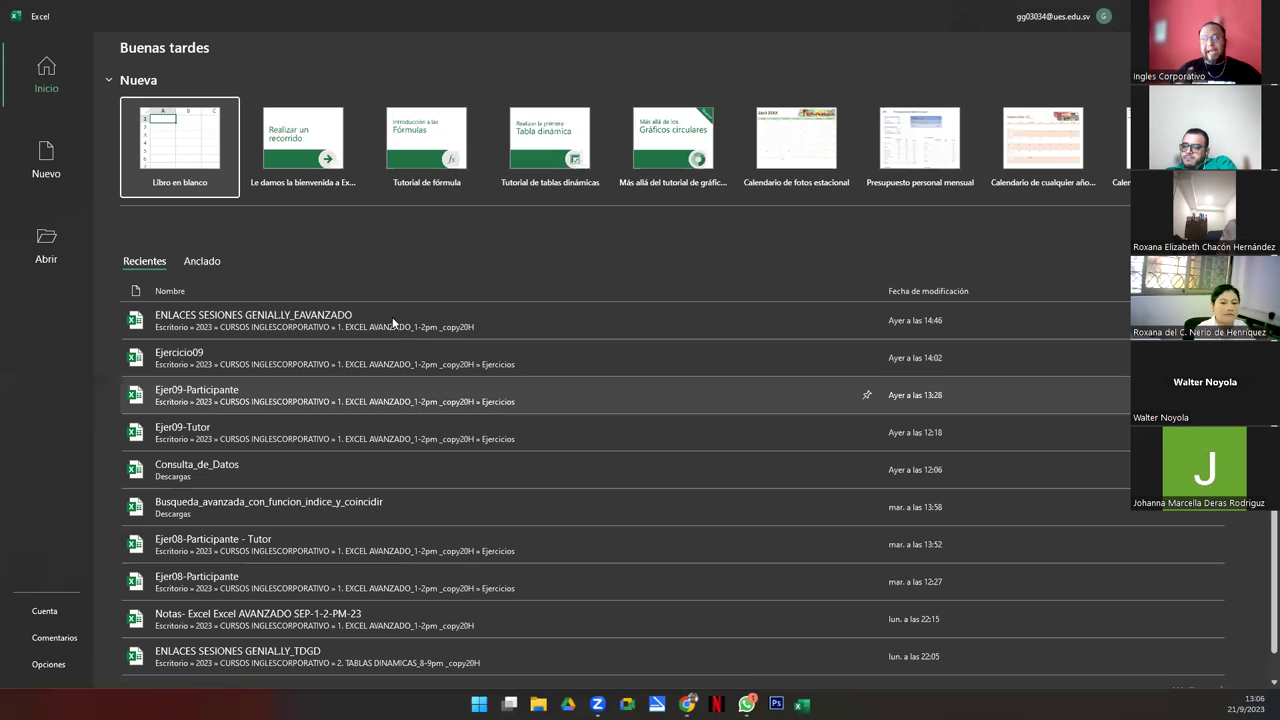
- Start a blank workbook, enter Fecha and Contrato/Cod in B2:C2, and autofit column C
click(172, 172)
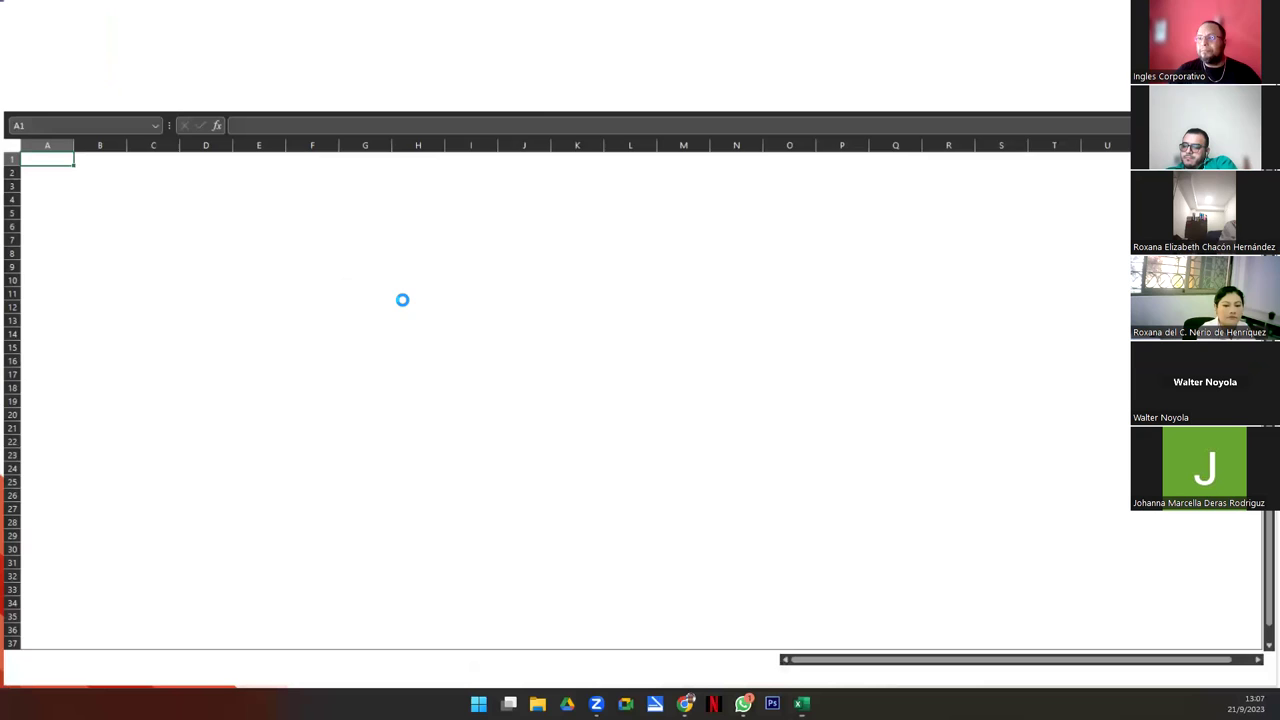
scroll(234, 369, up, 5)
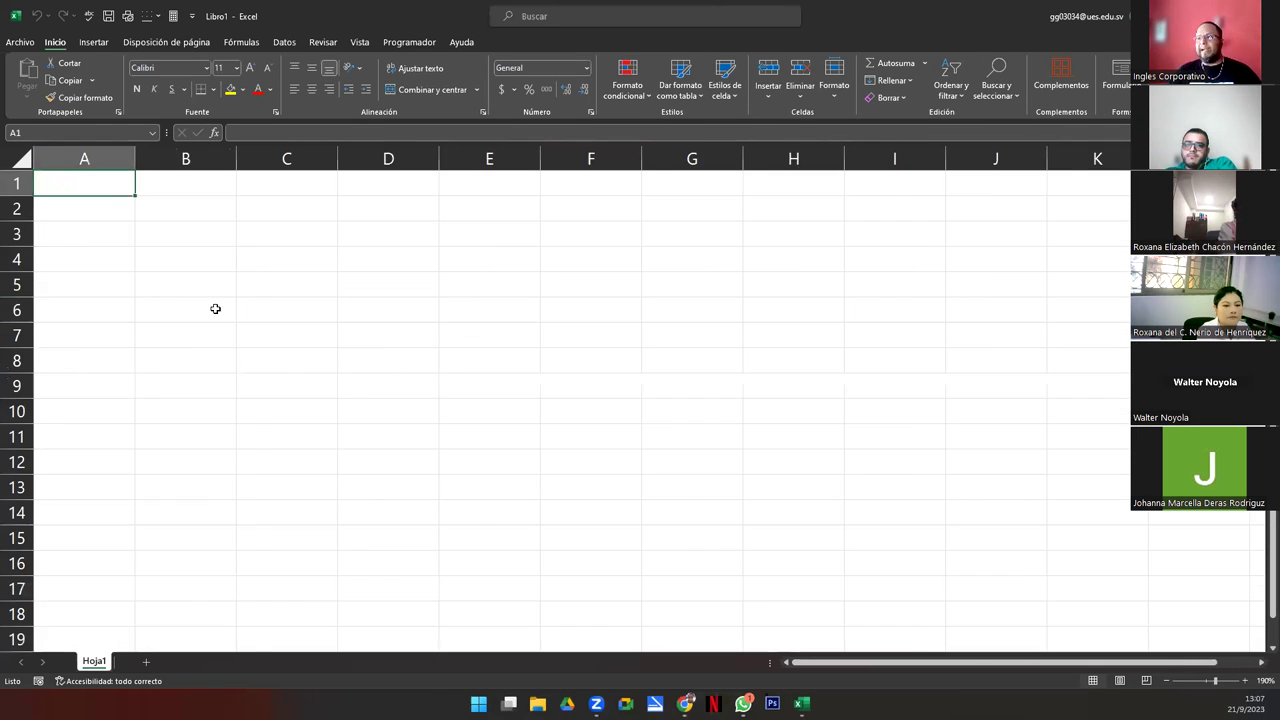
click(188, 211)
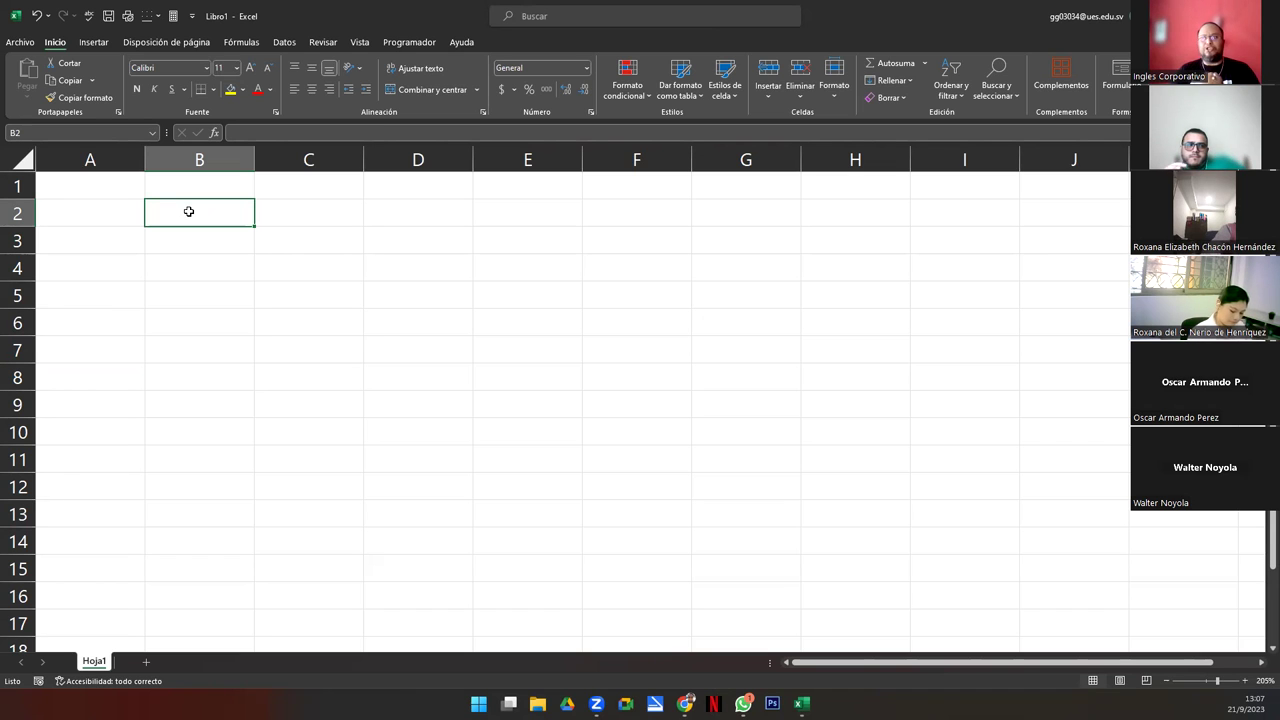
text(pA)
key(BackSpace)
key(BackSpace)
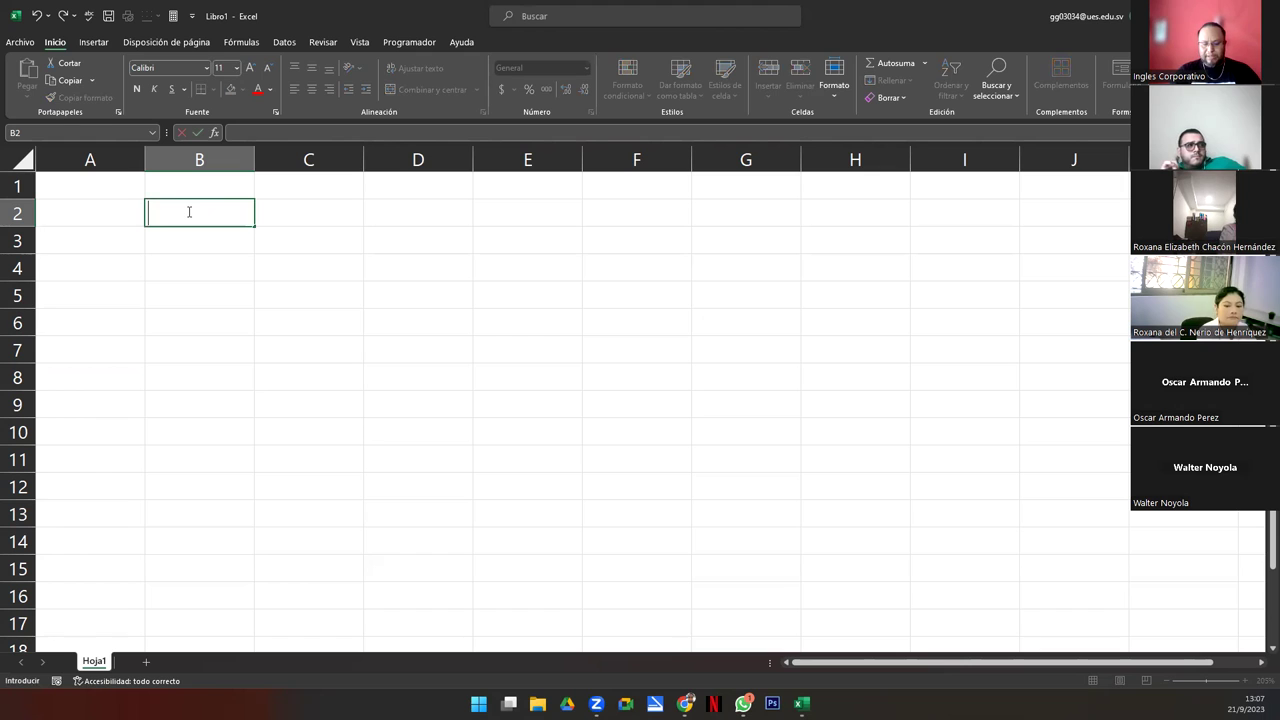
text(Fecha)
key(Tab)
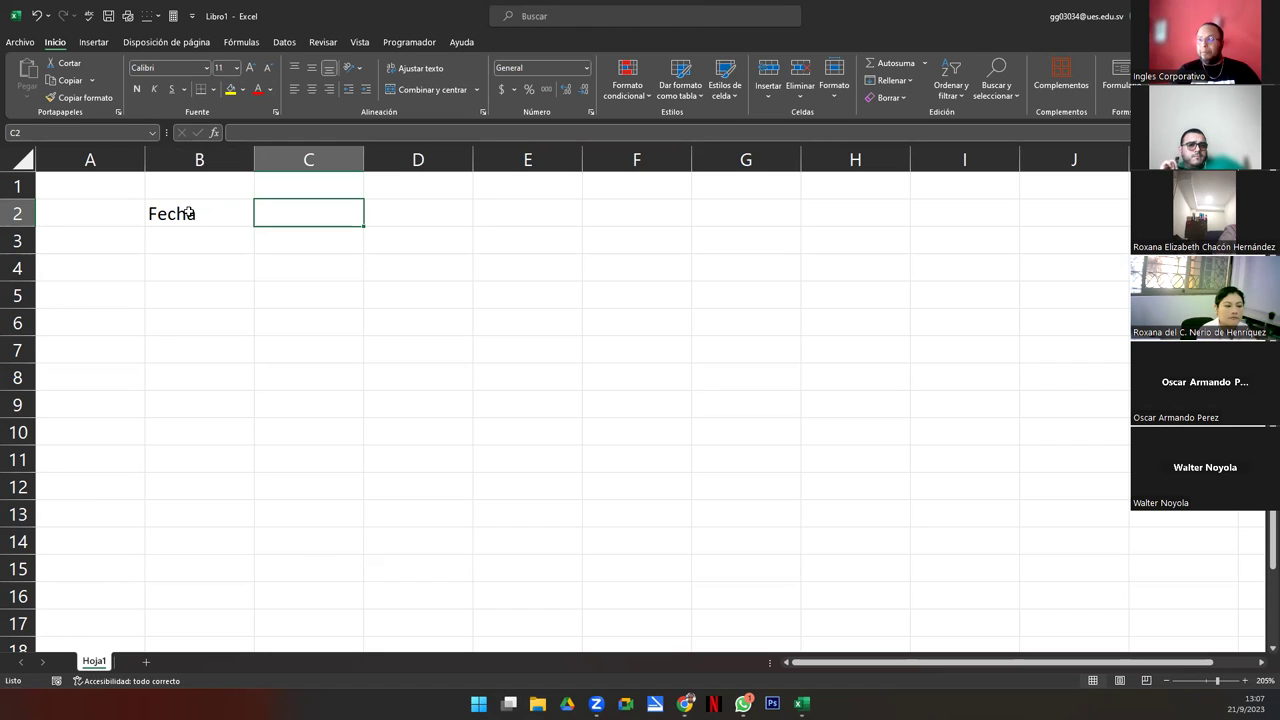
text(Contrato)
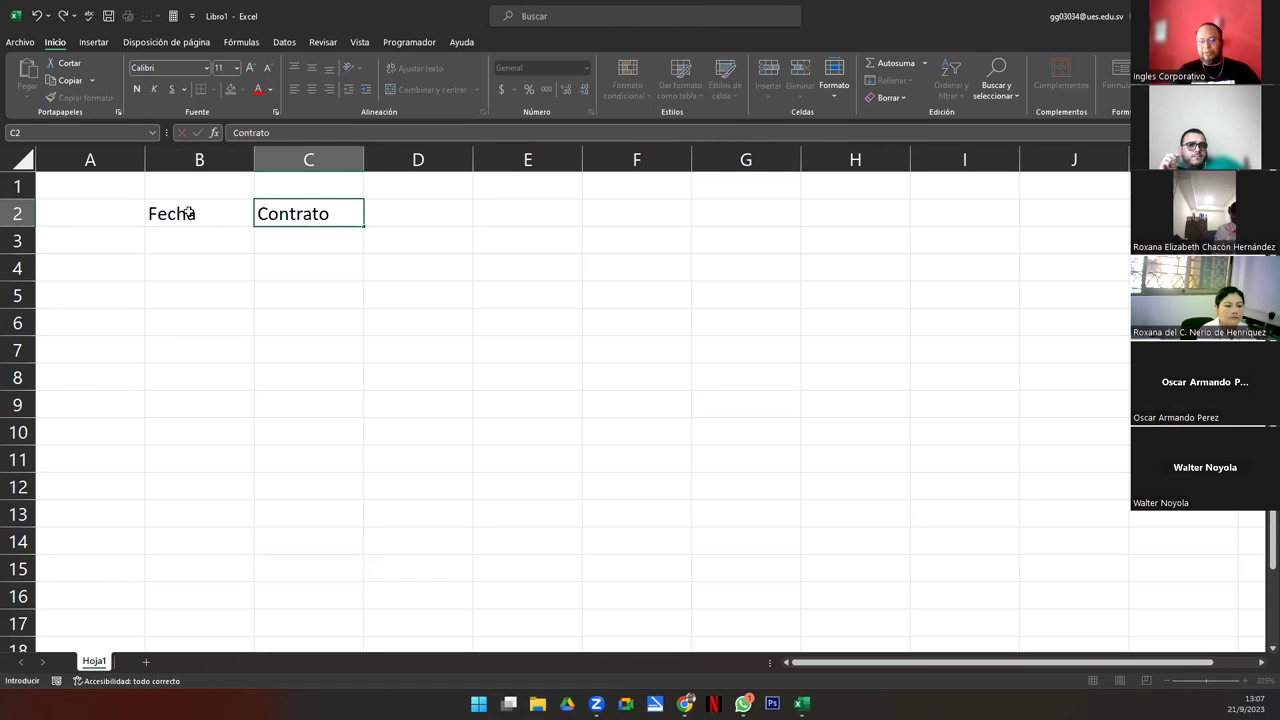
text(/Cod)
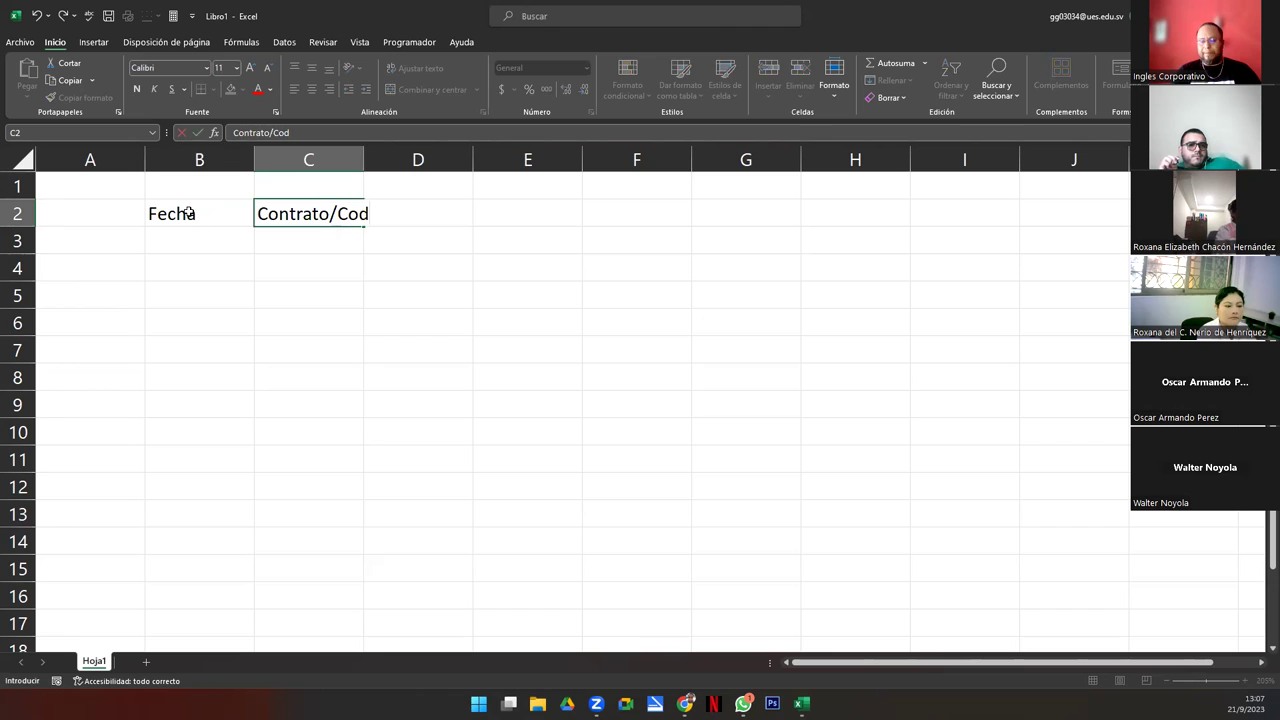
key(Tab)
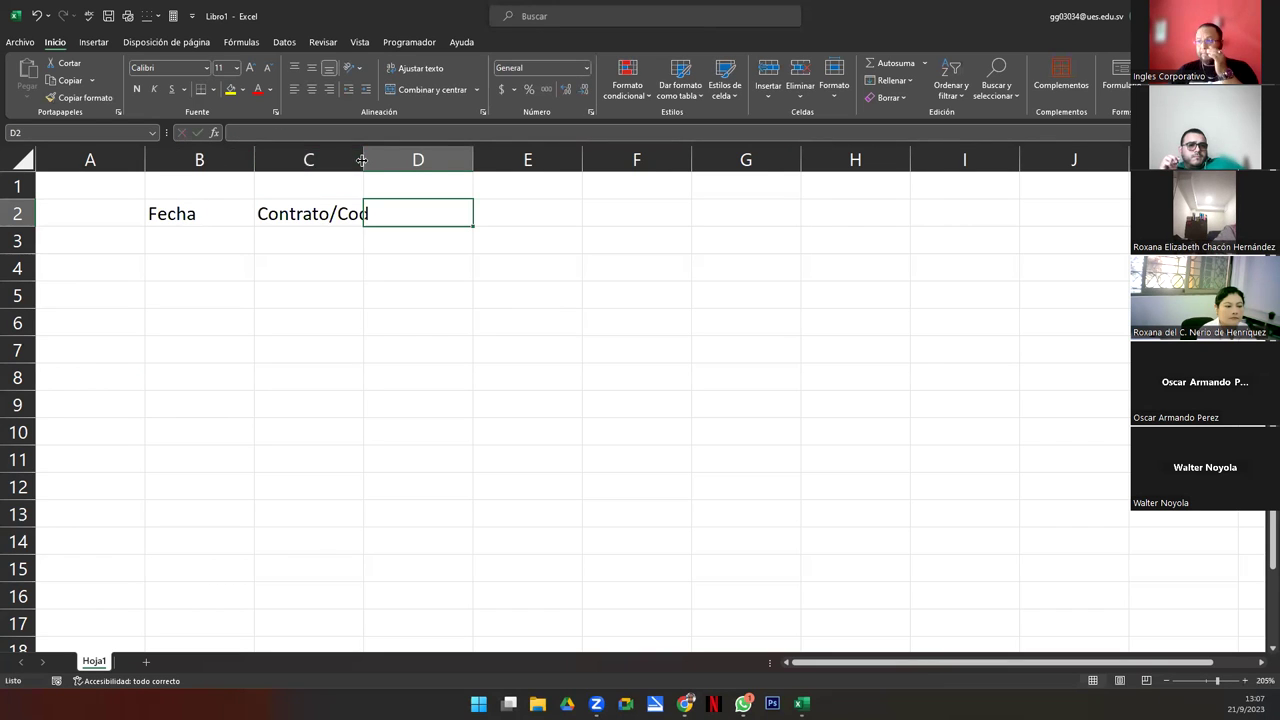
double_click(364, 160)
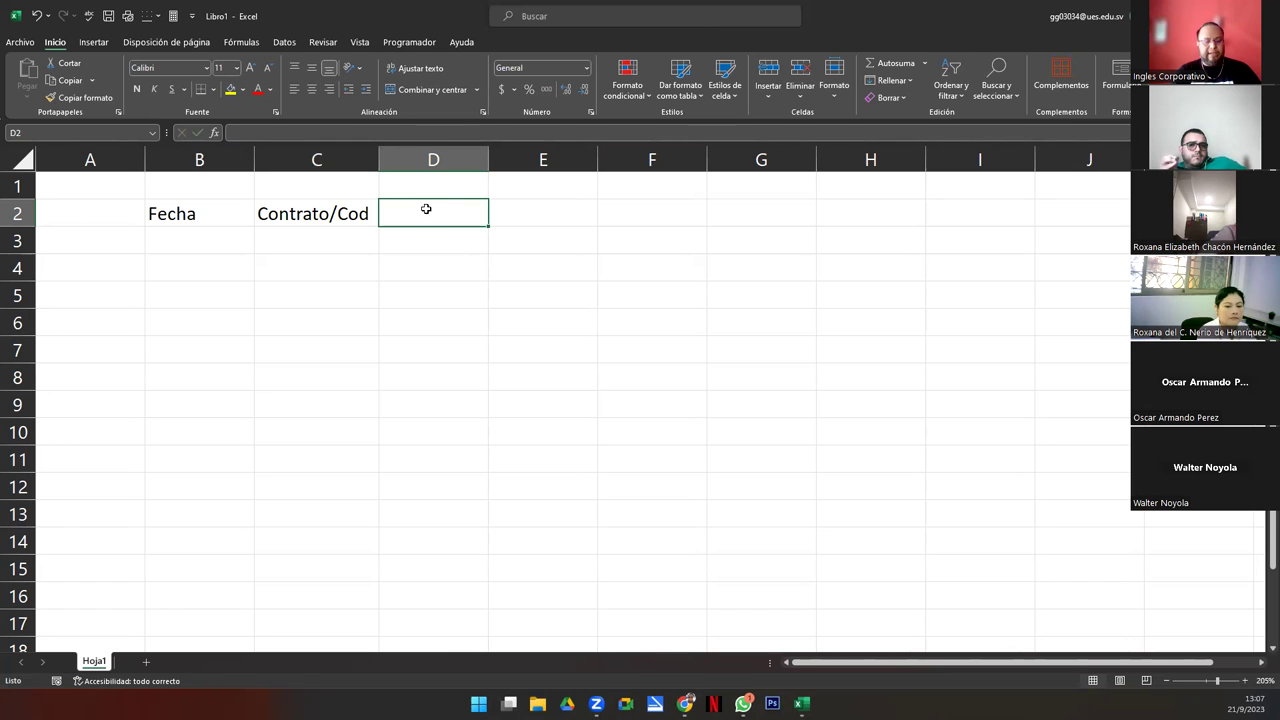
- Enter the headers Empleado, Monto, Tipo, Fecha-Emi and Fecha-Imp in D2:H2
text(em)
key(BackSpace)
key(BackSpace)
text(Empleado)
key(Tab)
text(Mo)
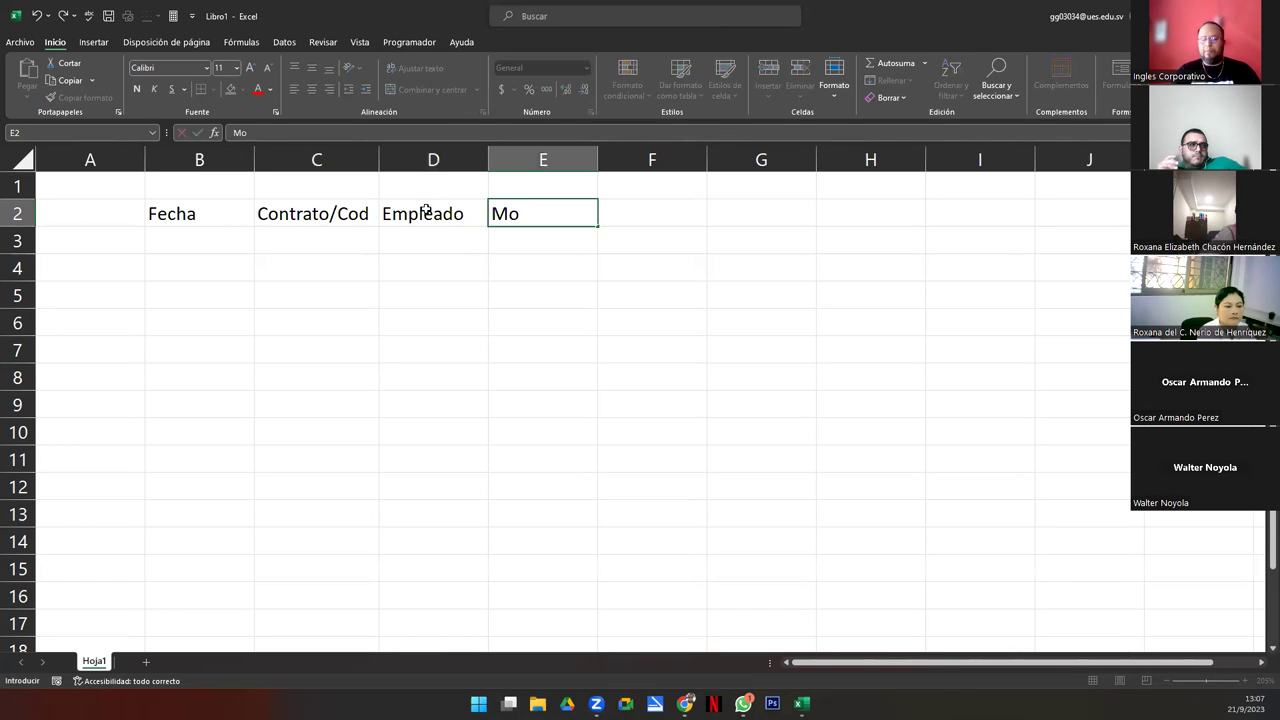
text(nto)
key(Tab)
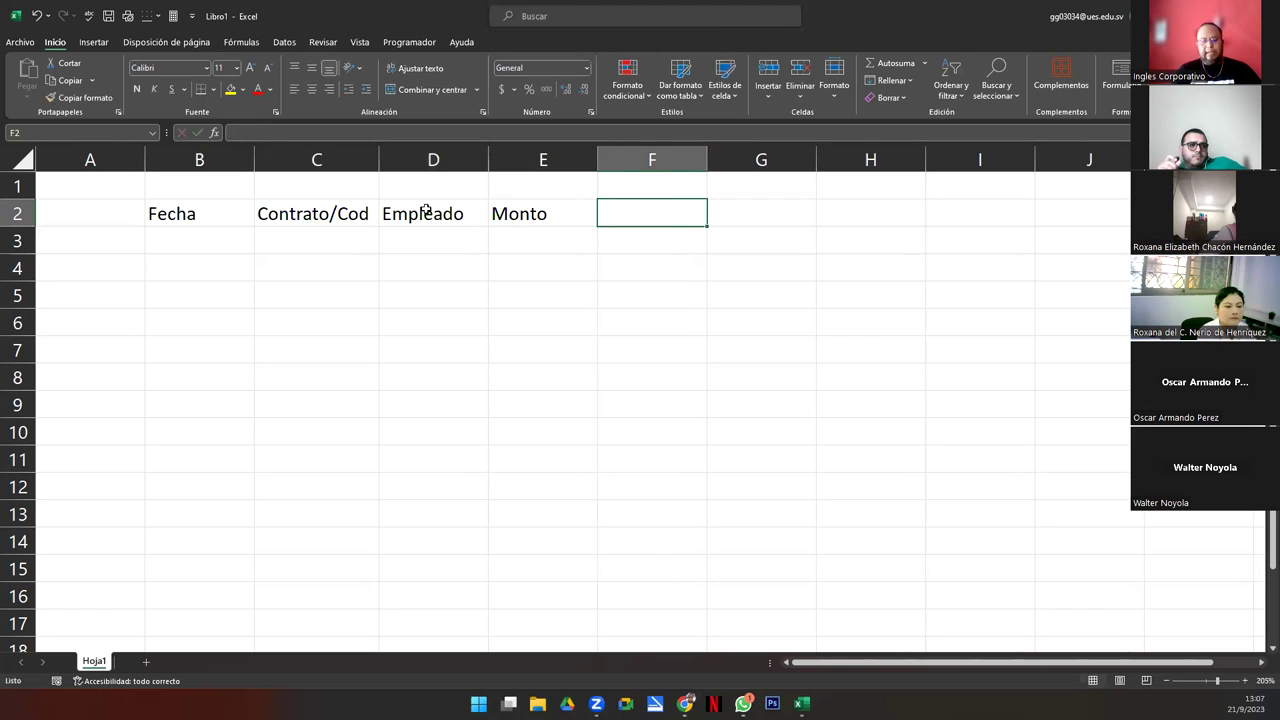
text(Tip)
key(BackSpace)
text(po)
key(Tab)
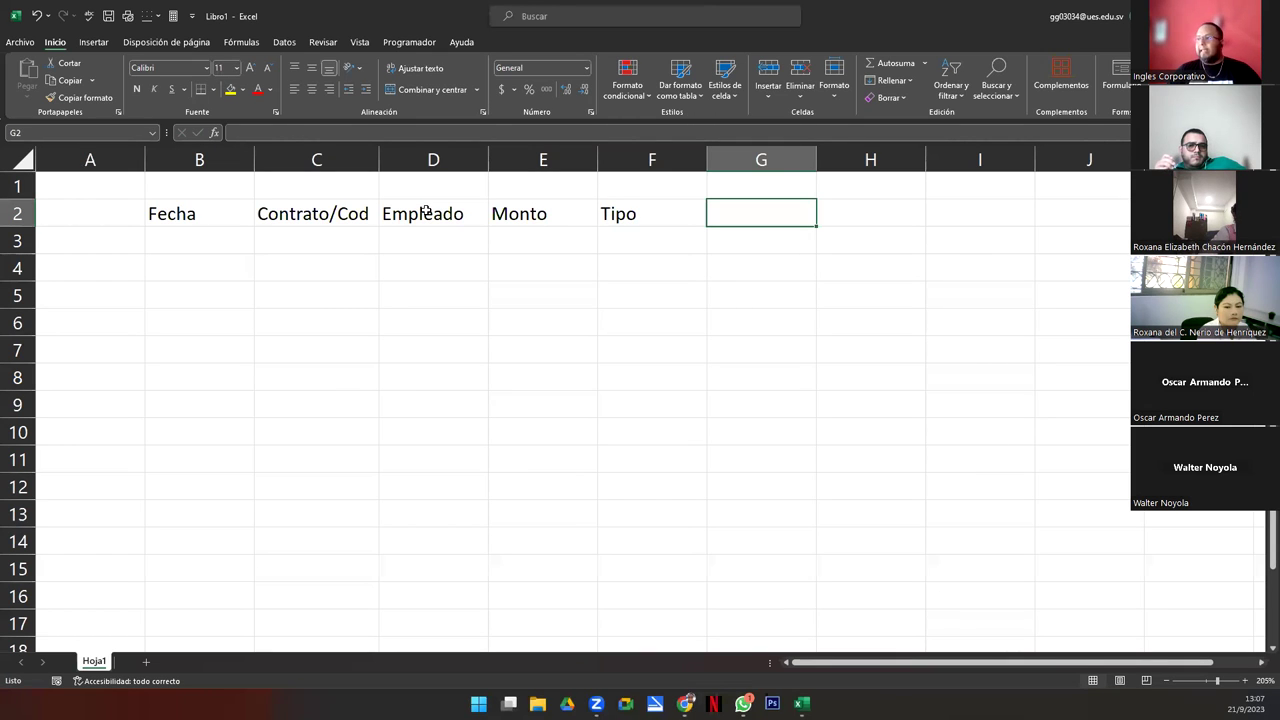
text(Fecha-Emi)
key(Tab)
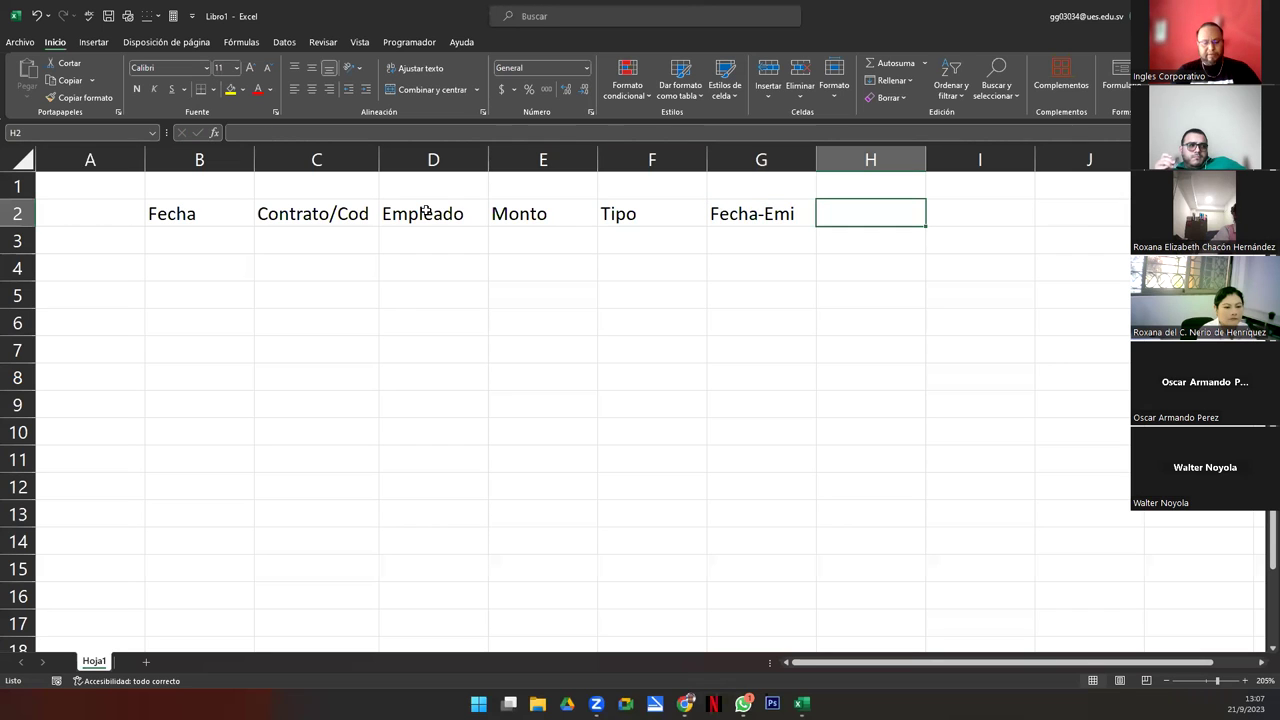
text(Fecha)
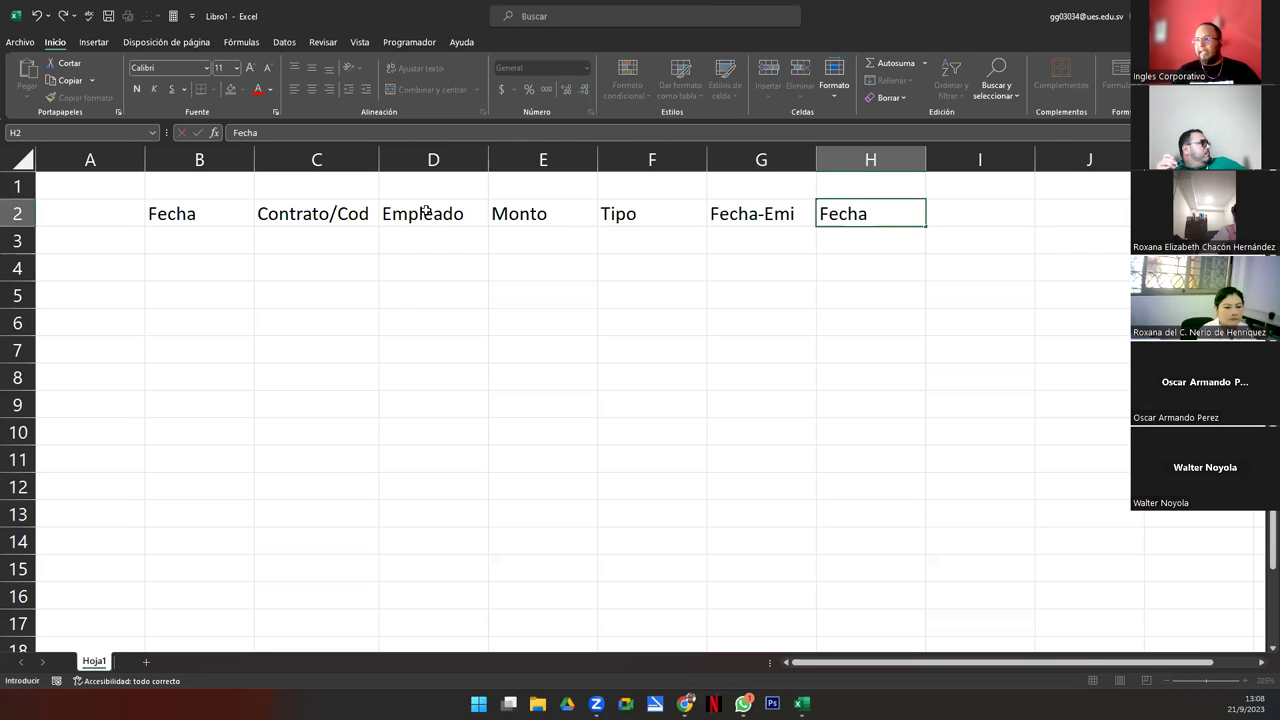
text(-)
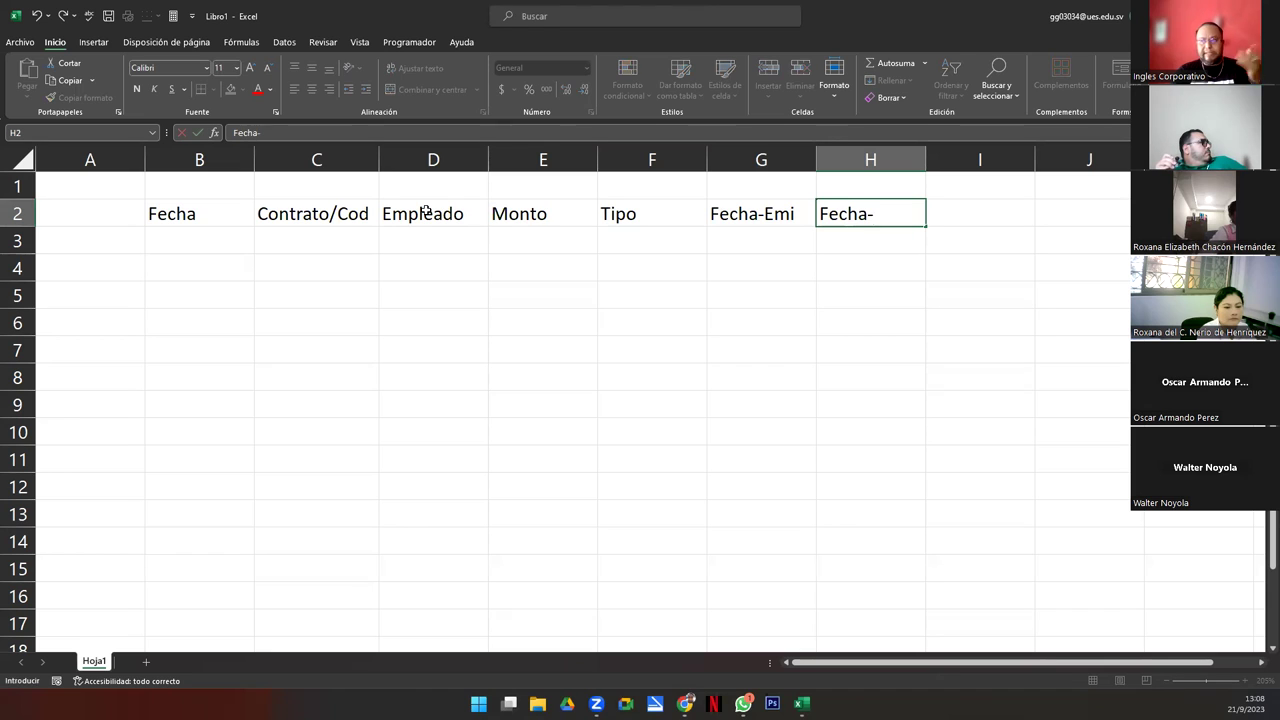
text(Imp)
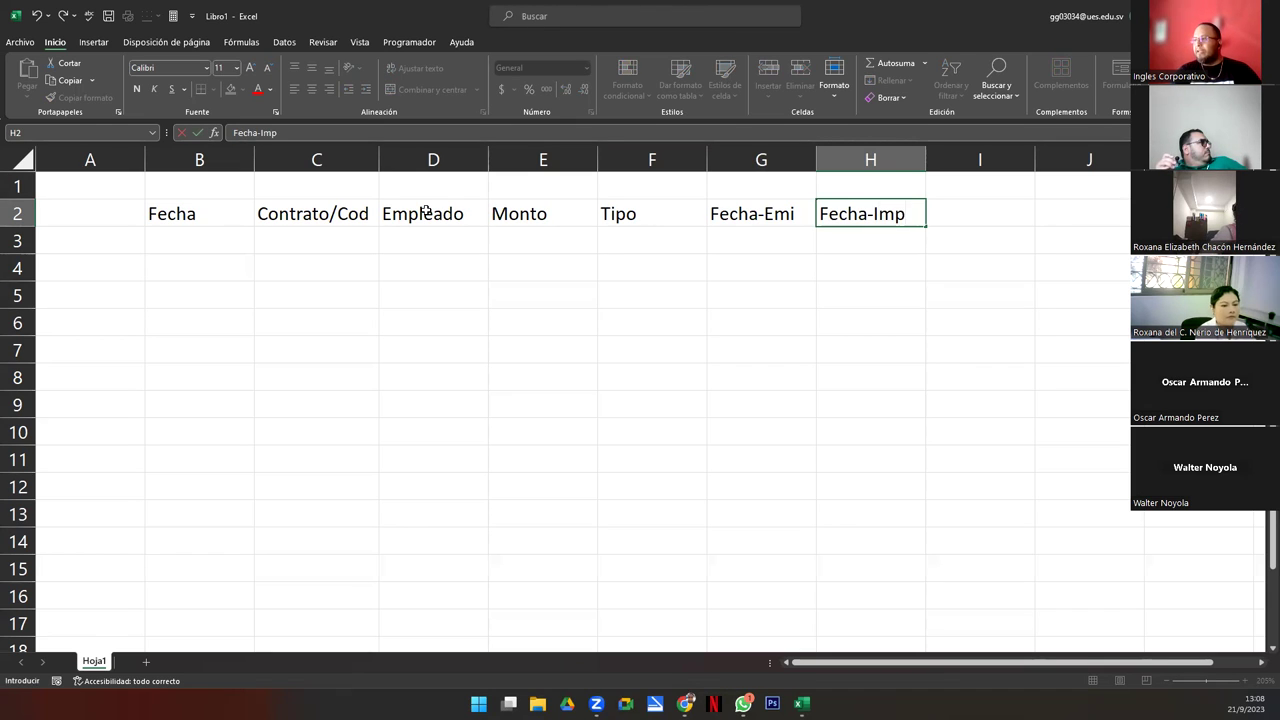
key(Tab)
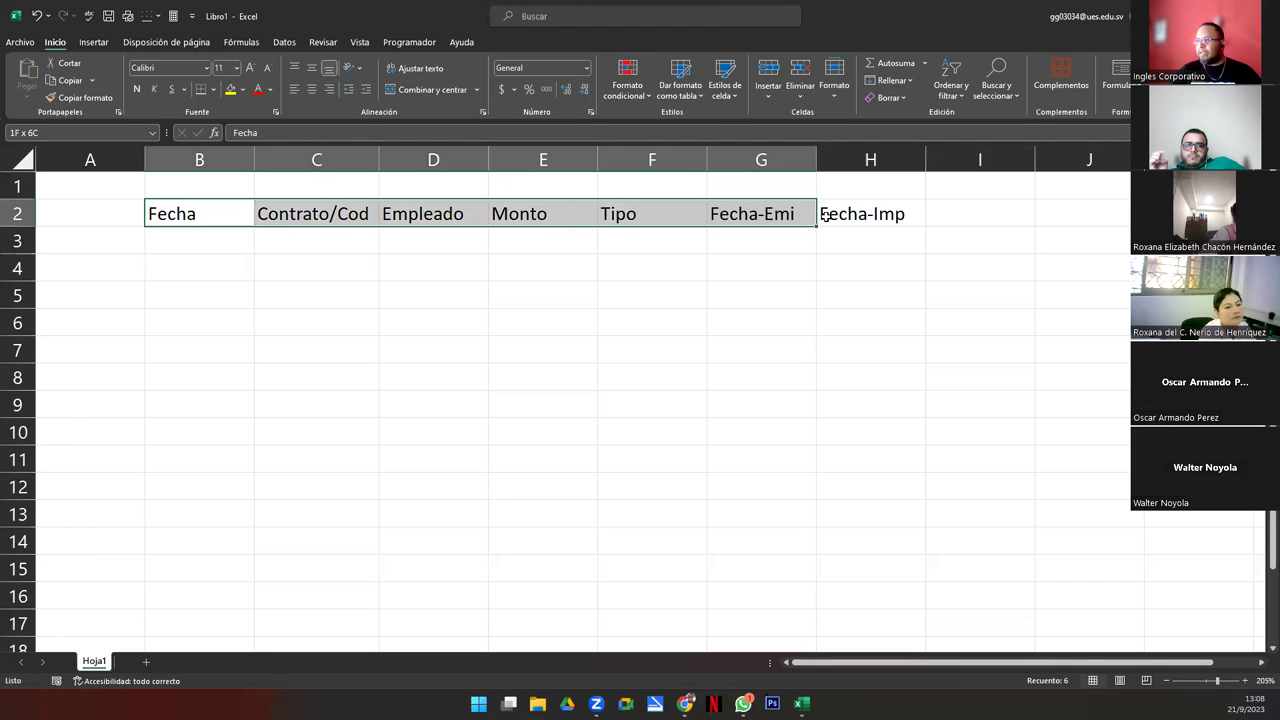
- Apply All Borders to the header range B2:H2
drag(150, 215, 845, 213)
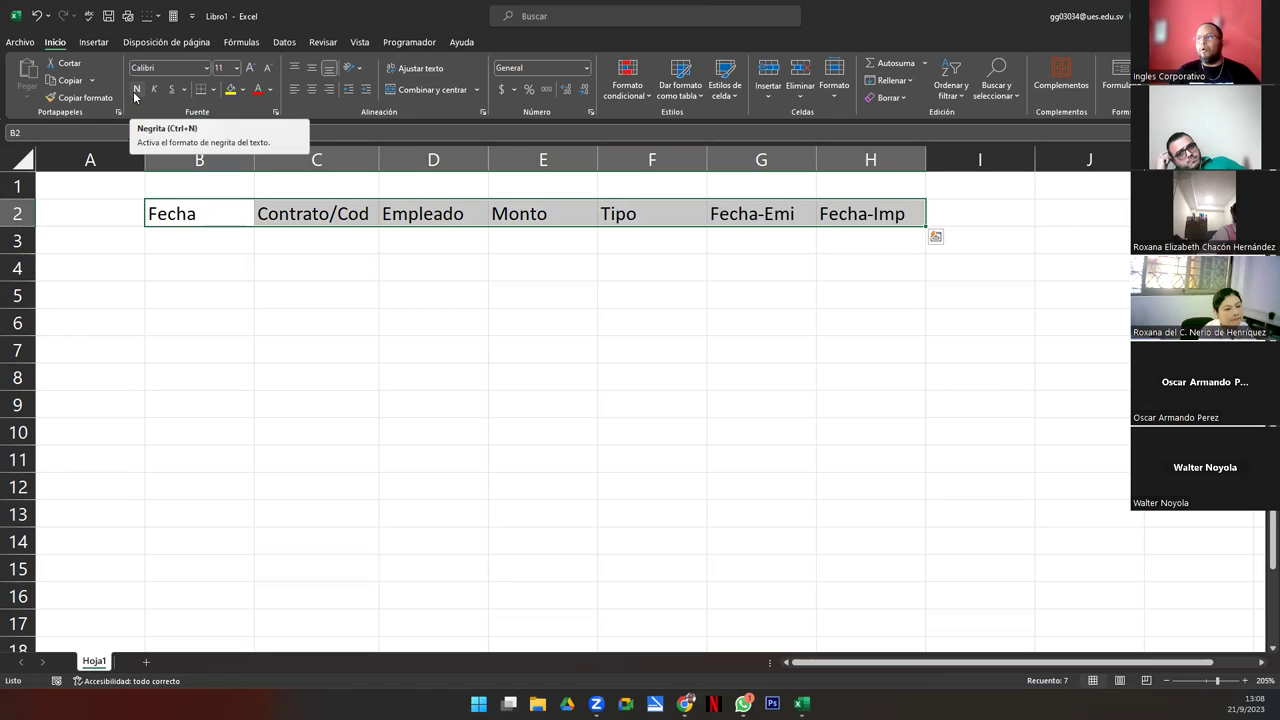
click(214, 92)
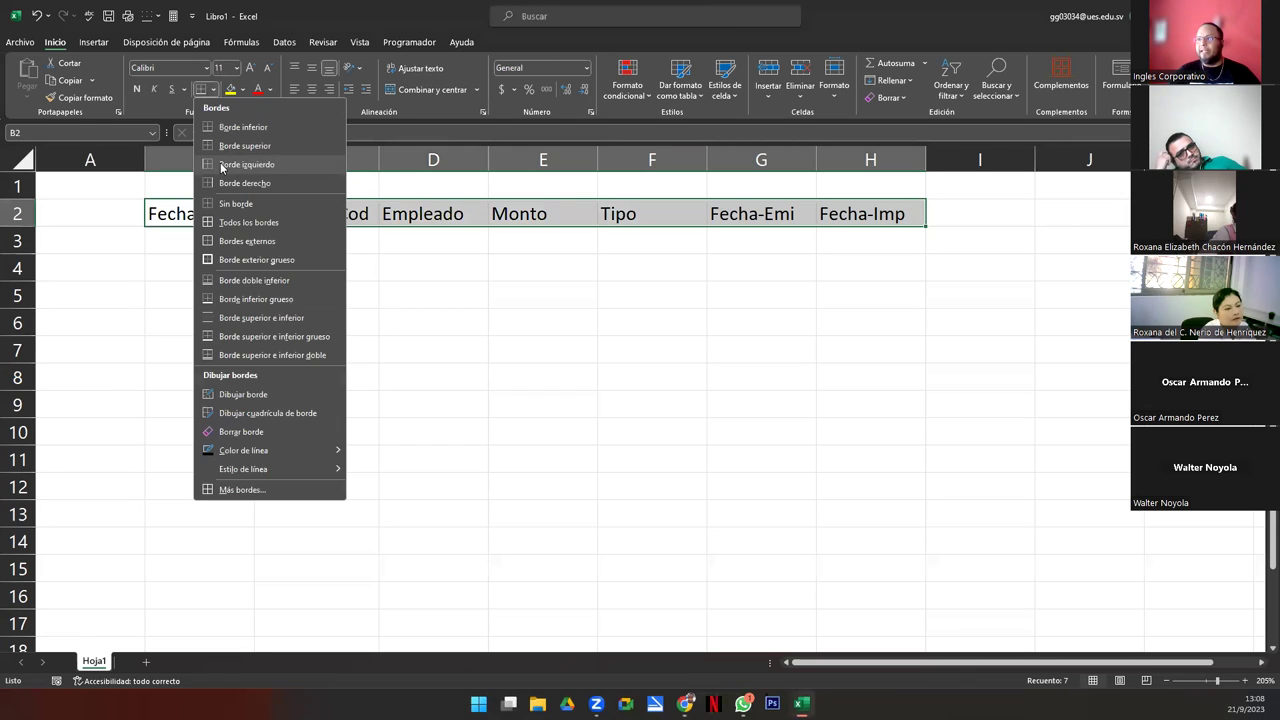
click(240, 222)
click(183, 213)
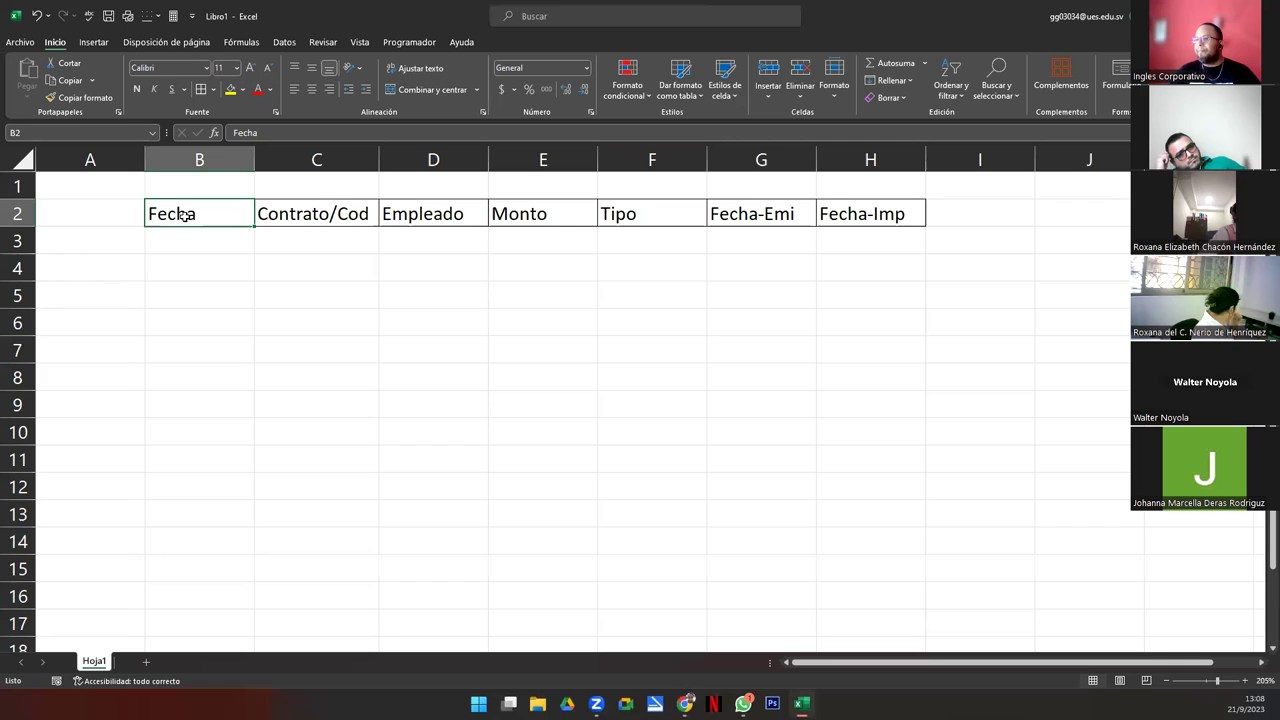
drag(183, 213, 828, 217)
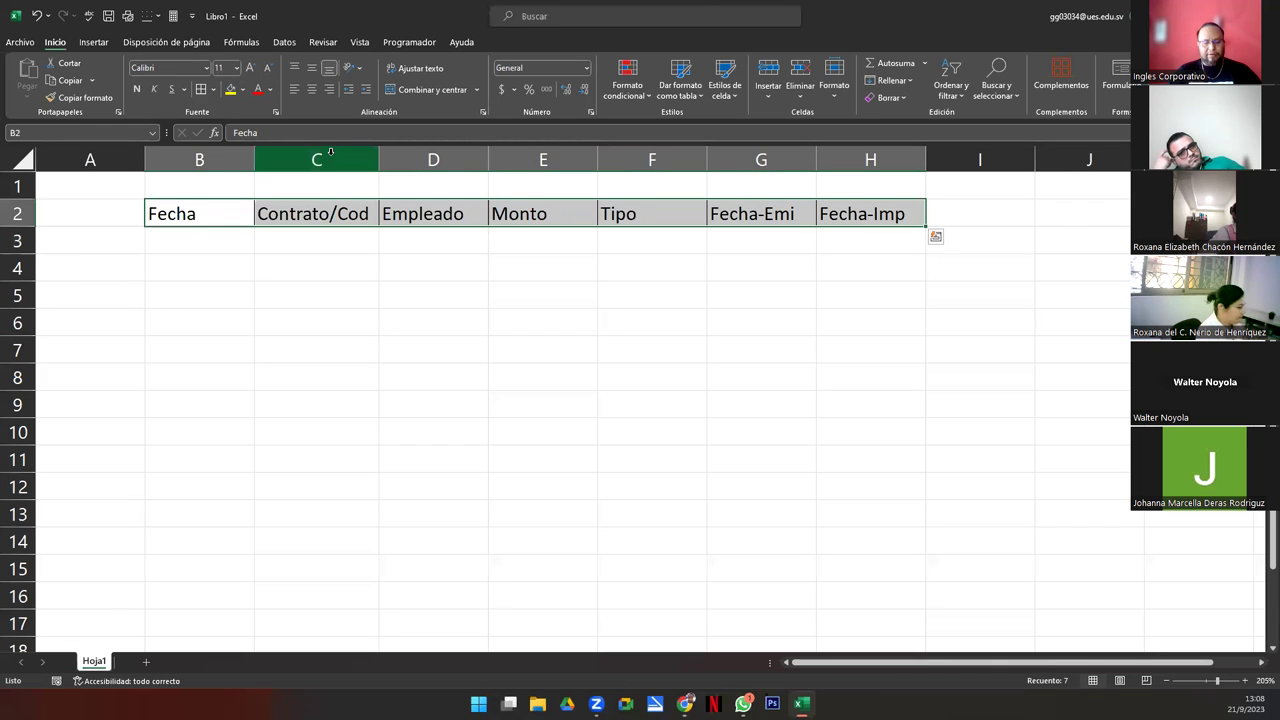
- Convert B2:H2 into a table with headers and open its data entry form
key(ctrl+t)
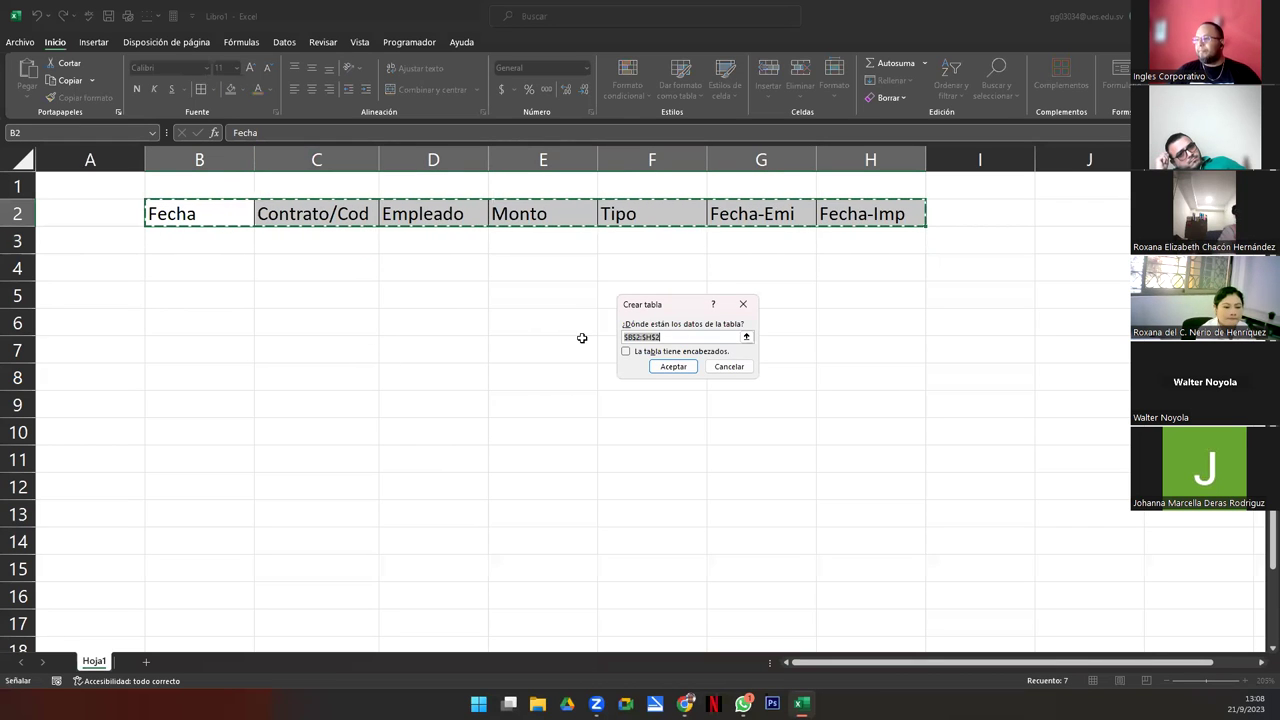
click(626, 351)
click(671, 366)
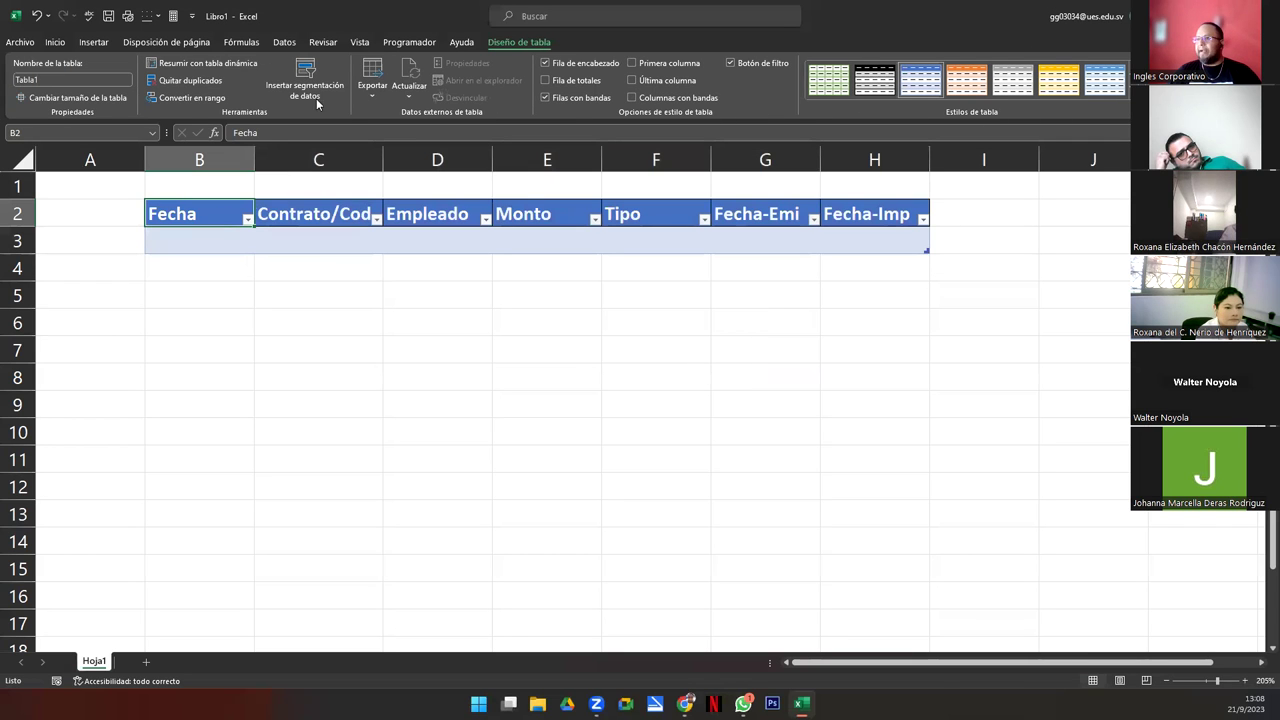
click(55, 42)
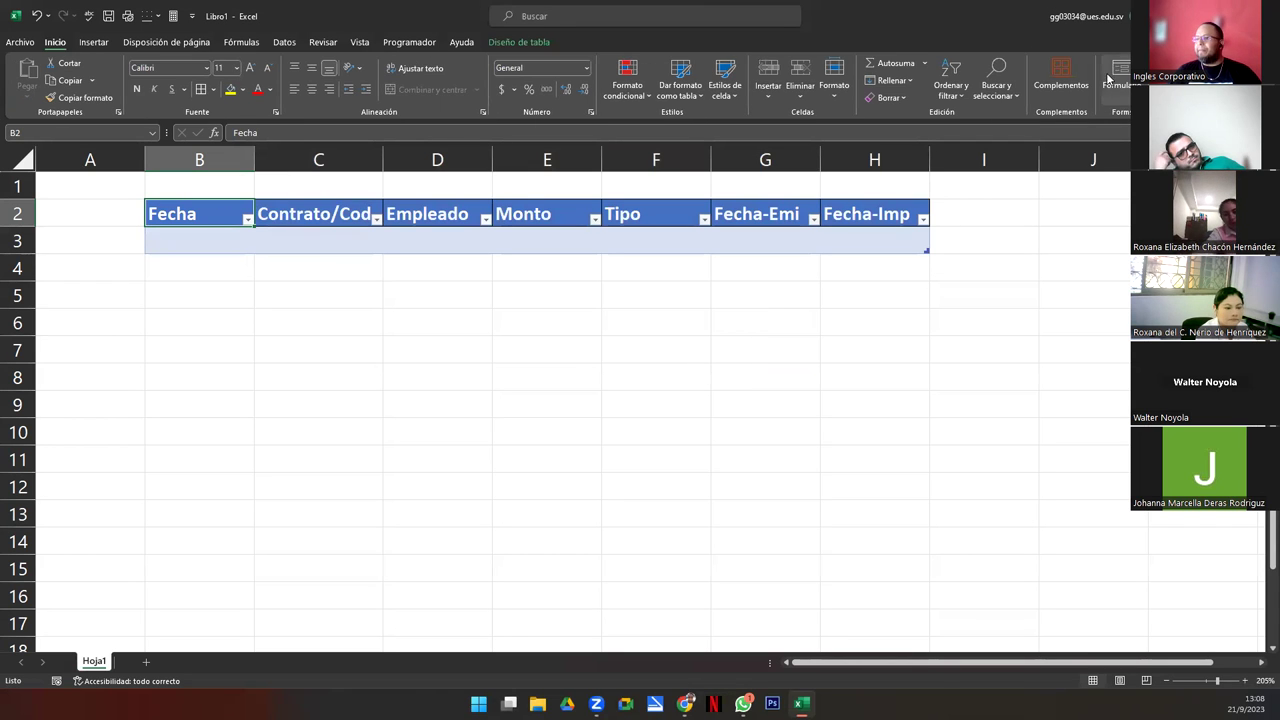
click(1106, 90)
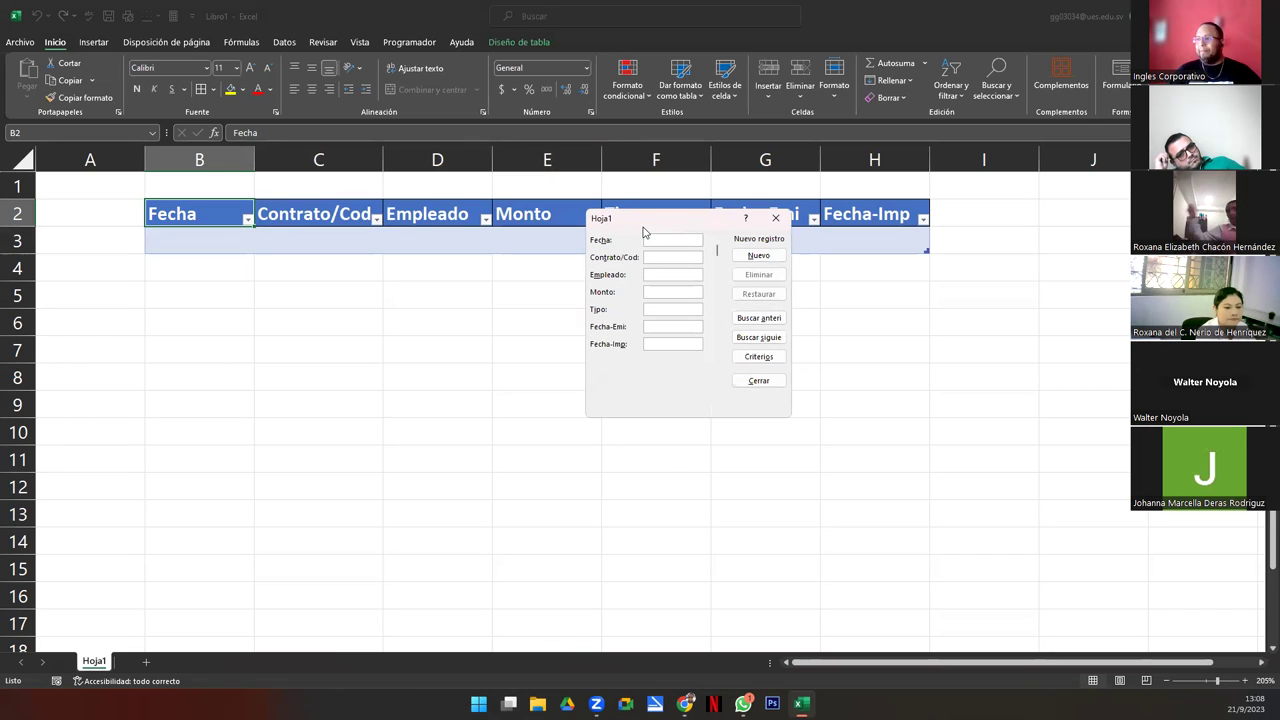
- Add the record 21/9/2023, 1010, Juan, 350.85, Salario, 19/9/2023, 19/9/2023 through the form
drag(650, 222, 530, 305)
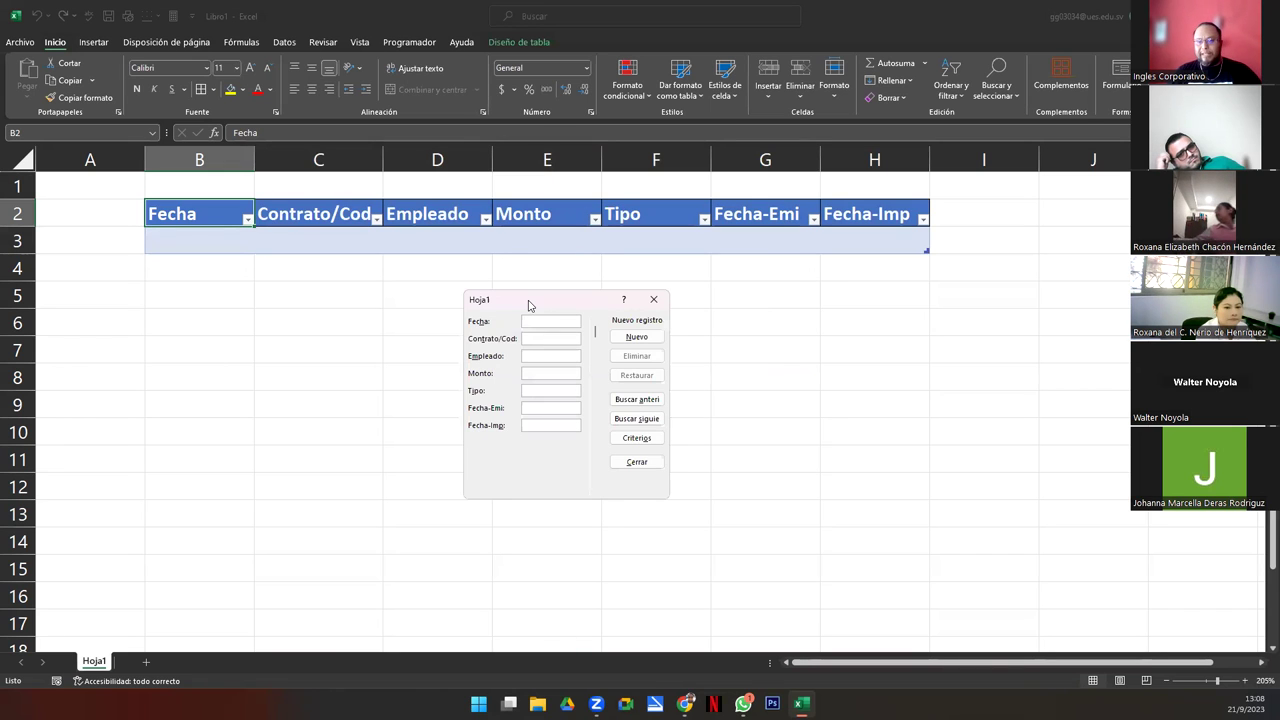
text(21-9-23)
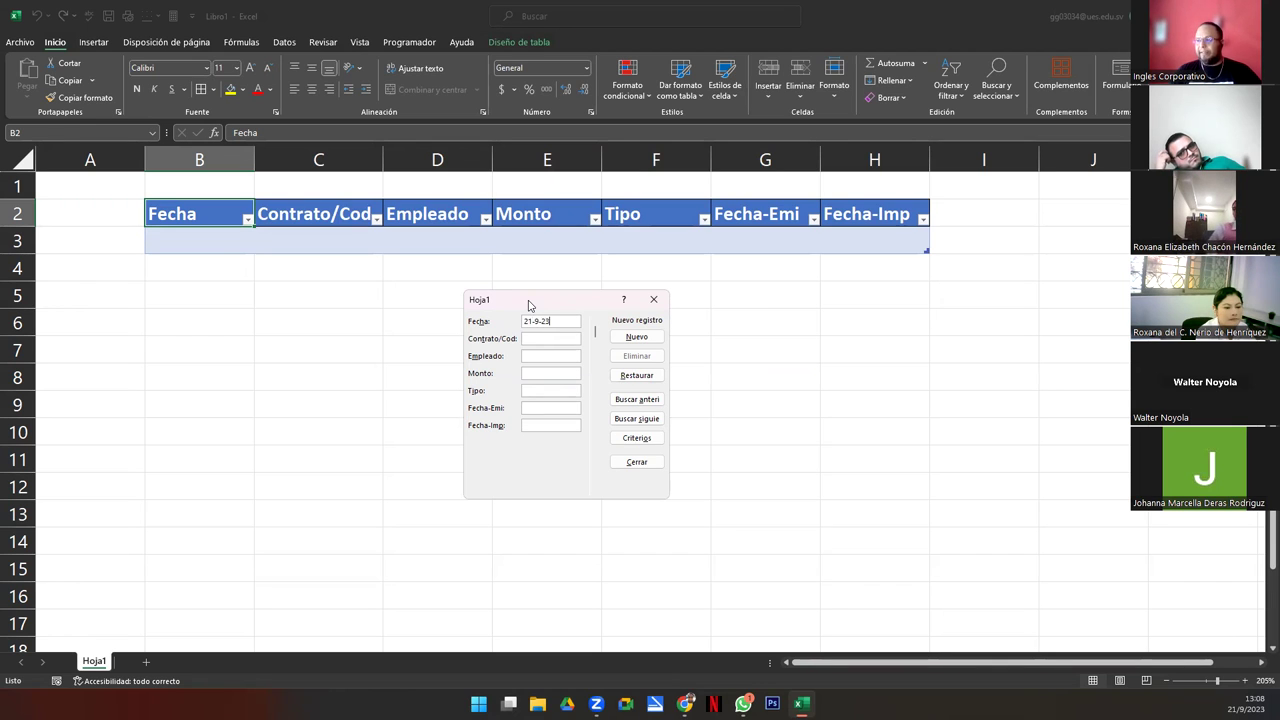
text(1010)
key(Tab)
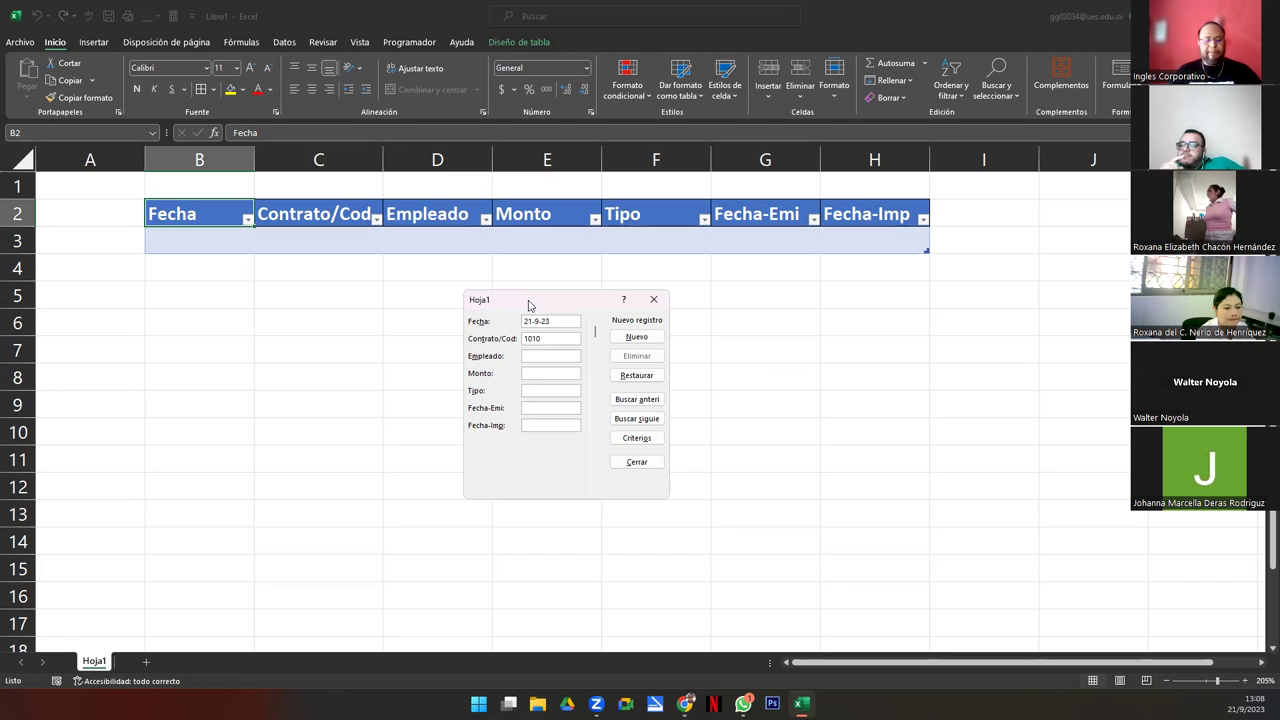
text(Juan)
key(Tab)
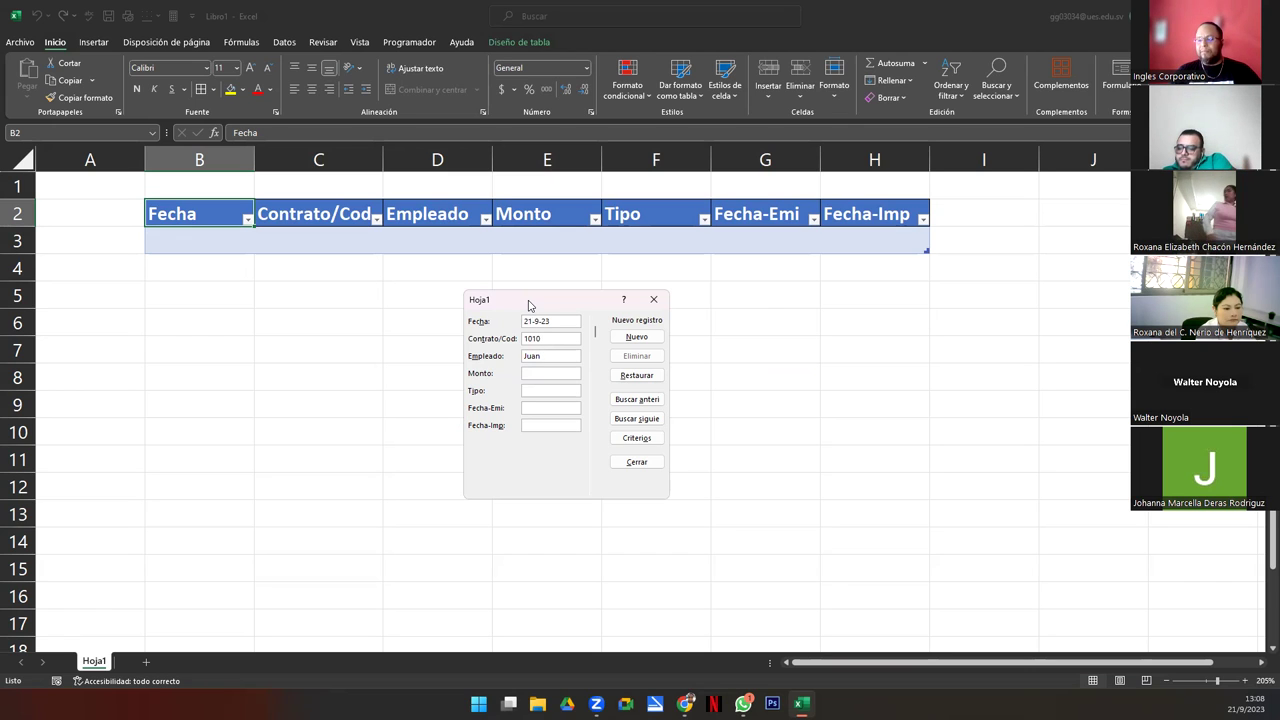
text(350.85)
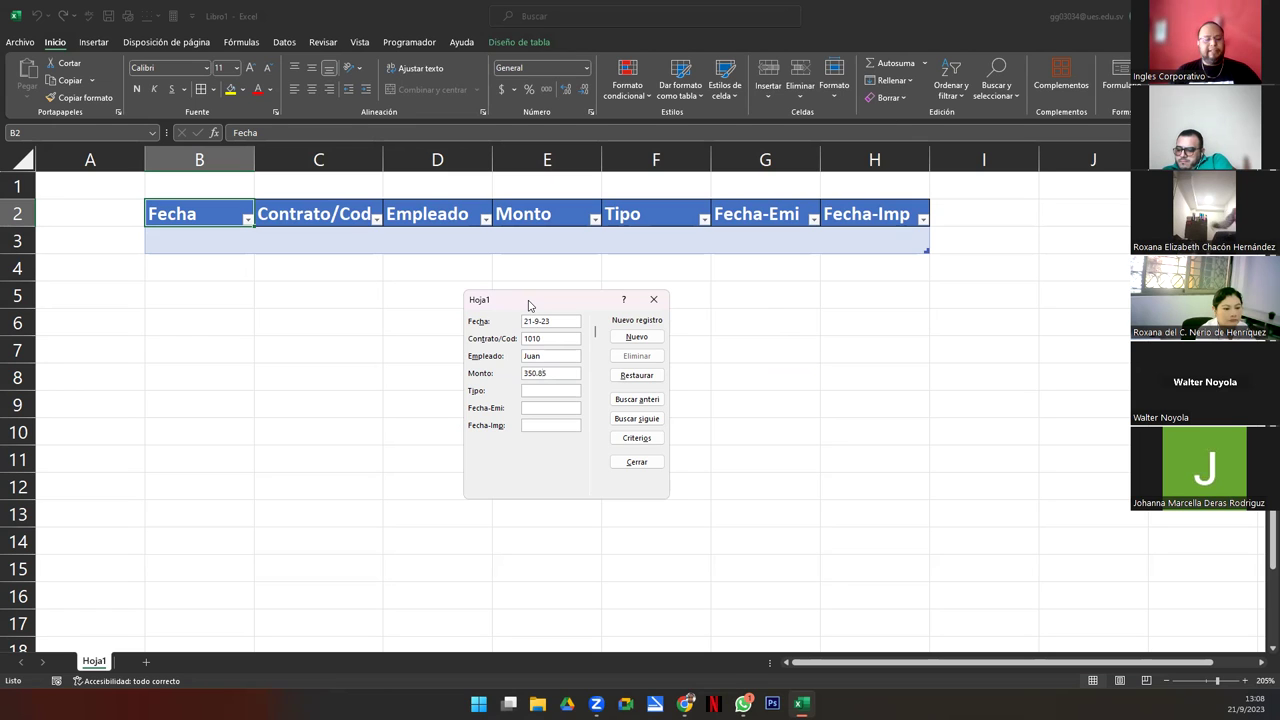
key(Tab)
text(Salario)
key(Tab)
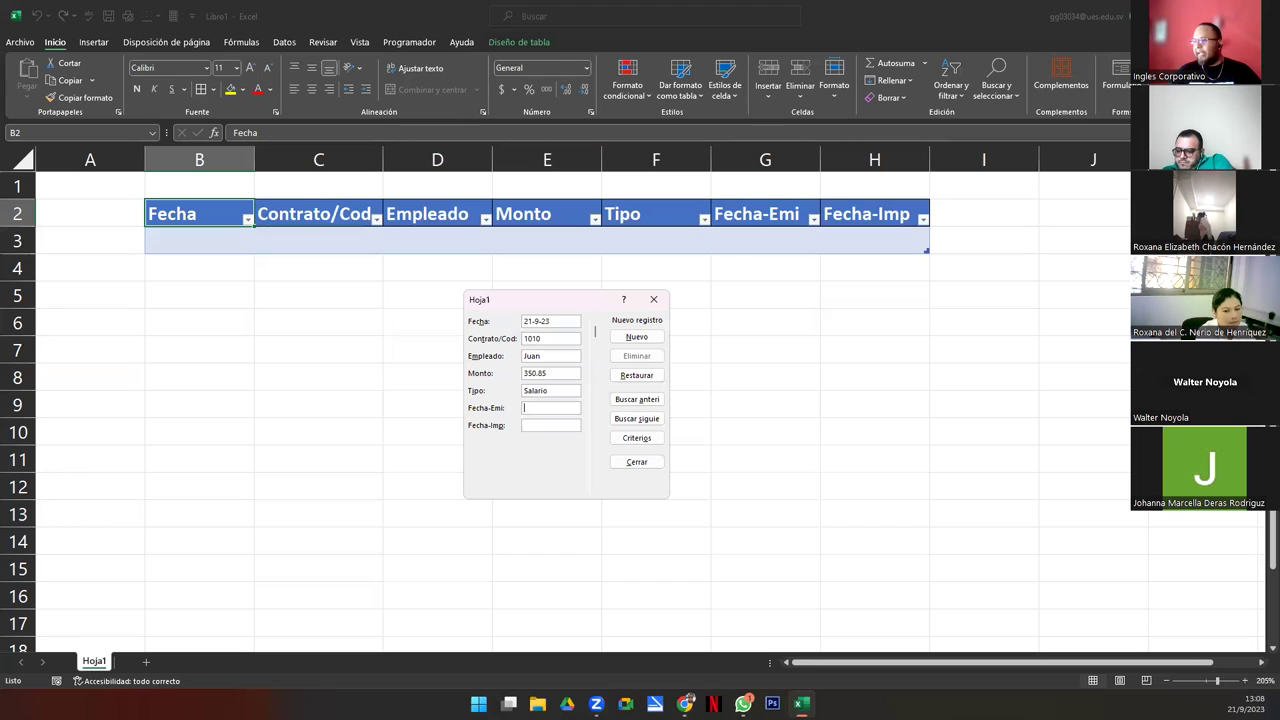
text(19-)
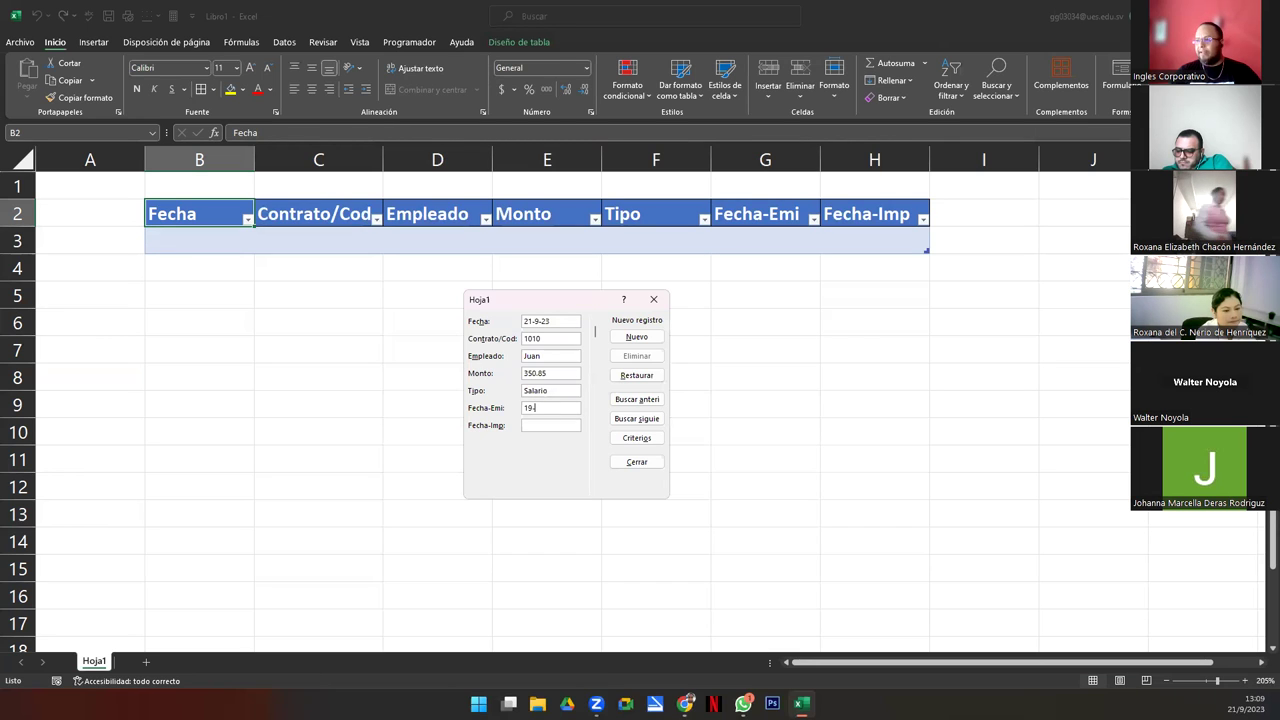
text(9-23)
key(BackSpace)
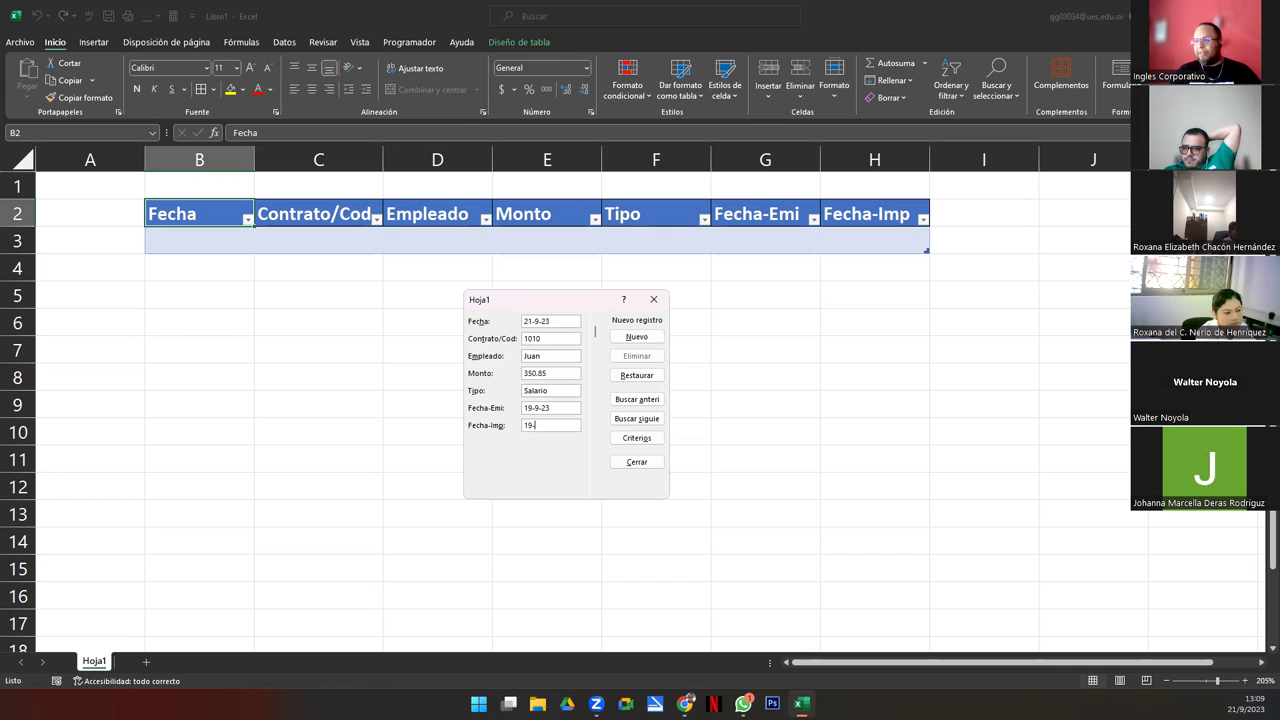
key(Return)
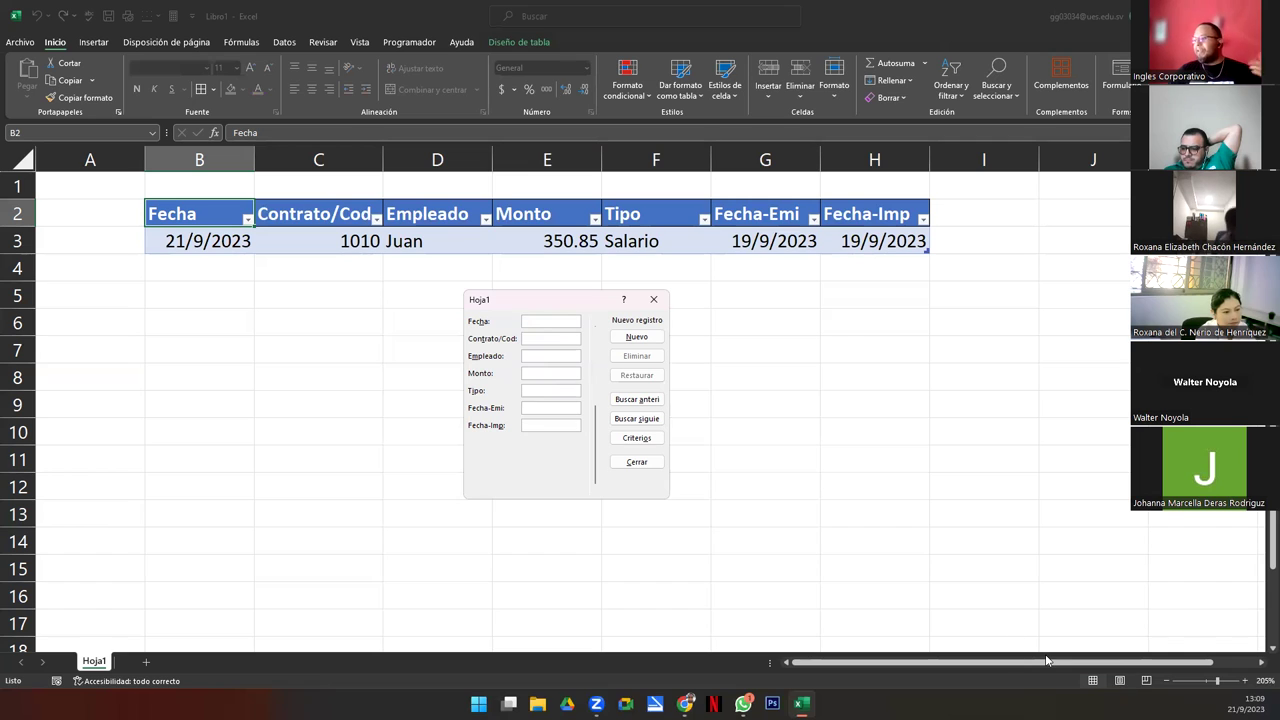
- Add the record 21/9/2023, code 1512, 415.28, Salario, 19/9/2023 through the form
text(21-9-23)
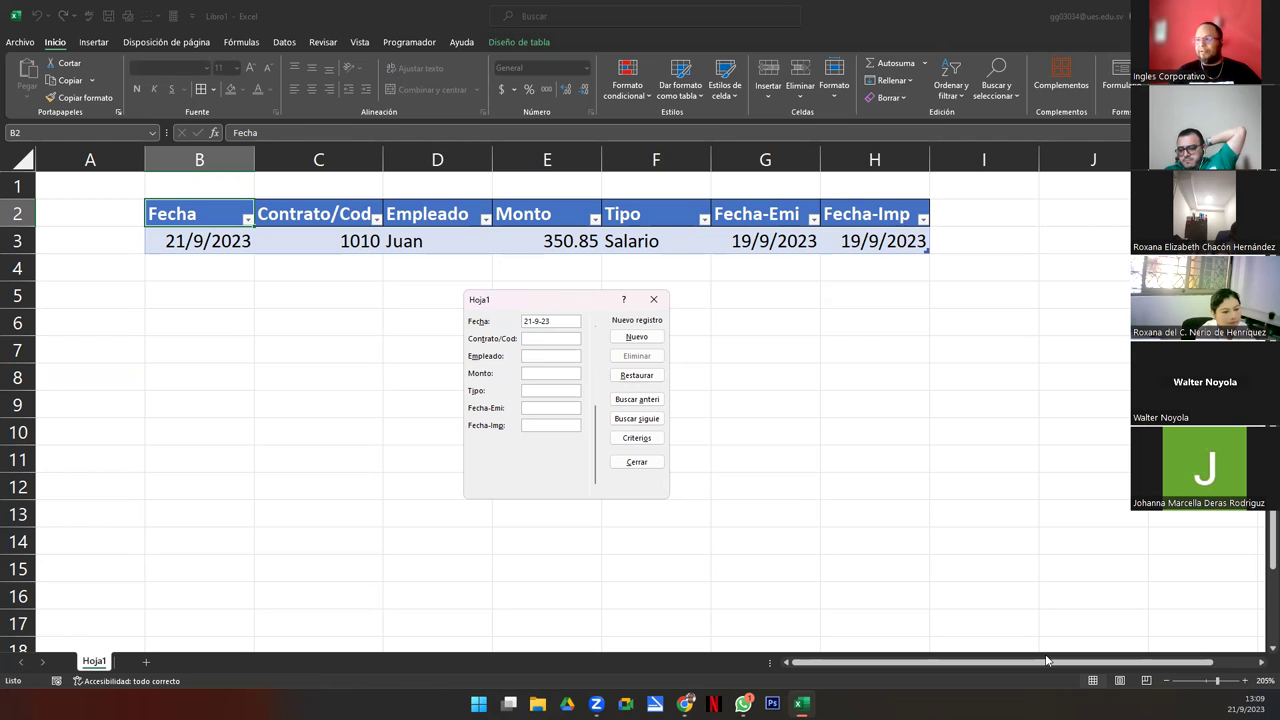
text(1512)
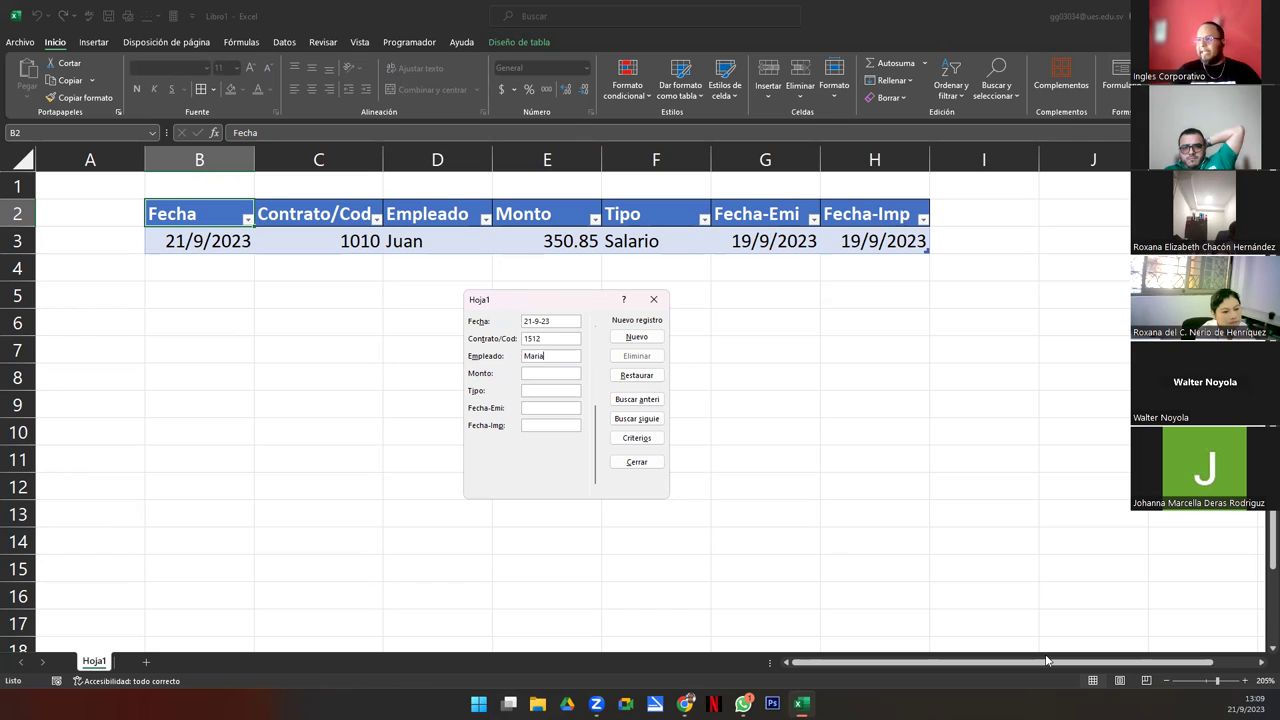
text(415.28)
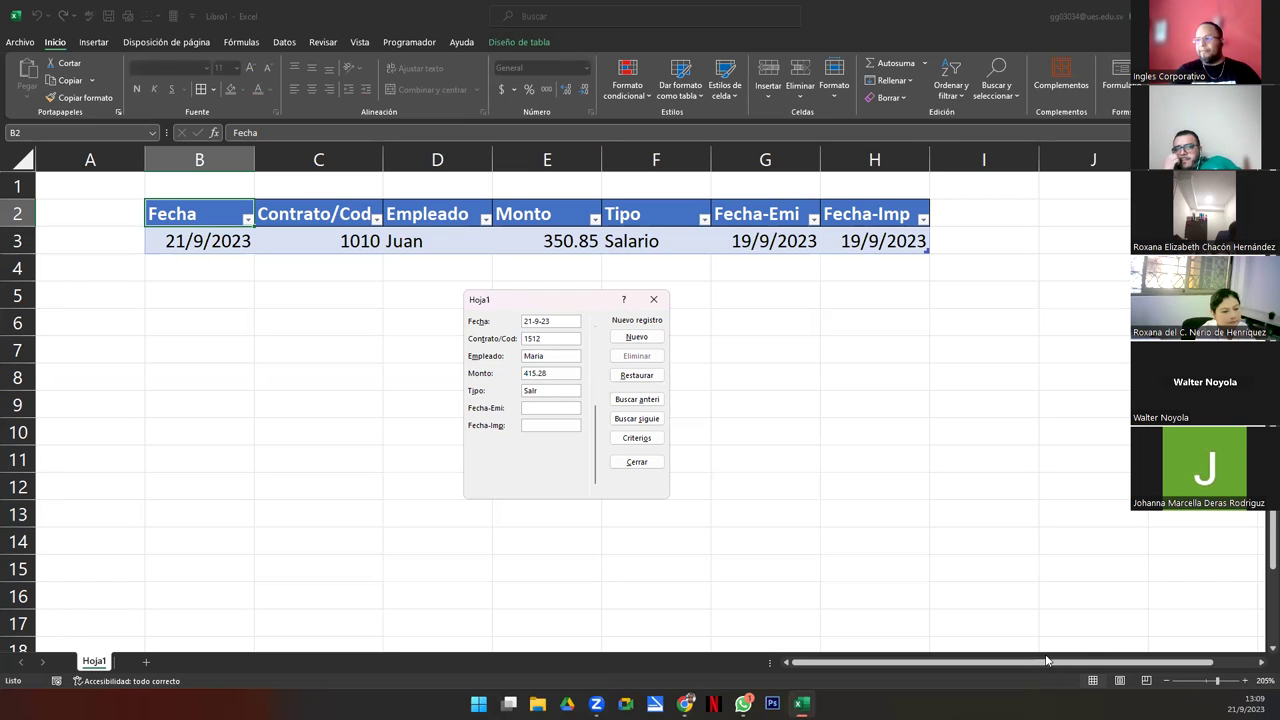
key(Tab)
text(Salario)
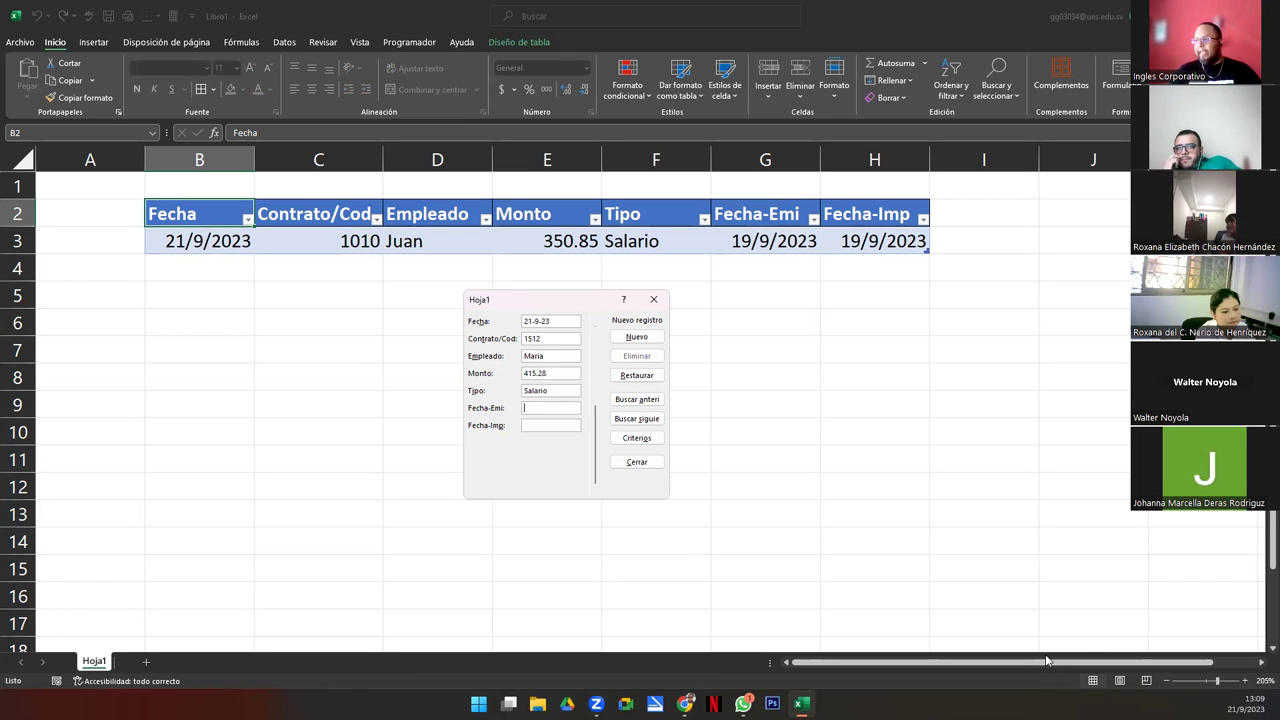
text(19-)
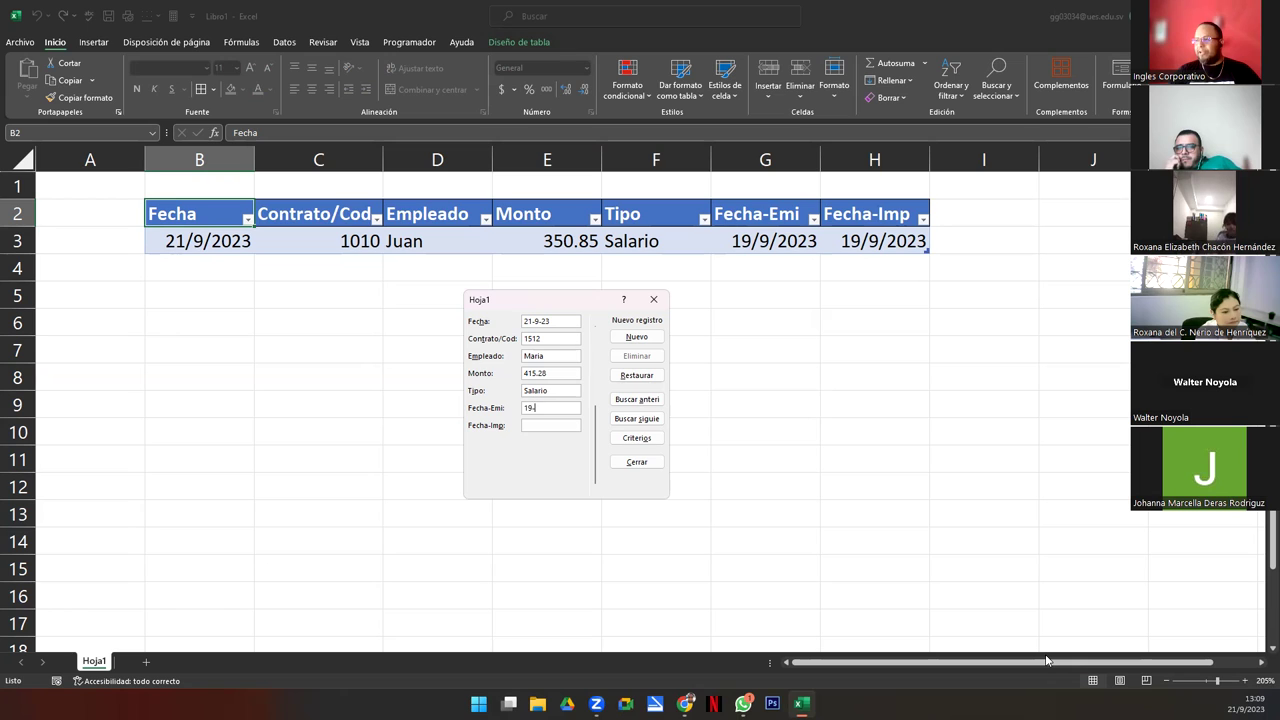
text(9-23)
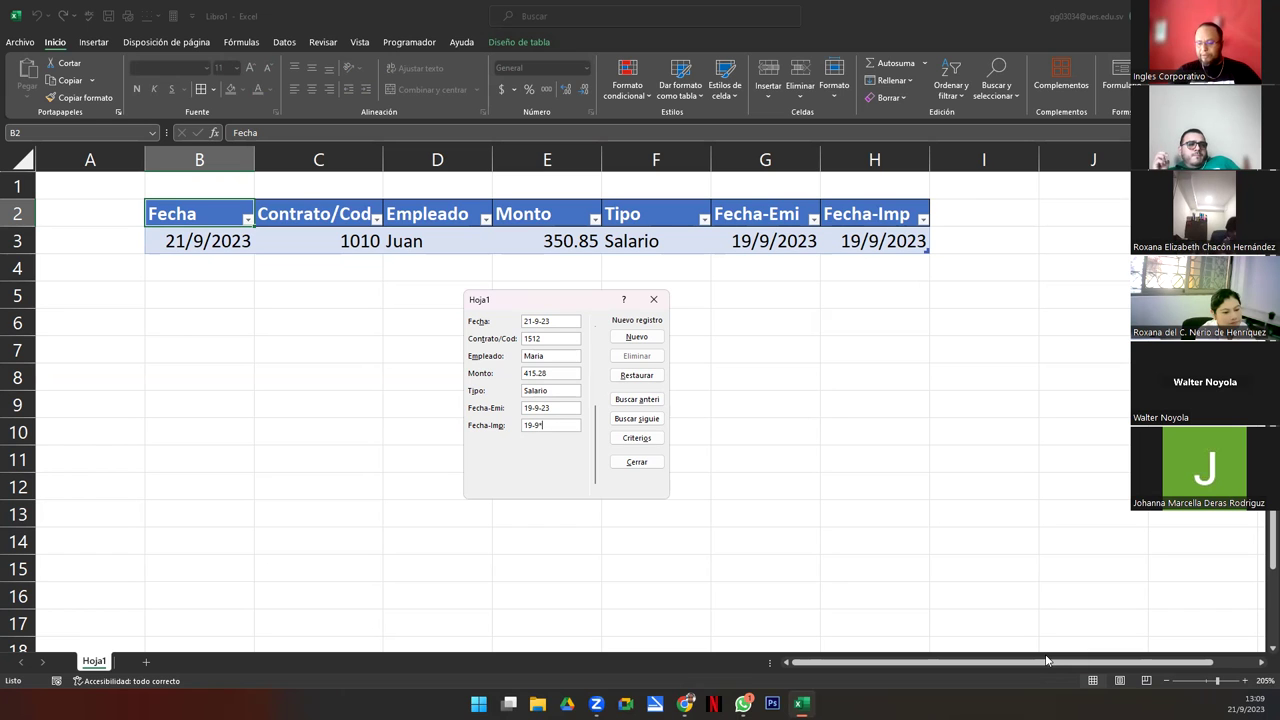
key(Return)
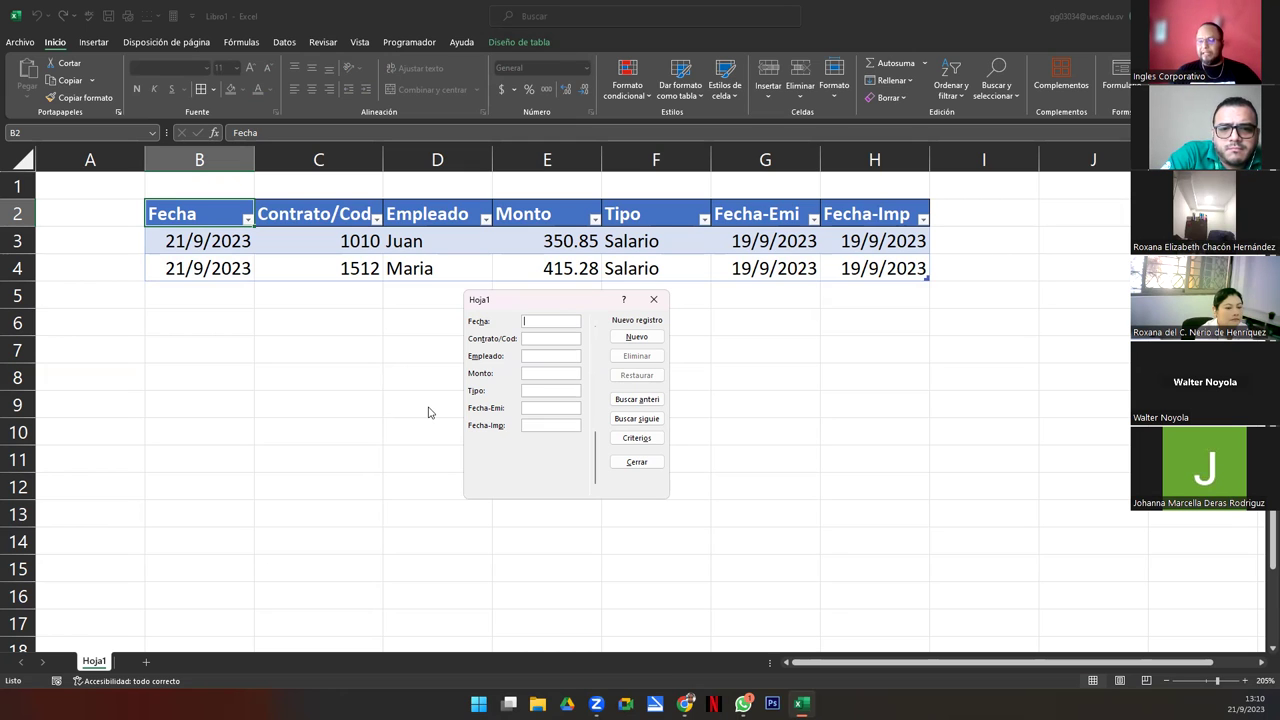
- Add the record 22/9/2023, 1010, 600, SProfesionales, 20/9/2023, then close the form
text(22)
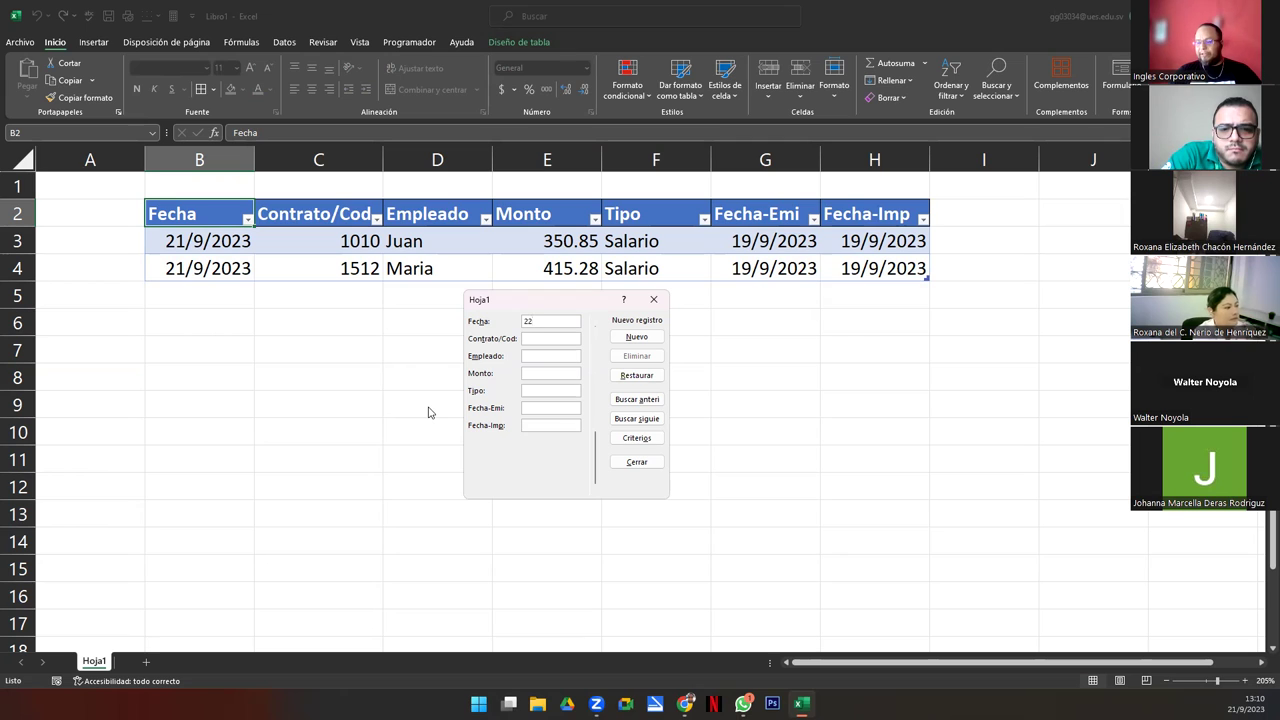
text(-9-23)
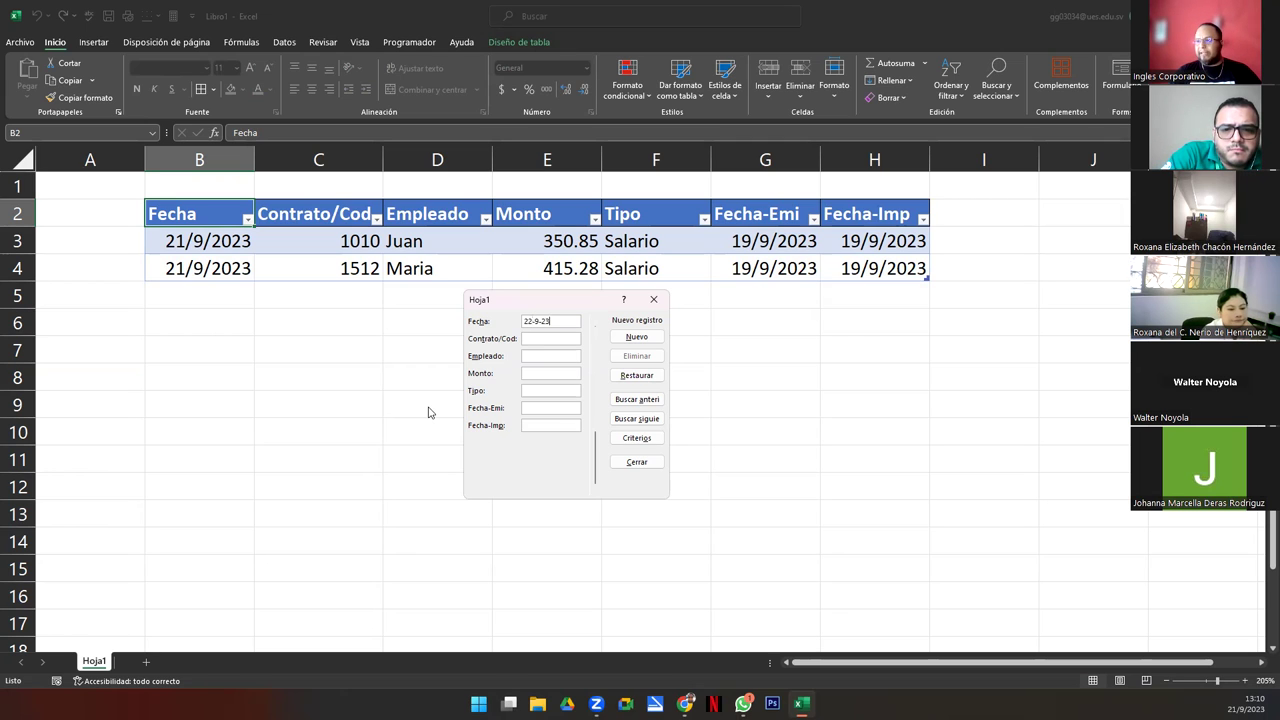
text(1010)
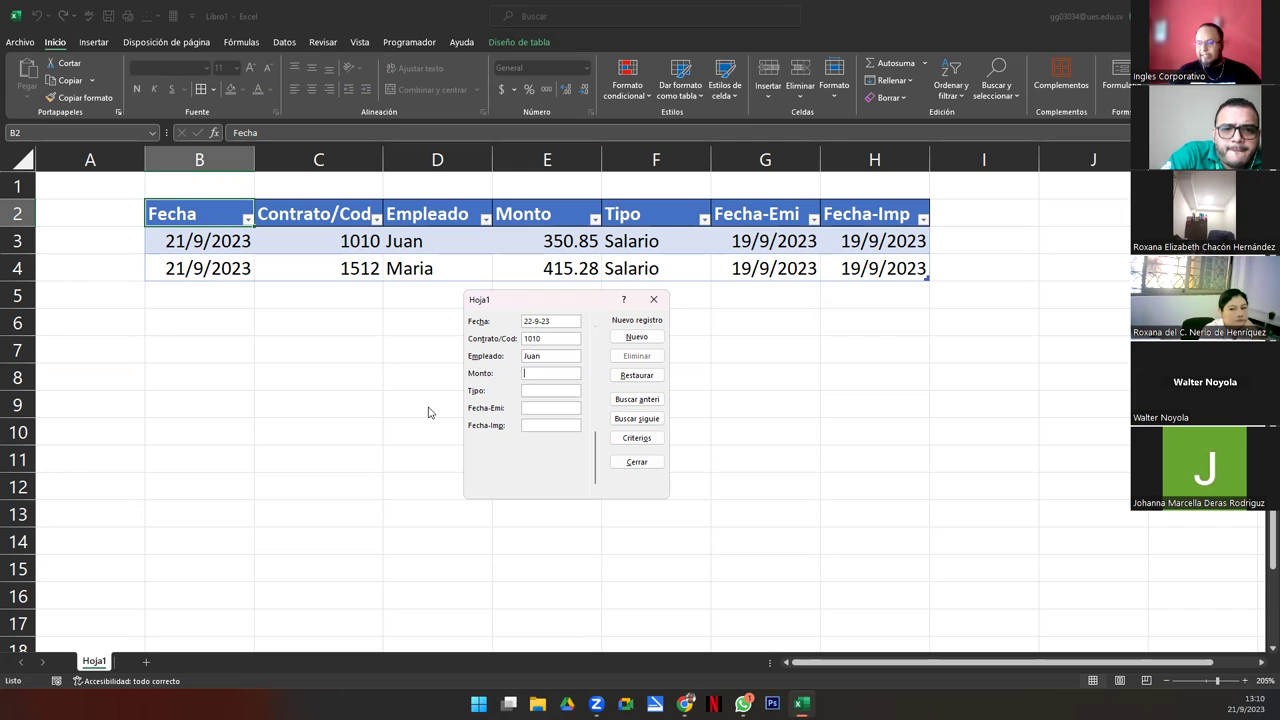
text(0)
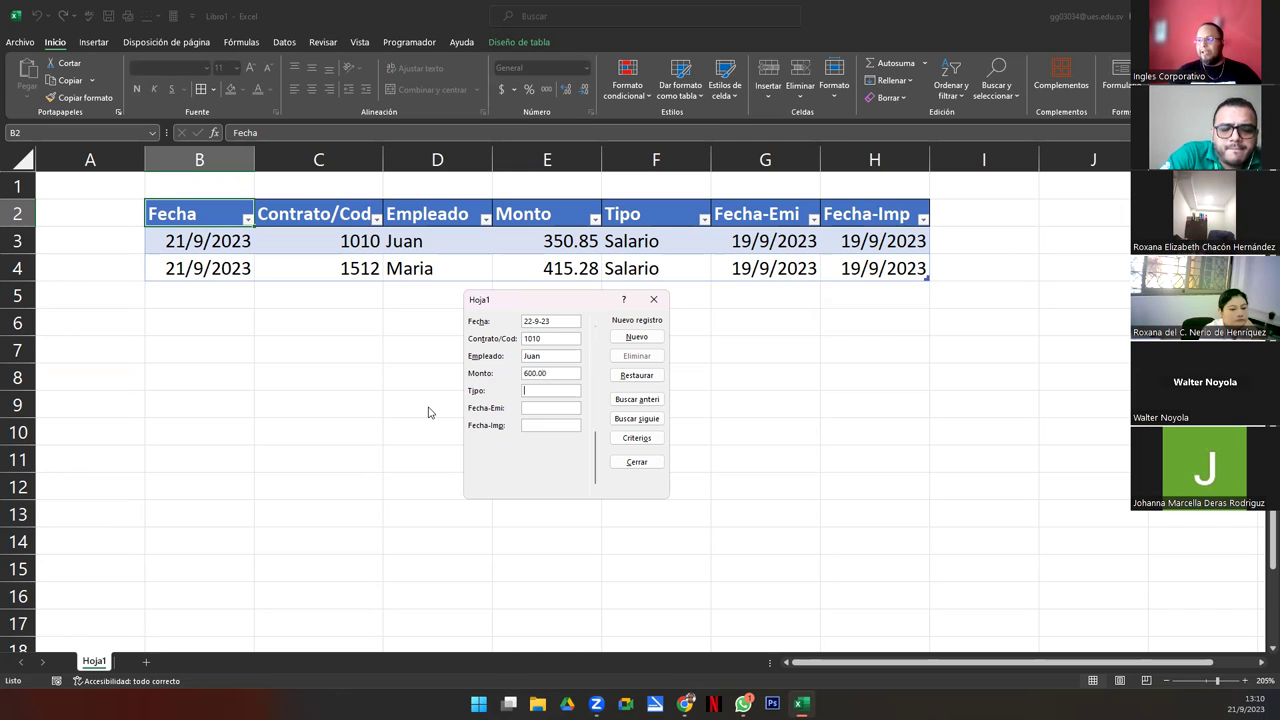
text(SProfesionales)
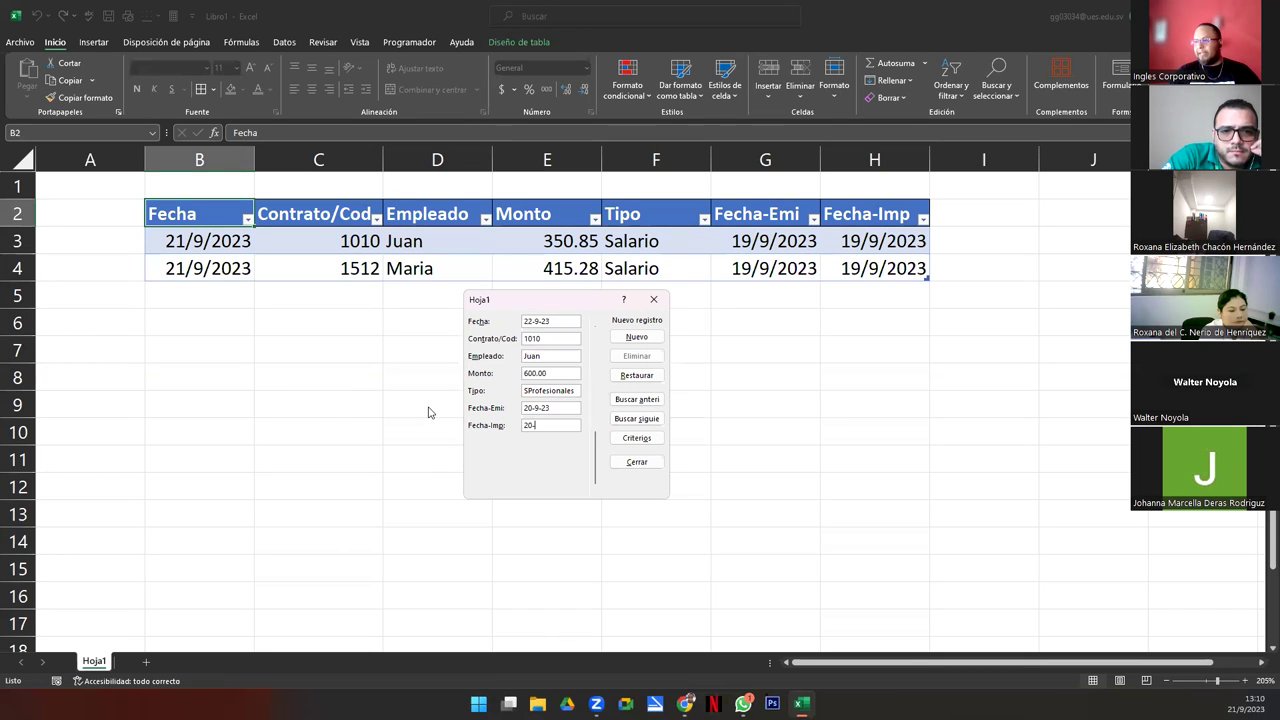
key(Tab)
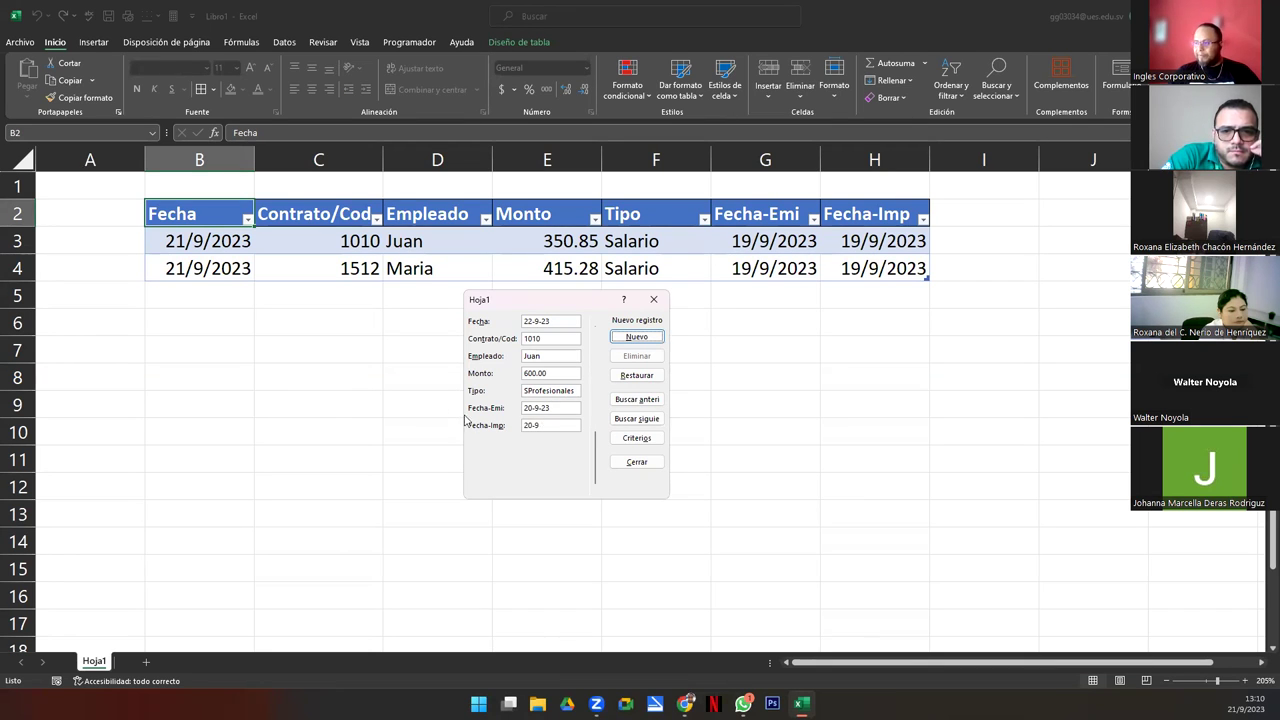
click(552, 426)
text(-23)
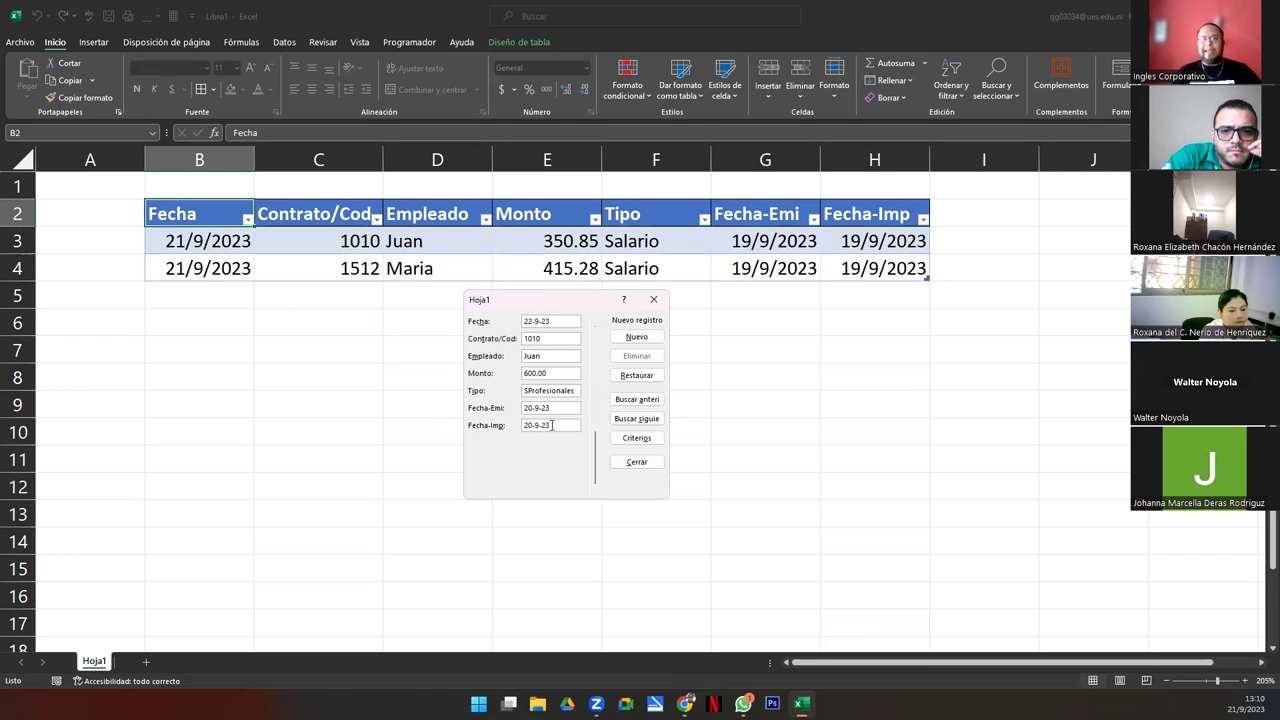
key(Return)
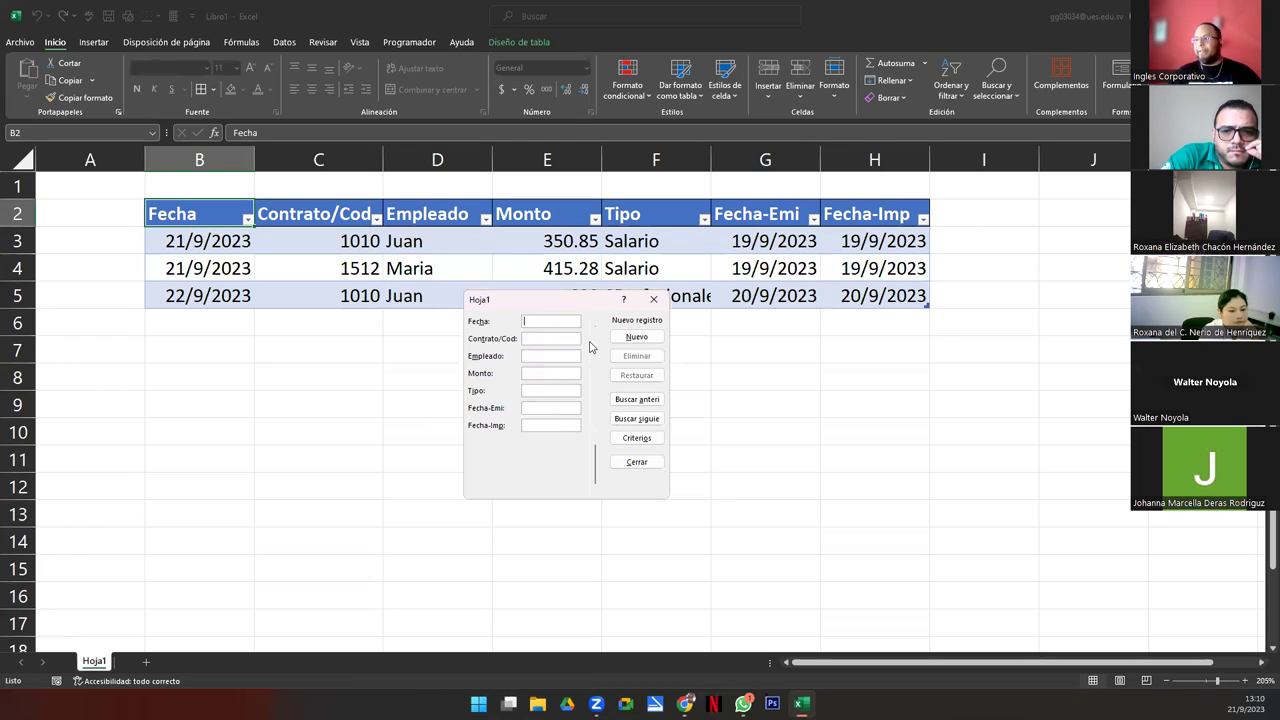
click(654, 299)
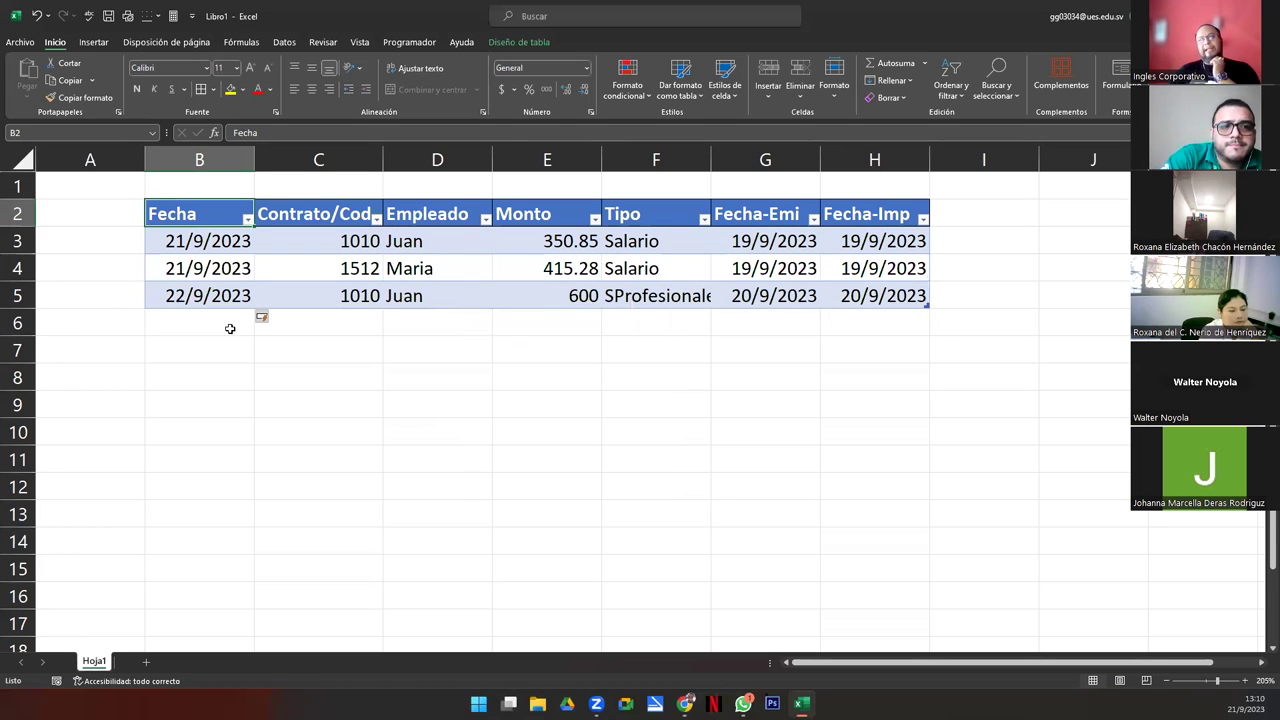
mouse_move(197, 240)
mouse_down()
mouse_move(213, 266)
mouse_move(870, 264)
mouse_up()
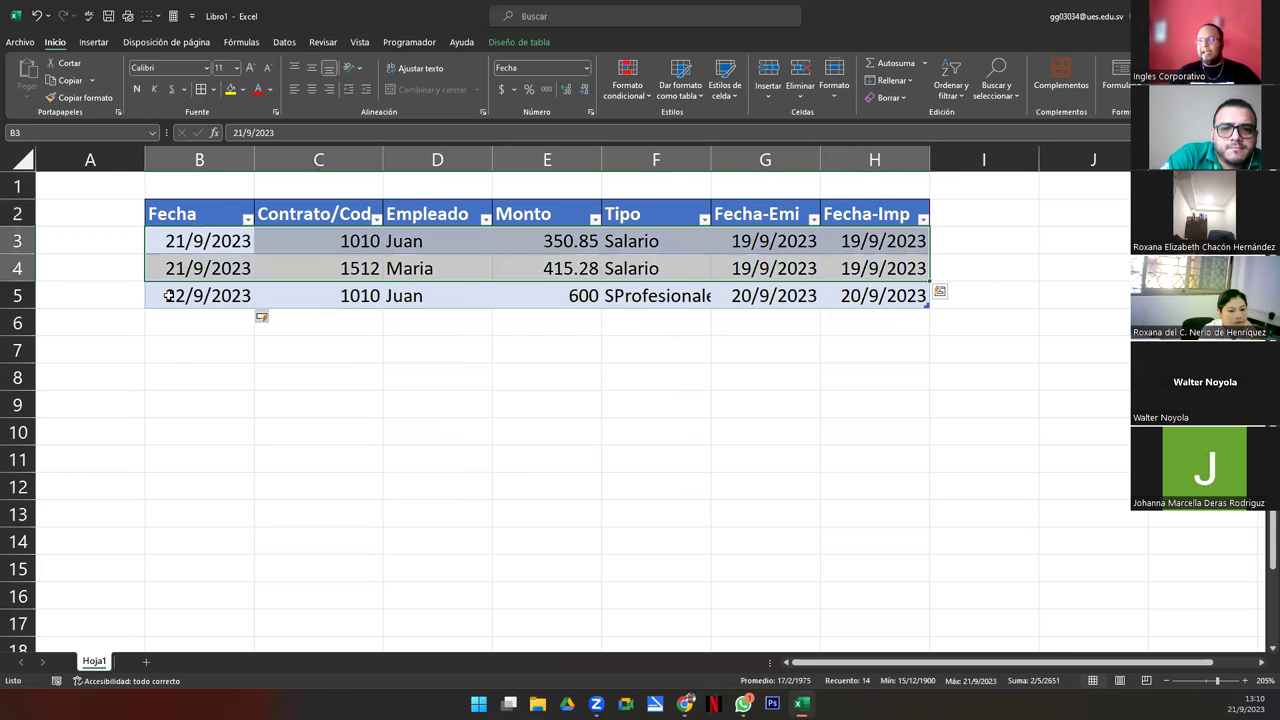
drag(168, 295, 885, 296)
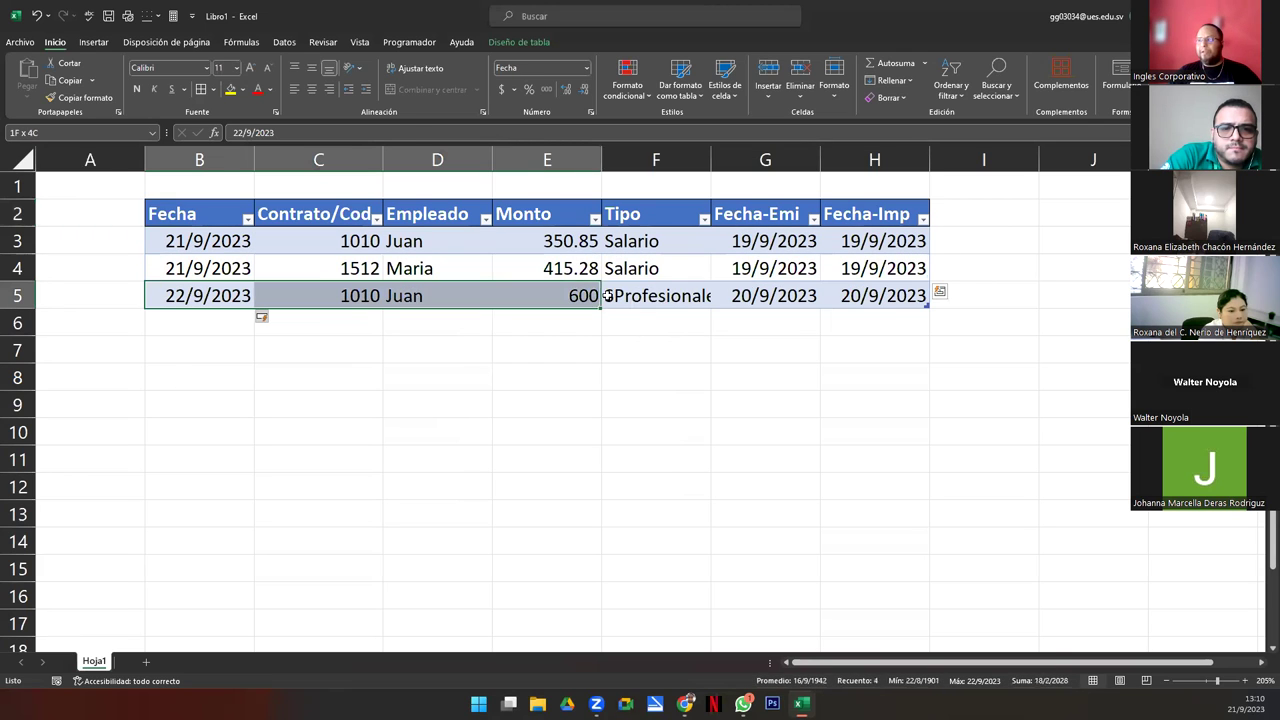
double_click(710, 156)
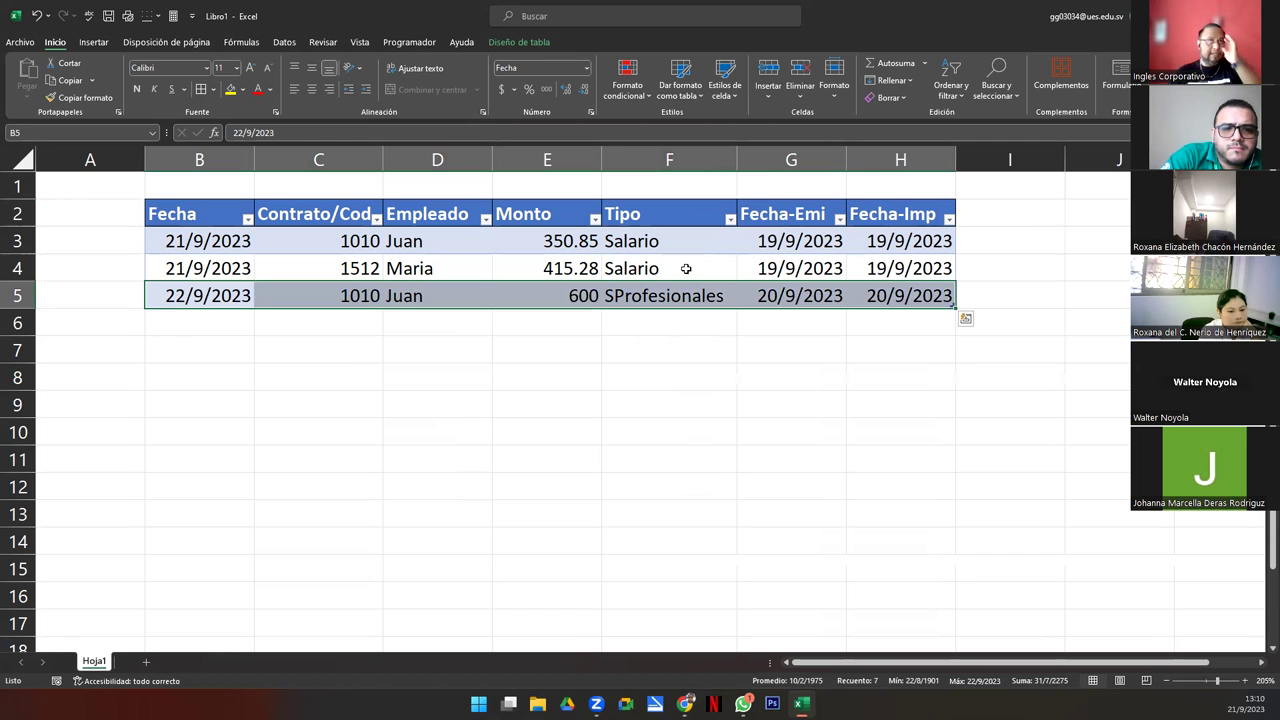
click(549, 294)
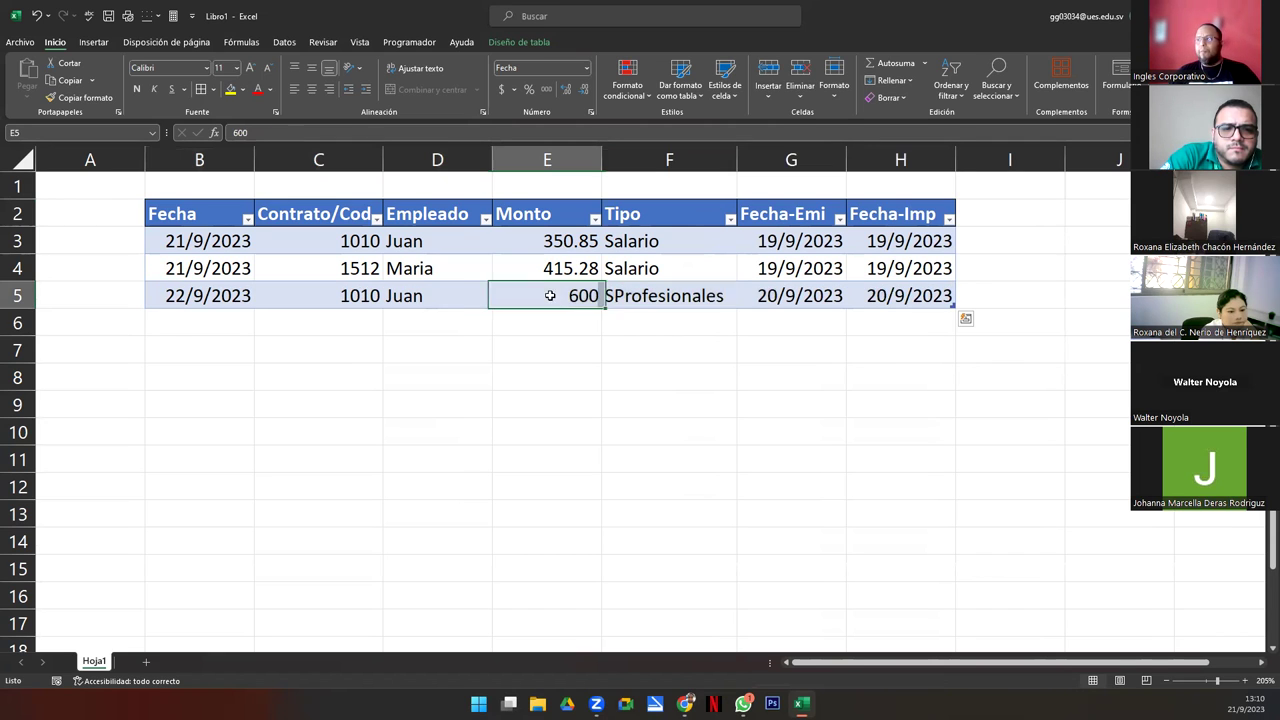
drag(505, 241, 542, 286)
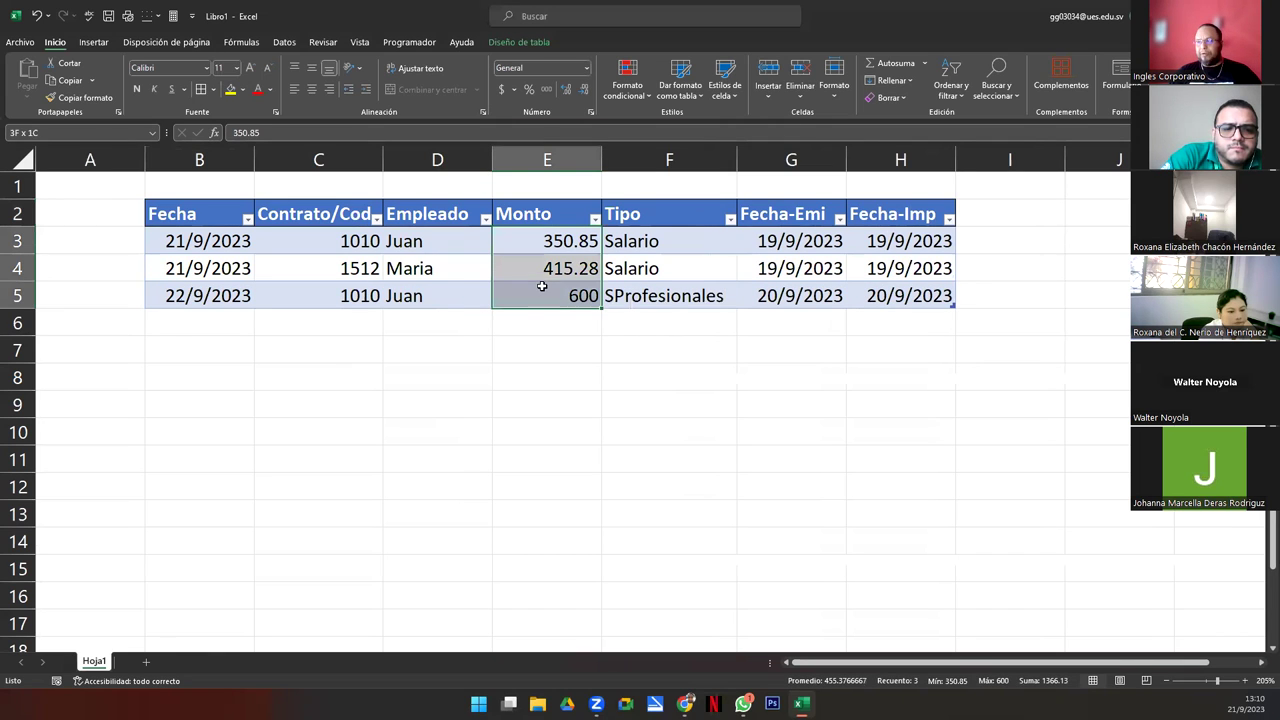
click(501, 89)
drag(665, 247, 674, 294)
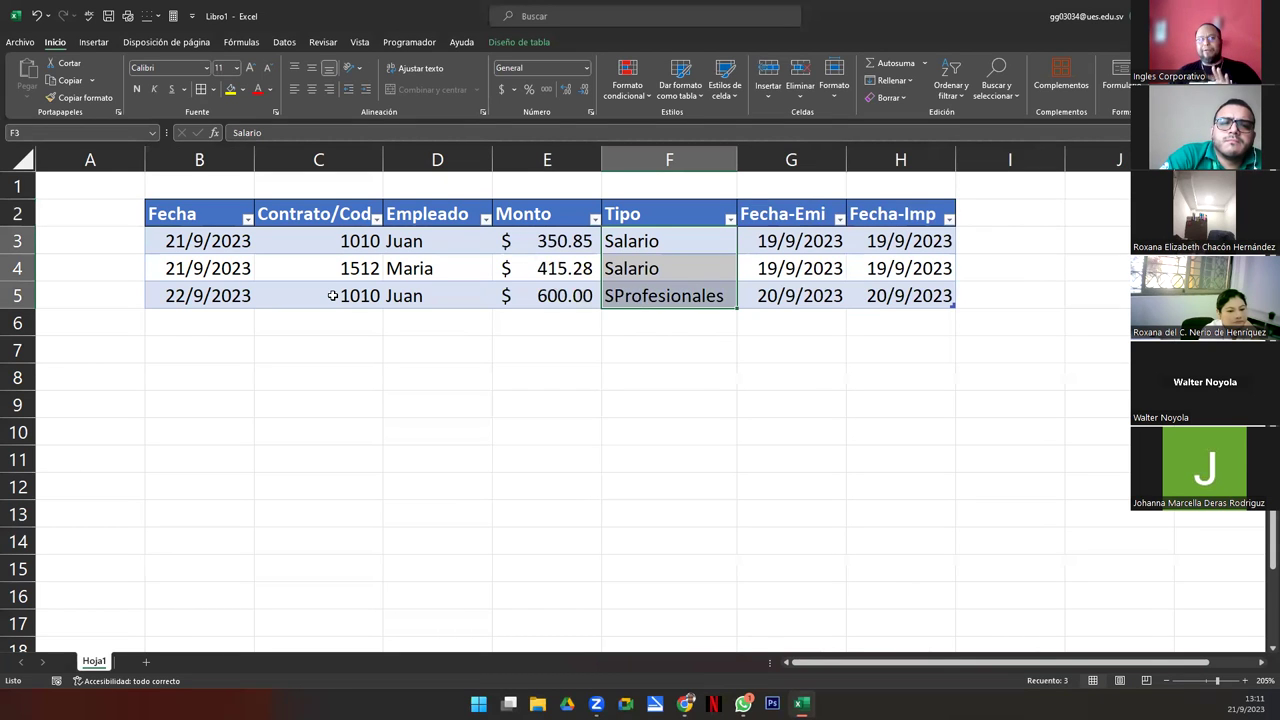
click(321, 296)
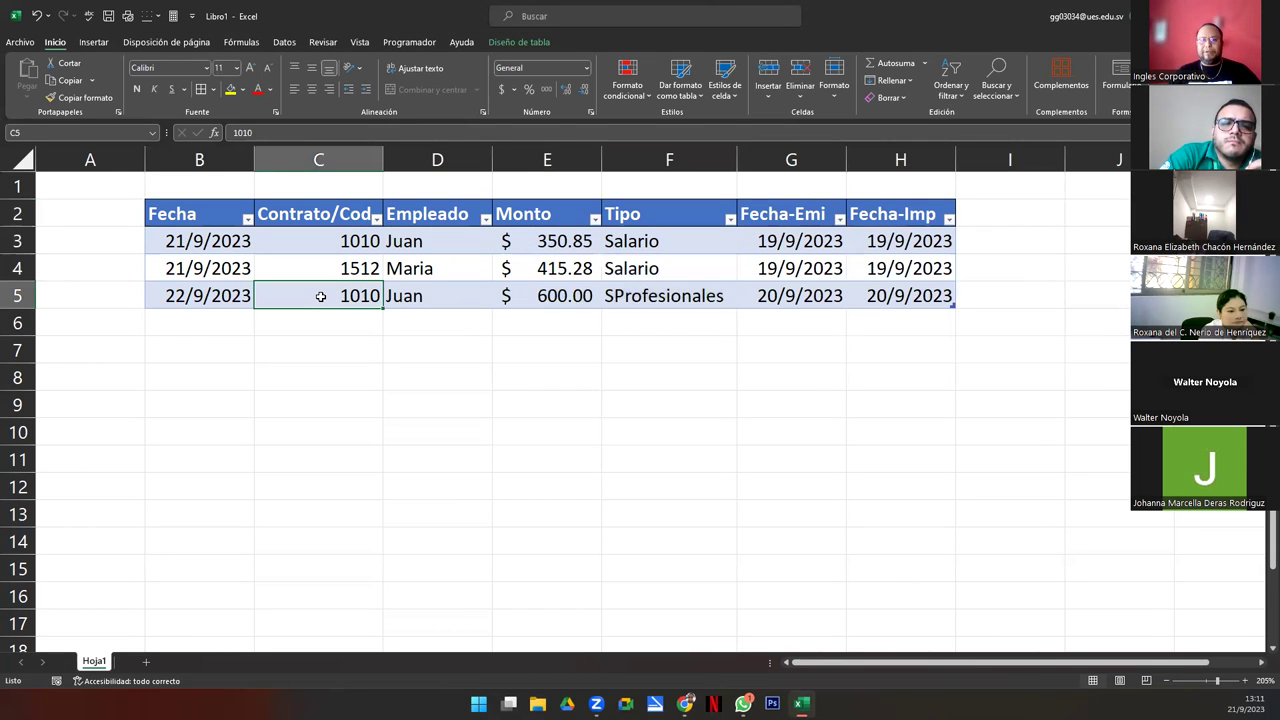
click(317, 241)
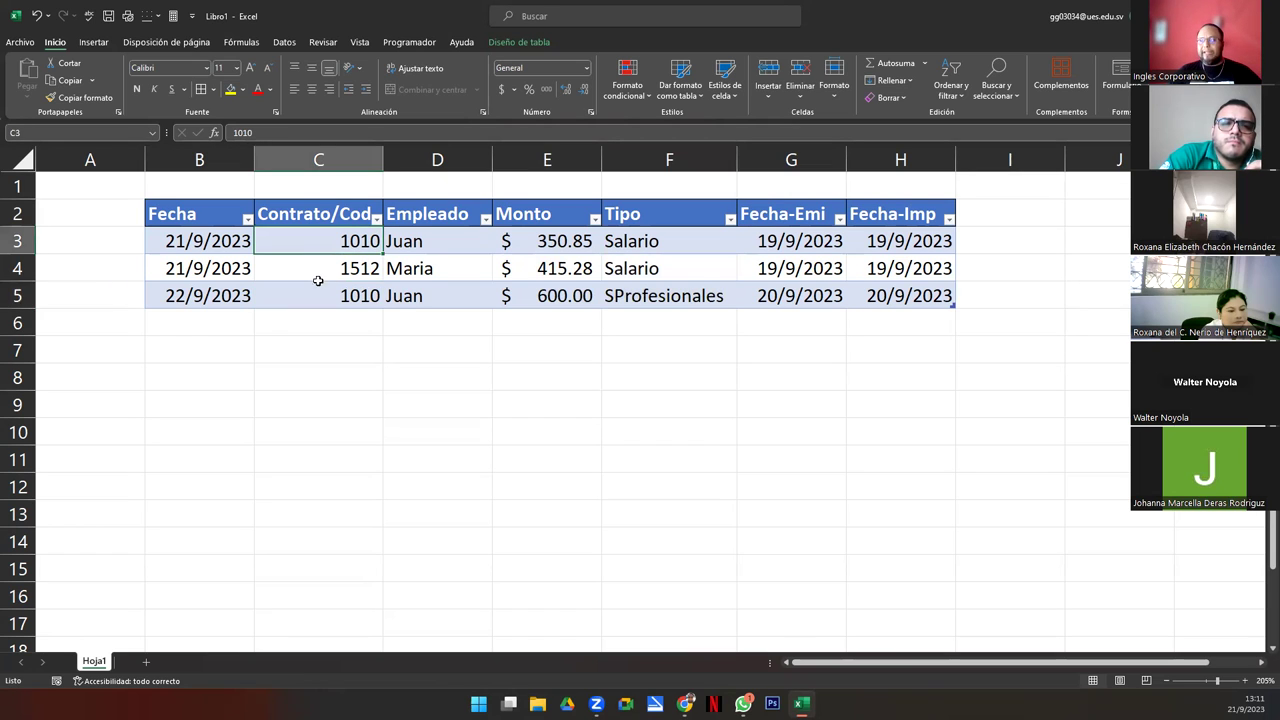
click(318, 296)
click(303, 237)
click(306, 300)
click(303, 238)
click(303, 300)
click(200, 245)
click(200, 295)
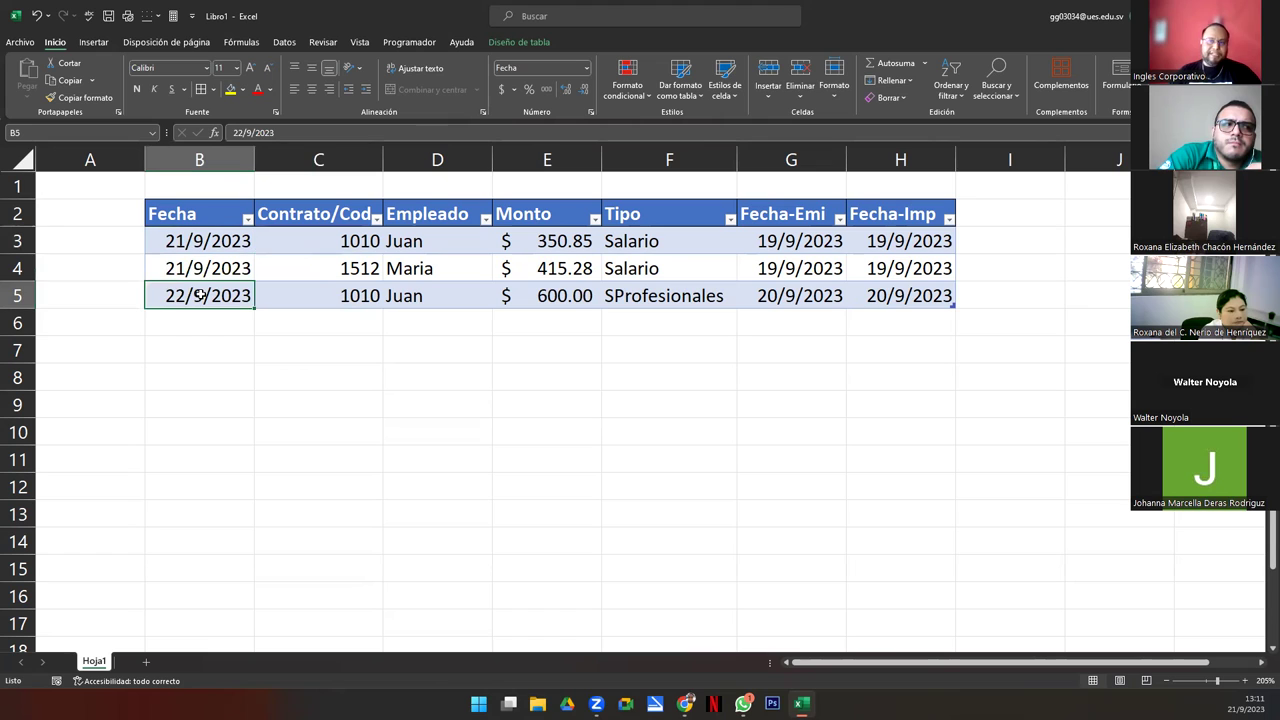
click(466, 238)
click(449, 292)
click(450, 238)
click(459, 303)
click(555, 245)
click(555, 297)
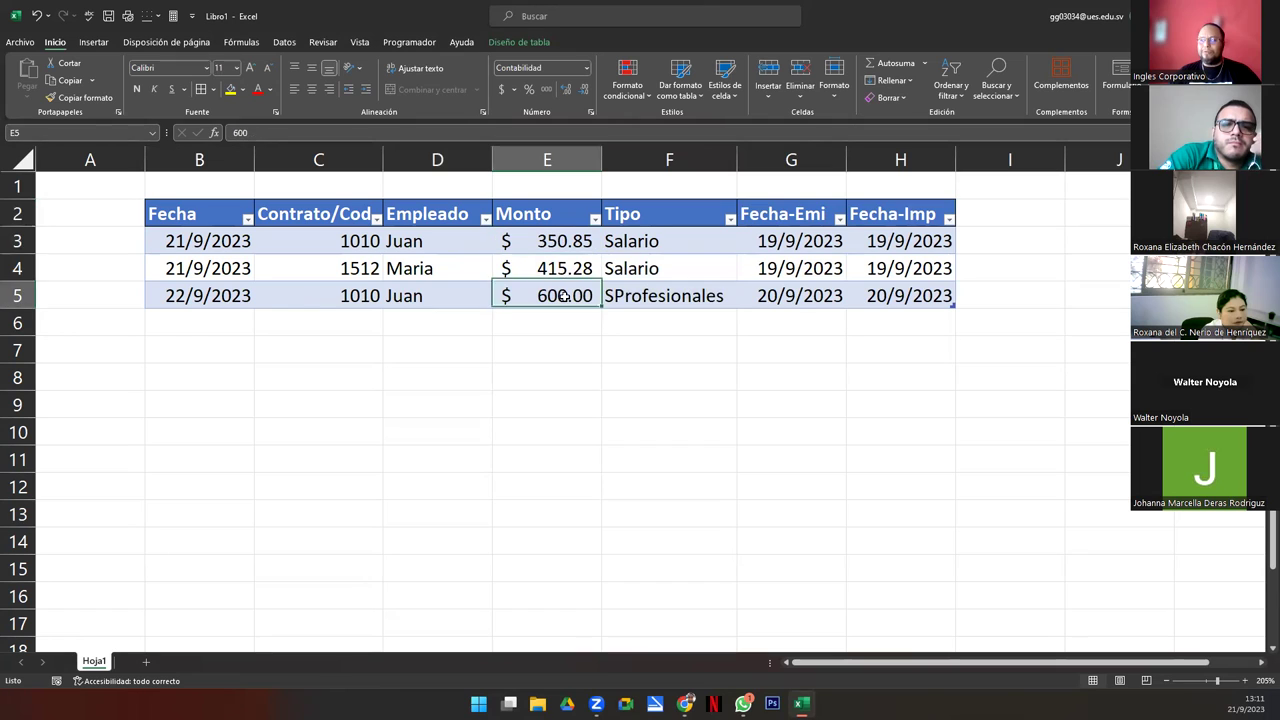
click(633, 240)
click(650, 293)
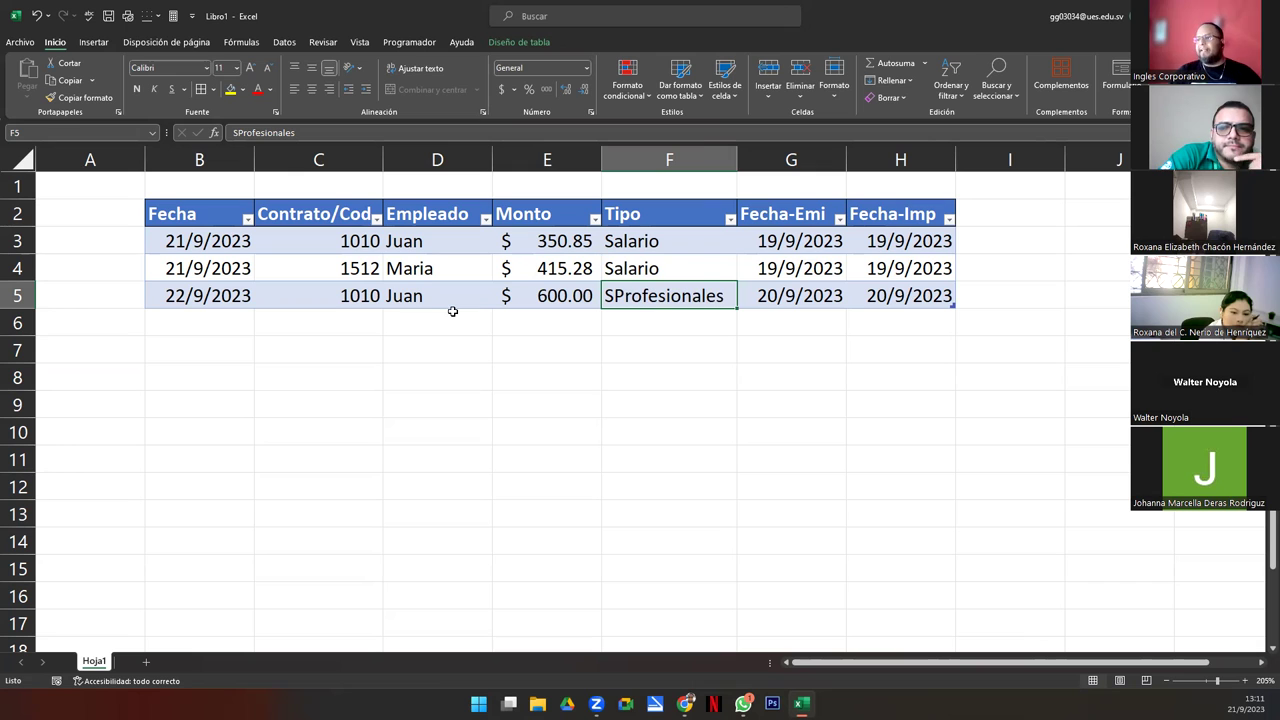
click(180, 375)
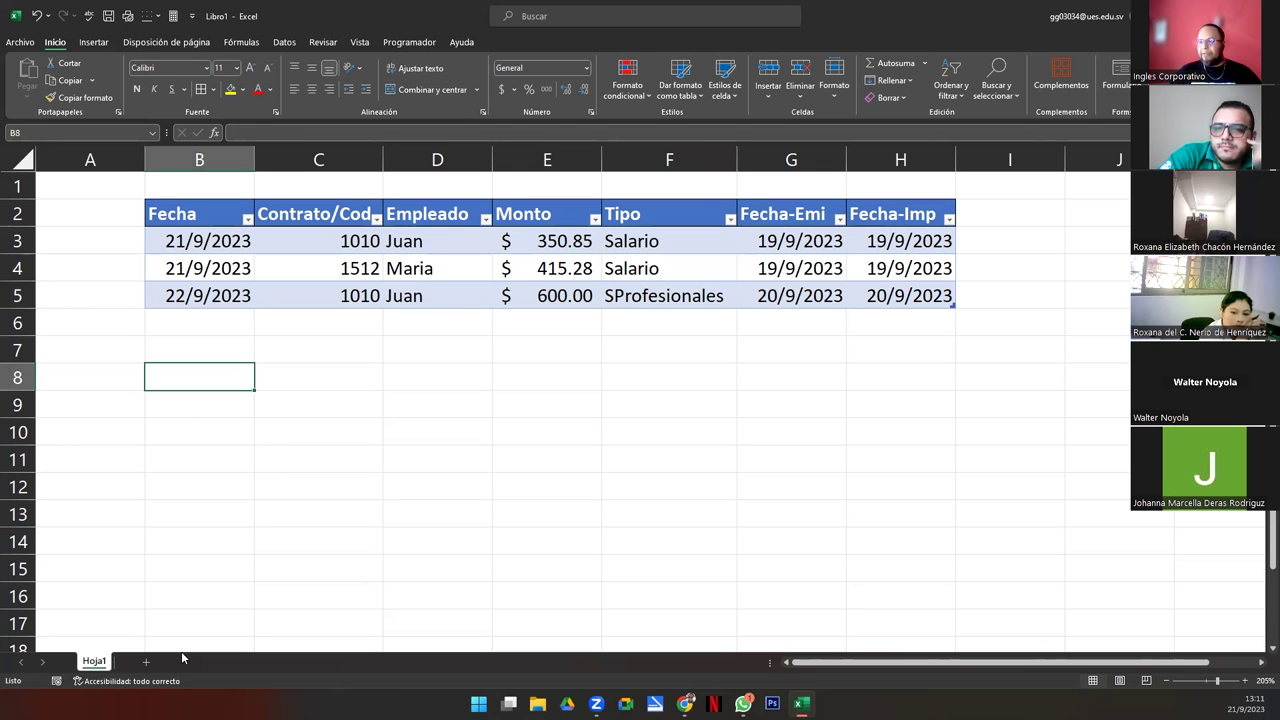
- Create Hoja2 and type the headings Fecha, Empleado, Venta and Sucursal in B2:E2
click(145, 662)
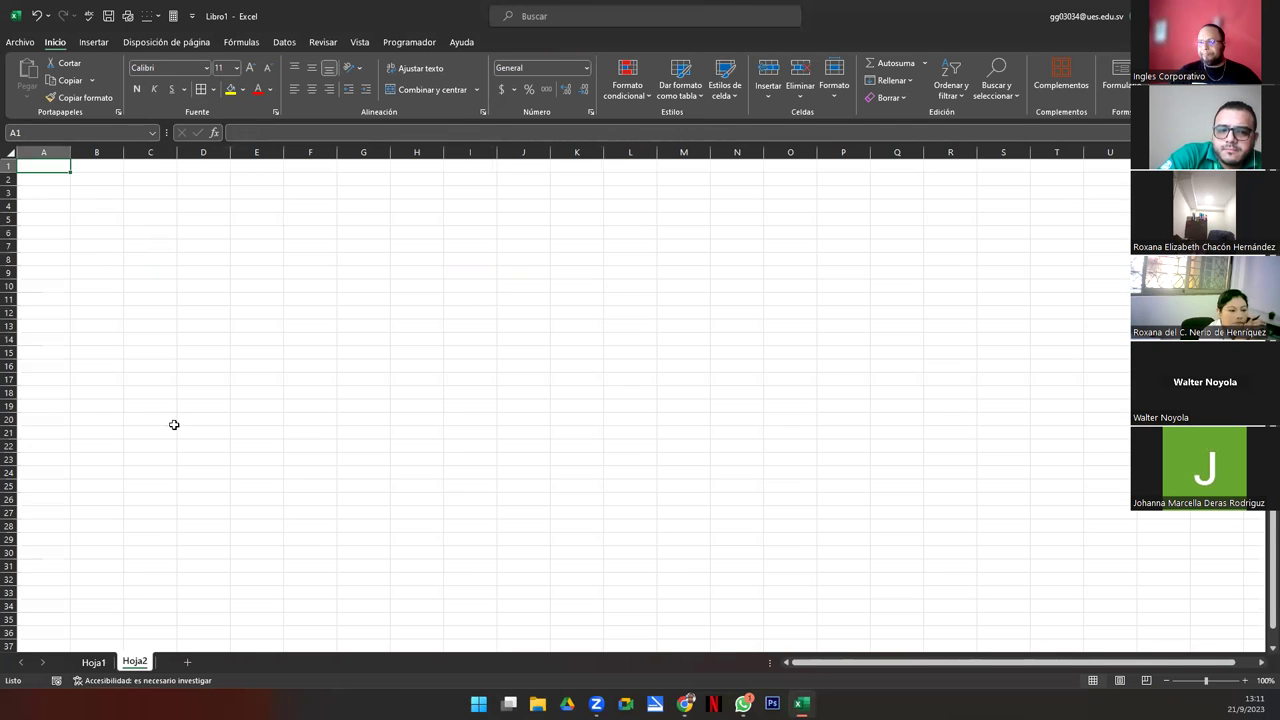
ctrl+scroll(174, 425, up, 6)
click(123, 191)
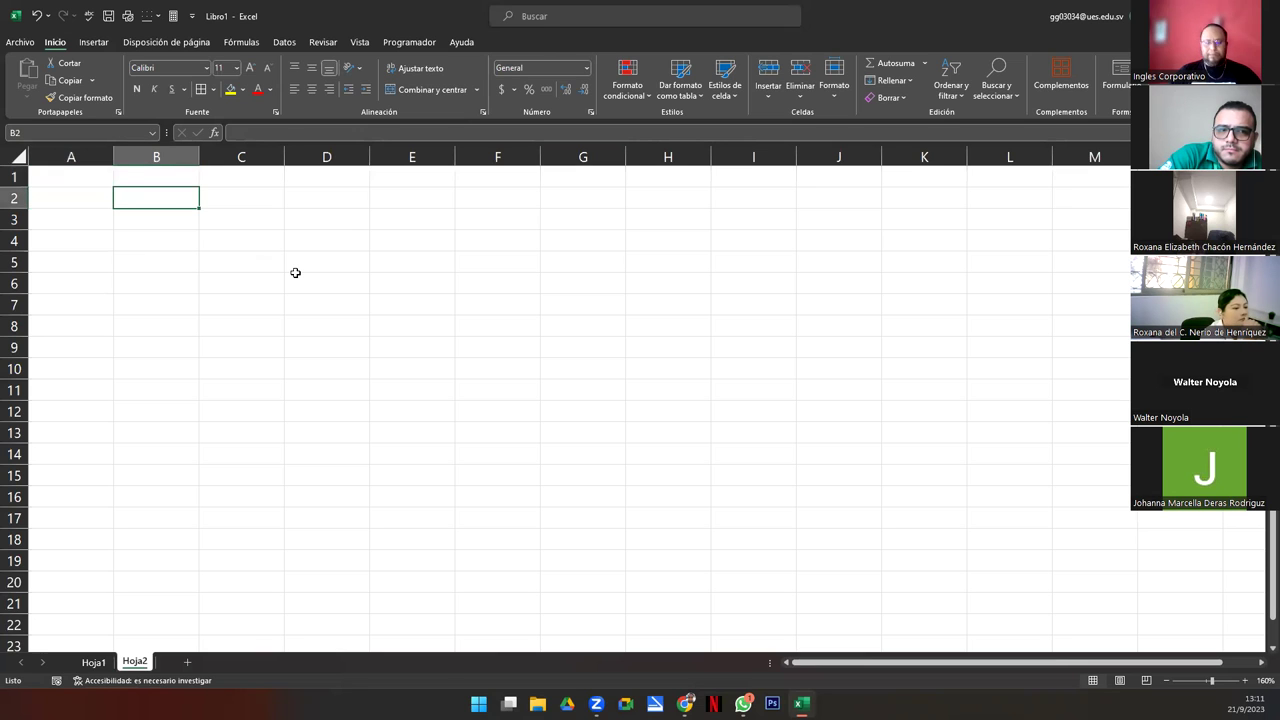
text(Fecha)
key(Tab)
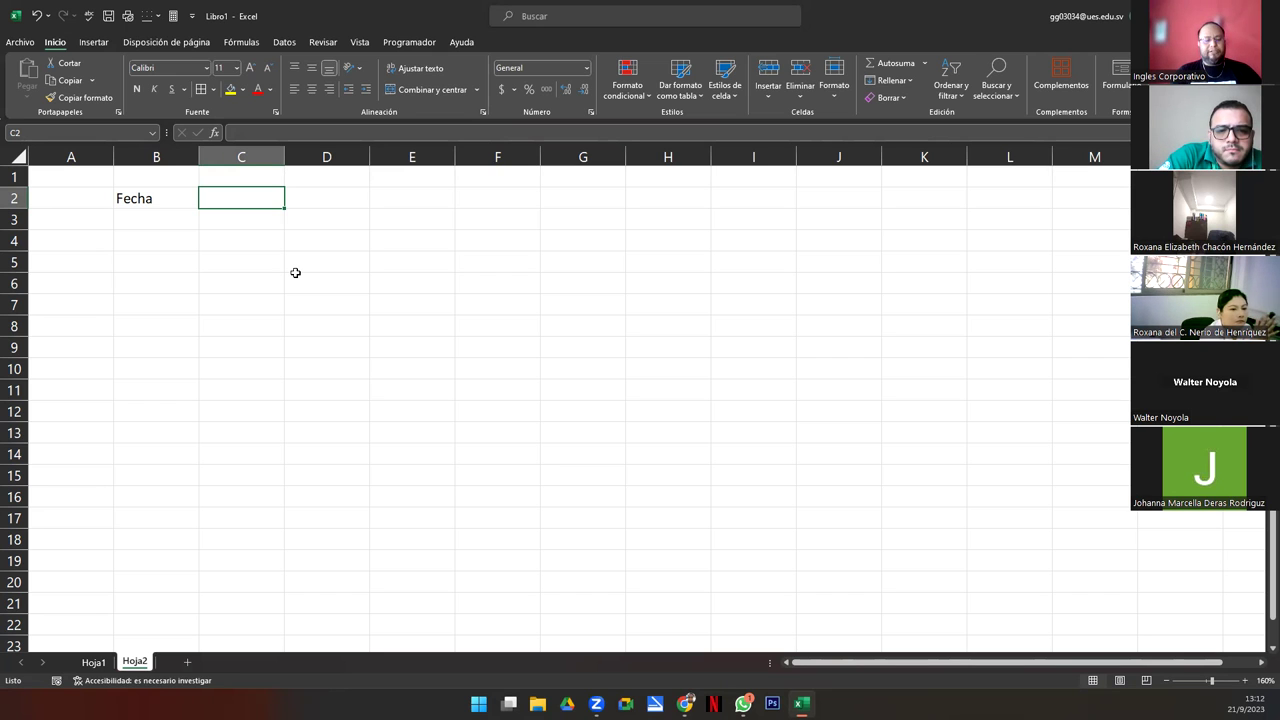
text(Empleado)
key(Tab)
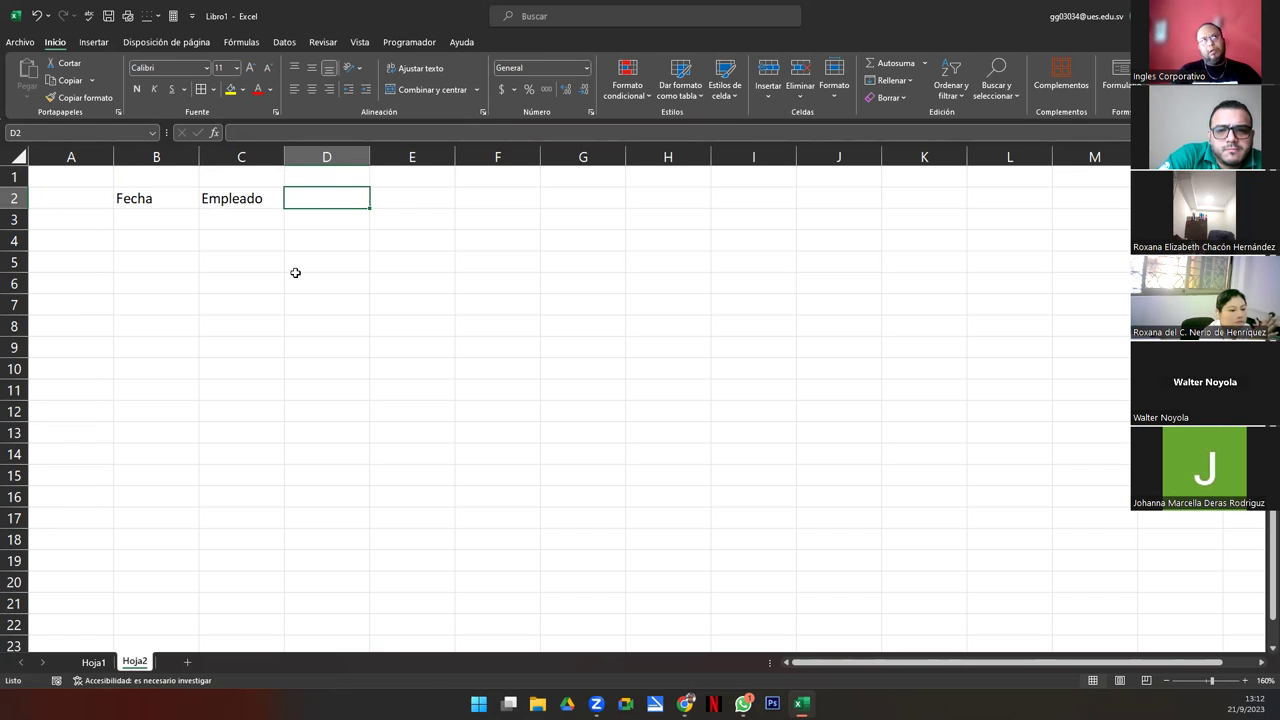
text(Venta)
key(Tab)
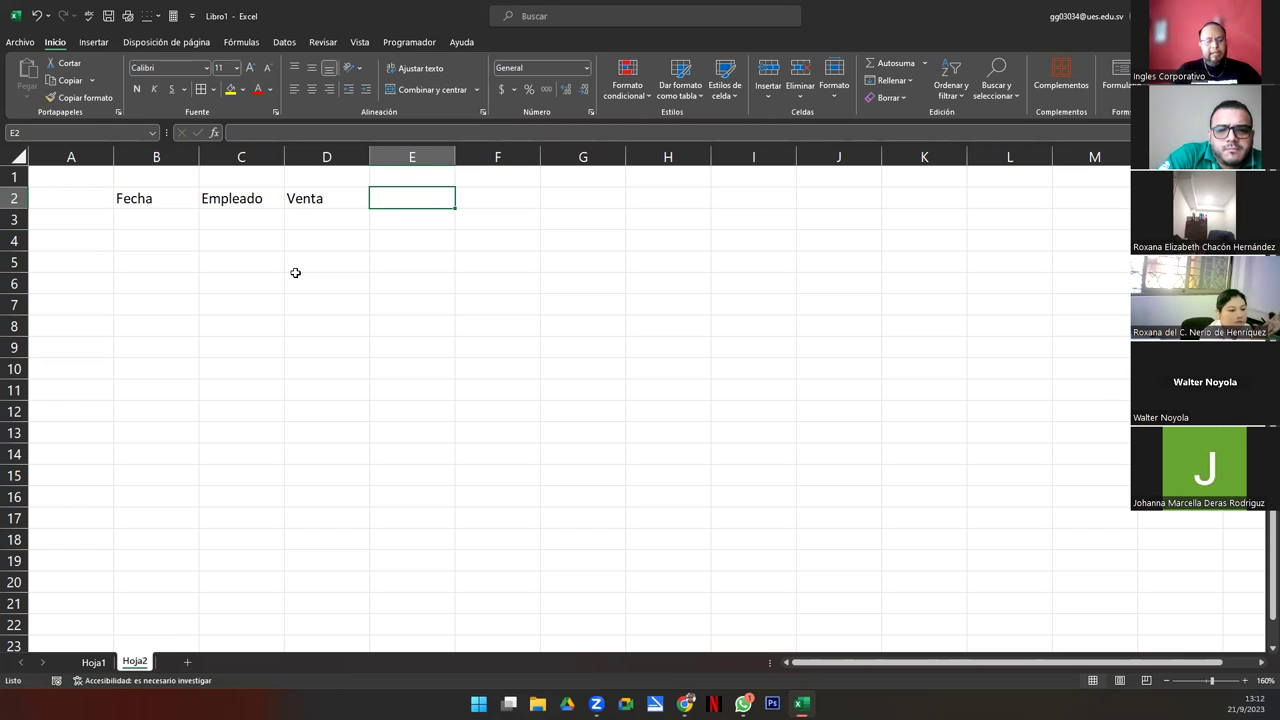
text(Sucursal)
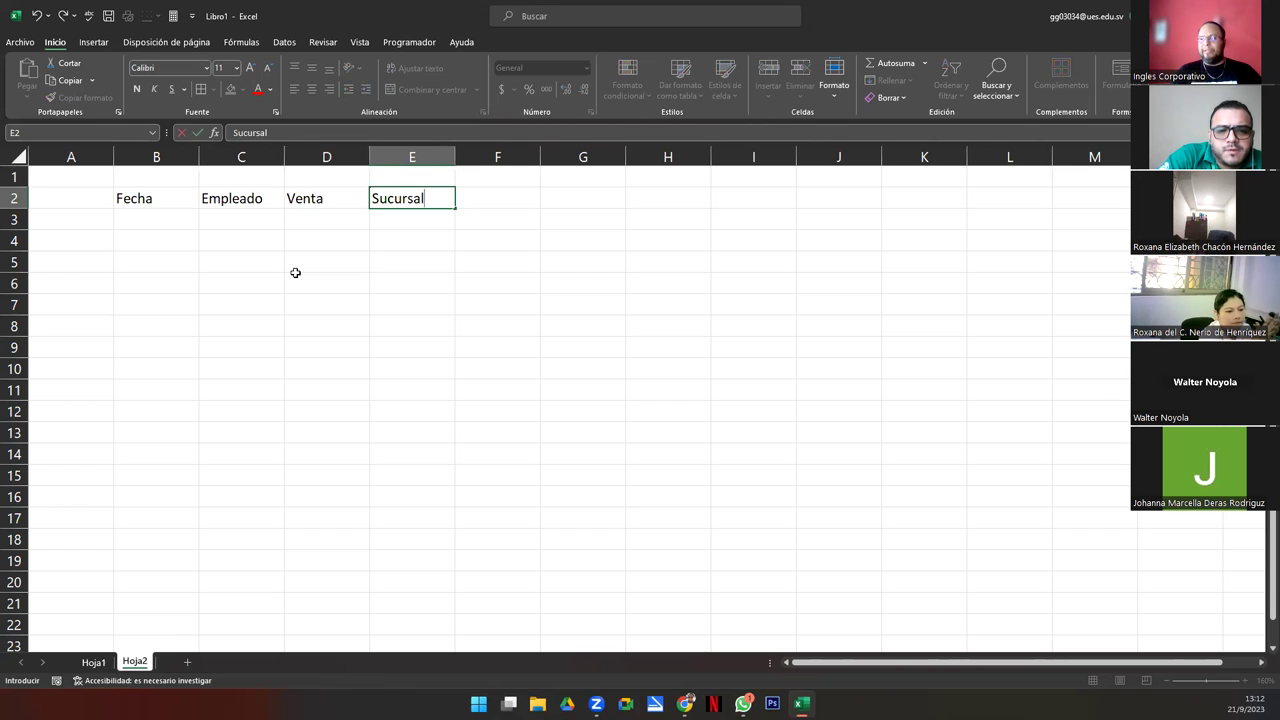
key(Return)
key(Up)
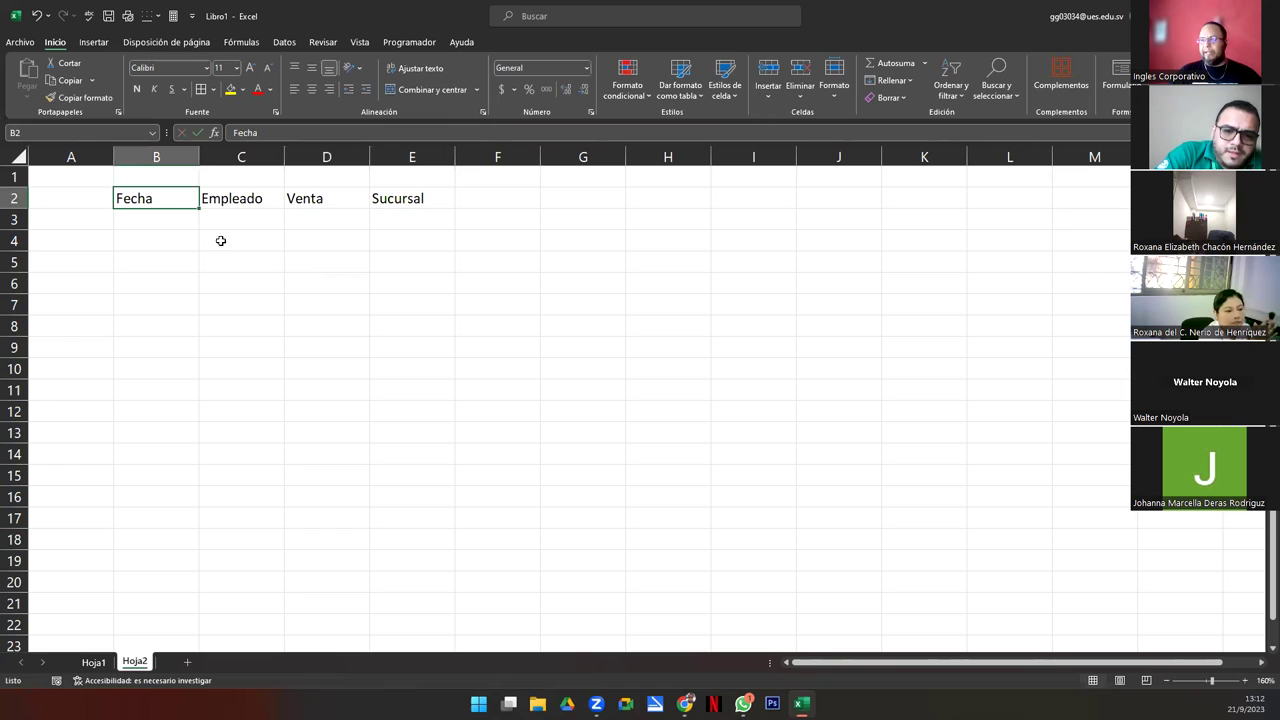
click(155, 226)
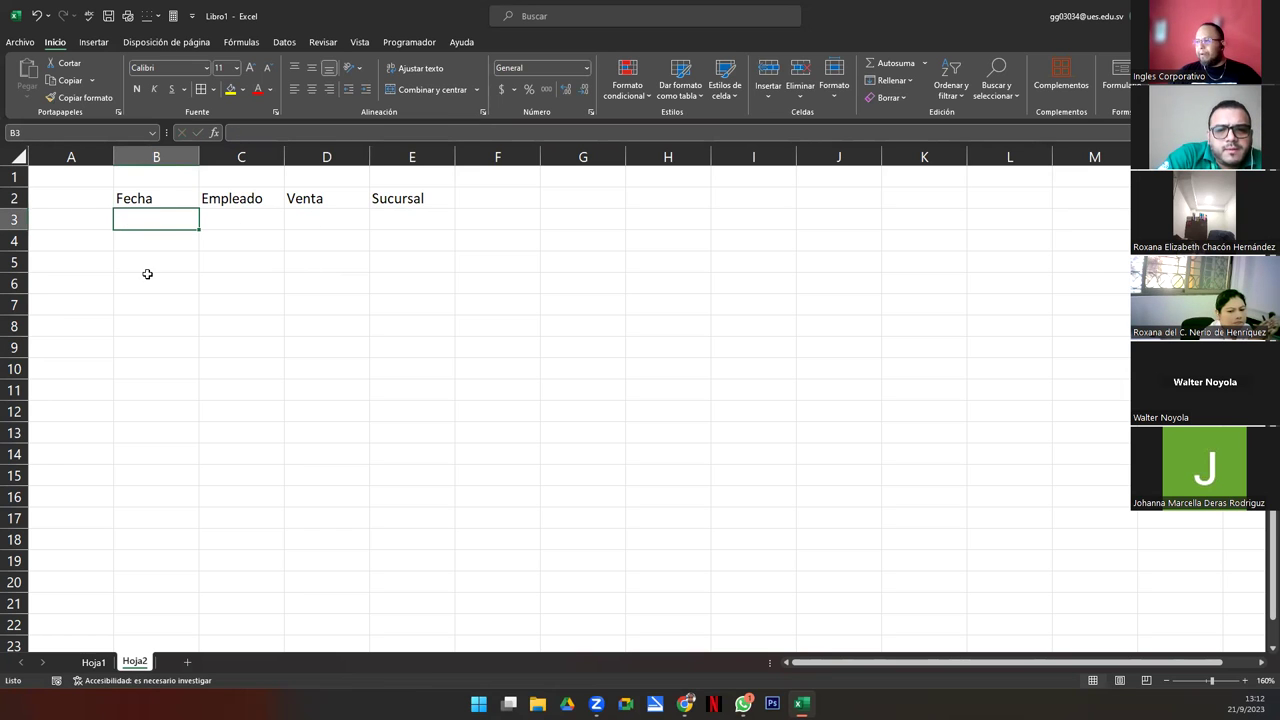
- Enter 21/9/2023 in B3 and copy it down through B20
drag(147, 217, 146, 430)
click(139, 218)
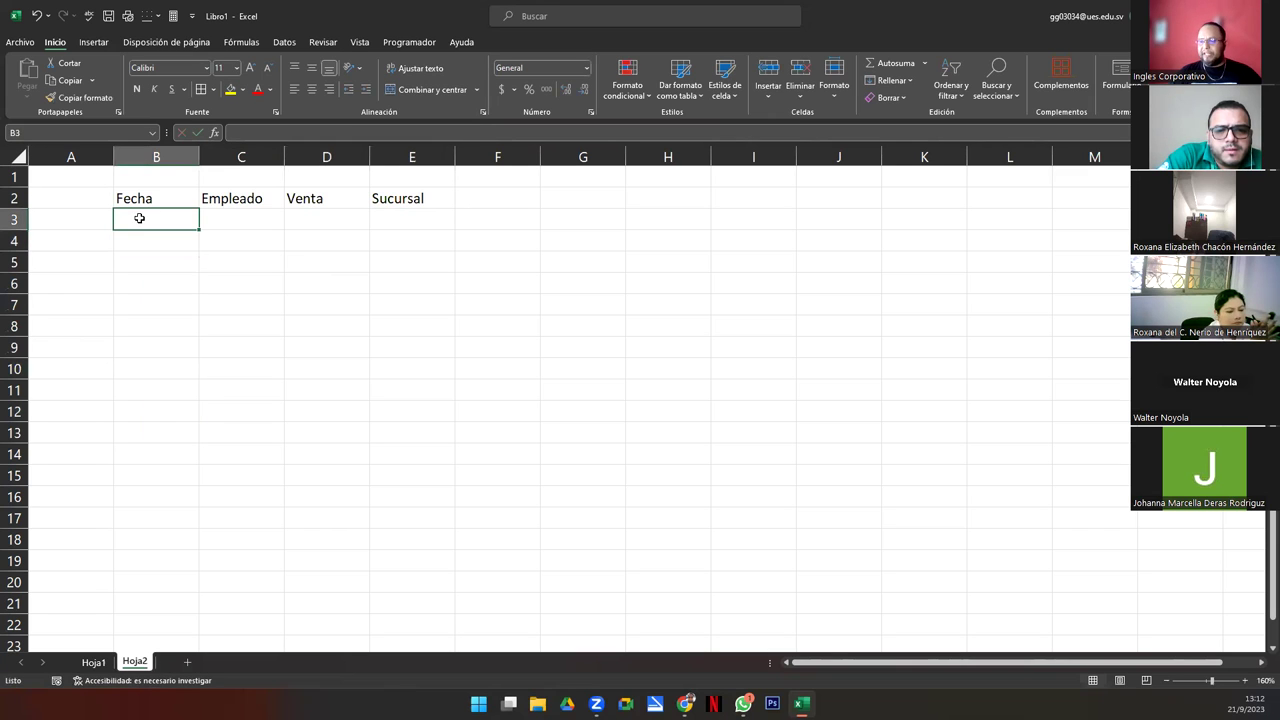
text(21)
text(-2023)
key(Return)
click(139, 218)
key(ctrl+c)
drag(157, 245, 157, 580)
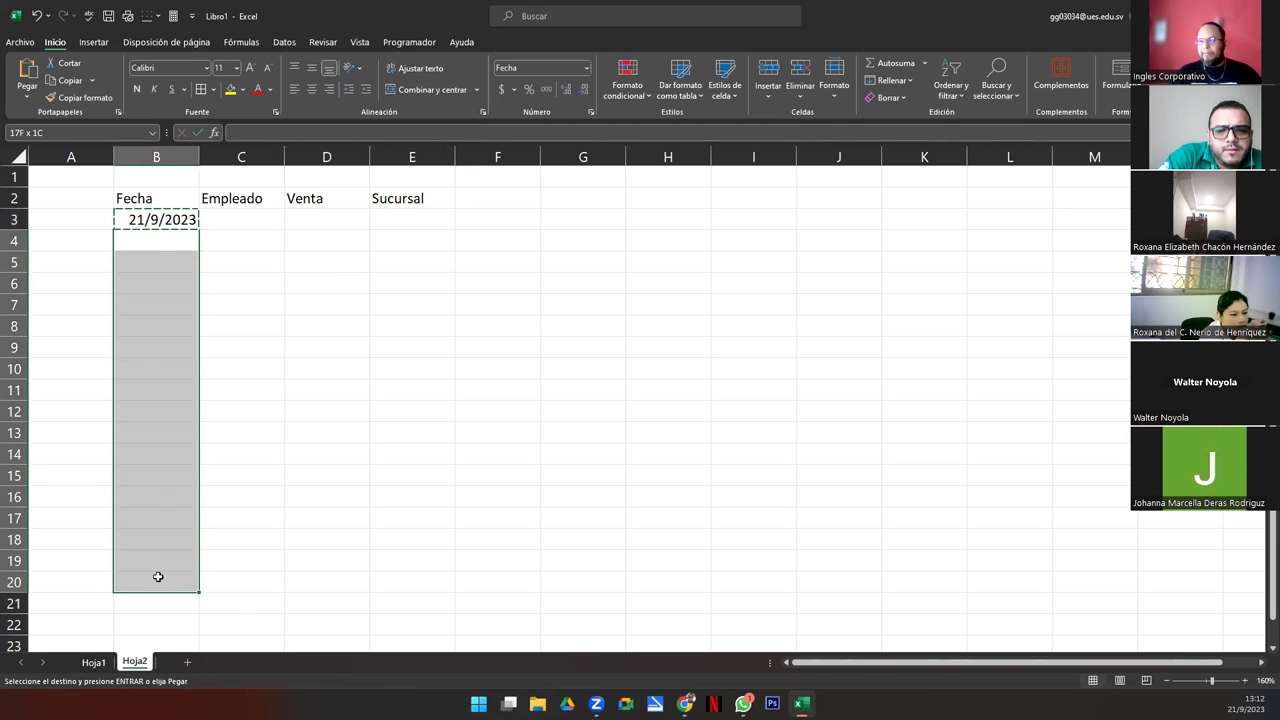
key(ctrl+v)
click(143, 218)
drag(143, 218, 153, 578)
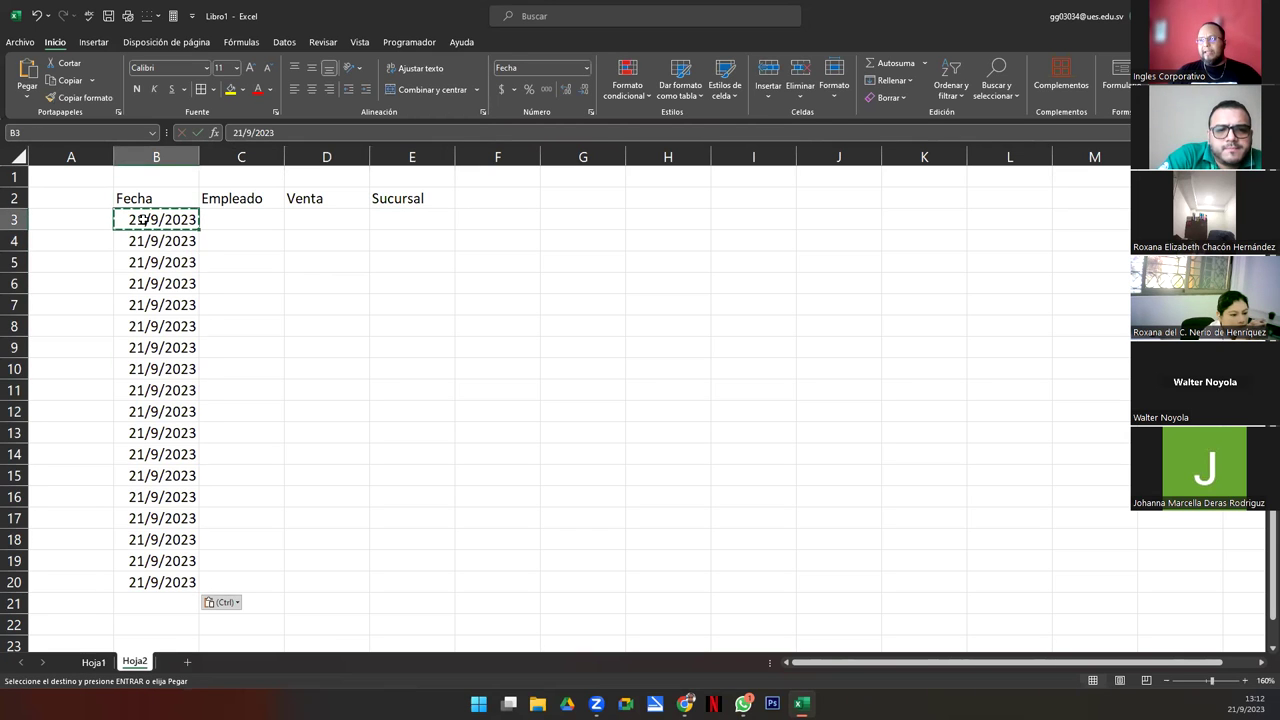
- Enter the employee names Juan, Maria and Jose in C3:C5
click(243, 219)
text(Jua)
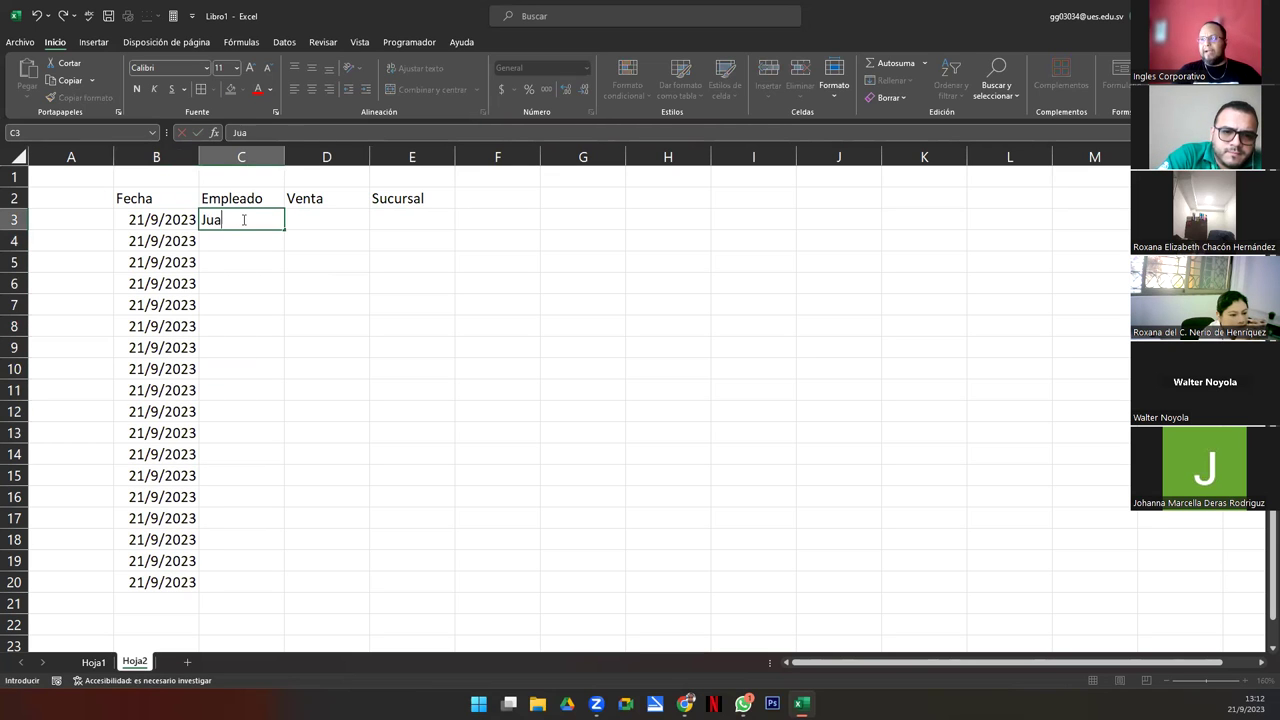
key(Return)
text(Maria)
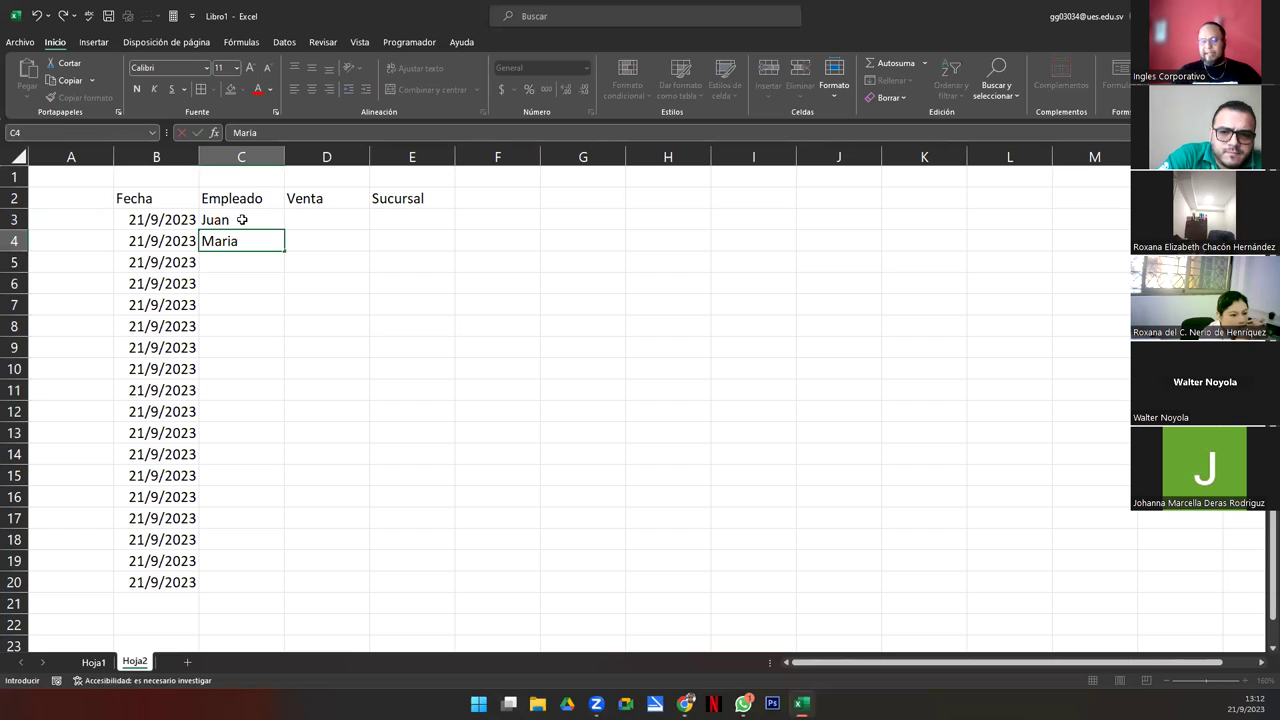
key(Return)
text(Jose)
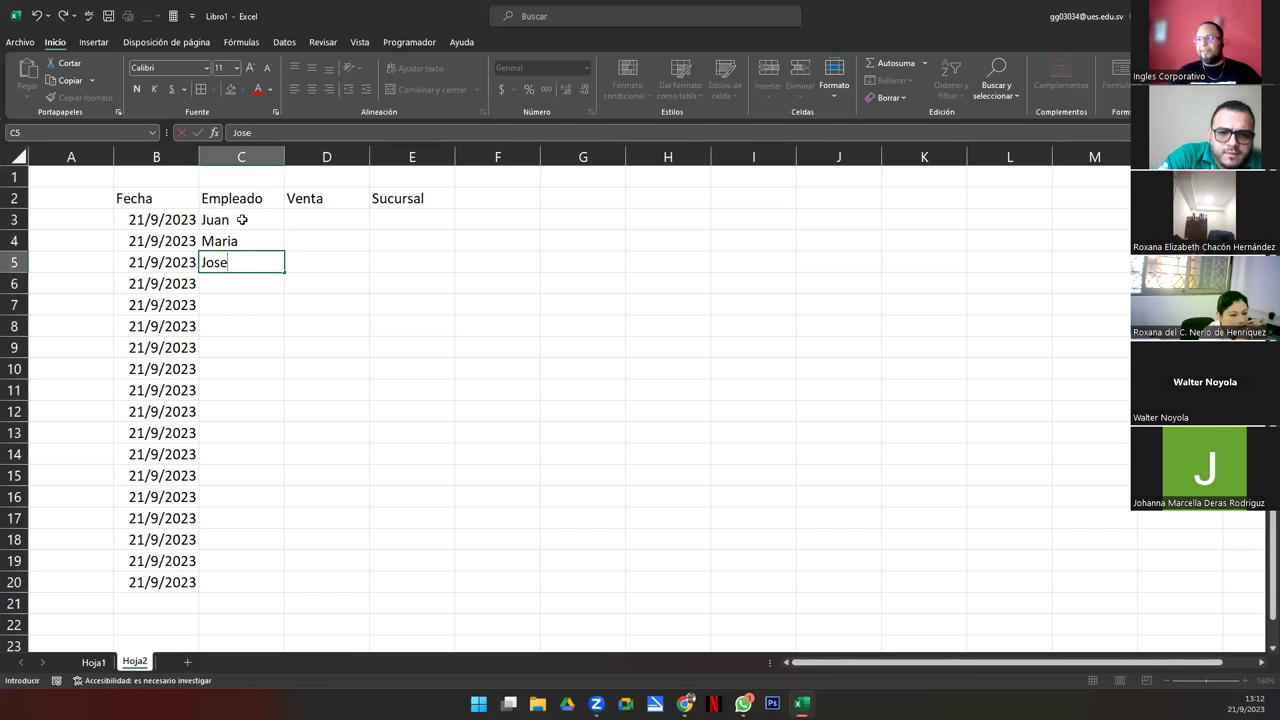
key(Return)
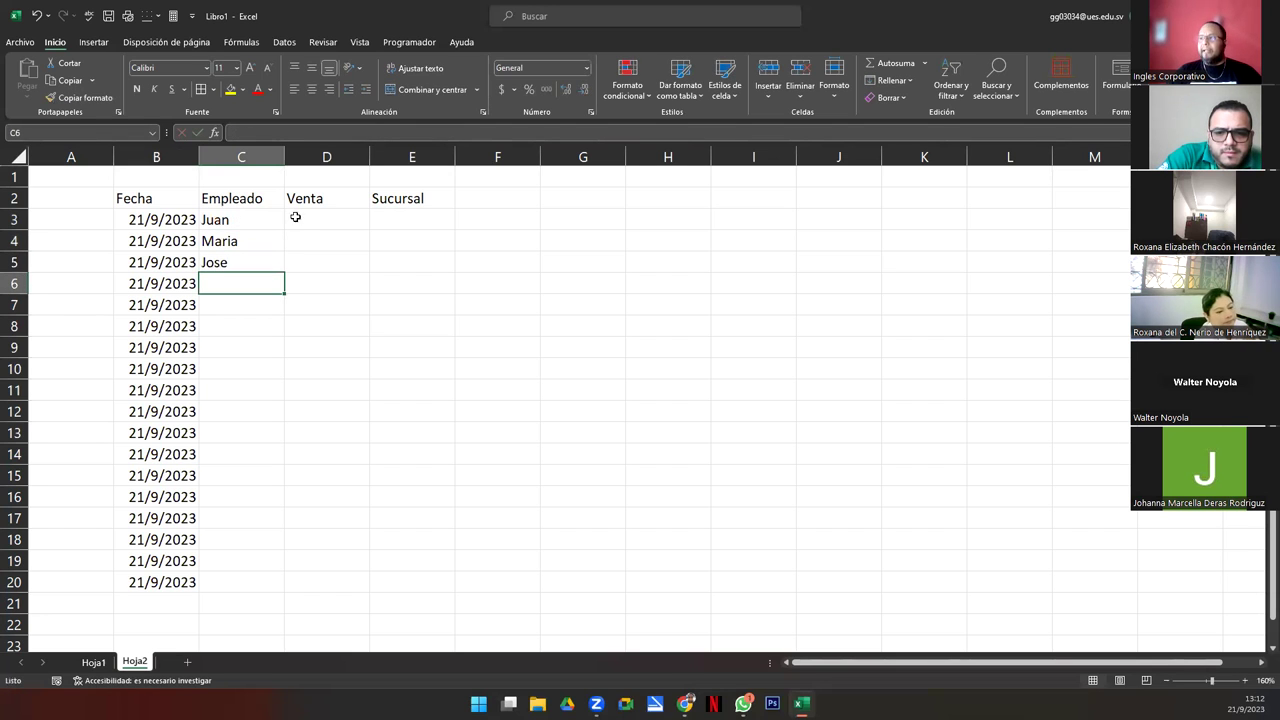
- Enter a Venta of 23 in D3 and Sucursal 1 in E3
click(295, 215)
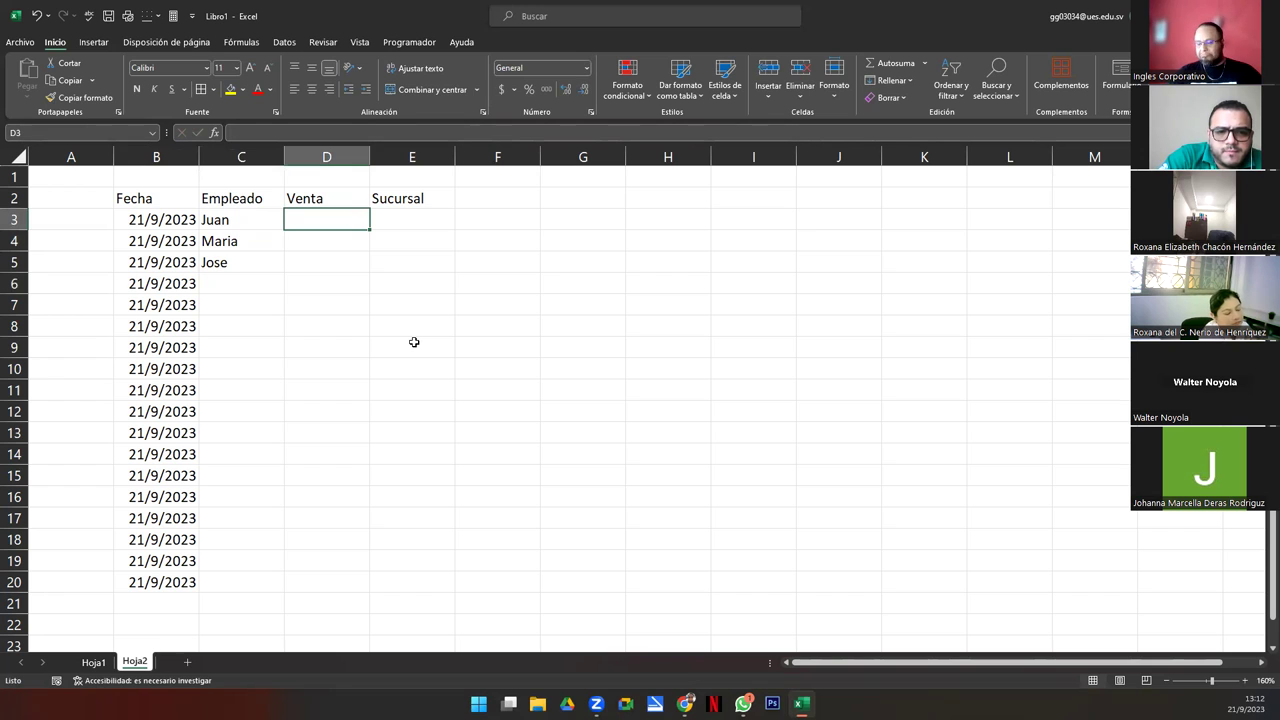
text(23)
key(Tab)
text(1)
key(Return)
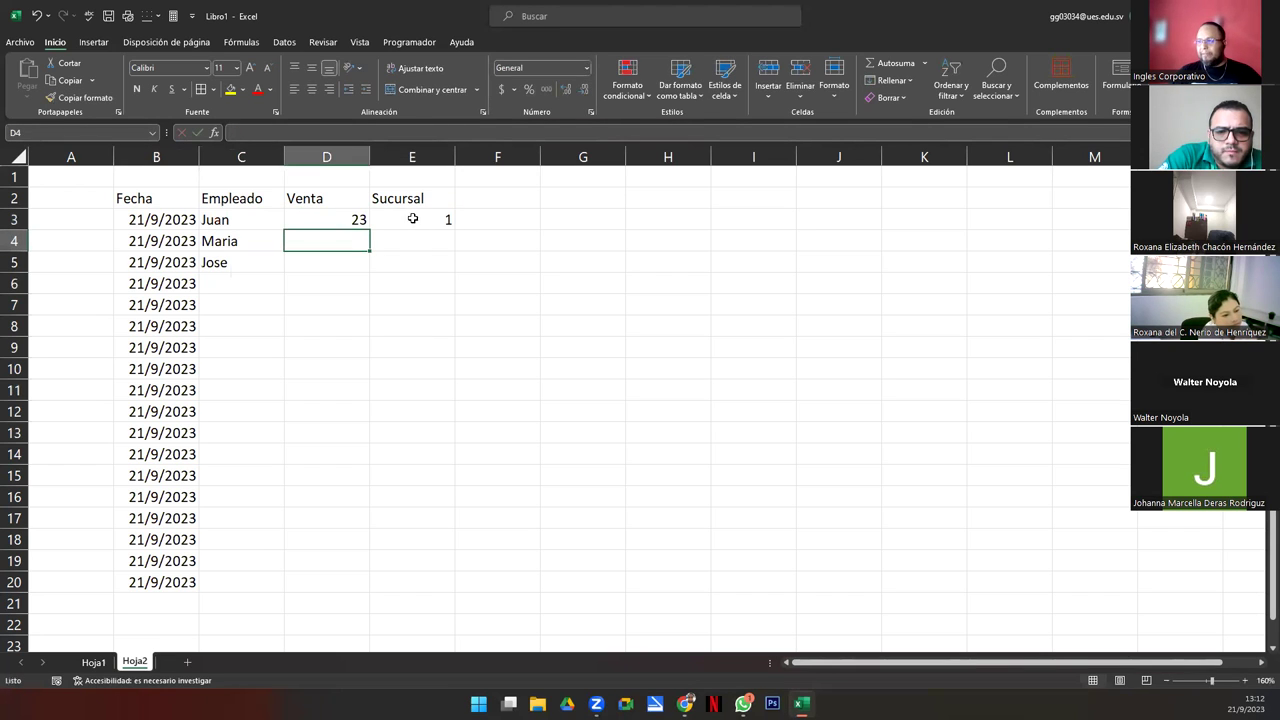
- Copy the branch value 1 down E4:E20
click(412, 218)
key(ctrl+c)
key(Down)
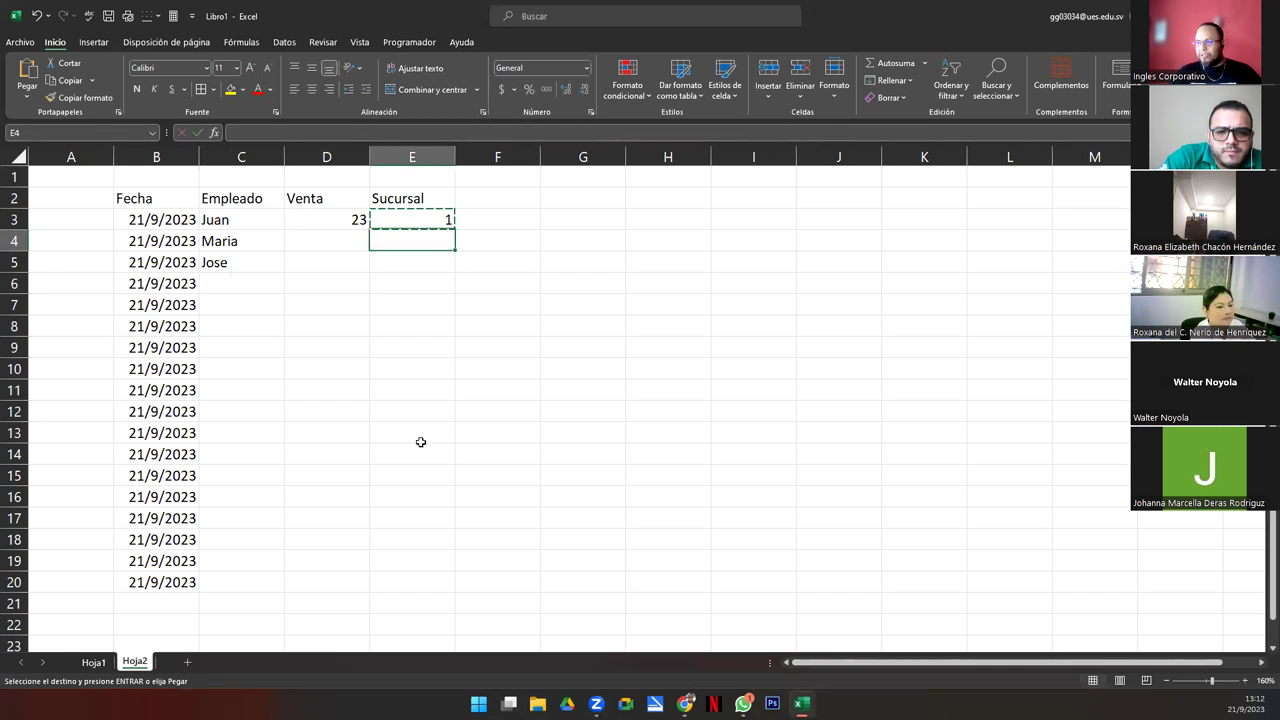
shift+click(420, 442)
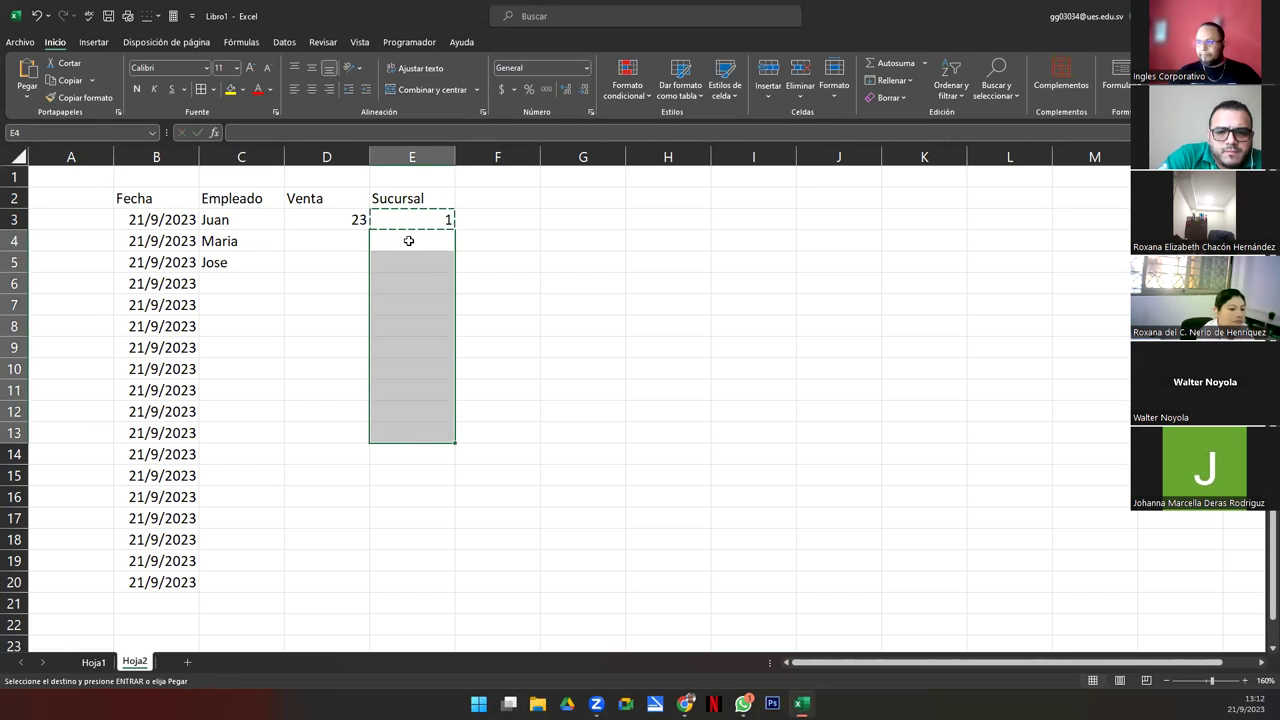
key(ctrl+v)
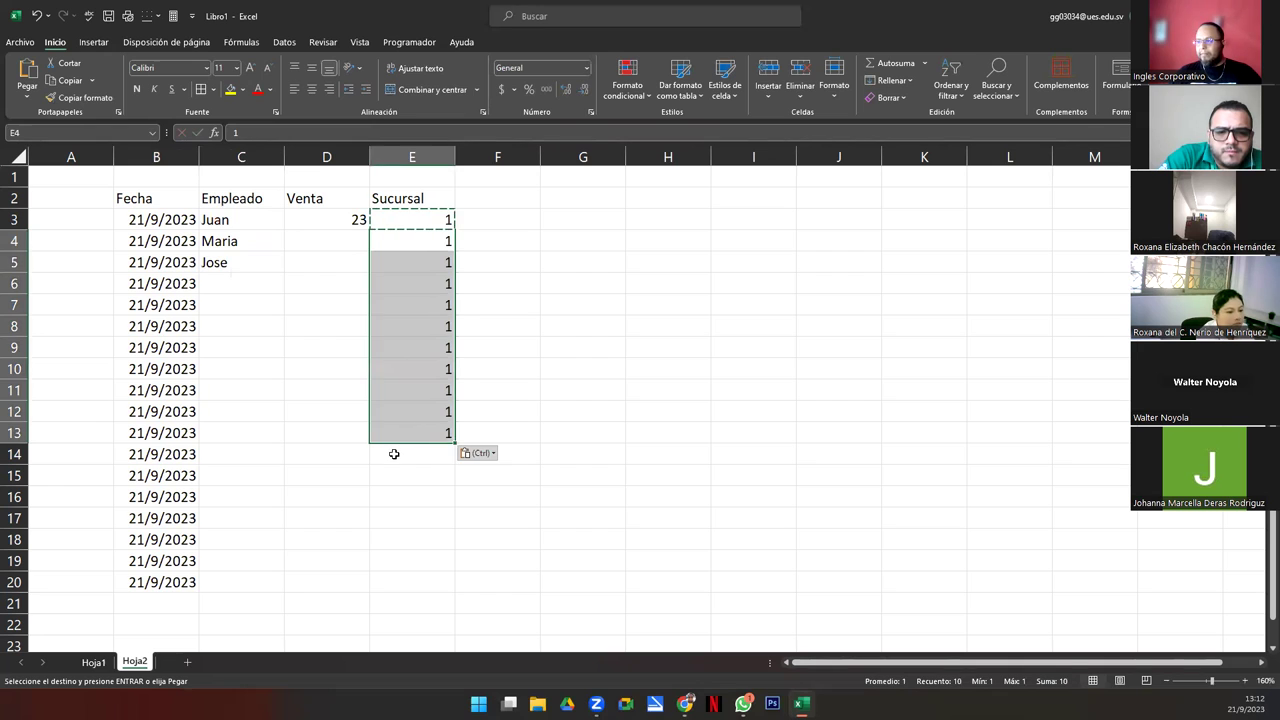
click(394, 454)
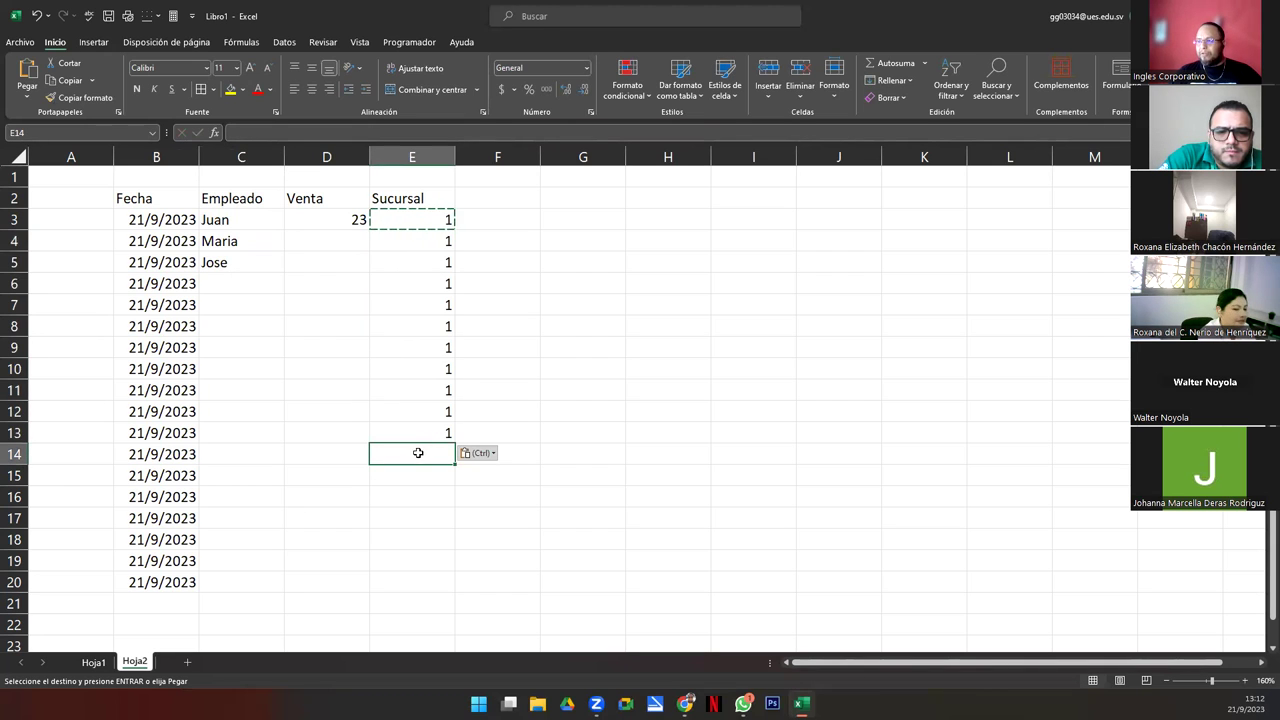
shift+click(423, 580)
key(ctrl+v)
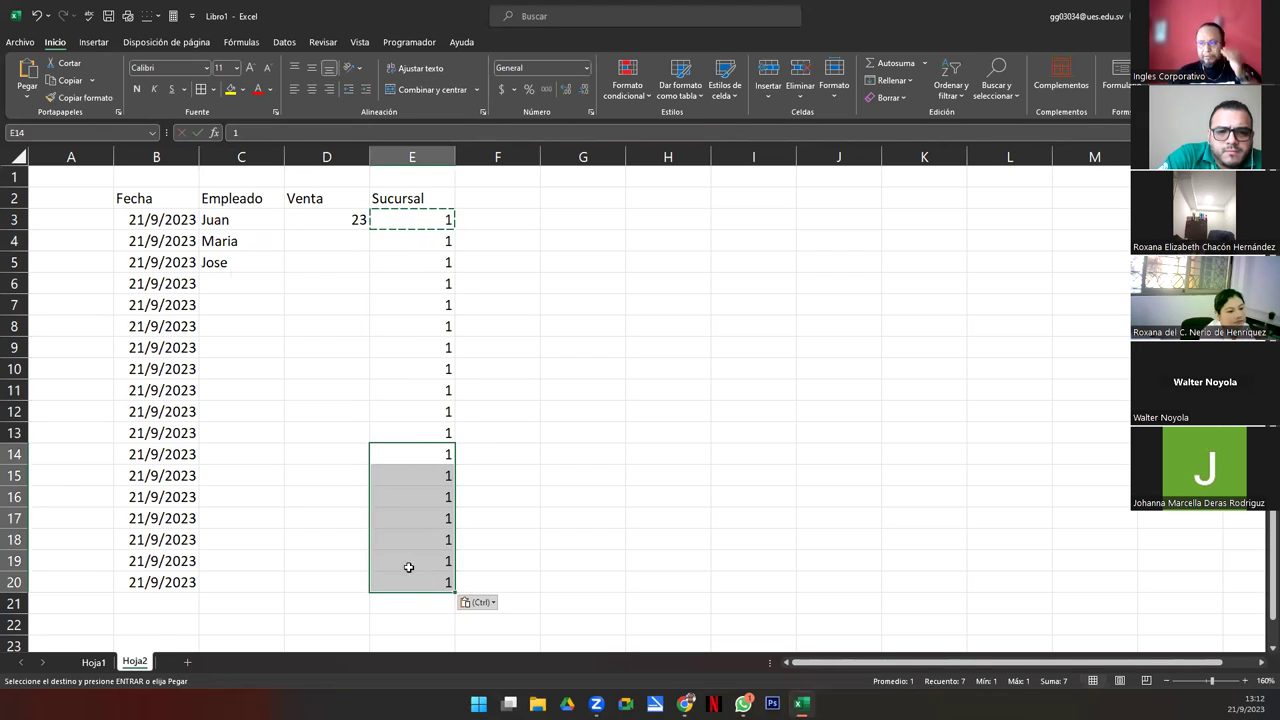
click(320, 221)
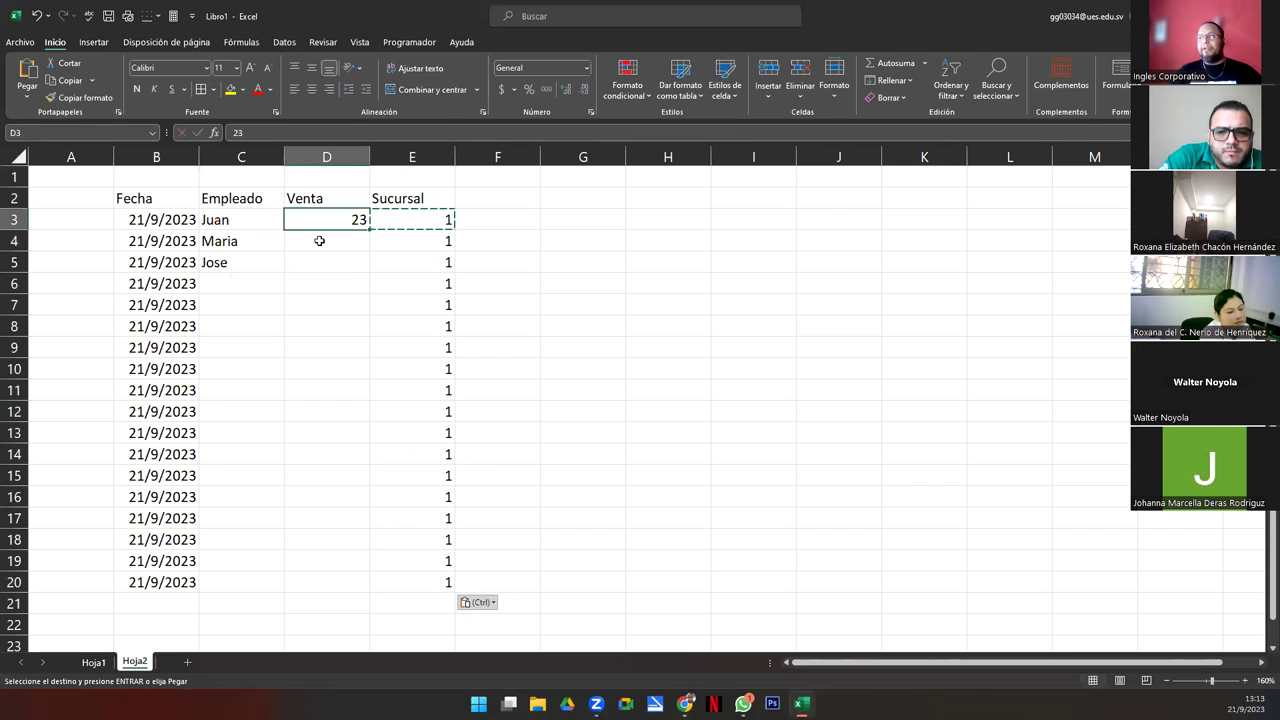
- Enter sales 54.25 for Maria and 60 for Jose, then format the Venta column as accounting dollars
click(319, 241)
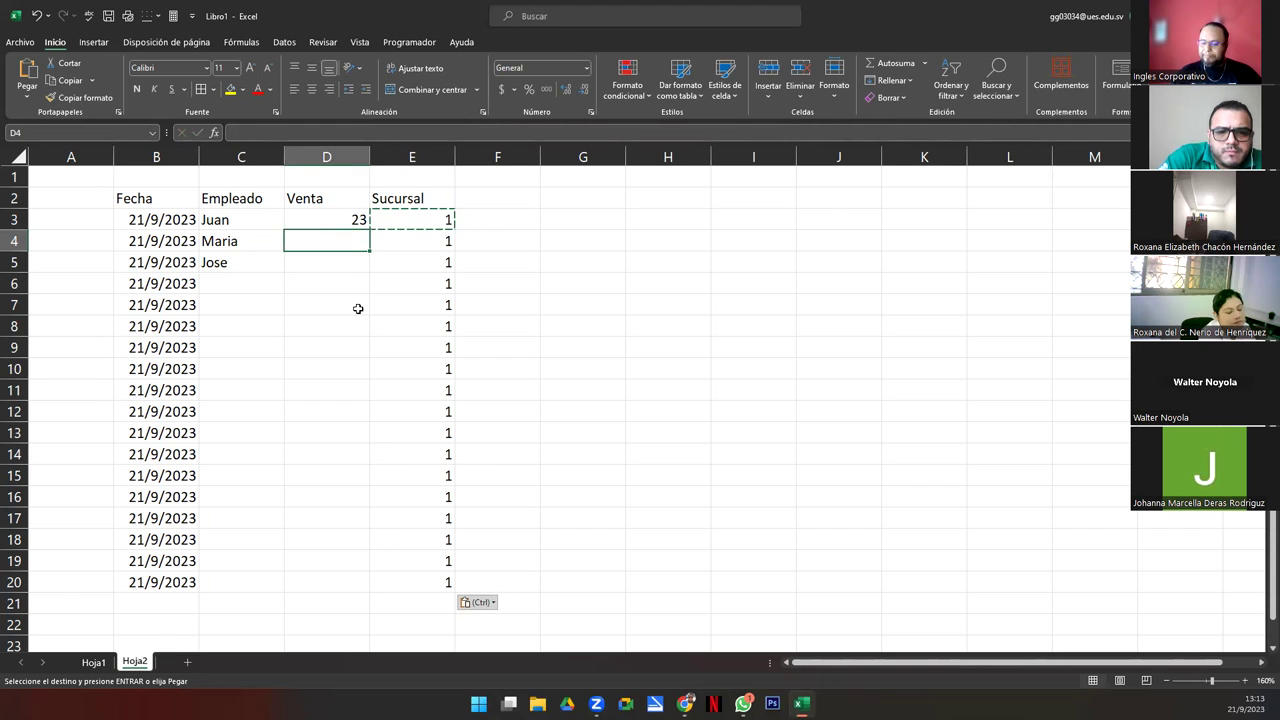
text(54)
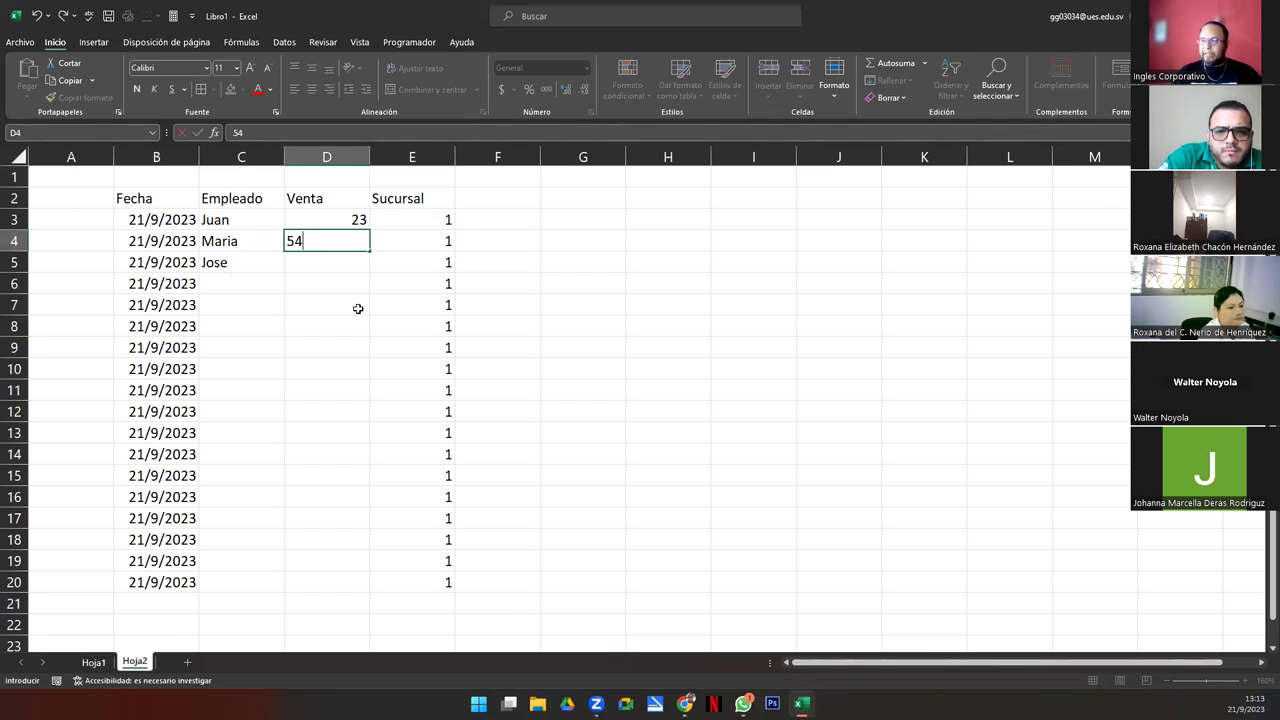
text(.25)
key(Return)
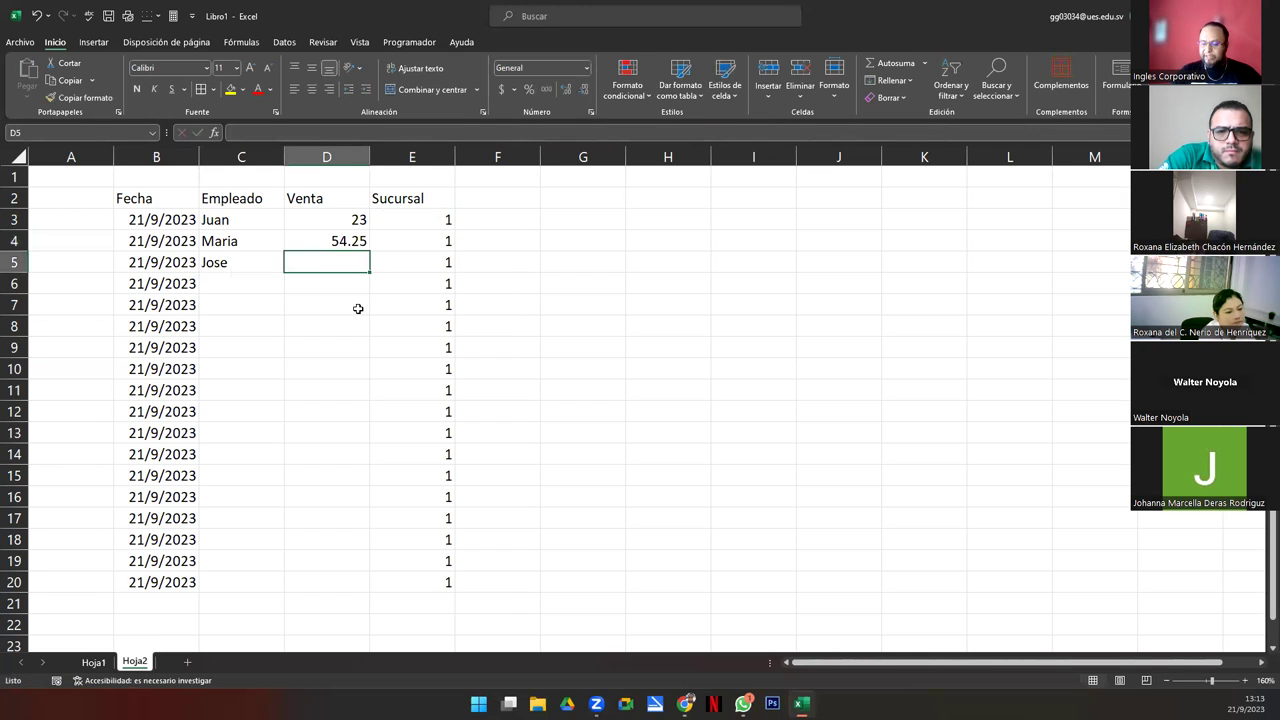
text(60.0)
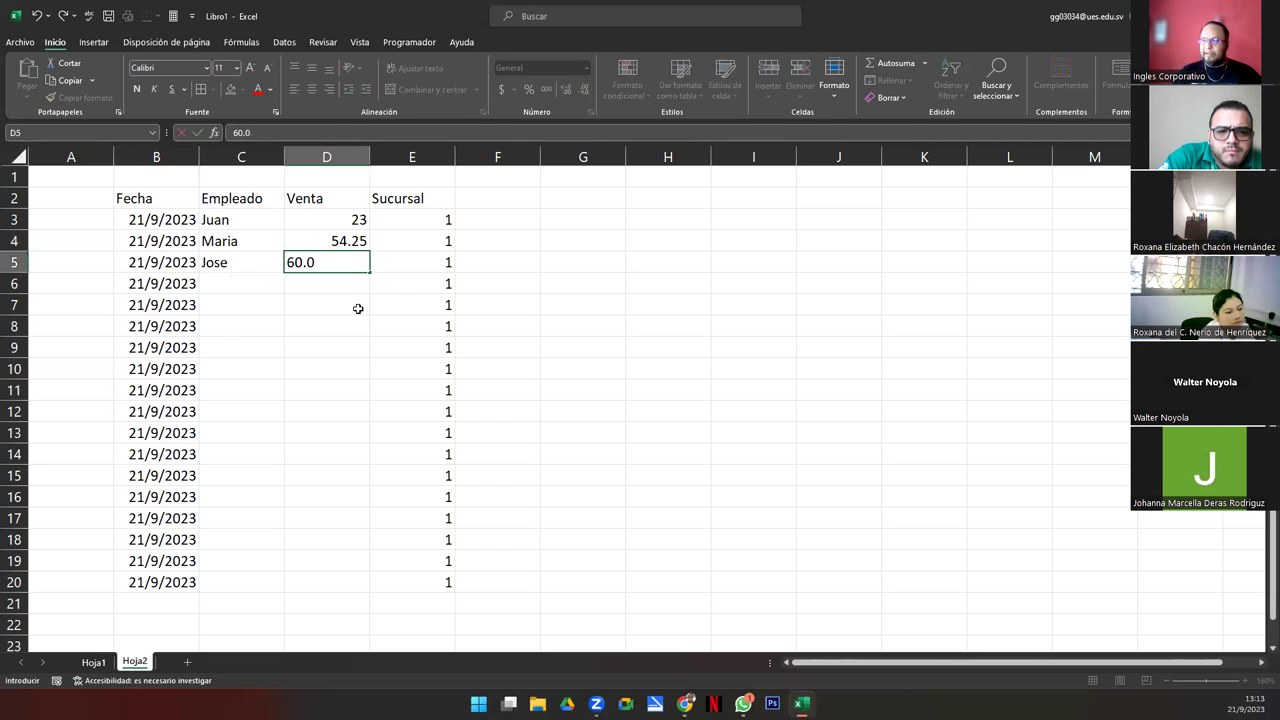
key(Return)
drag(309, 221, 342, 584)
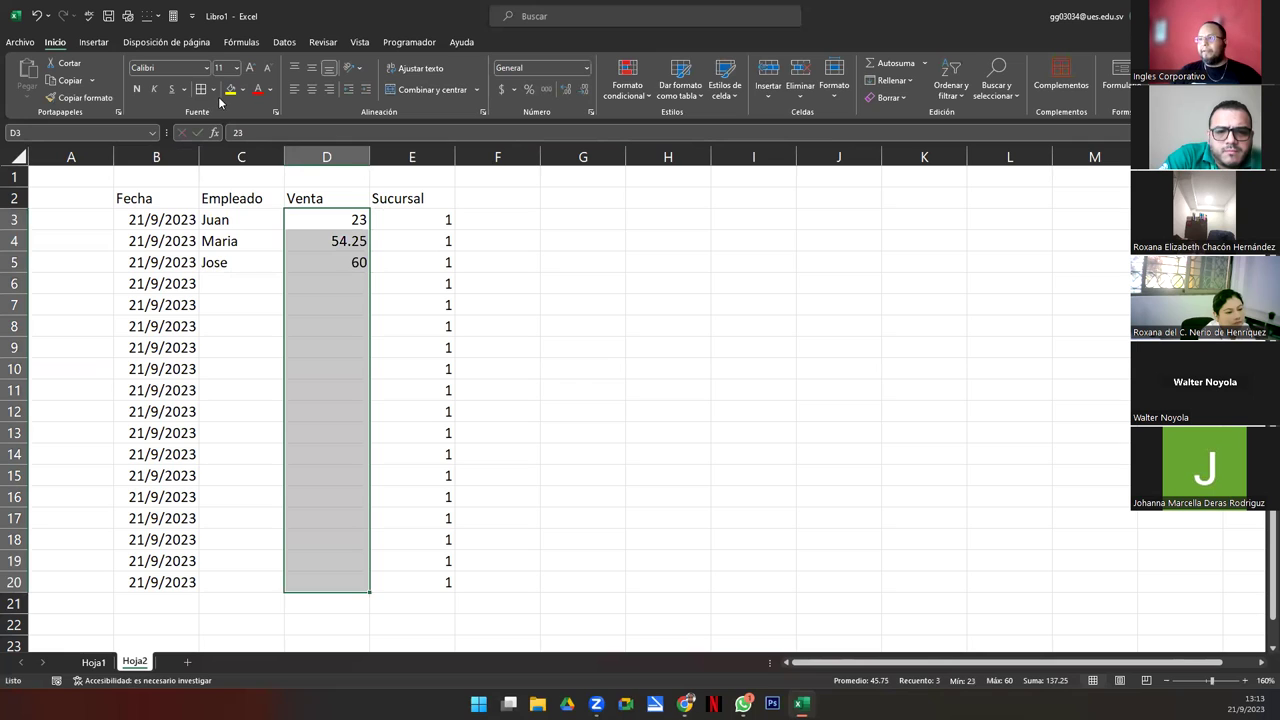
click(501, 89)
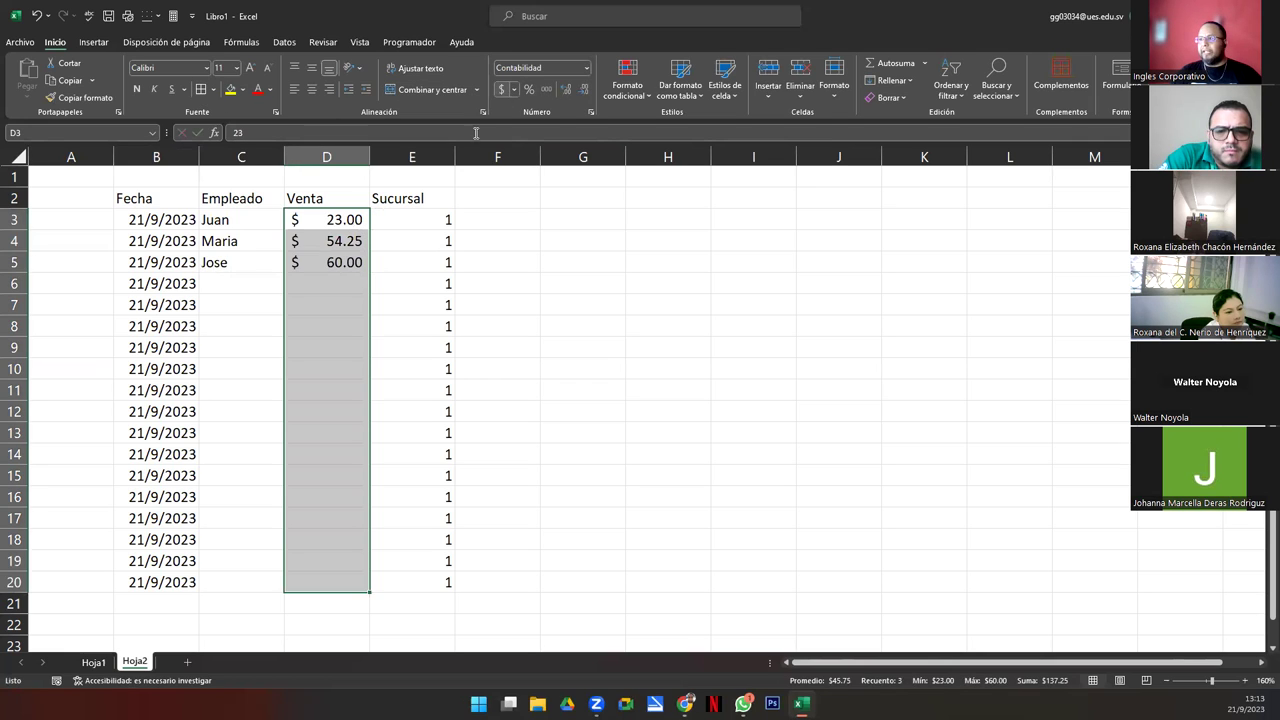
- Fill rows 6–10 with Juan 50, Juan 50, Maria 180, Jose 25 and Jose 45
click(231, 281)
text(Juan)
key(Tab)
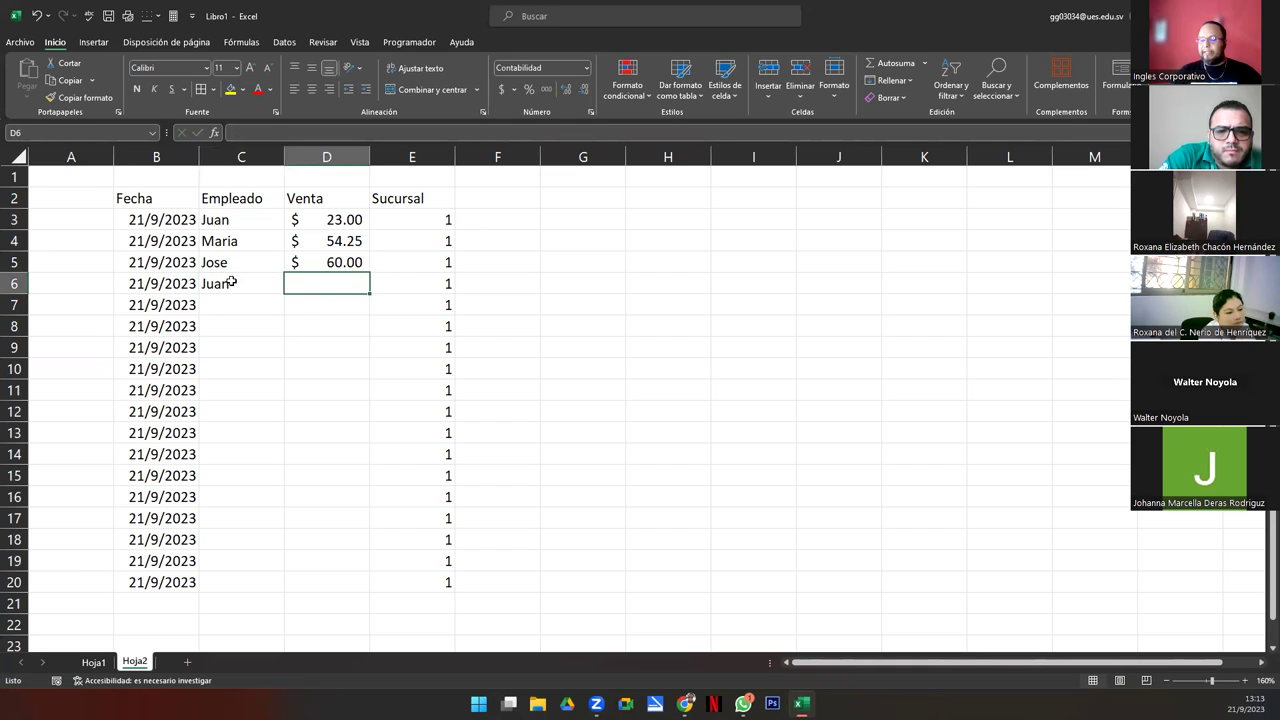
text(50)
key(Return)
text(Juan)
key(Tab)
text(50)
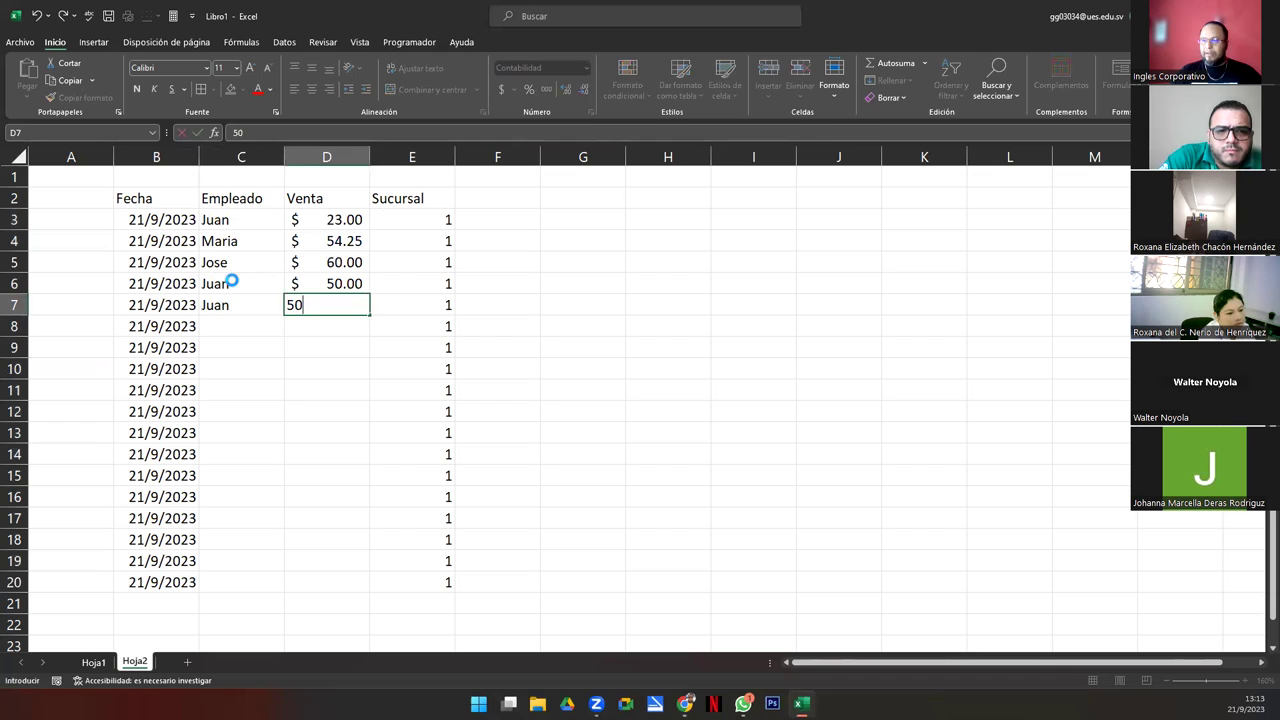
key(Return)
text(Maria)
key(Tab)
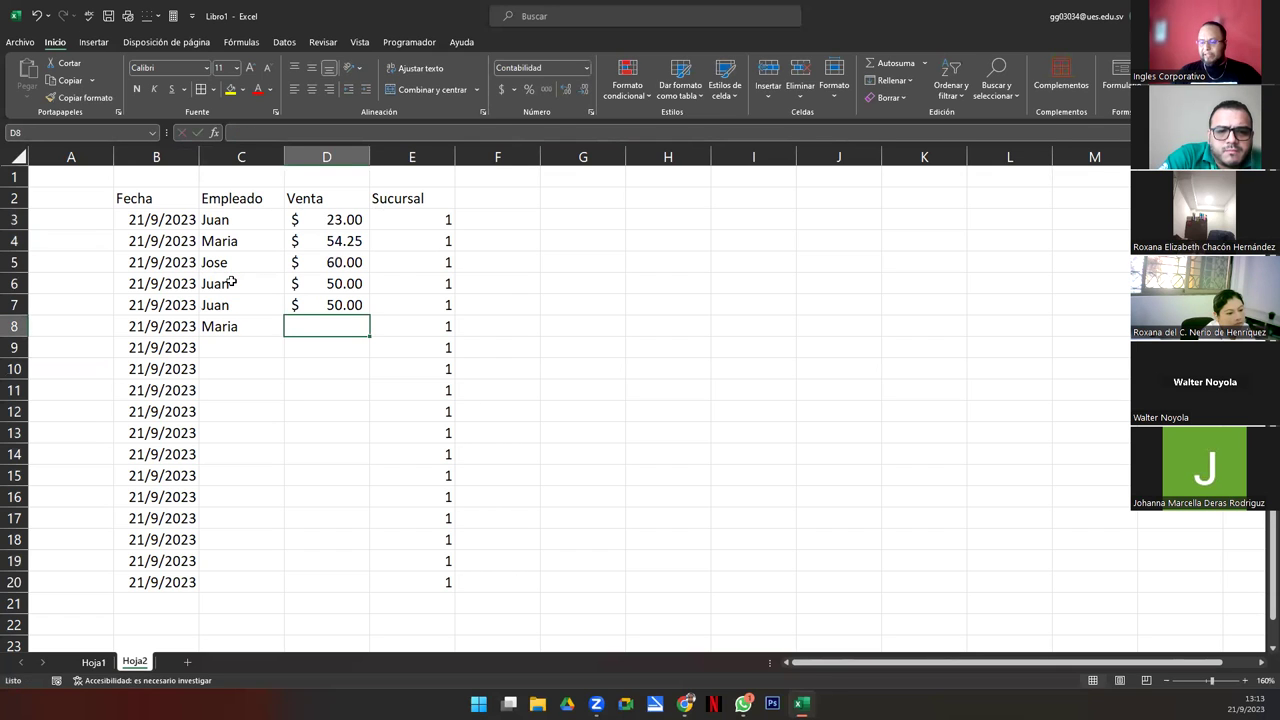
text(180)
key(Return)
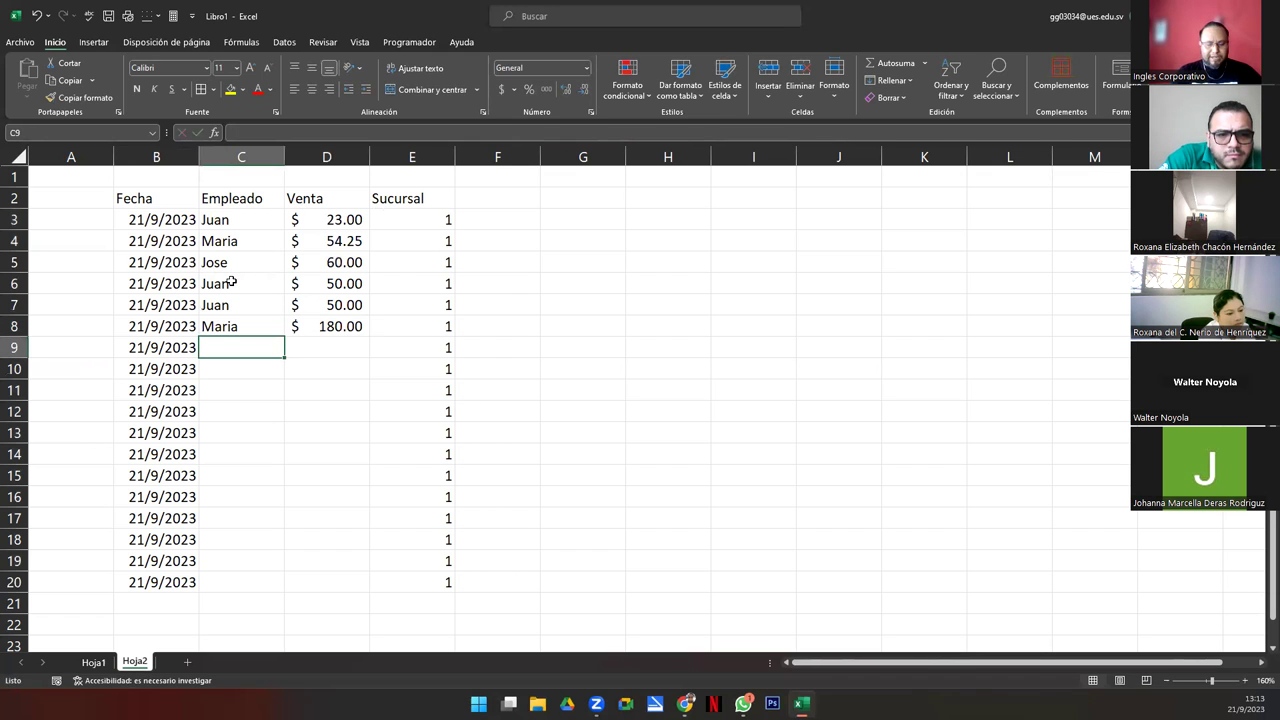
text(Jose)
key(Tab)
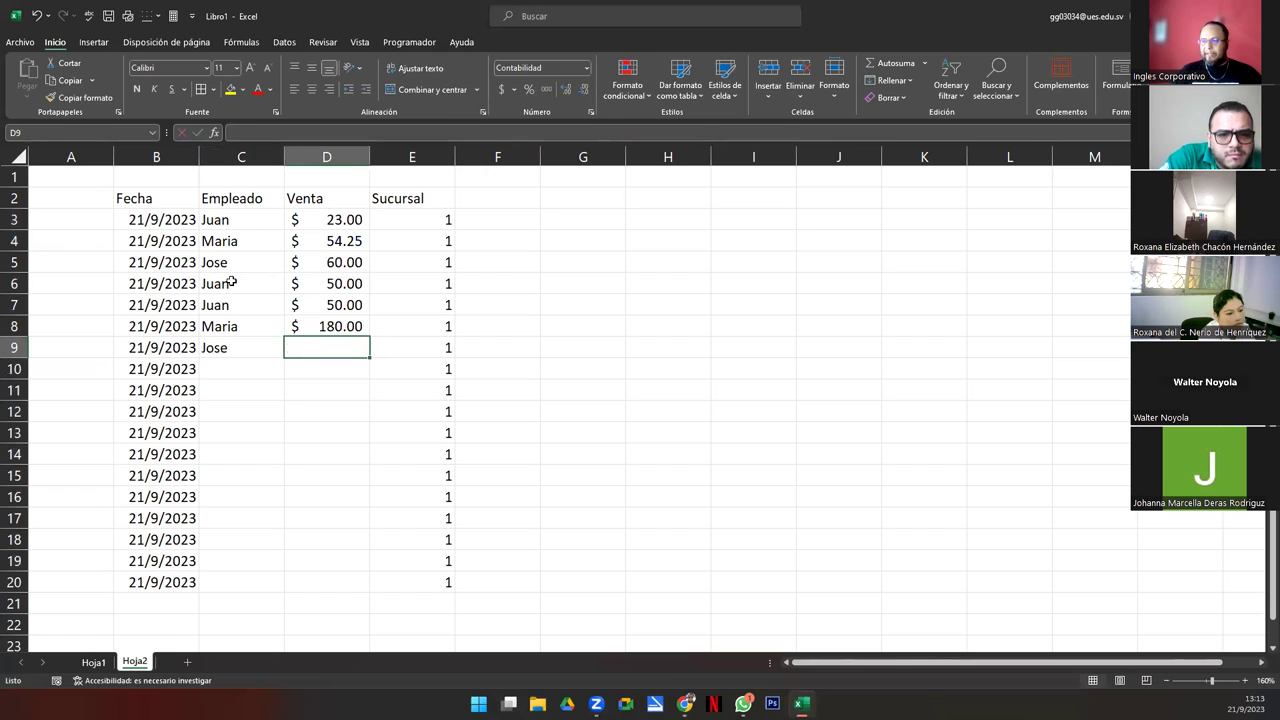
text(25)
key(Return)
text(Jose)
key(Tab)
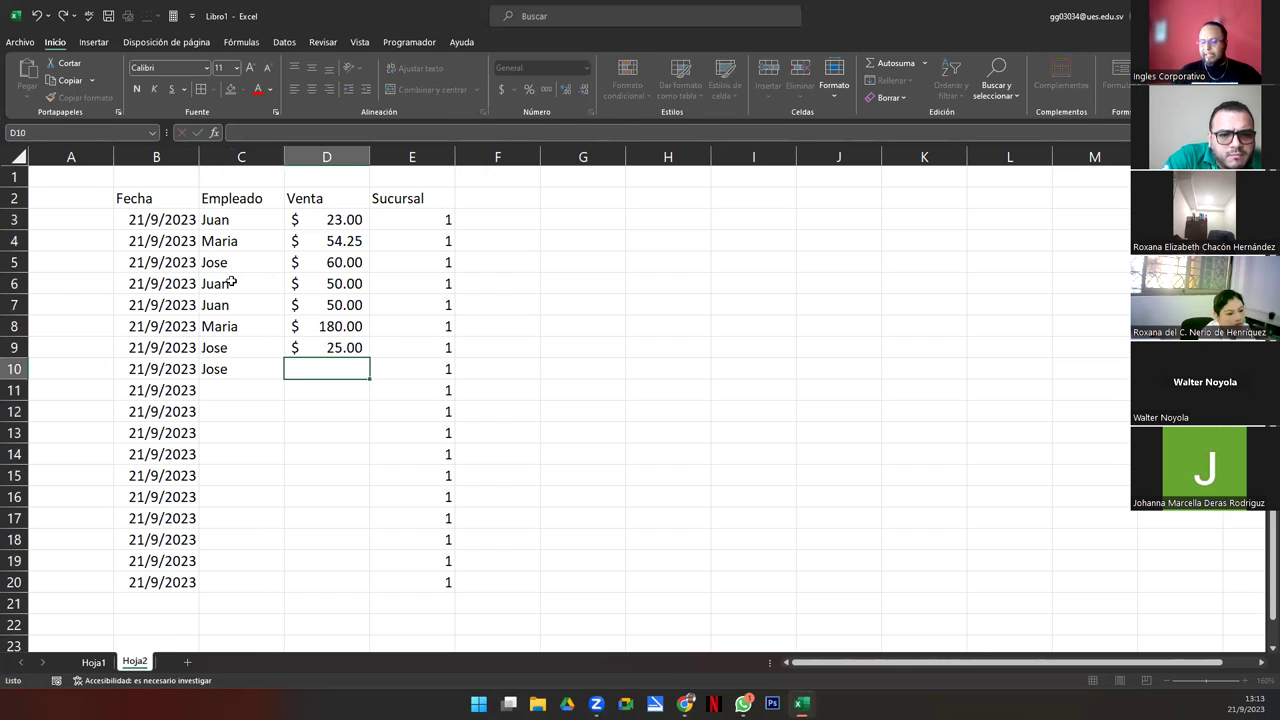
text(45)
key(Return)
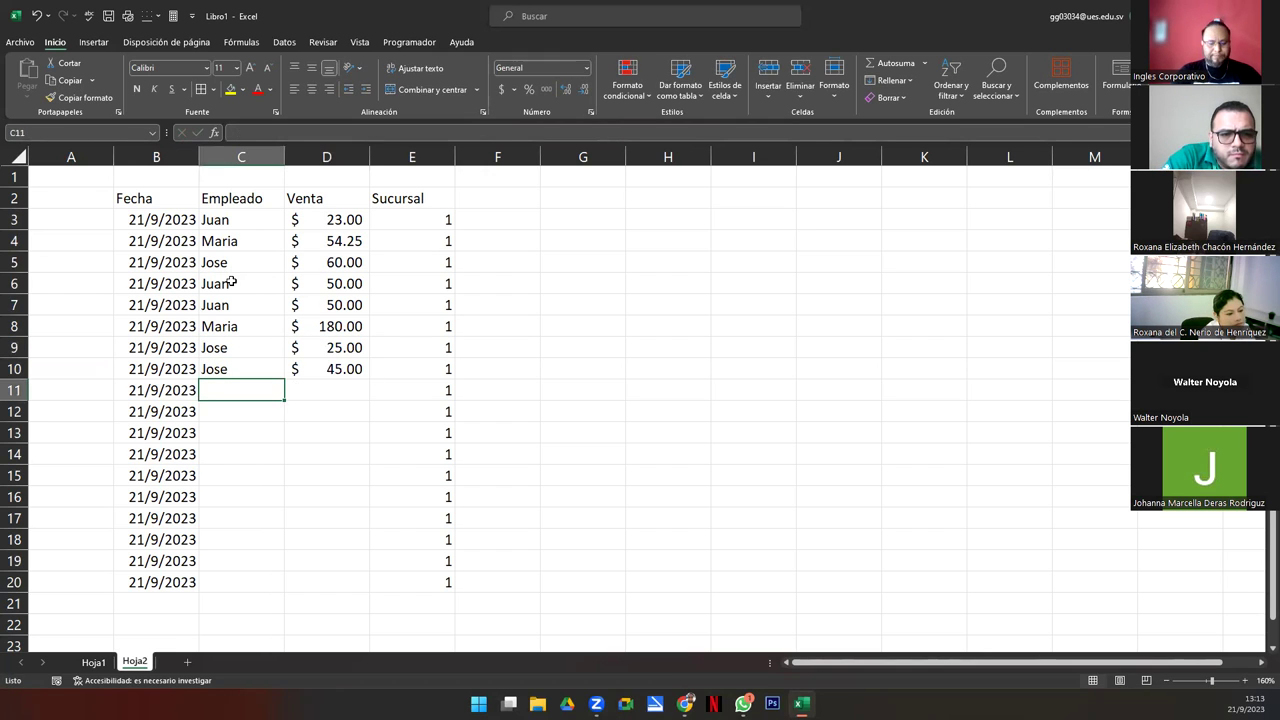
- Fill rows 11–15 with Jose 90, Juan 95, Maria 13, Maria 26 and Juan 175
text(Jose)
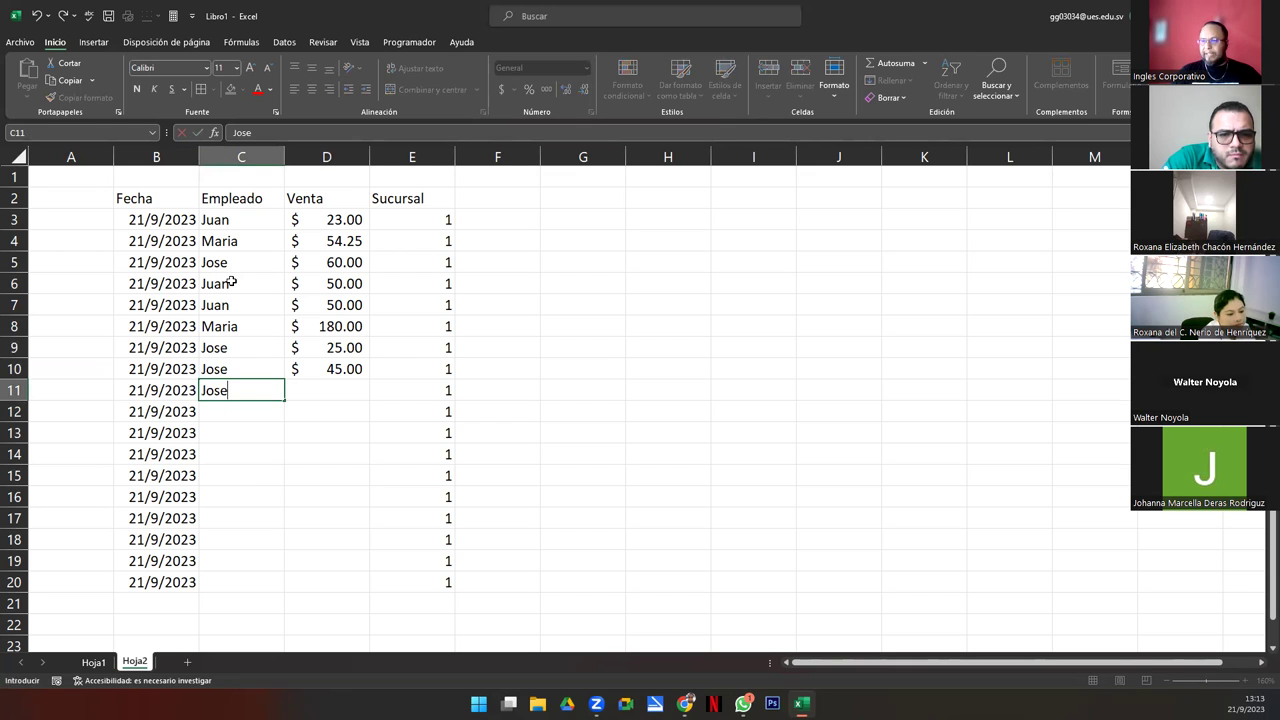
key(Tab)
text(90)
key(Return)
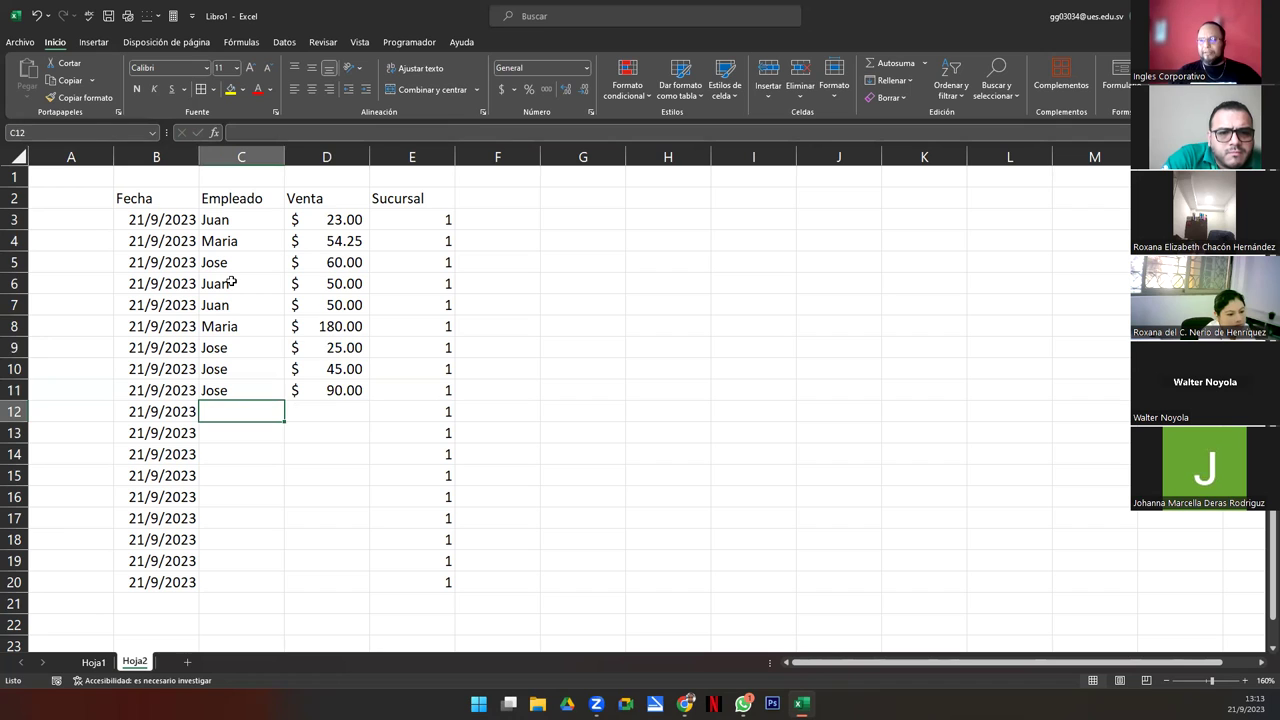
text(Juan)
key(Tab)
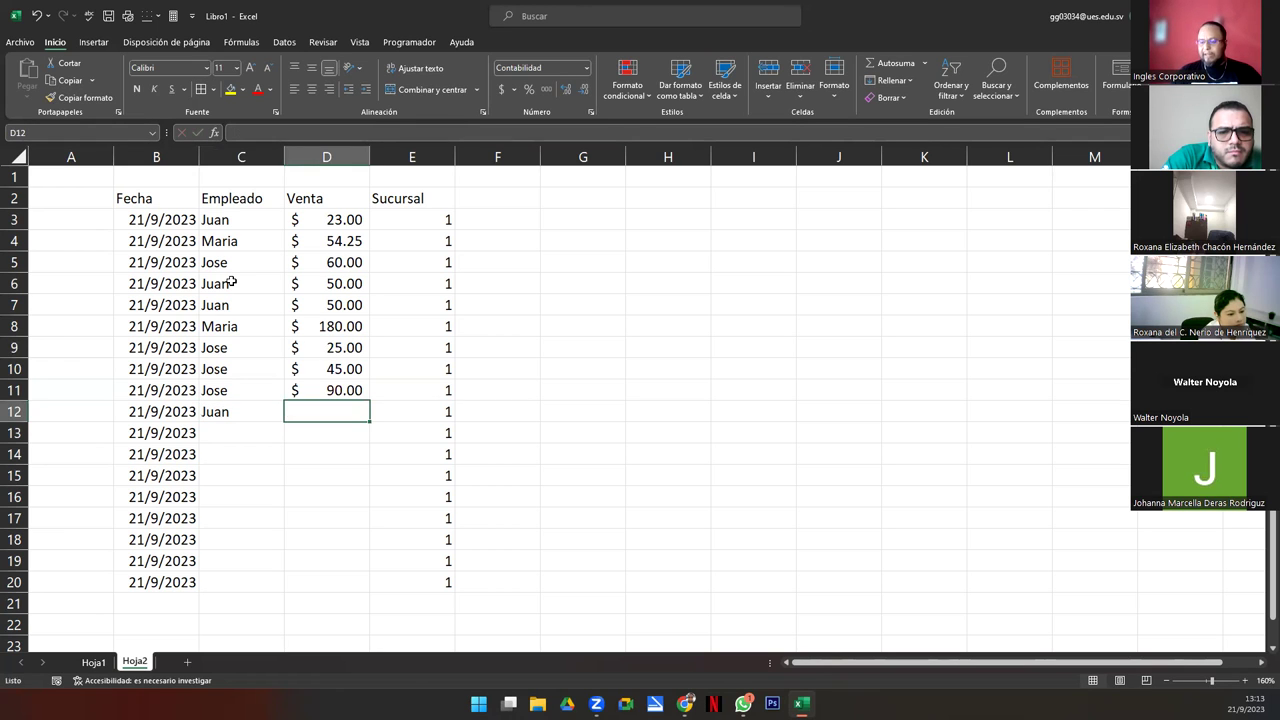
text(95)
key(Return)
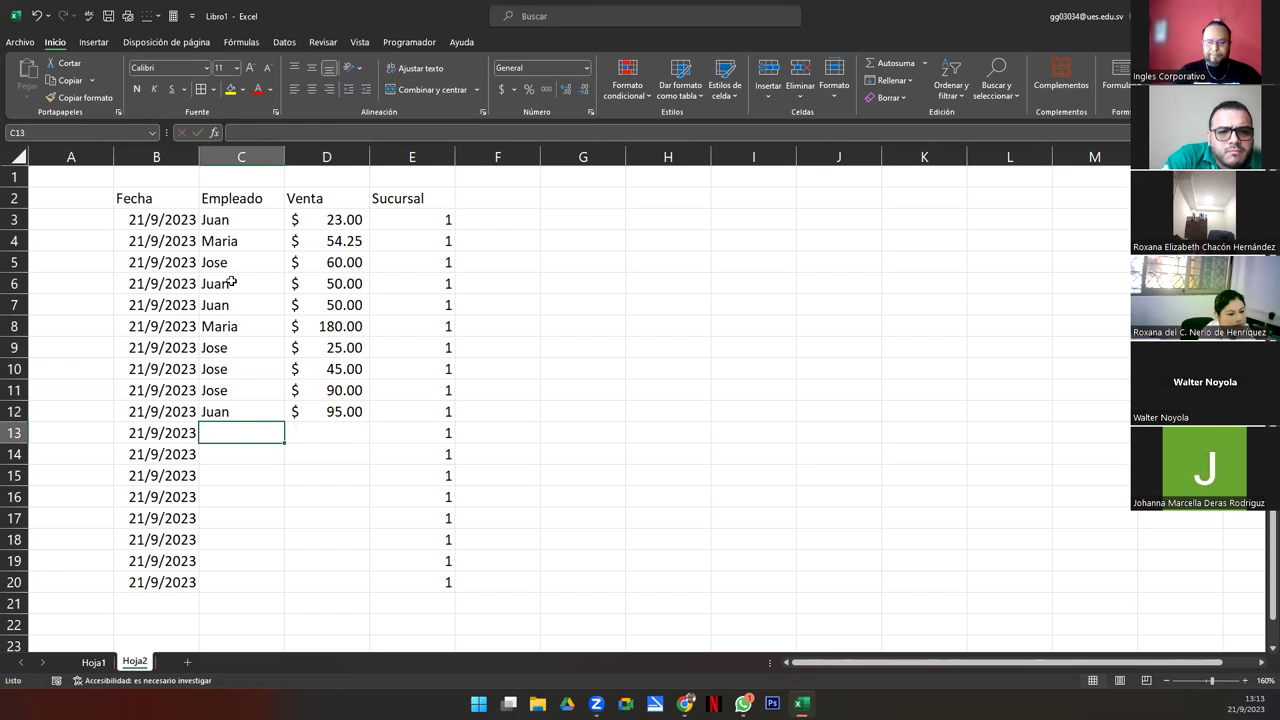
text(Mair)
key(BackSpace)
key(BackSpace)
text(ria)
key(Tab)
text(13)
key(Return)
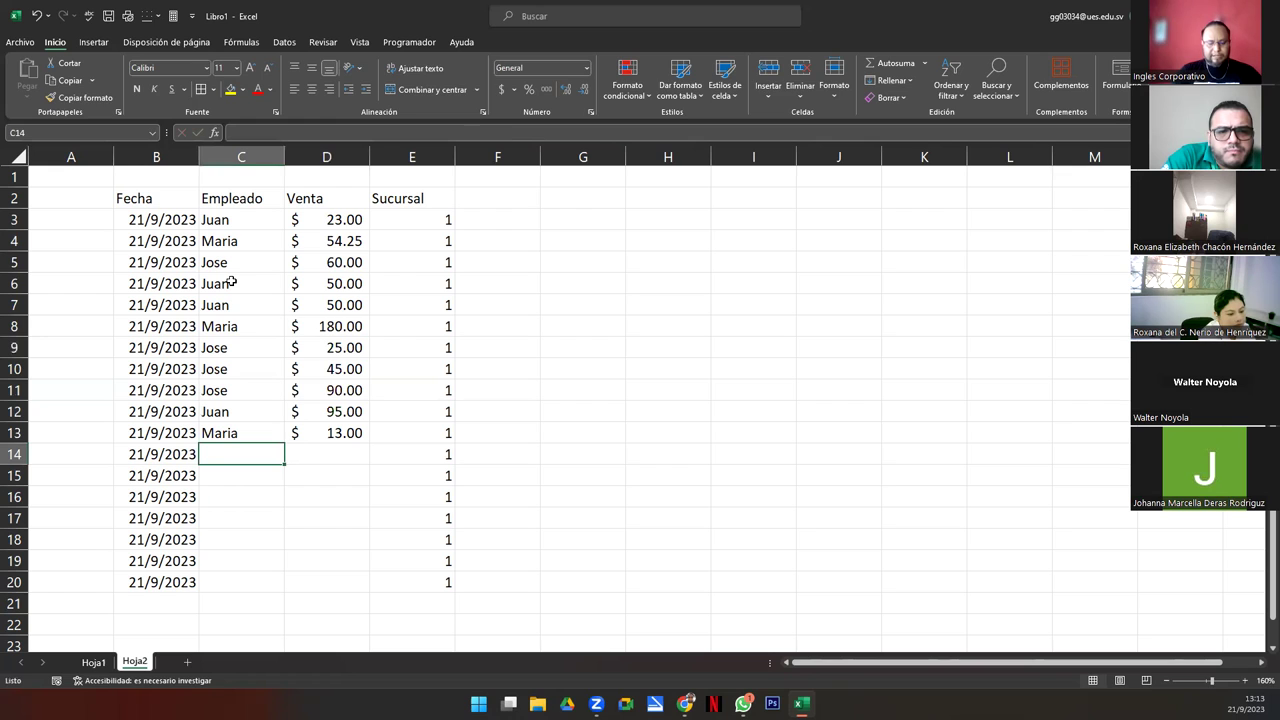
text(Maria)
key(Tab)
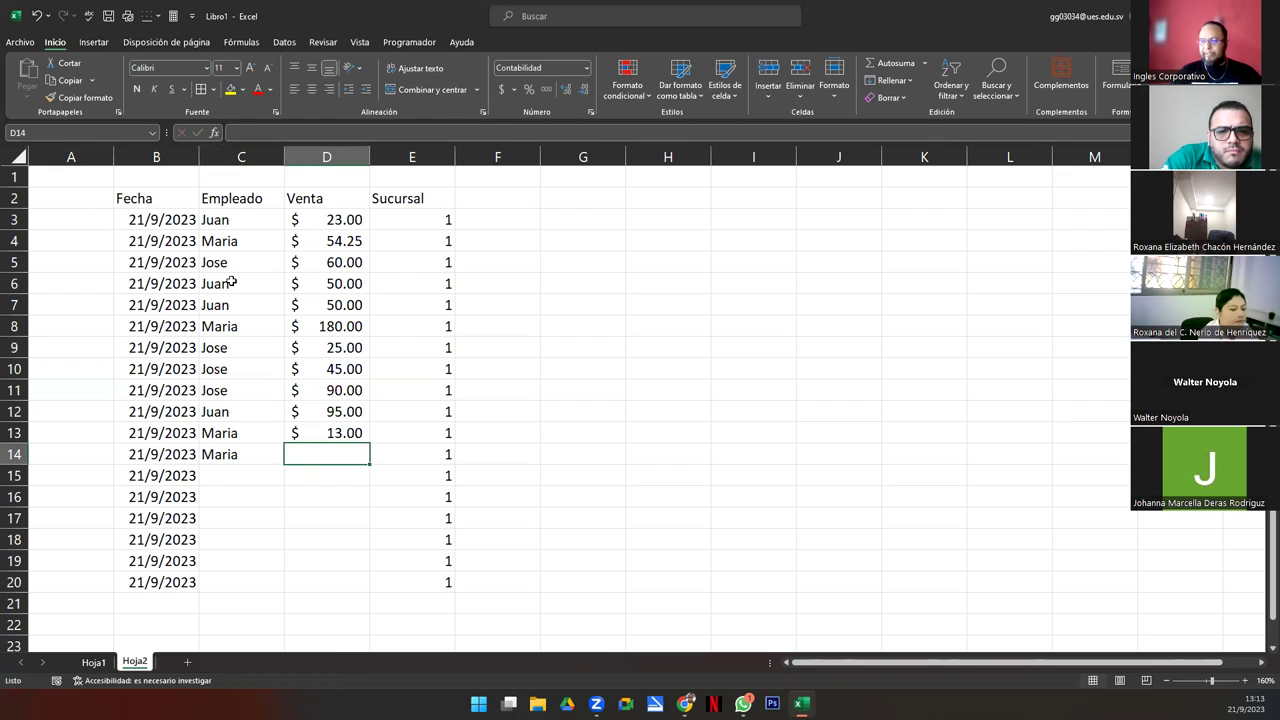
text(26)
key(Return)
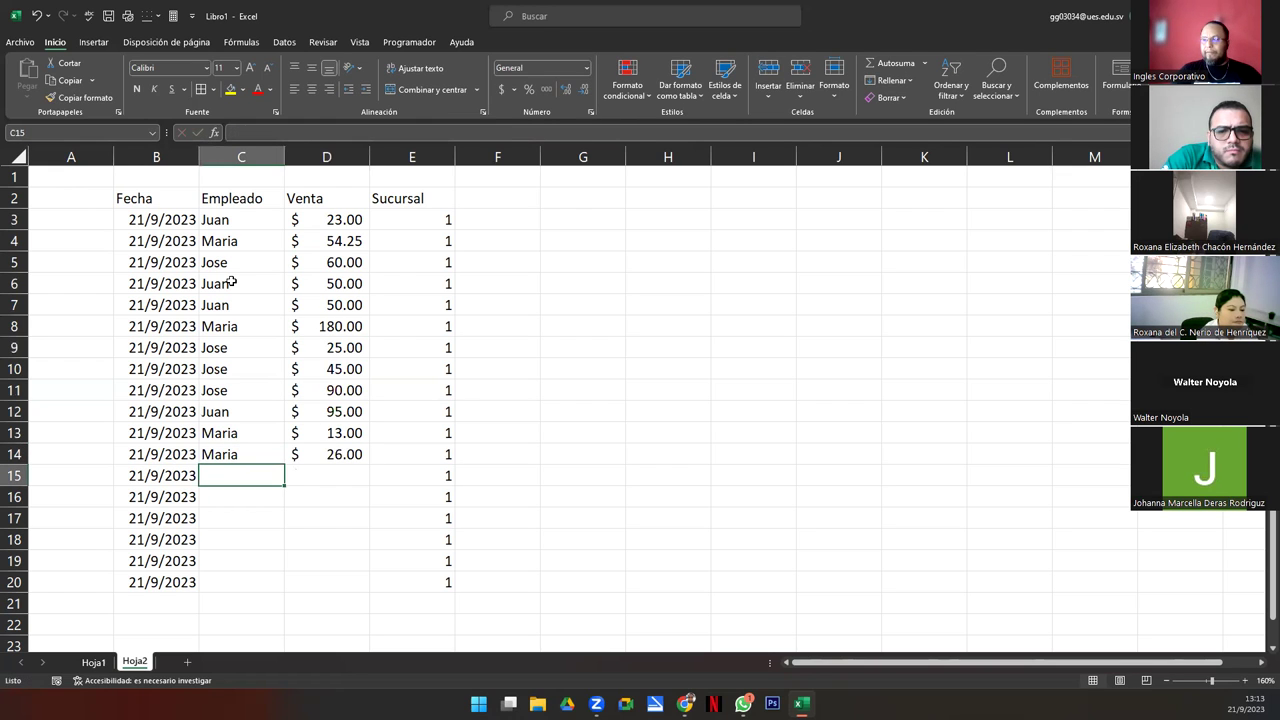
text(Juan)
key(Tab)
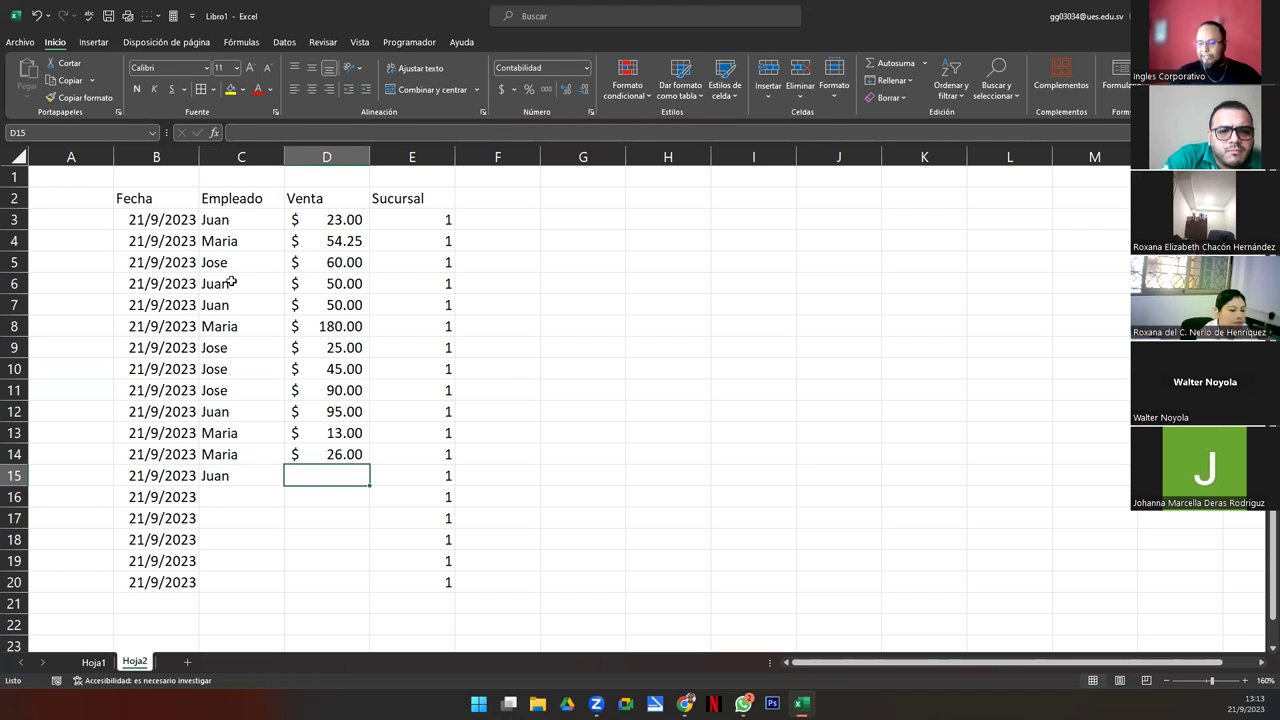
text(175)
key(Return)
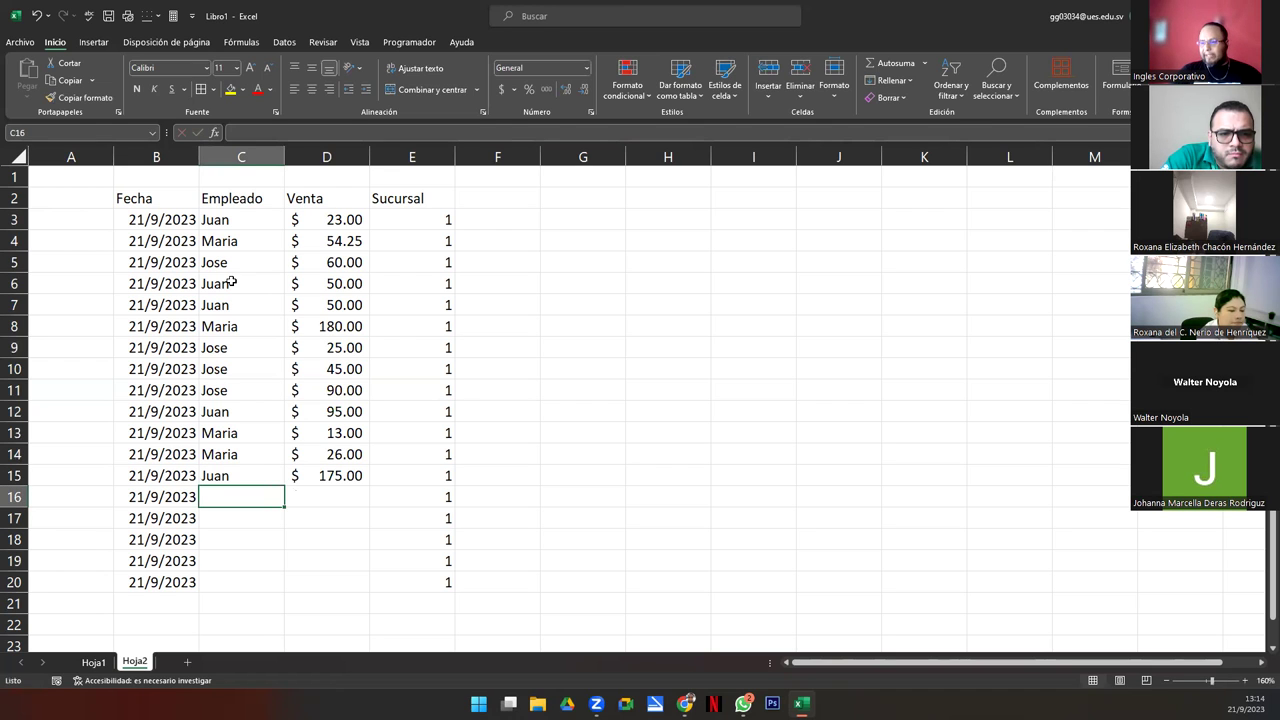
- Copy the B20 date into B21:B22 and branch 1 from E20 into E21:E22
drag(144, 224, 165, 572)
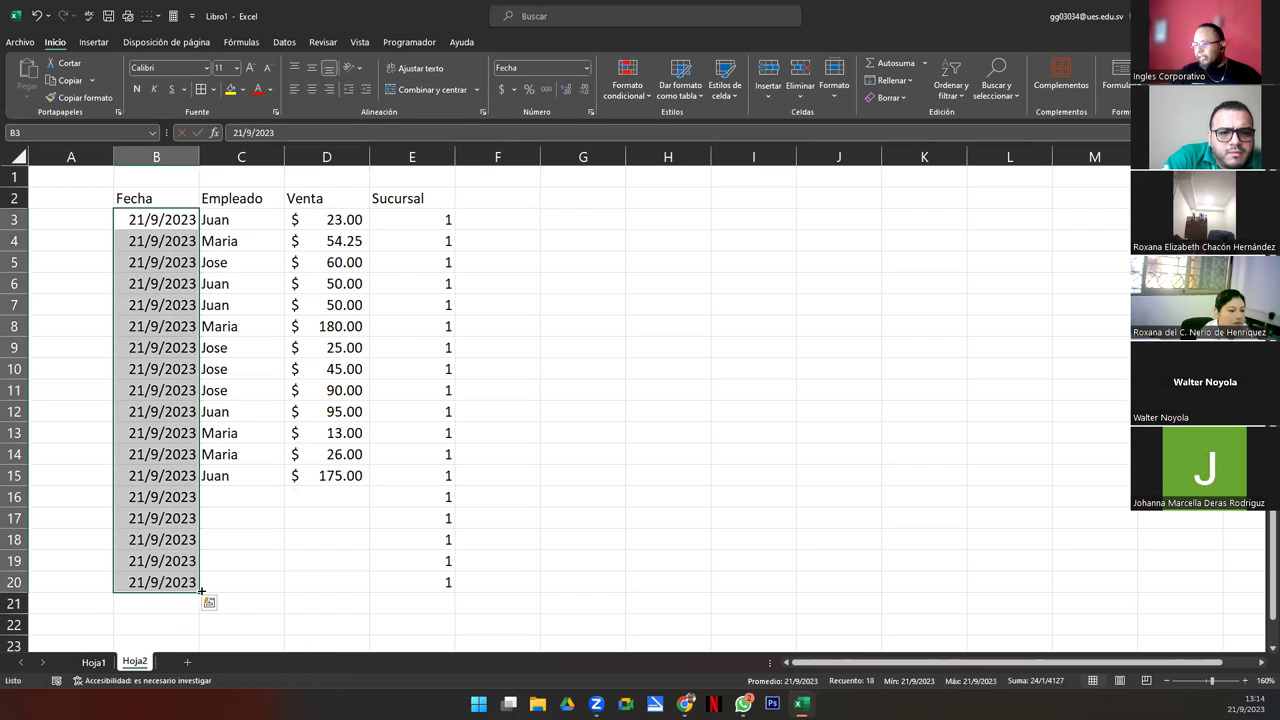
click(164, 586)
key(ctrl+c)
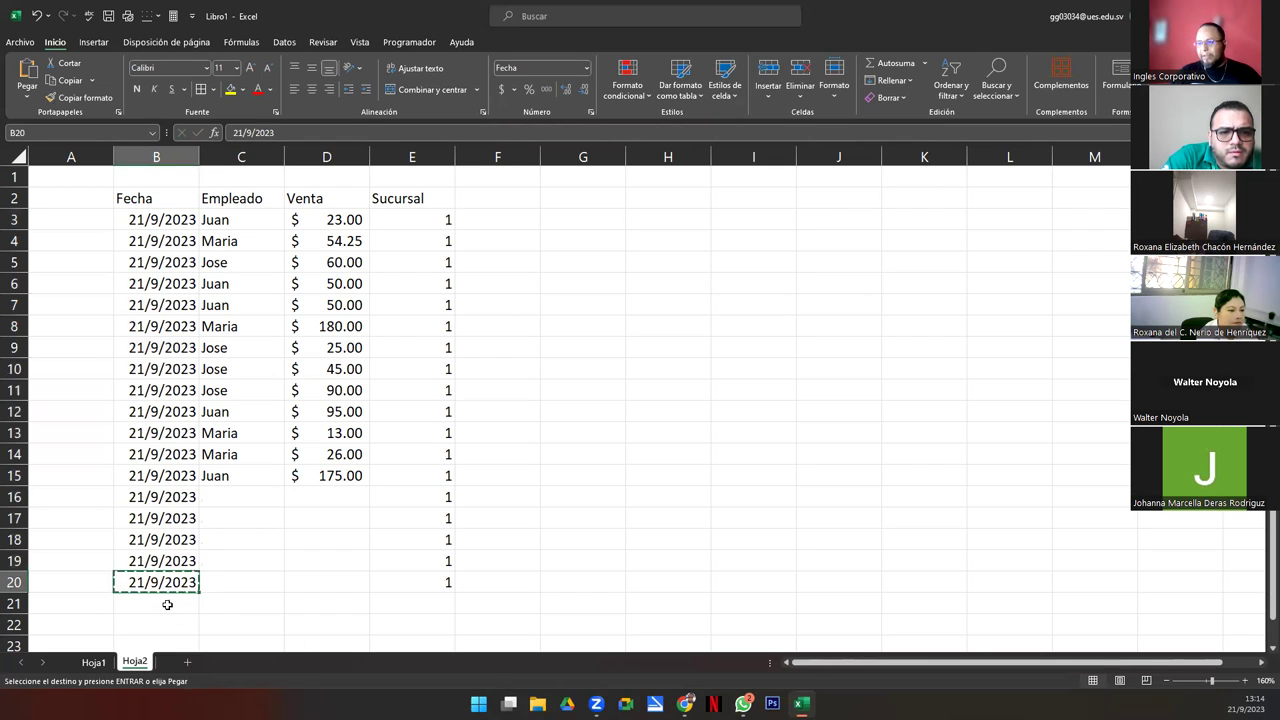
drag(165, 603, 165, 623)
key(ctrl+v)
click(443, 583)
key(ctrl+v)
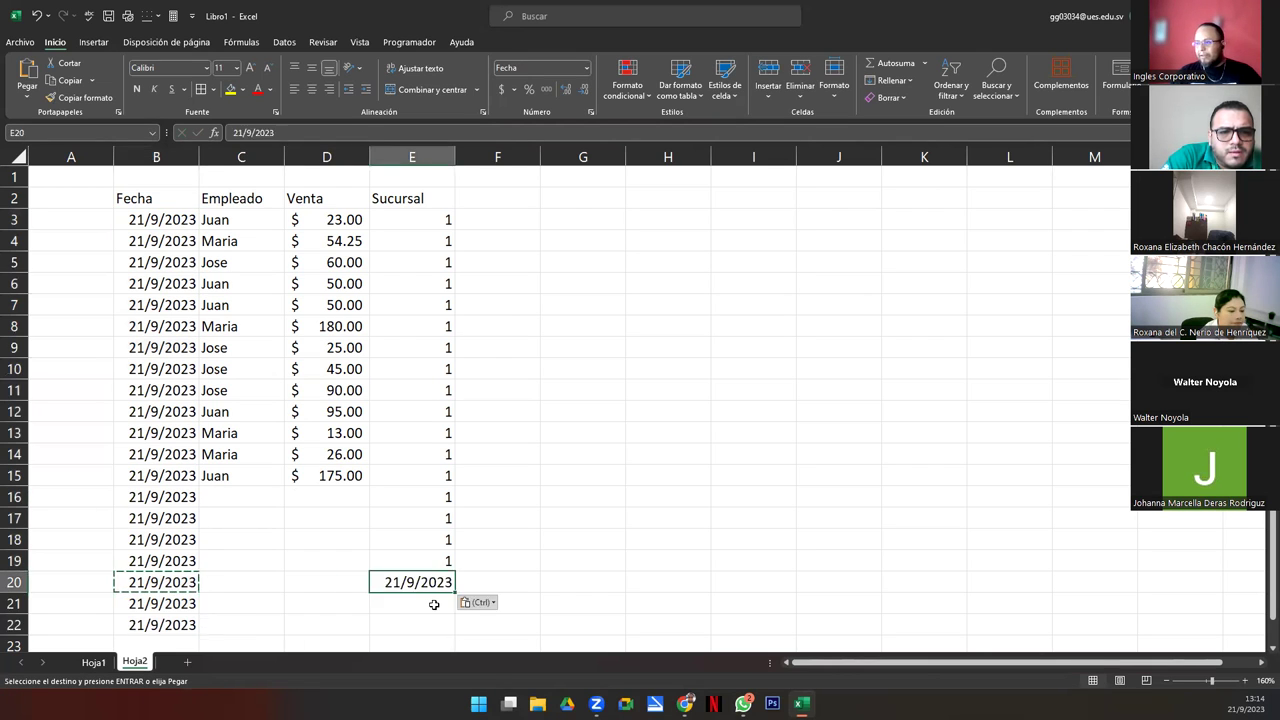
key(ctrl+z)
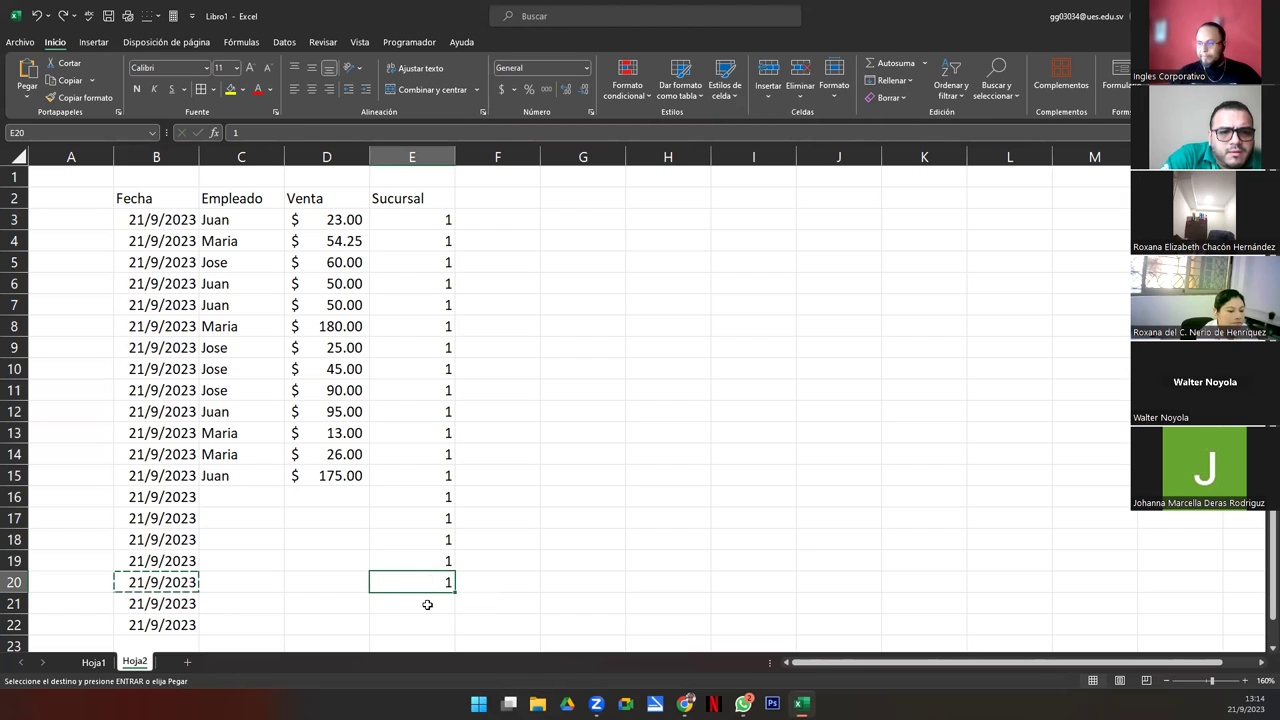
key(ctrl+c)
drag(426, 603, 427, 621)
key(ctrl+v)
- Copy the names from C11:C15 into C16:C22, deleting the extra Juan in C23
click(269, 493)
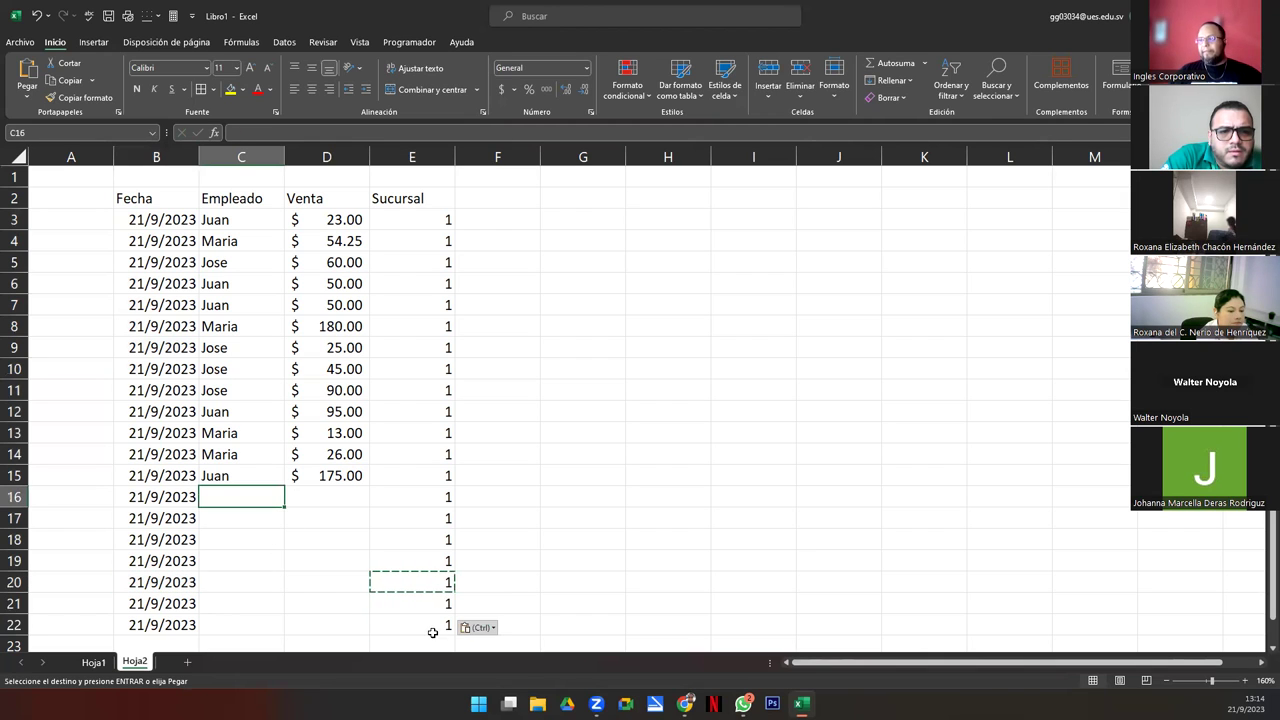
drag(223, 390, 234, 480)
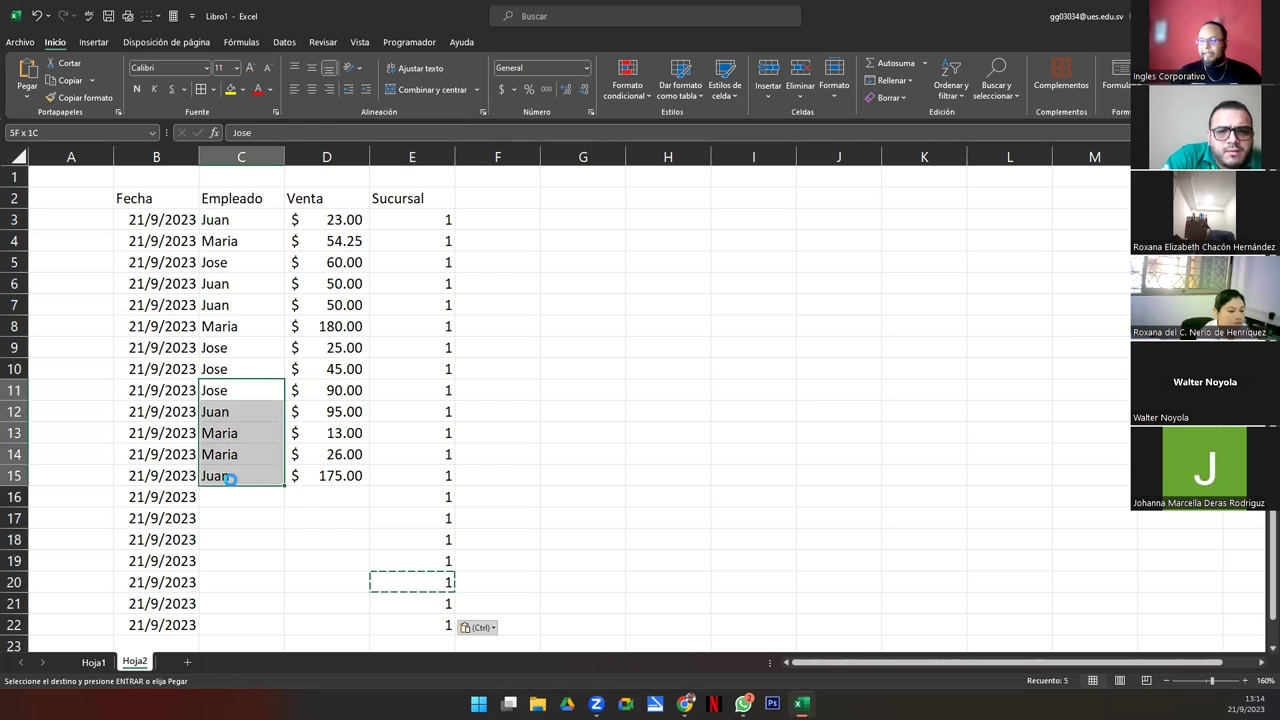
key(ctrl+c)
click(238, 500)
key(ctrl+v)
click(238, 561)
key(ctrl+v)
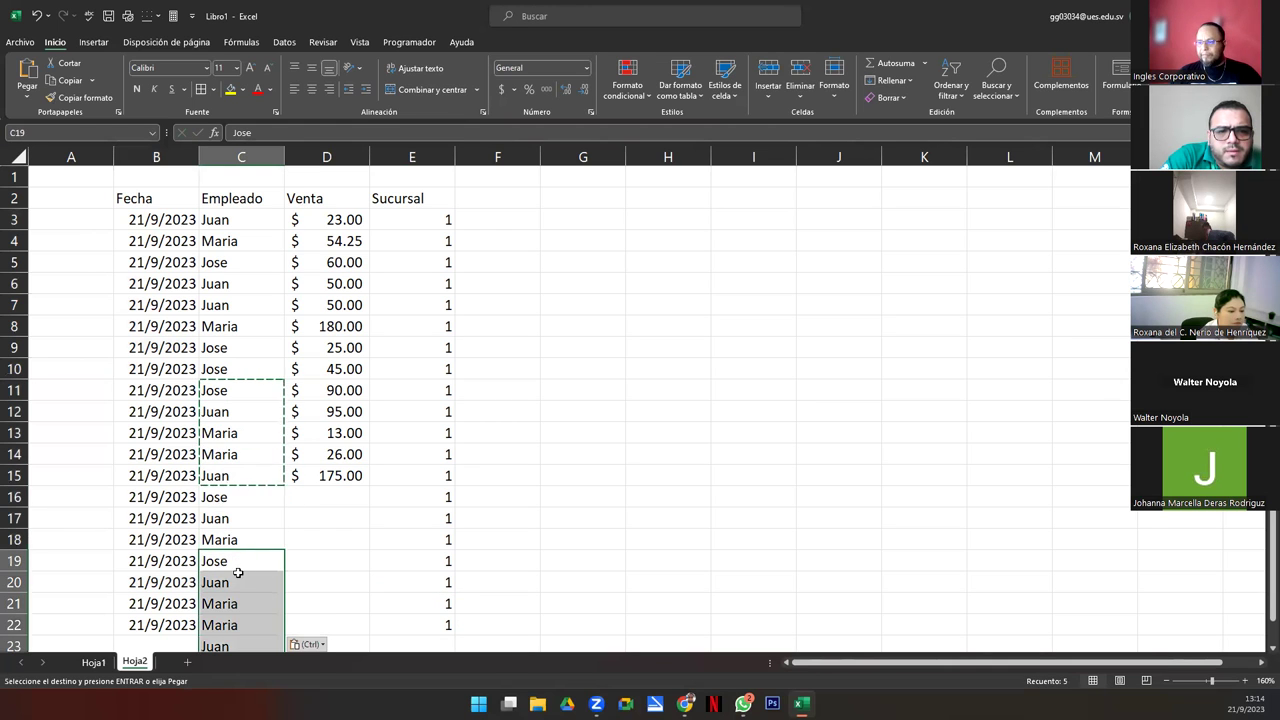
scroll(230, 500, down, 5)
click(240, 326)
key(Delete)
scroll(279, 375, up, 5)
- Enter sales 45, 78, 65, 28, 44, 18 and 5 in D16:D22
click(326, 497)
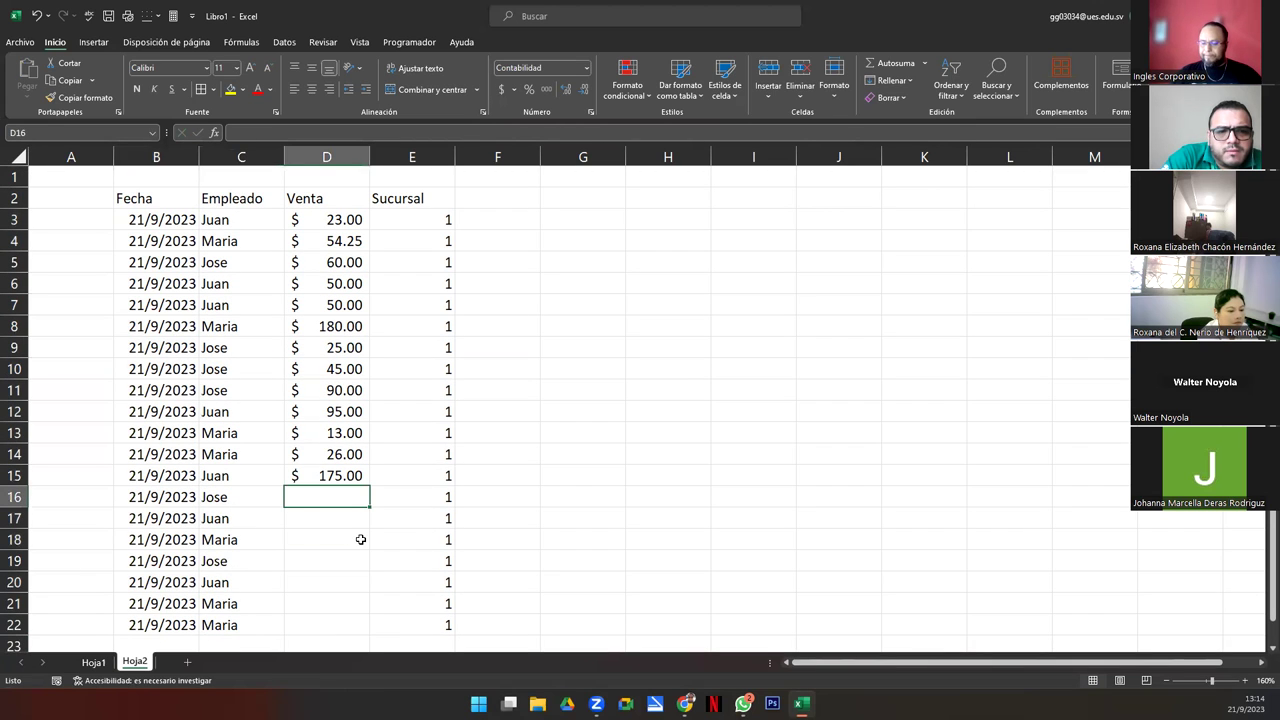
text(45)
key(Return)
text(78)
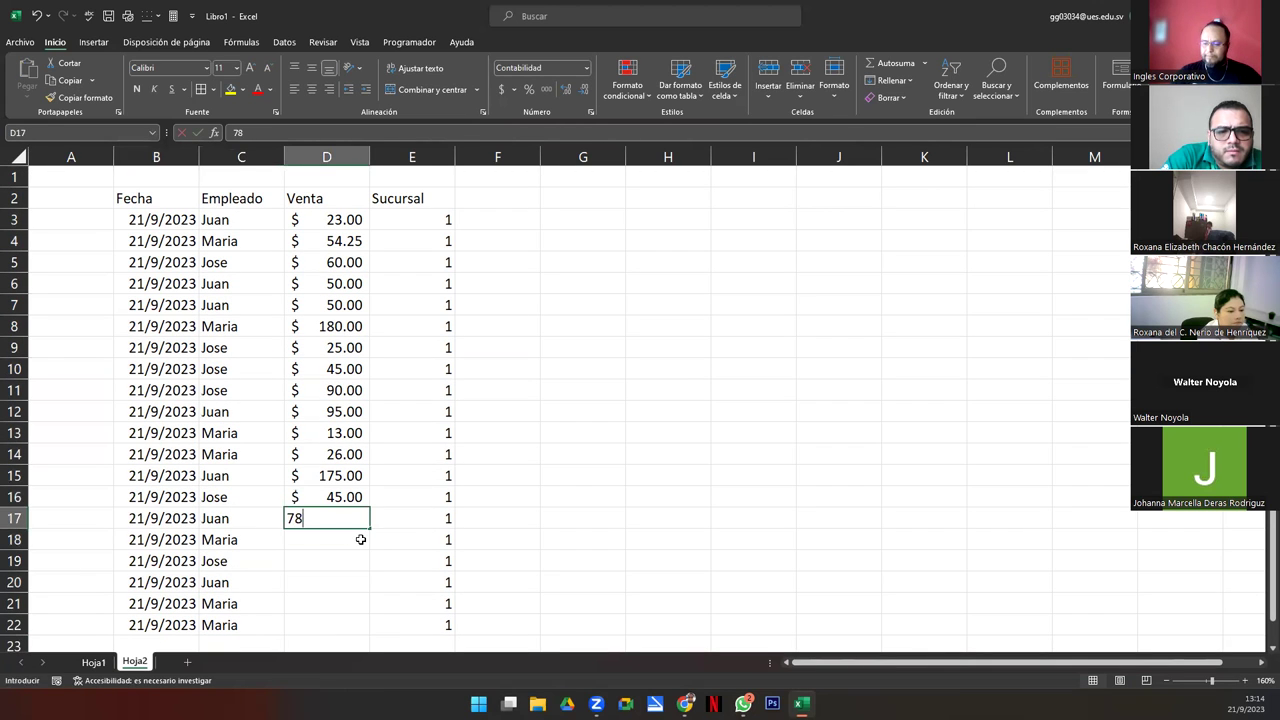
key(Return)
text(65)
key(Return)
text(28)
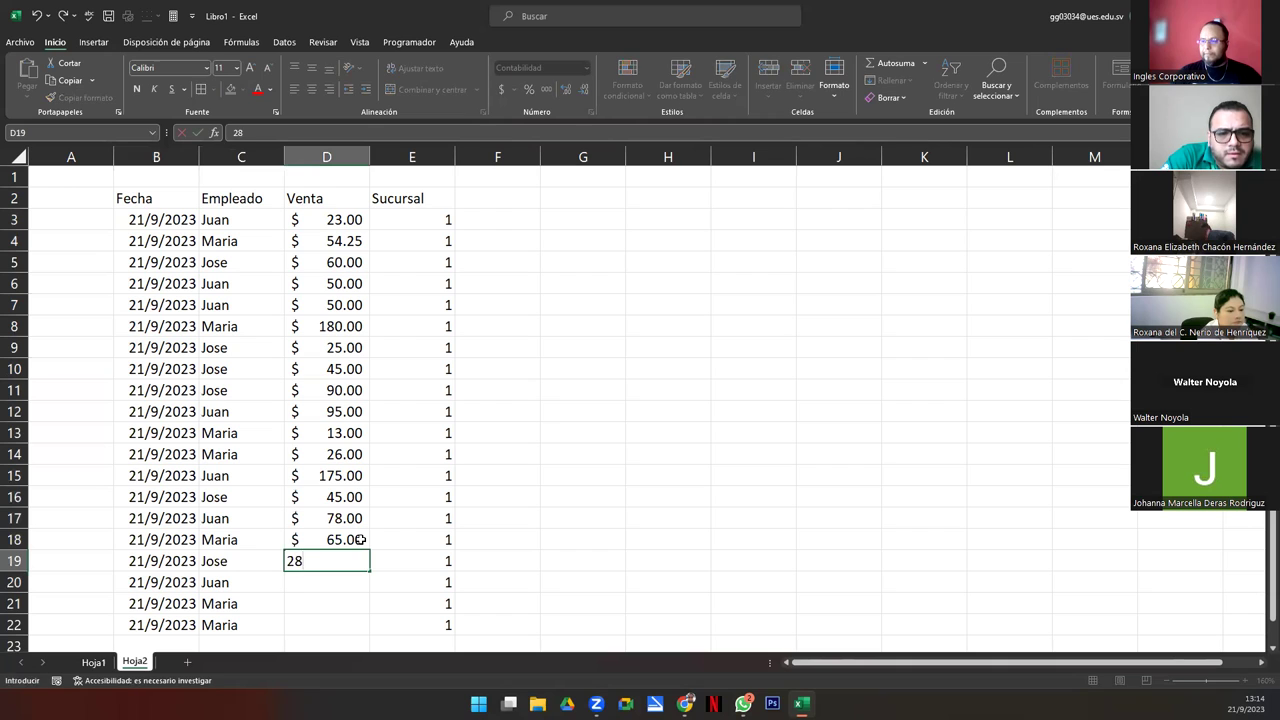
key(Return)
text(44)
key(Return)
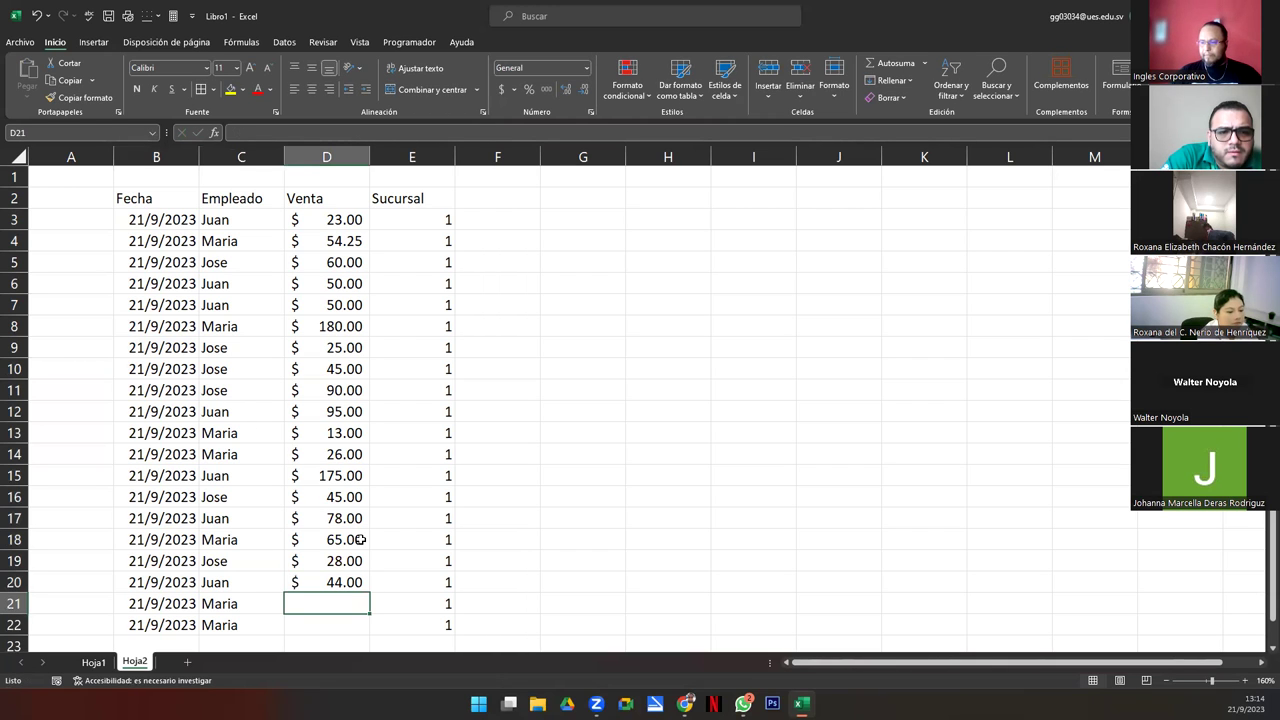
text(18)
key(Return)
text(5)
key(Return)
key(Up)
key(Up)
key(Up)
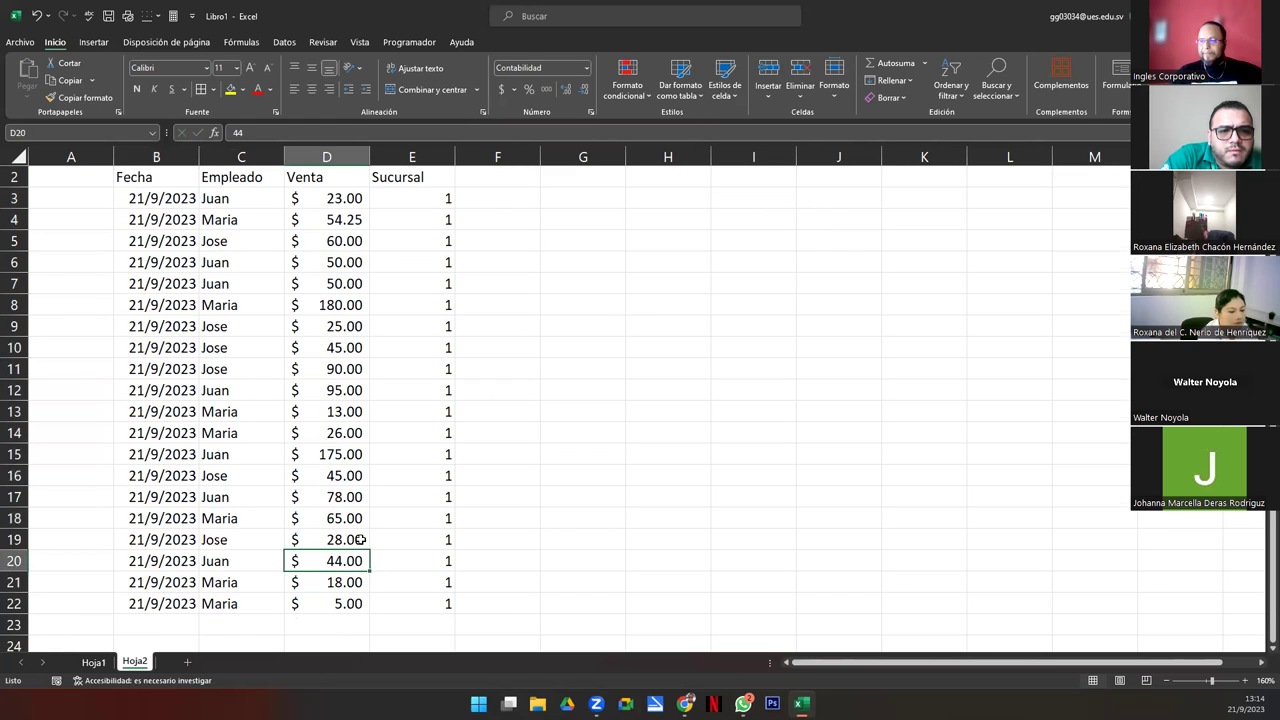
- Review the Fecha, employee, Sucursal and Venta columns, then minimize Excel to reveal the Genially slide
scroll(360, 539, up, 1)
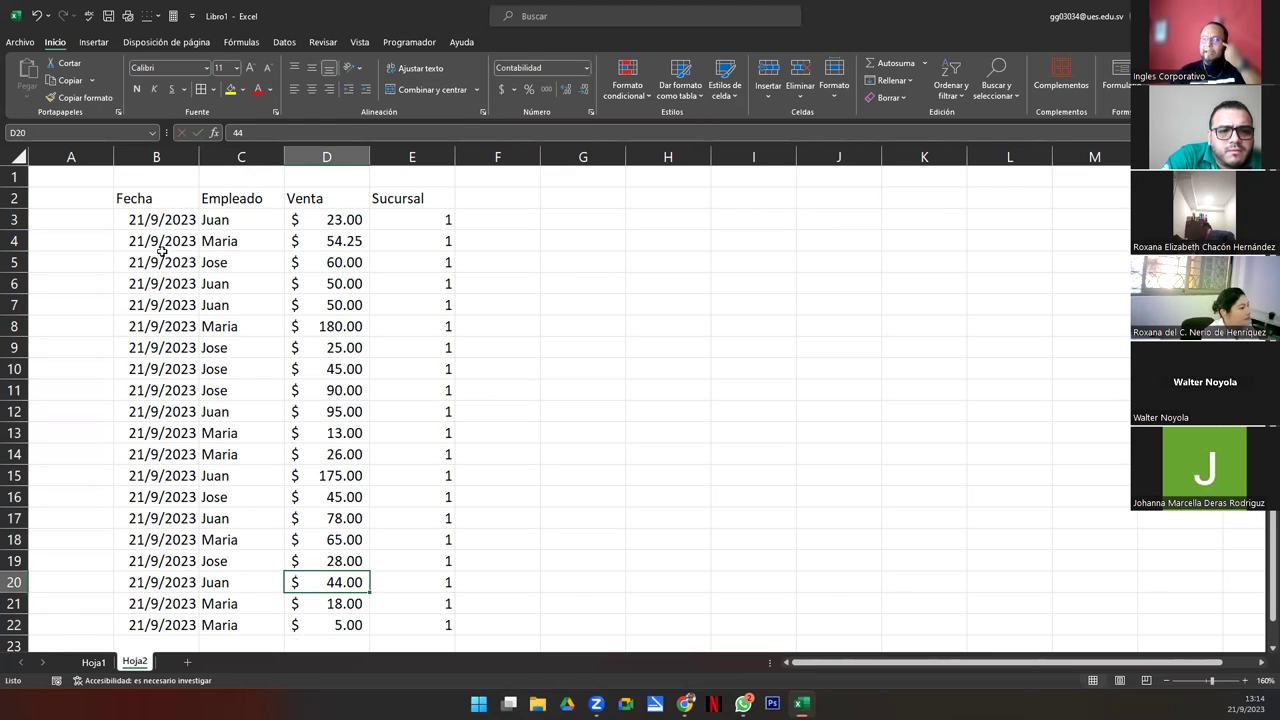
drag(148, 219, 155, 625)
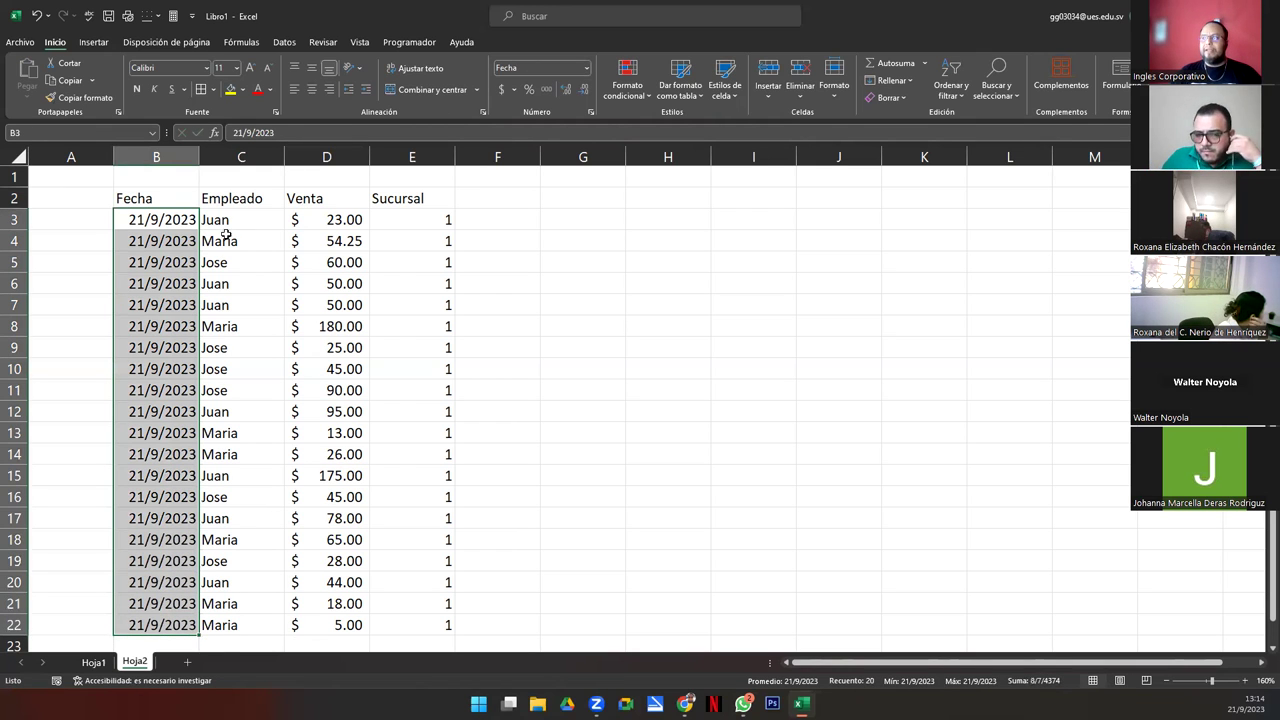
drag(232, 219, 244, 628)
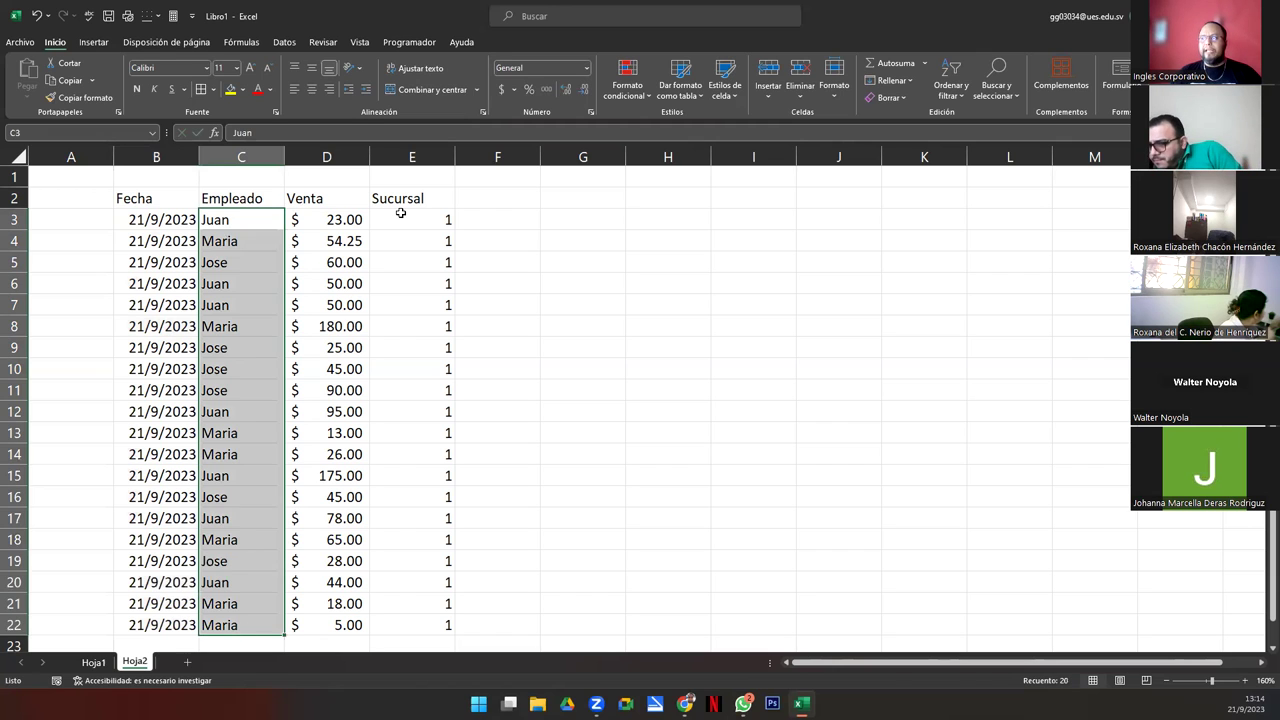
drag(400, 213, 438, 614)
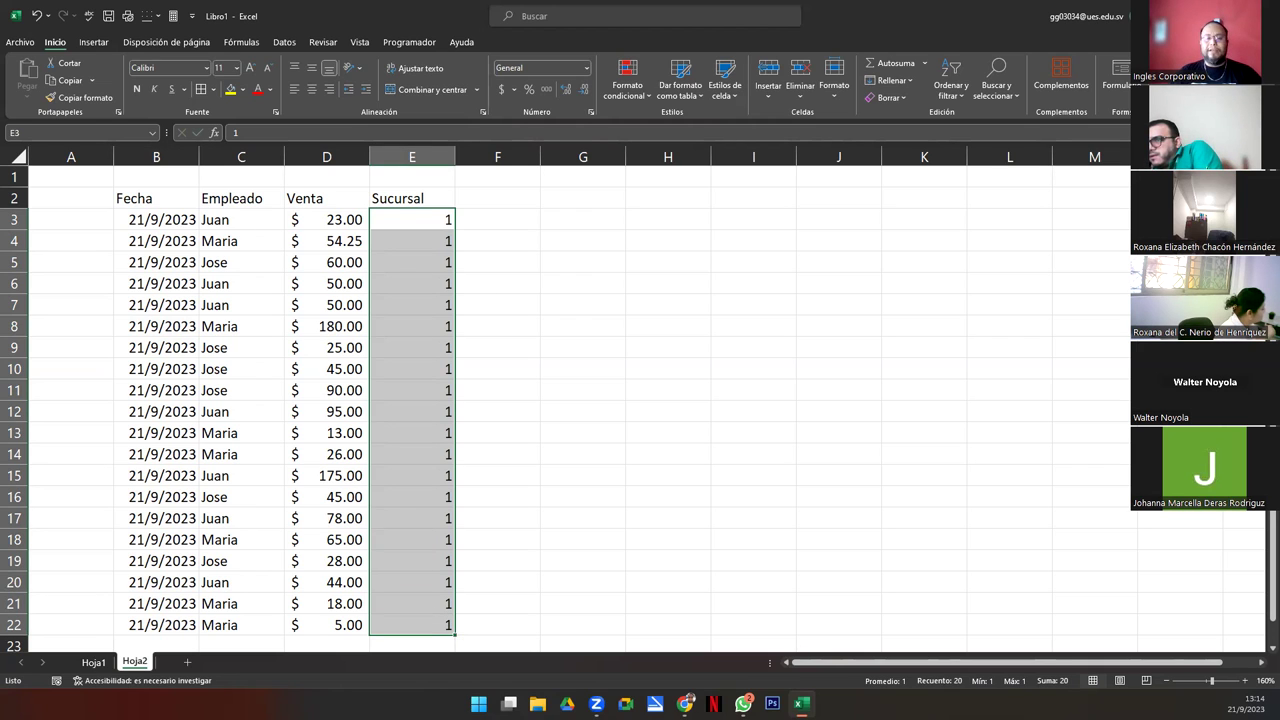
click(296, 394)
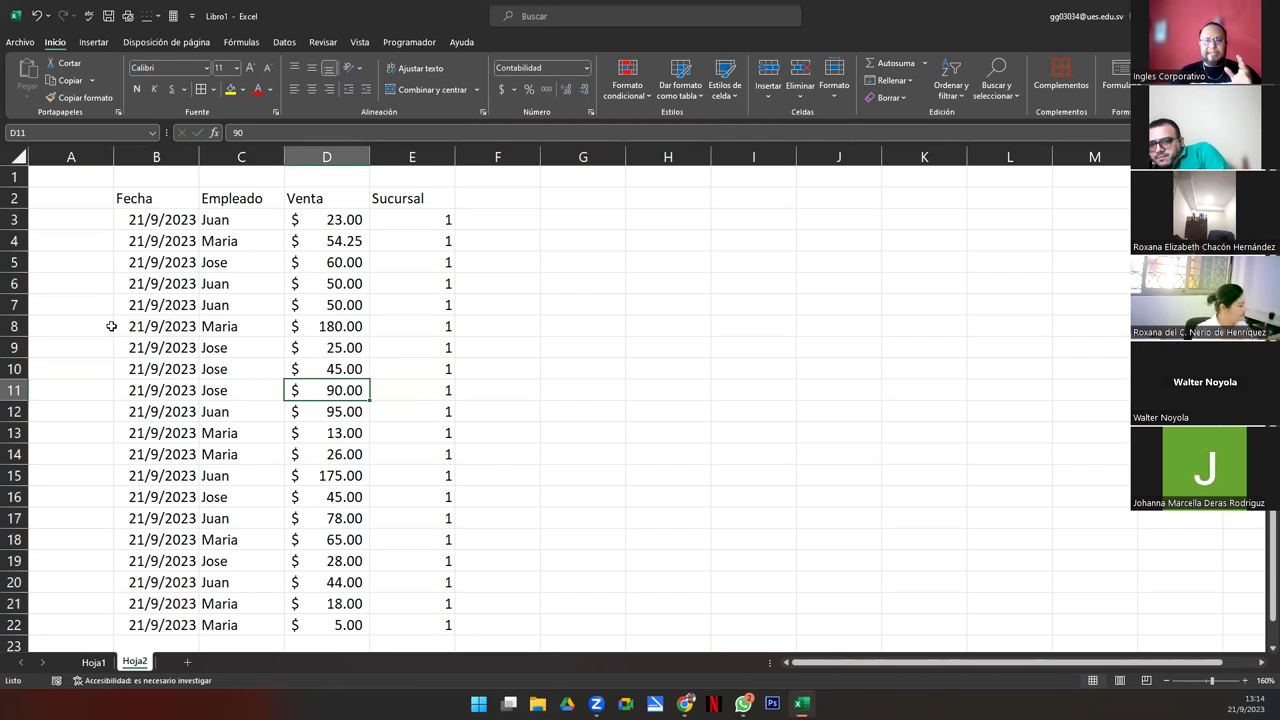
click(150, 225)
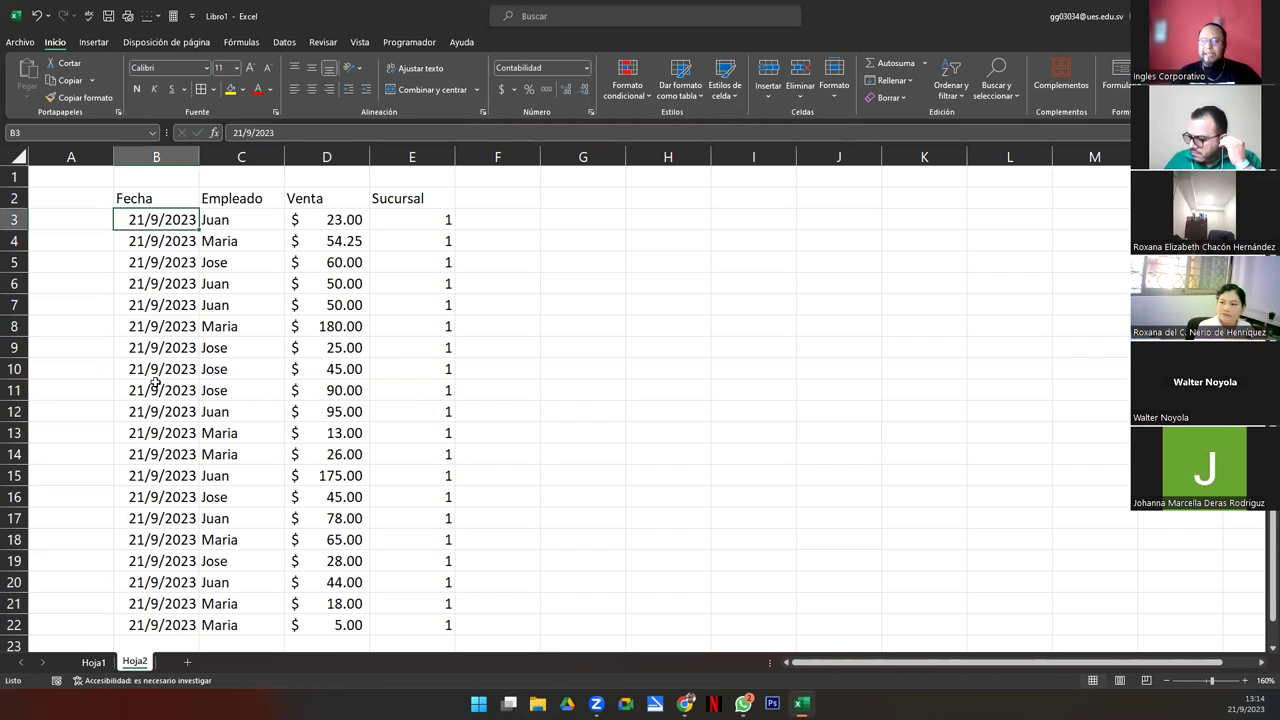
drag(155, 384, 155, 625)
drag(260, 219, 263, 625)
drag(330, 219, 333, 625)
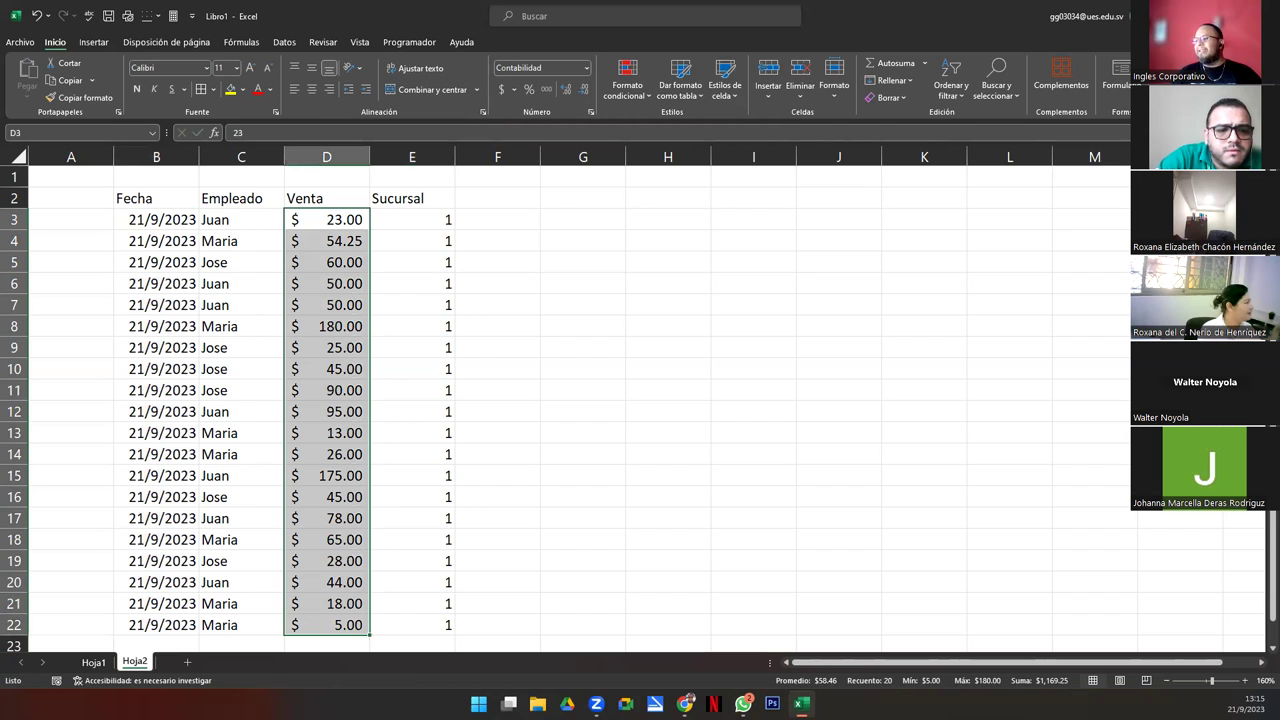
click(801, 703)
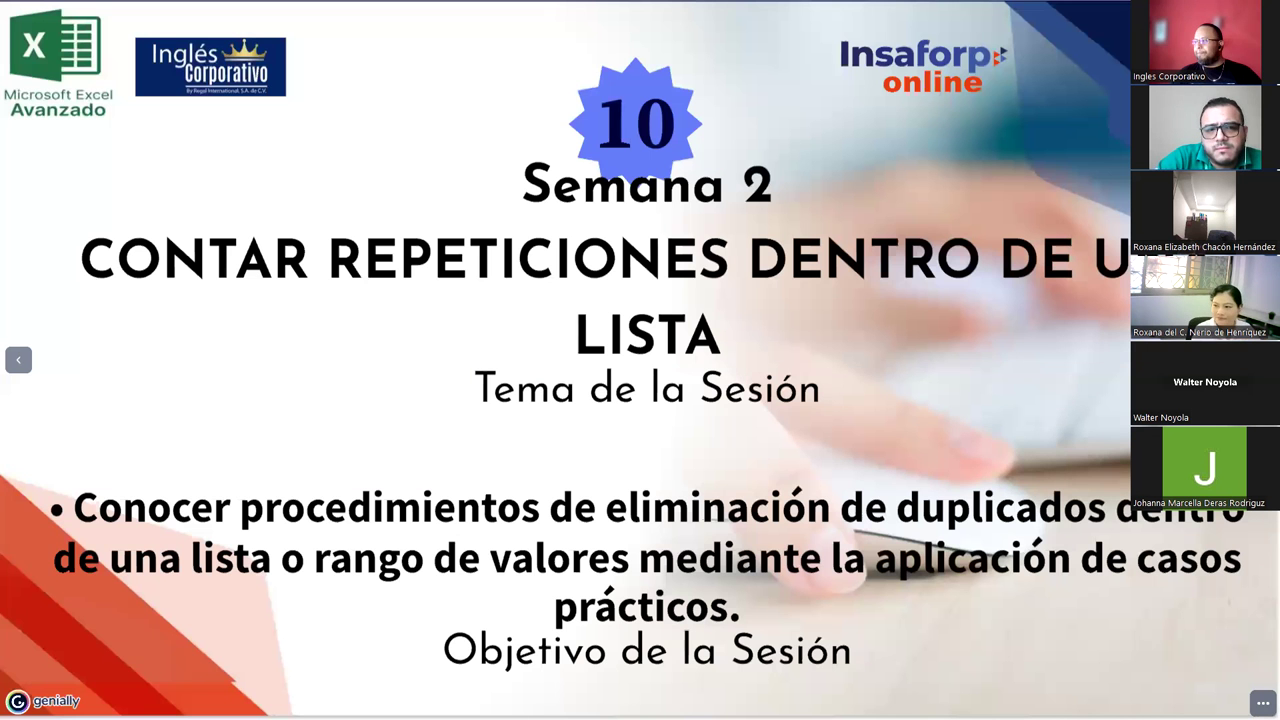
- Advance to the Introducción slide on CONTAR.SI, then return to the Excel workbook
key(Right)
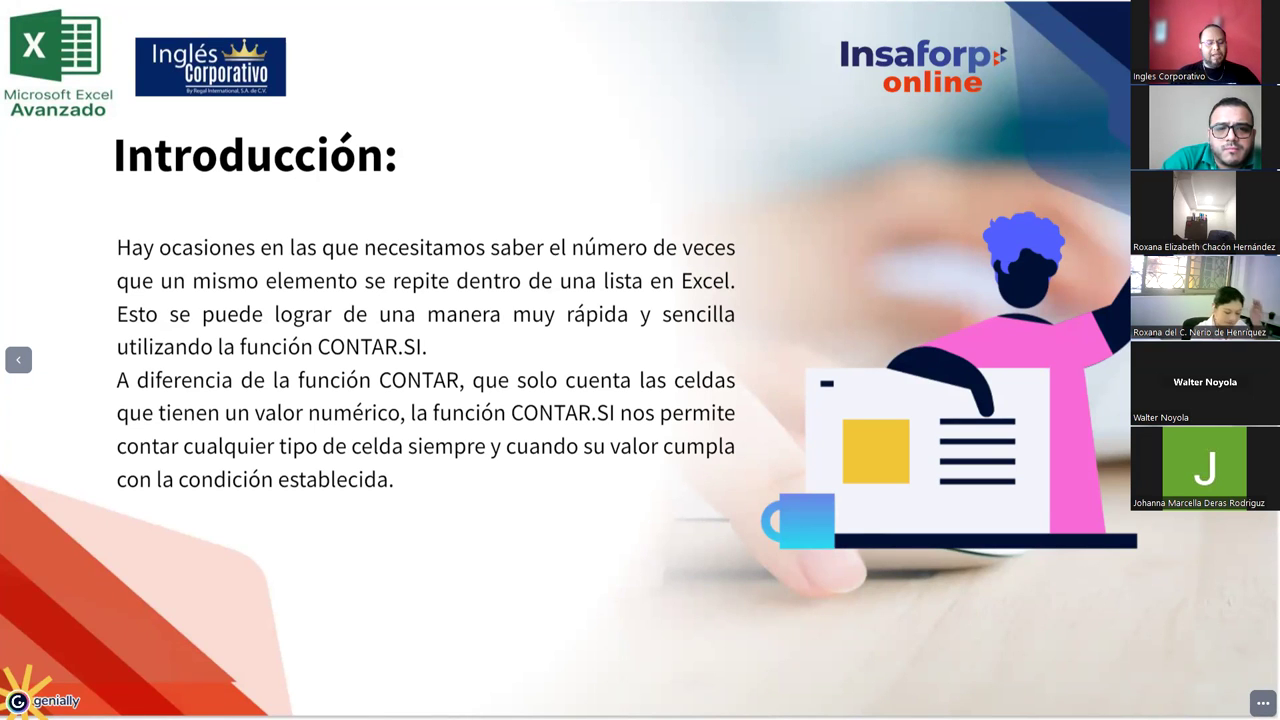
key(alt+Tab)
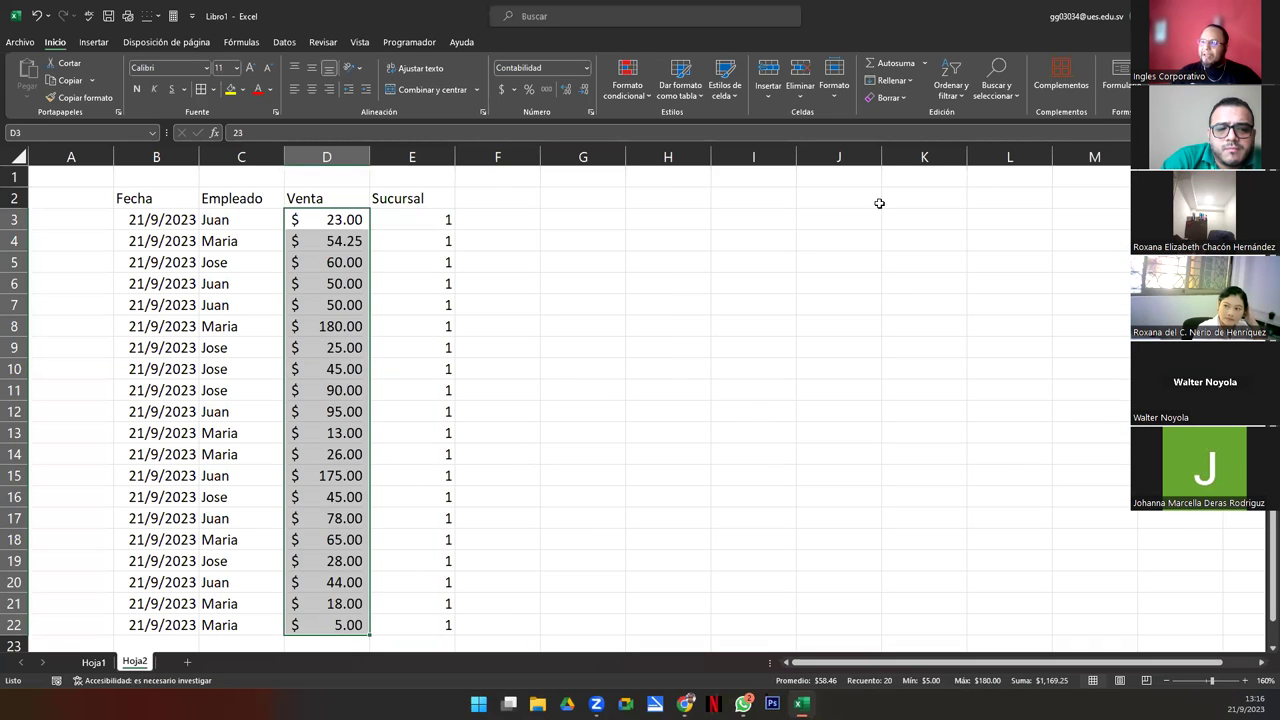
- Point out the employee names, the empty G3:H5 area, Sucursal and Fecha columns, then switch to Genially
click(326, 305)
drag(221, 222, 233, 624)
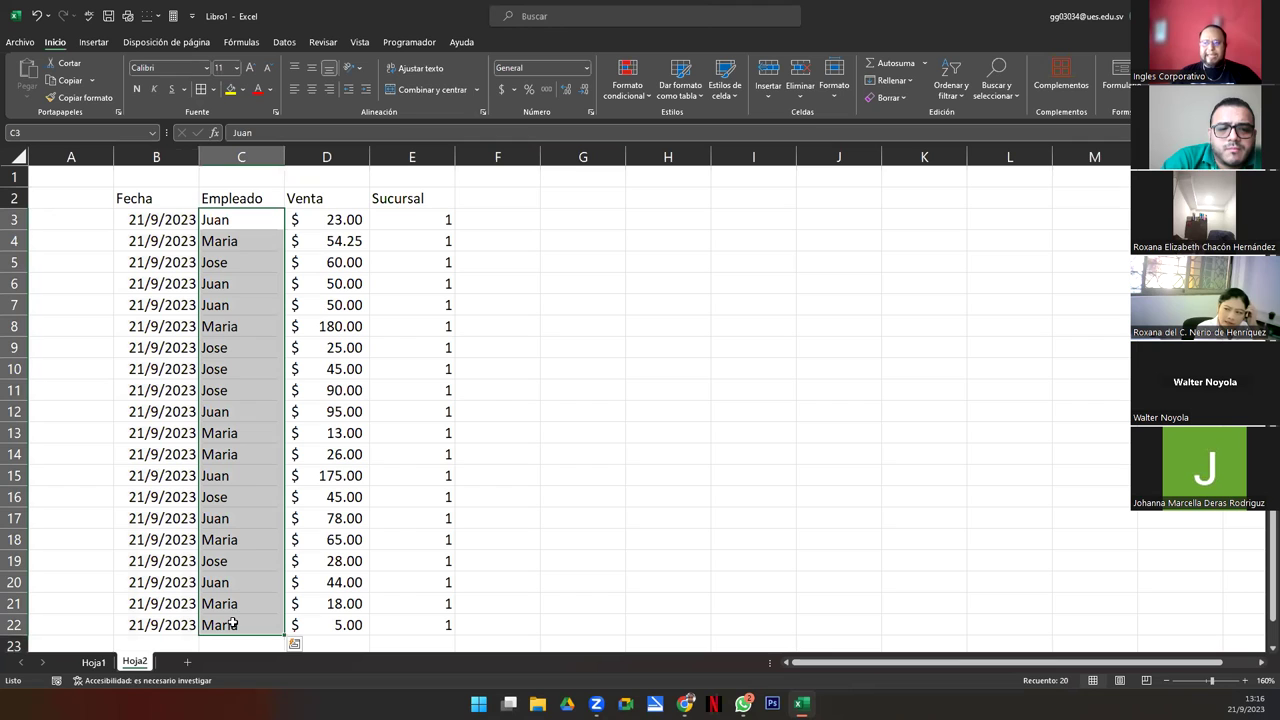
drag(559, 214, 683, 265)
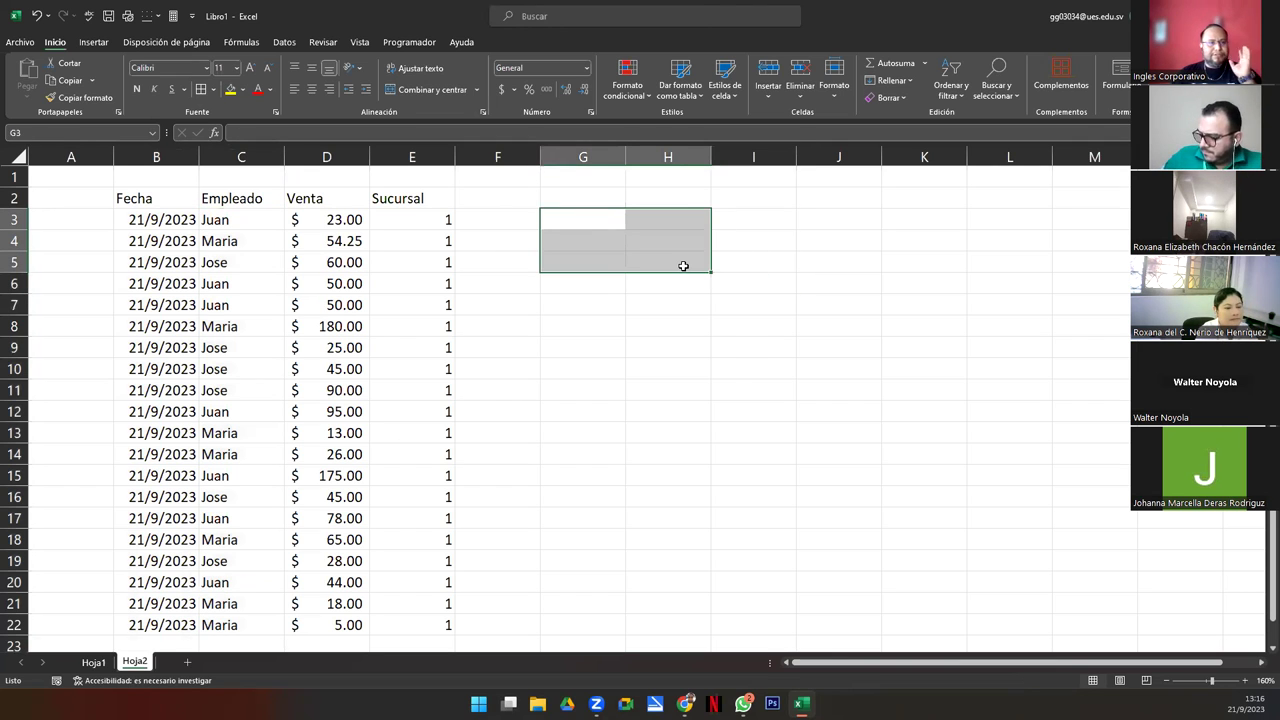
click(590, 212)
drag(590, 212, 632, 258)
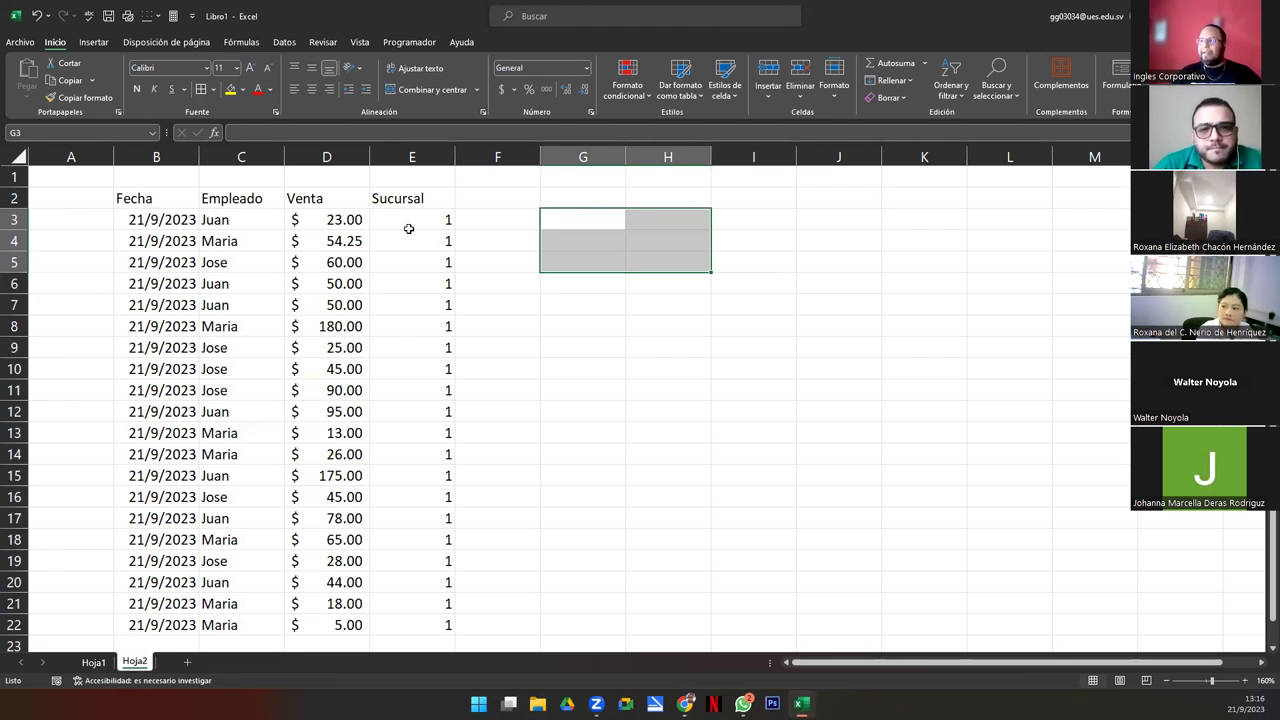
drag(393, 234, 382, 625)
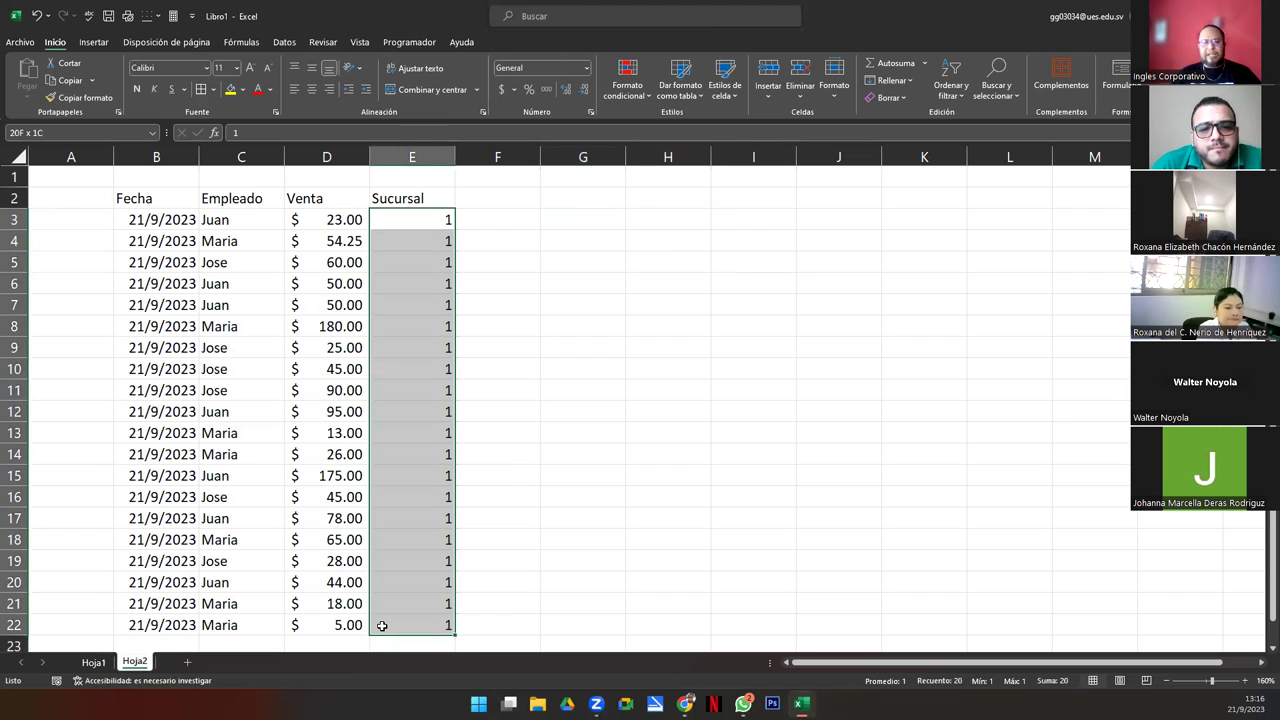
drag(152, 222, 160, 626)
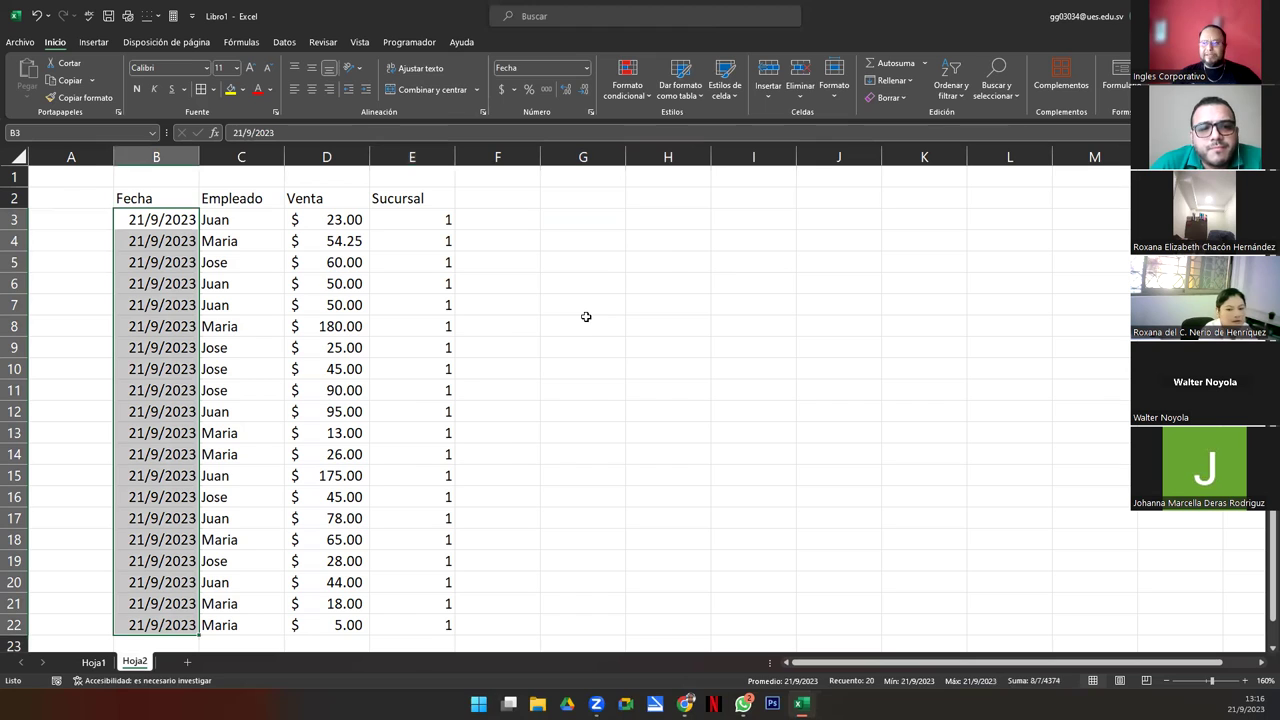
key(alt+Tab)
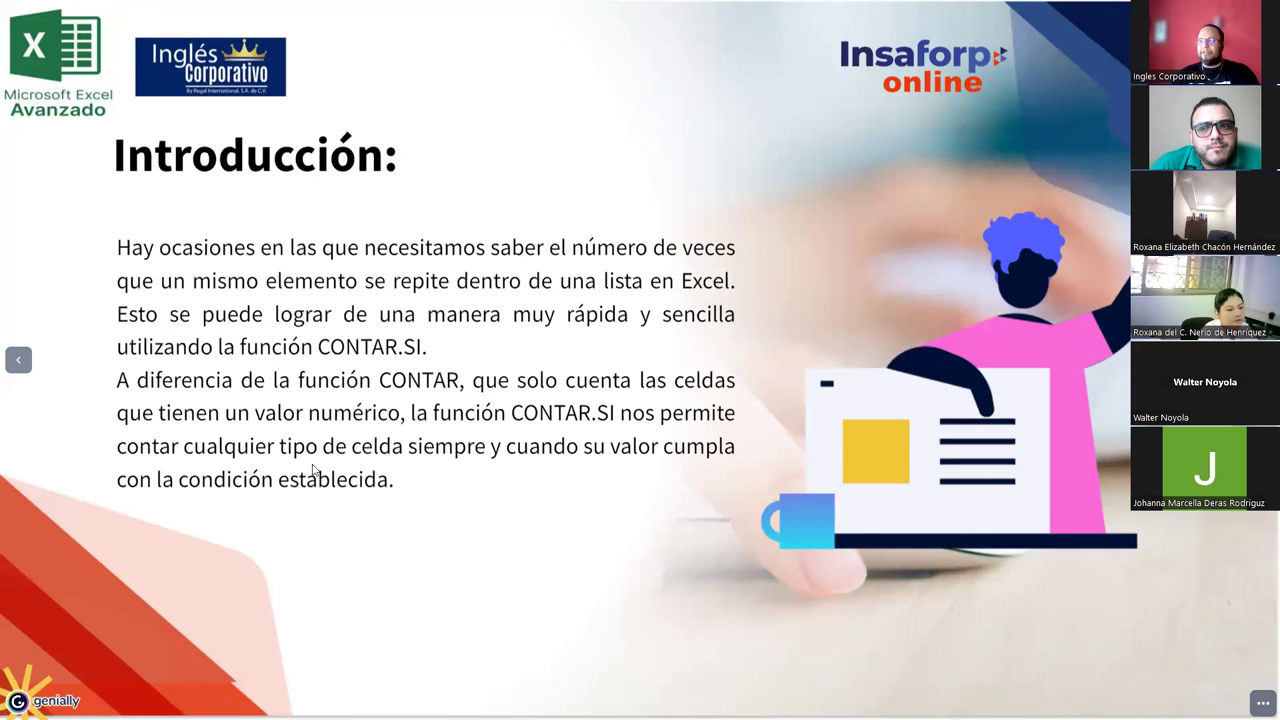
- Advance to the slide on CONTAR.SI's range and criterion arguments, then return to Excel
key(Right)
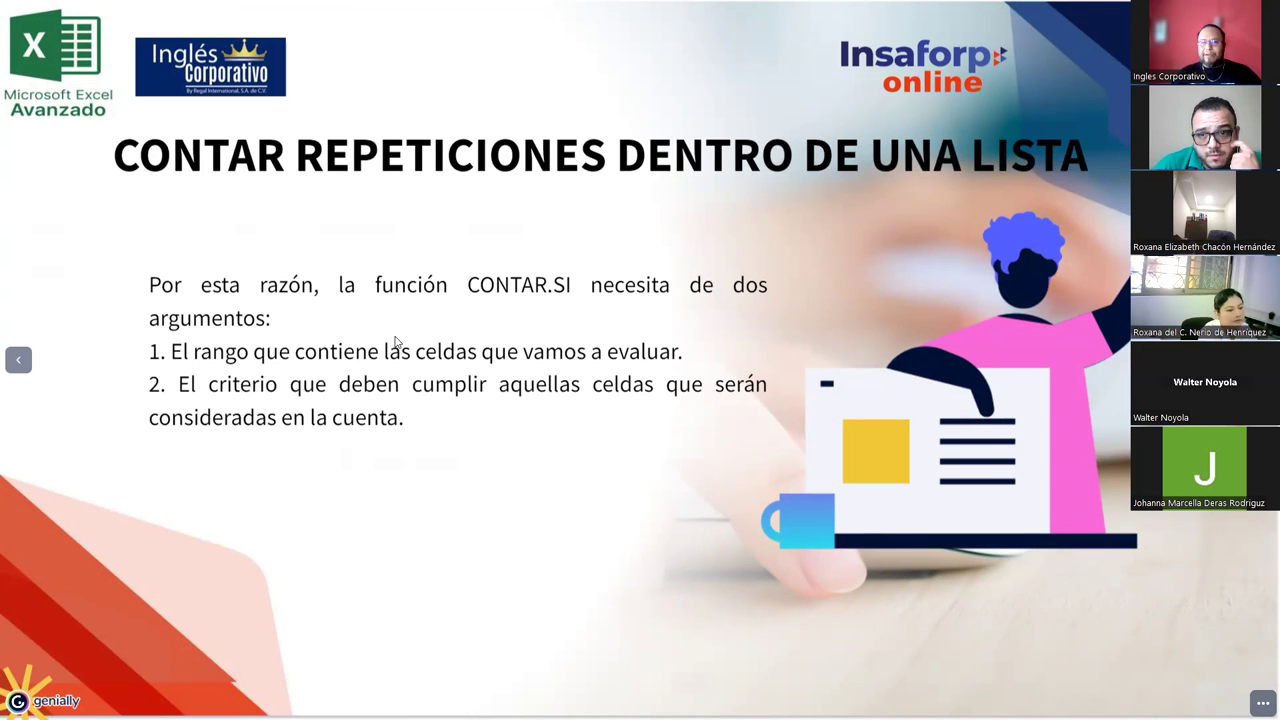
key(alt+Tab)
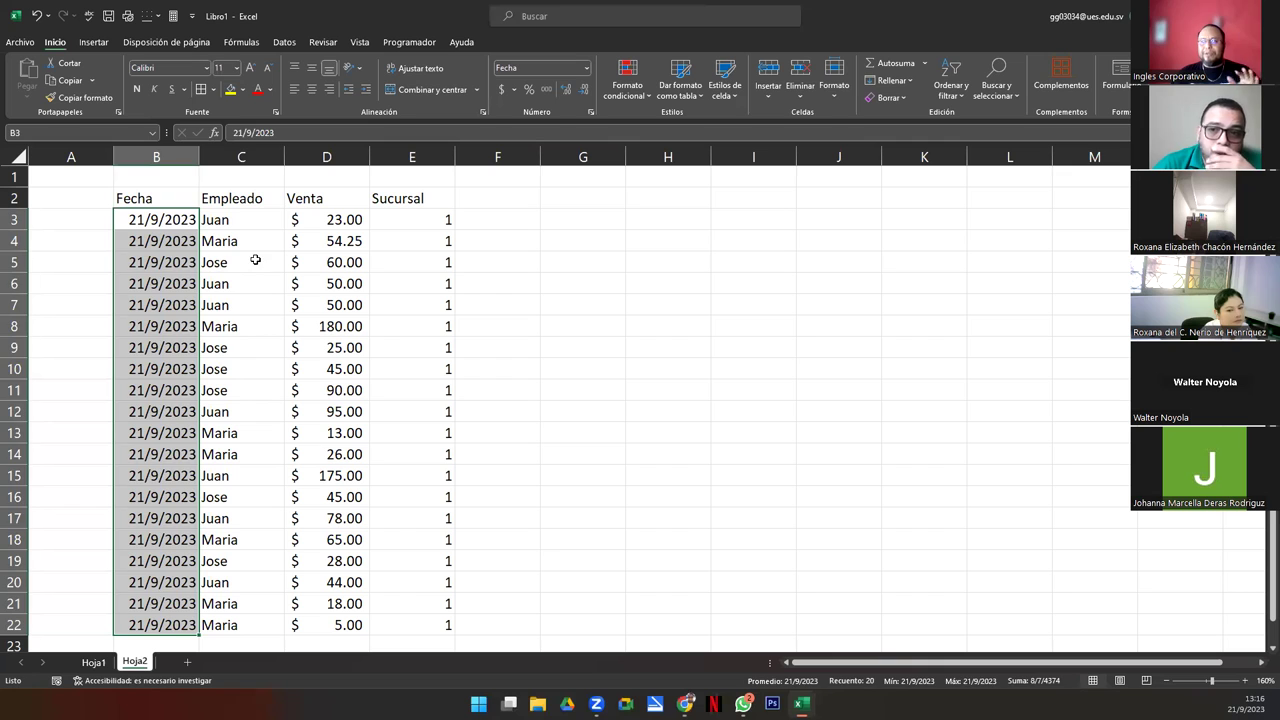
- Select the employee names in C3:C22, the row 3 record, then cell E4
click(255, 260)
drag(246, 217, 242, 624)
drag(150, 220, 463, 220)
click(373, 233)
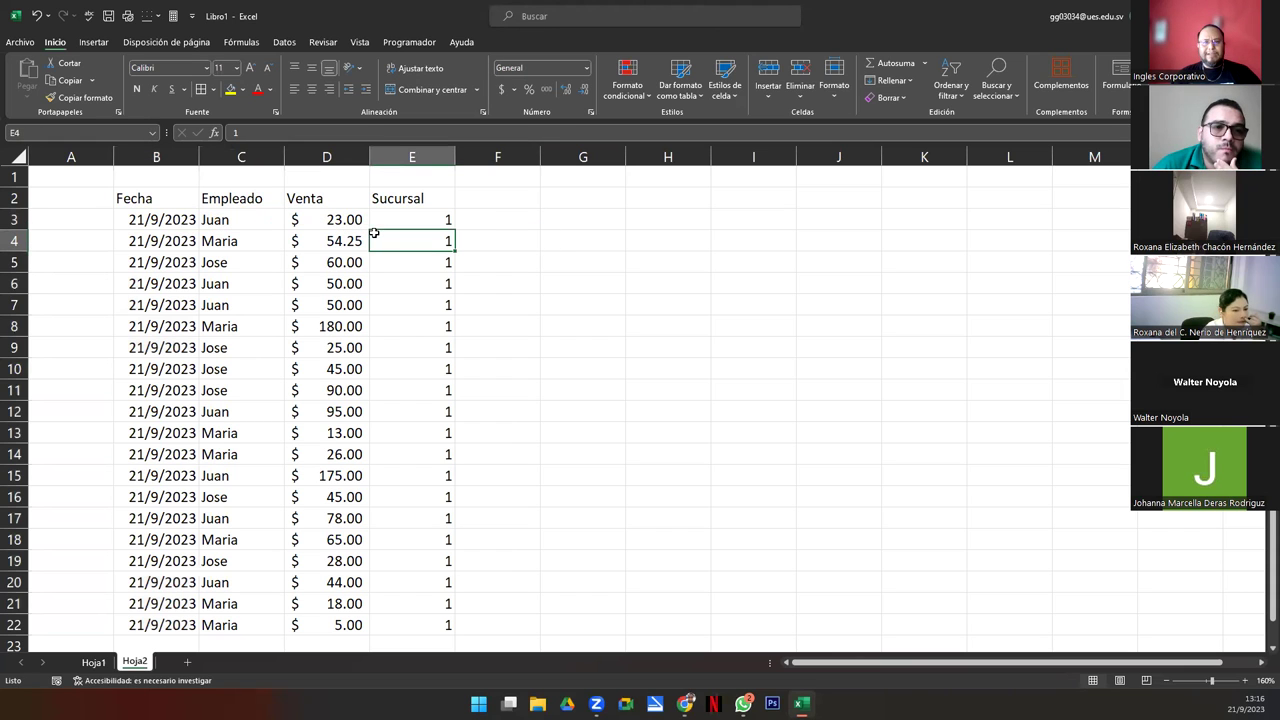
- Preview Lista in the Data Validation settings, cancel without applying, and switch back to Genially
click(294, 42)
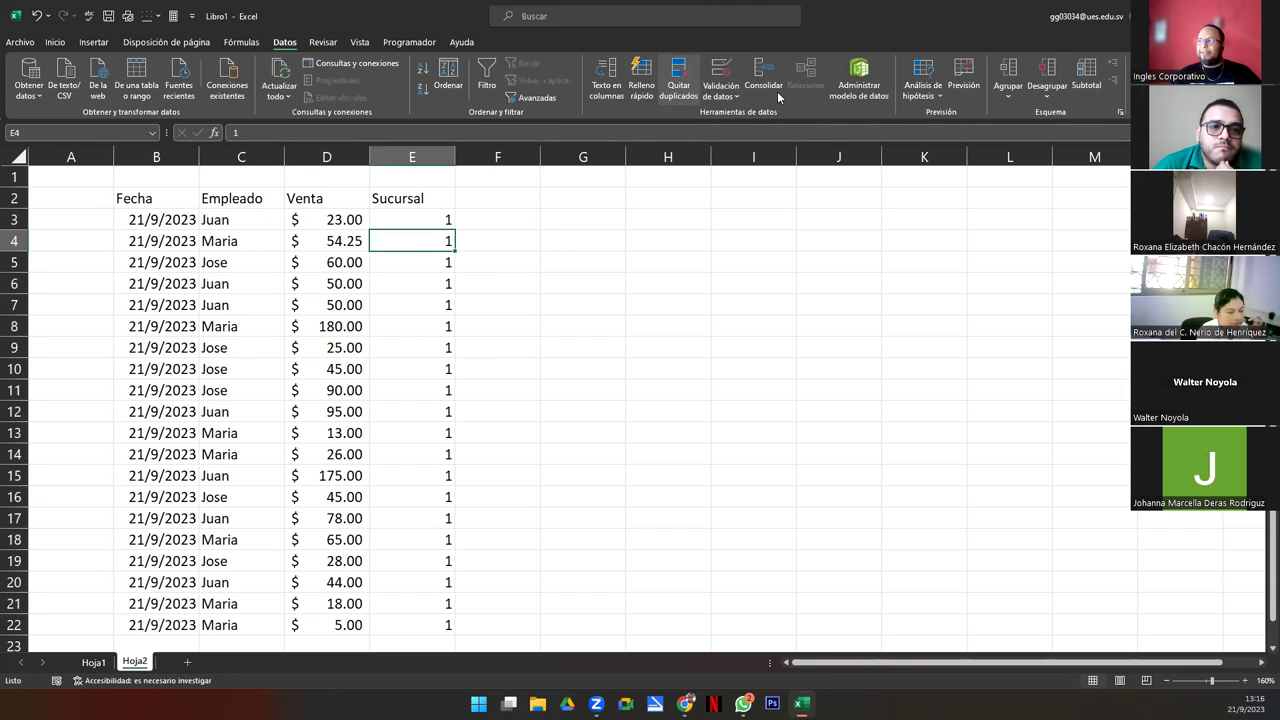
click(720, 72)
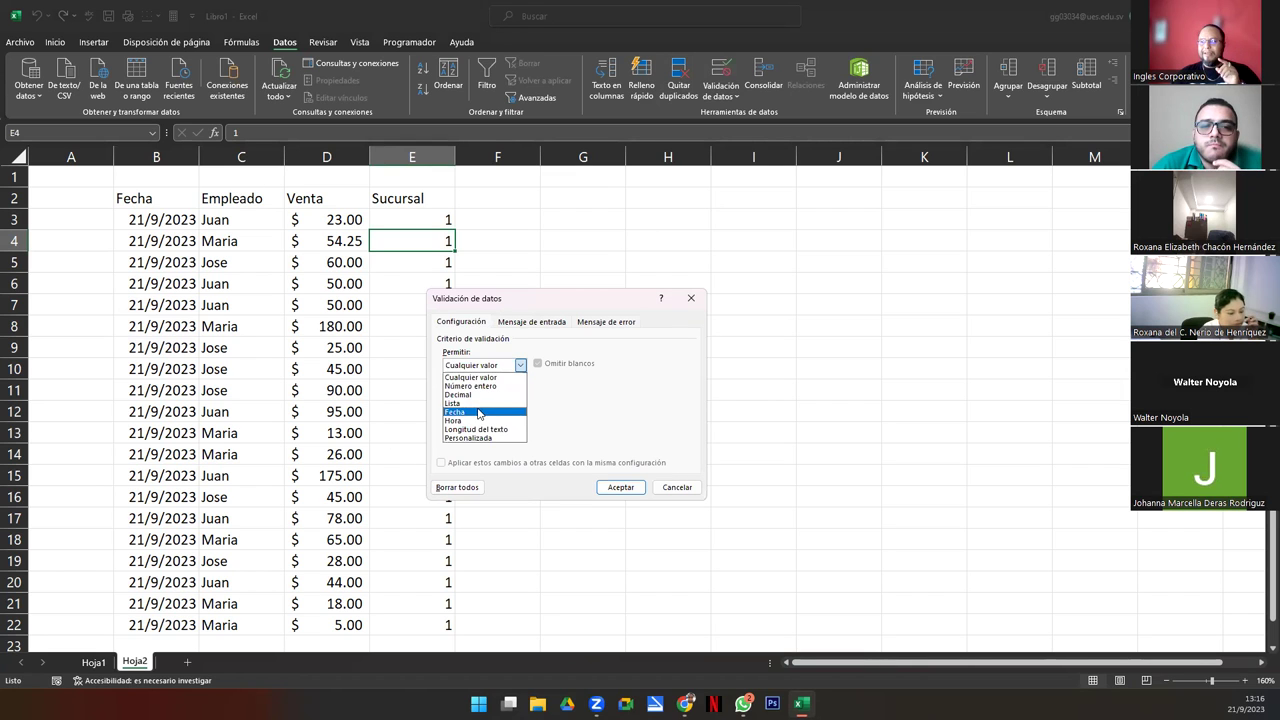
click(472, 403)
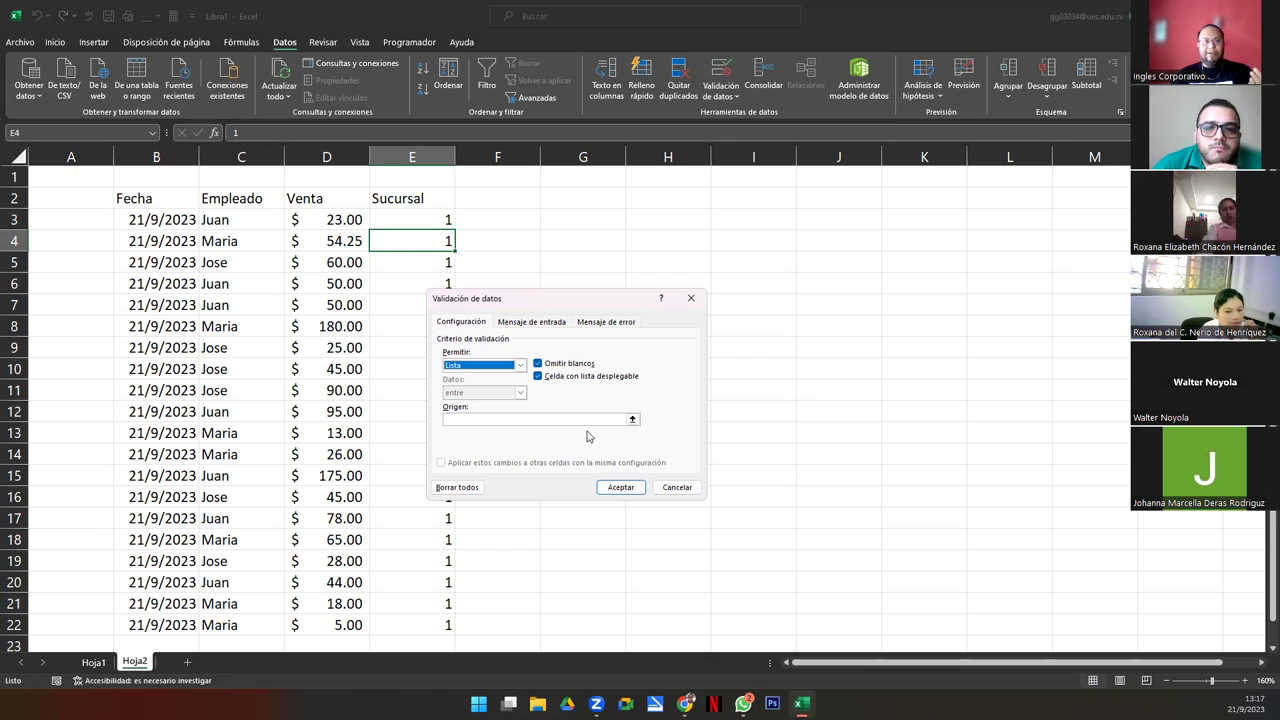
click(677, 487)
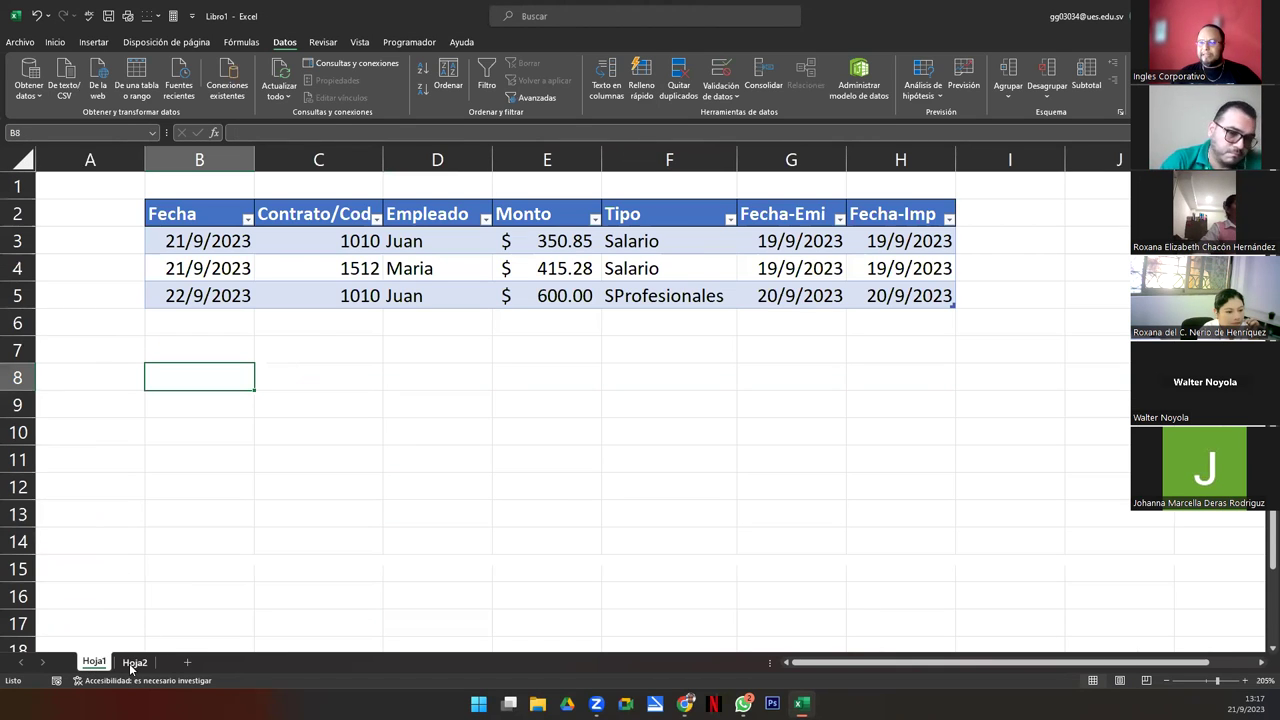
click(133, 662)
key(alt+Tab)
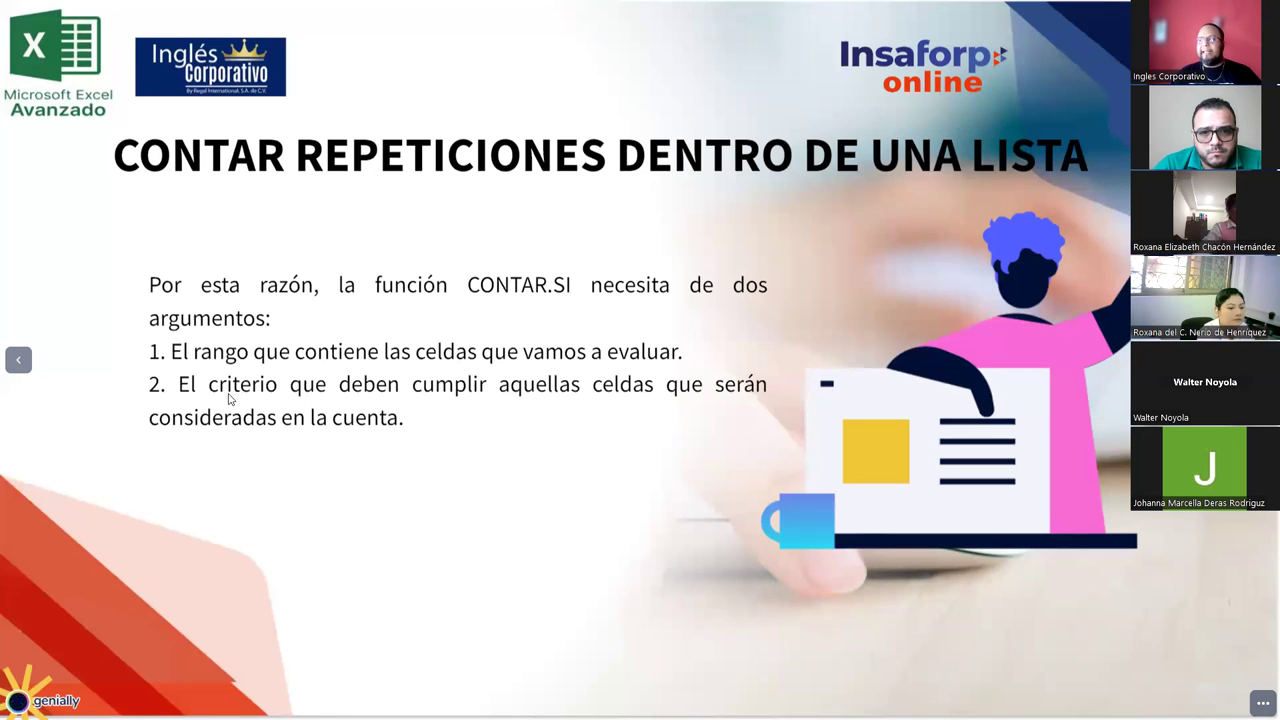
- Highlight the criterion phrase and the example CONTAR.SI formula while paging through the weekday slides
drag(228, 390, 497, 390)
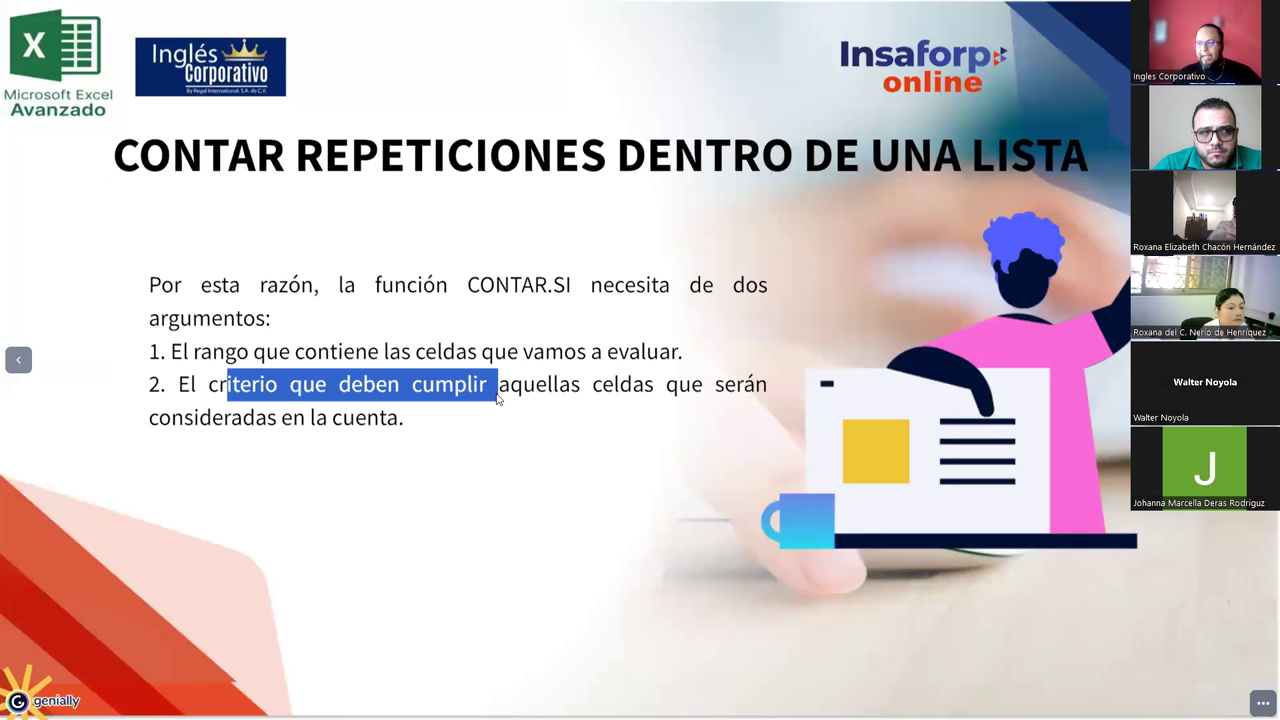
key(Right)
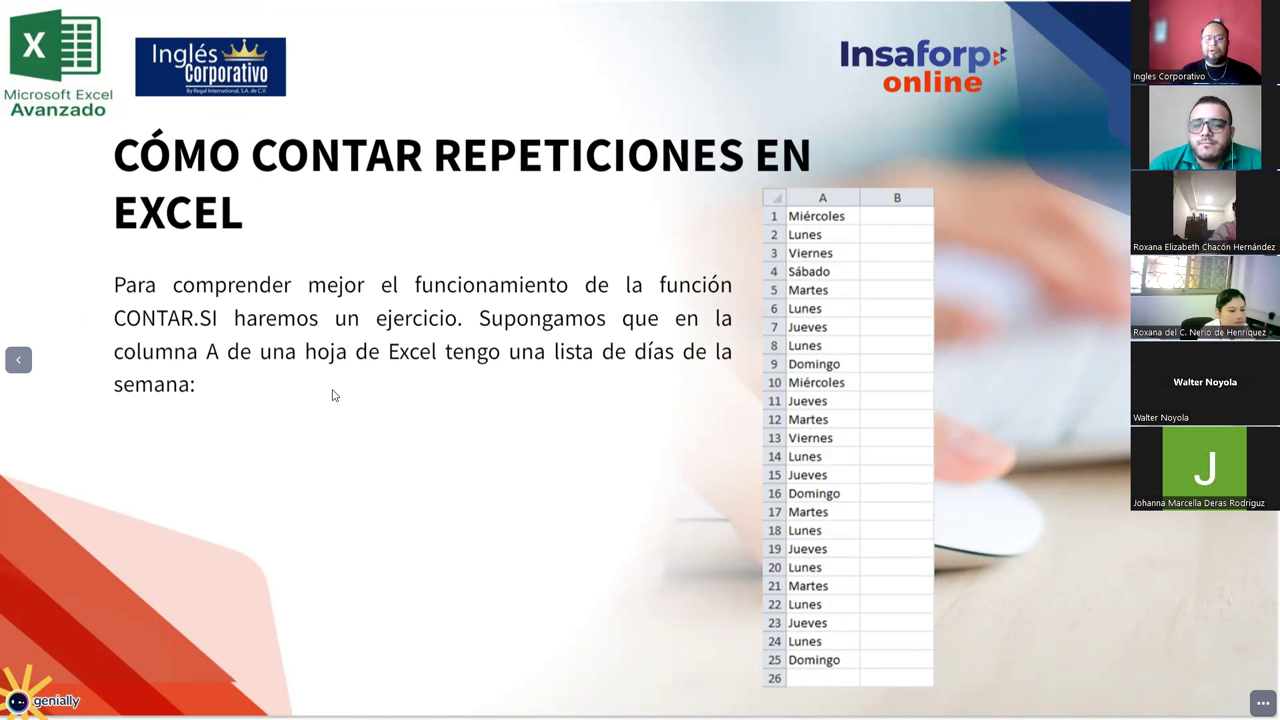
key(Right)
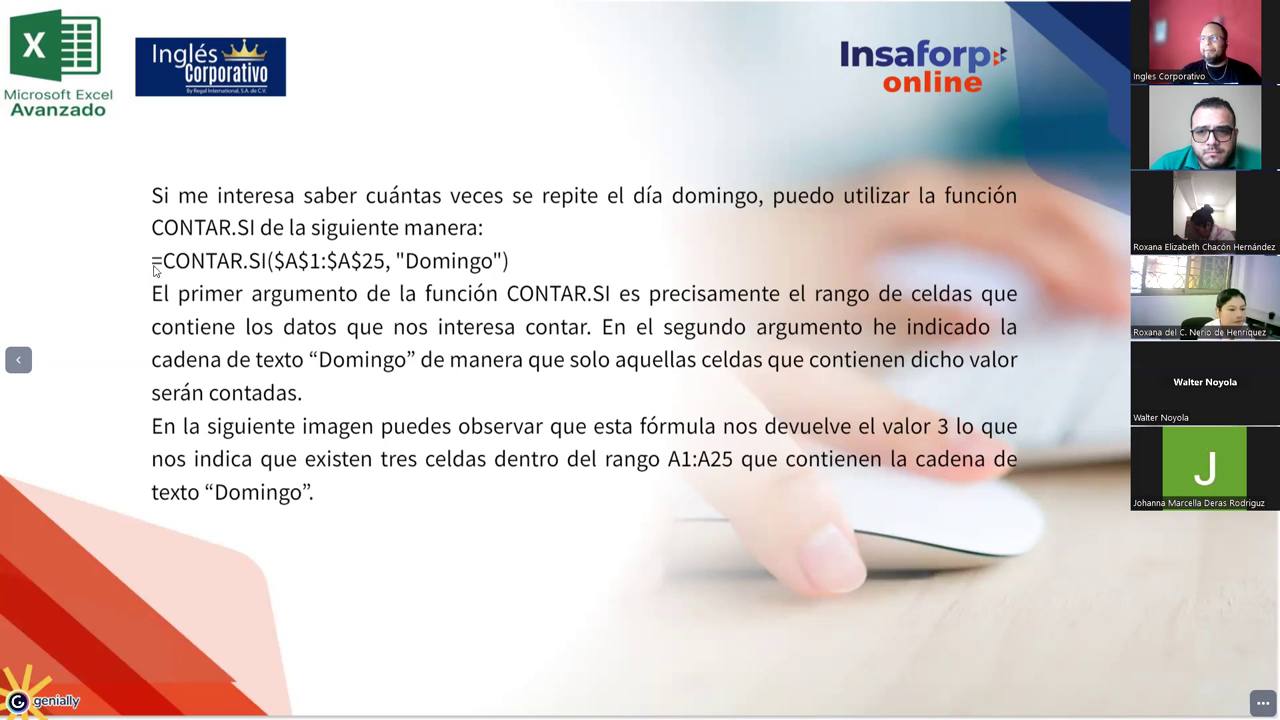
drag(154, 266, 514, 268)
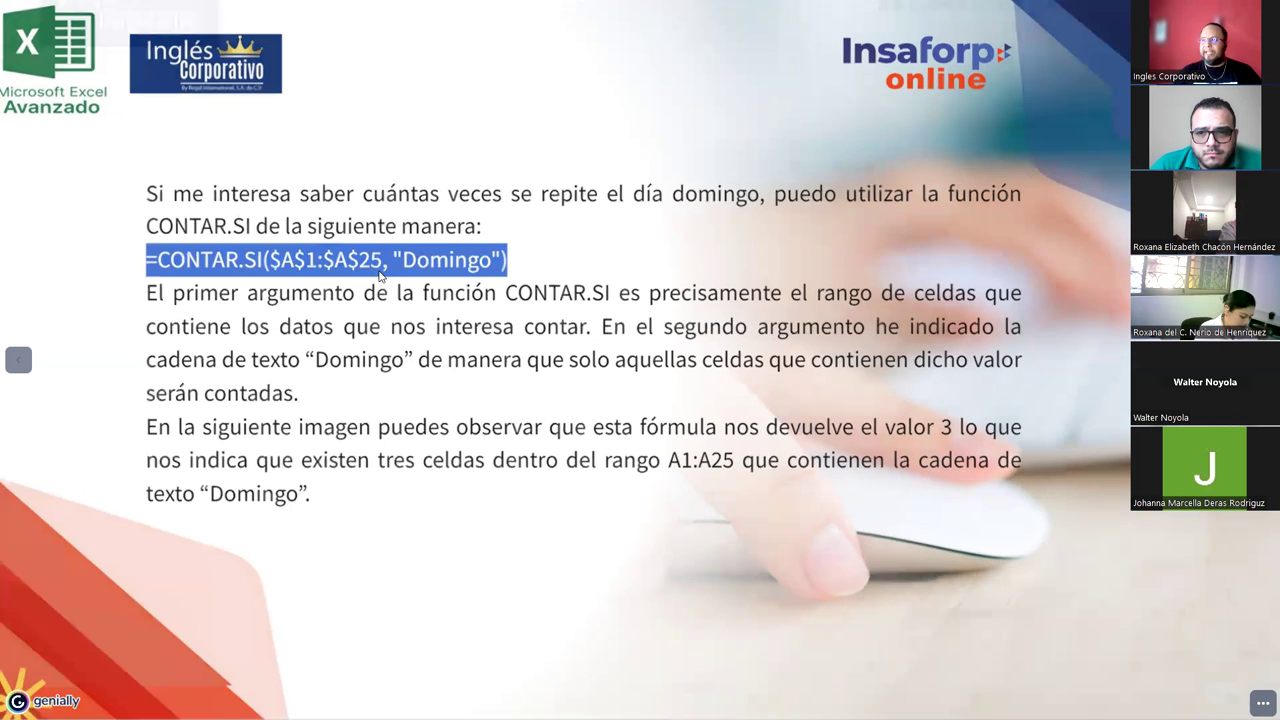
key(Right)
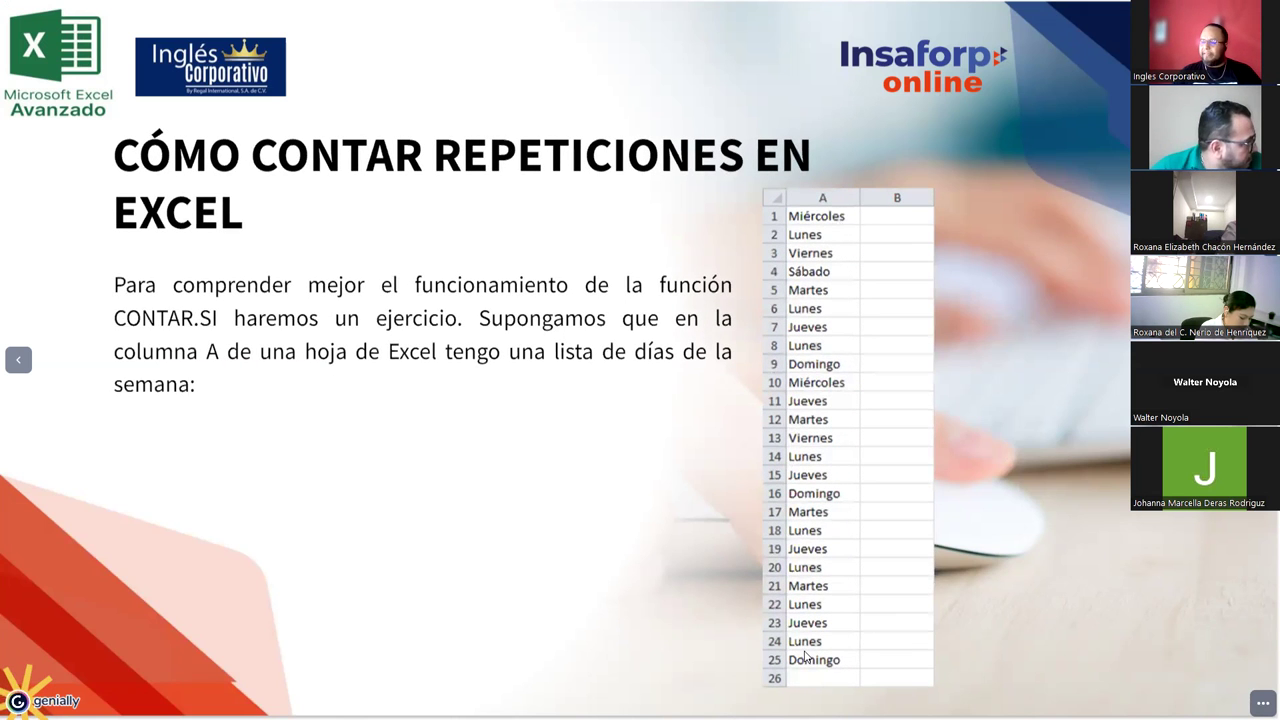
- Highlight the Domingo criterion, the $A$1:$A$25 range, and the paragraph explaining both arguments
key(Right)
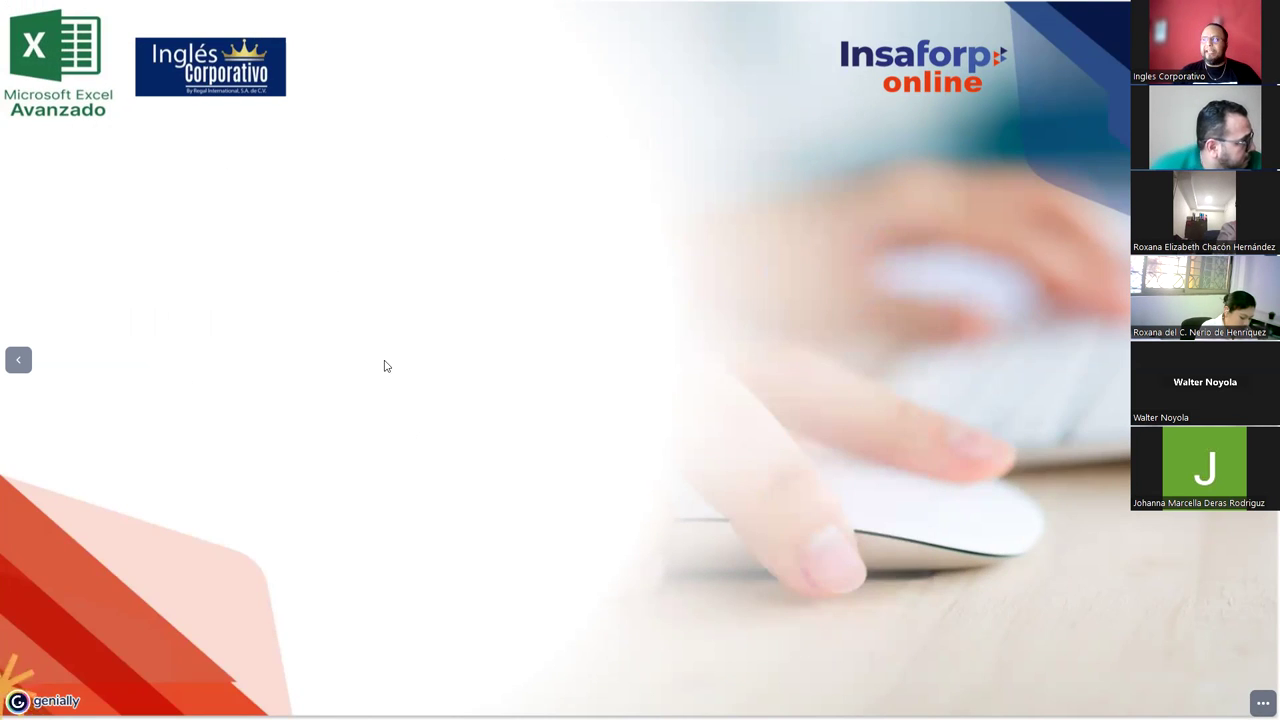
drag(405, 264, 491, 270)
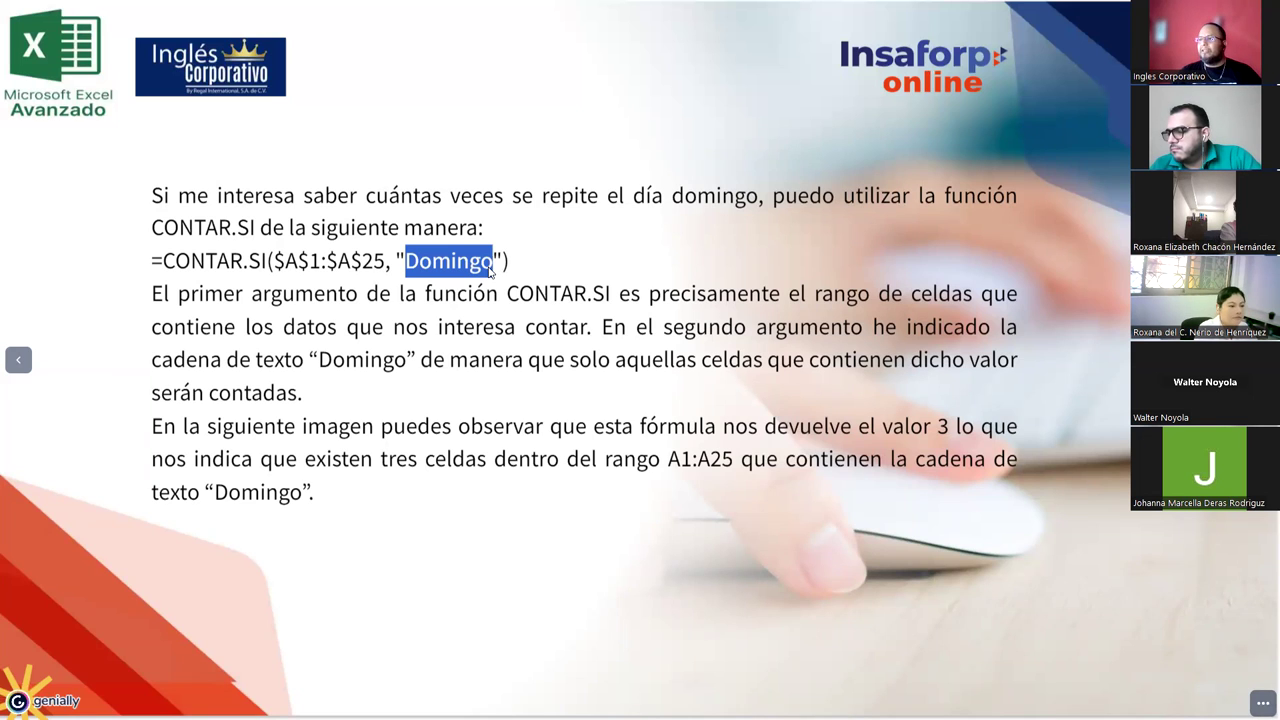
drag(274, 261, 385, 264)
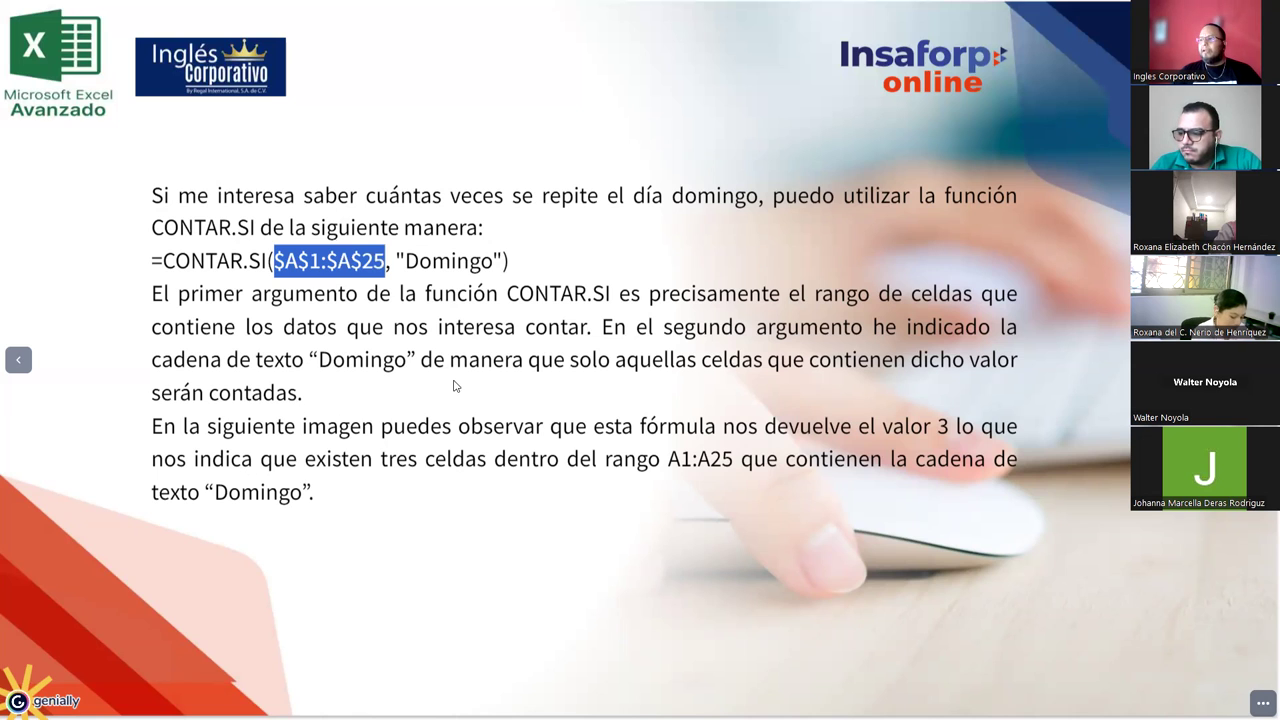
click(158, 306)
drag(158, 306, 329, 400)
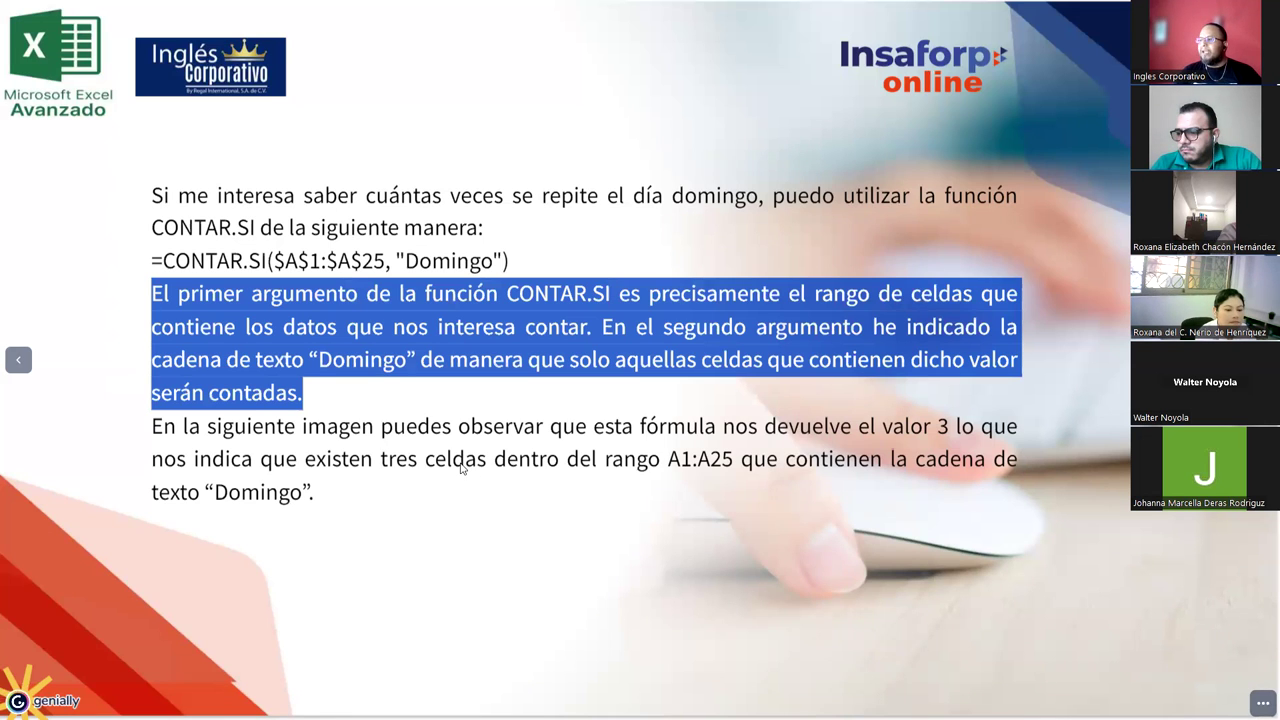
key(Right)
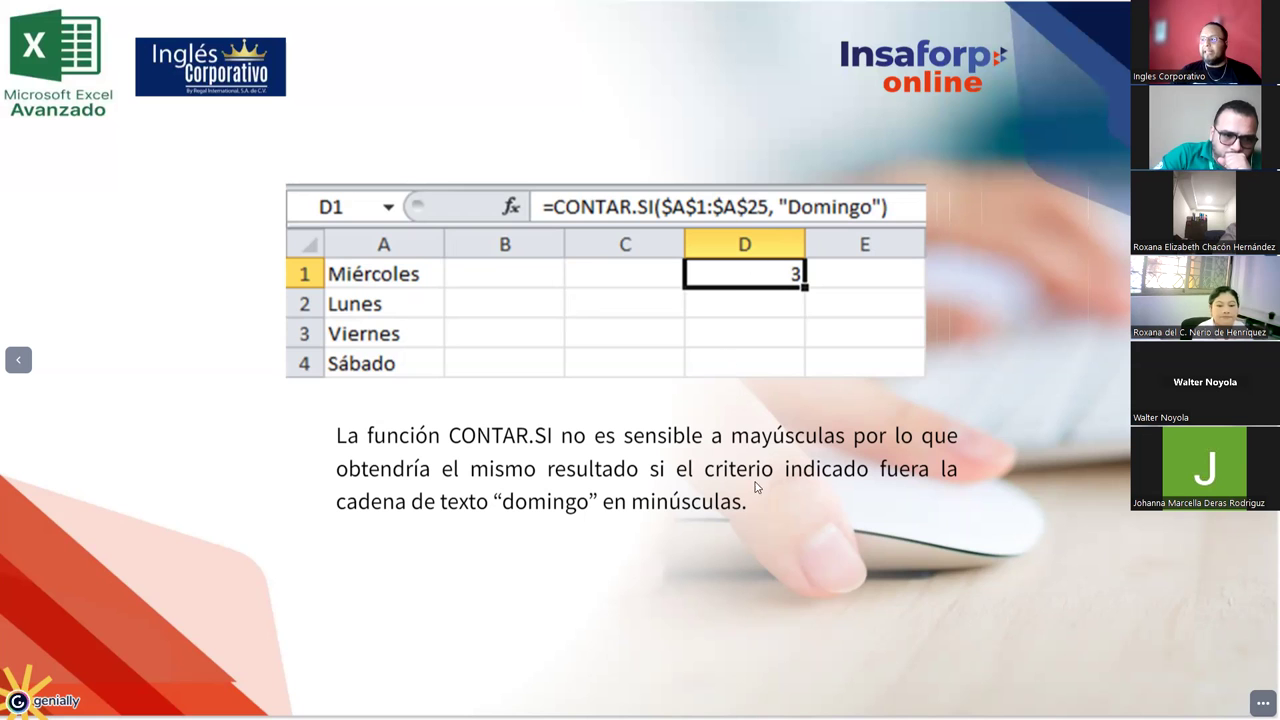
- Advance to the 'Contar las apariciones en una columna' slide and return to the Excel workbook
key(Right)
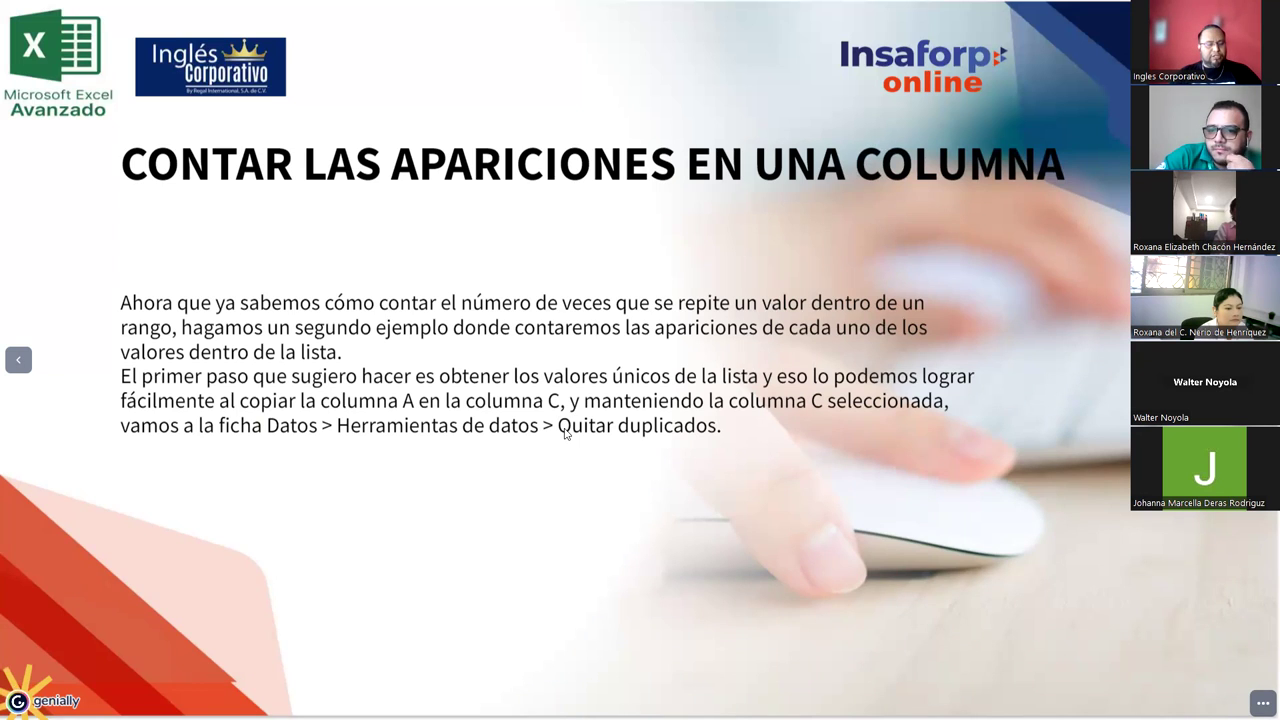
key(alt+Tab)
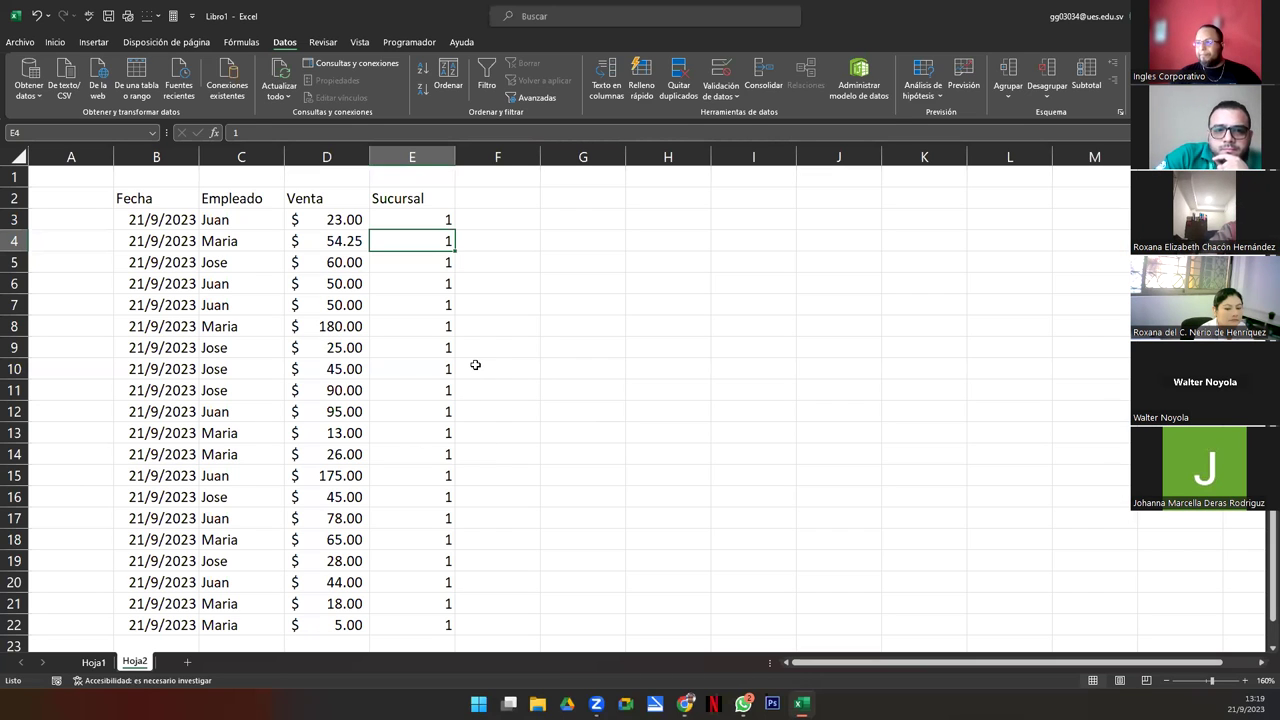
- Type the headers Empleado, Cantidad and Venta Total across H3, I3 and J3
click(634, 219)
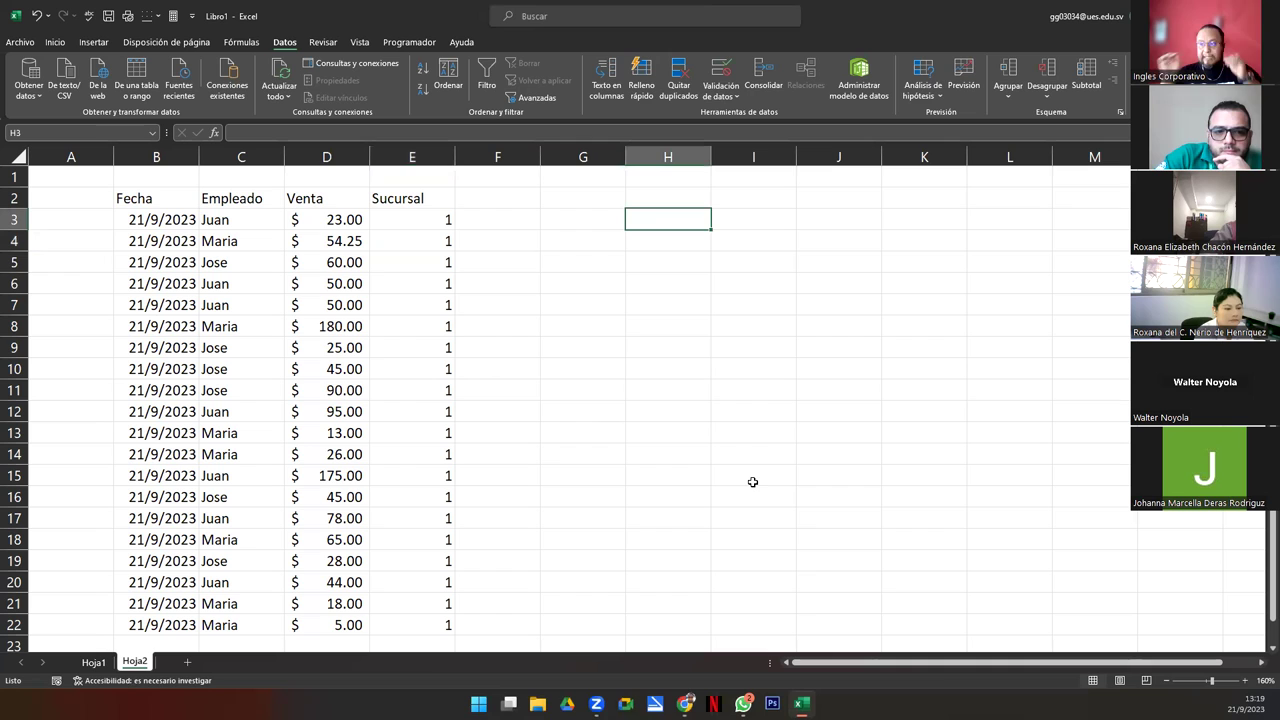
key(Left)
key(Right)
text(Empleado)
key(Tab)
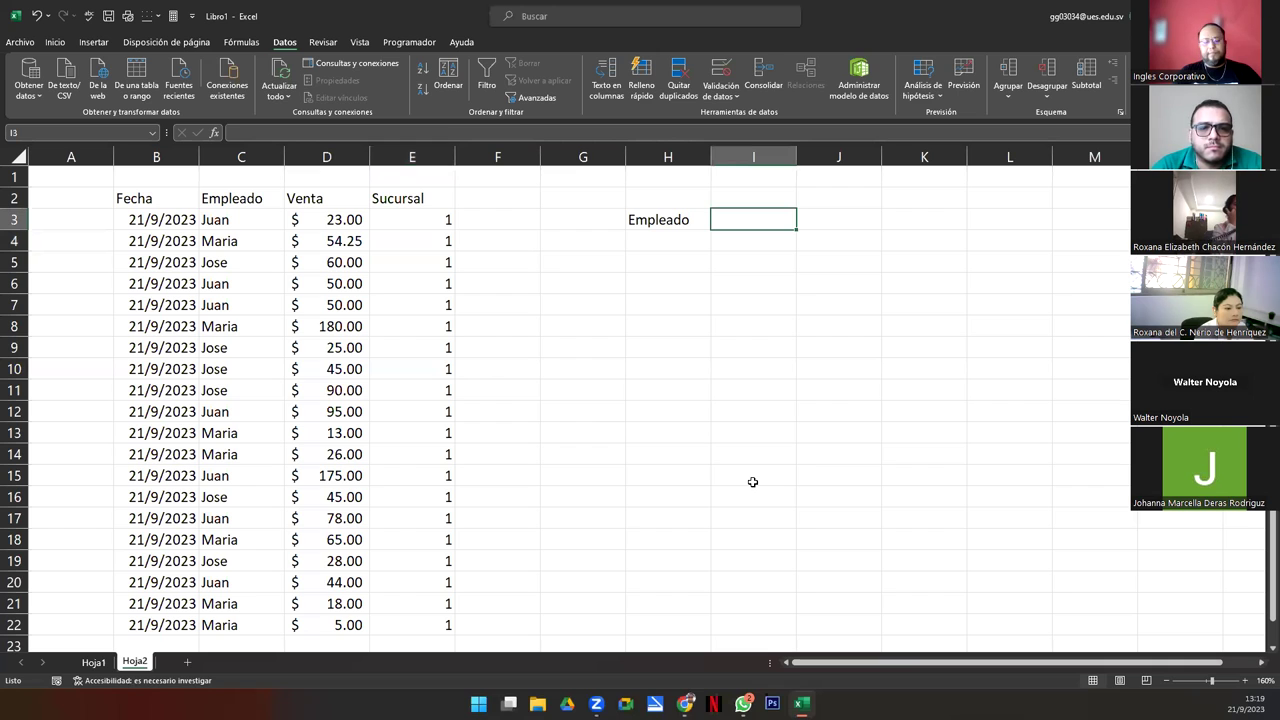
text(cant)
key(BackSpace)
key(BackSpace)
key(BackSpace)
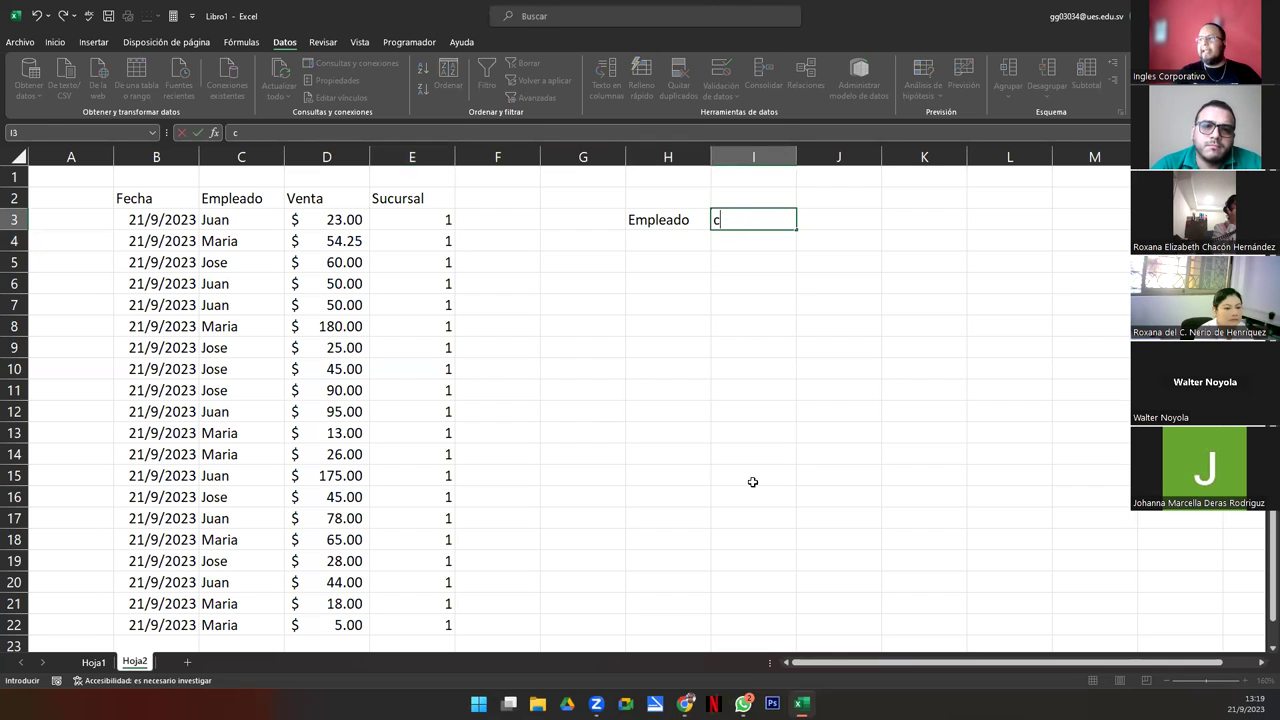
text(ntidad)
key(Tab)
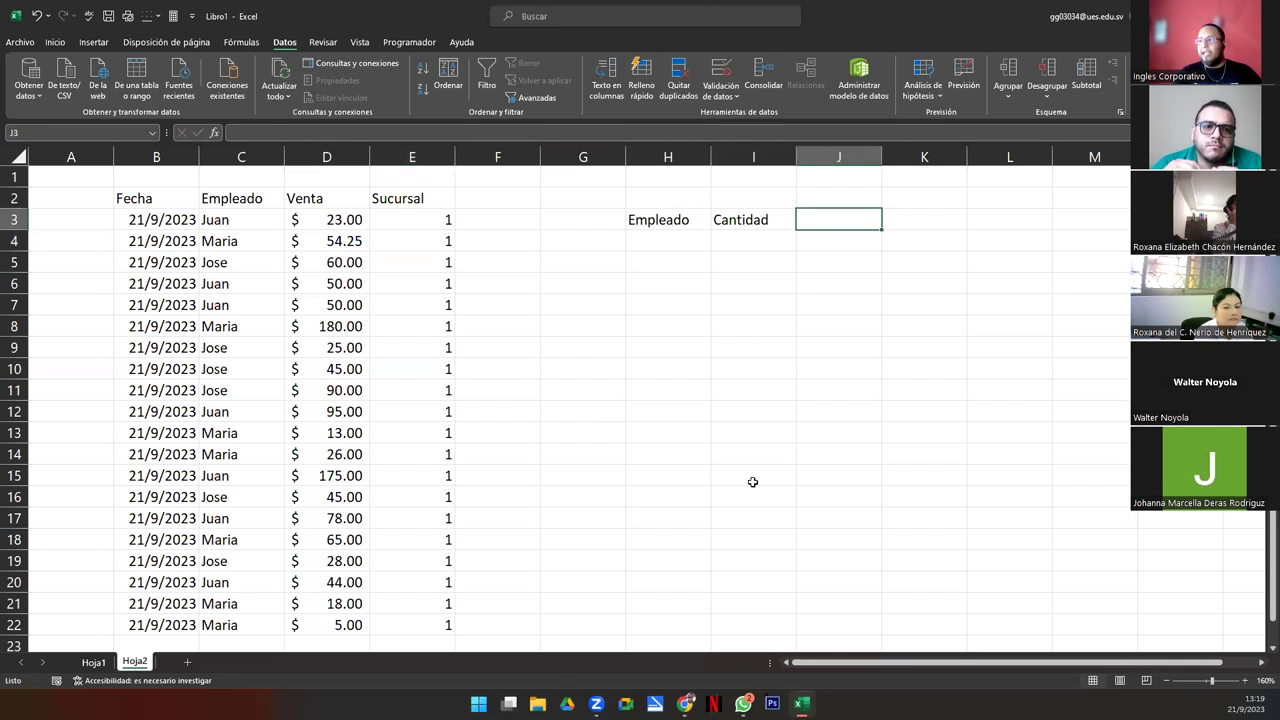
text(Venta Total)
key(Return)
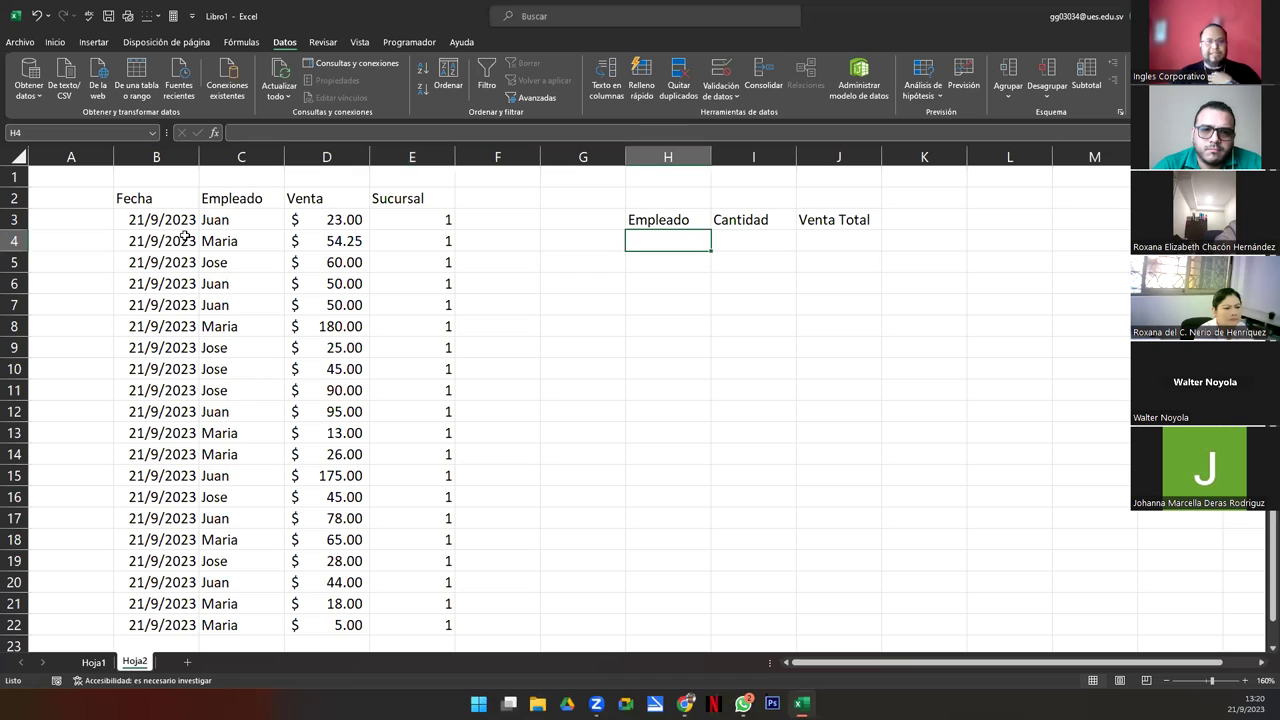
- Copy the employee names from C3:C22 and paste them into G4:G23
drag(230, 221, 241, 628)
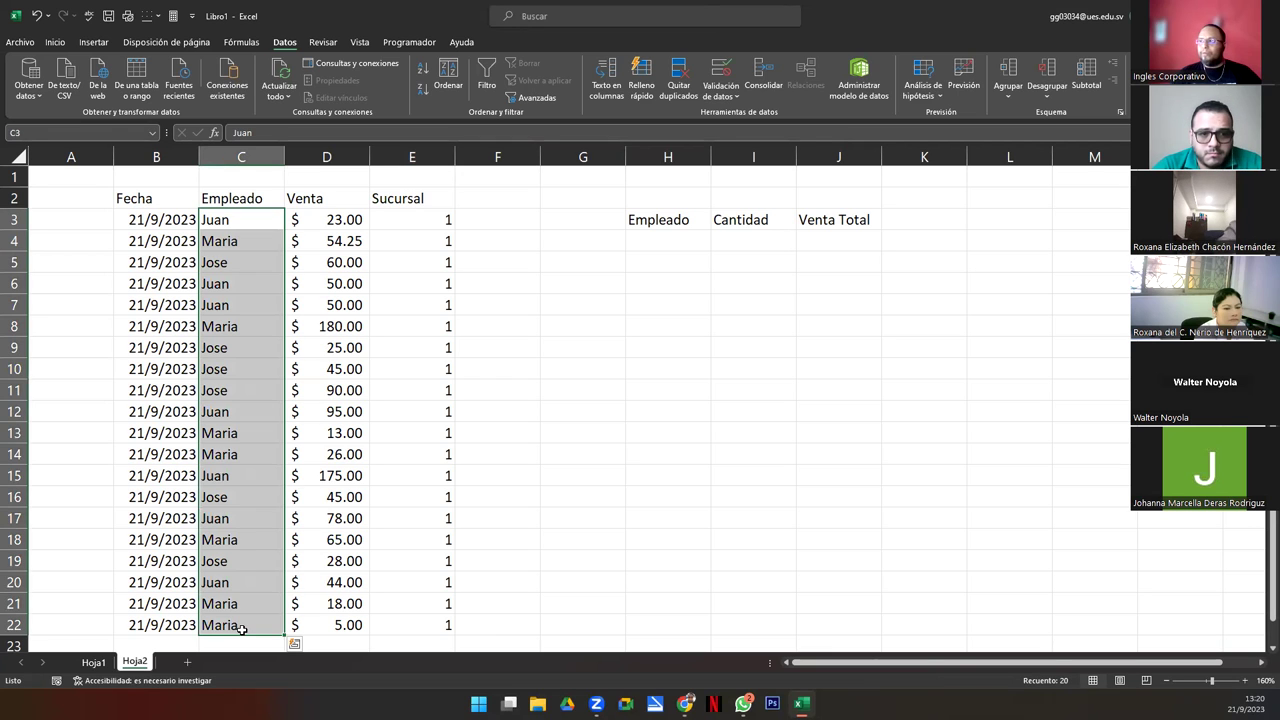
key(ctrl+c)
click(650, 237)
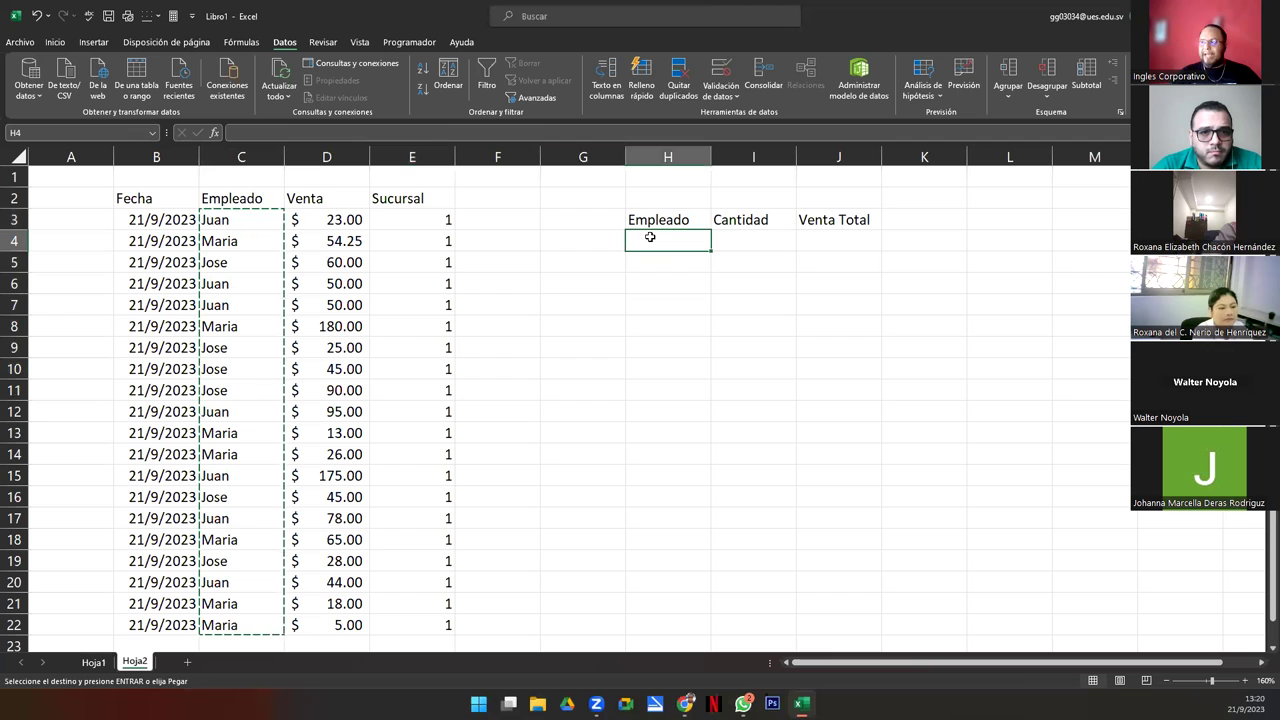
click(568, 238)
key(ctrl+v)
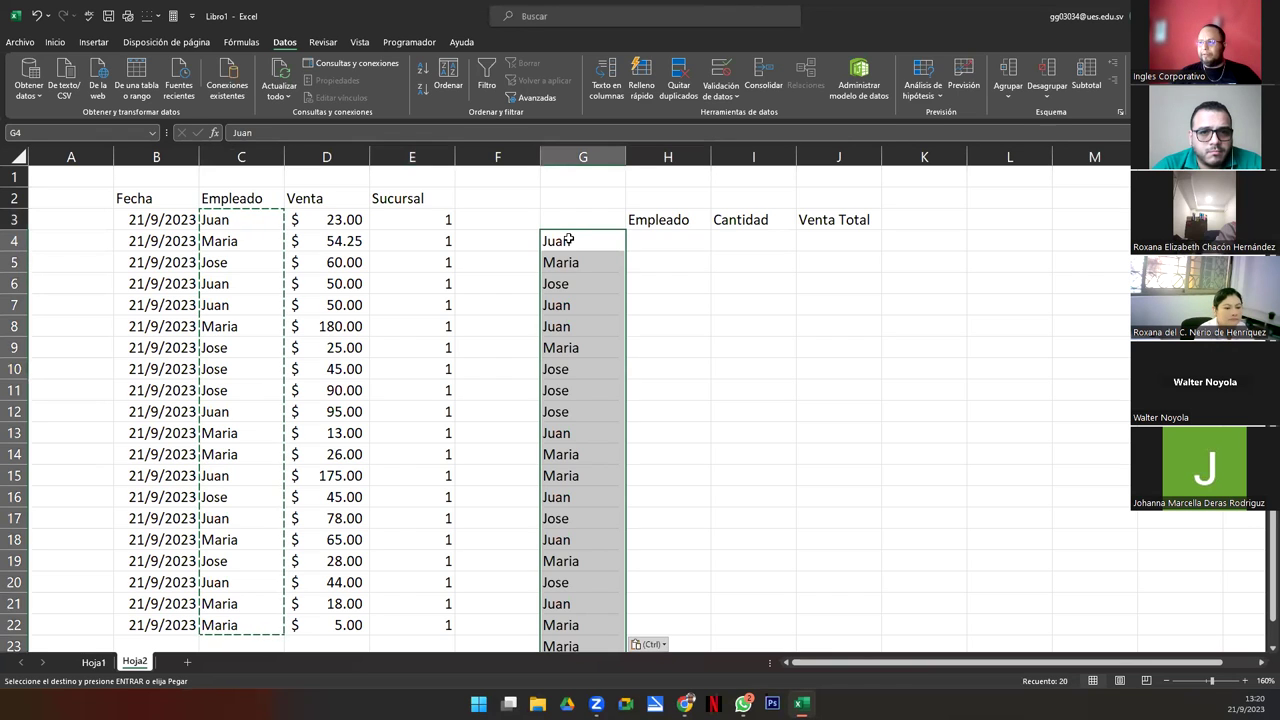
click(1266, 648)
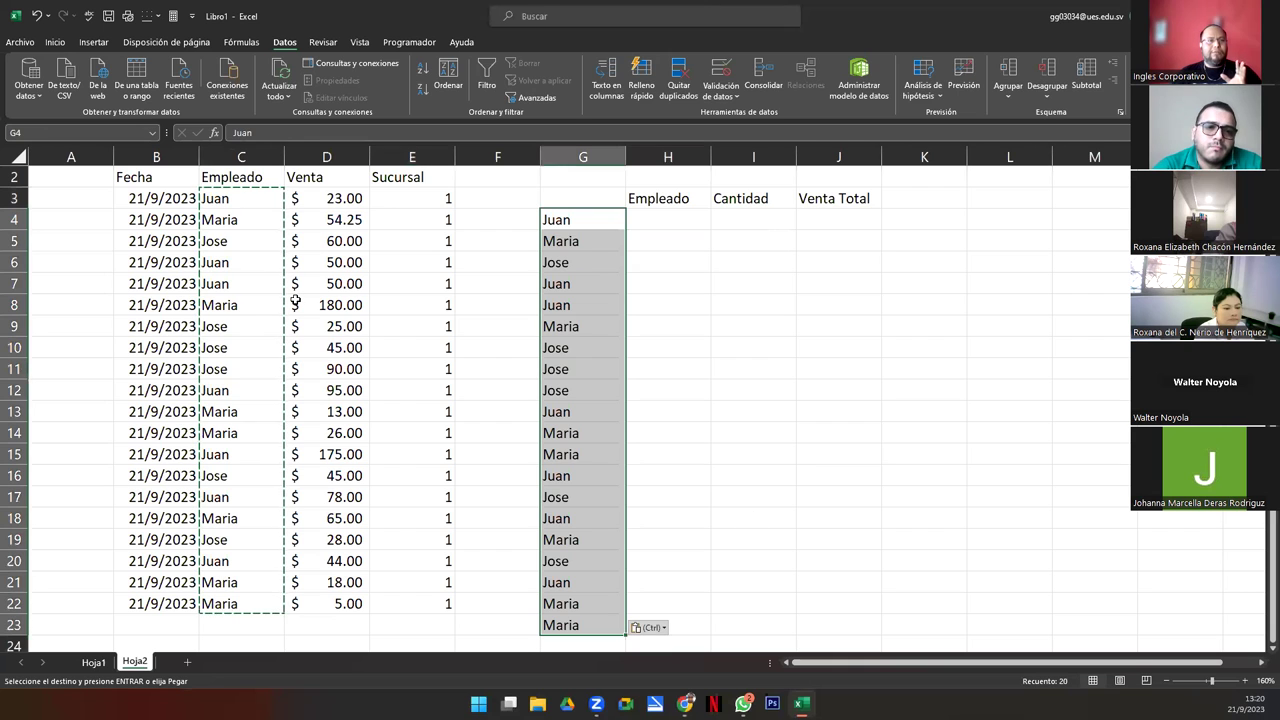
click(250, 222)
mouse_move(156, 177)
mouse_down()
mouse_move(420, 205)
mouse_move(423, 545)
mouse_move(440, 604)
mouse_up()
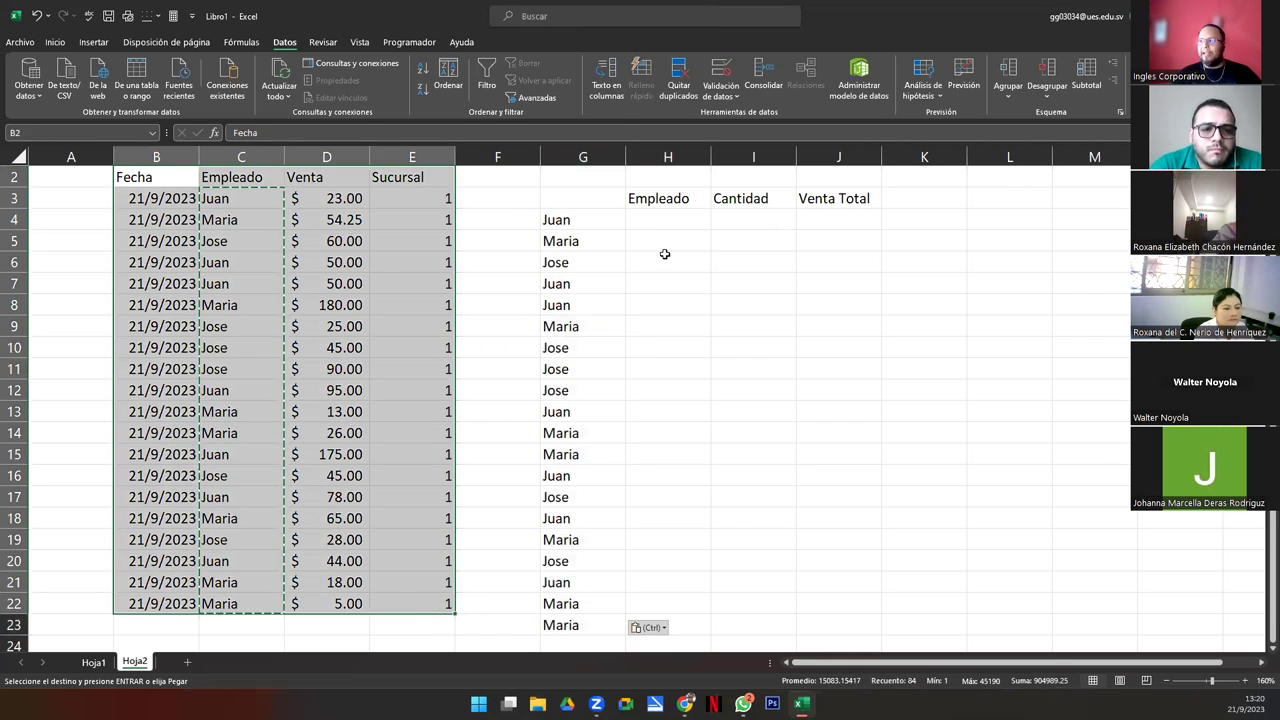
drag(578, 220, 582, 622)
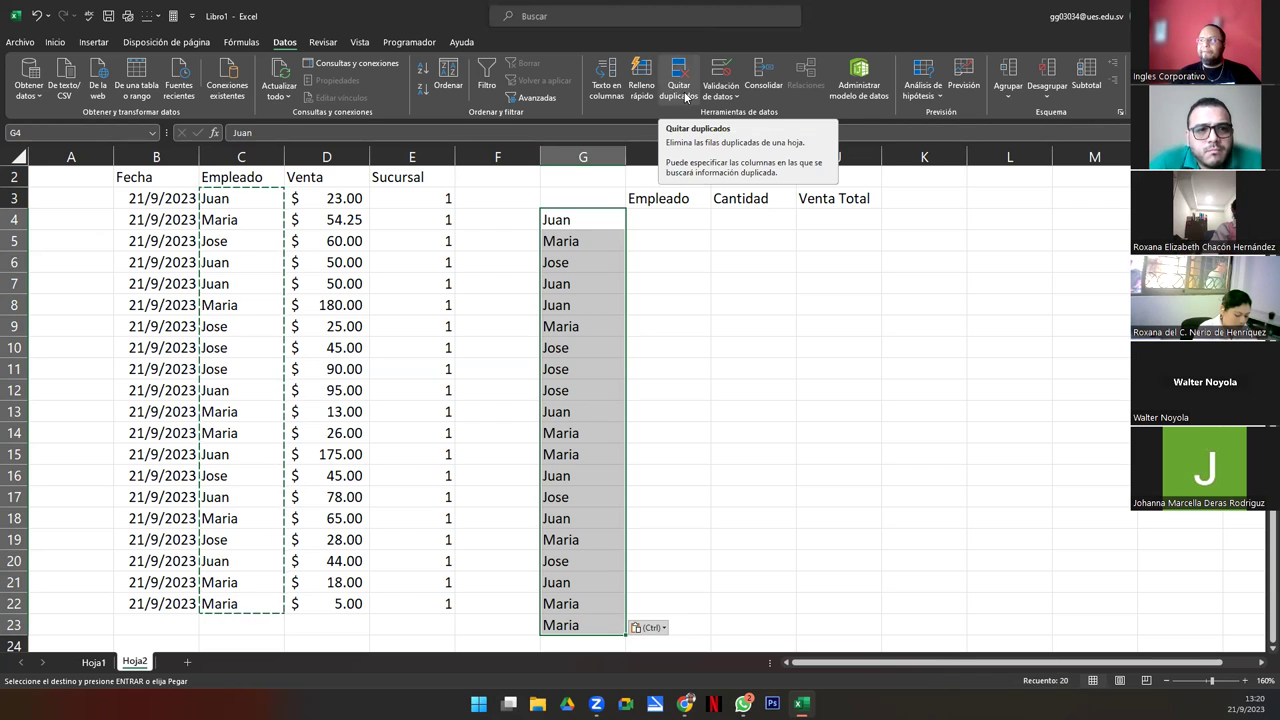
- Remove duplicates from the current selection only, with Columna G checked, leaving Juan, Maria and Jose
click(684, 91)
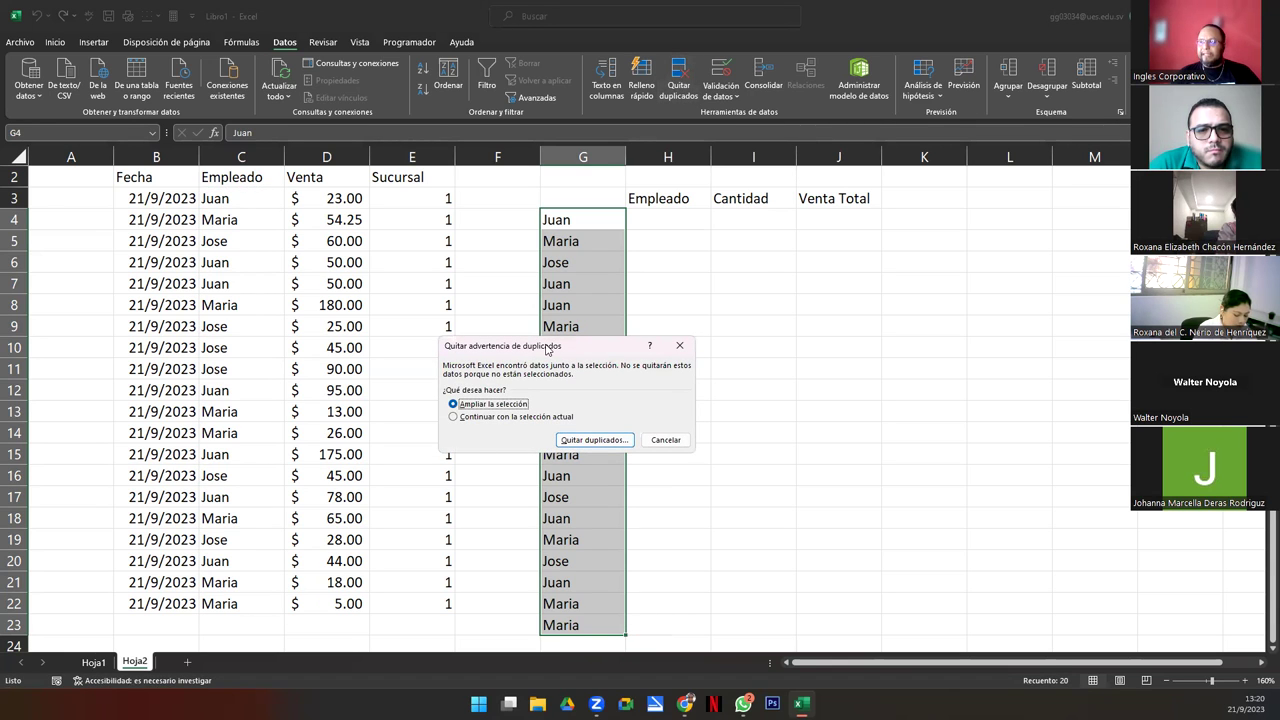
drag(546, 348, 756, 243)
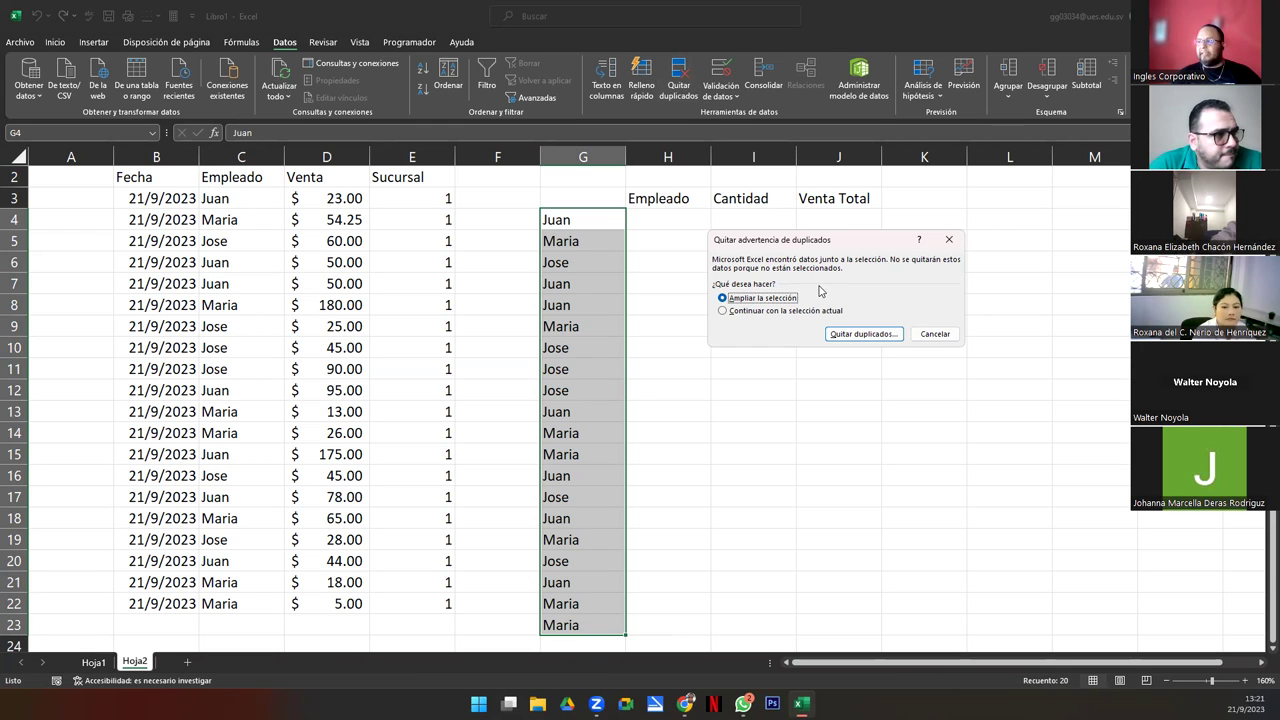
click(722, 311)
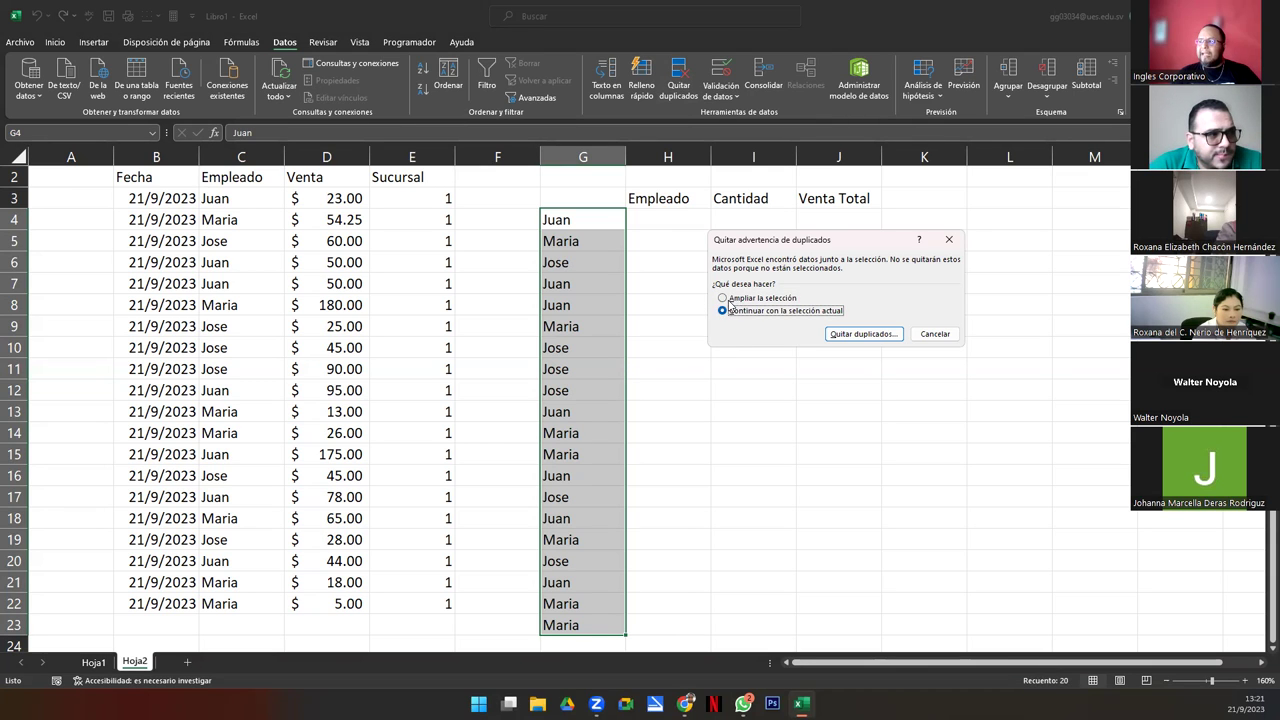
click(724, 299)
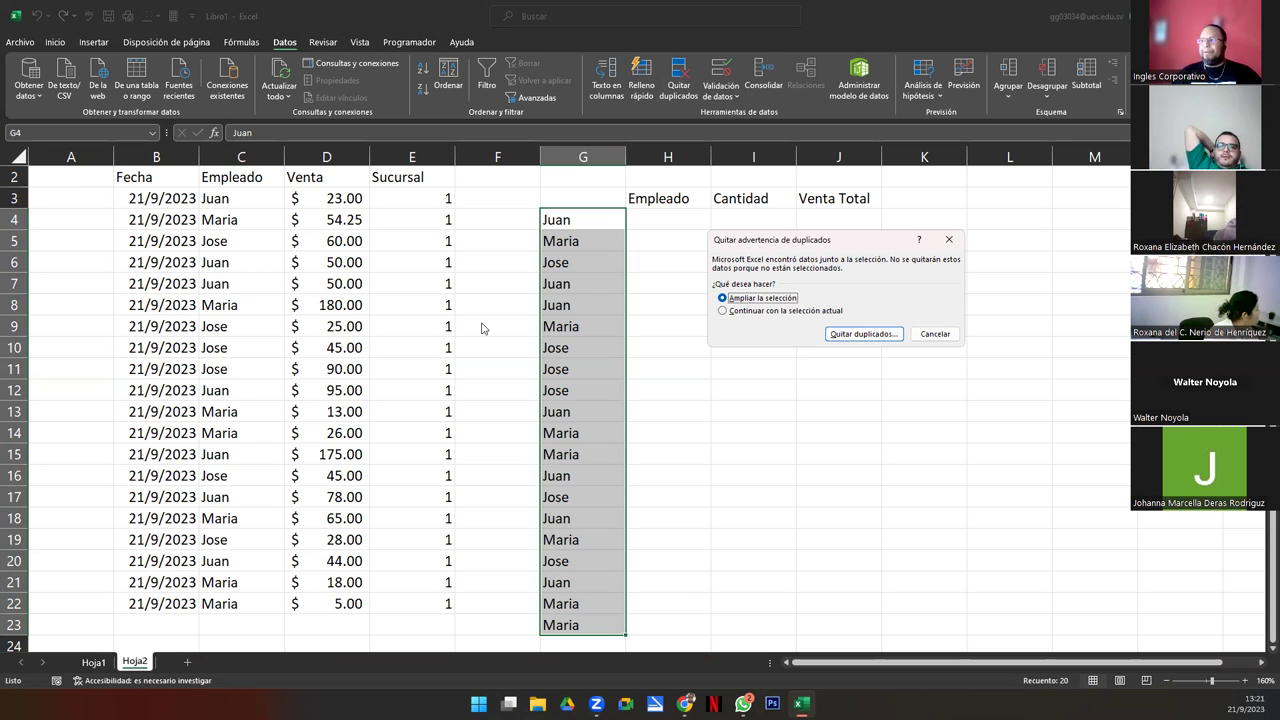
click(770, 311)
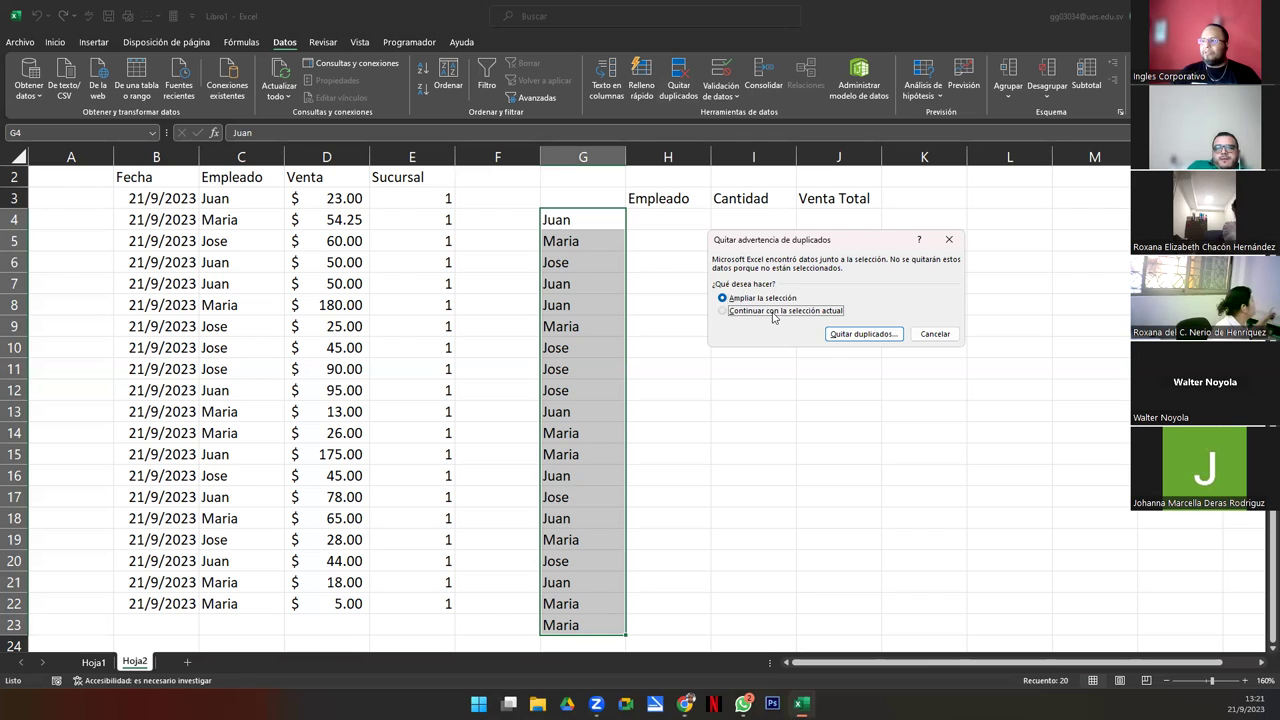
click(866, 334)
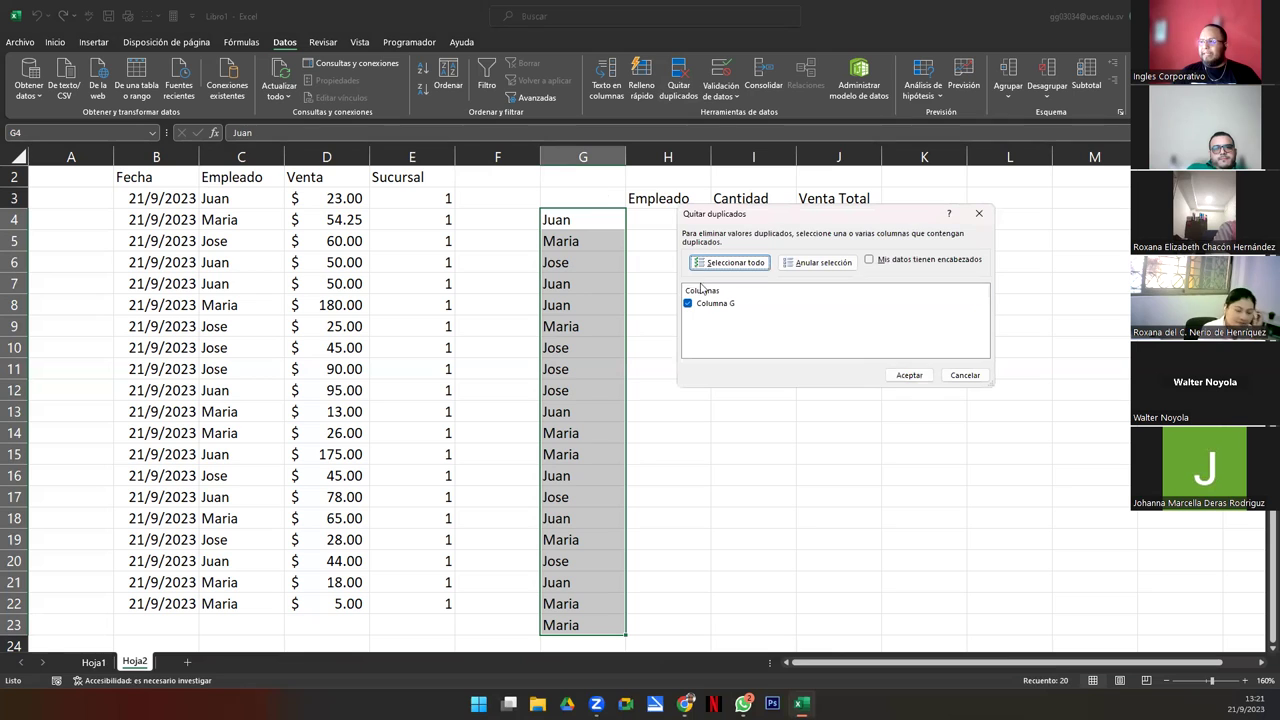
click(708, 307)
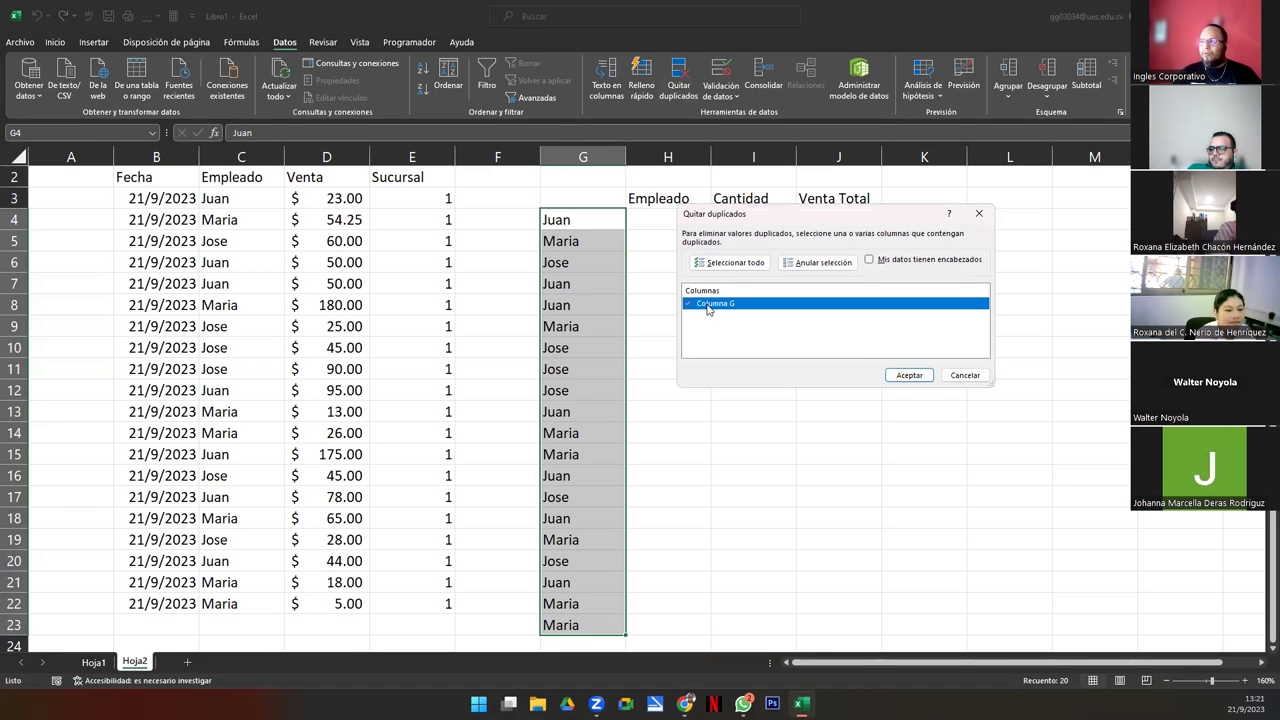
click(910, 376)
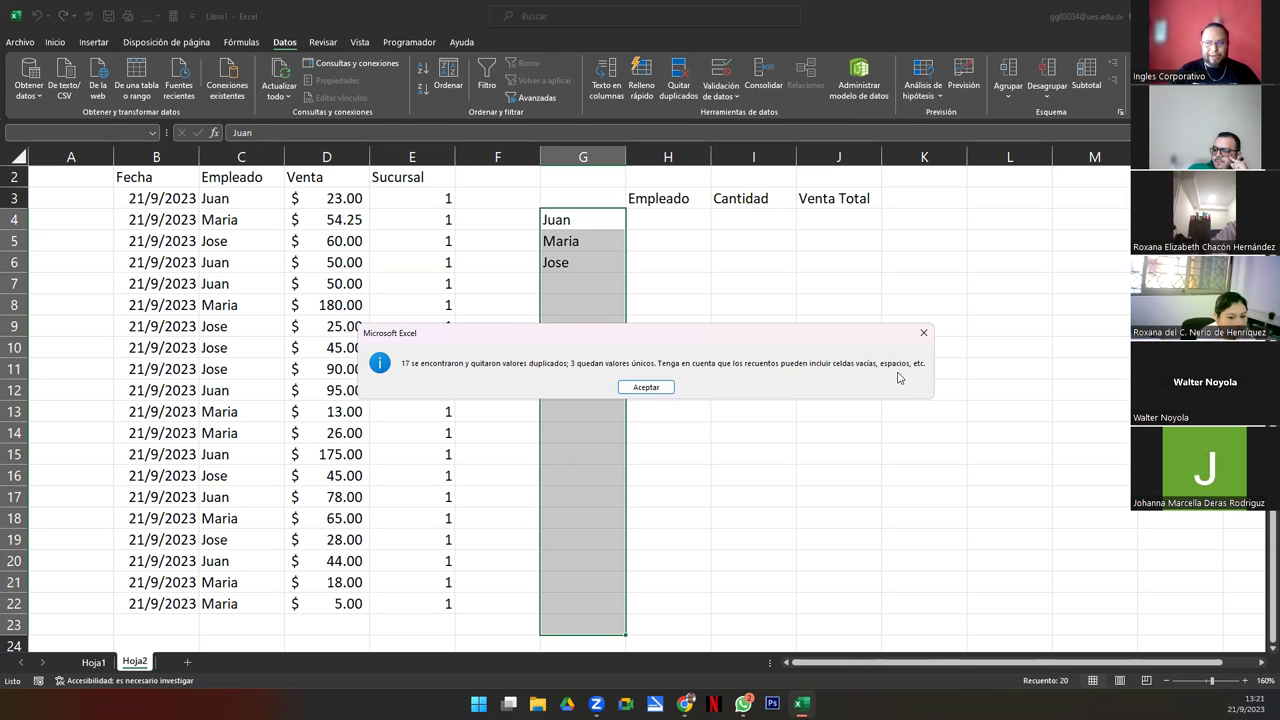
- Apply All Borders to the summary table H3:J6
click(645, 387)
click(595, 300)
drag(570, 218, 569, 272)
mouse_move(586, 220)
mouse_down()
mouse_move(599, 278)
mouse_move(665, 260)
mouse_up()
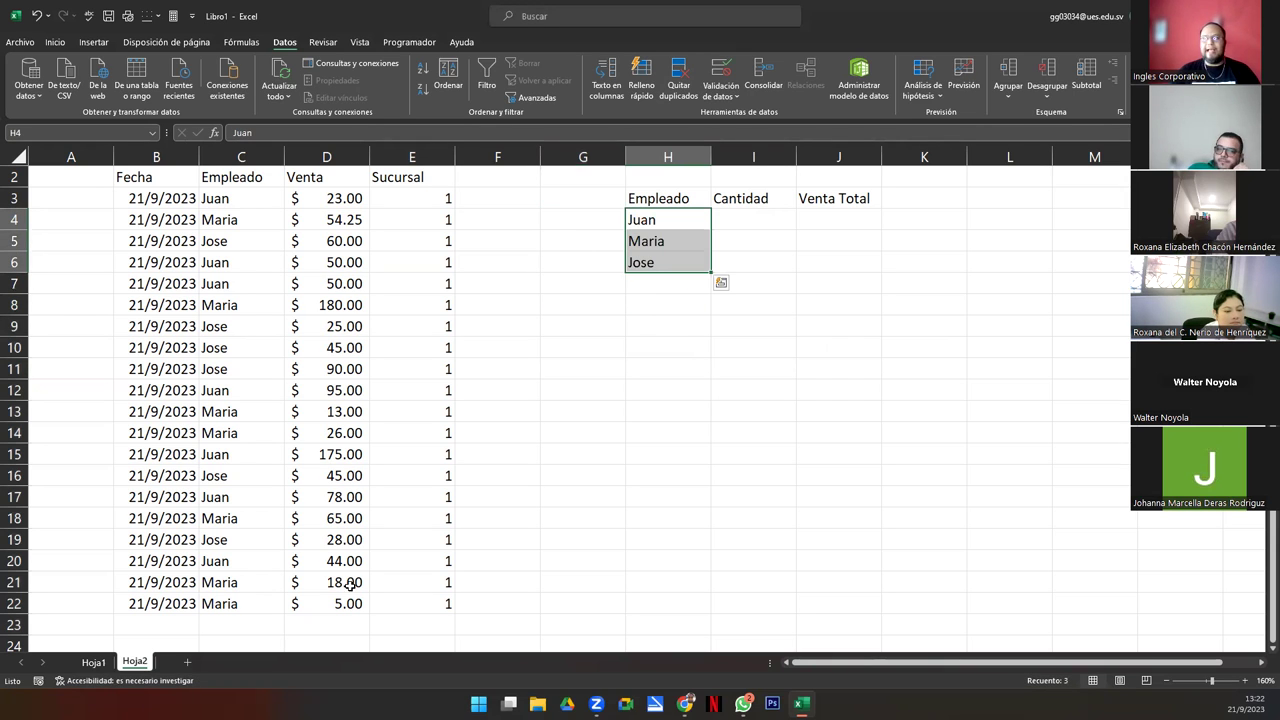
mouse_move(661, 195)
mouse_down()
mouse_move(810, 229)
mouse_move(831, 263)
mouse_up()
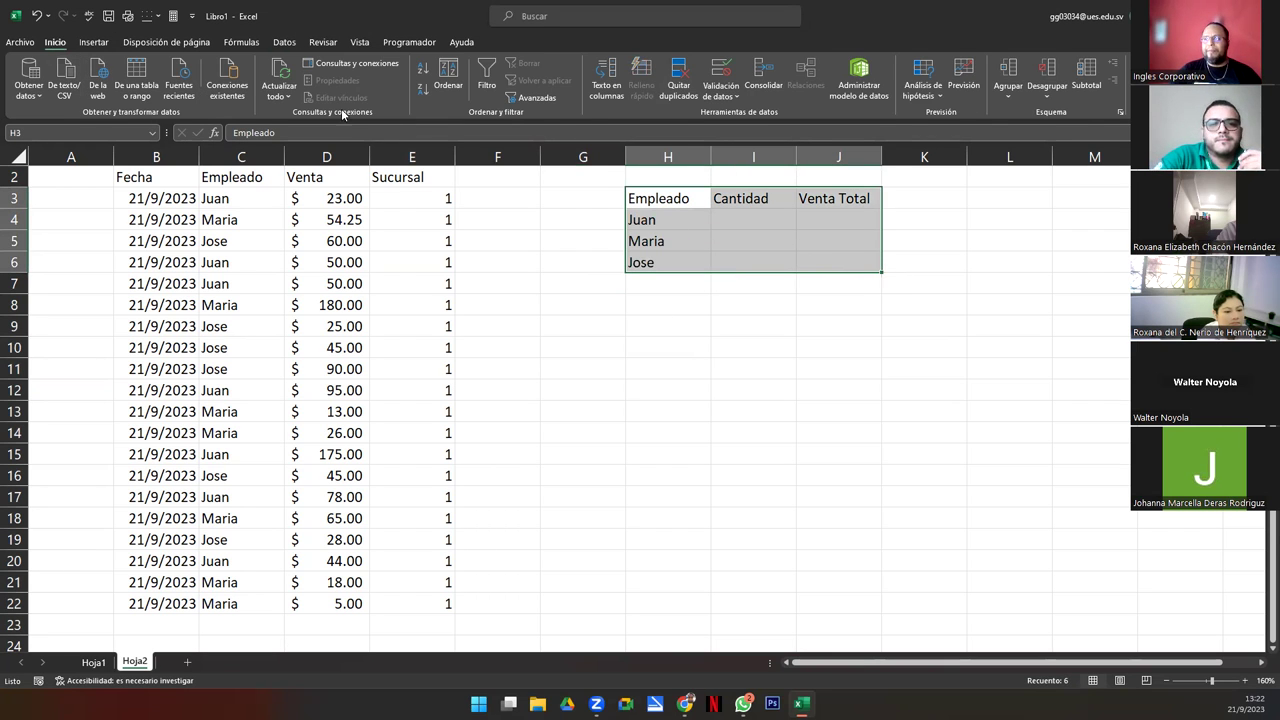
click(55, 43)
click(201, 89)
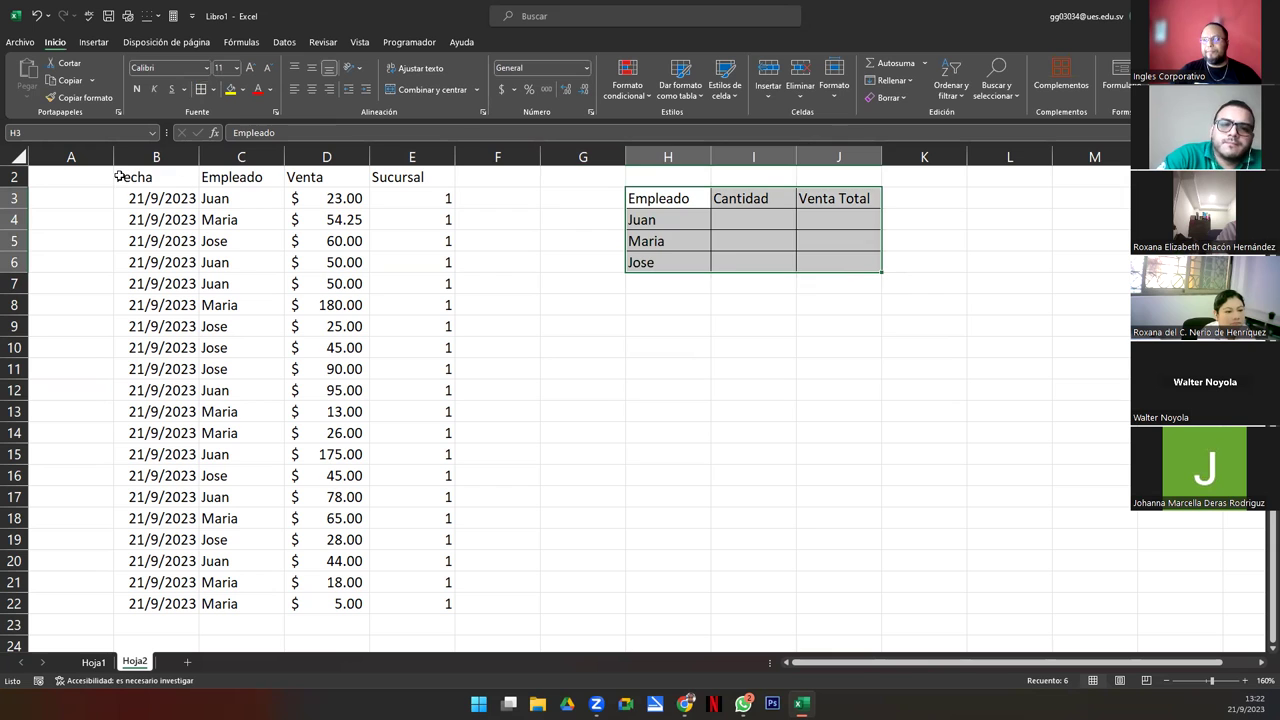
- Apply All Borders to the sales data table B2:E22
drag(178, 184, 414, 602)
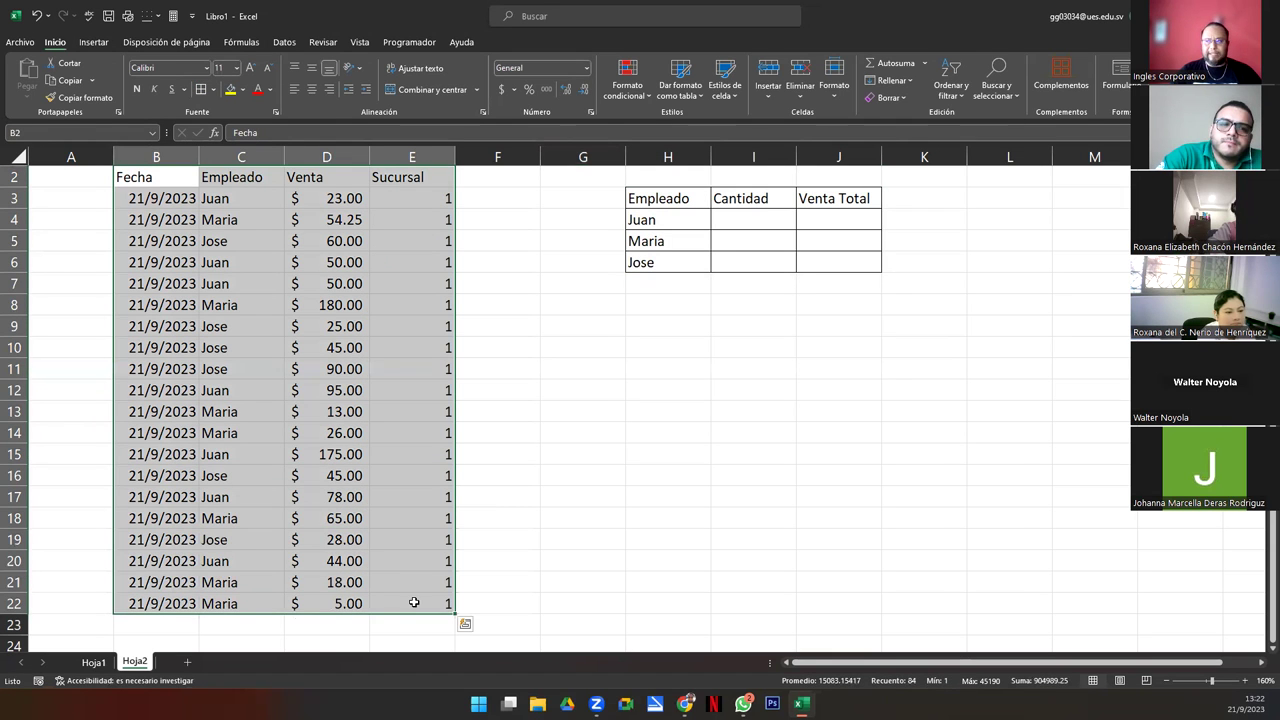
click(465, 624)
click(635, 328)
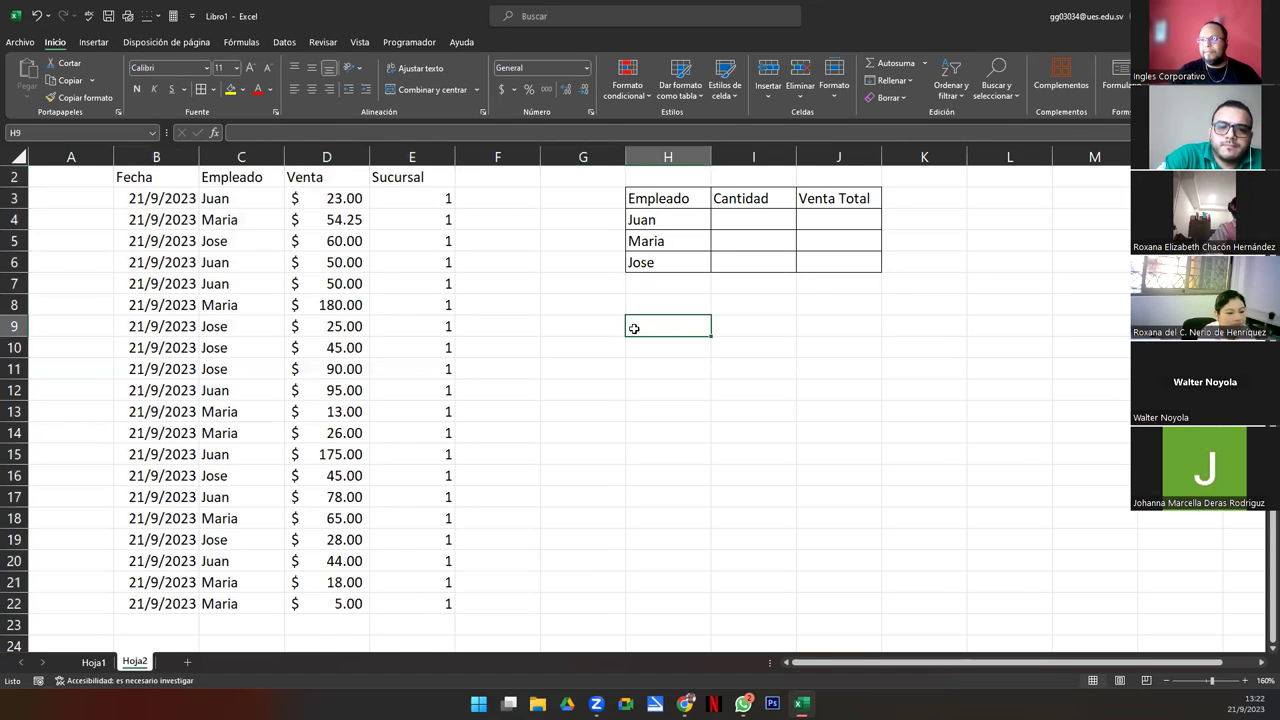
drag(133, 177, 400, 600)
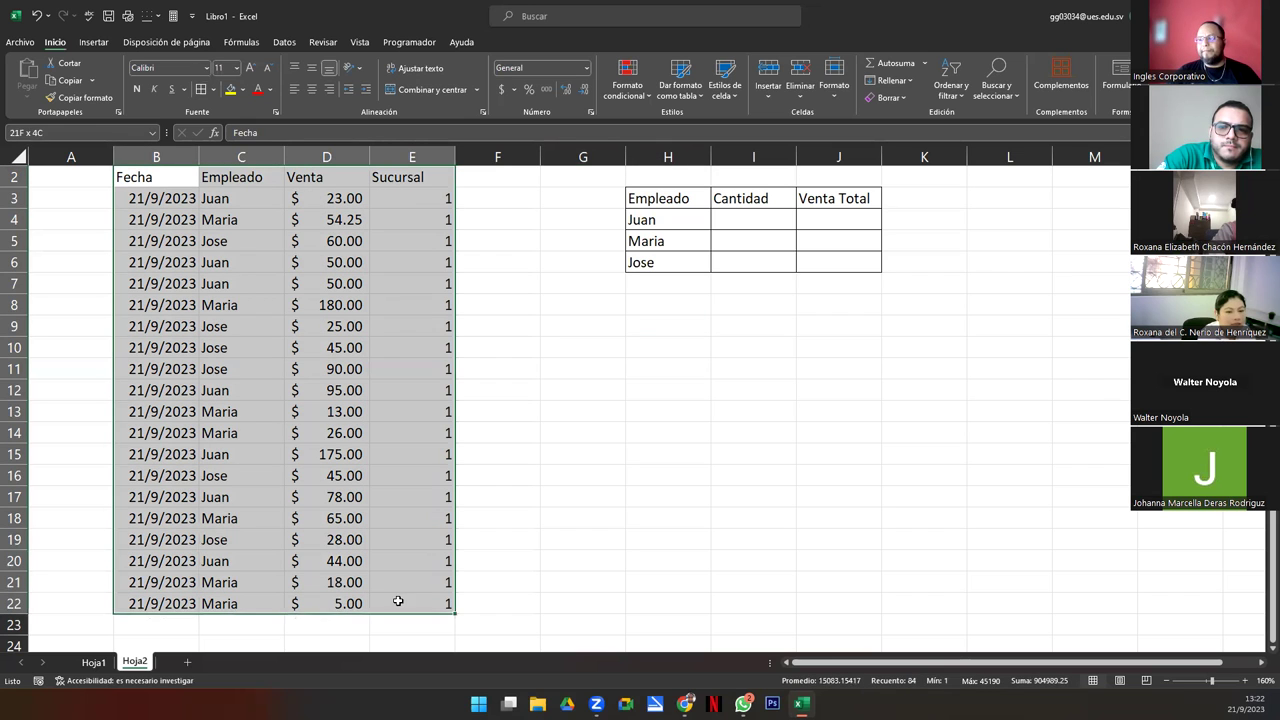
click(198, 90)
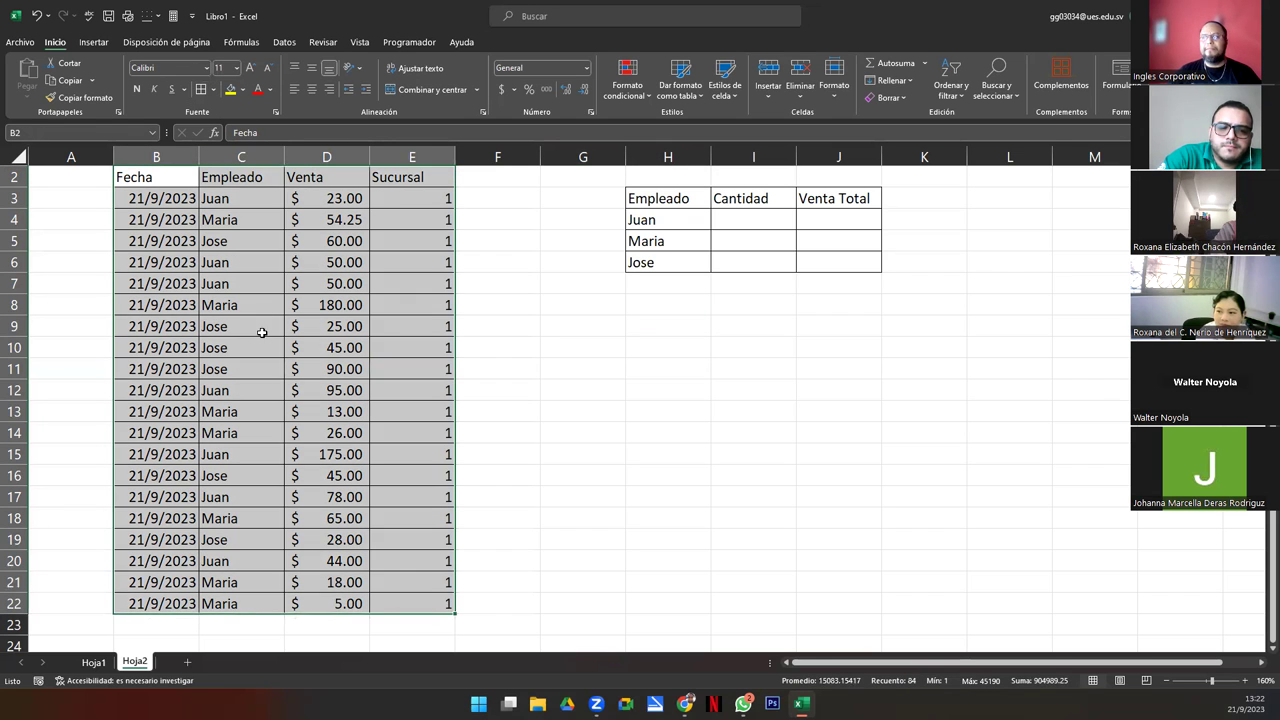
click(260, 333)
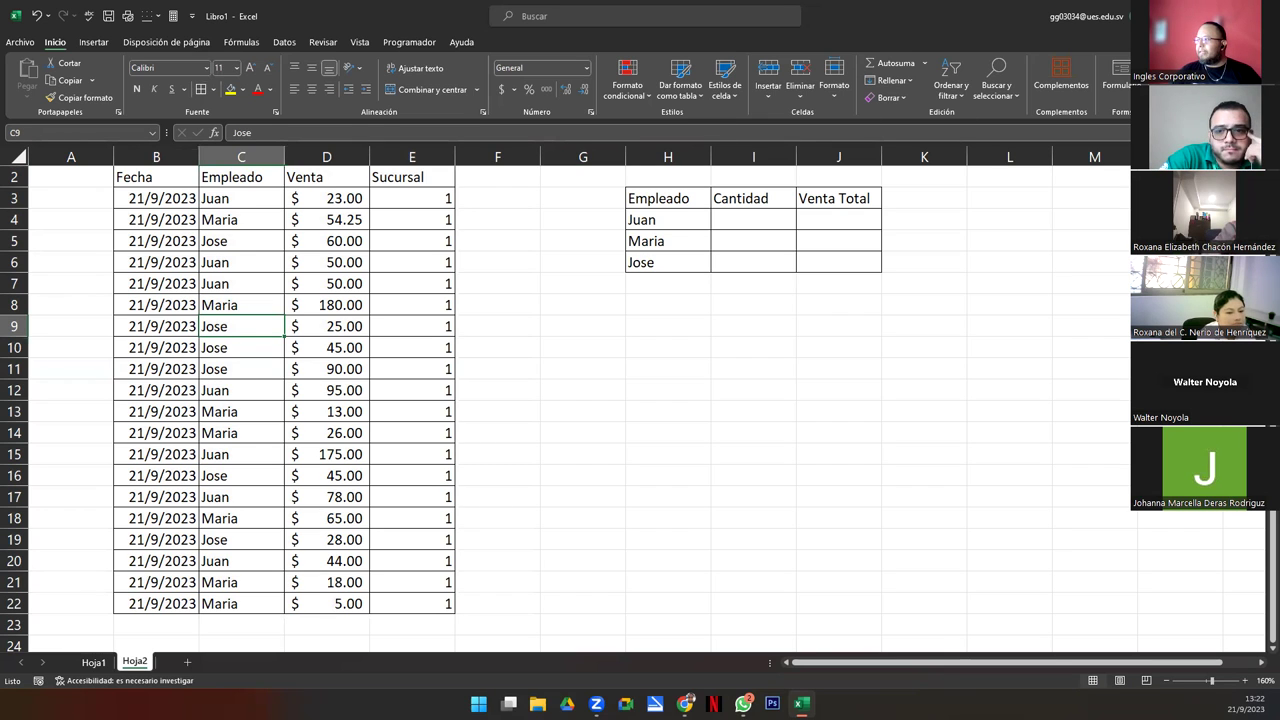
scroll(1059, 211, up, 1)
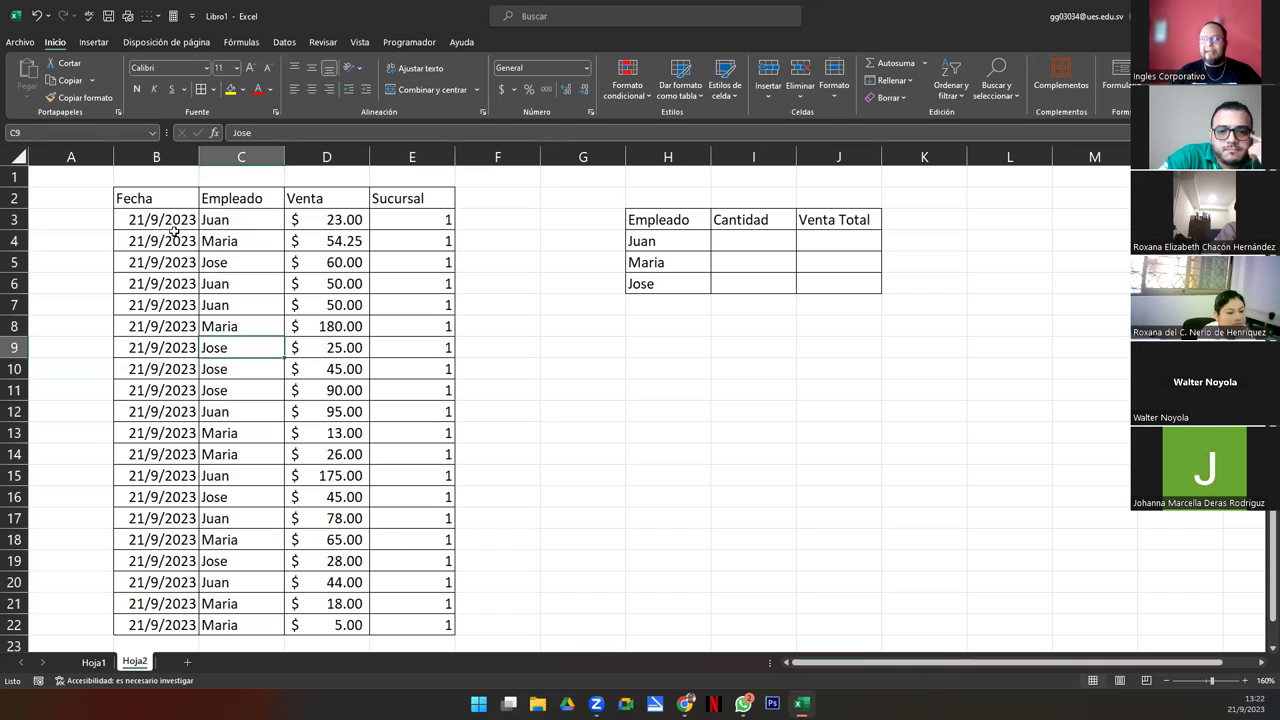
drag(160, 198, 405, 629)
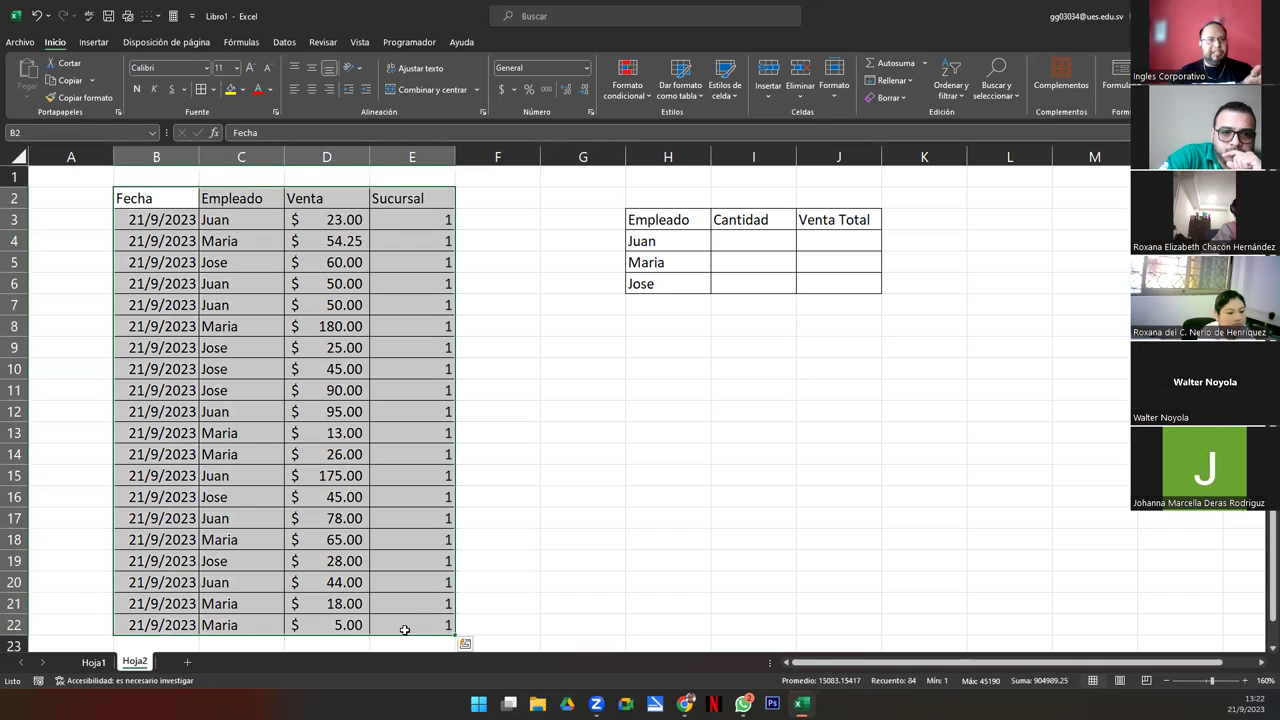
- Fill the Juan, Maria and Jose cells in H4:H6 with yellow
drag(660, 220, 680, 283)
drag(663, 240, 677, 283)
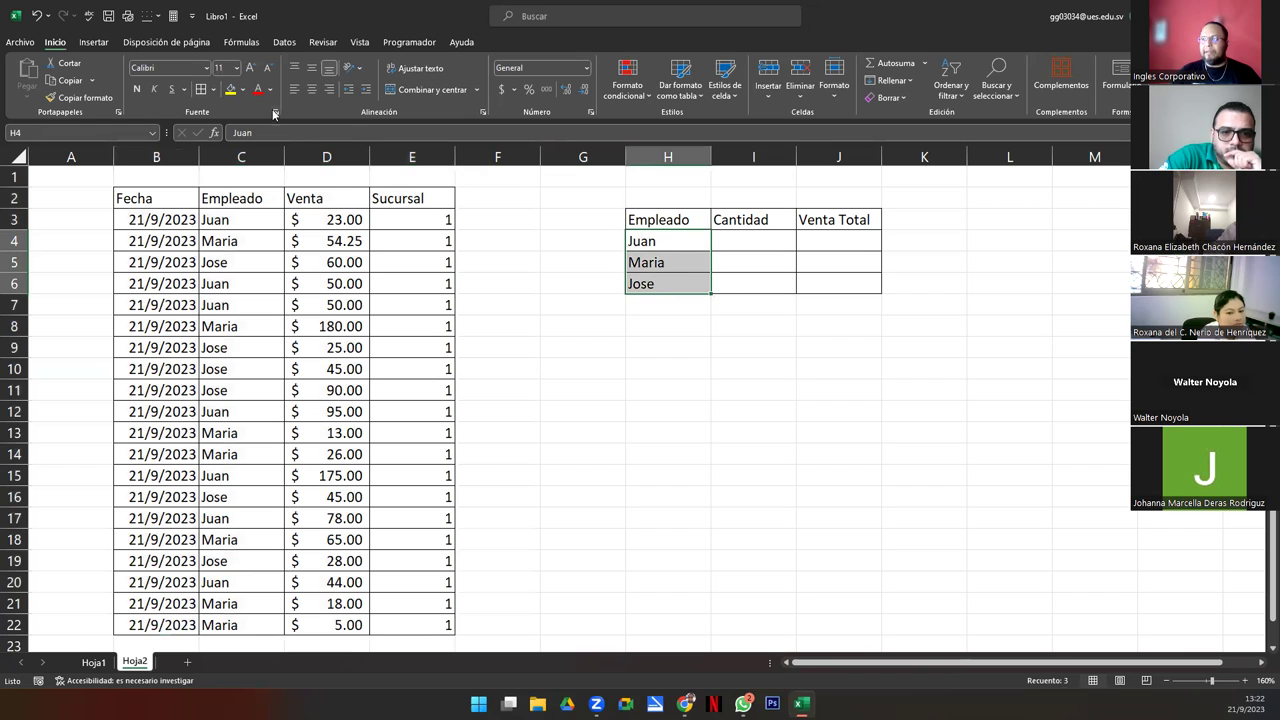
click(230, 89)
click(583, 432)
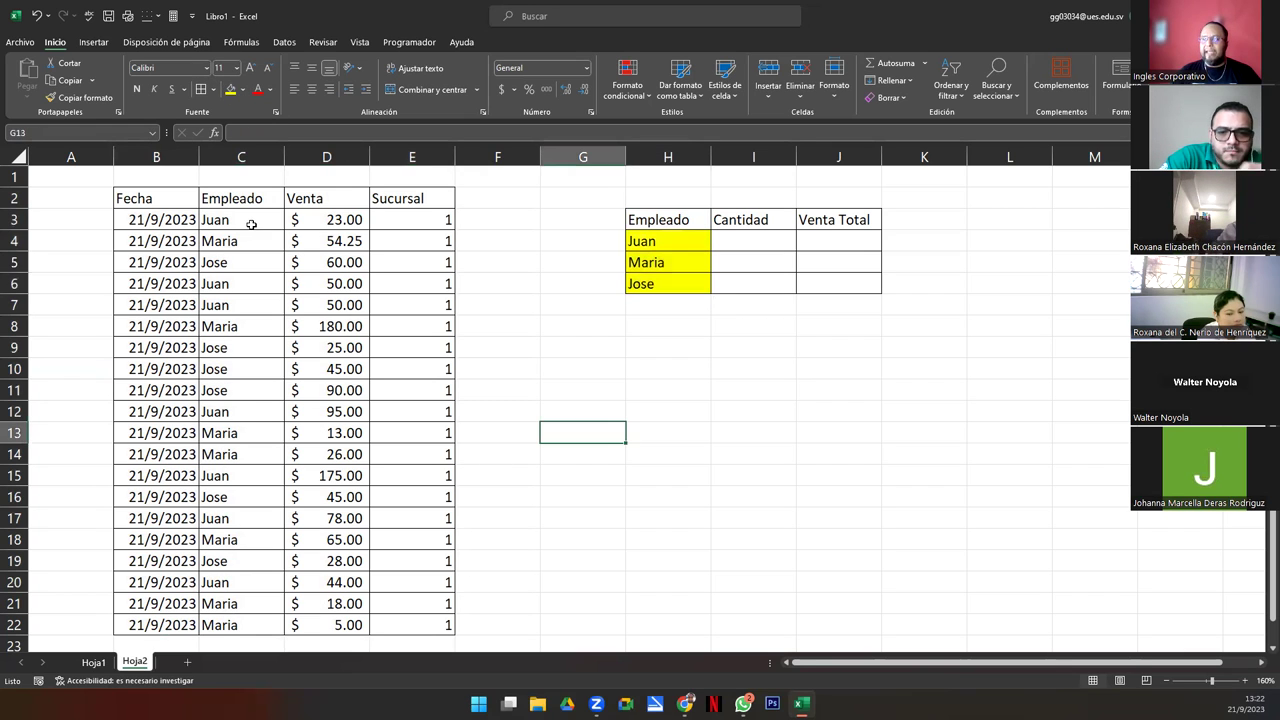
- Review the Empleado ranges and select I4 for Juan's count formula
drag(251, 224, 262, 622)
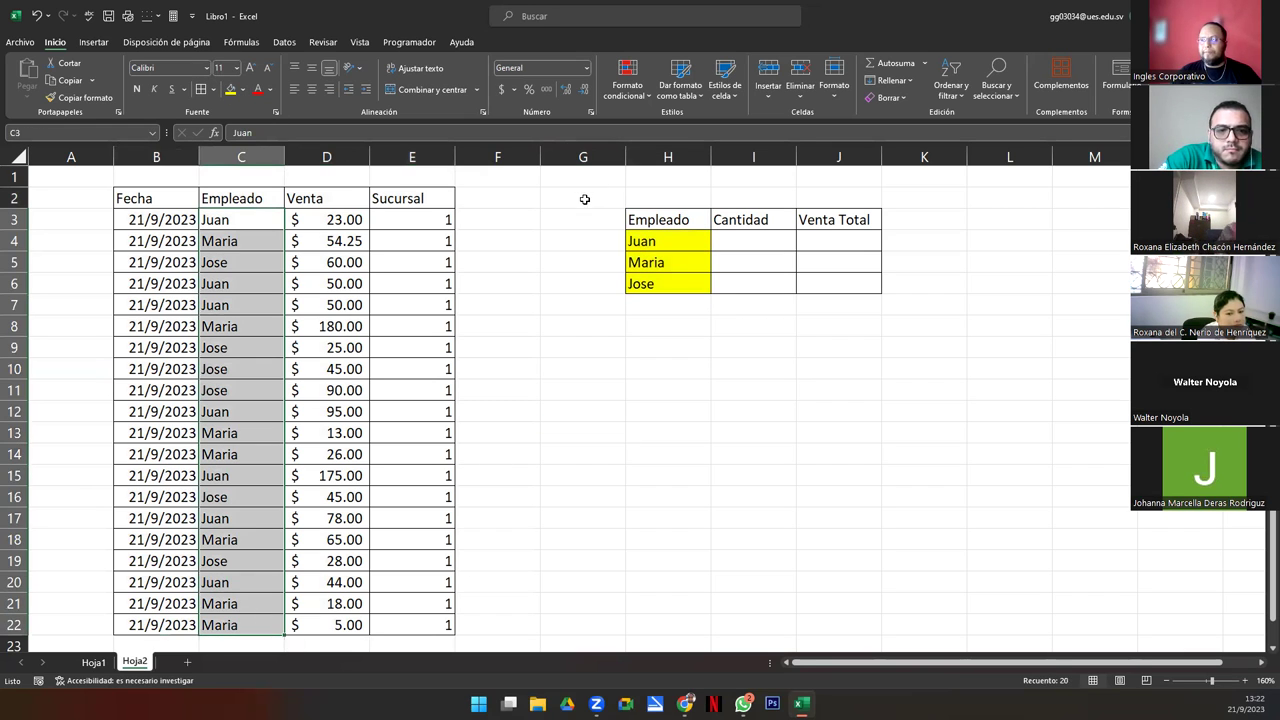
drag(663, 241, 667, 284)
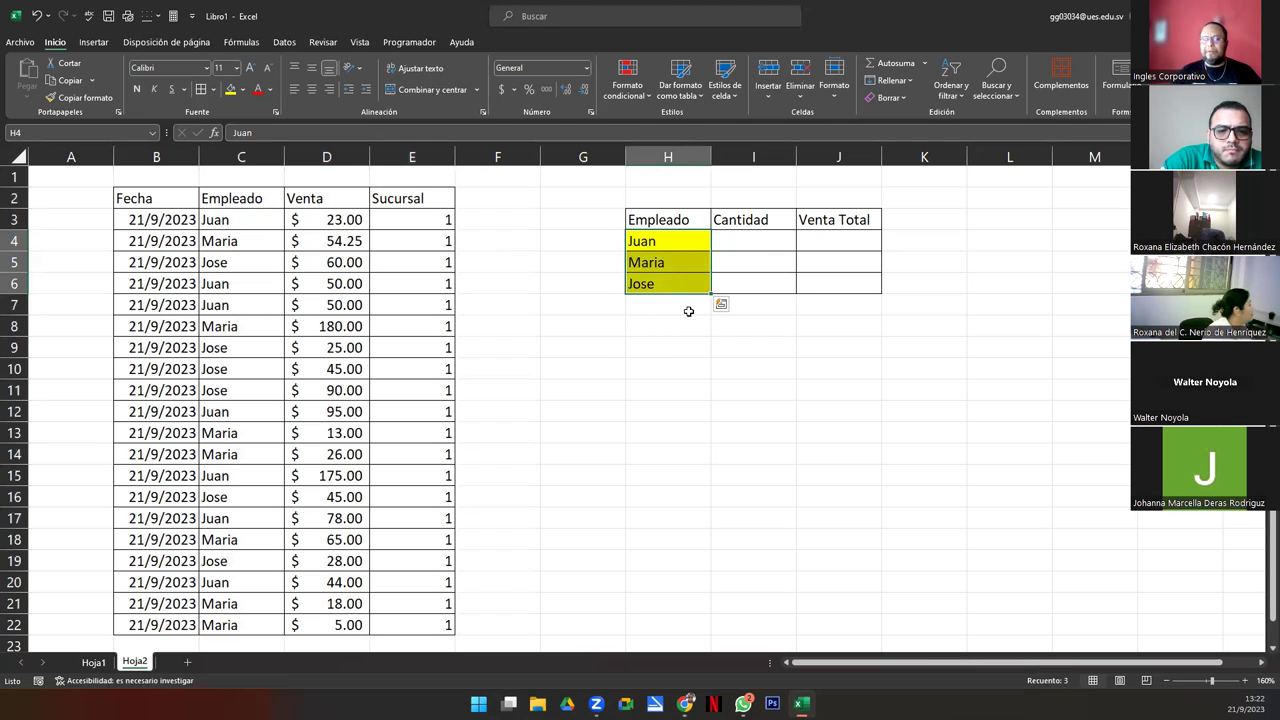
click(760, 246)
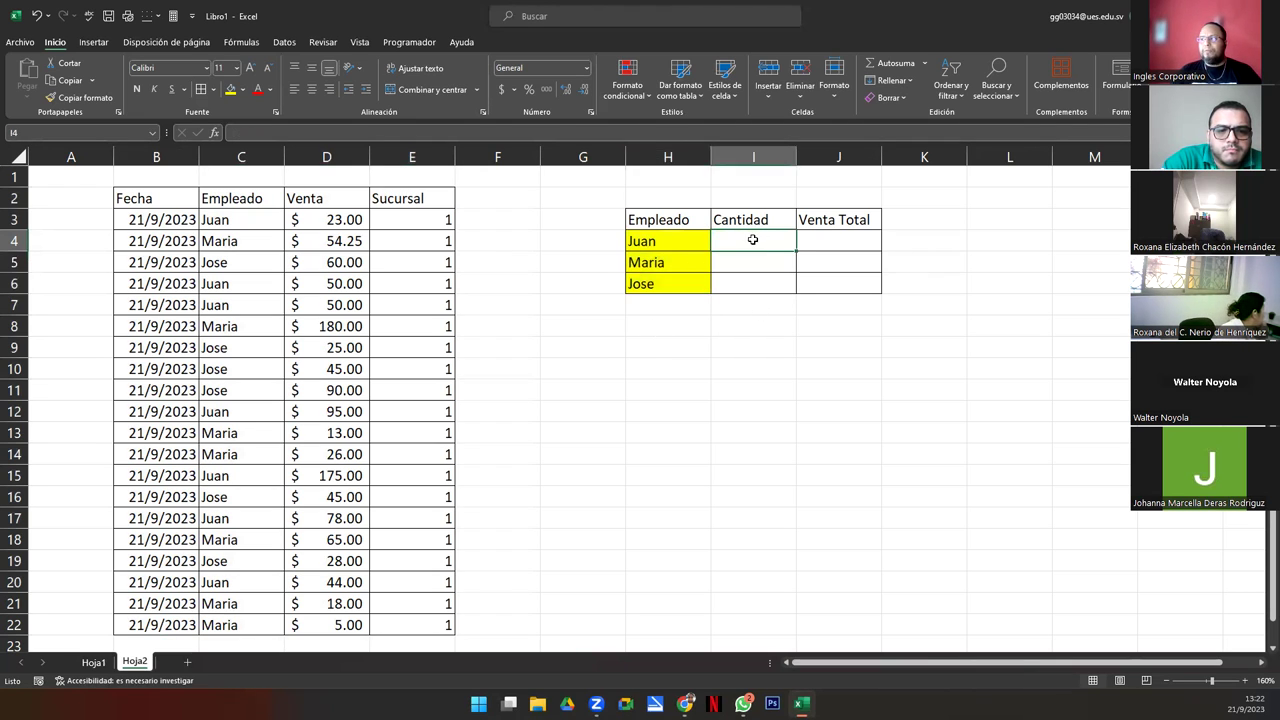
drag(752, 240, 751, 278)
click(636, 246)
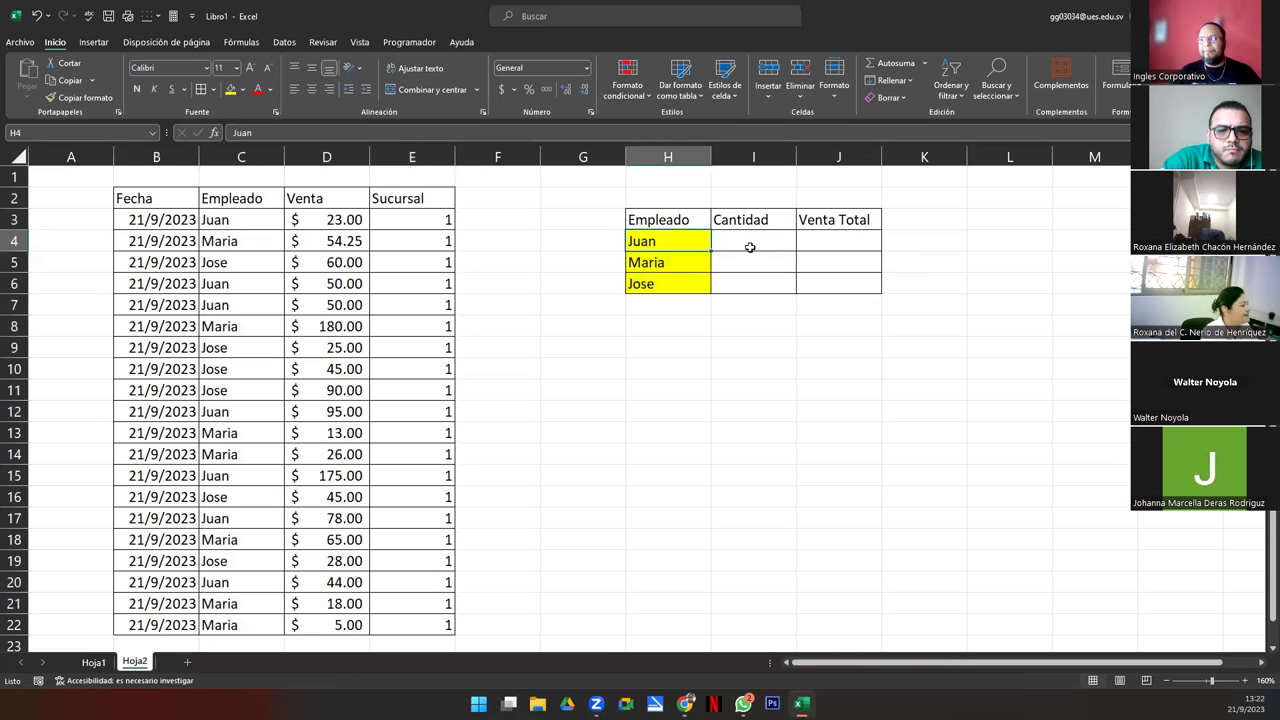
click(740, 244)
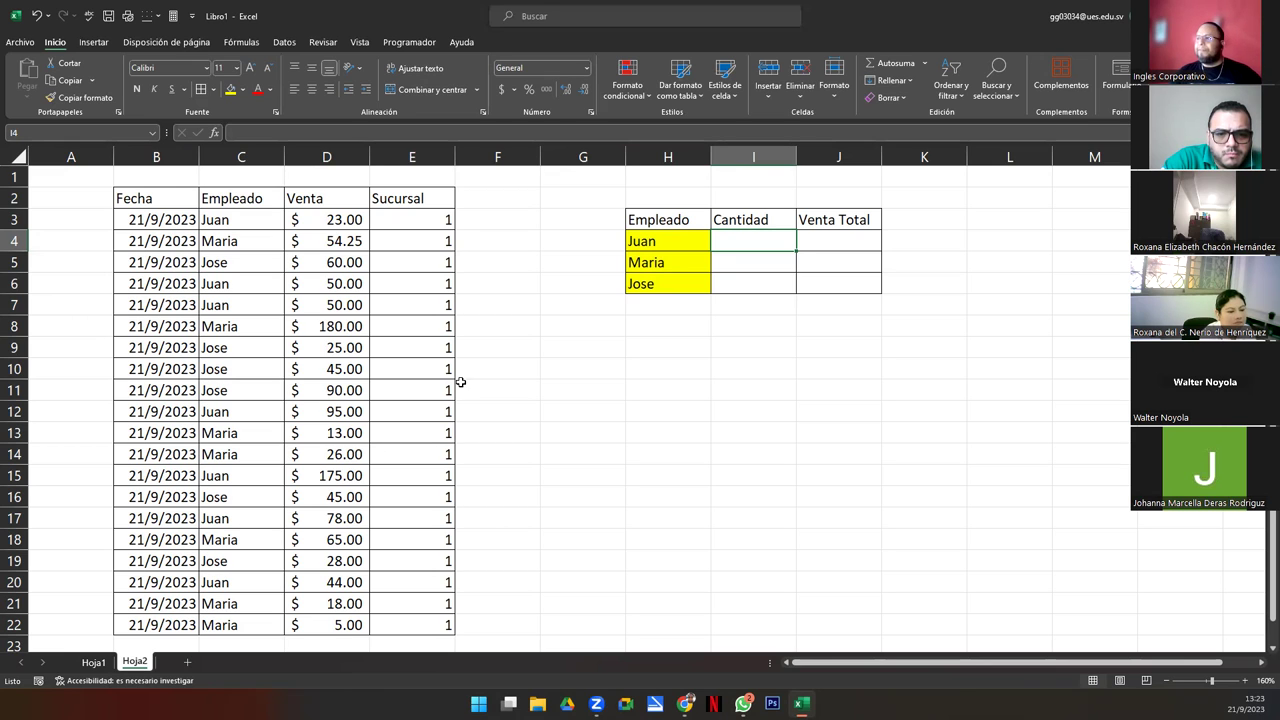
click(238, 221)
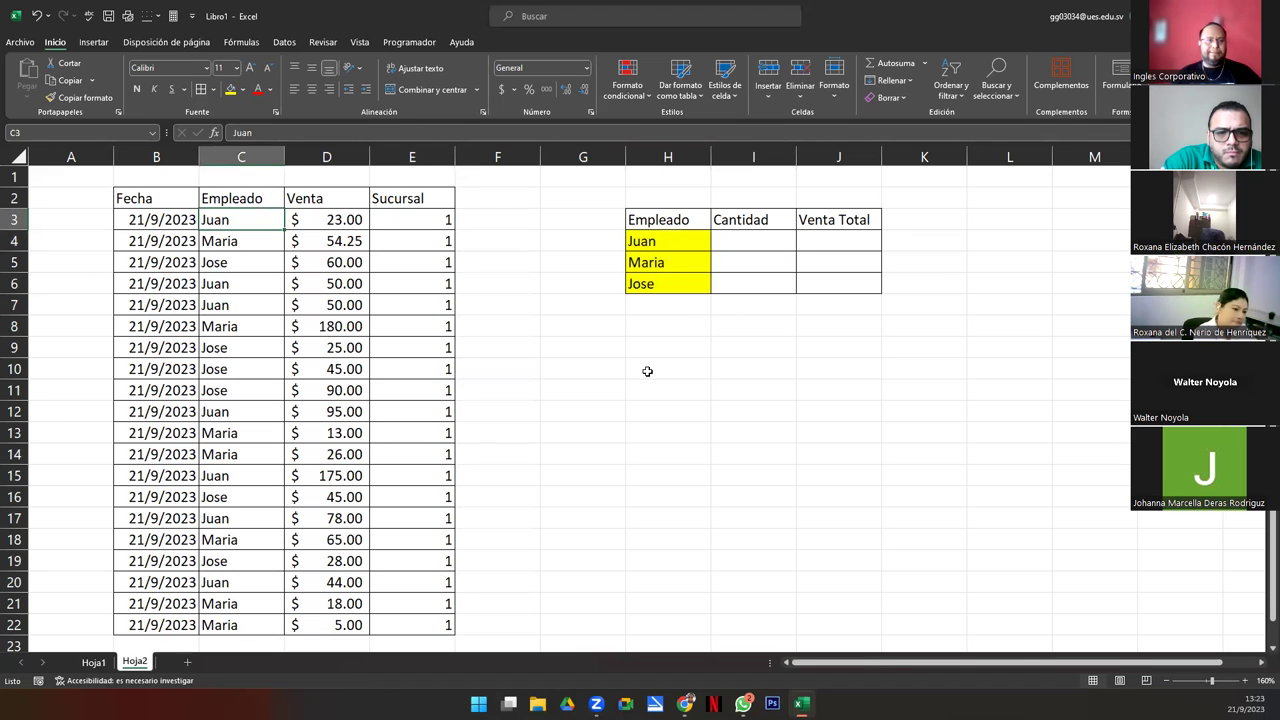
click(773, 242)
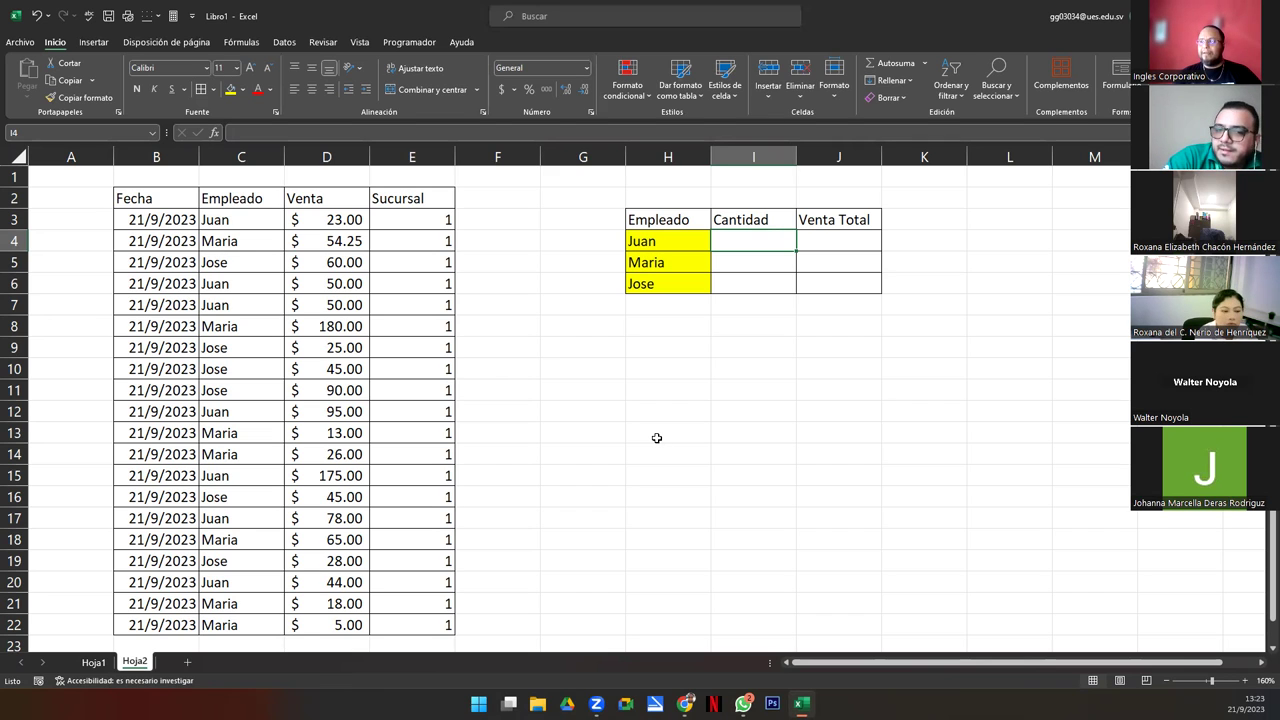
- Enter =CONTAR.SI(C3:C22;H4) in I4 to count Juan's sales
text(=)
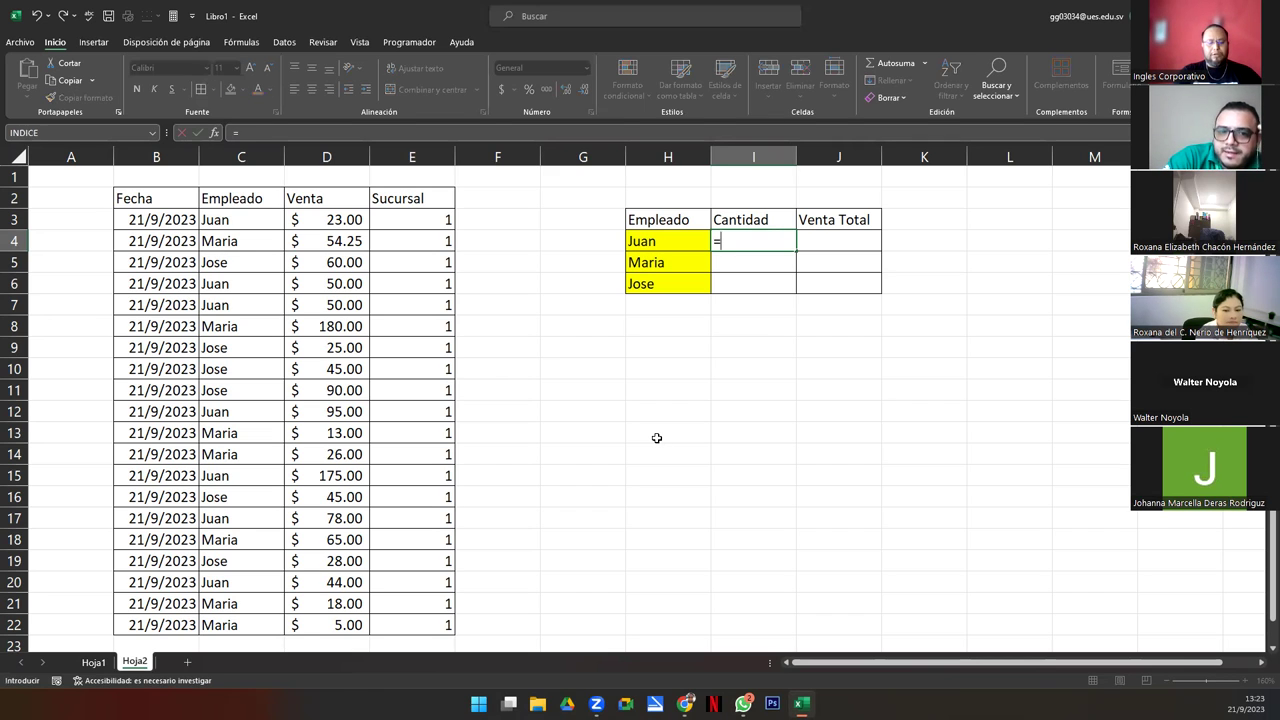
text(contar.si)
key(Tab)
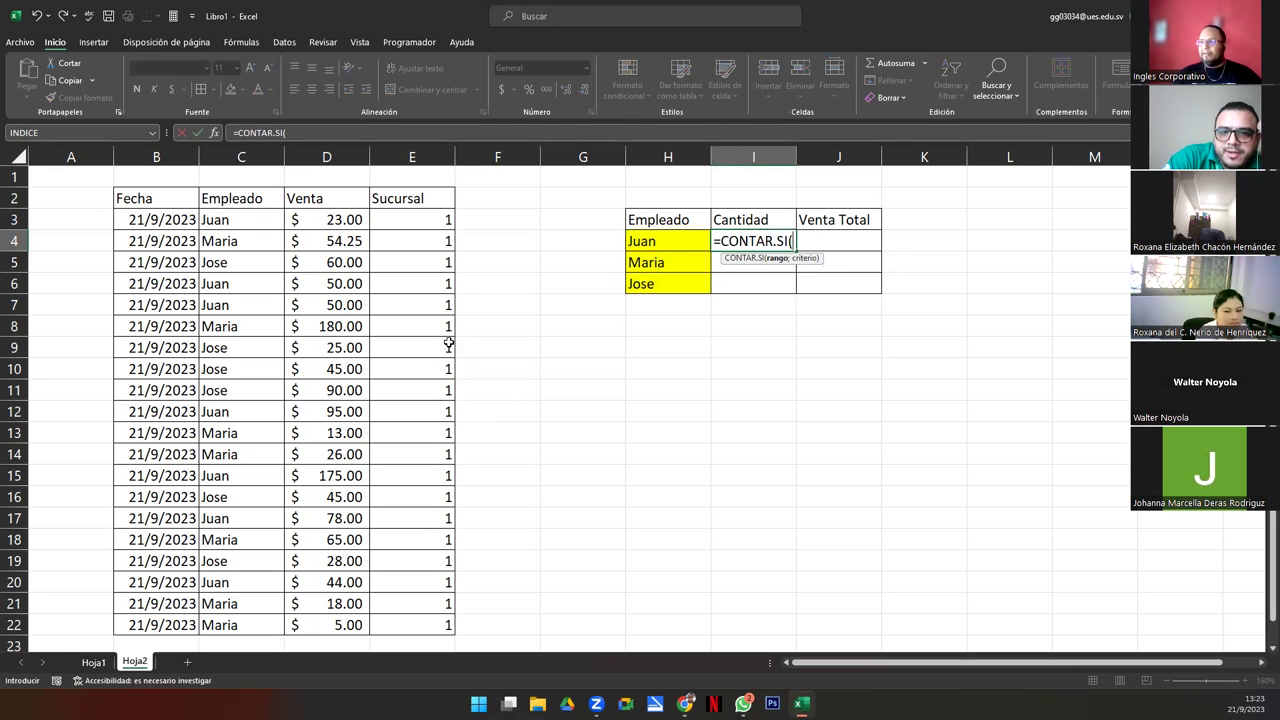
drag(233, 222, 233, 325)
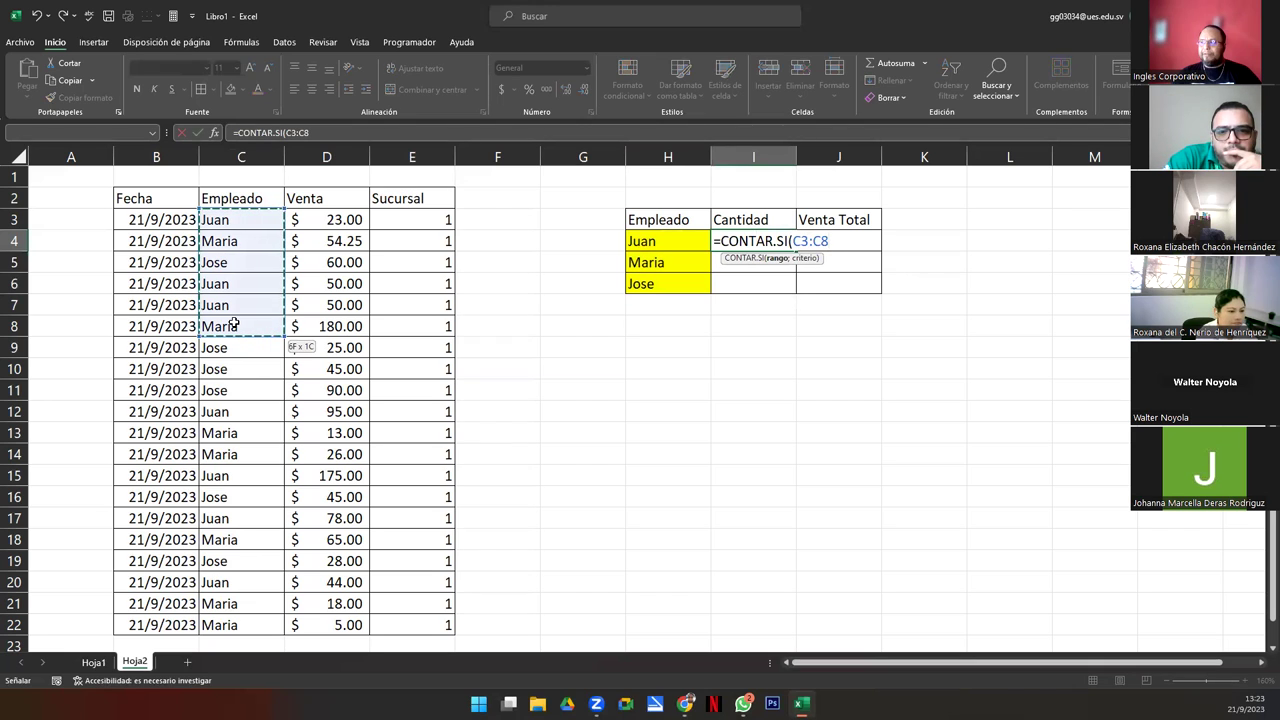
mouse_move(233, 325)
mouse_down()
mouse_move(247, 642)
mouse_move(250, 622)
mouse_up()
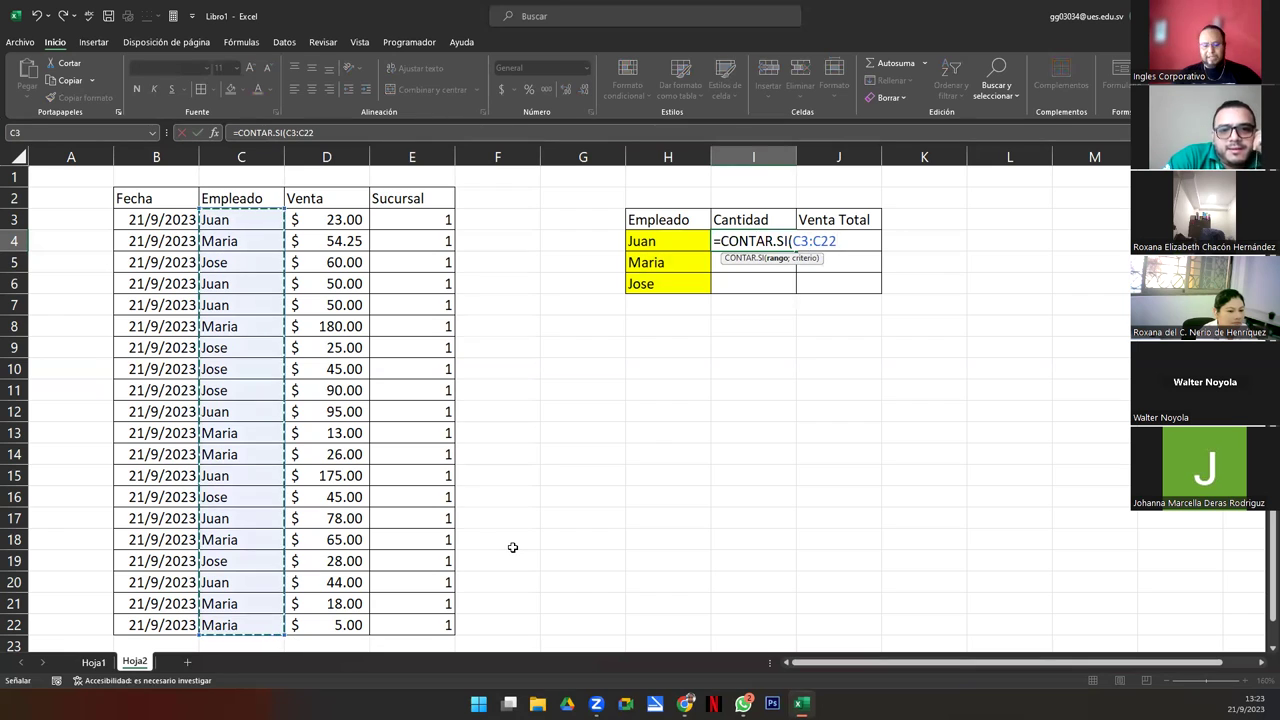
text(;)
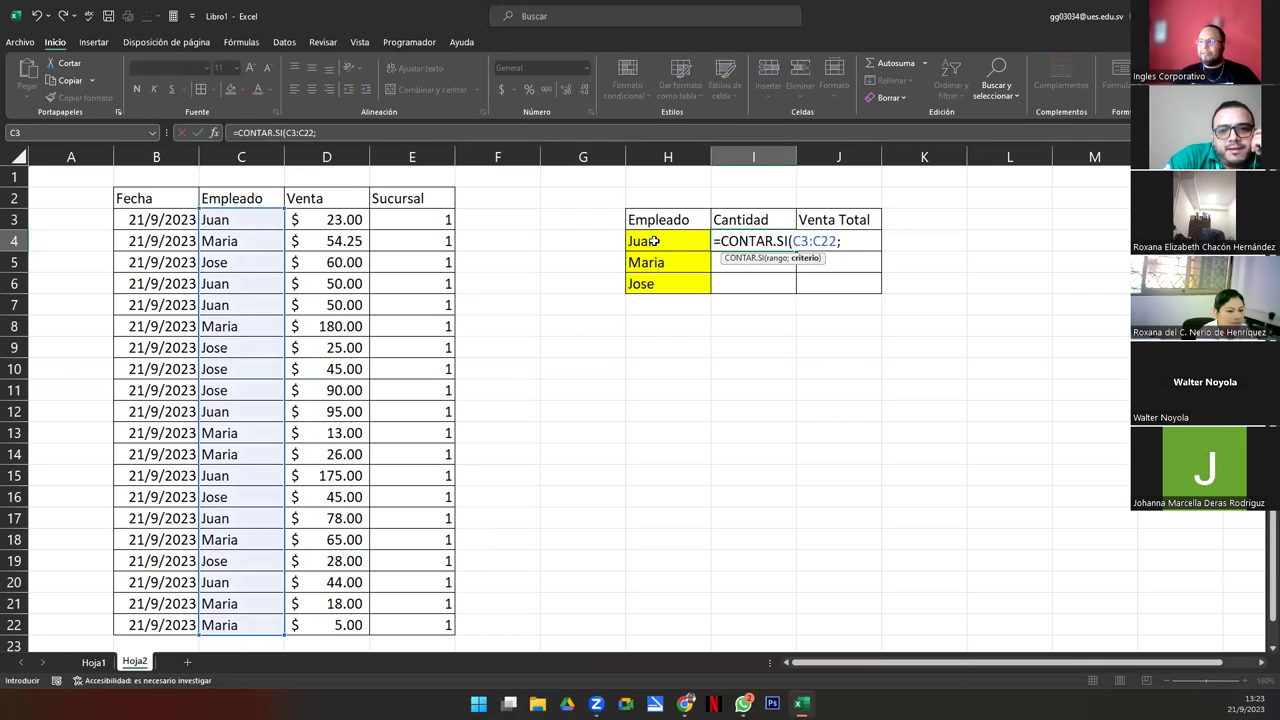
click(652, 241)
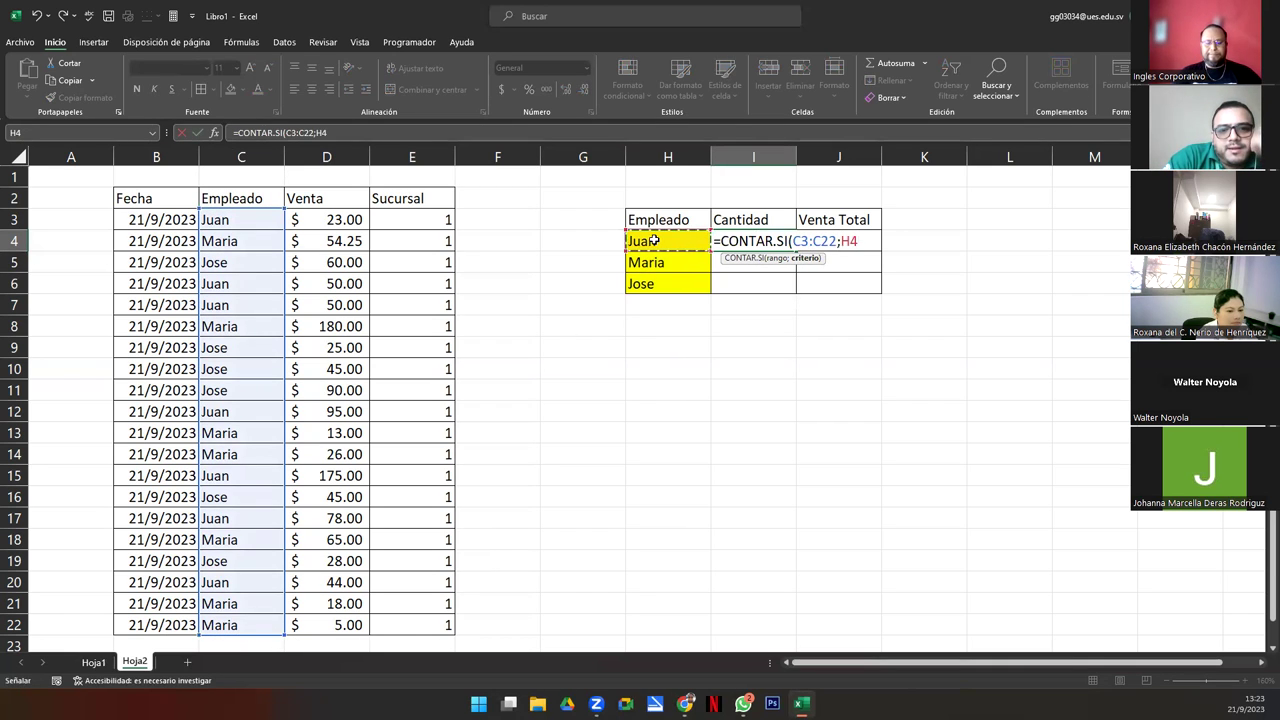
key(ctrl+Return)
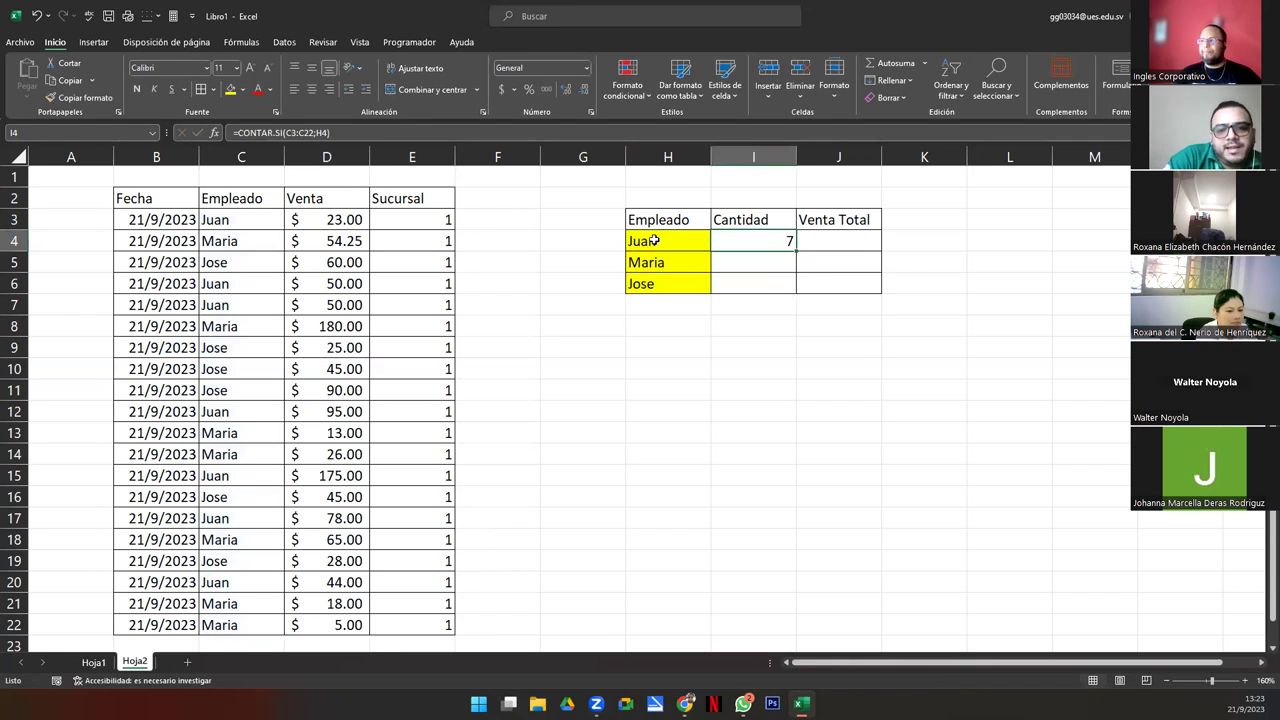
- Make the range $C$3:$C$22 absolute and copy the count down: Juan 7, Maria 7, Jose 6
double_click(790, 249)
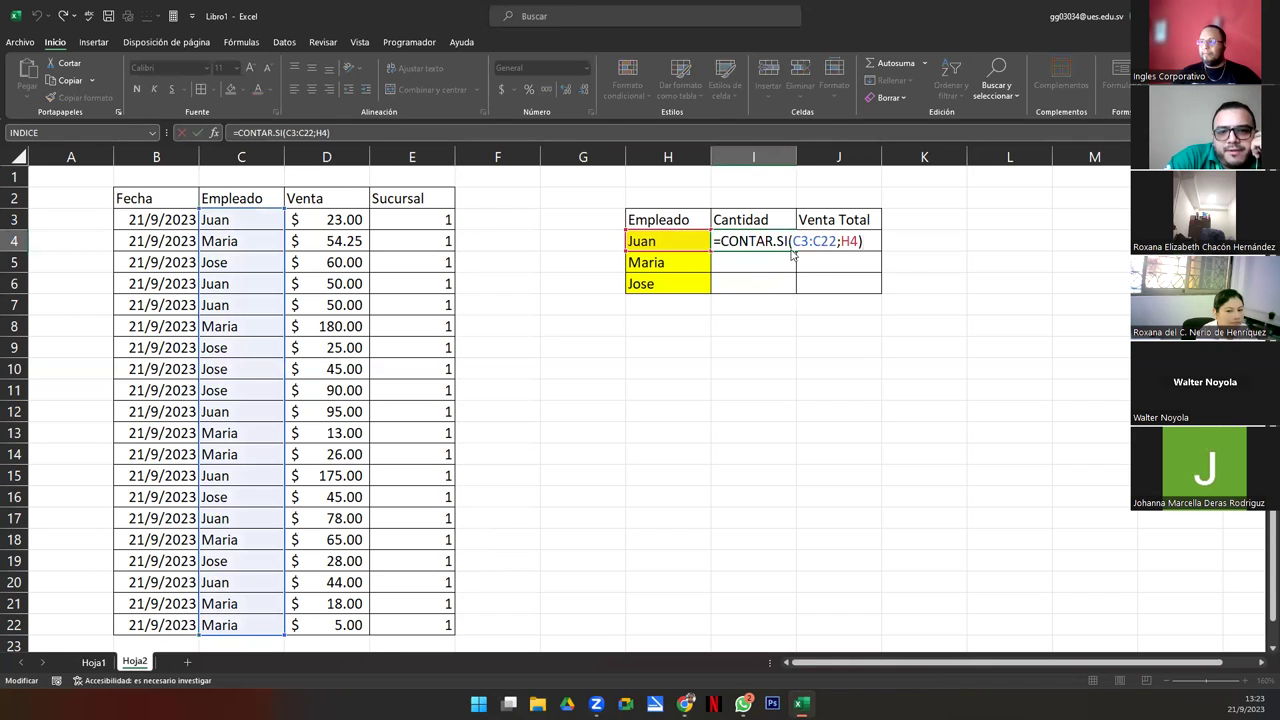
click(801, 241)
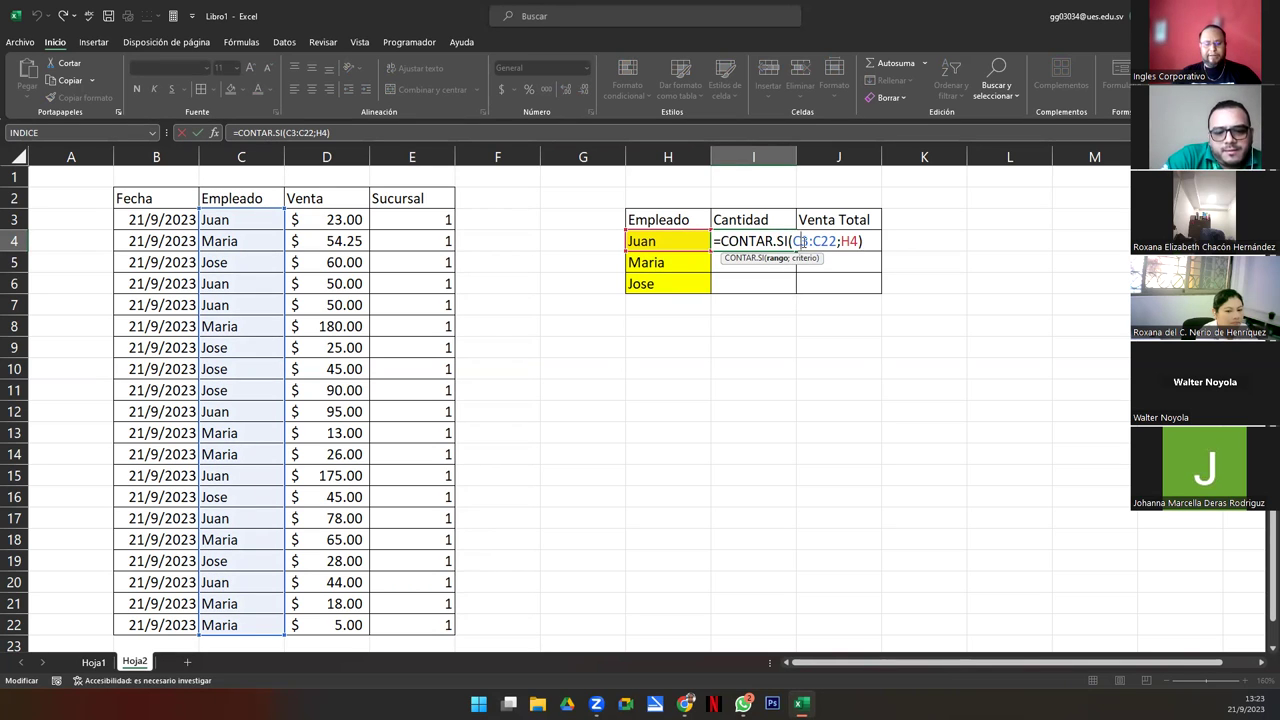
key(F4)
click(833, 241)
key(F4)
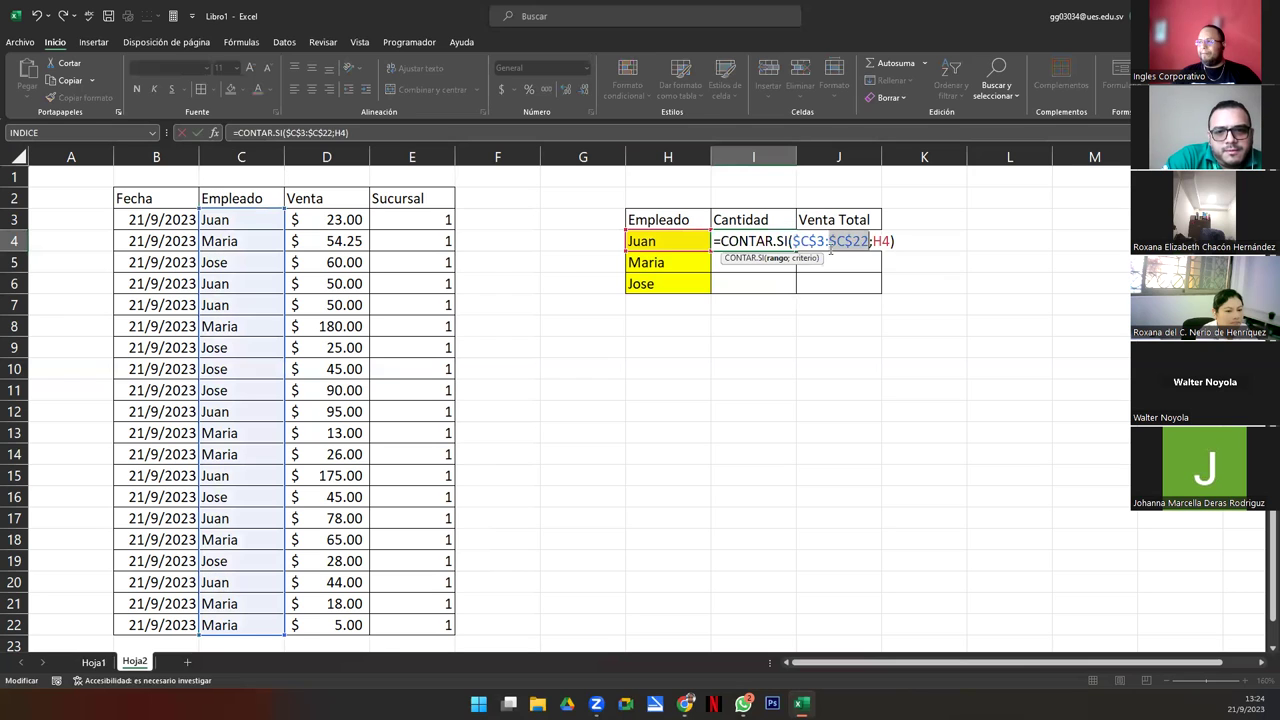
key(Return)
click(780, 246)
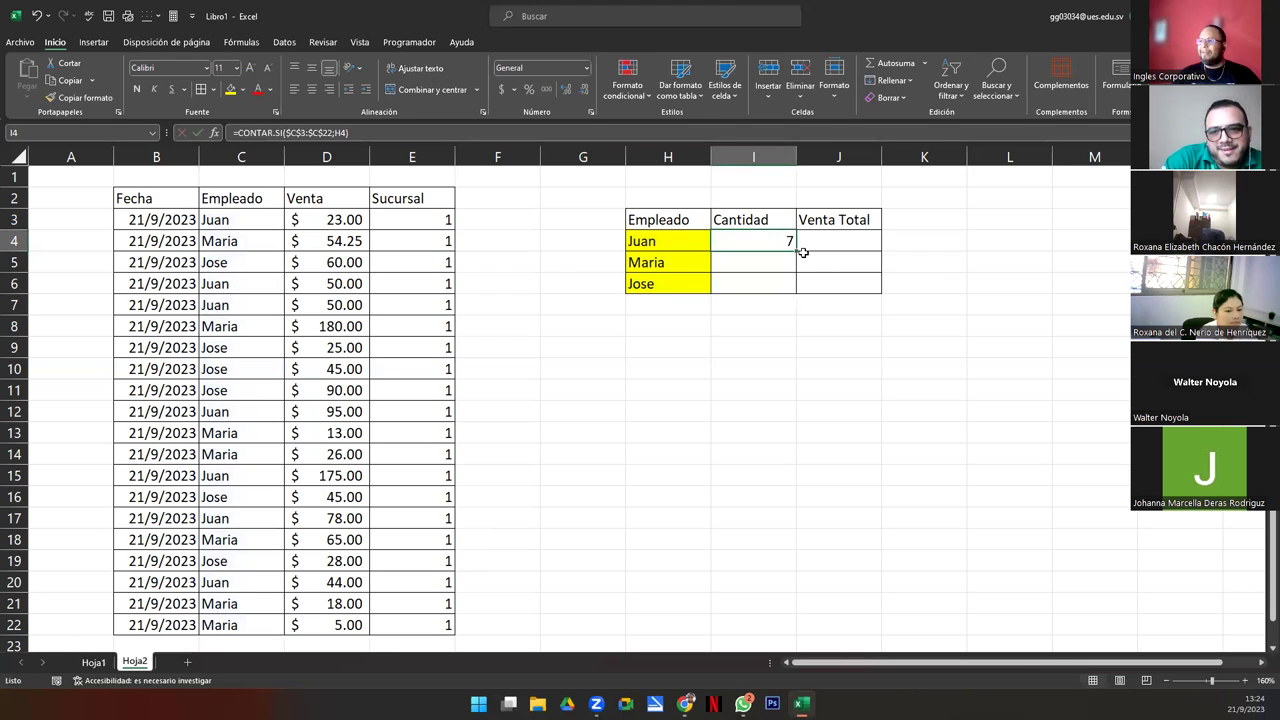
drag(793, 278, 790, 292)
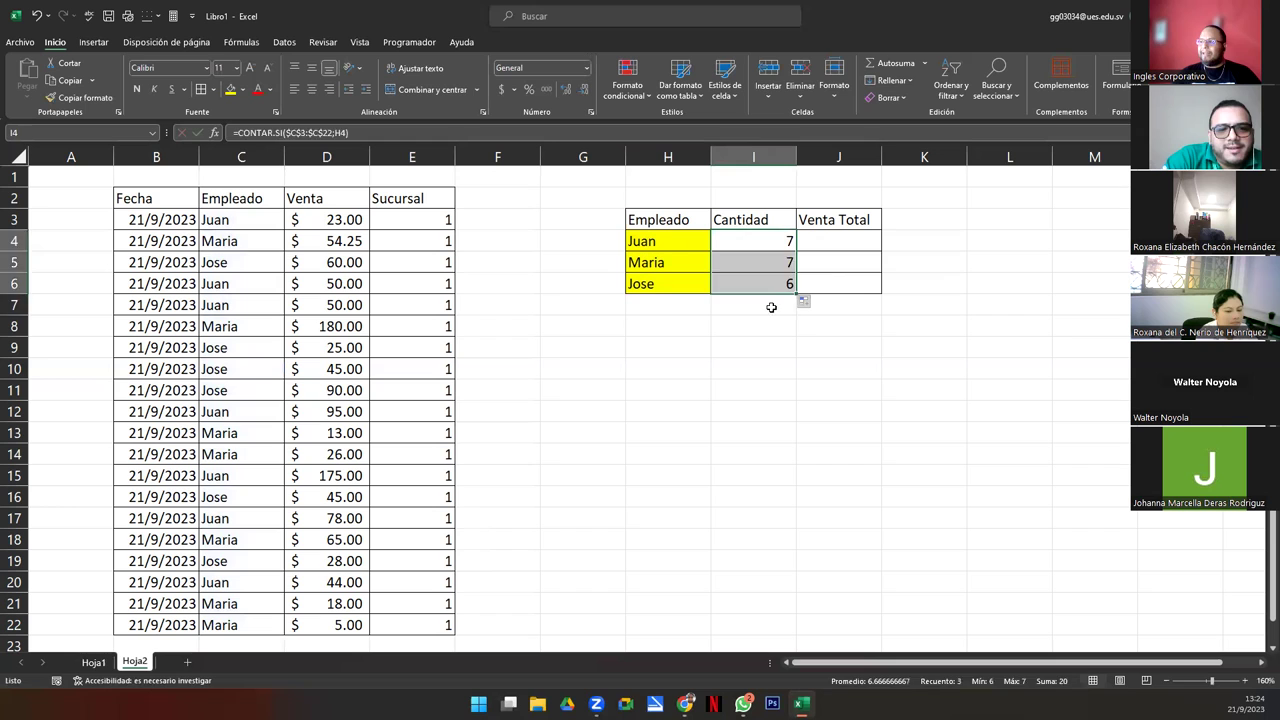
click(771, 306)
click(895, 64)
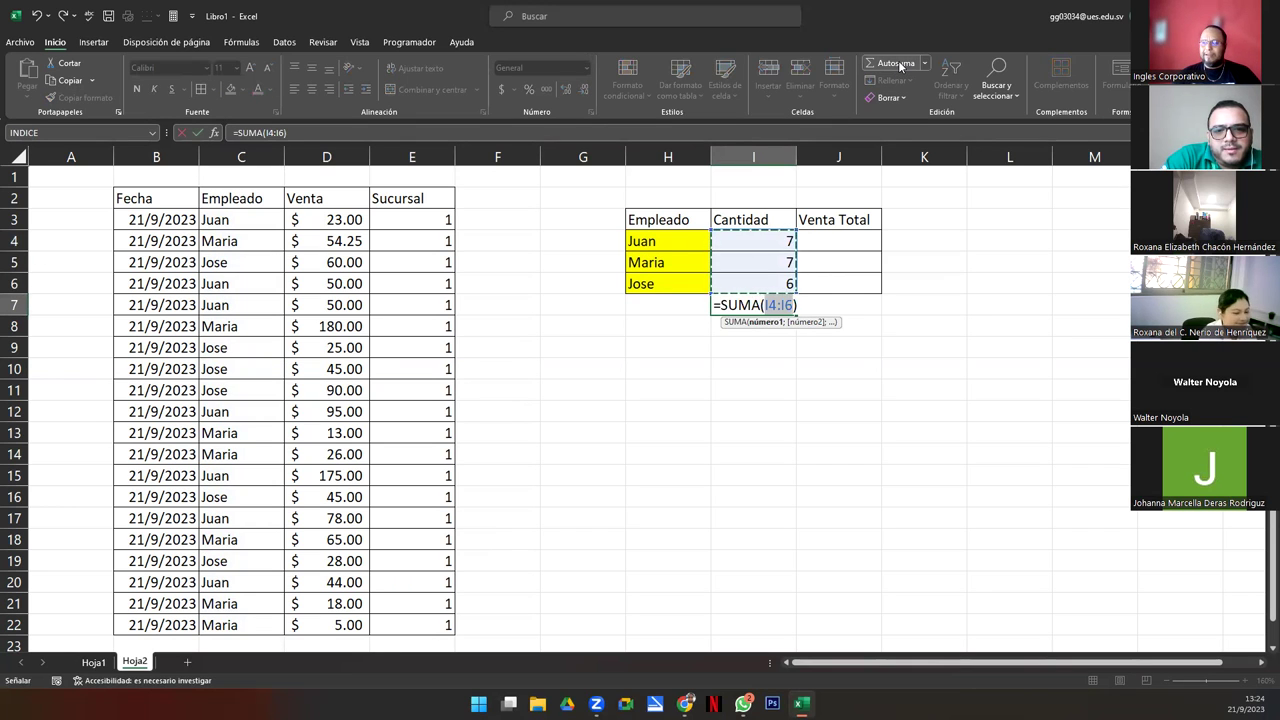
- Confirm =SUMA(I4:I6) in I7 showing 20, then review each CONTAR.SI count formula
click(900, 66)
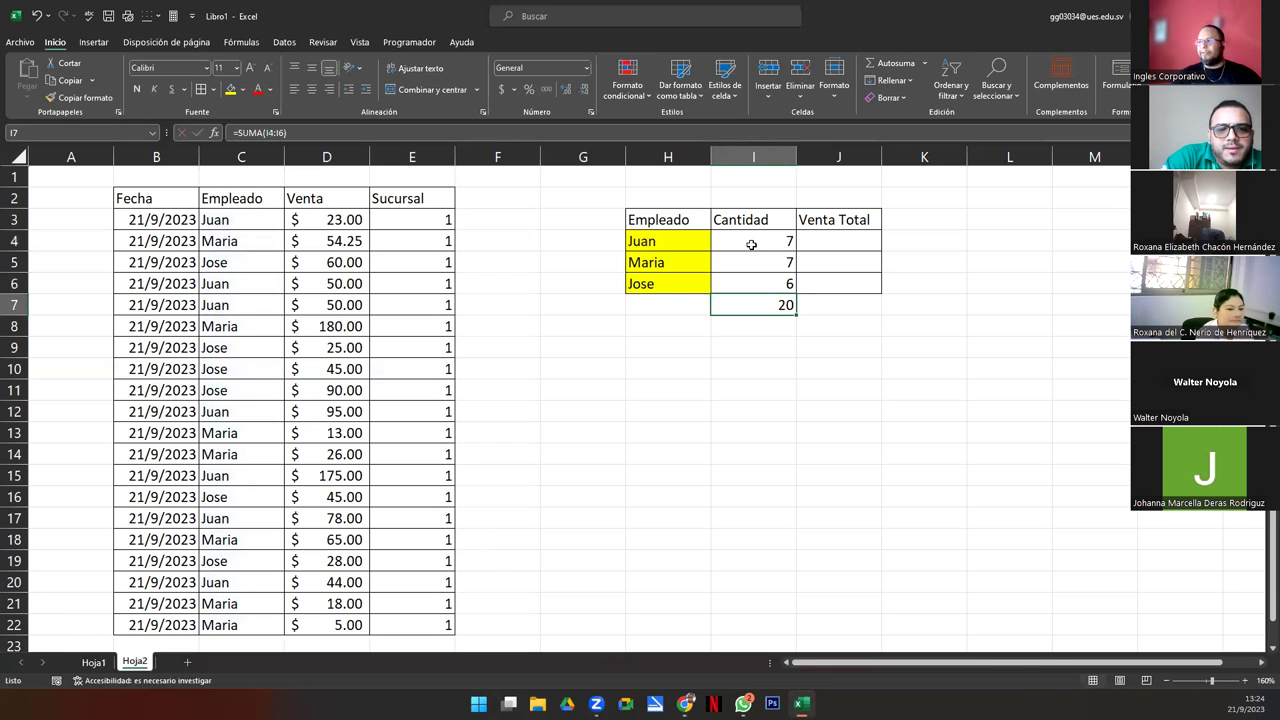
drag(750, 244, 754, 280)
click(705, 243)
click(720, 243)
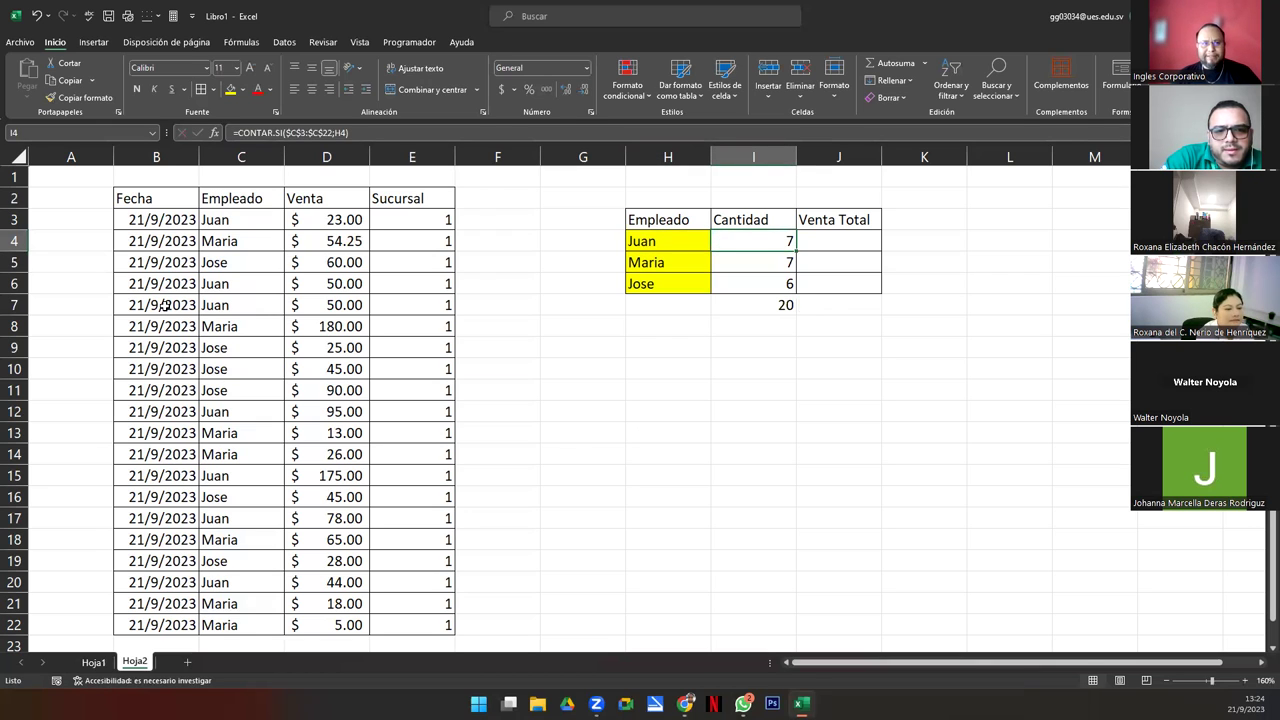
click(744, 264)
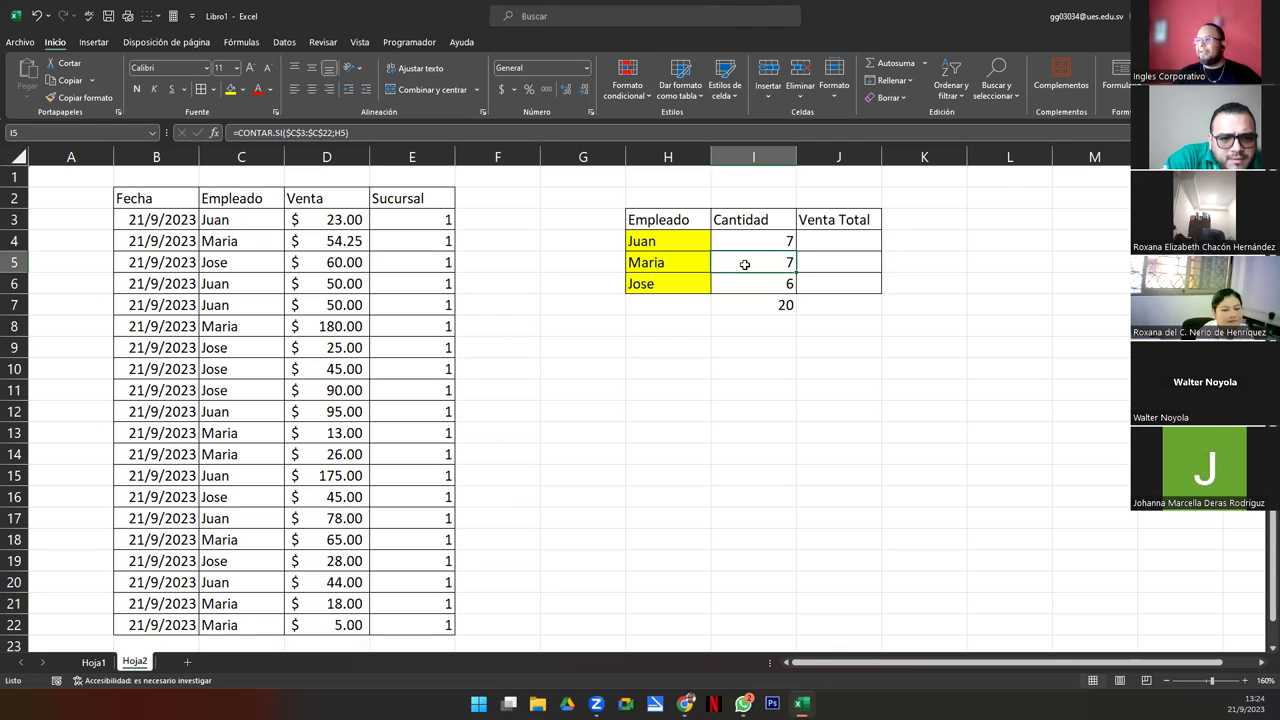
drag(706, 284, 752, 298)
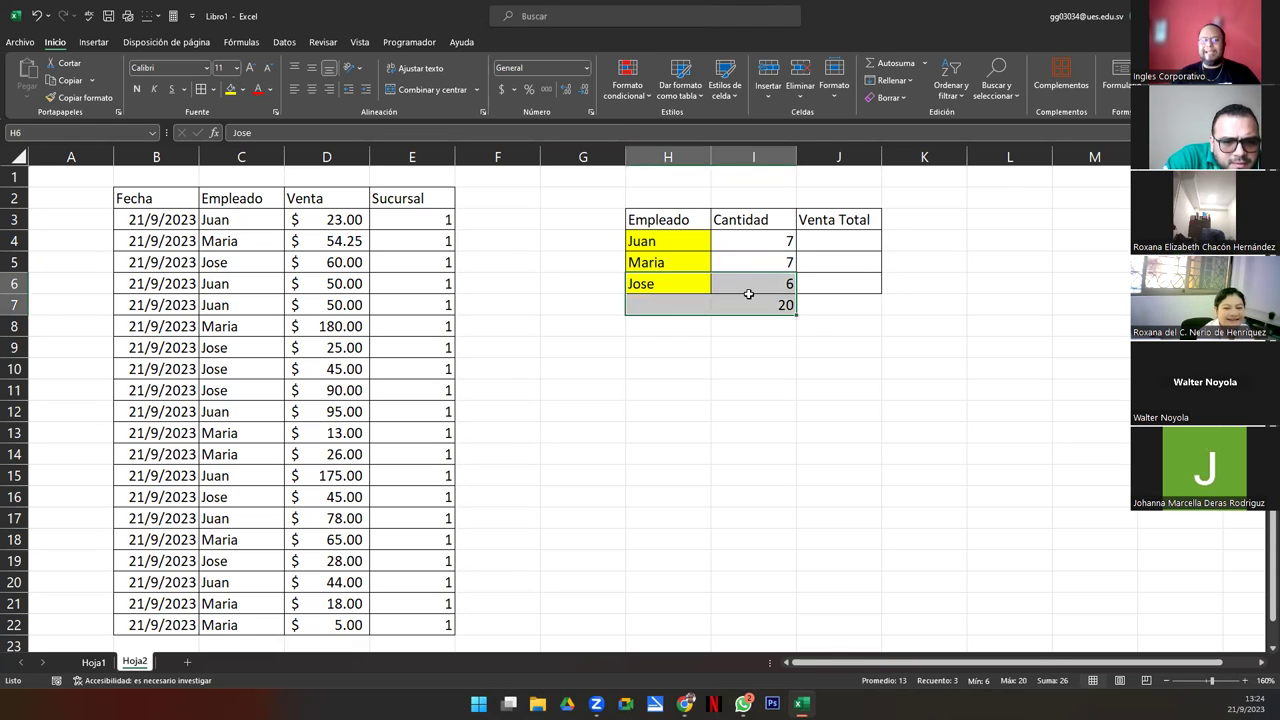
click(750, 289)
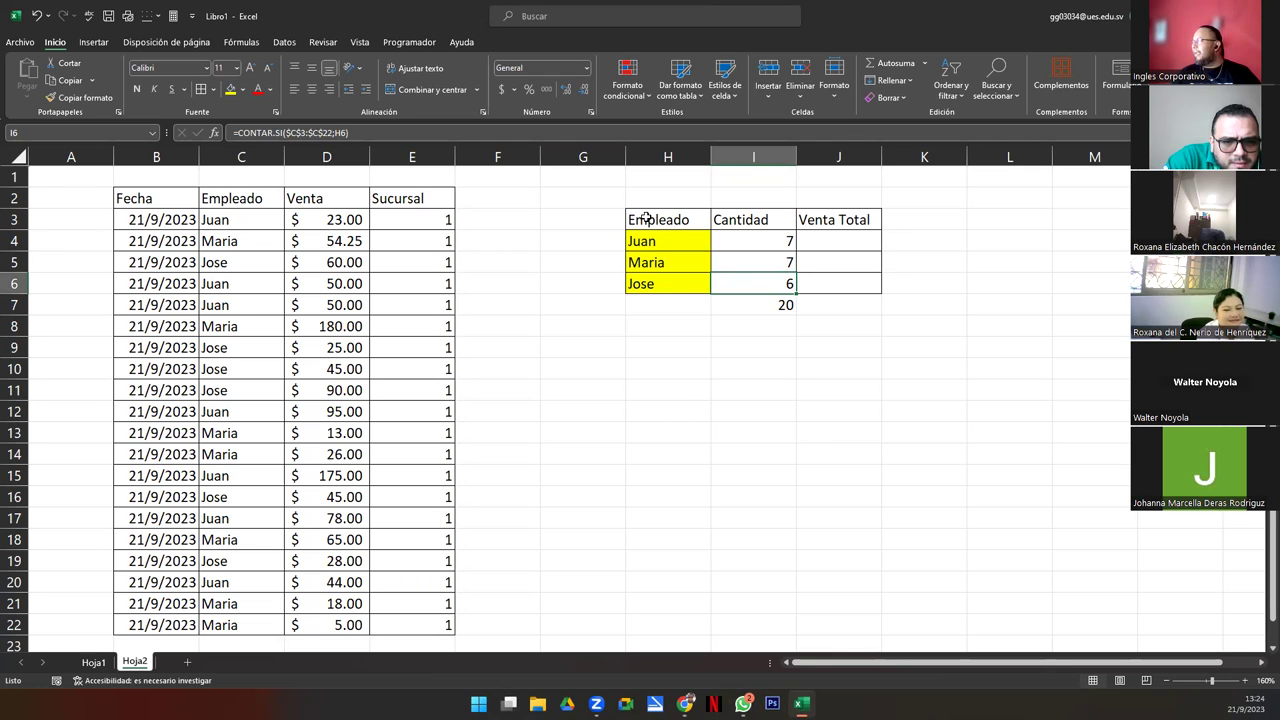
drag(647, 220, 718, 284)
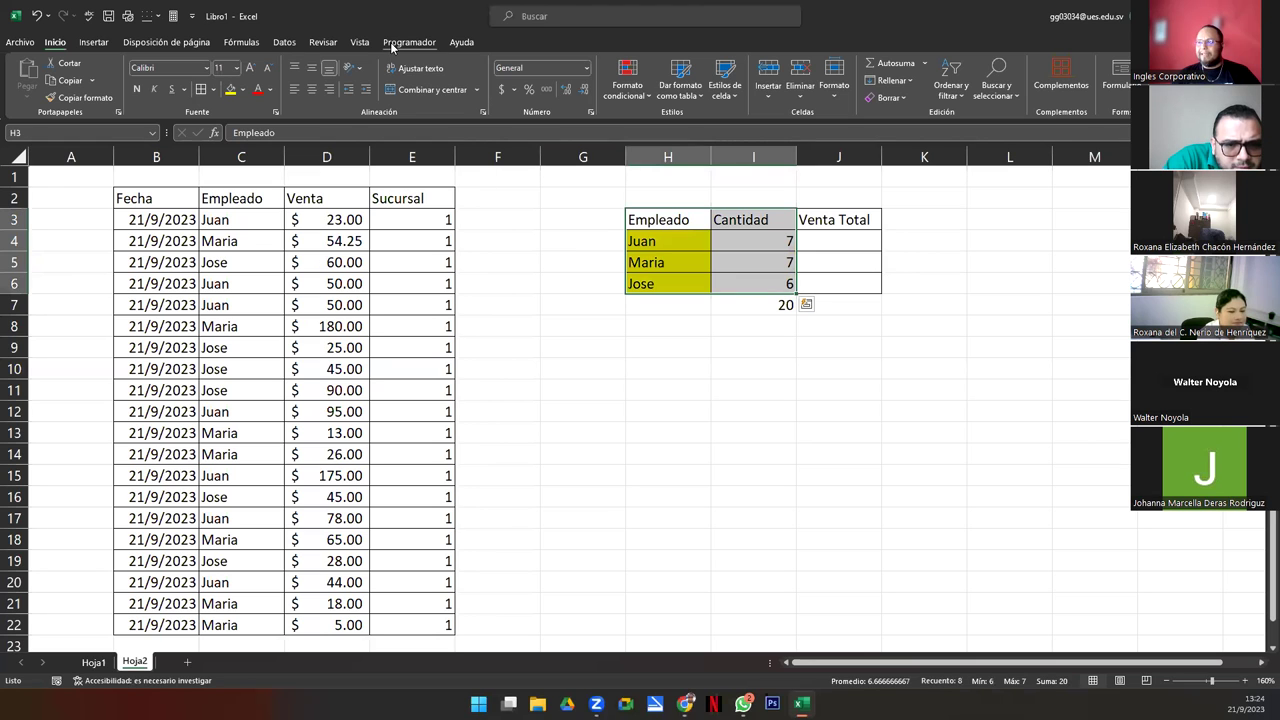
click(636, 410)
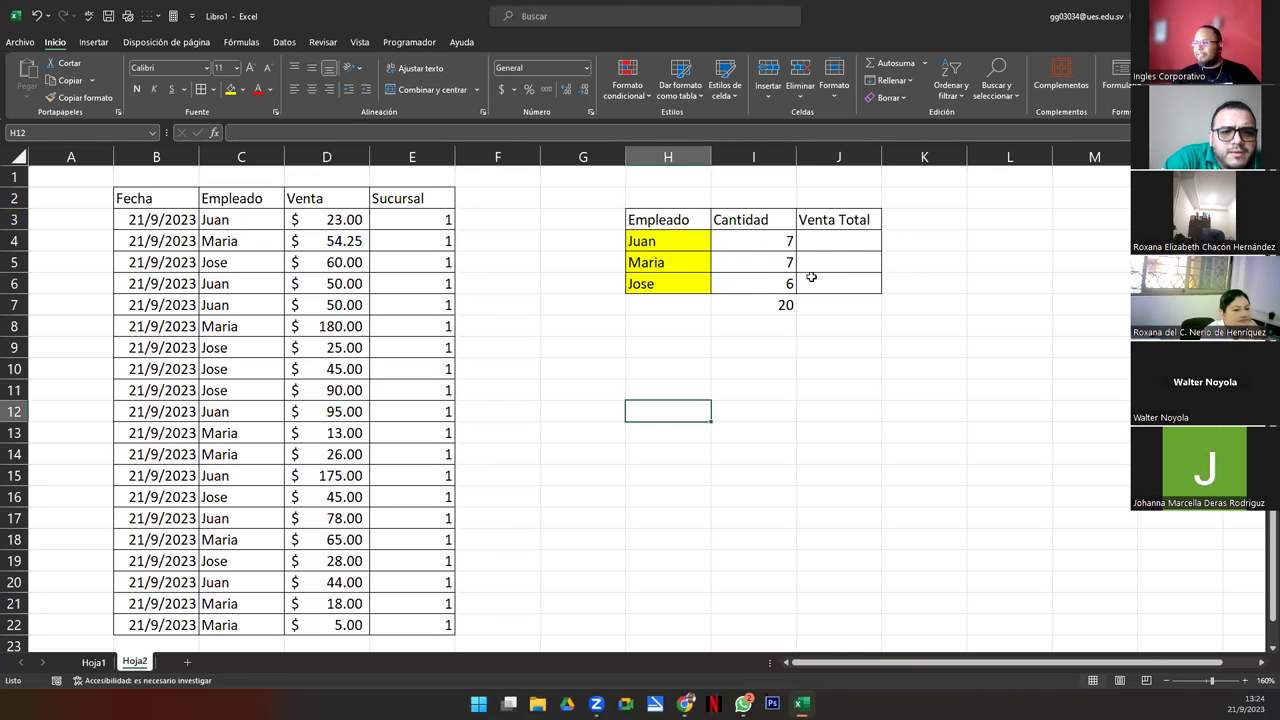
click(828, 244)
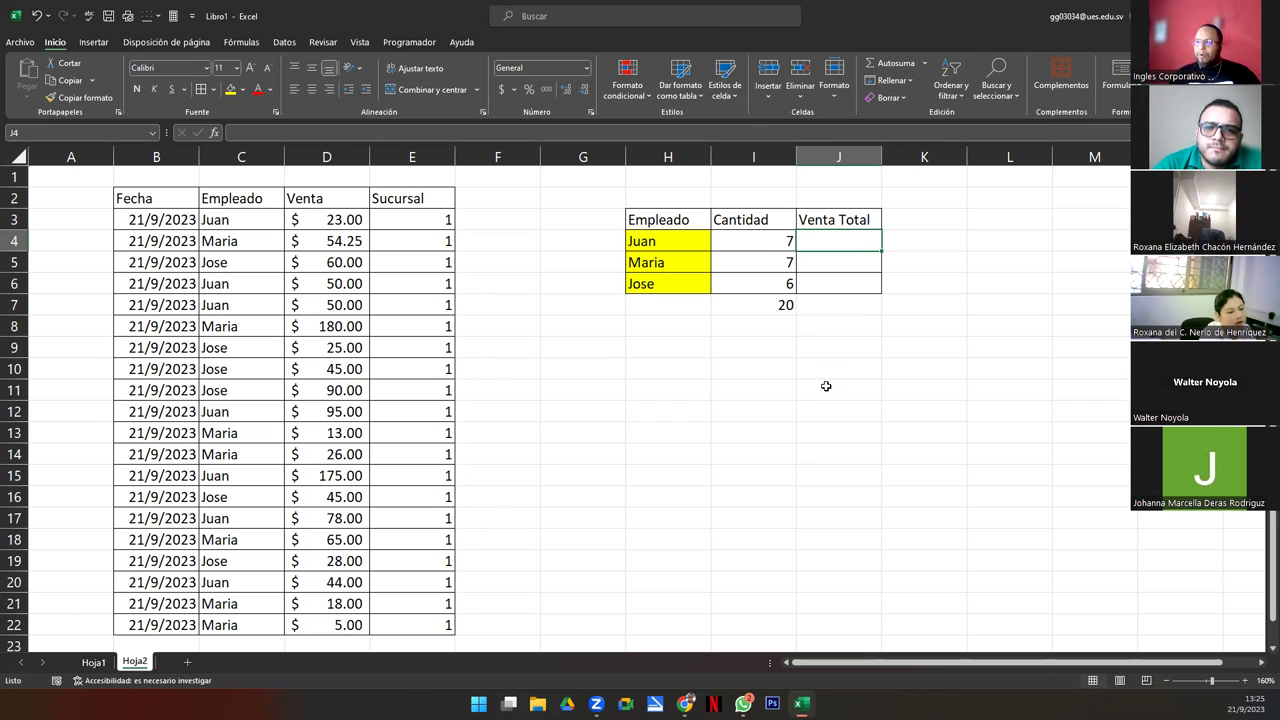
- Sum the Venta amounts D3:D22 to $1,169.25 and move the total to G21
drag(312, 227, 334, 625)
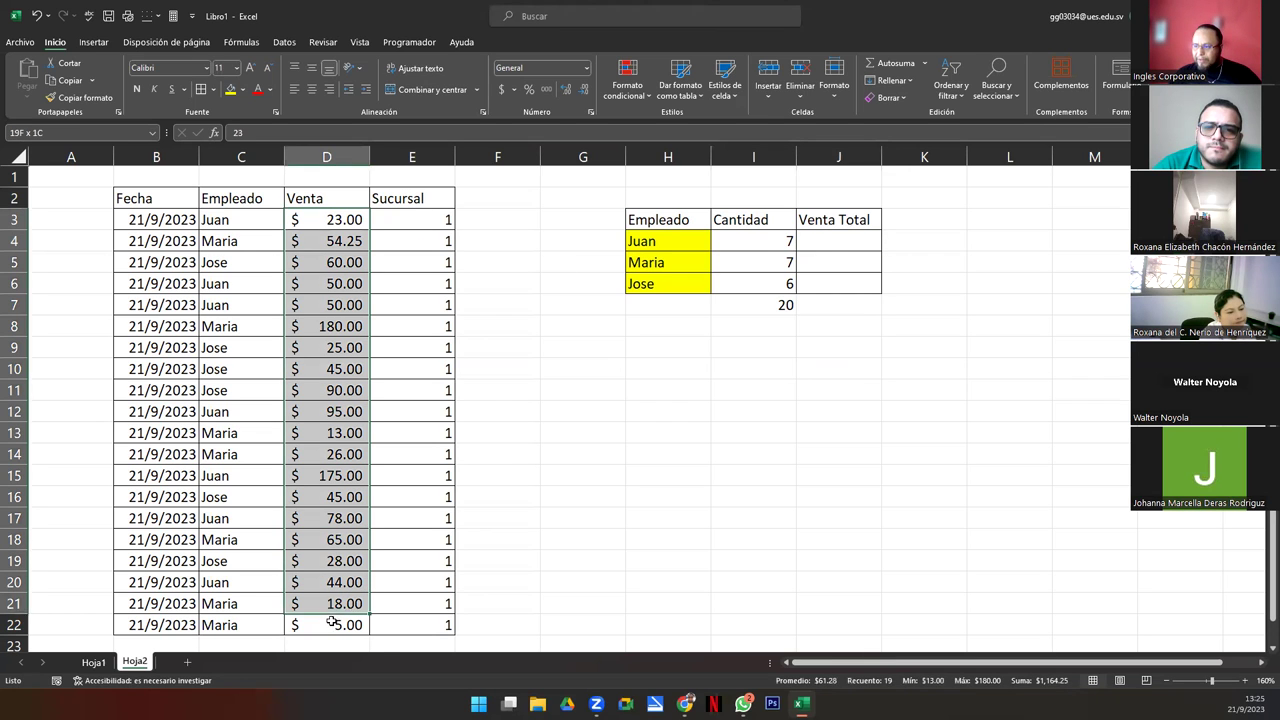
click(896, 66)
key(Return)
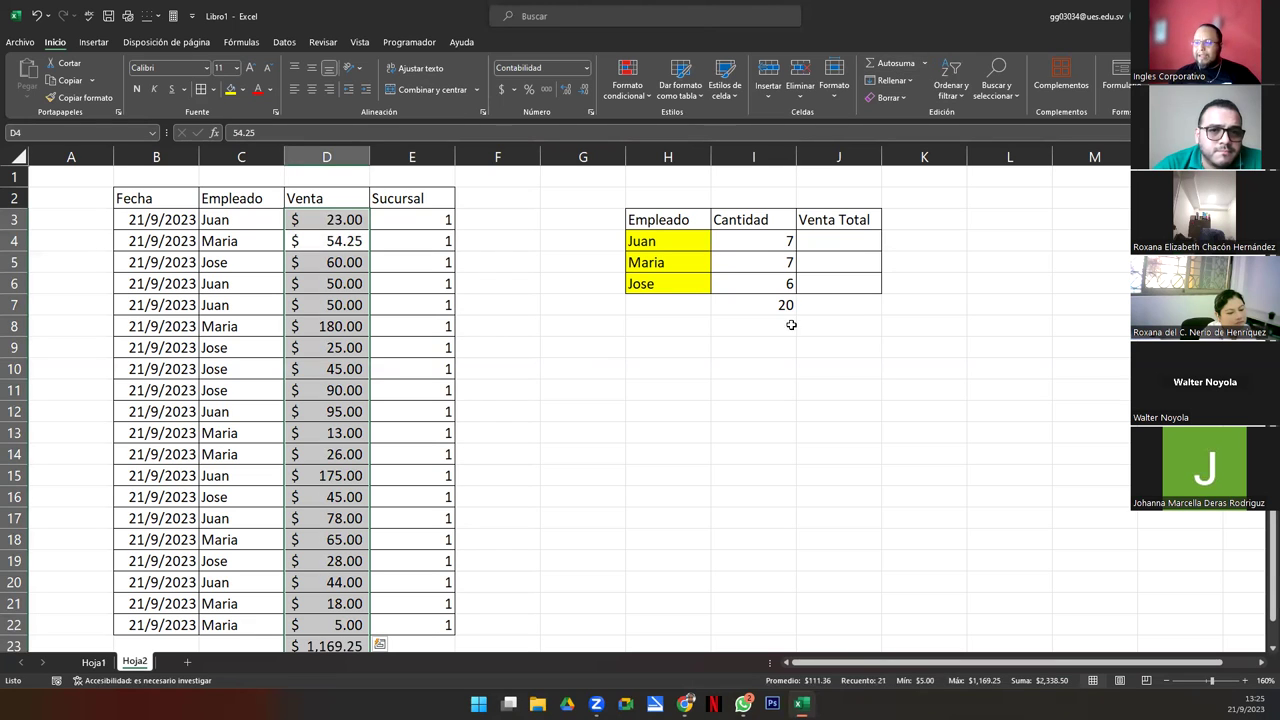
click(322, 647)
mouse_move(368, 648)
mouse_down()
mouse_move(587, 590)
mouse_move(586, 604)
mouse_up()
- Add a right-aligned 'Total' label in F21 beside the sales sum
click(522, 608)
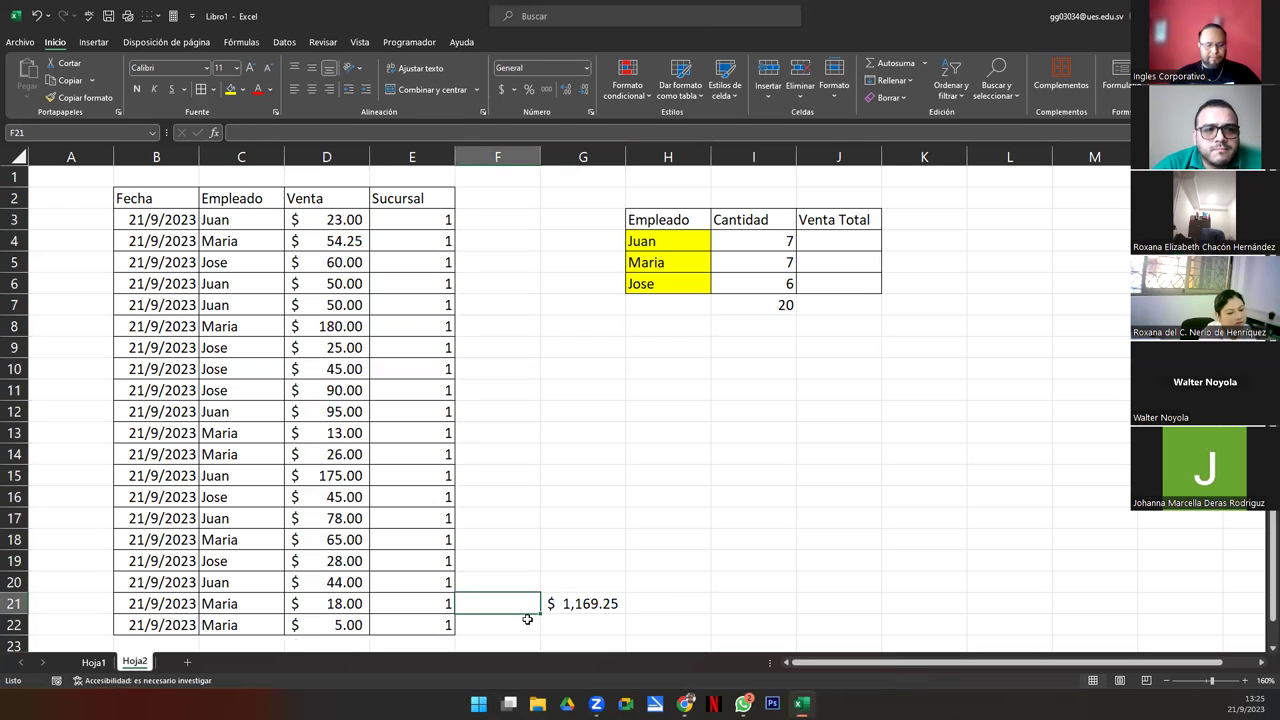
text(Total)
key(Return)
key(Up)
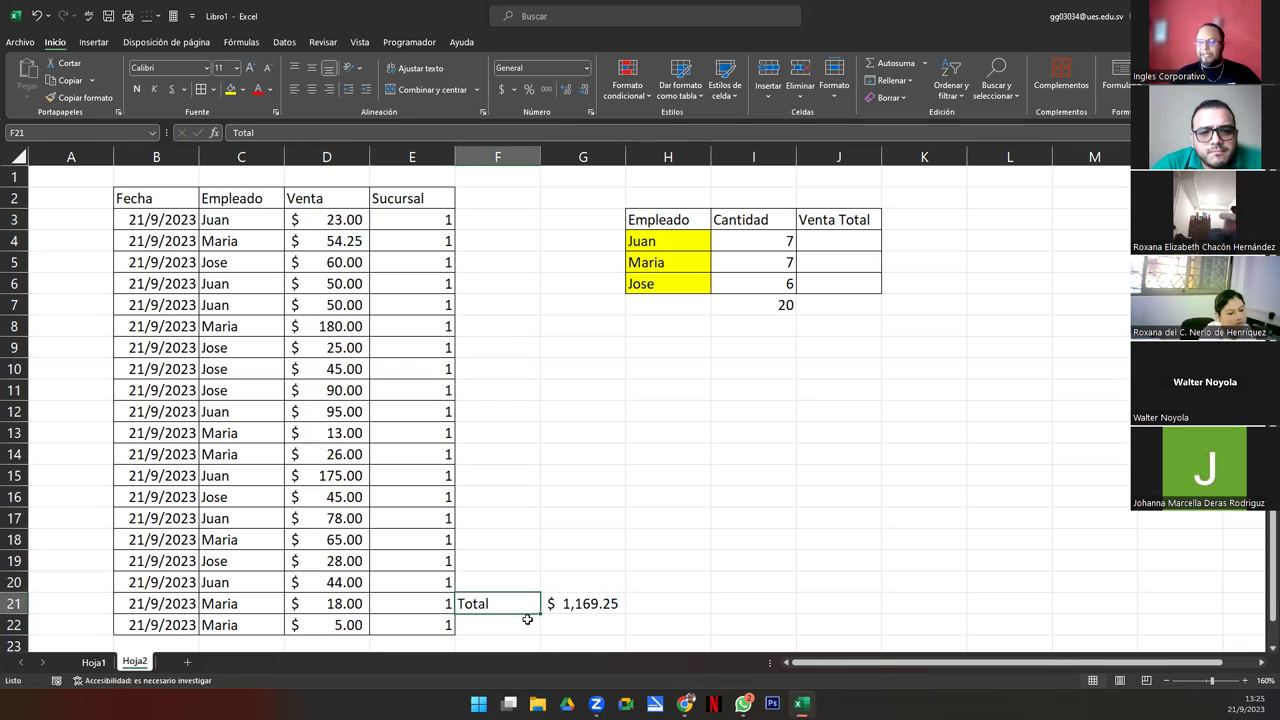
click(332, 96)
click(830, 300)
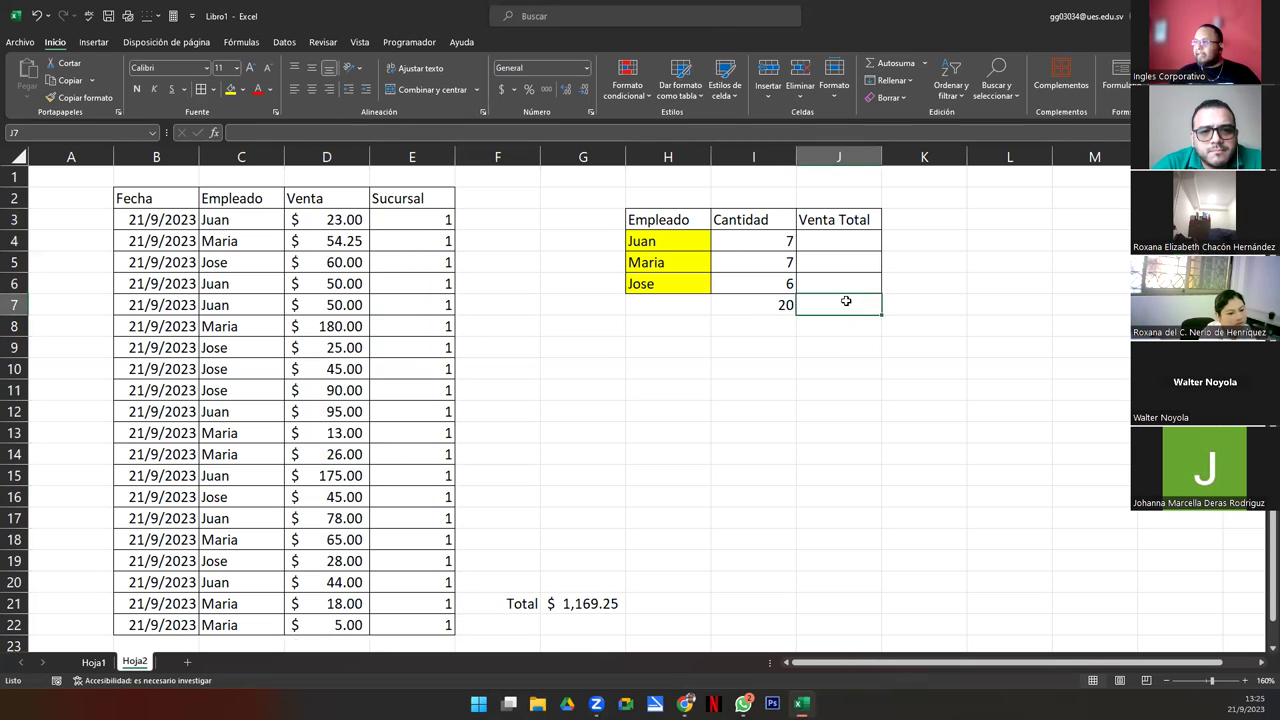
- Put =SUMA(J4:J6) in J7 and give it Contabilidad currency format
click(885, 63)
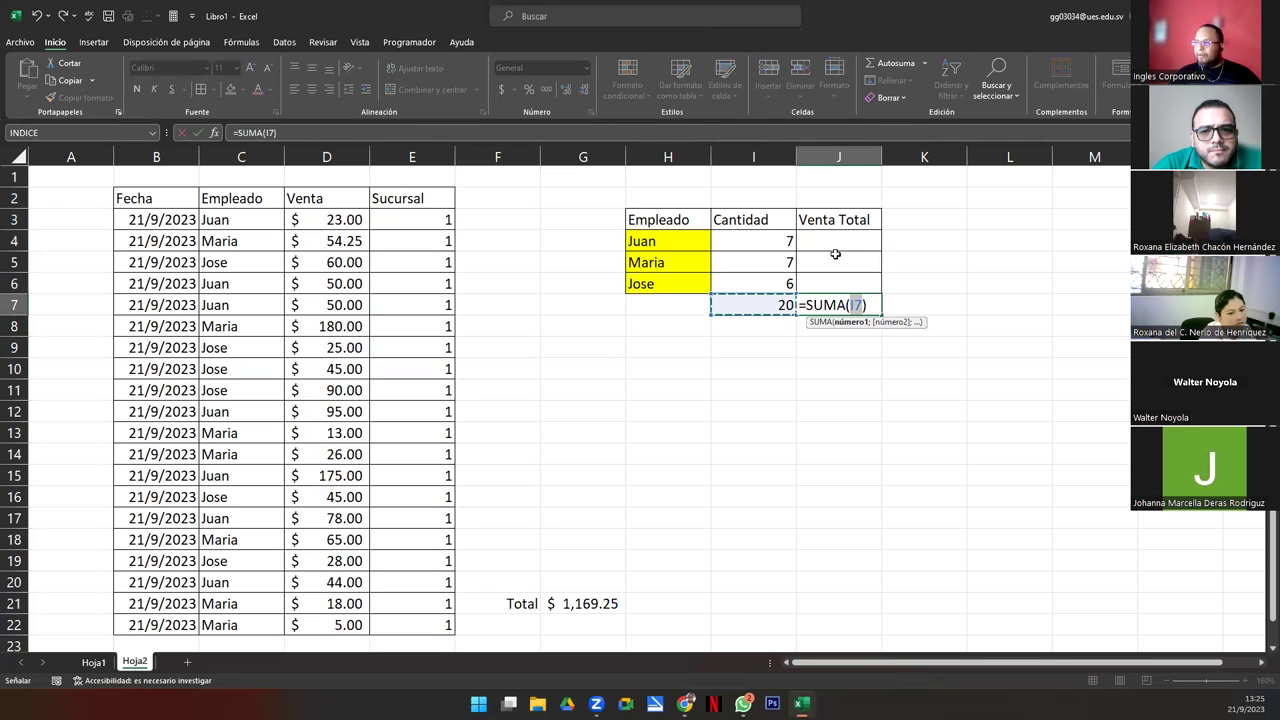
drag(828, 241, 830, 289)
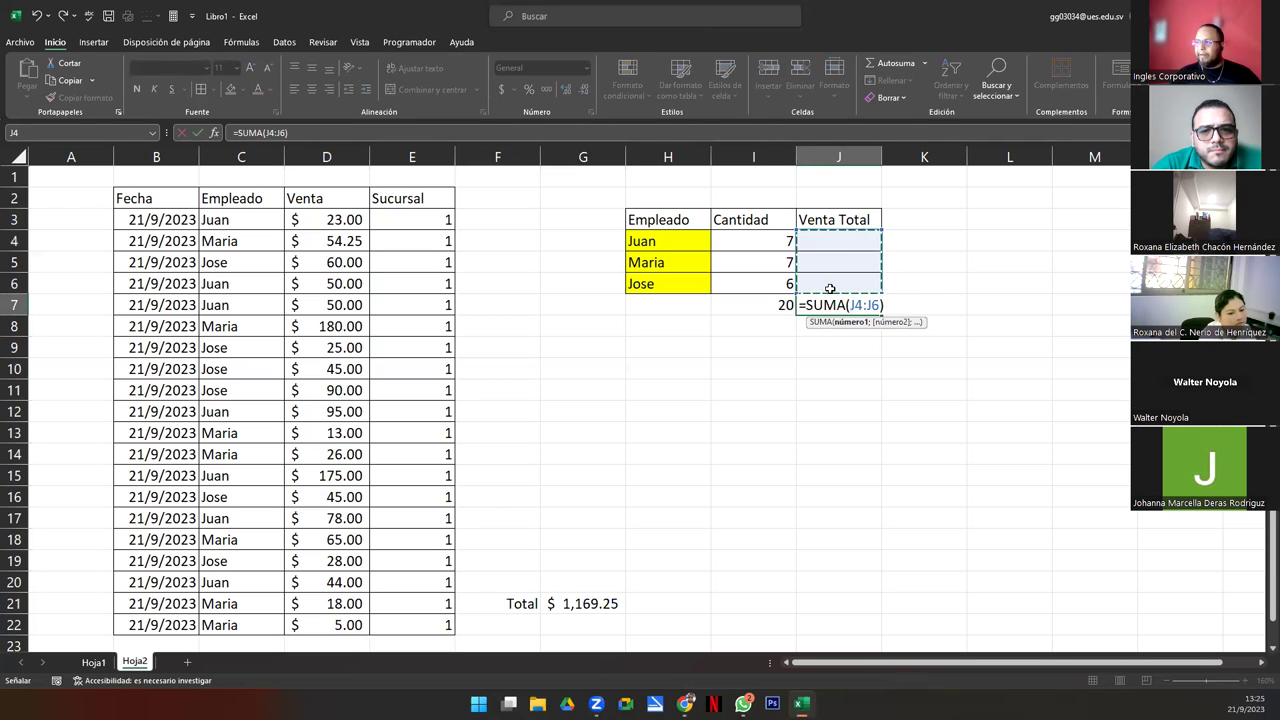
key(Return)
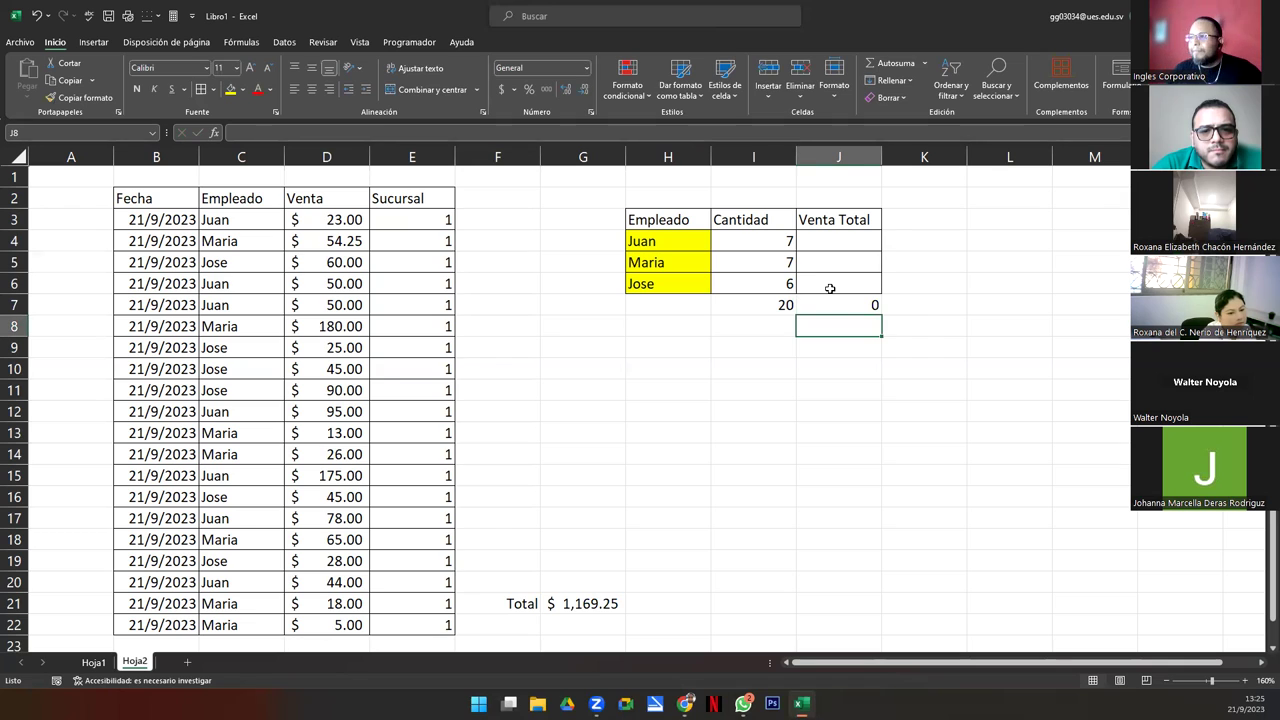
click(830, 302)
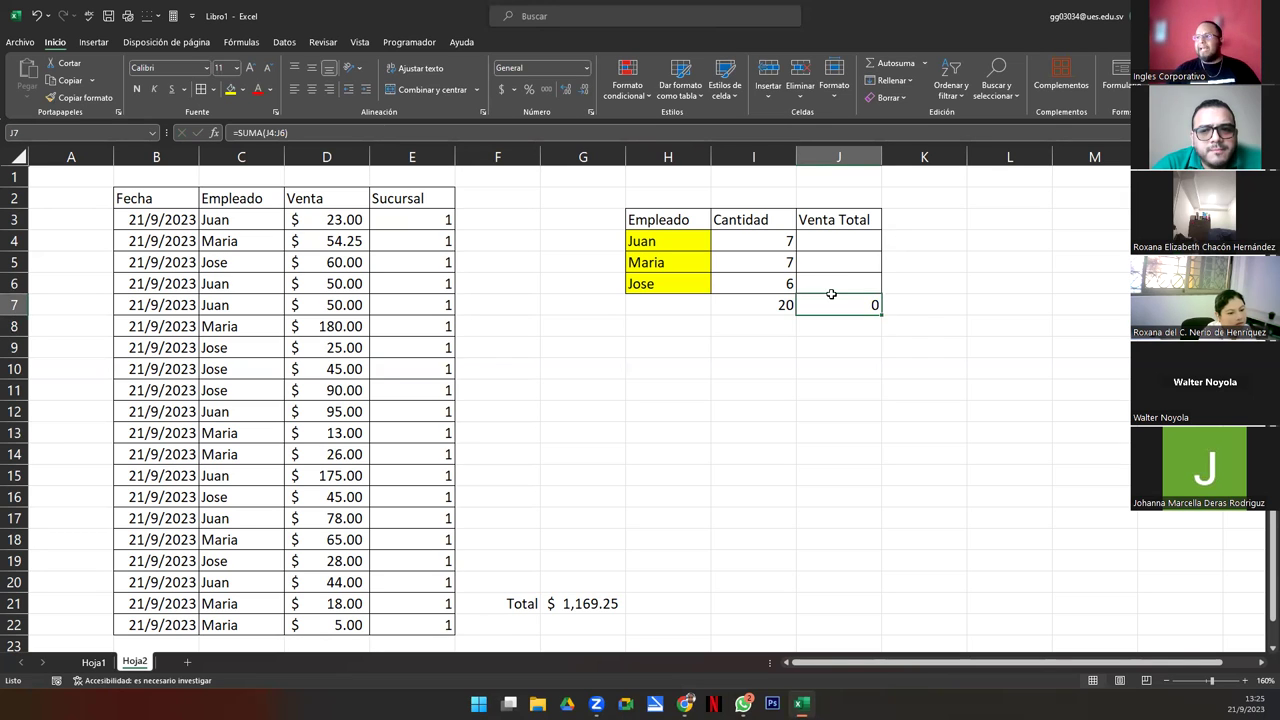
click(502, 89)
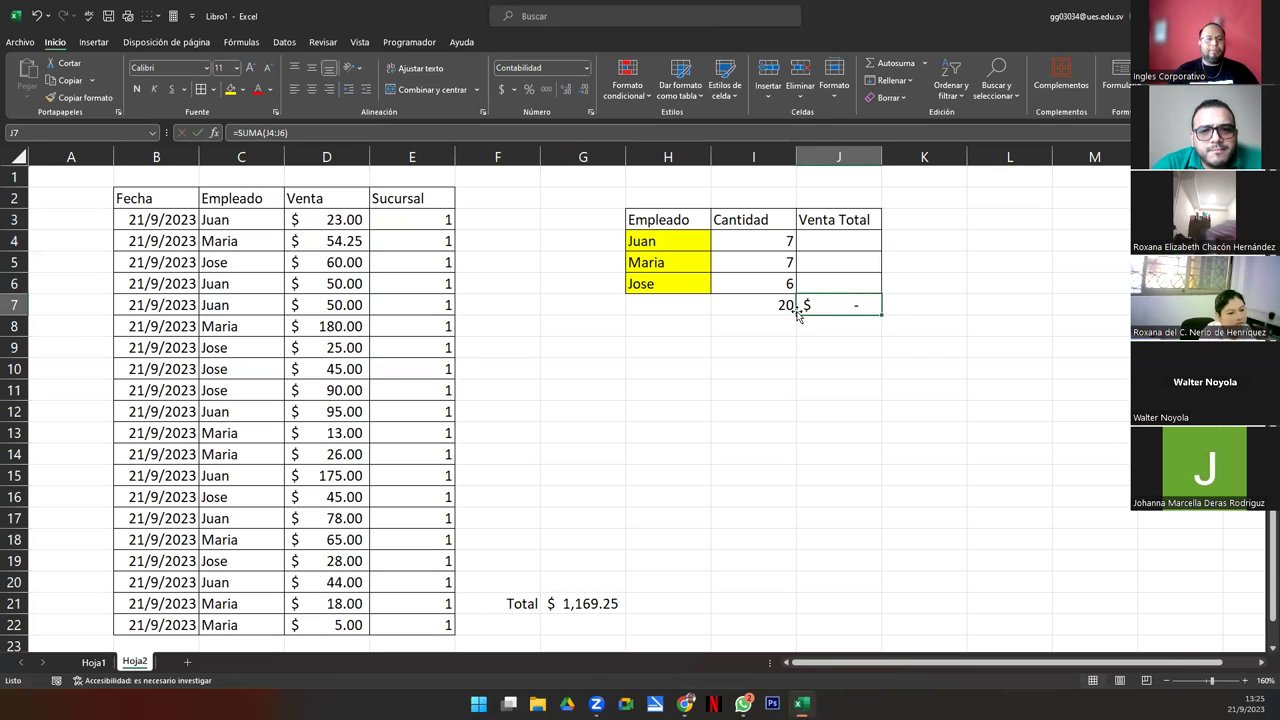
- Label the totals row TOTALES in H7
click(678, 307)
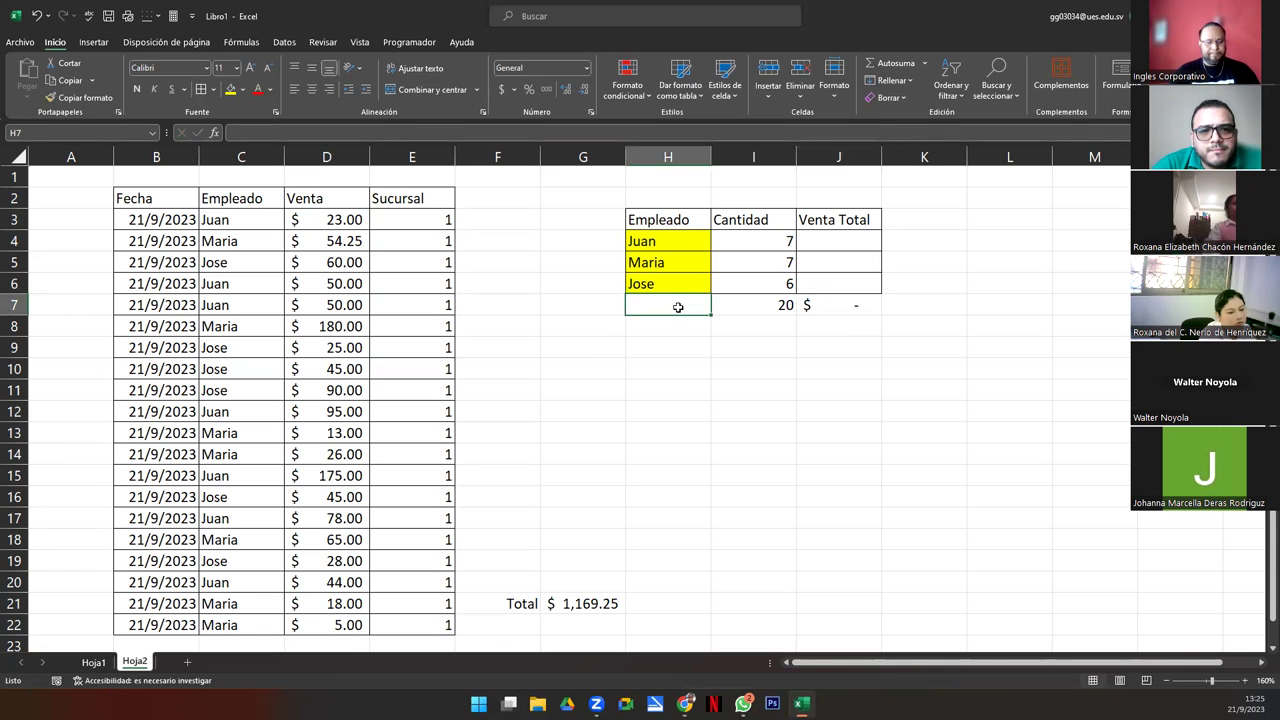
text(TOTAL)
text(TES)
key(BackSpace)
key(BackSpace)
key(BackSpace)
text(LES)
drag(678, 307, 810, 306)
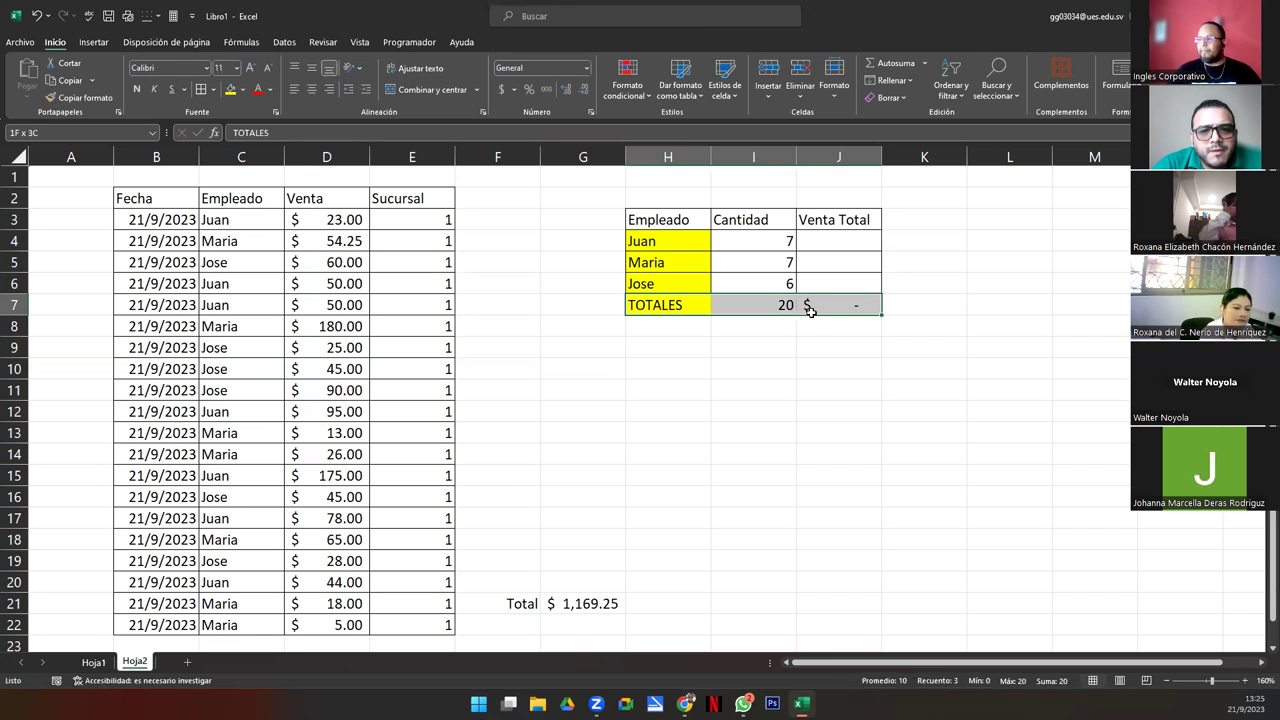
click(852, 242)
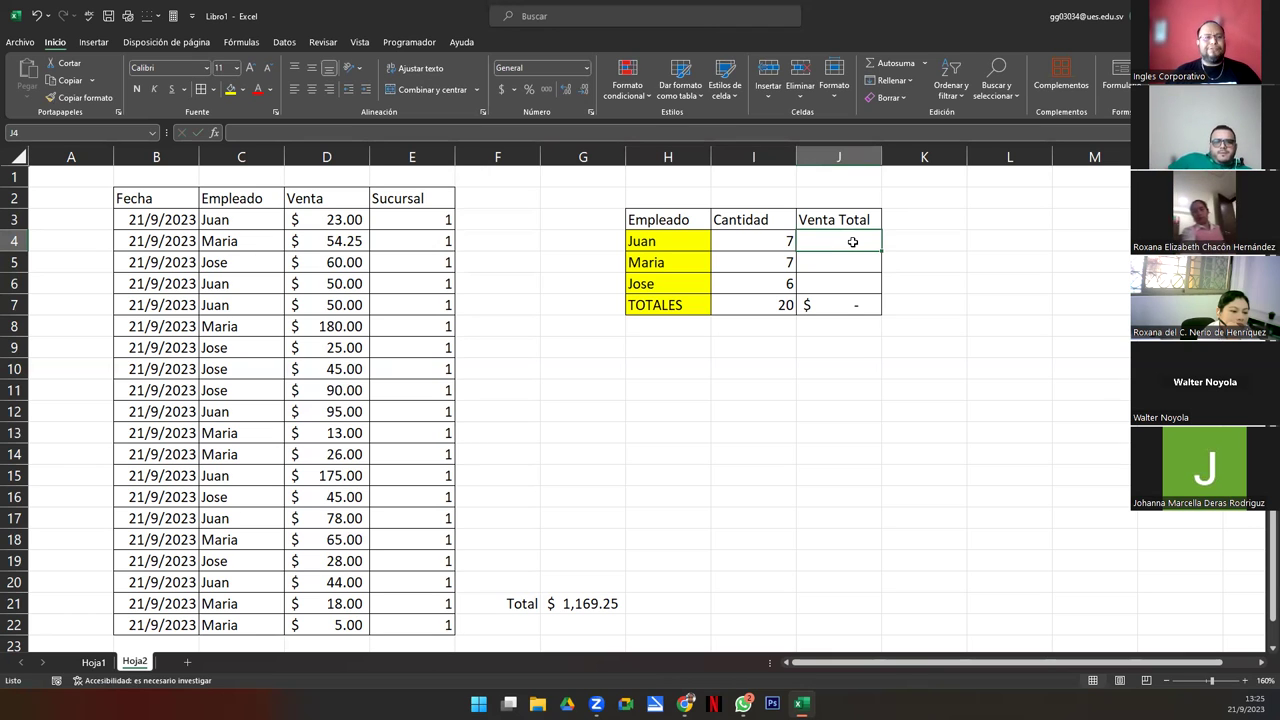
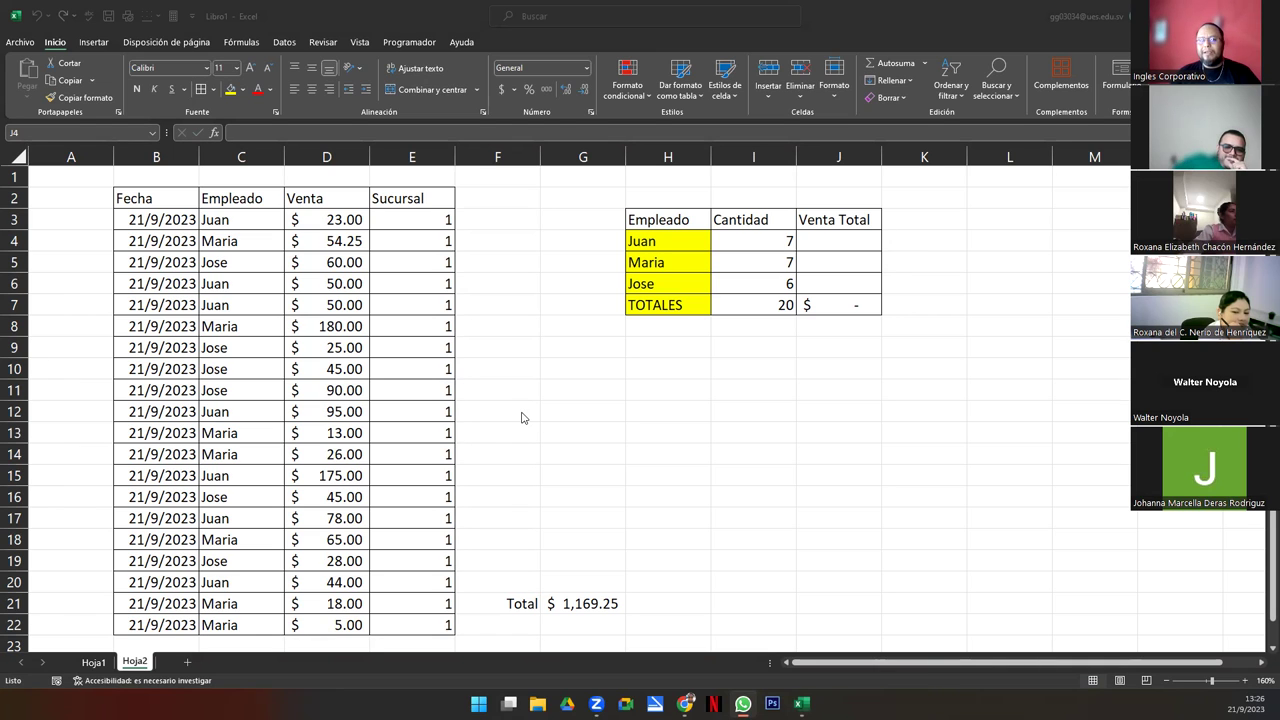
- Build a SUMAR.SI formula in J4 summing D3:D22 where C3:C22 matches H4
click(817, 245)
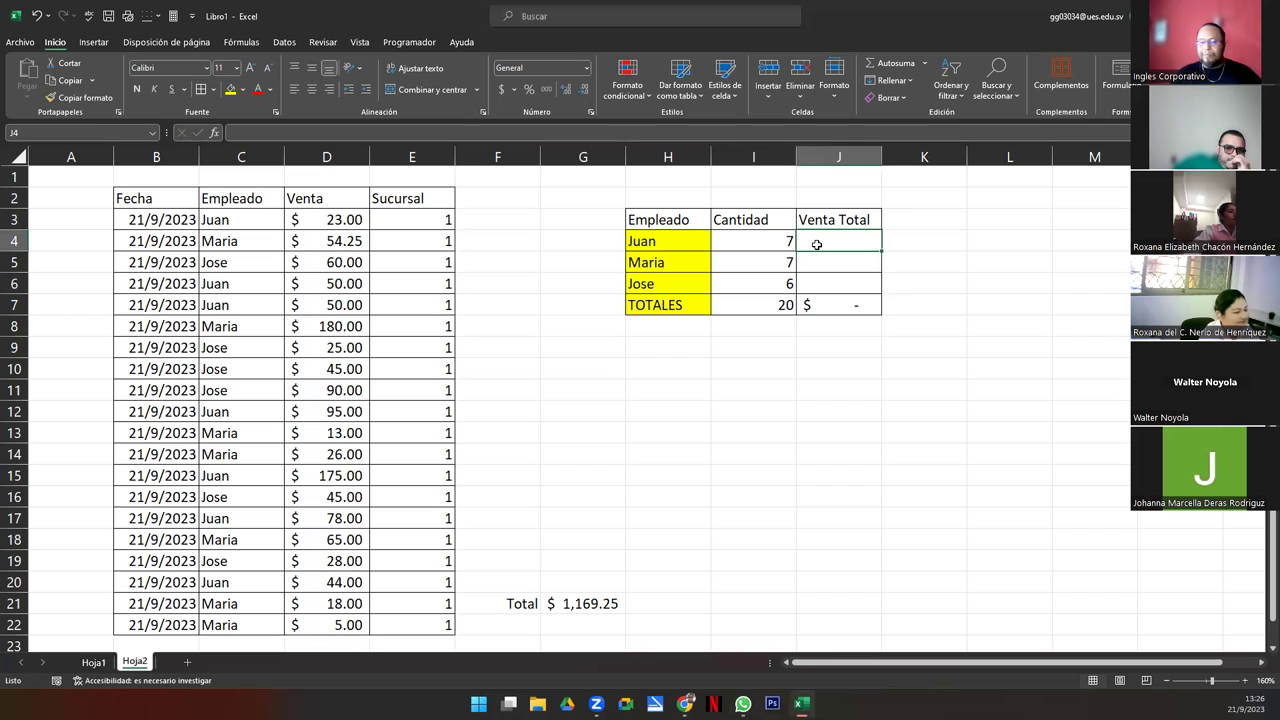
text(=sumar.s)
key(Tab)
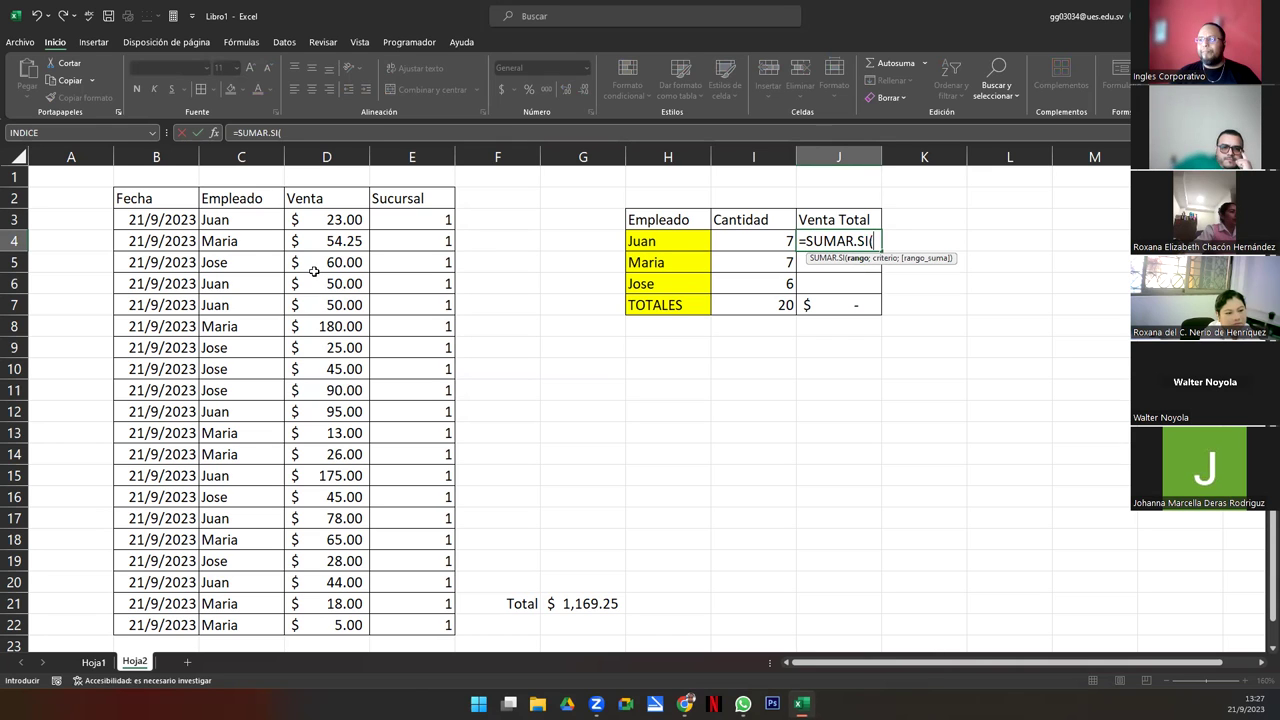
drag(215, 219, 243, 623)
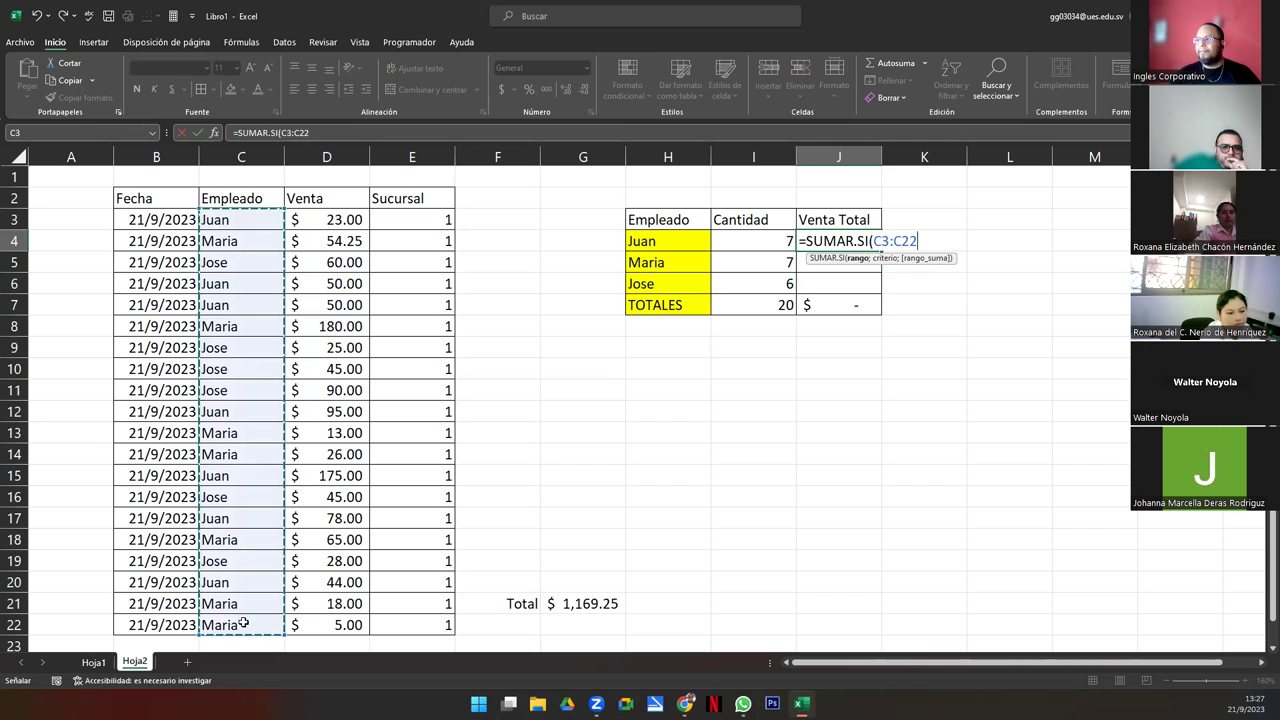
text(;)
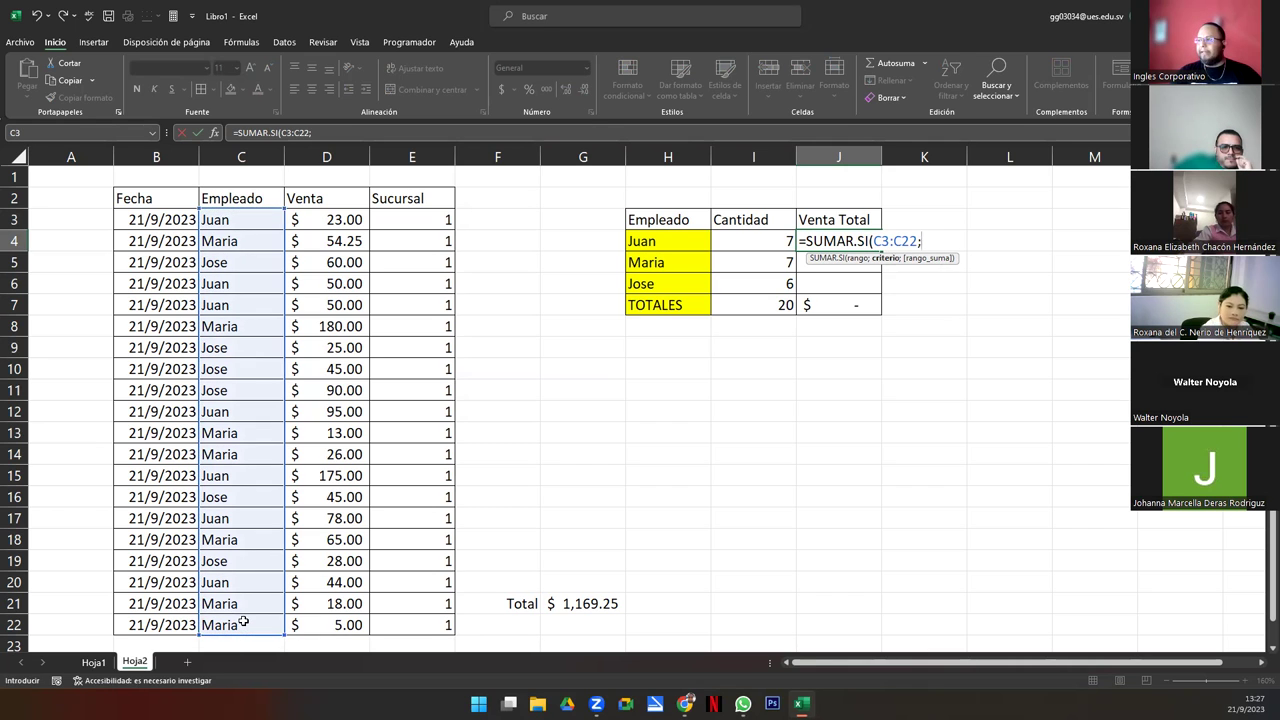
click(666, 243)
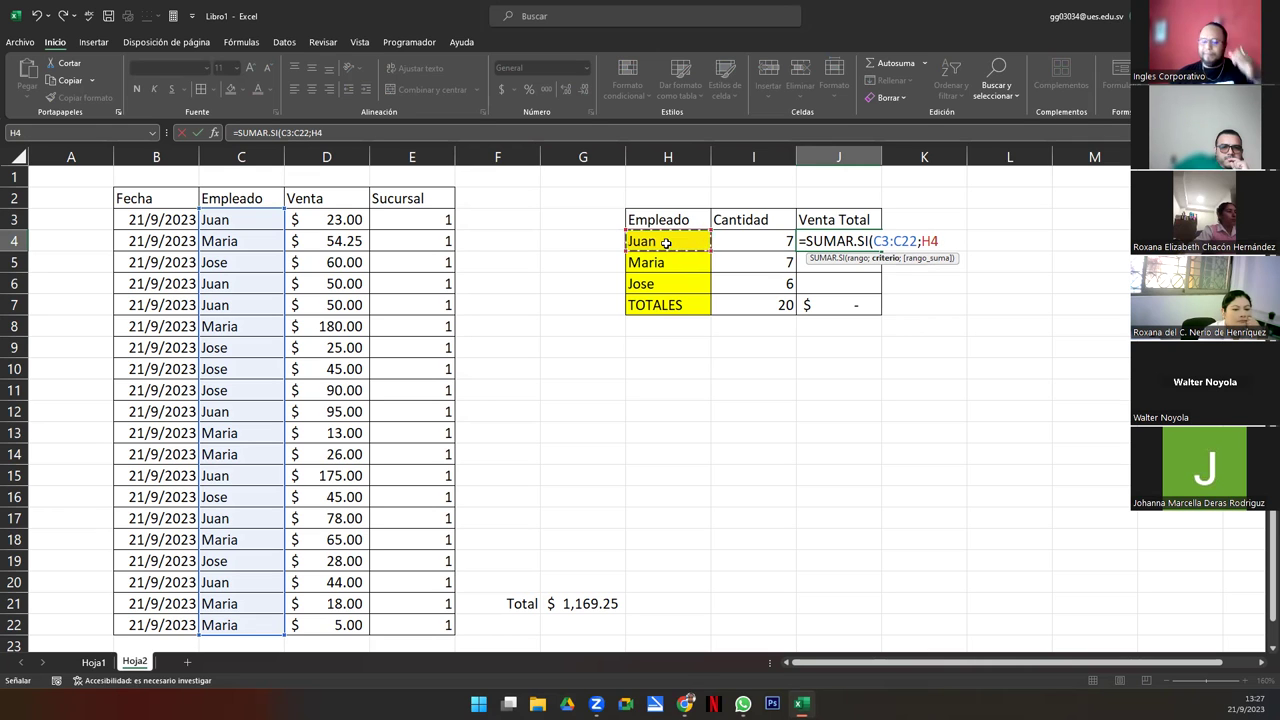
text(;)
drag(338, 228, 341, 625)
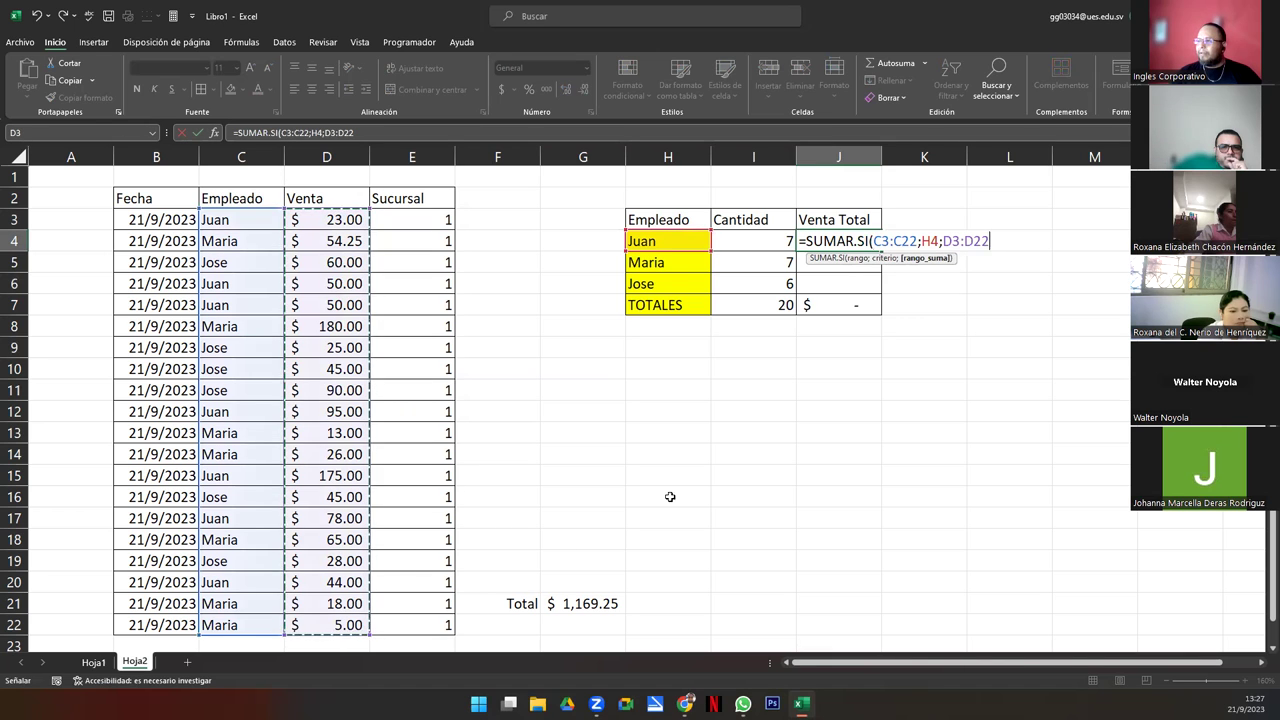
- Make the C3:C22 and D3:D22 ranges absolute and commit the formula, giving 515
click(900, 240)
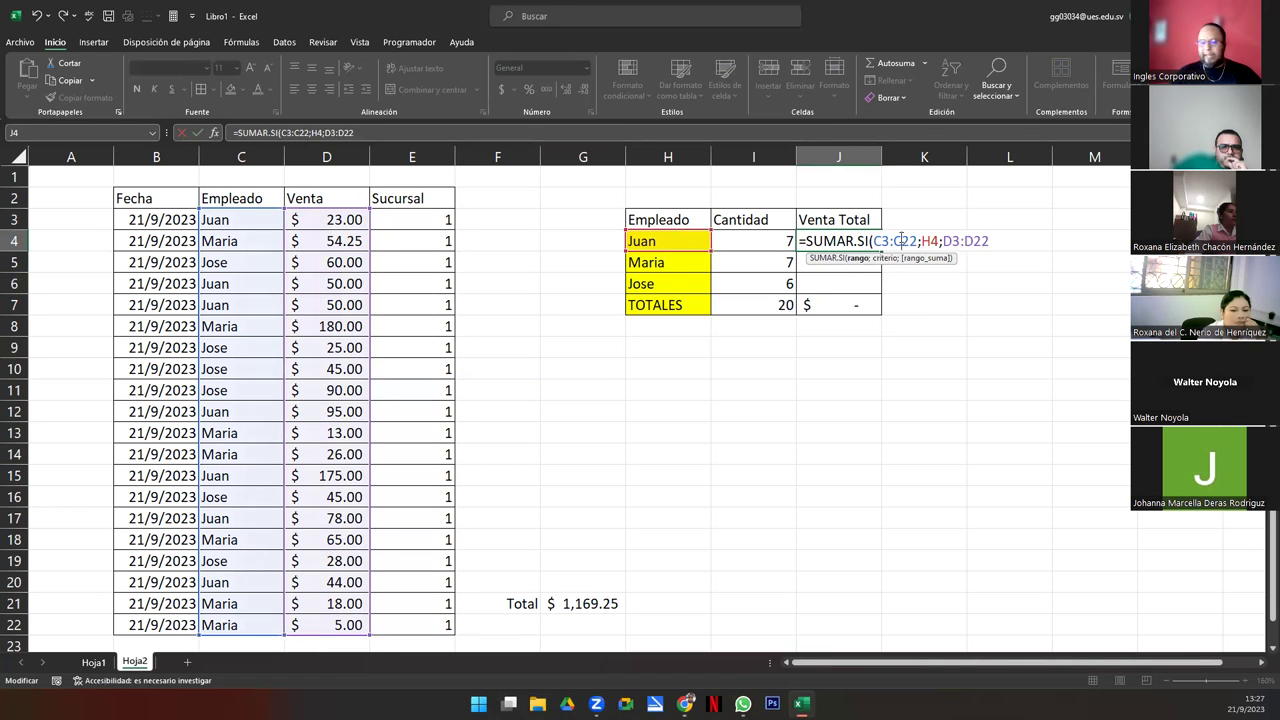
drag(874, 241, 900, 243)
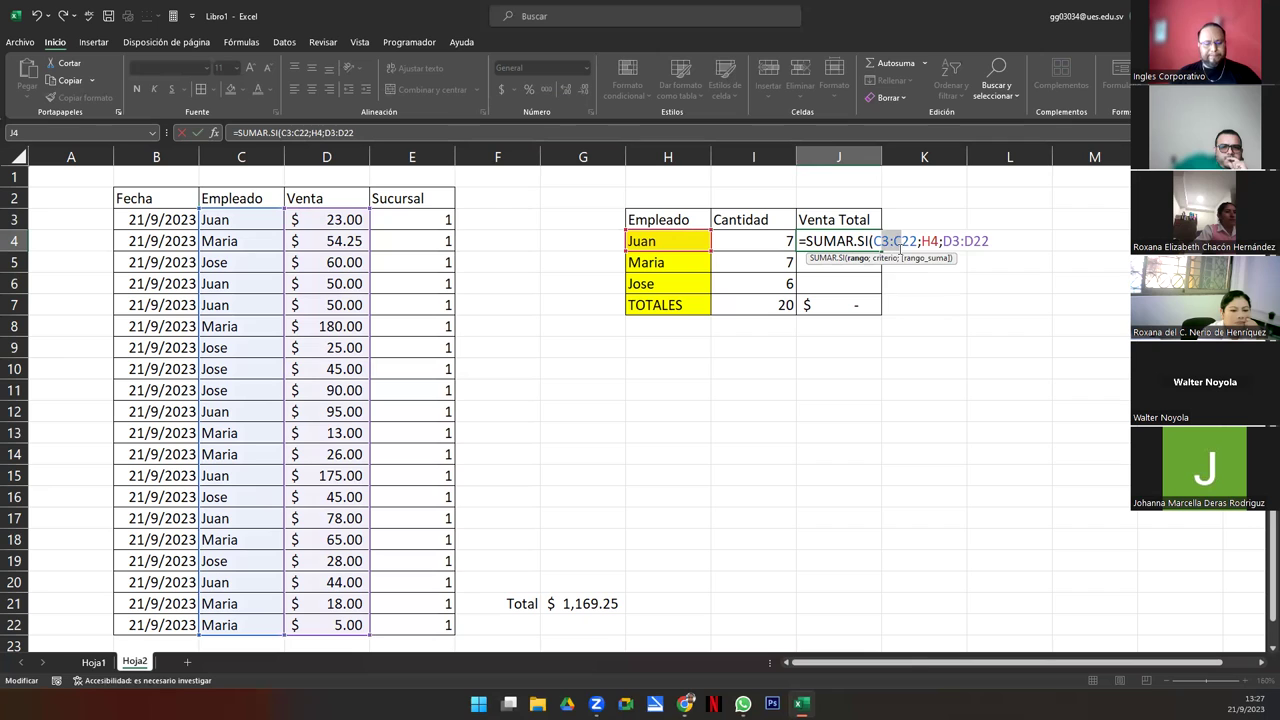
key(F4)
drag(977, 241, 1000, 245)
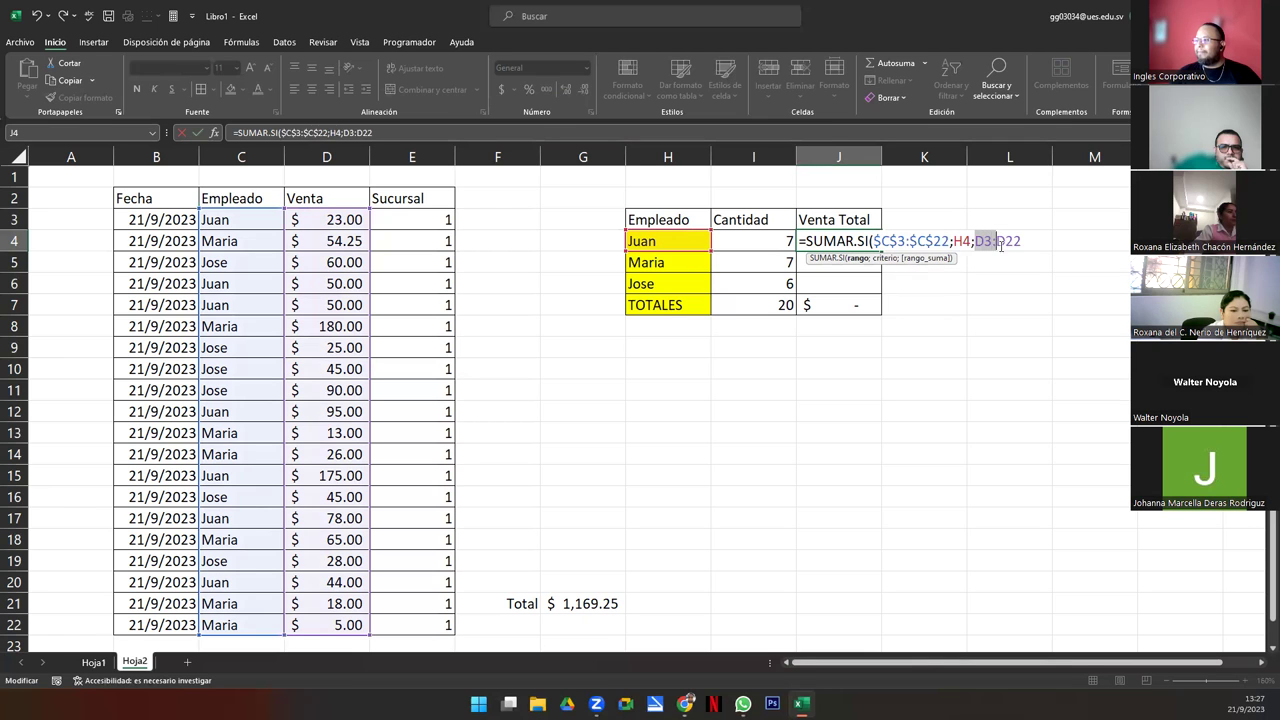
key(F4)
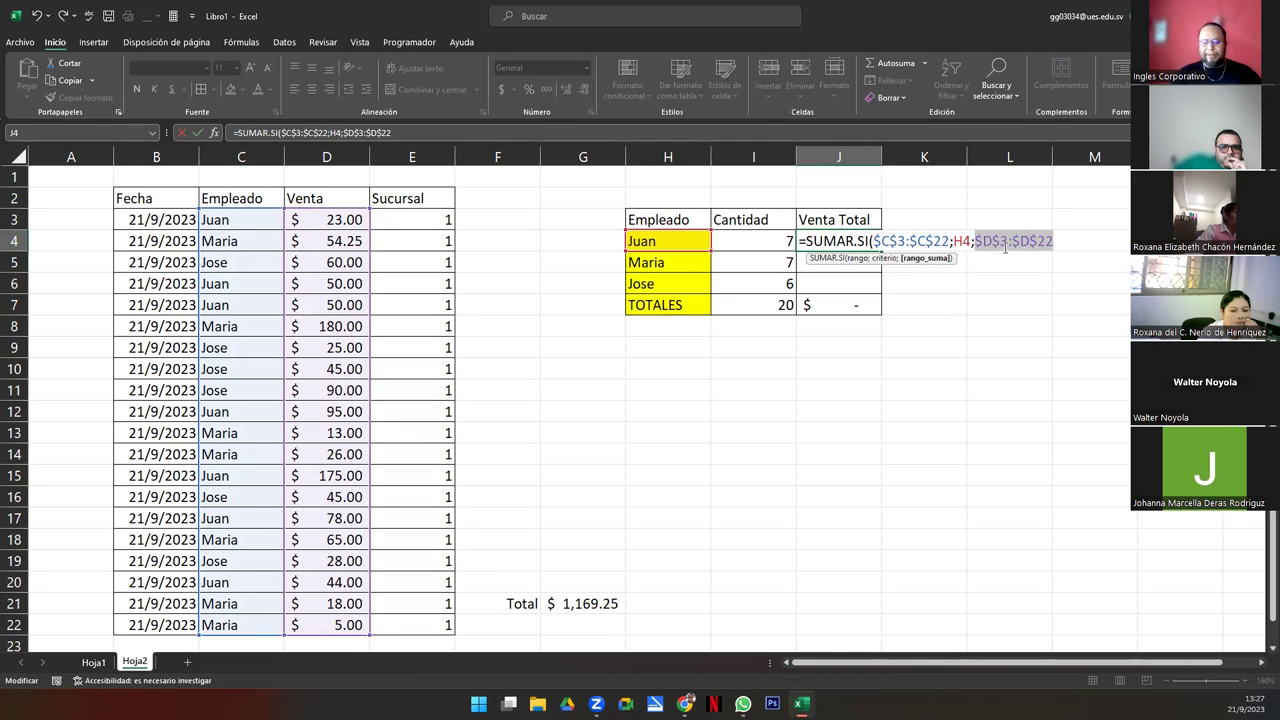
click(1005, 246)
key(ctrl+Return)
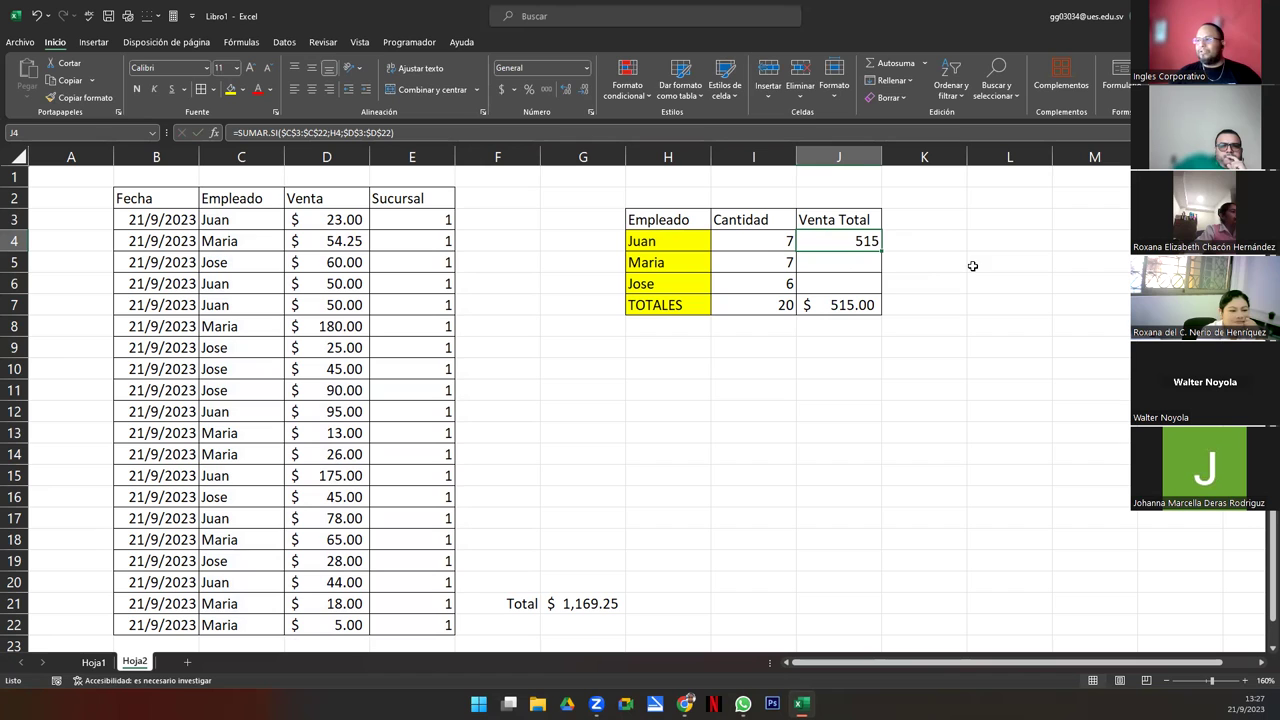
- Fill the total formula down for Maria and Jose and format J4:J6 as Contabilidad
drag(881, 250, 883, 288)
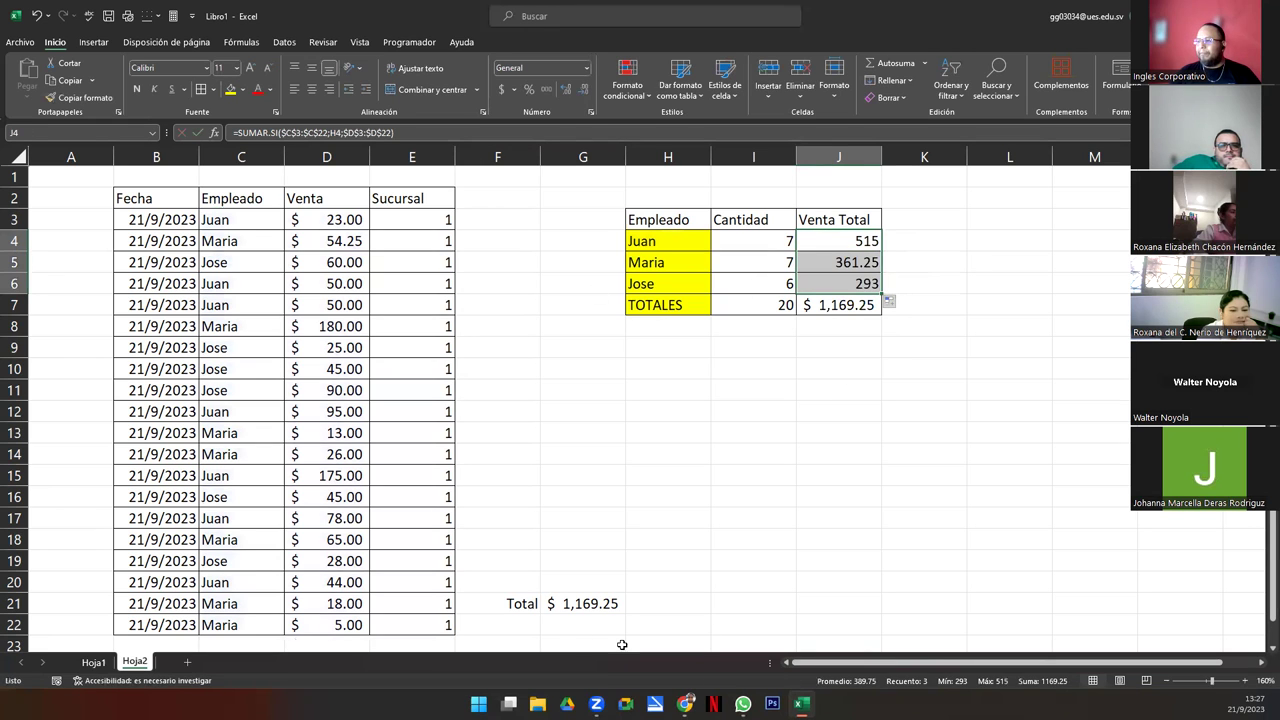
click(583, 604)
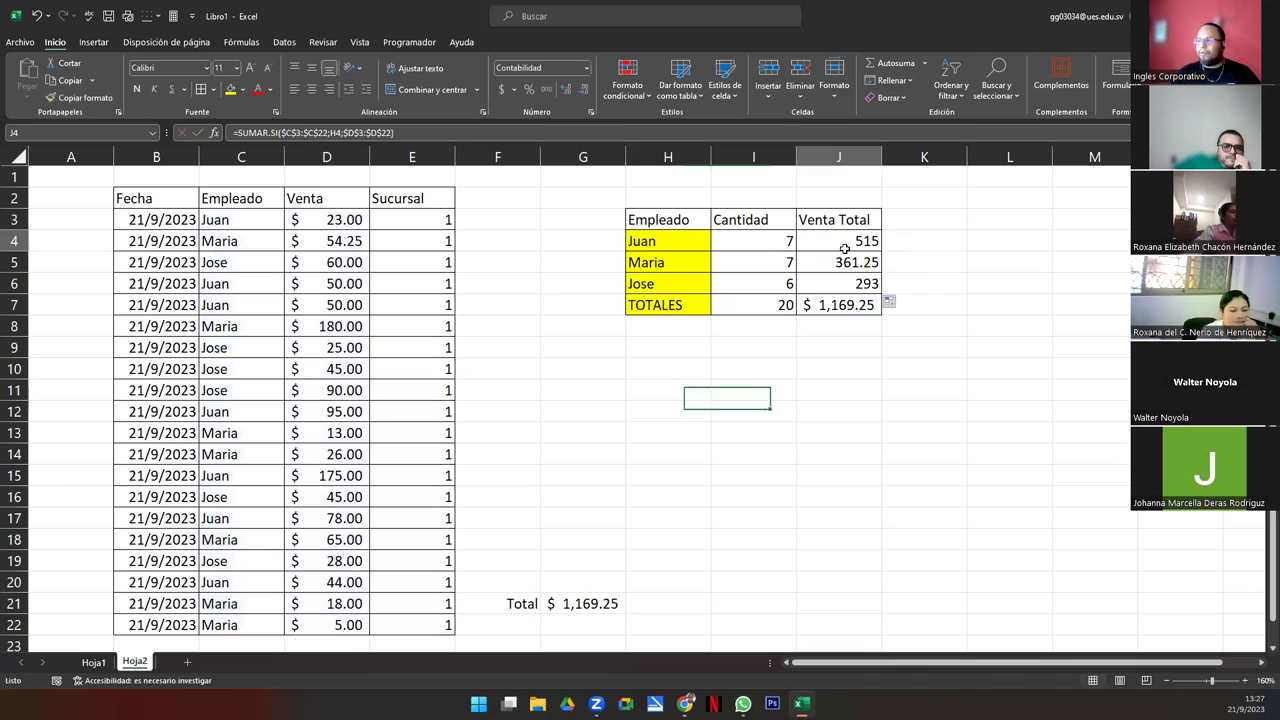
drag(840, 241, 855, 284)
click(501, 89)
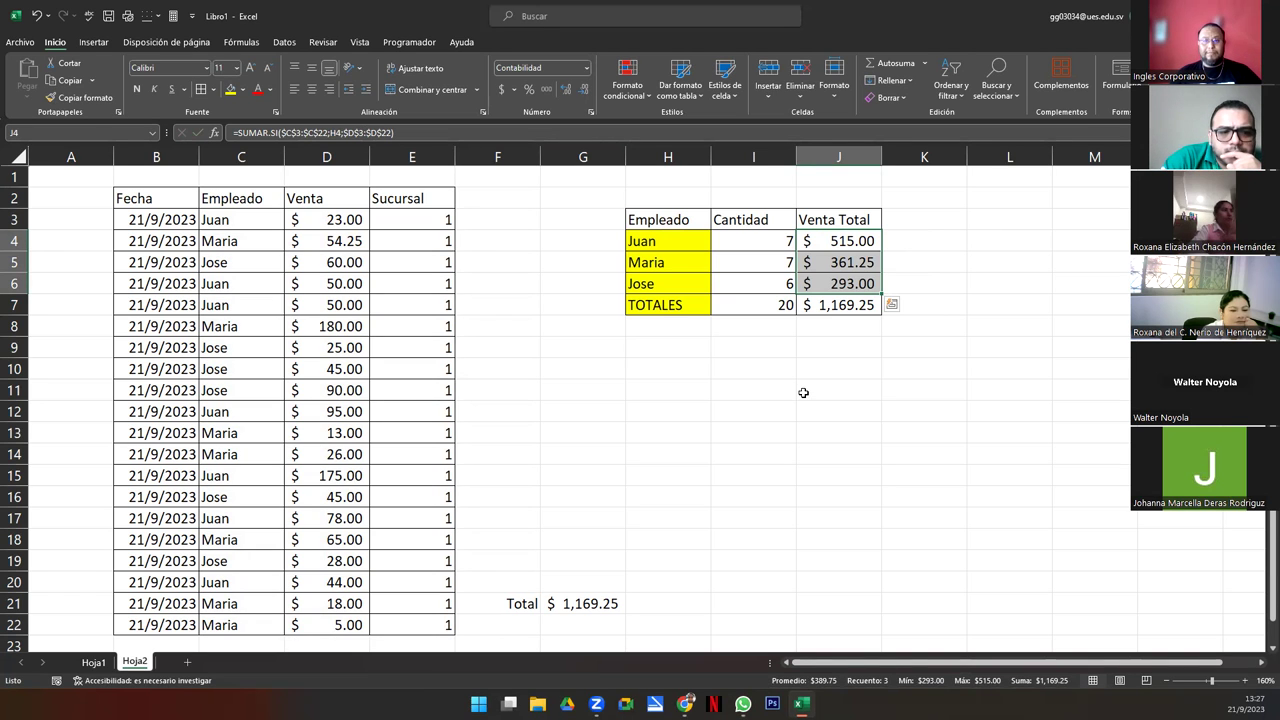
- Review Juan's total formula in J4 without changing it
double_click(835, 242)
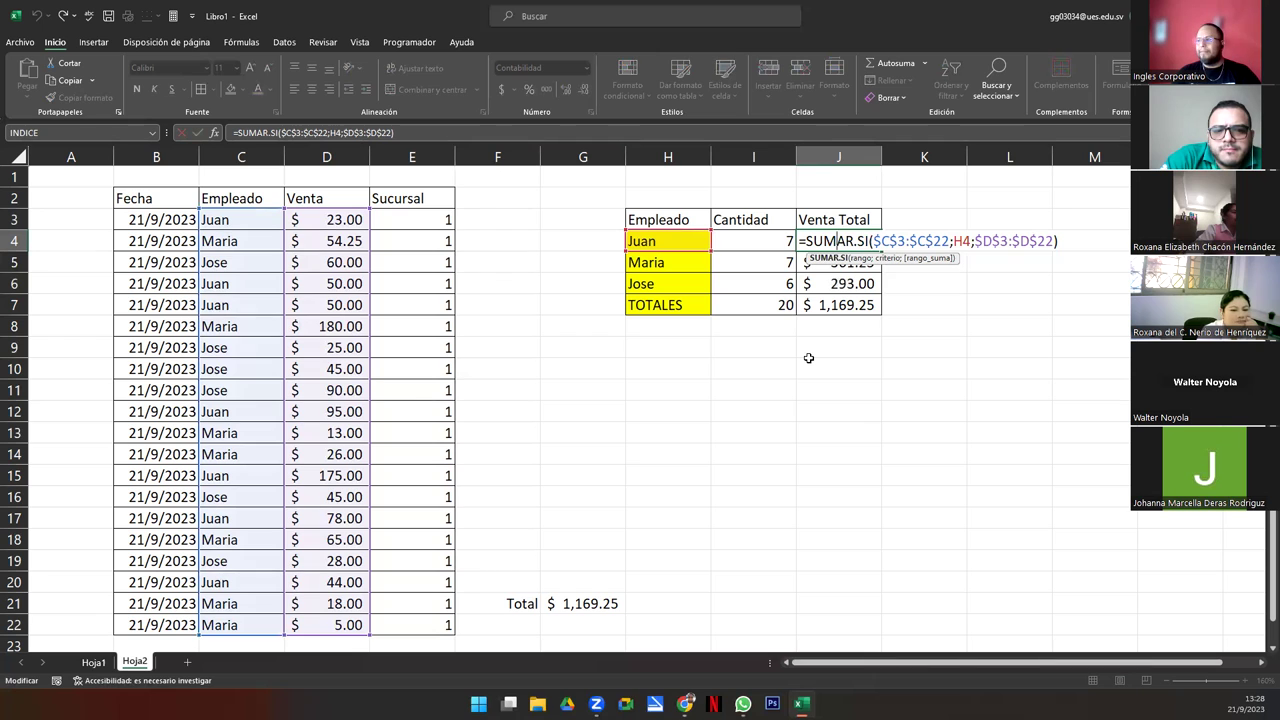
key(ctrl+Return)
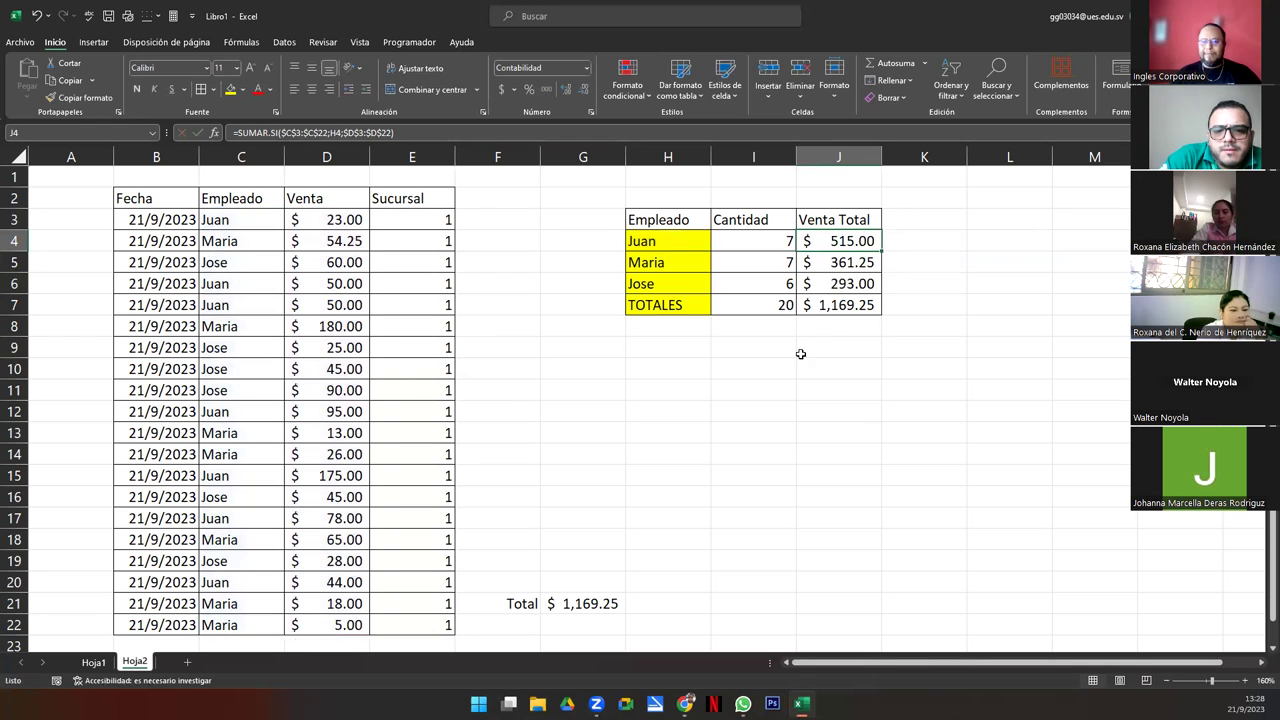
click(898, 241)
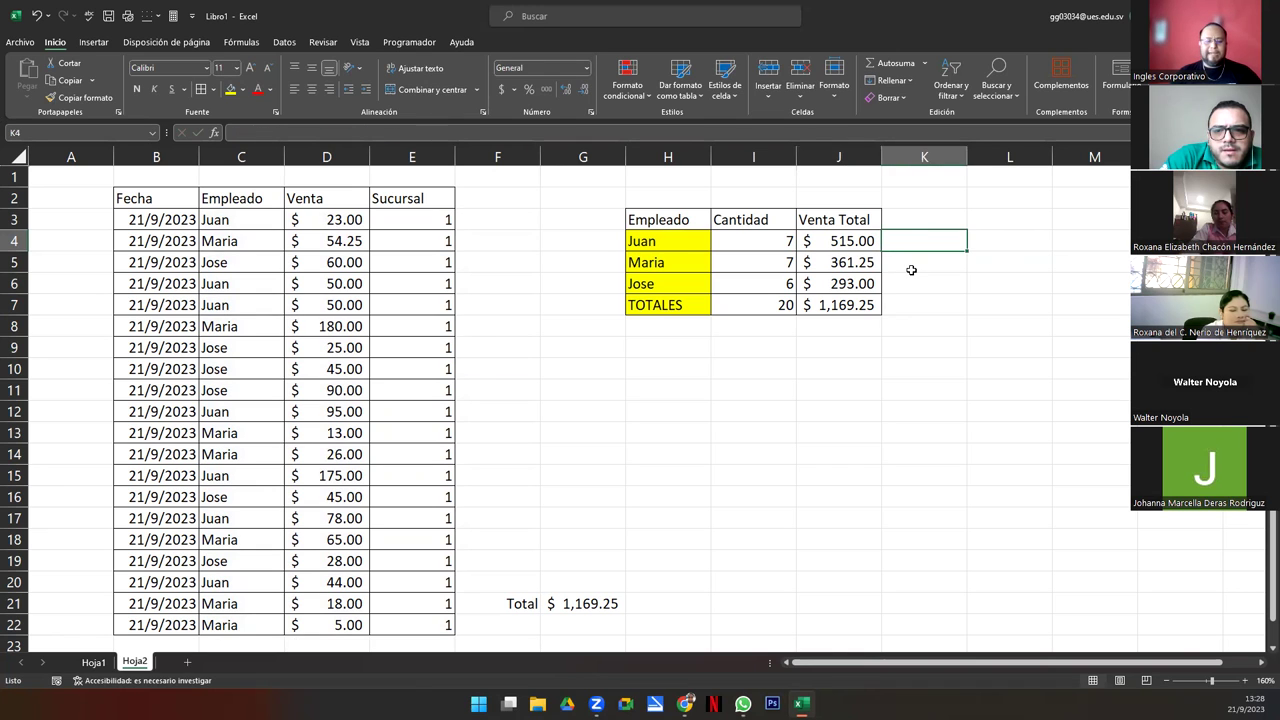
text(=contar.si)
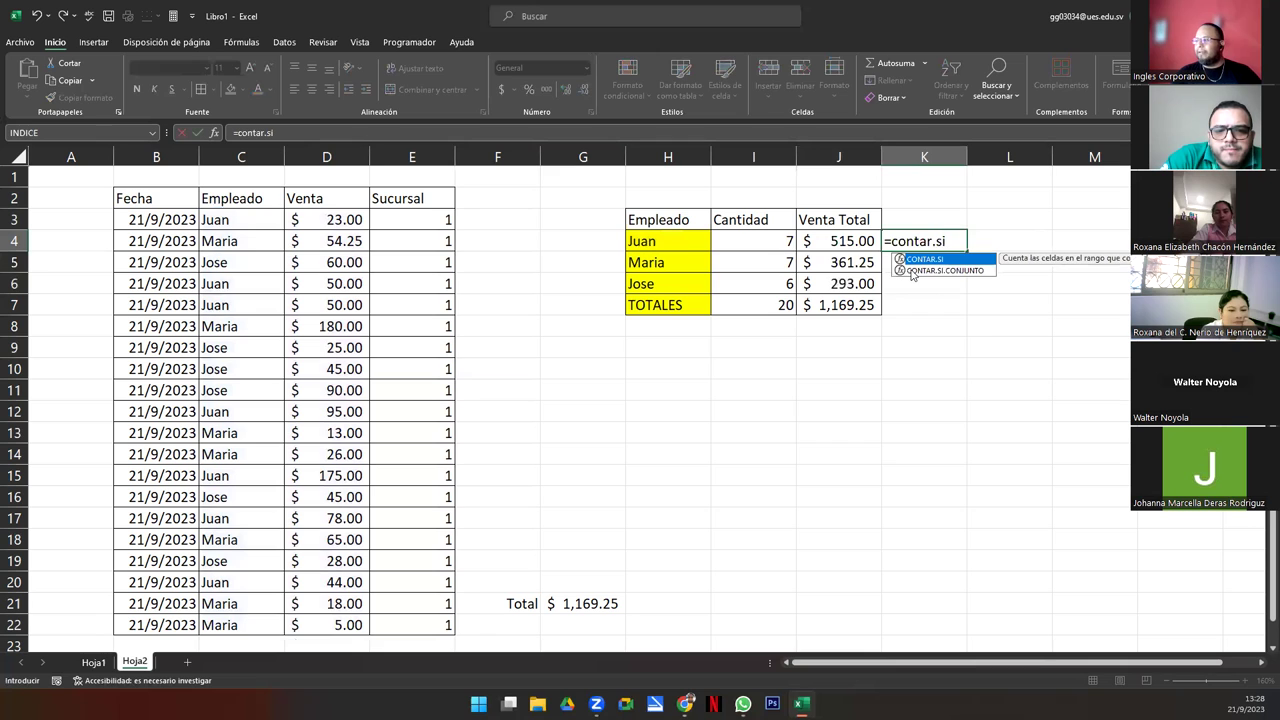
click(911, 270)
double_click(911, 270)
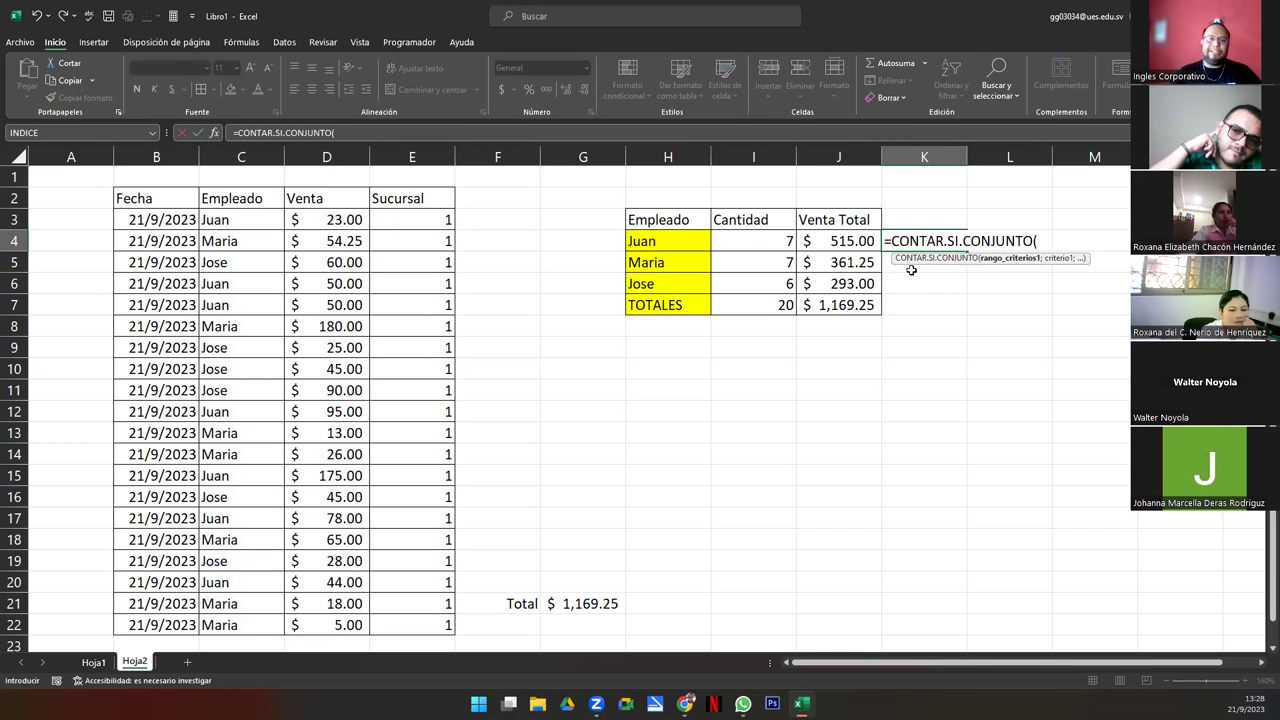
key(Escape)
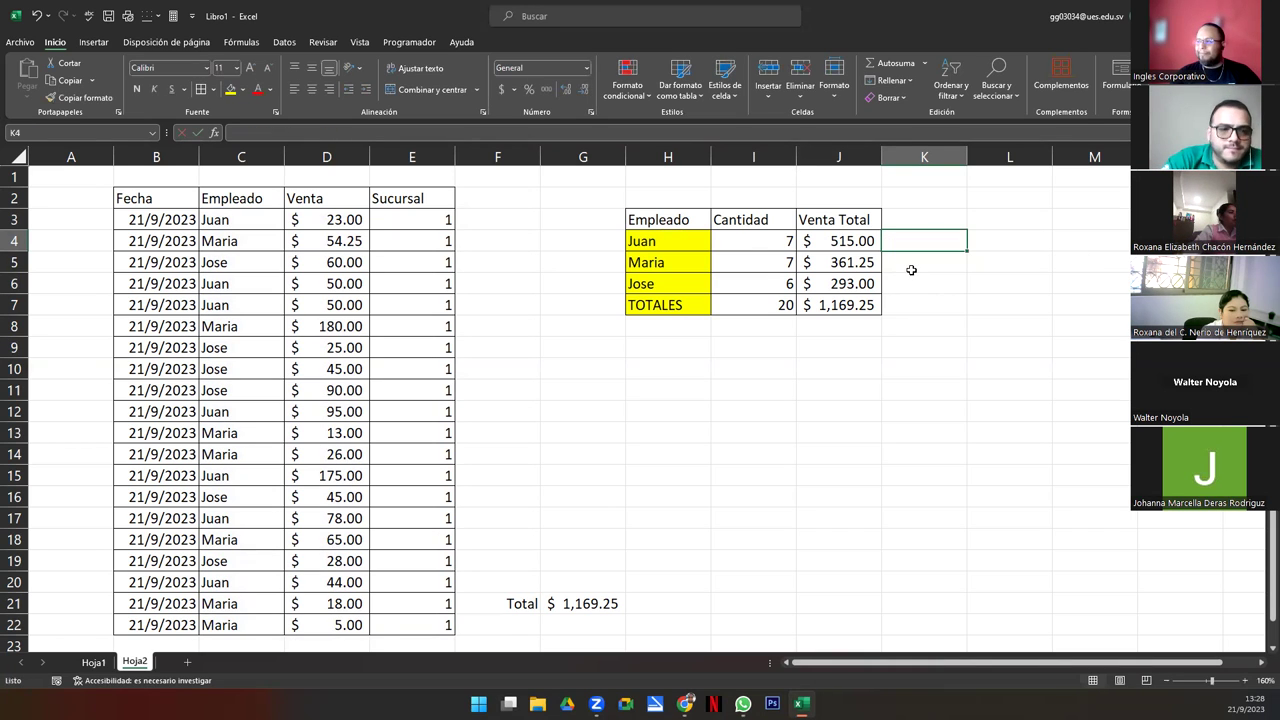
key(Left)
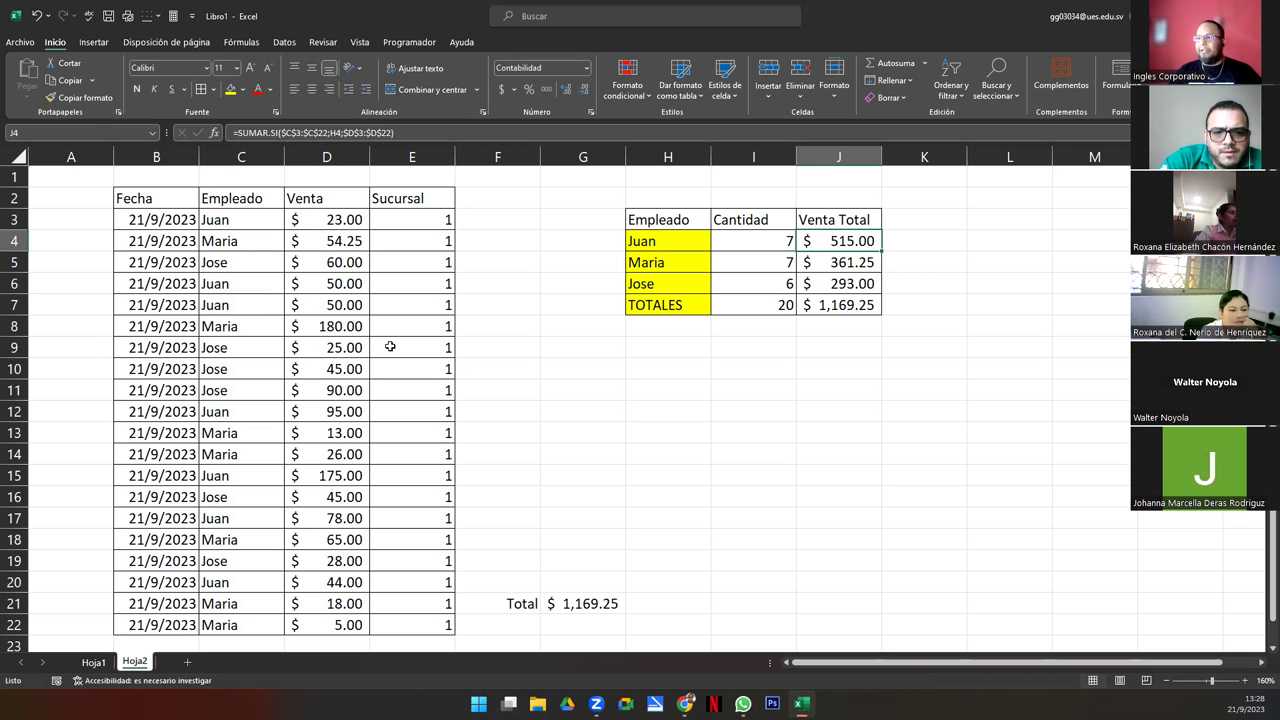
- Copy the dates and employee names B3:C22 and paste them starting at B23
drag(157, 219, 202, 637)
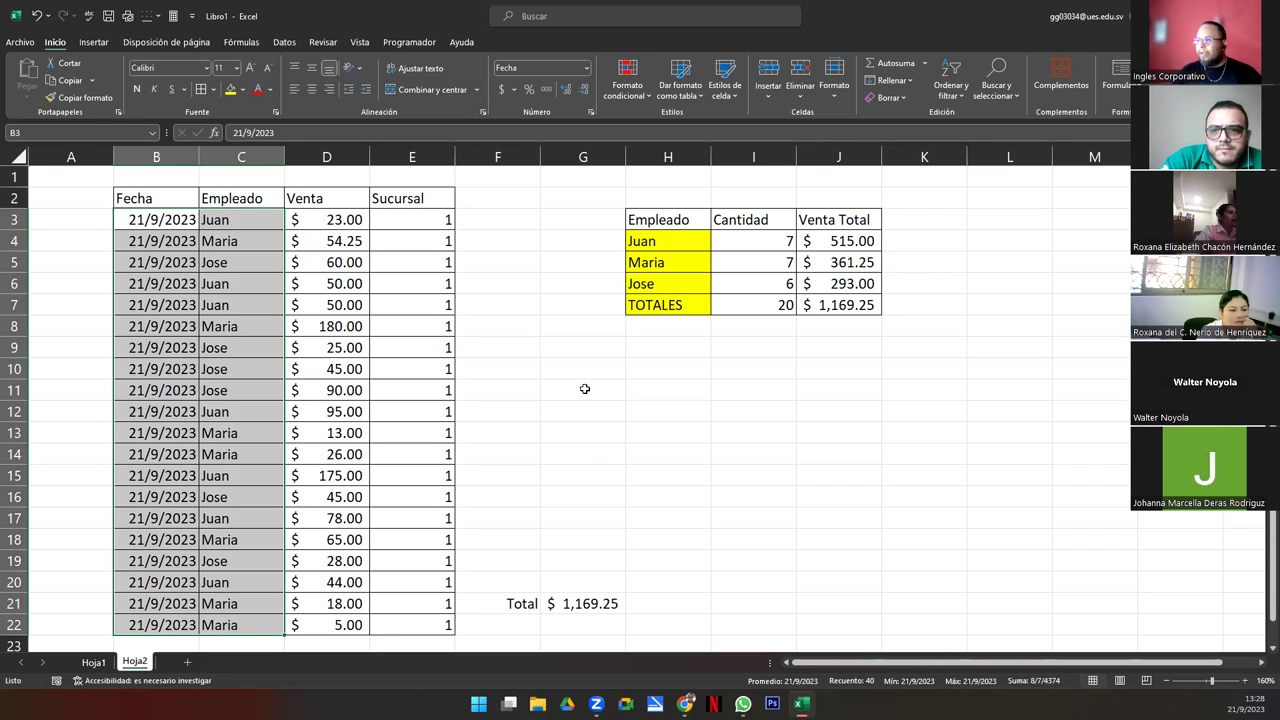
scroll(315, 402, down, 2)
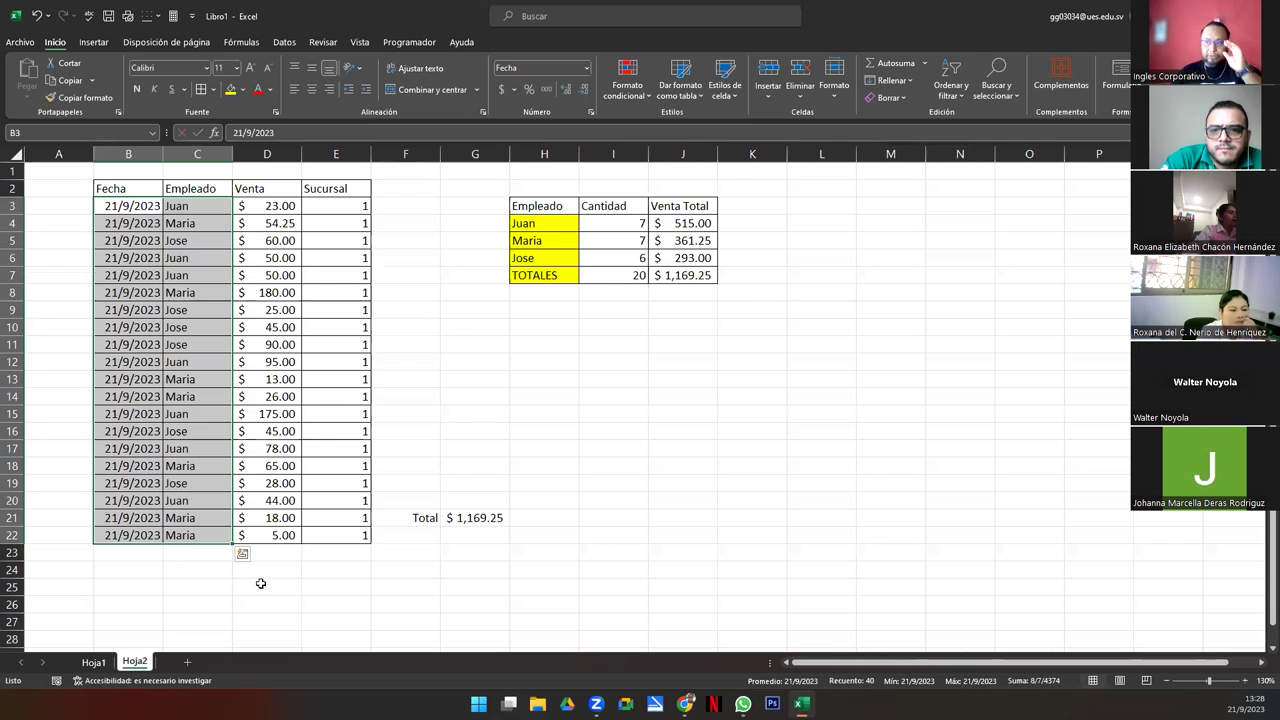
click(130, 553)
drag(122, 210, 175, 540)
key(ctrl+c)
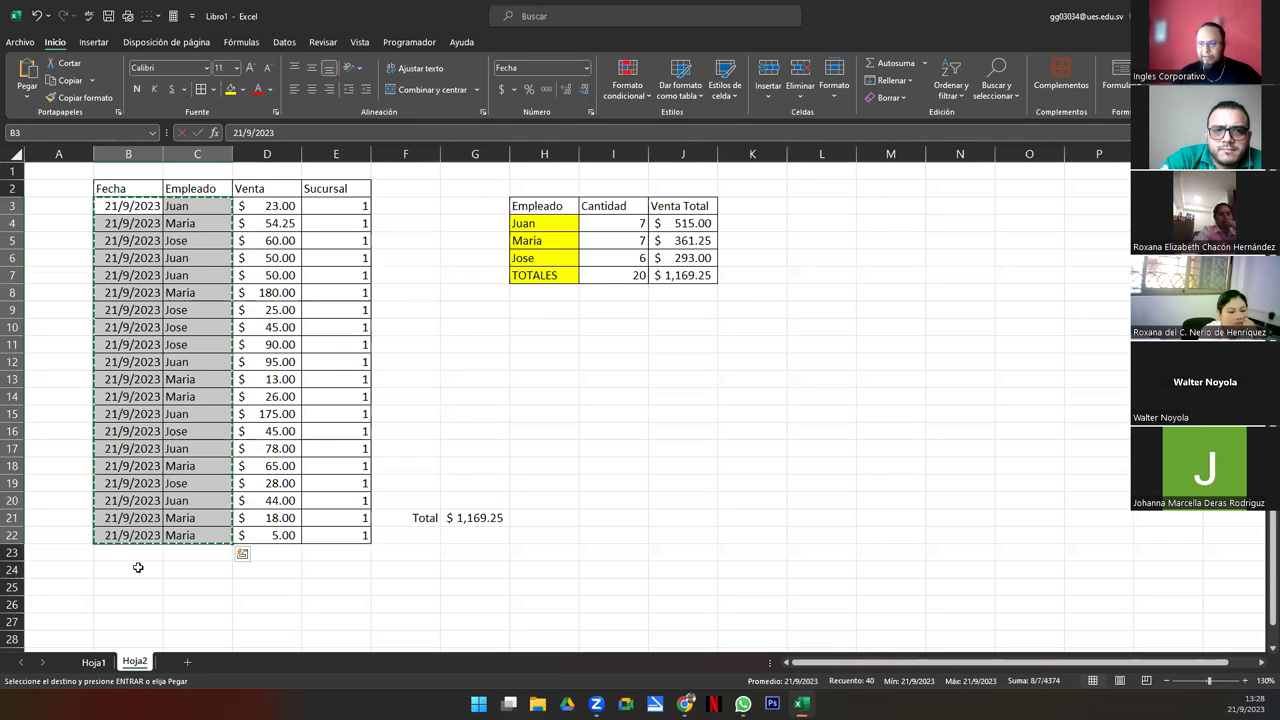
click(132, 556)
key(ctrl+v)
- Change B23 to 22/9/2023 and copy that date down through B42
scroll(107, 300, down, 5)
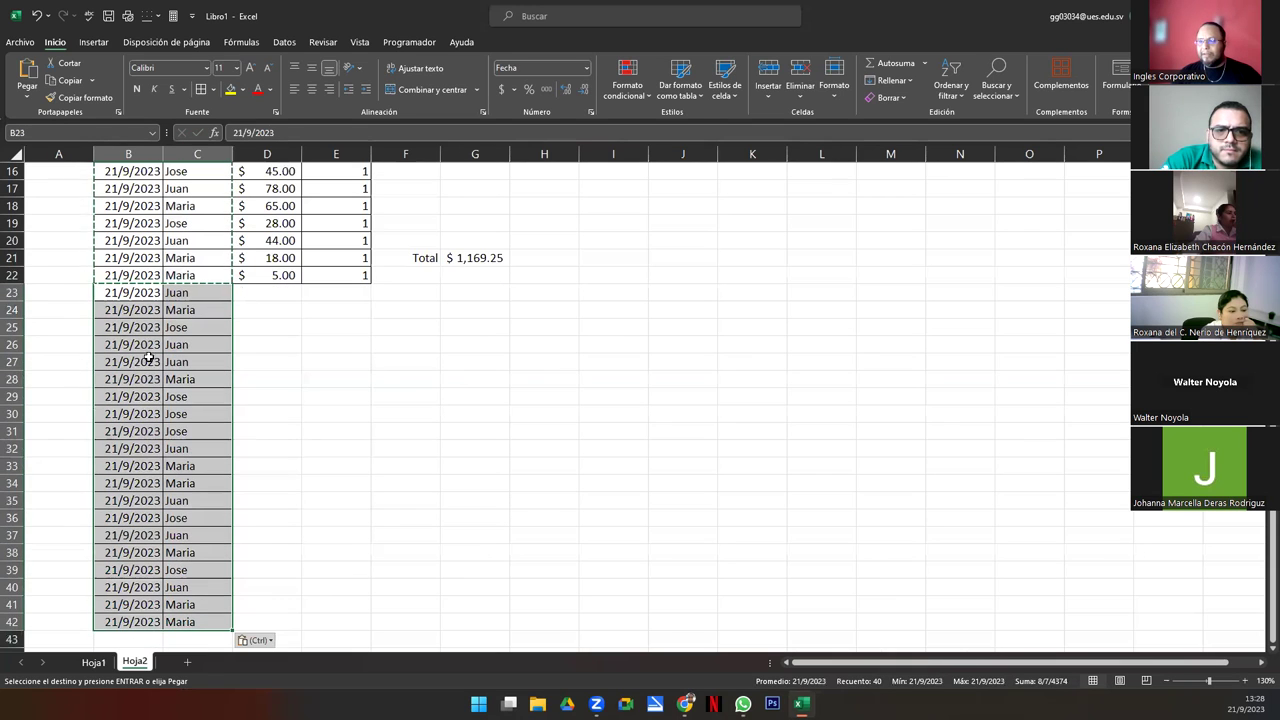
click(107, 299)
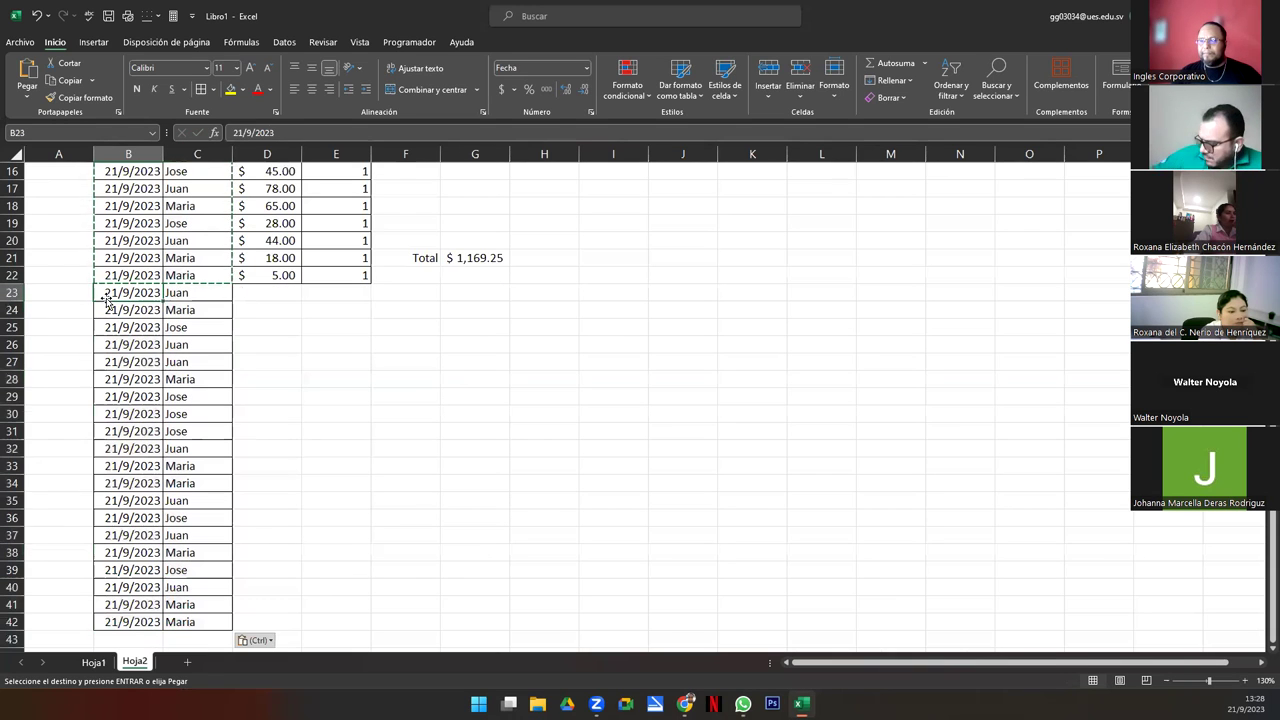
key(F2)
key(BackSpace)
text(2)
key(Return)
key(Up)
key(ctrl+c)
key(Down)
key(ctrl+shift+Down)
key(ctrl+v)
click(232, 311)
key(Up)
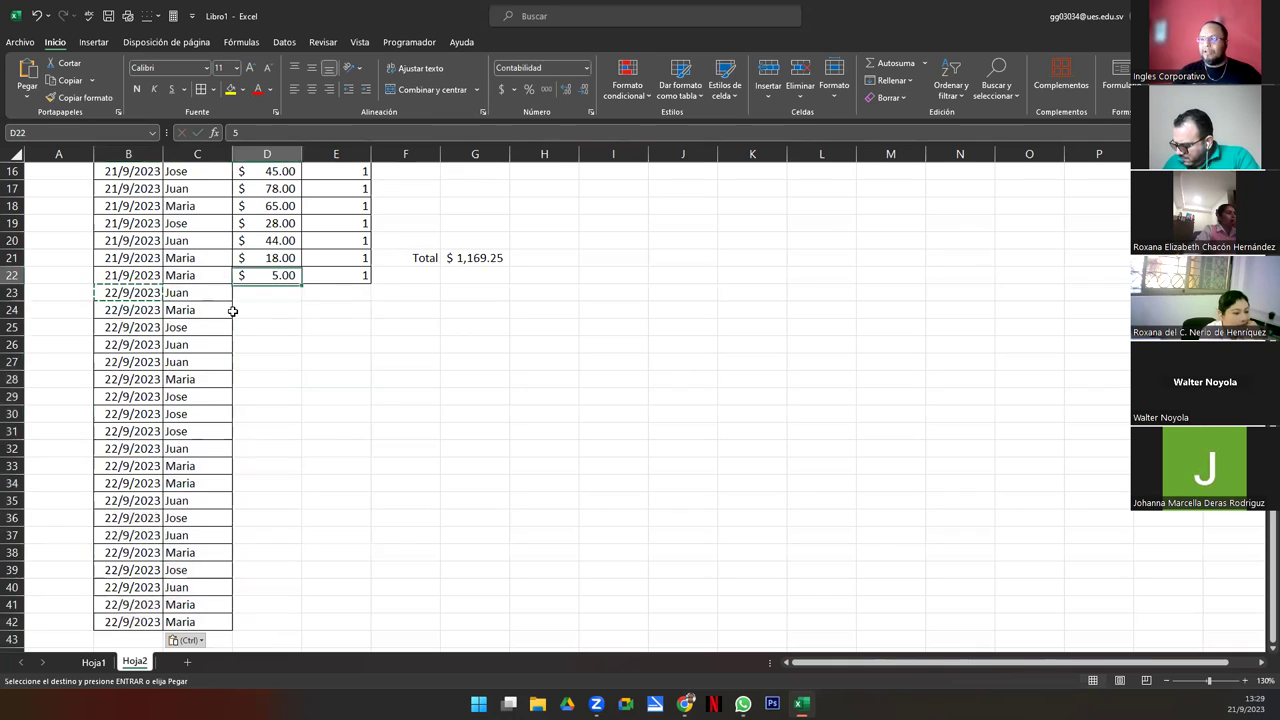
- Generate random sale amounts with ALEATORIO.ENTRE in D23 and fill them down to row 42
text(=)
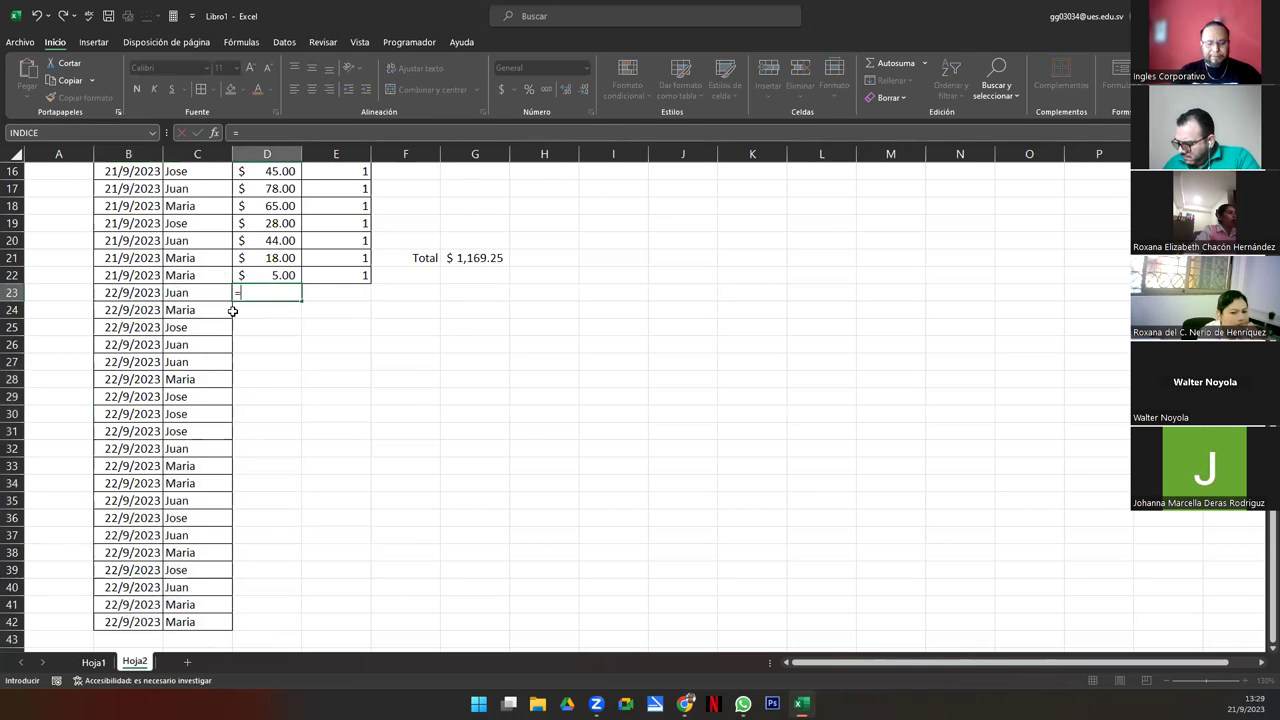
text(ale)
key(Down)
key(Tab)
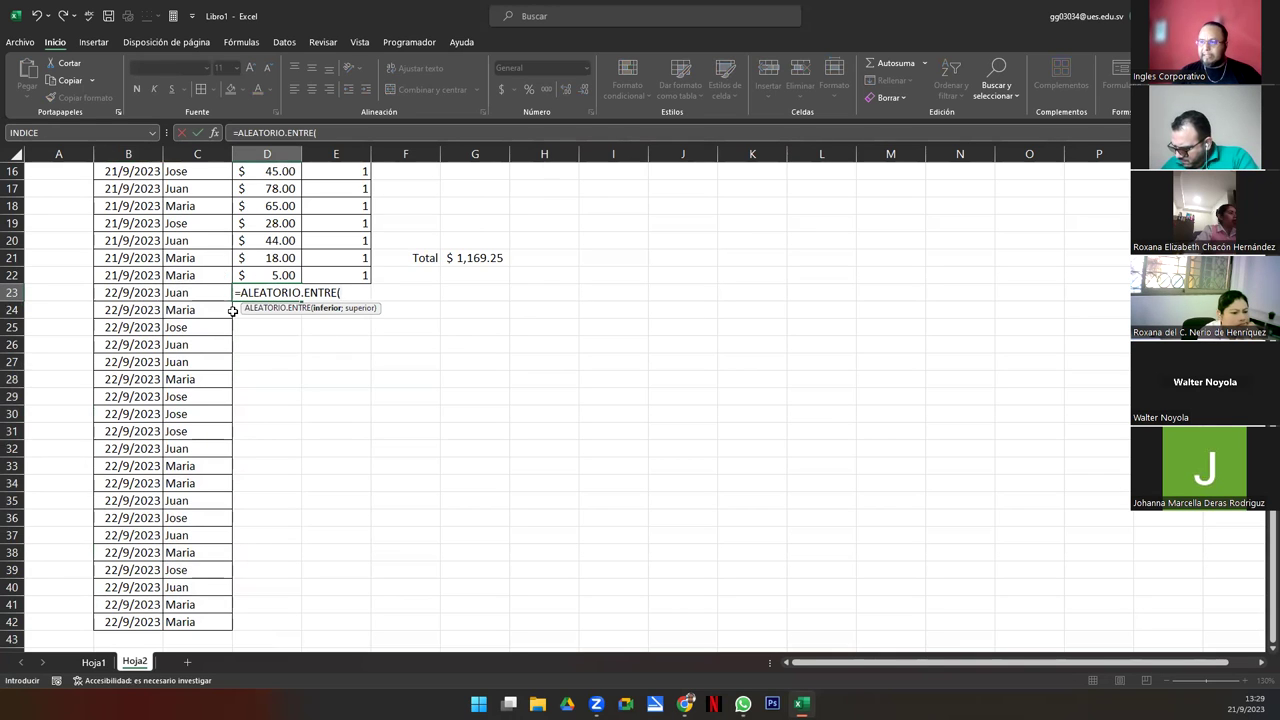
text(15;200)
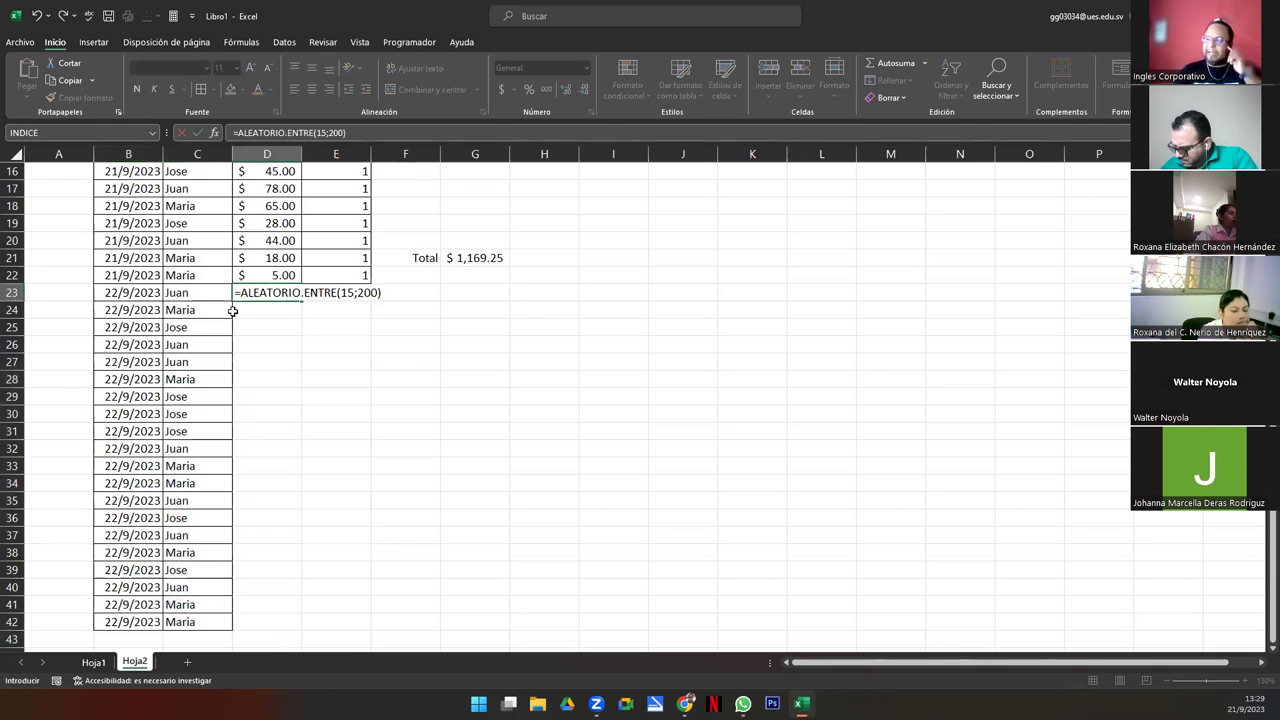
key(ctrl+Return)
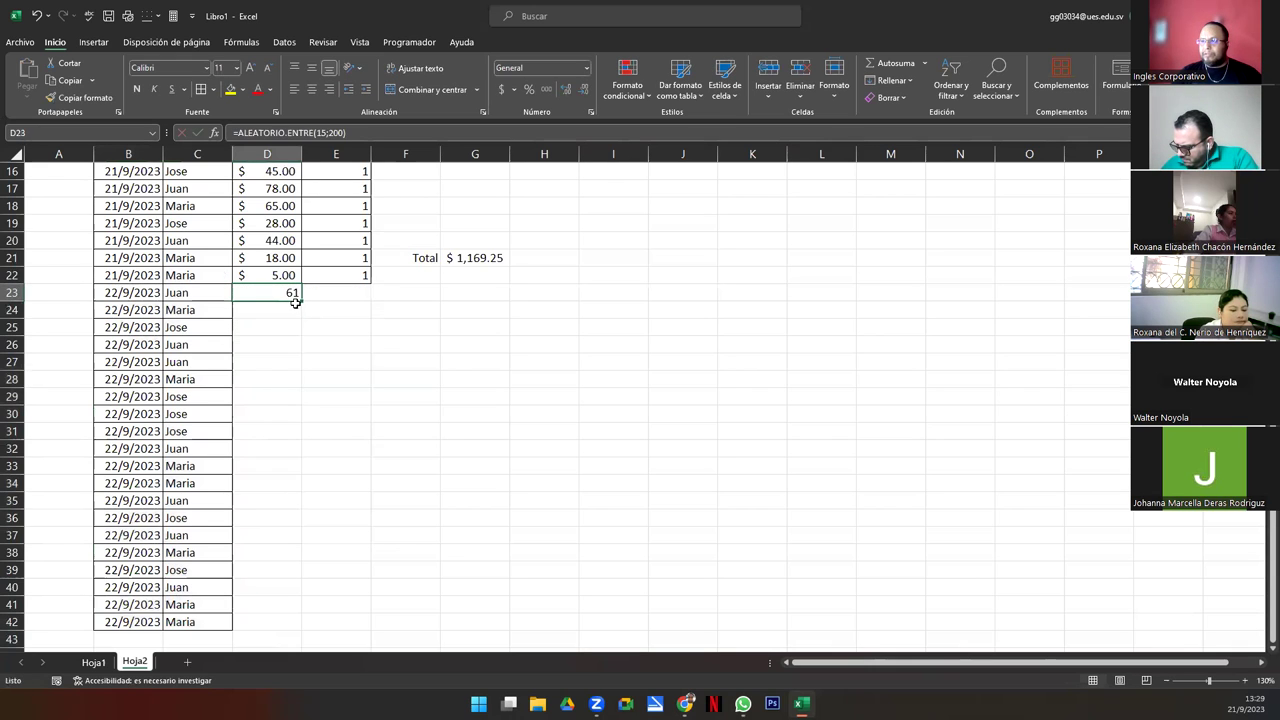
double_click(303, 297)
- Paste D23:D42 back as fixed values and extend Sucursal 1 down to row 42
mouse_move(270, 293)
mouse_down()
mouse_move(264, 646)
mouse_move(263, 624)
mouse_up()
key(ctrl+c)
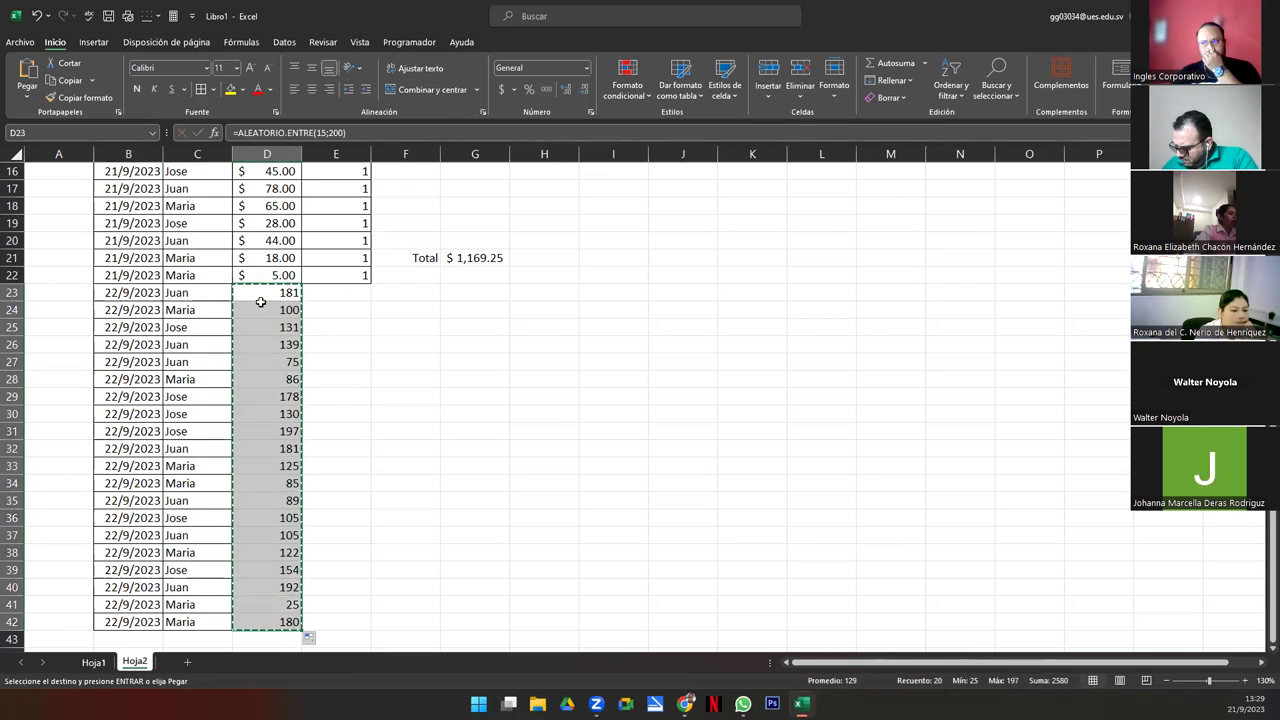
right_click(258, 295)
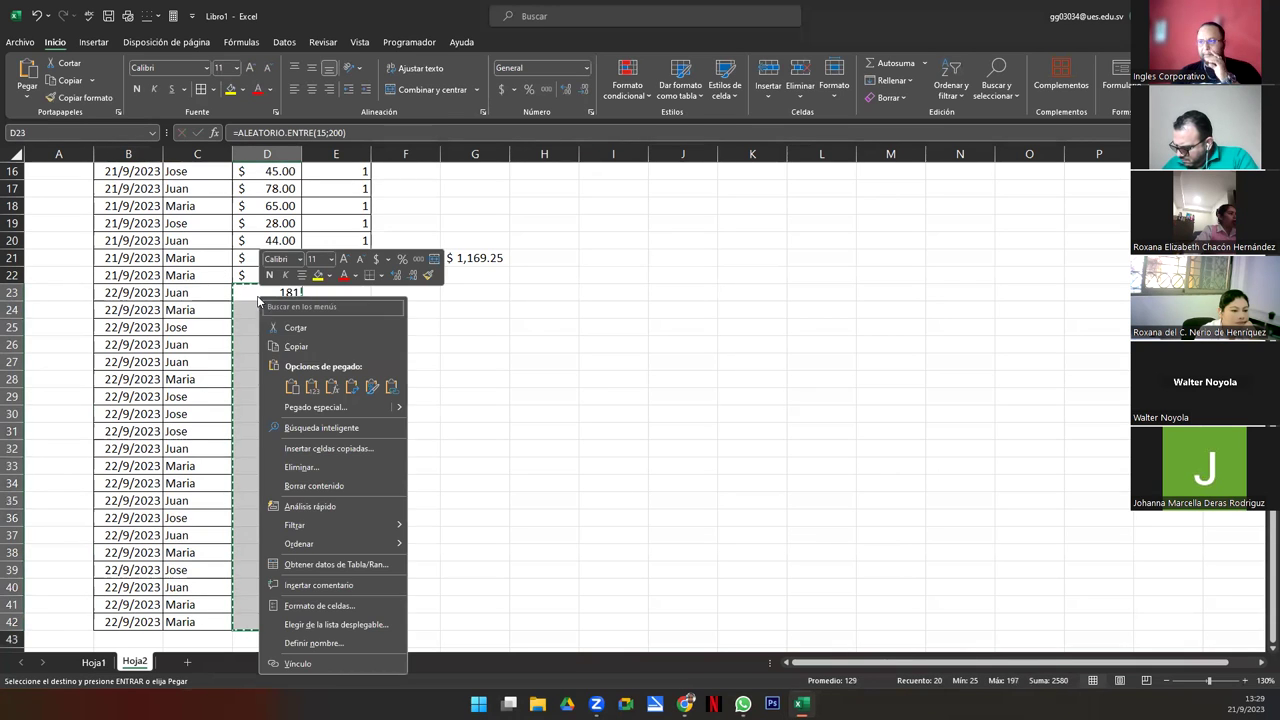
click(313, 390)
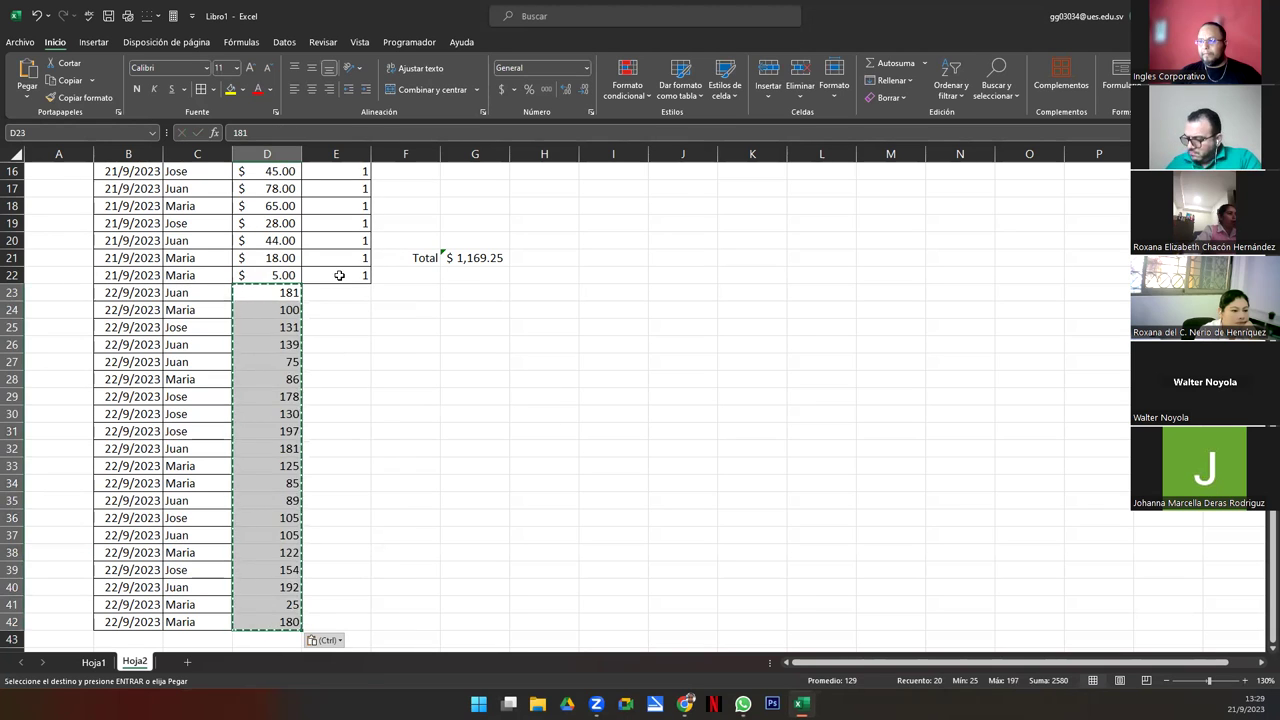
click(362, 279)
drag(368, 287, 353, 621)
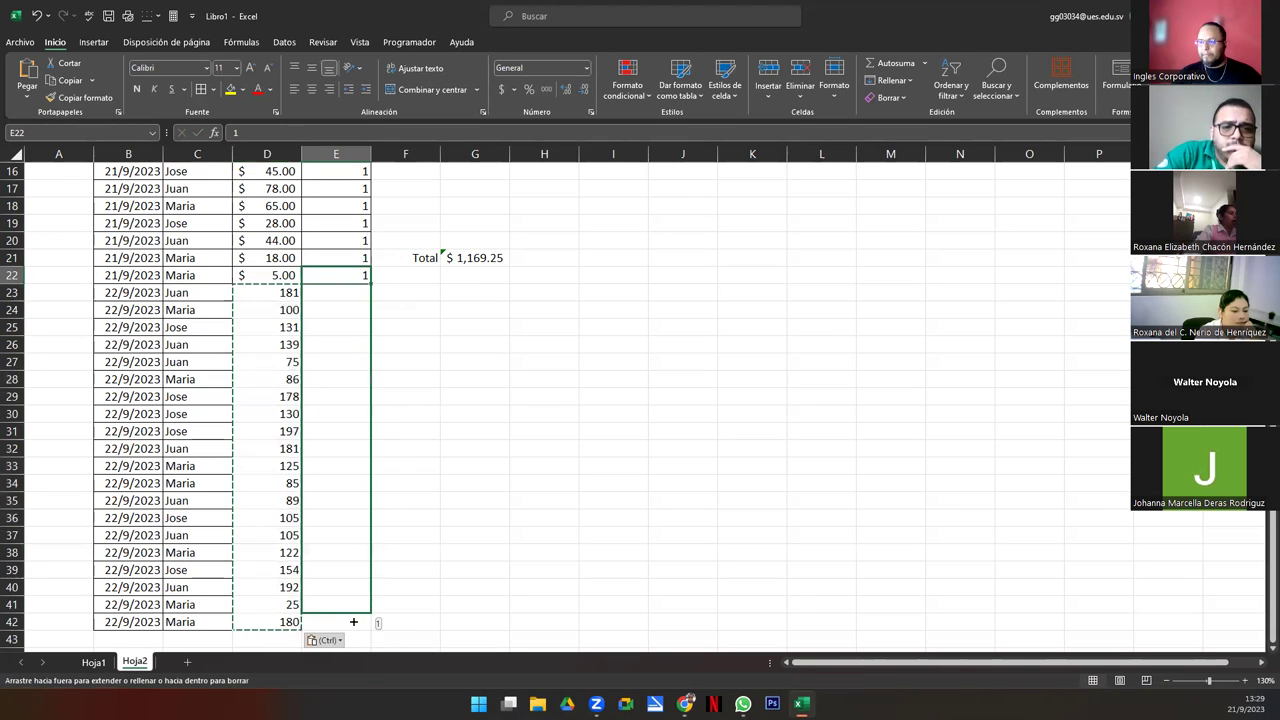
- Apply dollar currency format to D23:D42 and check the first day's SUMA total
drag(254, 291, 252, 622)
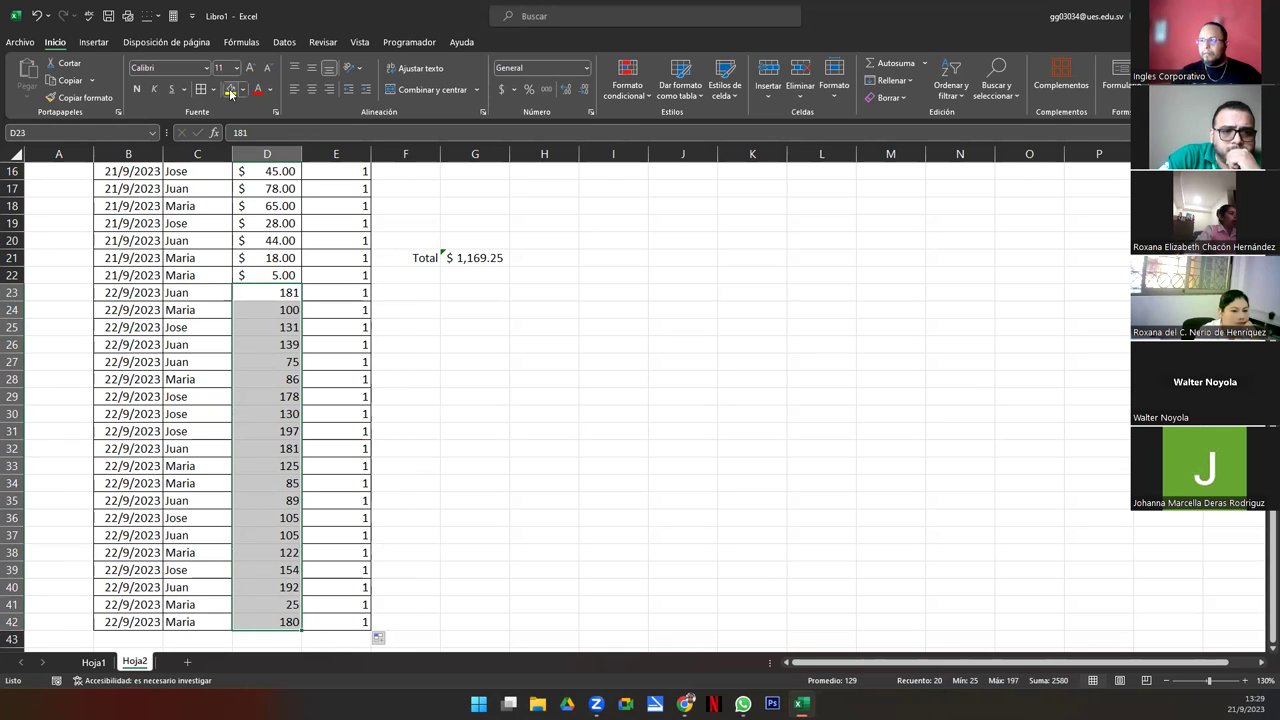
click(501, 90)
click(323, 437)
scroll(323, 437, up, 5)
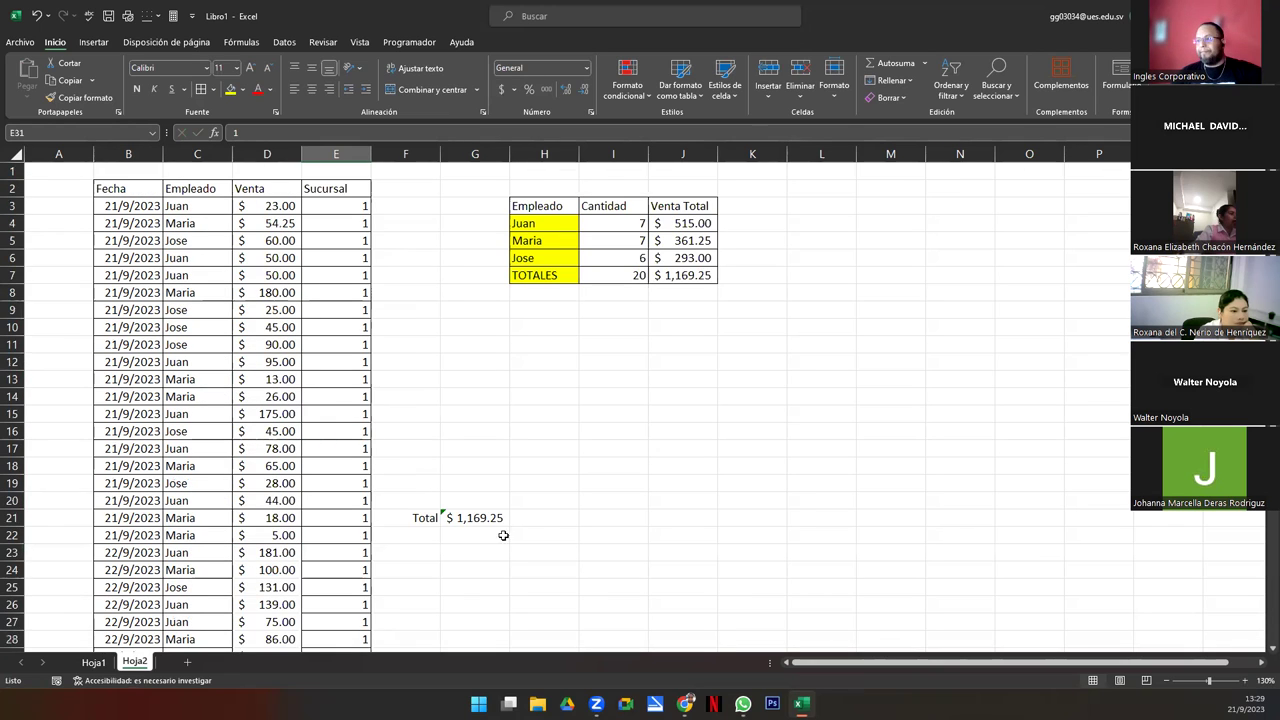
click(503, 535)
click(475, 518)
scroll(464, 295, down, 5)
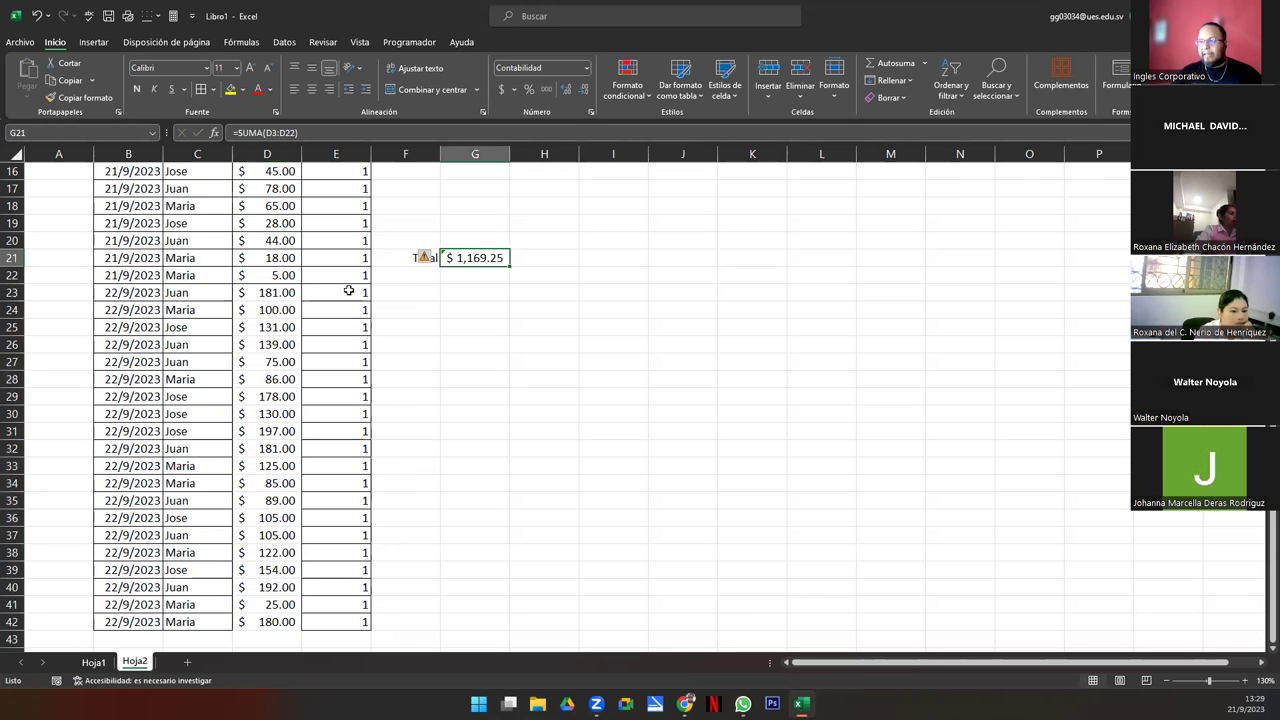
- Copy the 21/9/2023 date from B21 into F20 above the first Total
click(119, 258)
key(ctrl+c)
click(428, 240)
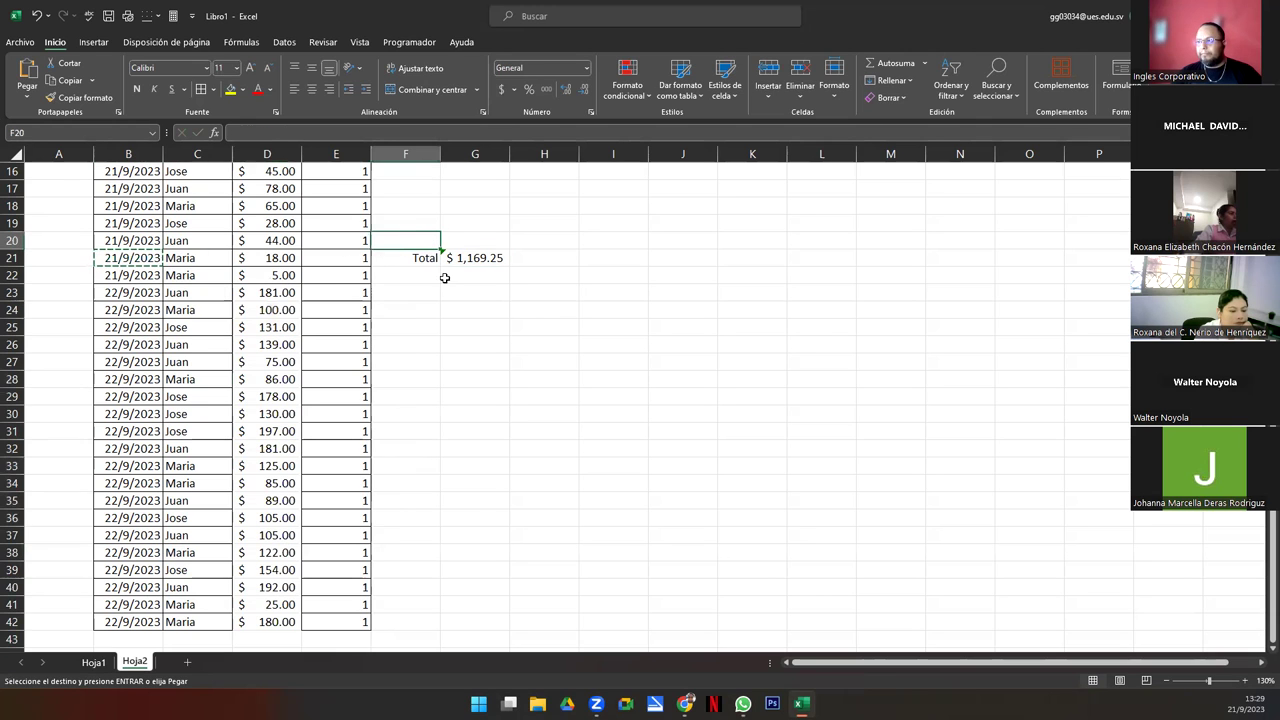
key(ctrl+v)
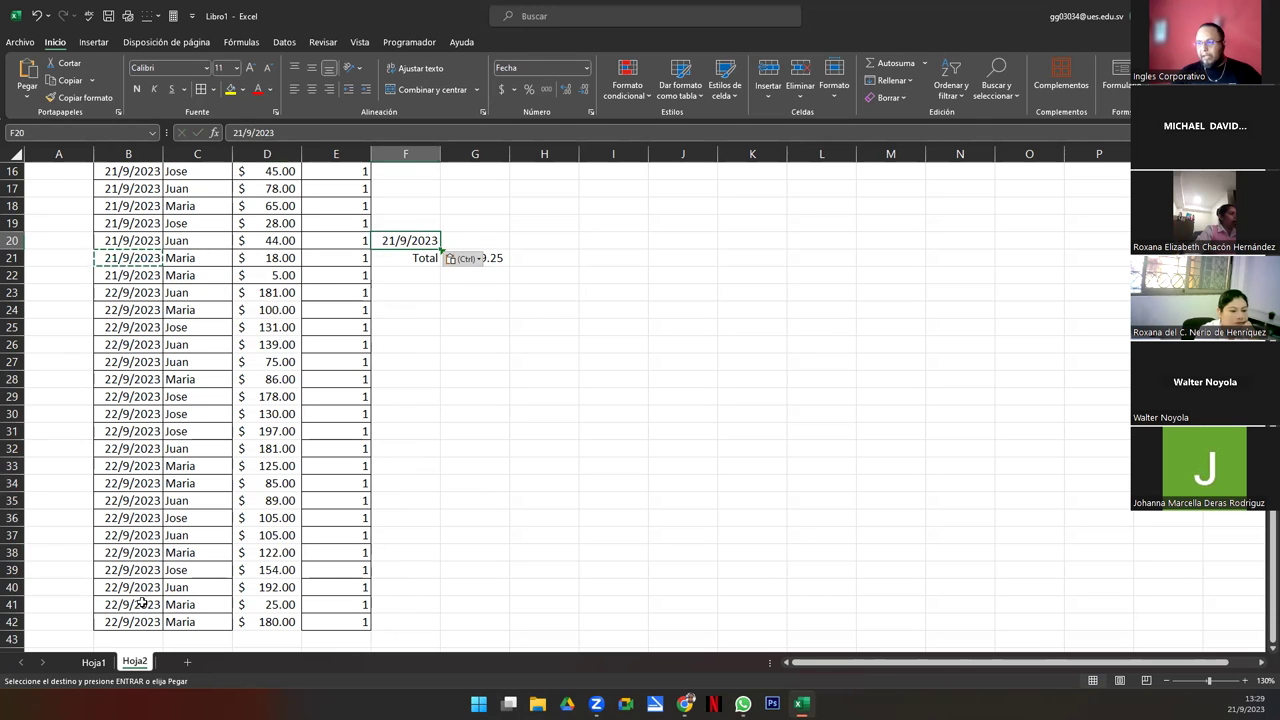
- Copy 22/9/2023 into F41 and shift the first date and Total block down one row
click(140, 604)
key(ctrl+c)
click(405, 604)
key(ctrl+v)
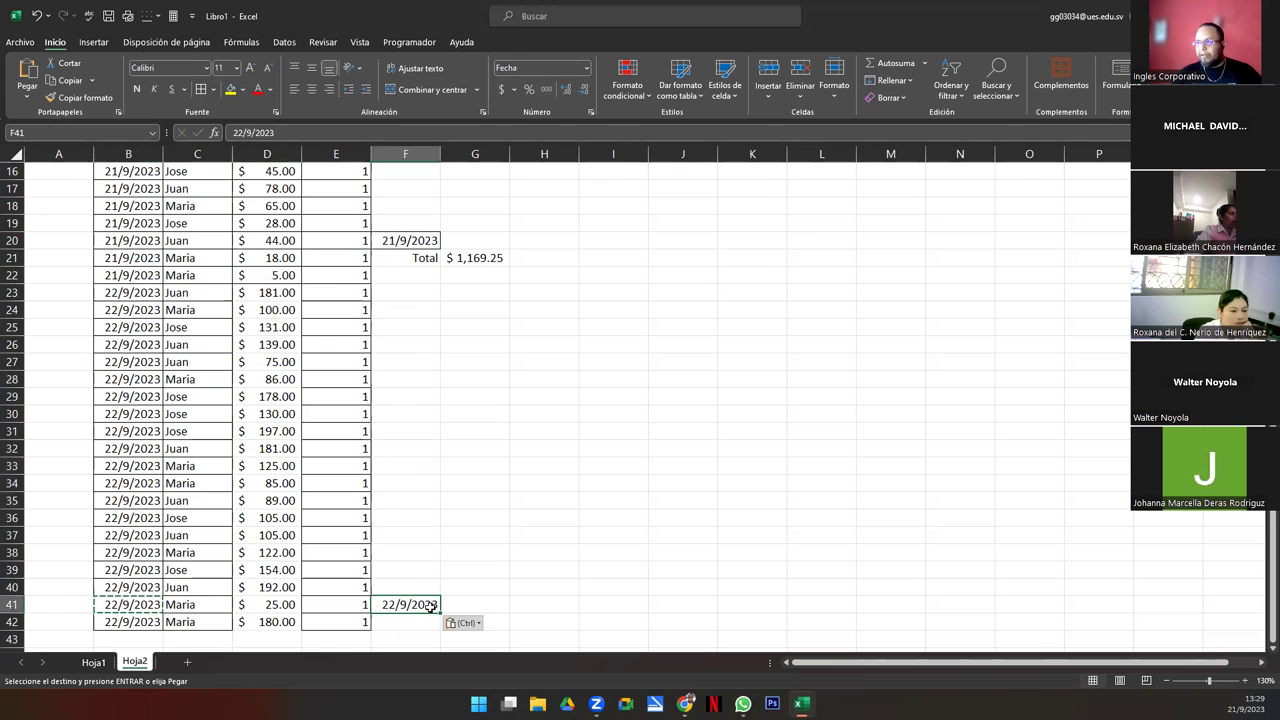
mouse_move(405, 240)
mouse_down()
mouse_move(450, 257)
mouse_move(451, 287)
mouse_move(470, 277)
mouse_up()
click(414, 345)
- Copy the date and Total block to F41:G42 and correct F41 to 22/9/2023
key(ctrl+c)
click(421, 605)
key(ctrl+v)
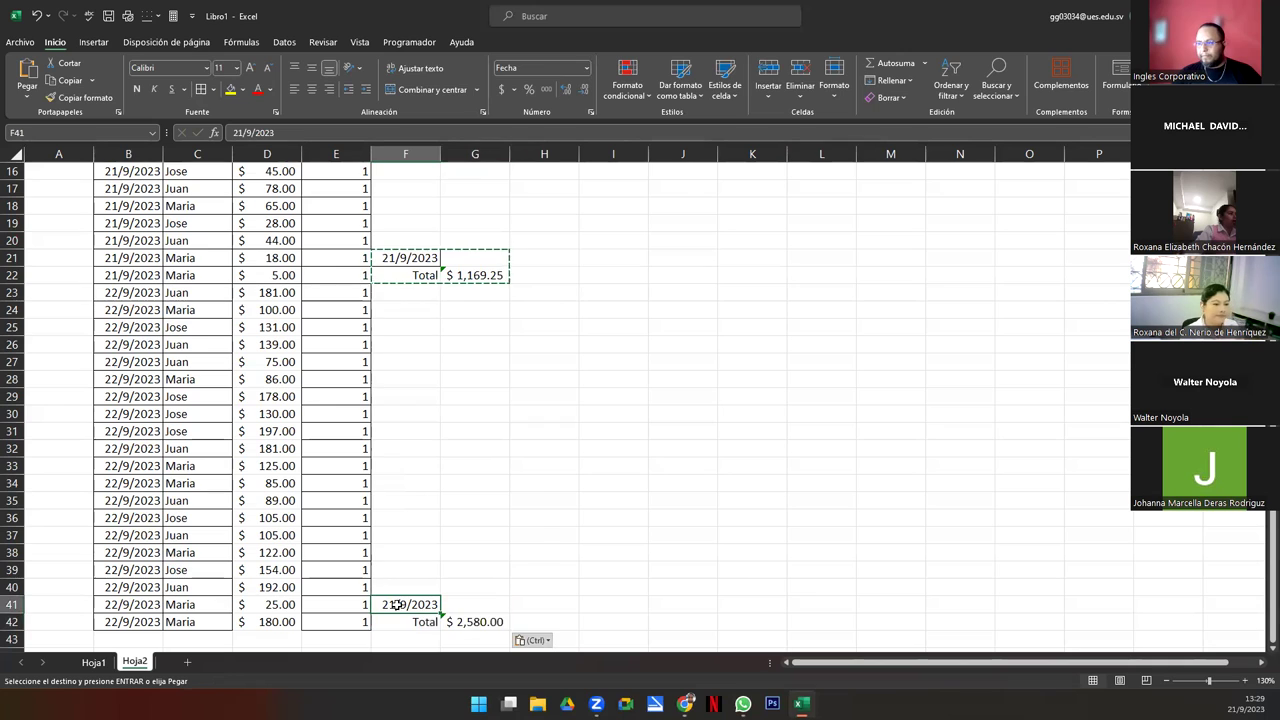
double_click(397, 605)
key(BackSpace)
text(2)
key(Return)
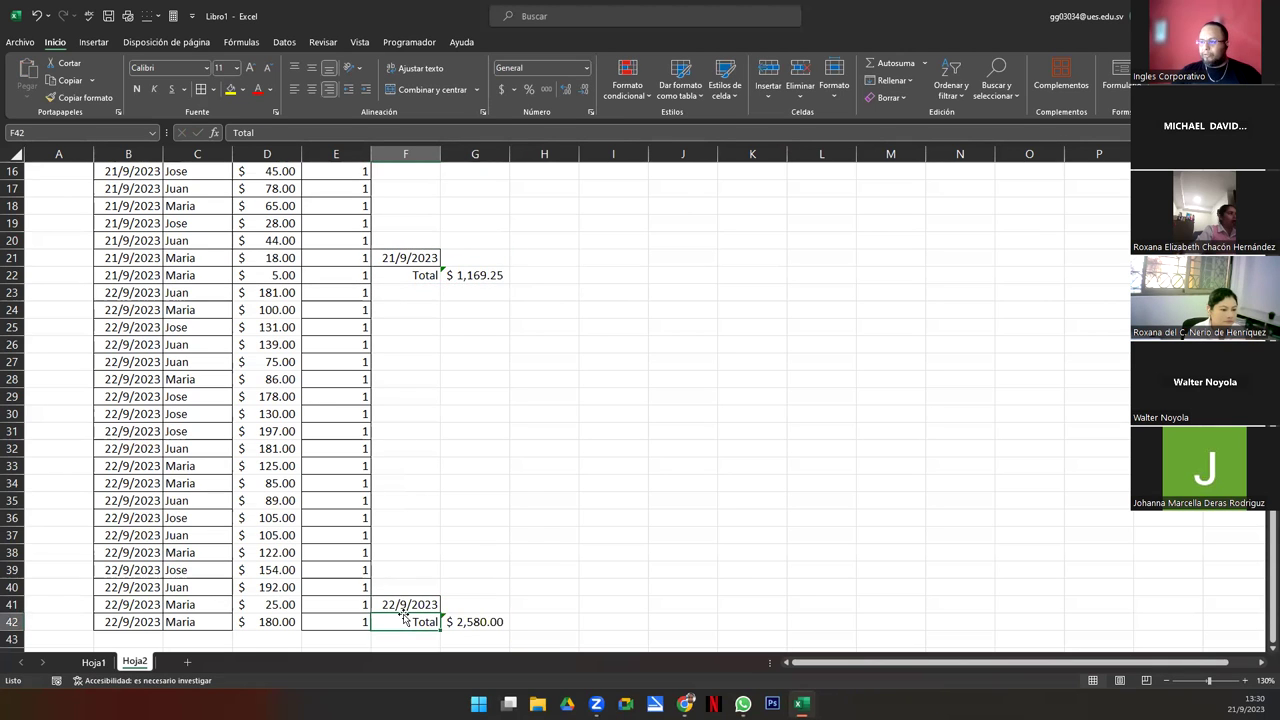
- Verify the second Total in G42 sums D23:D42 to $2,580.00
click(473, 620)
key(F2)
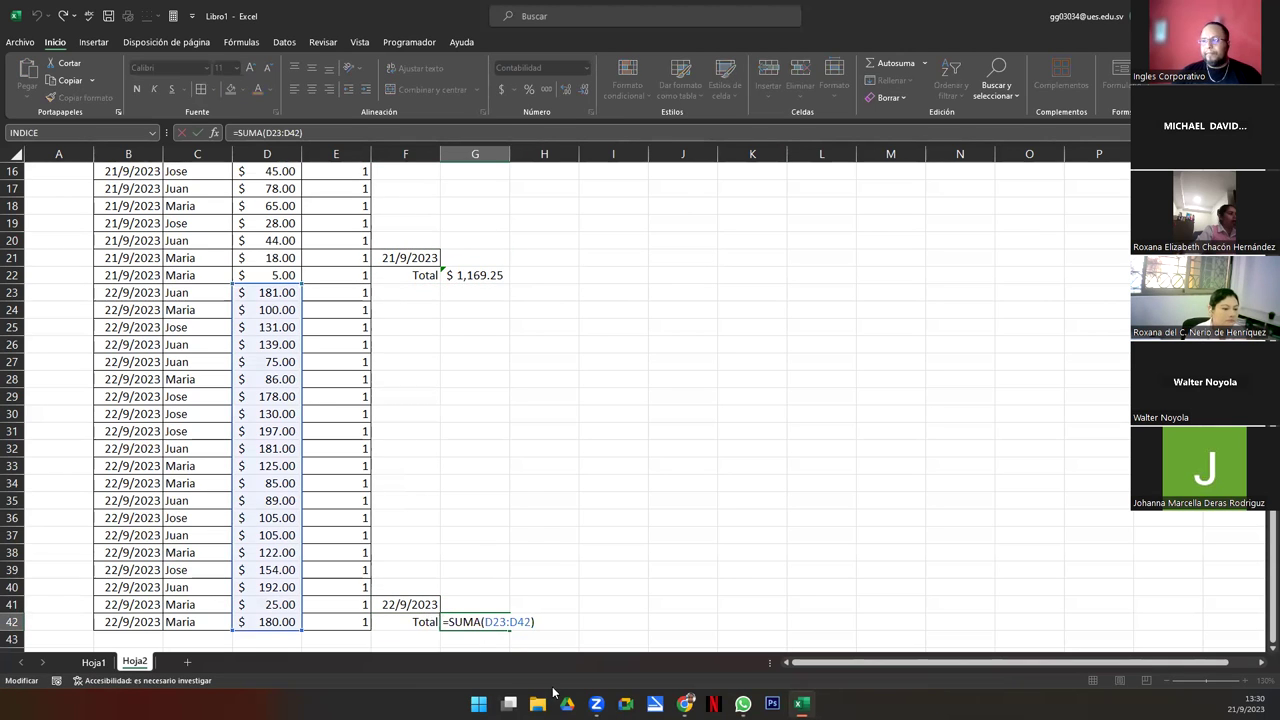
key(Escape)
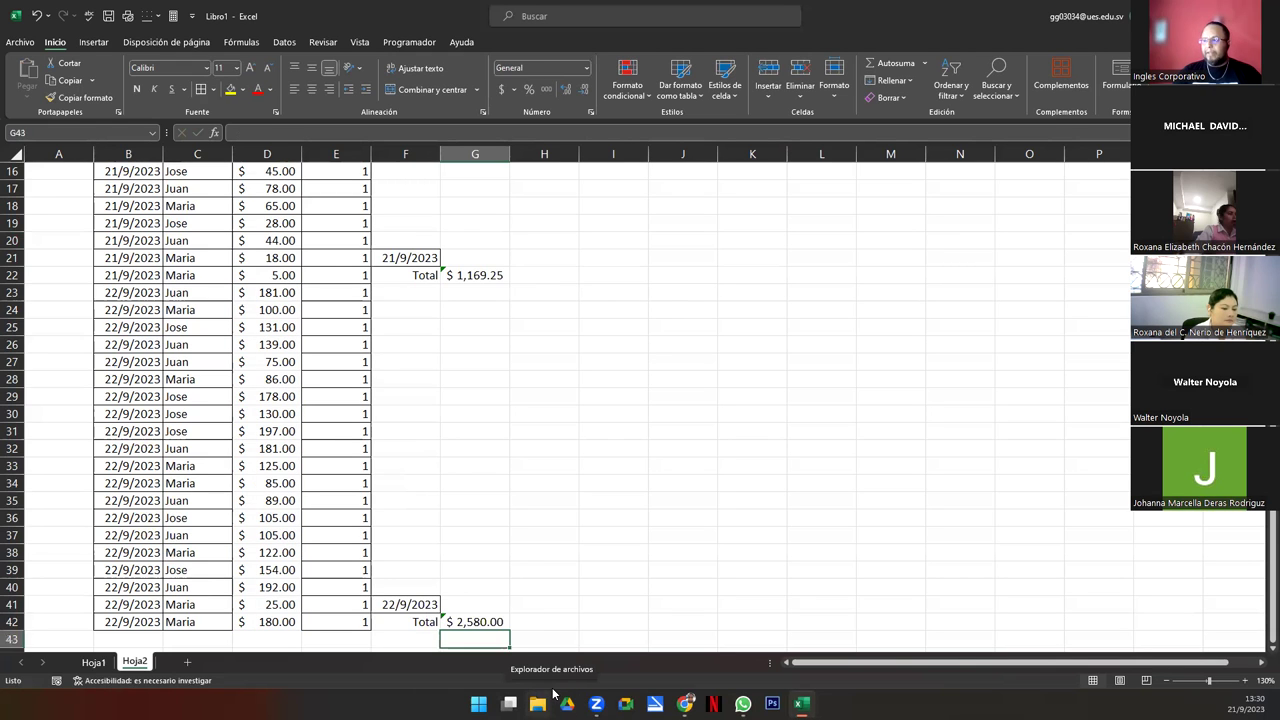
drag(245, 294, 277, 624)
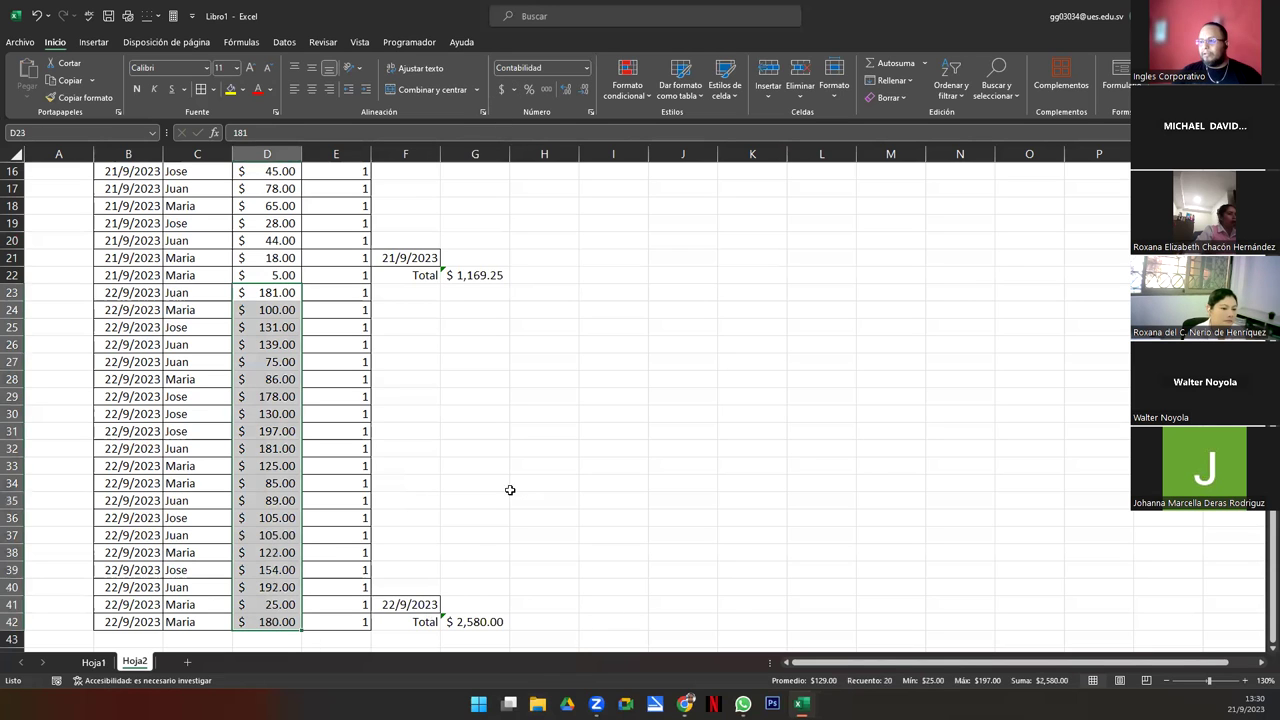
click(450, 466)
- Enter the date 21/9/2023 in H2 above the summary table and in H11
scroll(528, 484, up, 5)
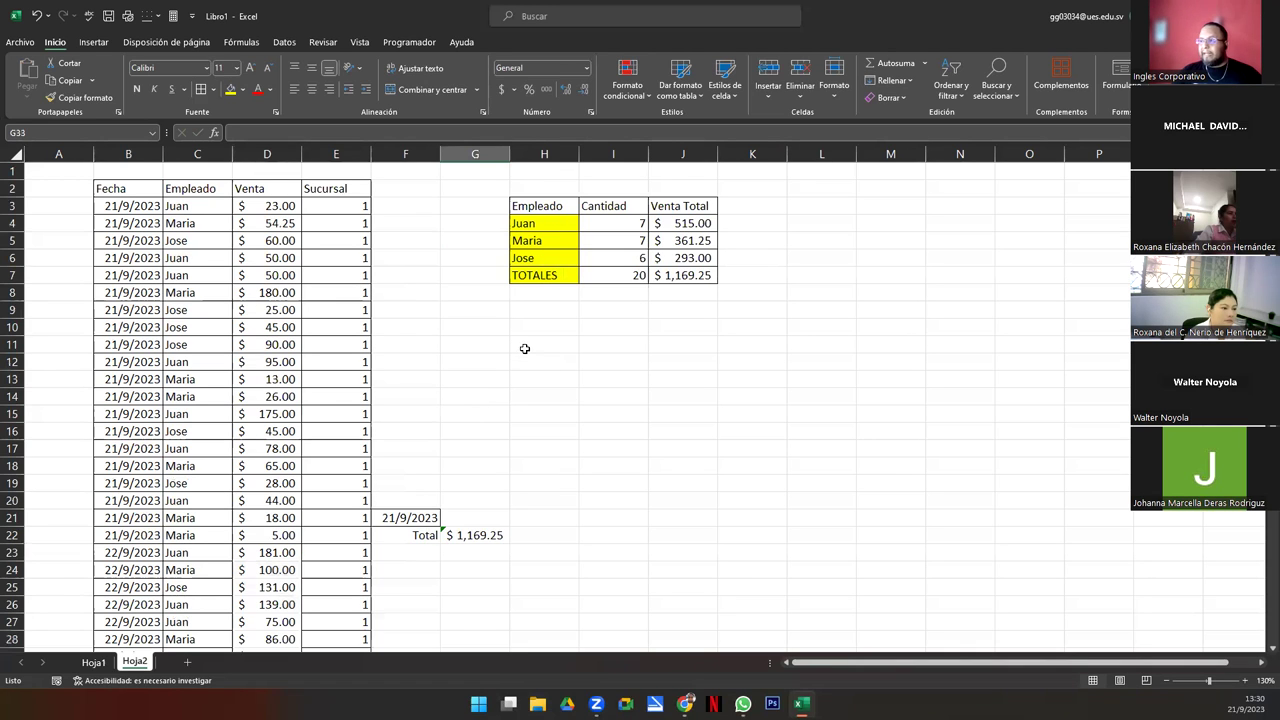
drag(524, 346, 686, 378)
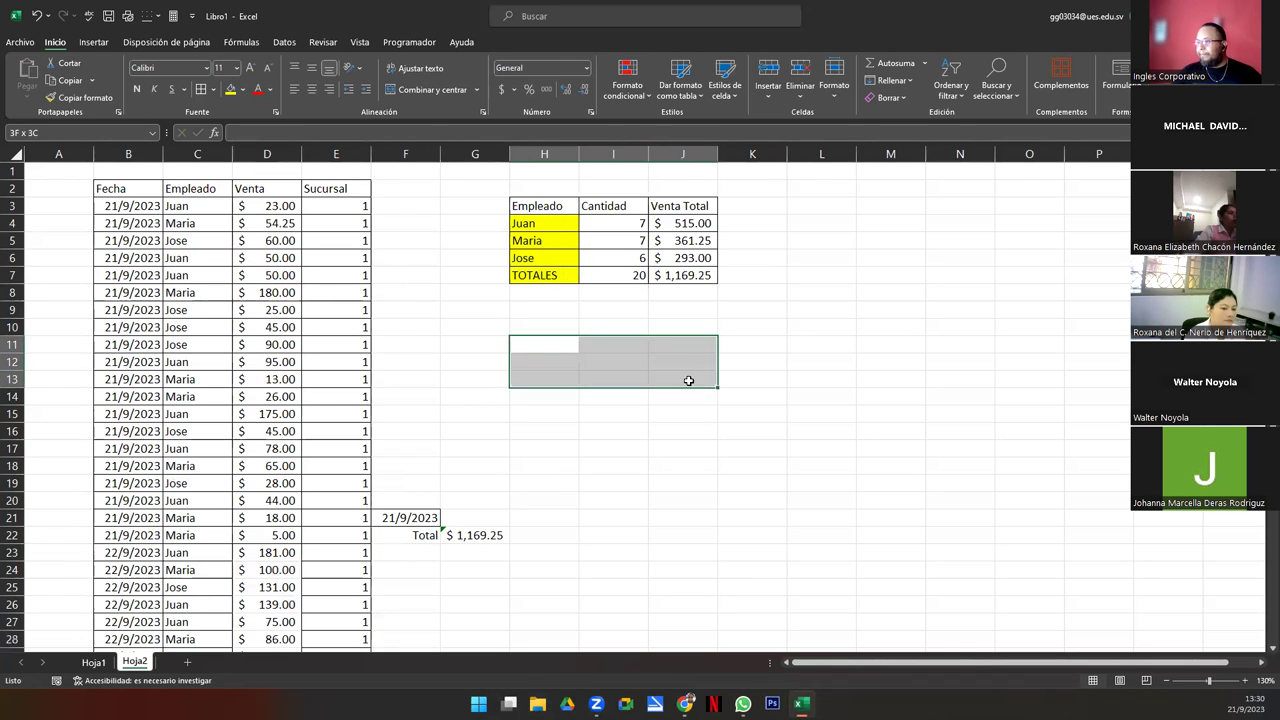
drag(547, 210, 613, 244)
click(526, 190)
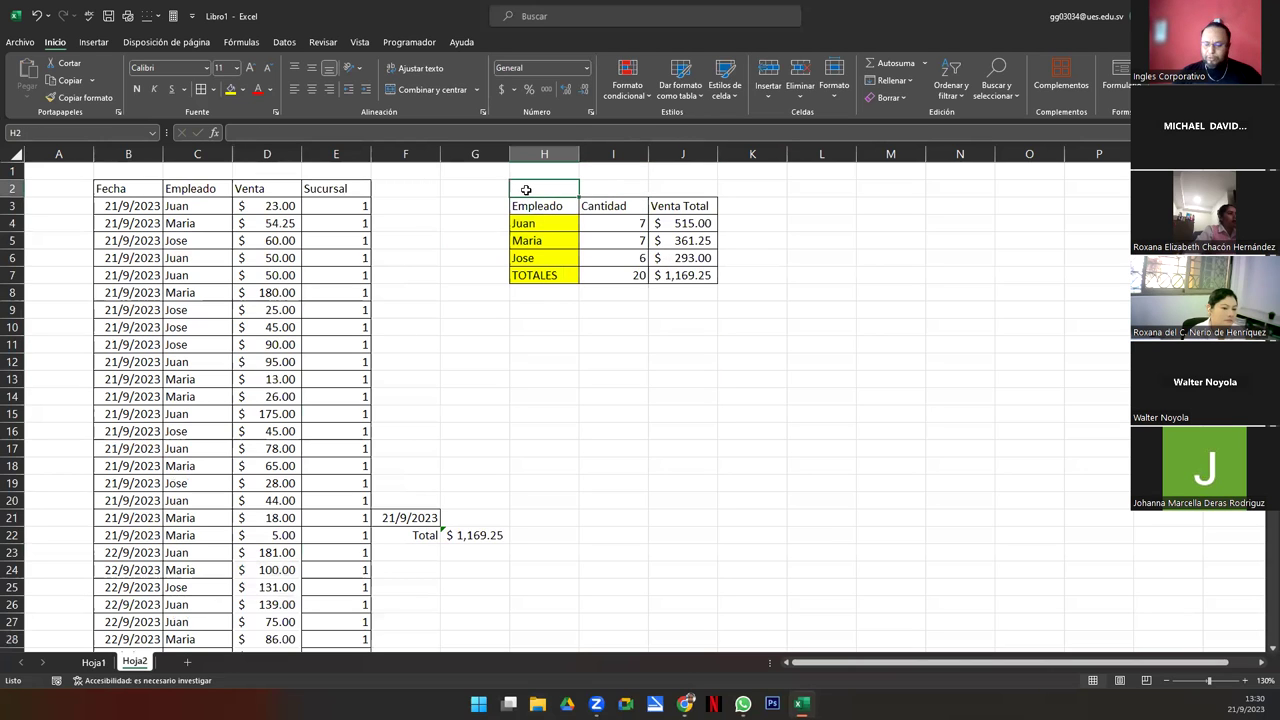
text(21-9-23)
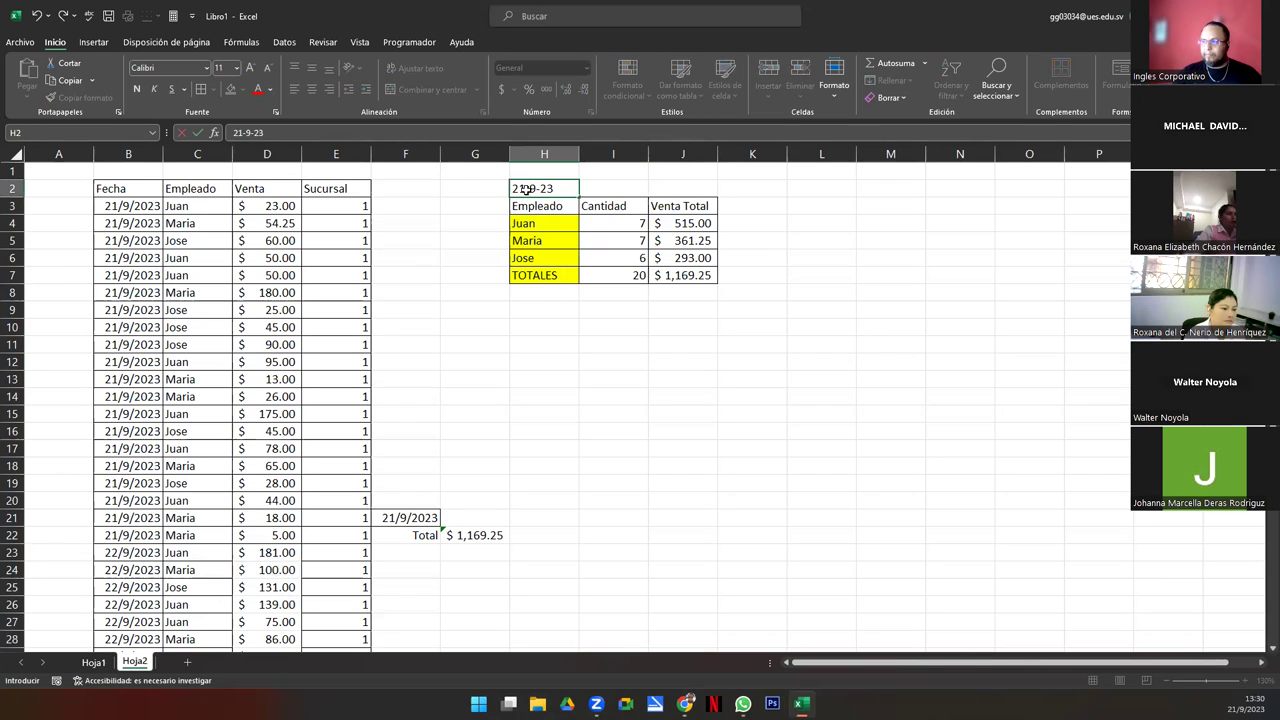
key(Return)
click(544, 346)
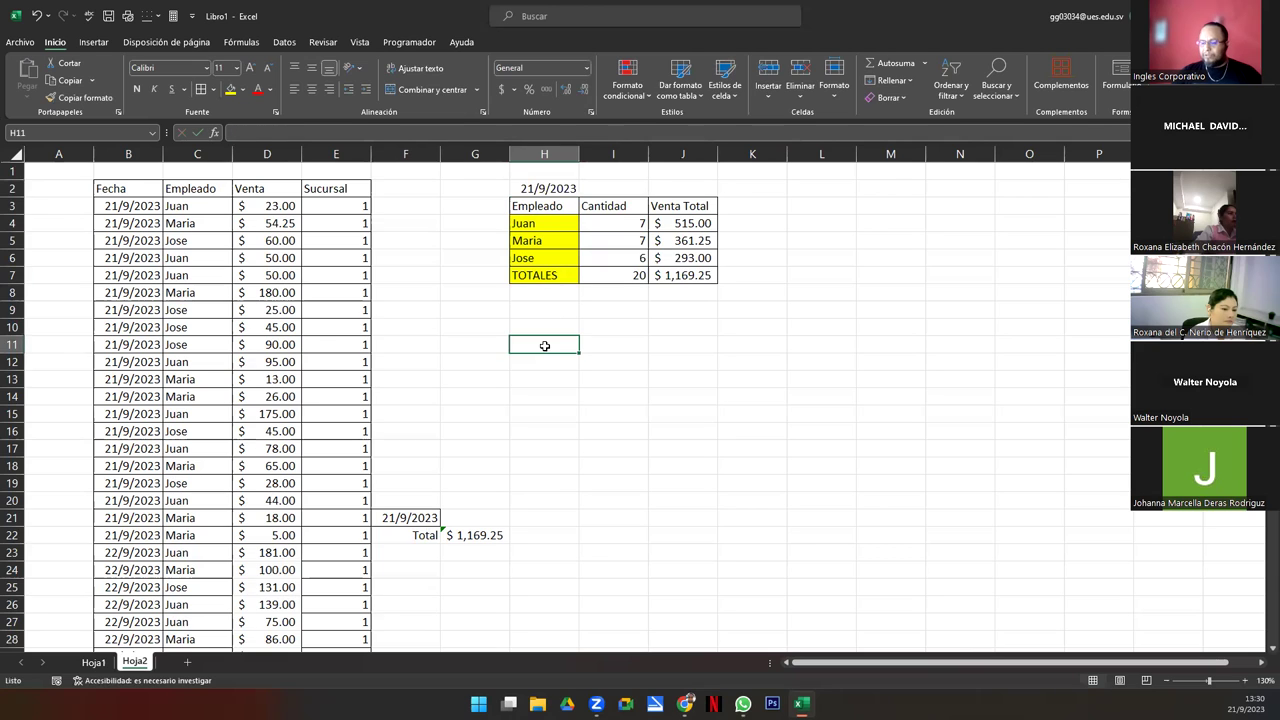
text(21-09)
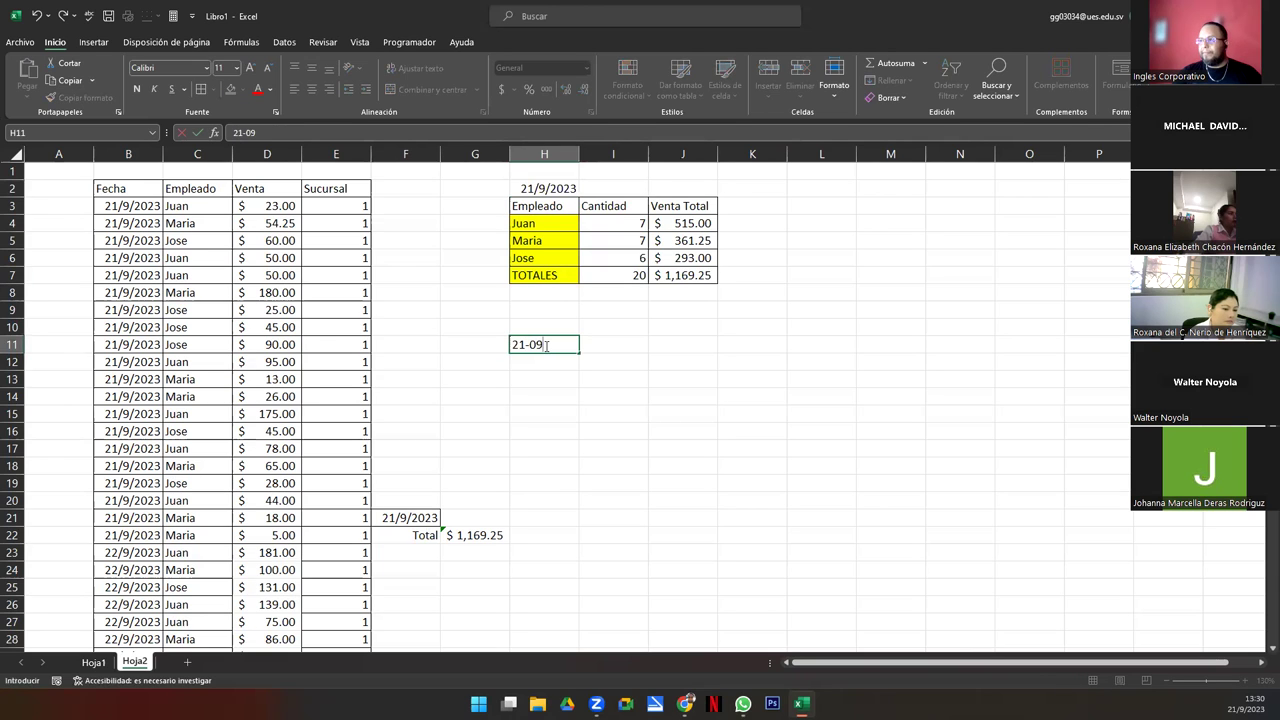
text(-23)
key(Return)
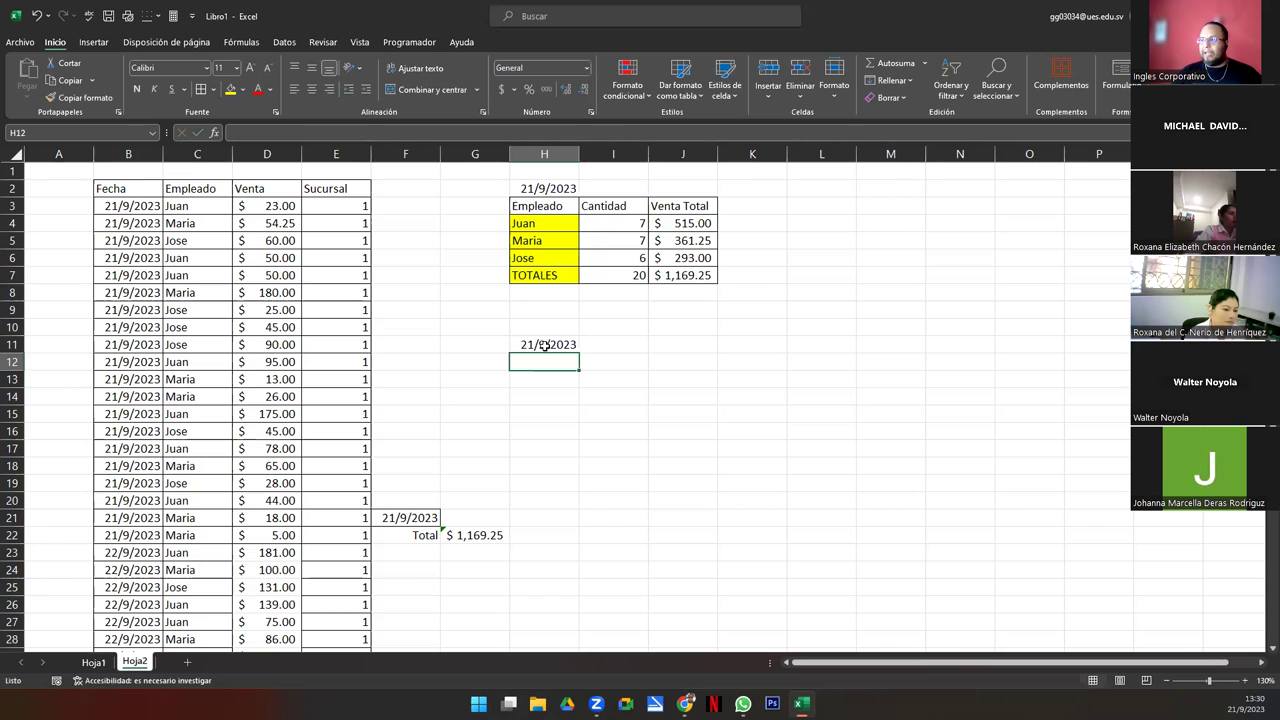
- Copy the summary table H3:J7 to H12 and clear its copied counts and totals
drag(537, 205, 682, 273)
key(ctrl+c)
click(561, 361)
key(ctrl+v)
mouse_move(625, 379)
mouse_down()
mouse_move(630, 421)
mouse_move(700, 382)
mouse_up()
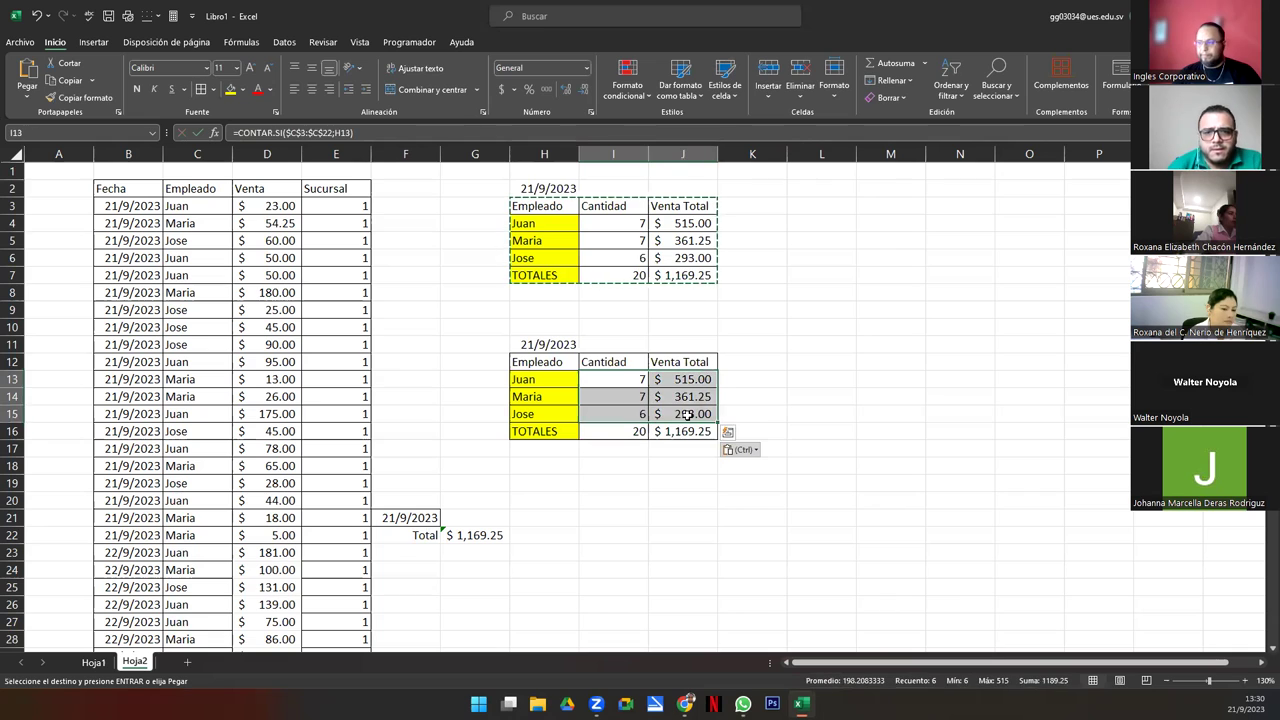
key(Delete)
click(618, 481)
click(620, 429)
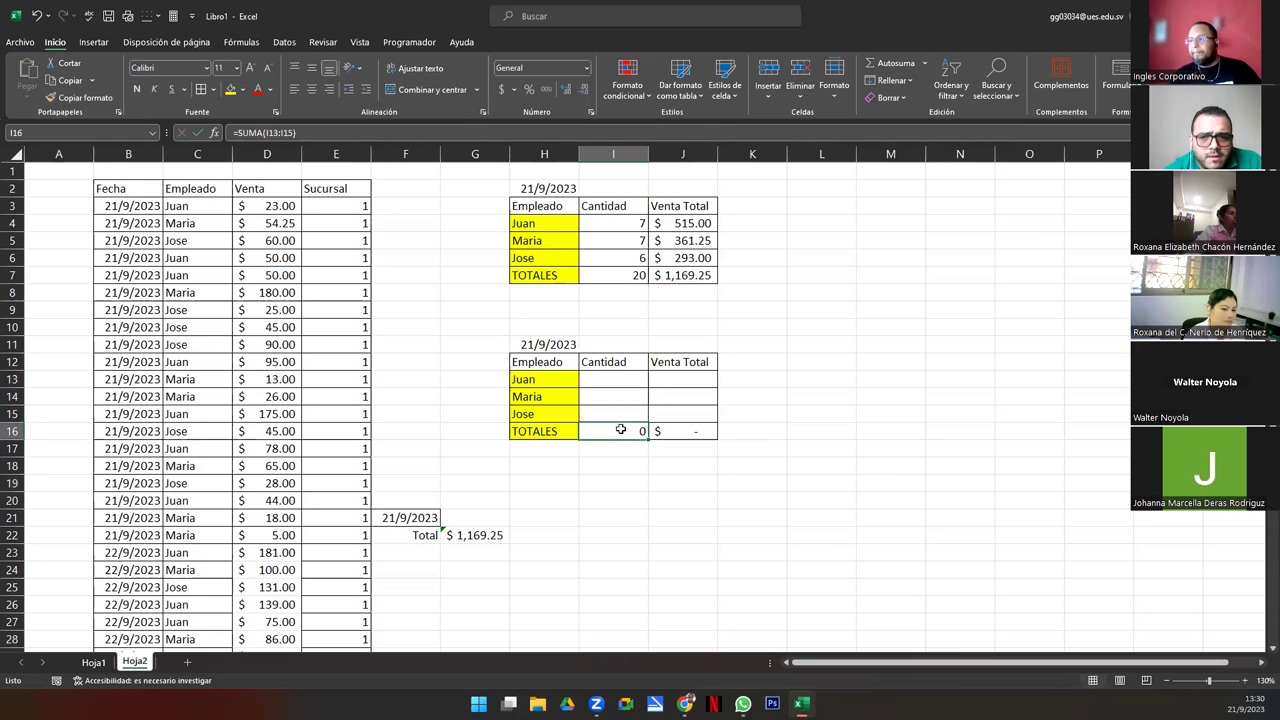
- Change the second table's date in H11 to 22/9/2023
double_click(537, 345)
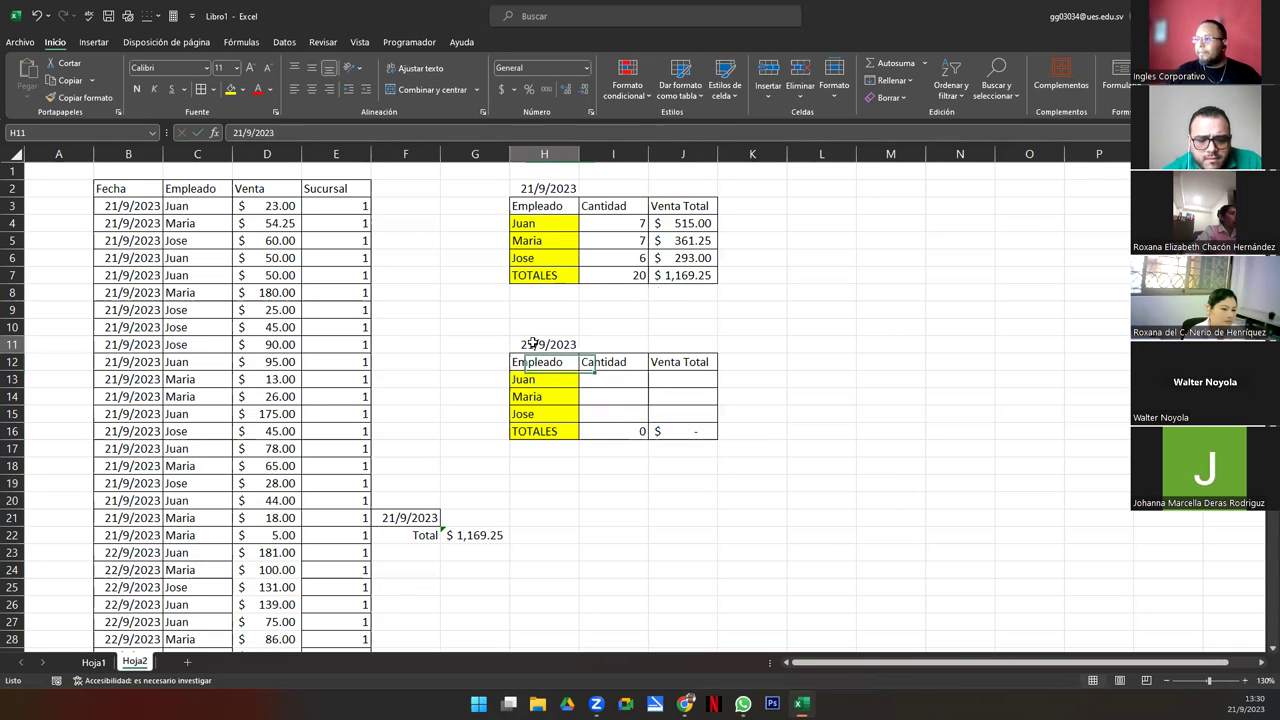
key(BackSpace)
text(2)
key(Return)
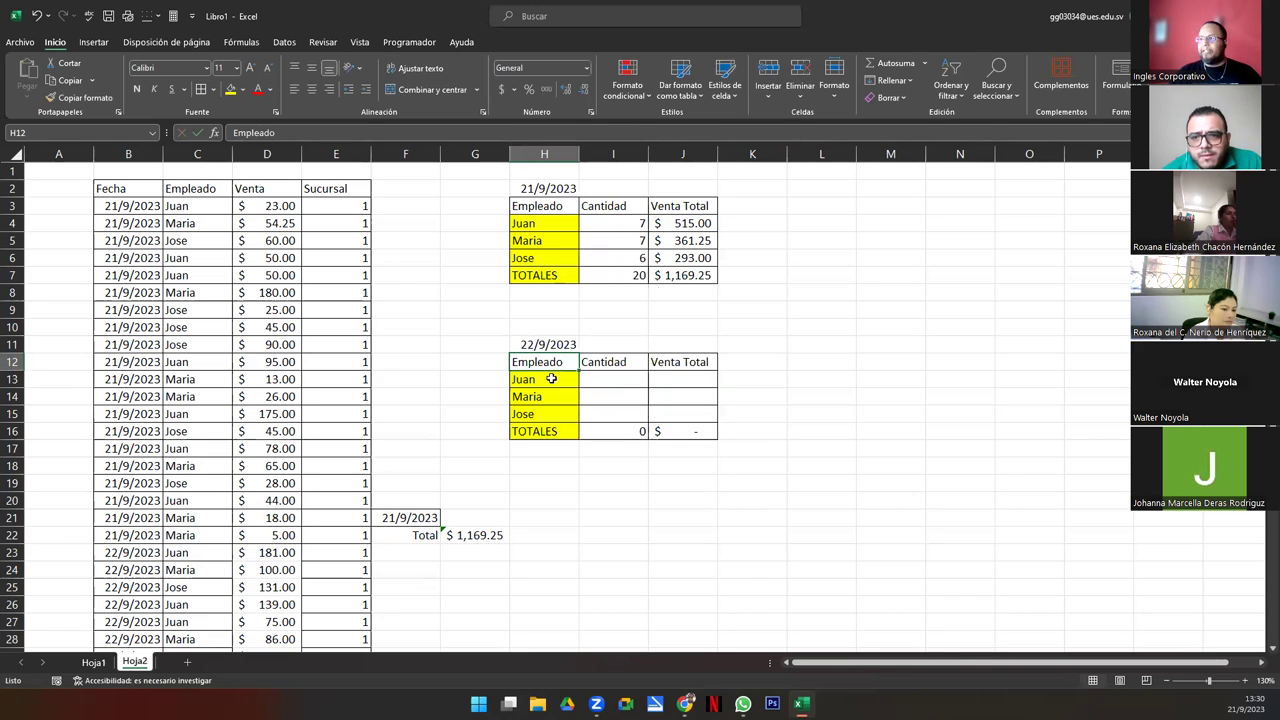
click(458, 410)
scroll(457, 400, down, 3)
scroll(486, 400, down, 2)
scroll(486, 399, up, 5)
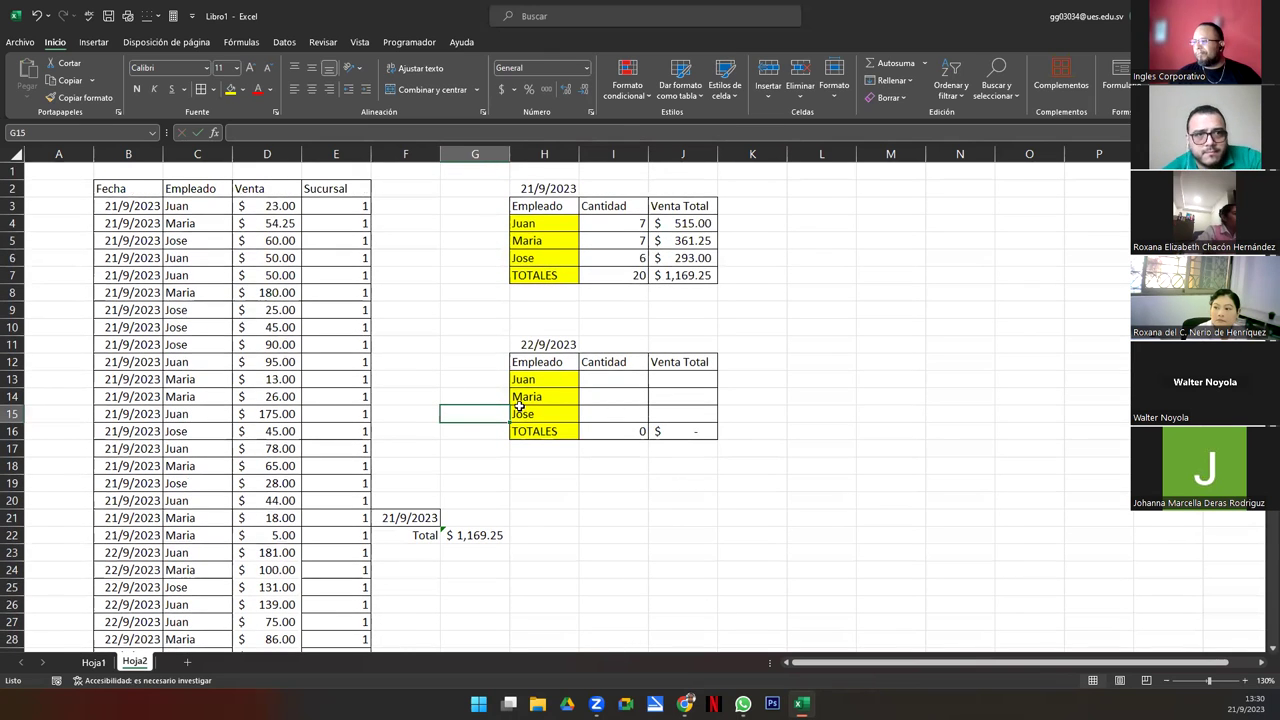
click(736, 209)
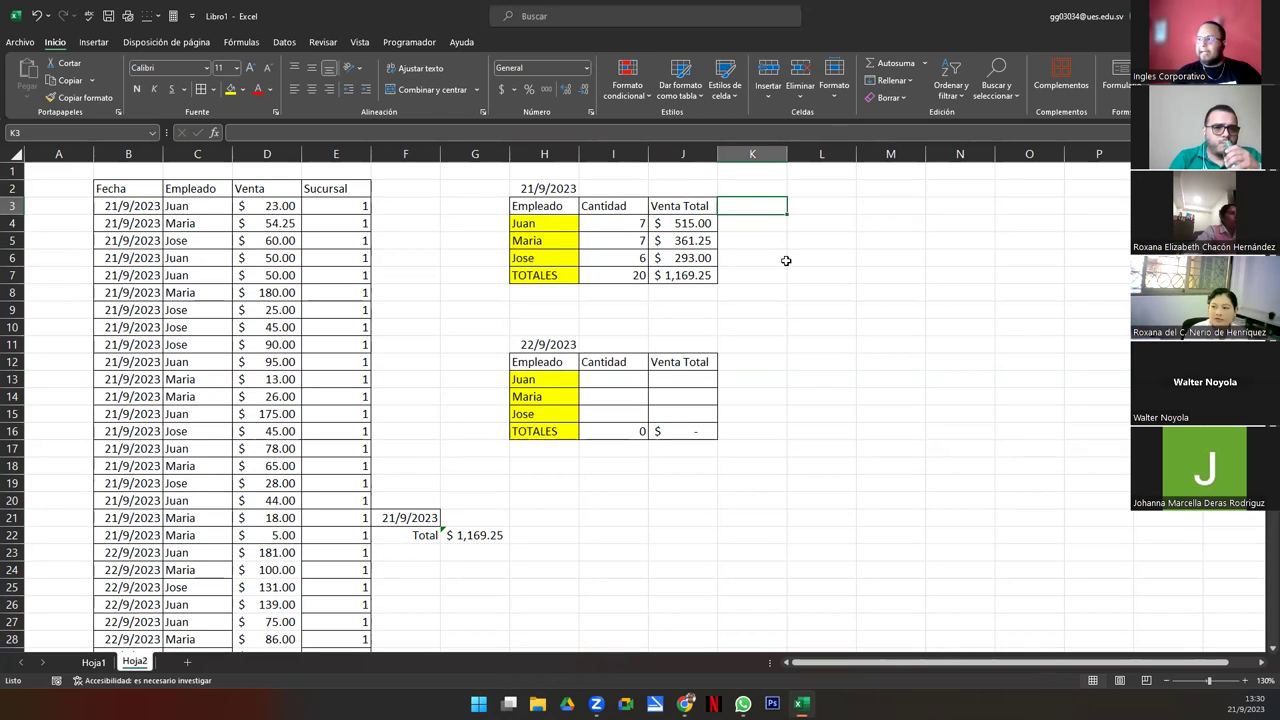
- Enter the Comision 10% header in K3 beside the % column
text(%)
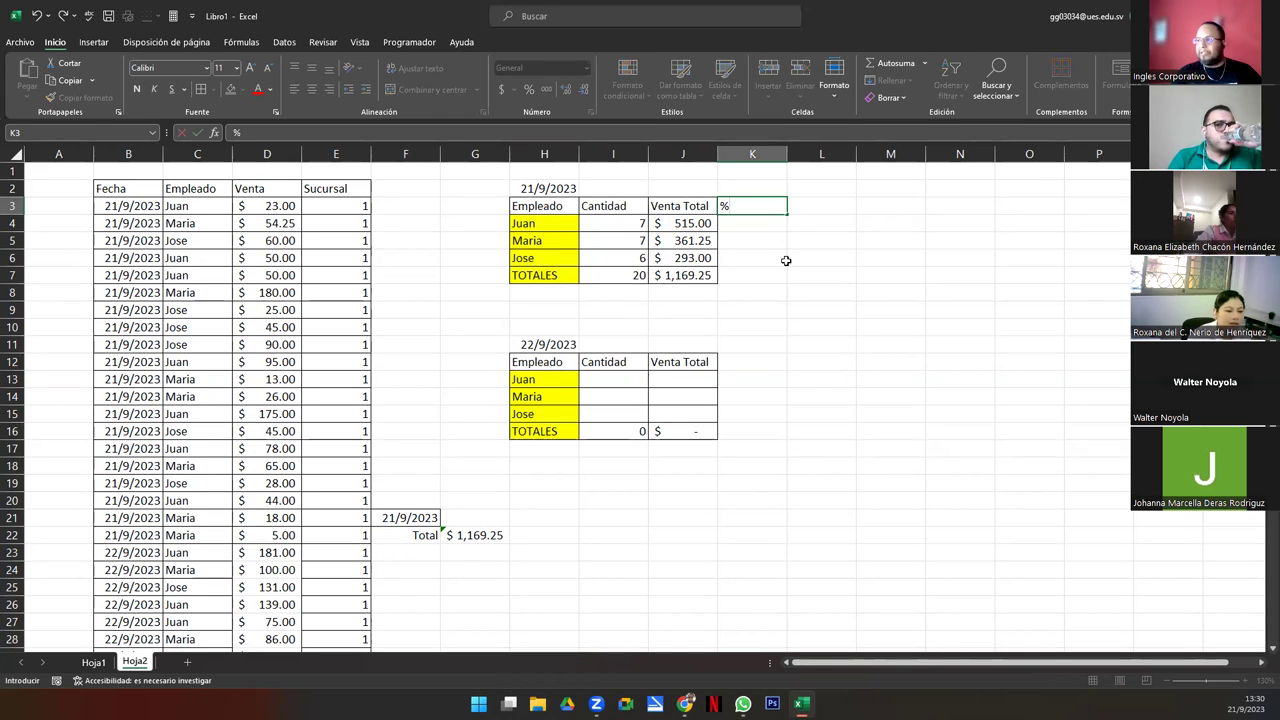
key(Tab)
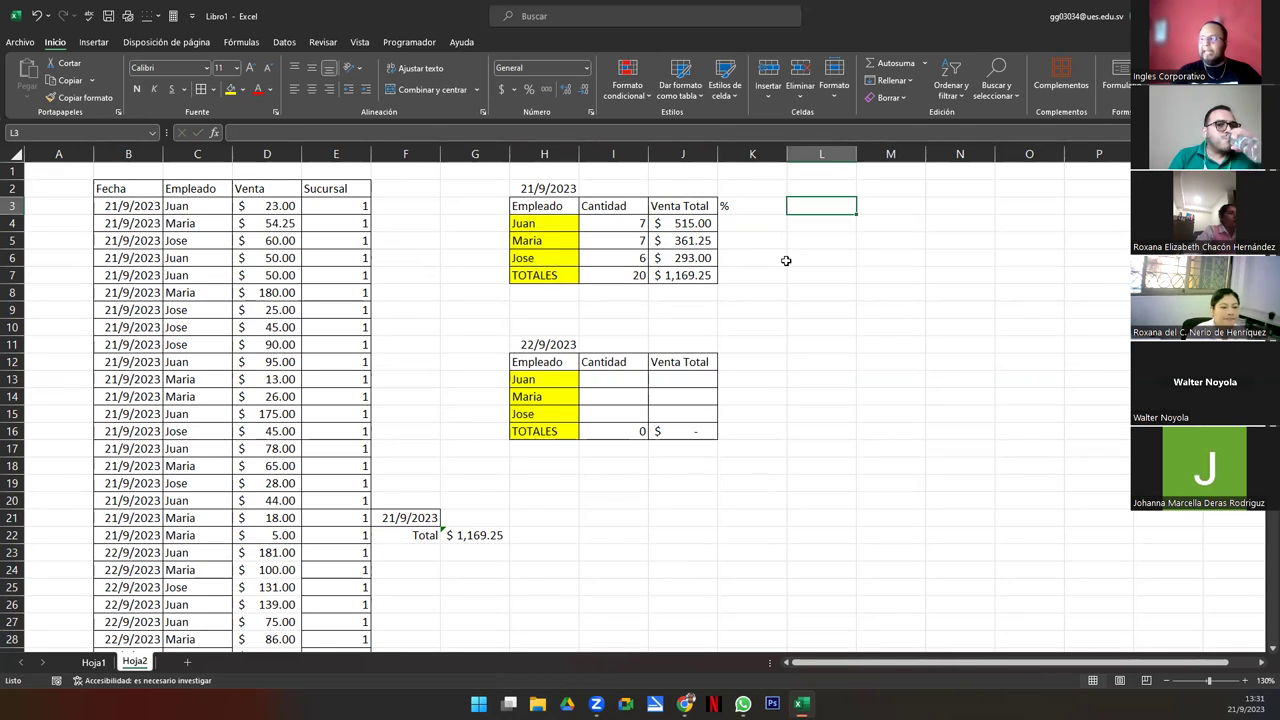
text(Comision)
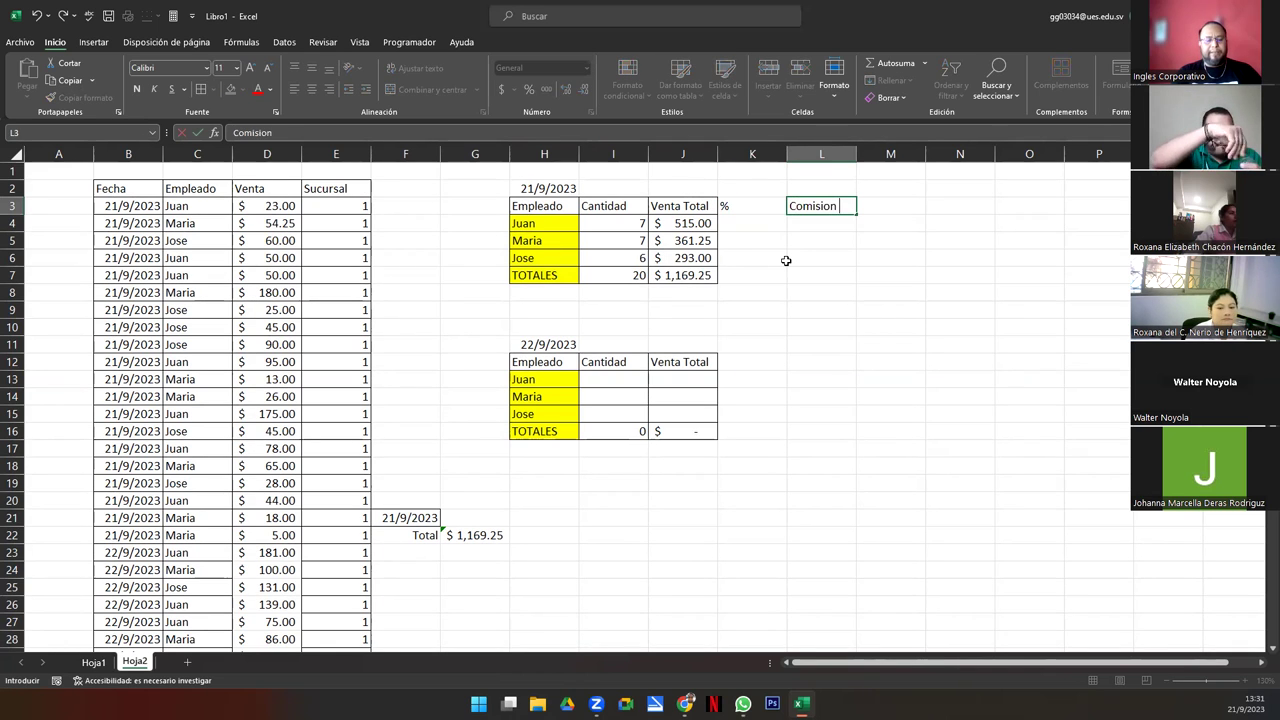
key(Return)
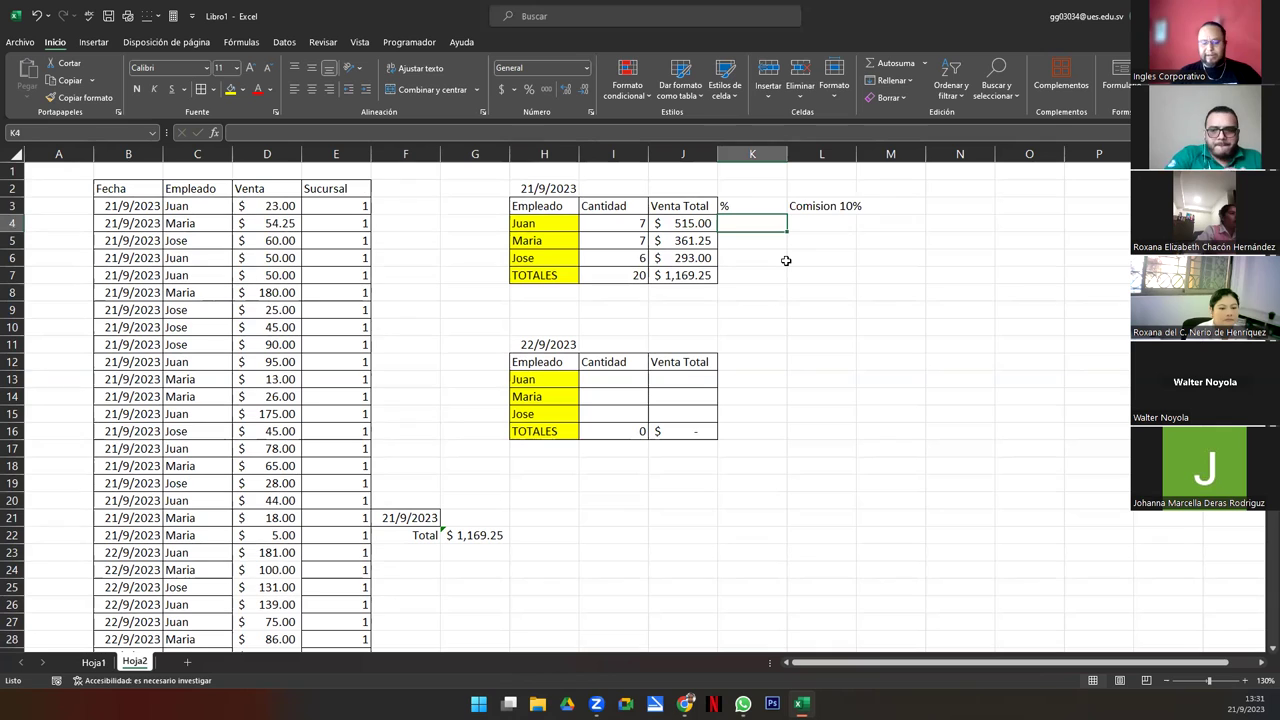
key(Up)
key(Right)
key(ctrl+c)
key(Left)
key(Return)
key(Right)
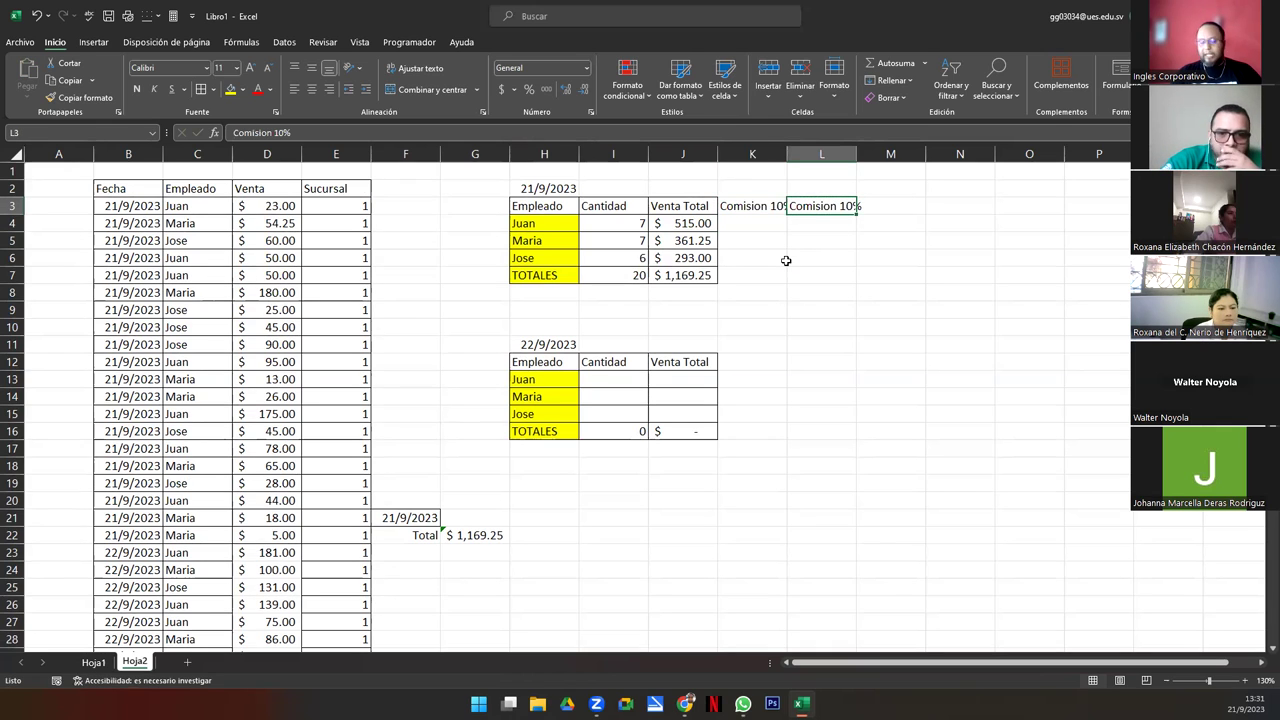
key(Delete)
key(Left)
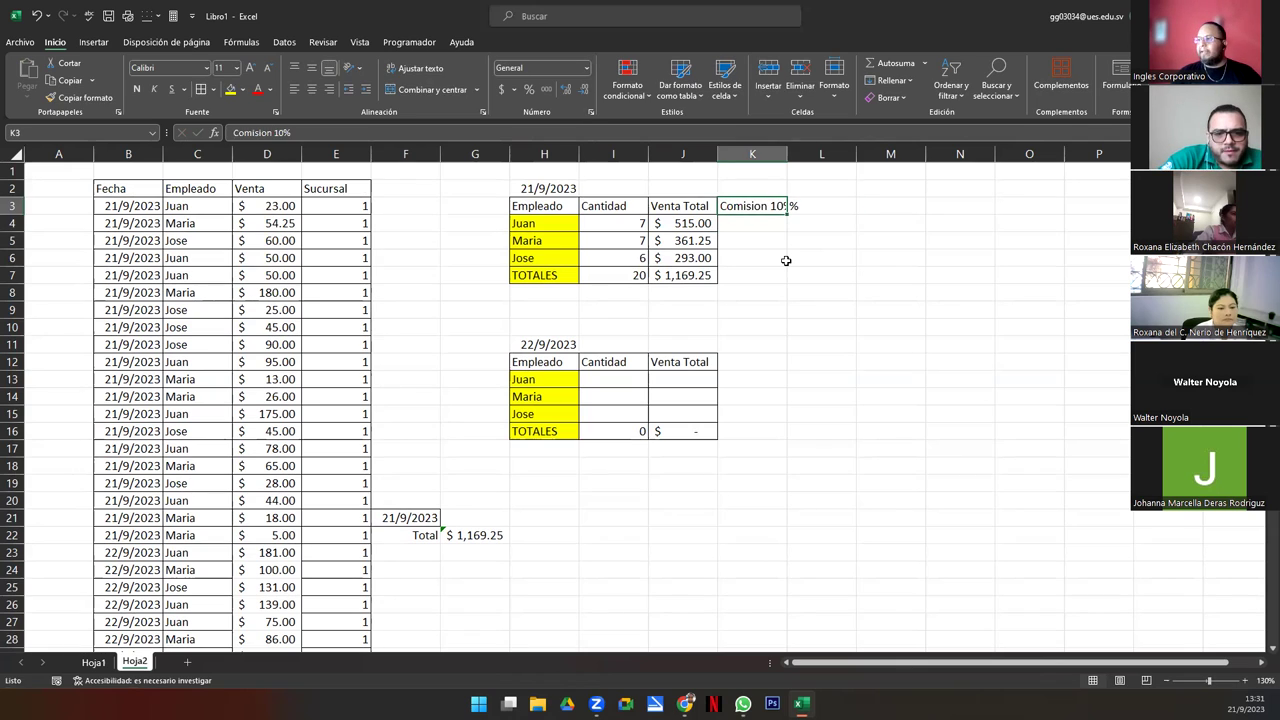
- Autofit column K and apply All Borders to K3:L7
double_click(787, 153)
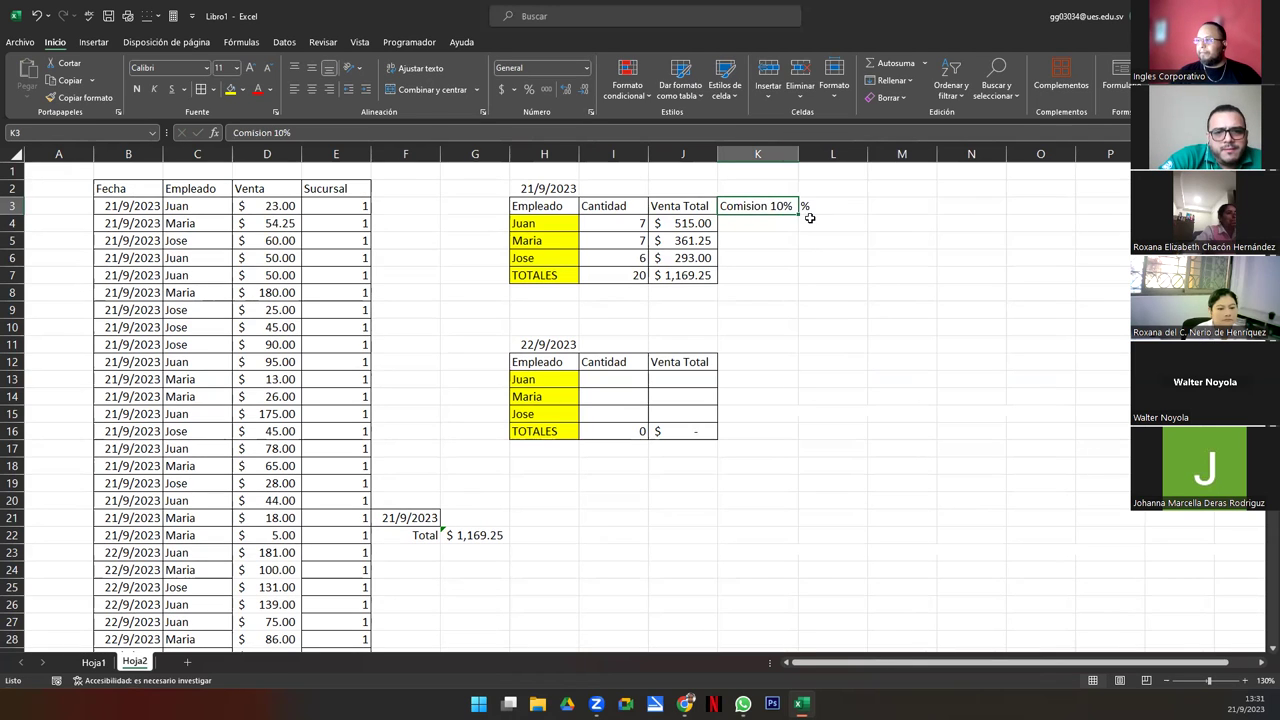
drag(750, 206, 829, 271)
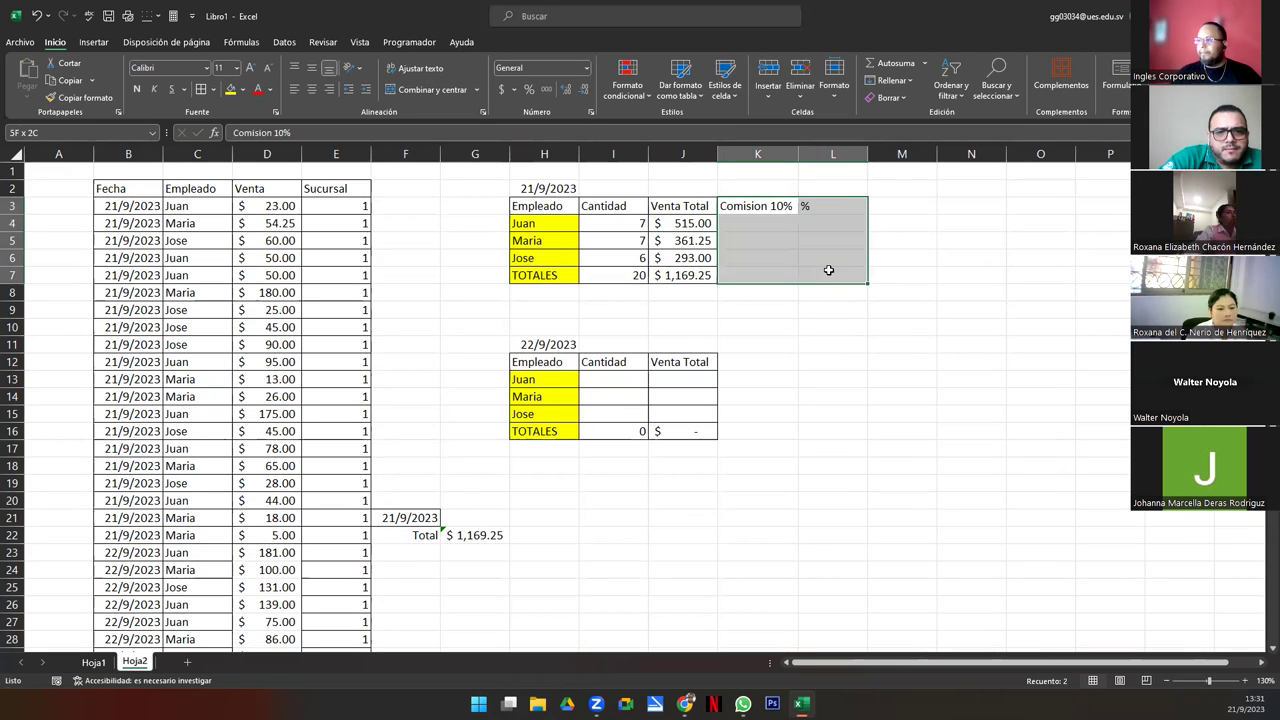
click(201, 89)
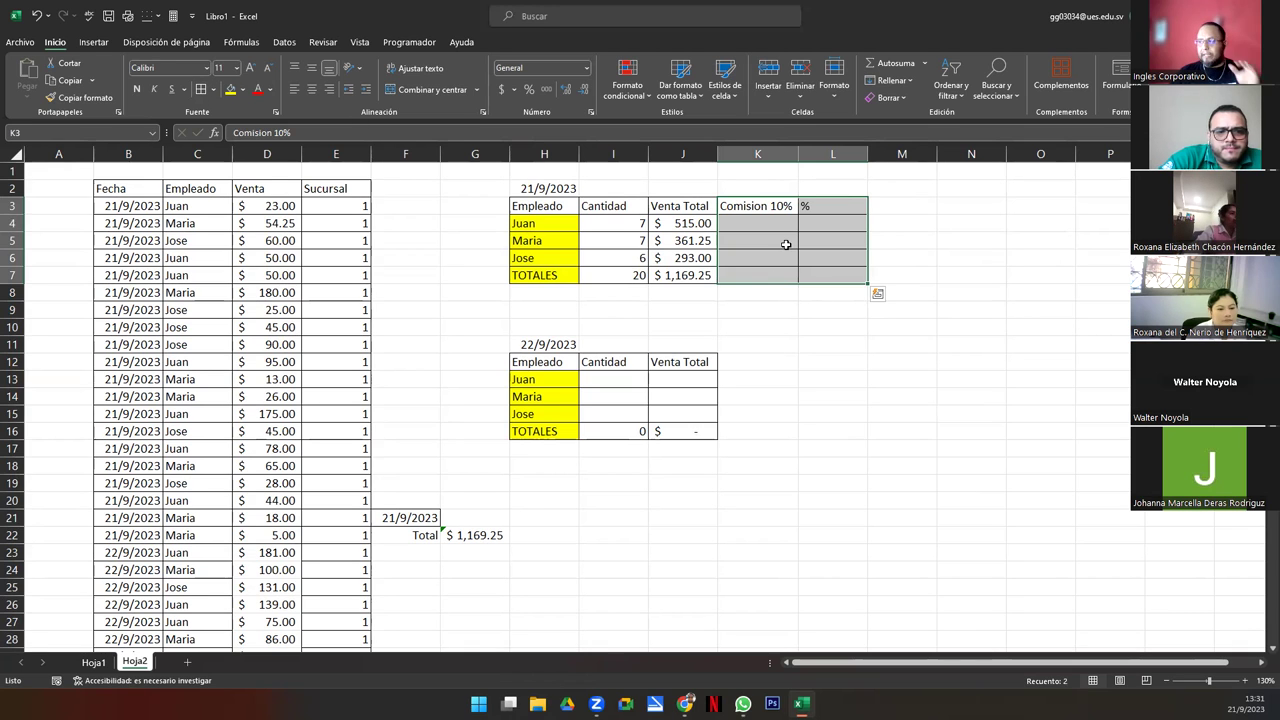
click(778, 242)
click(756, 222)
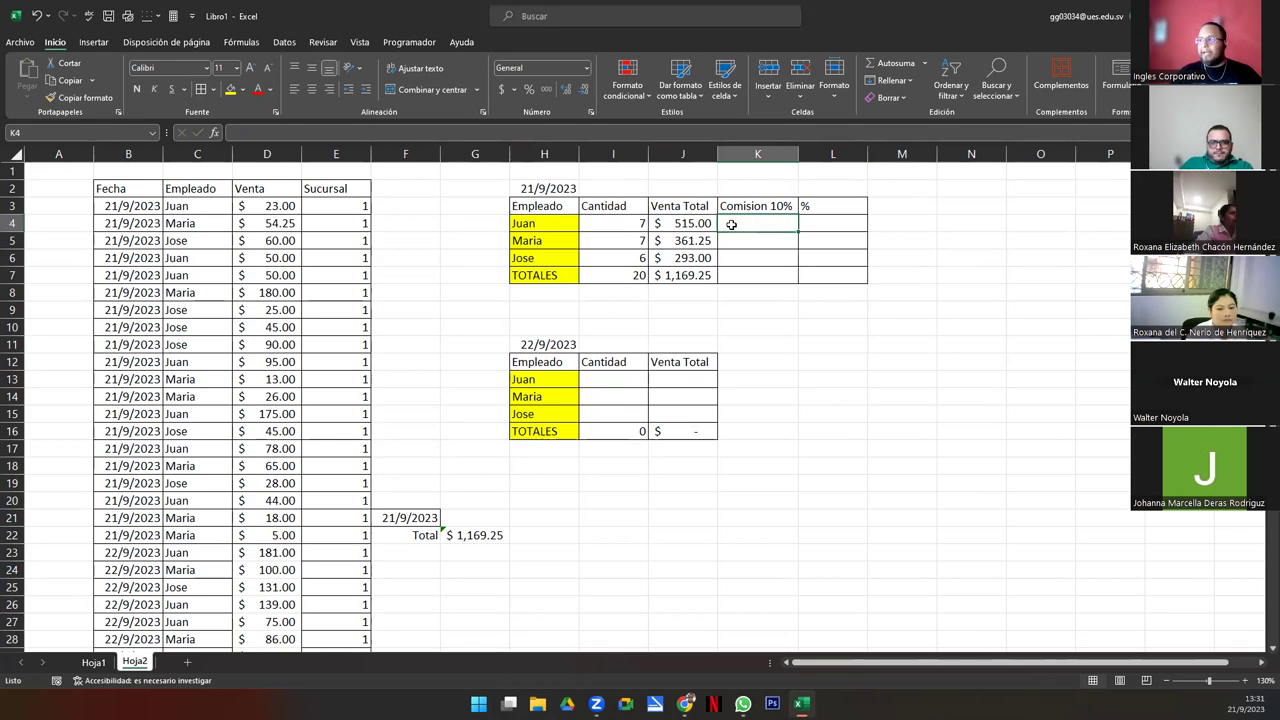
click(766, 205)
drag(766, 222, 776, 261)
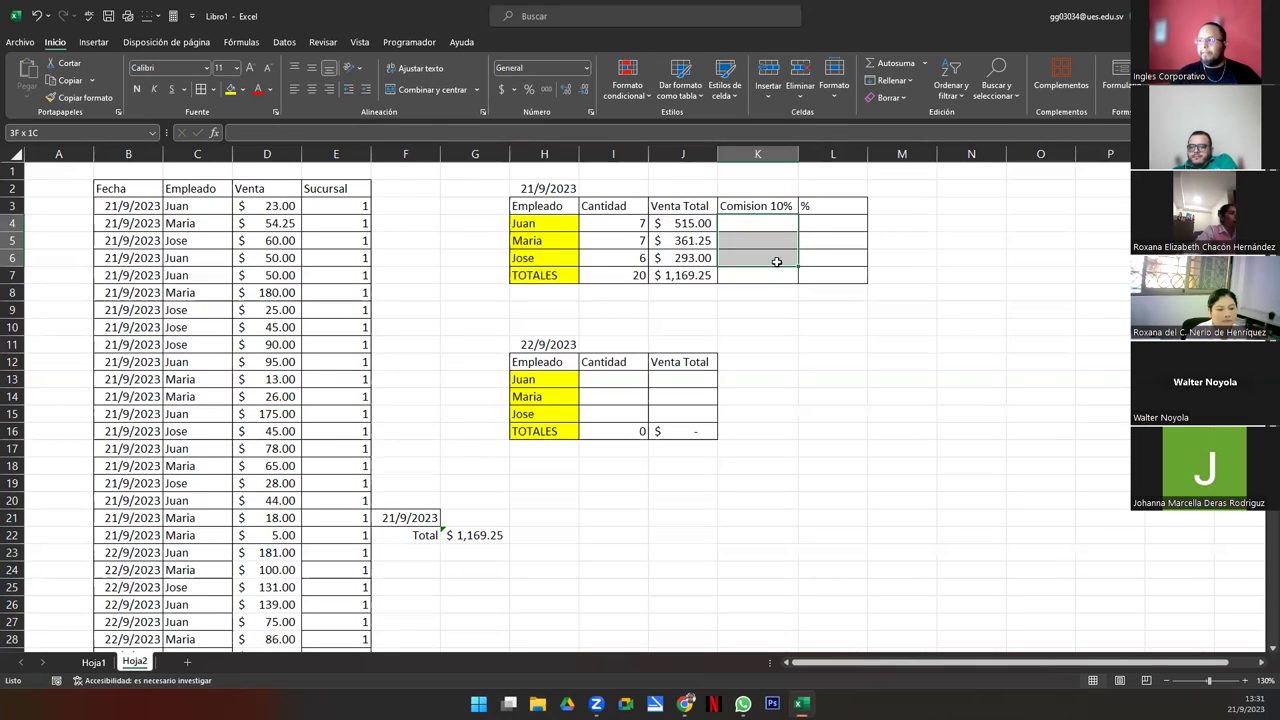
- Review the Venta Total formulas in J4:J7, including the J7 sum
click(827, 207)
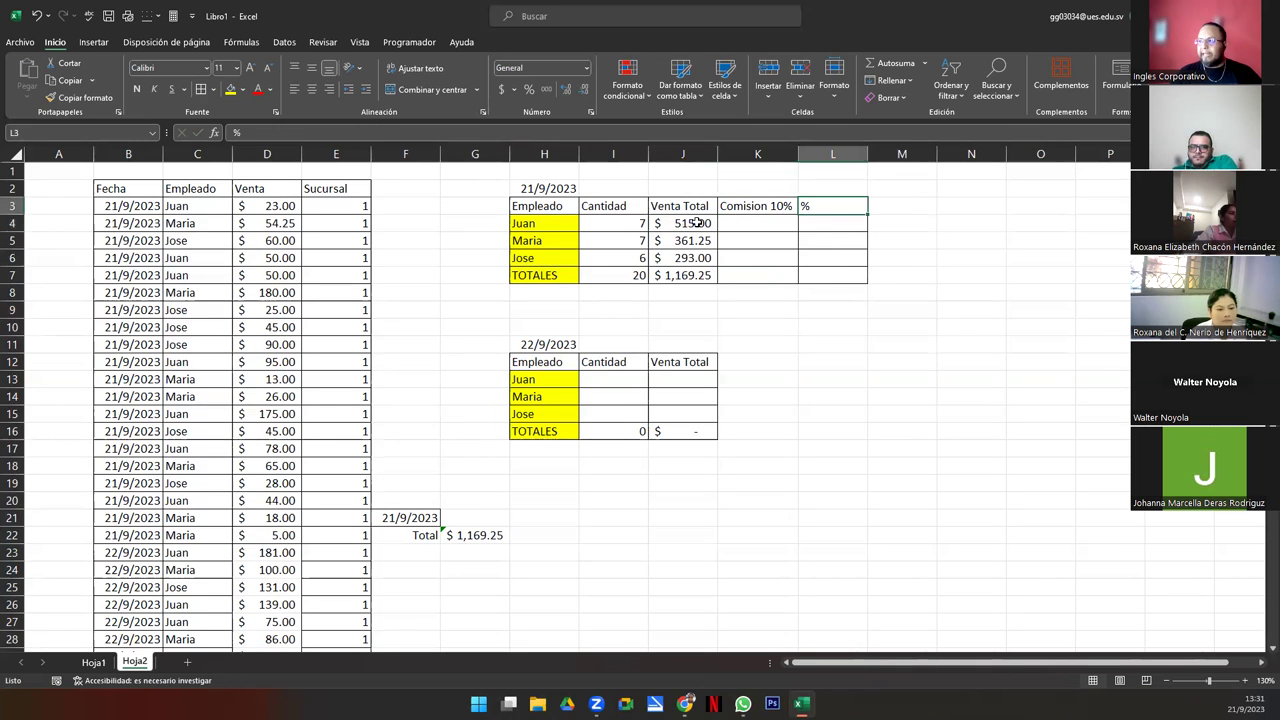
drag(697, 222, 690, 275)
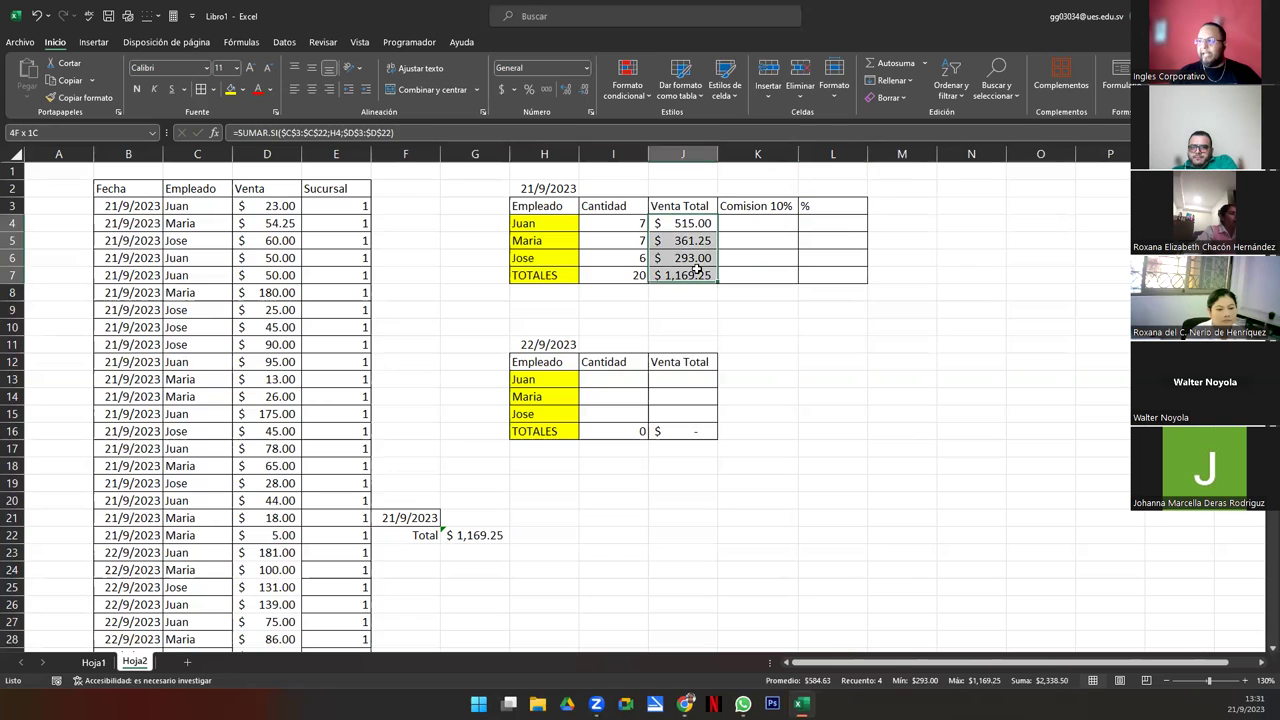
click(686, 222)
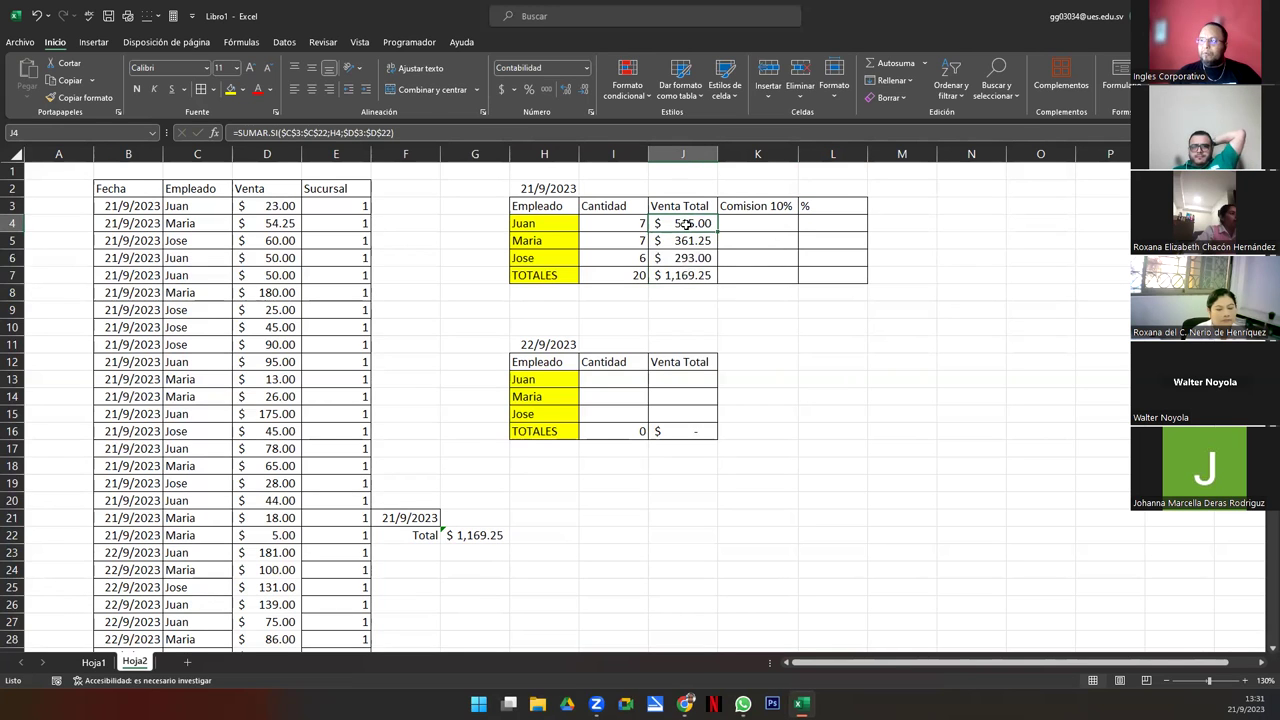
click(686, 276)
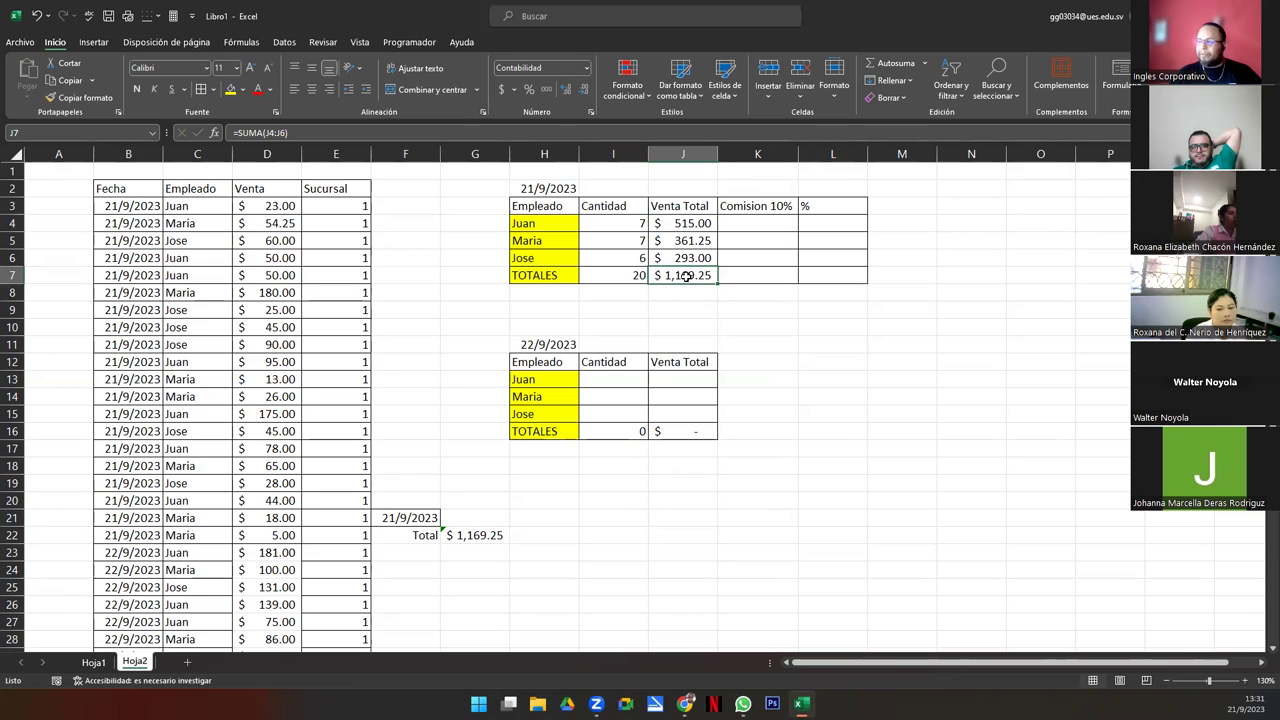
click(685, 243)
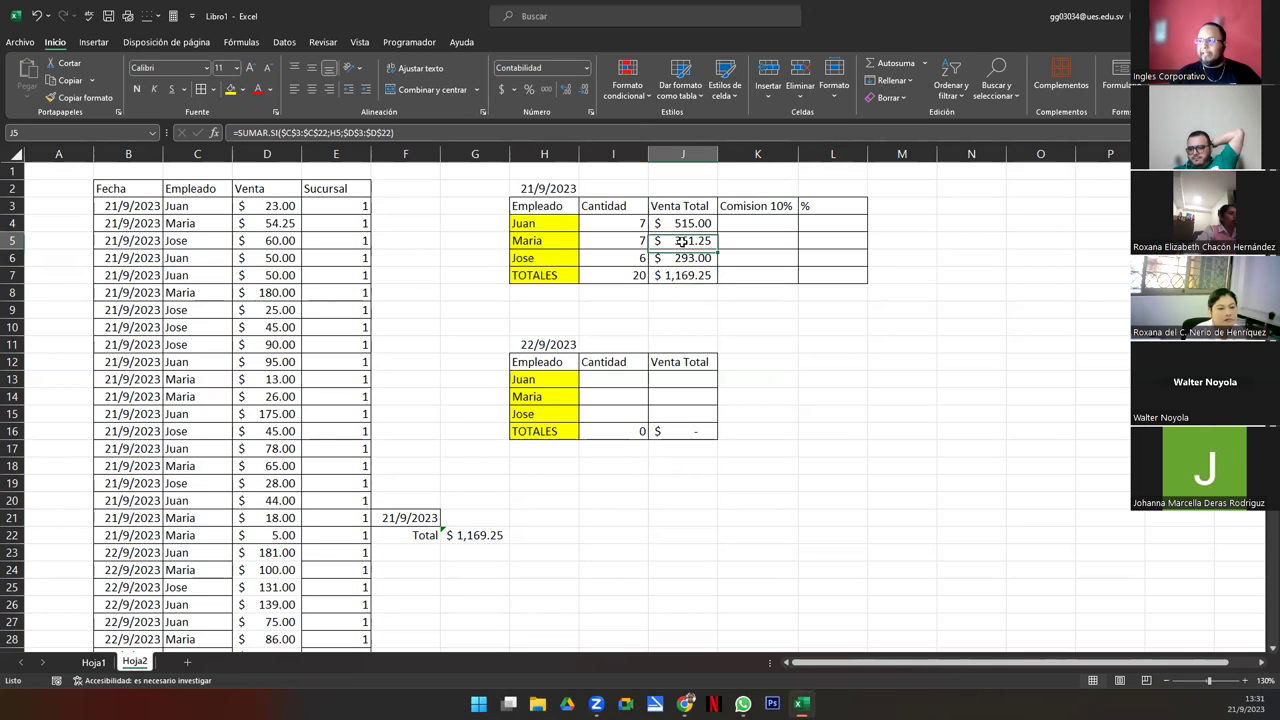
click(689, 278)
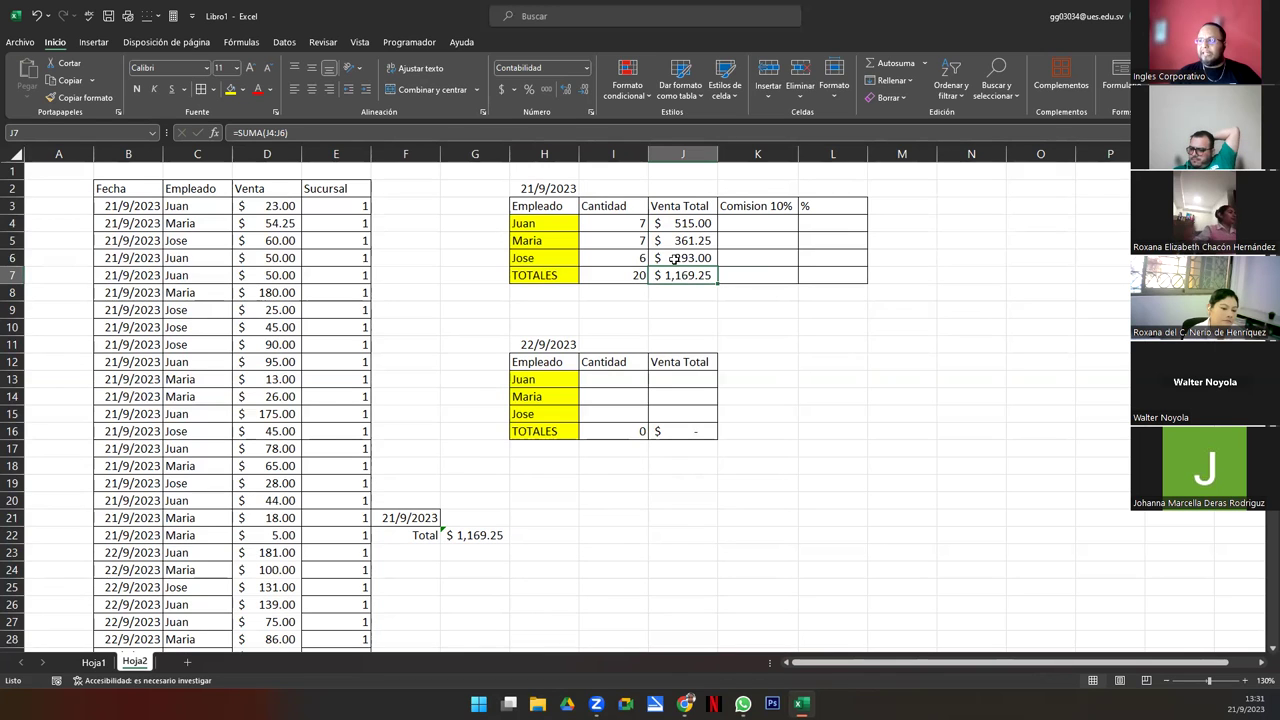
click(680, 260)
- AutoSum L4:L6 into L7 for the % column total
click(686, 277)
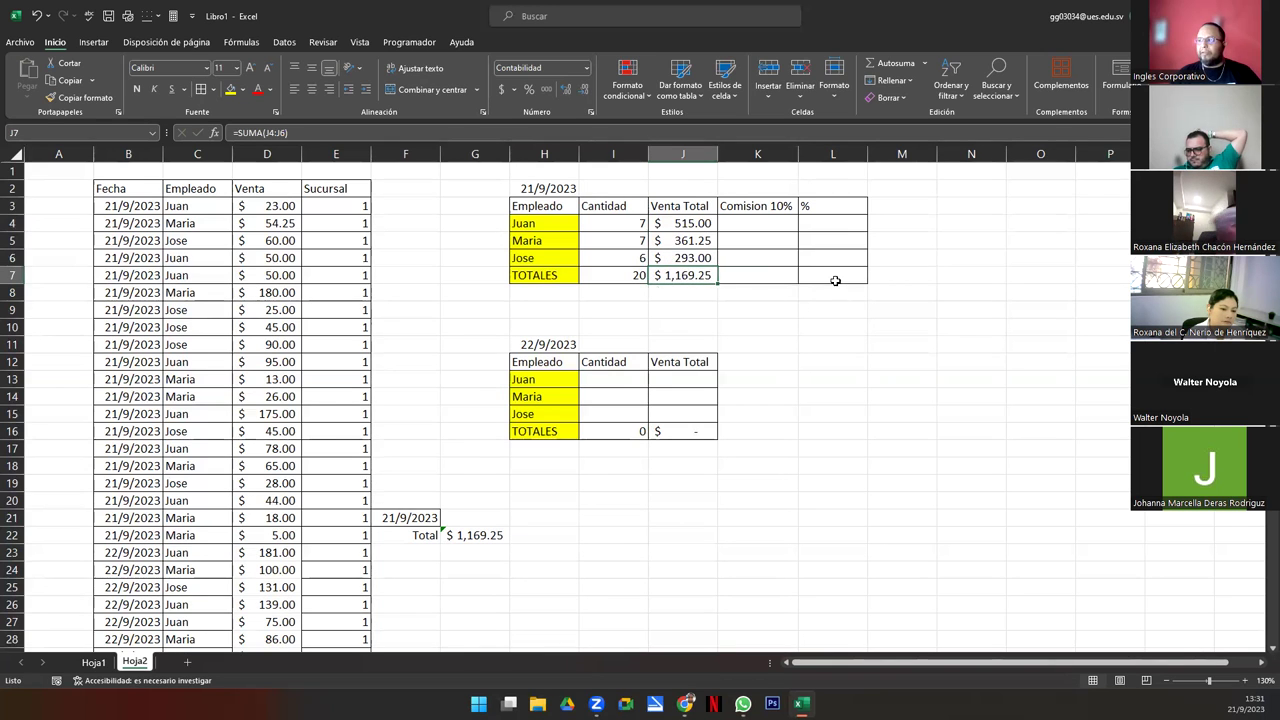
click(835, 278)
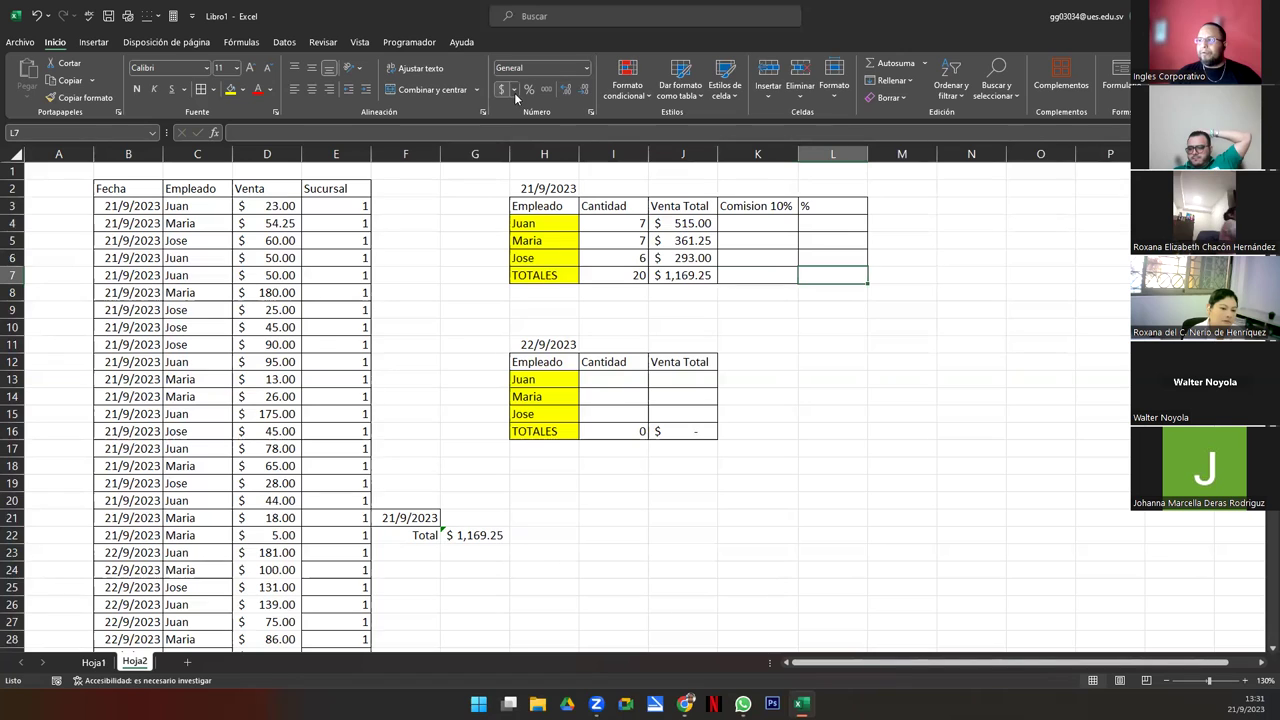
click(880, 63)
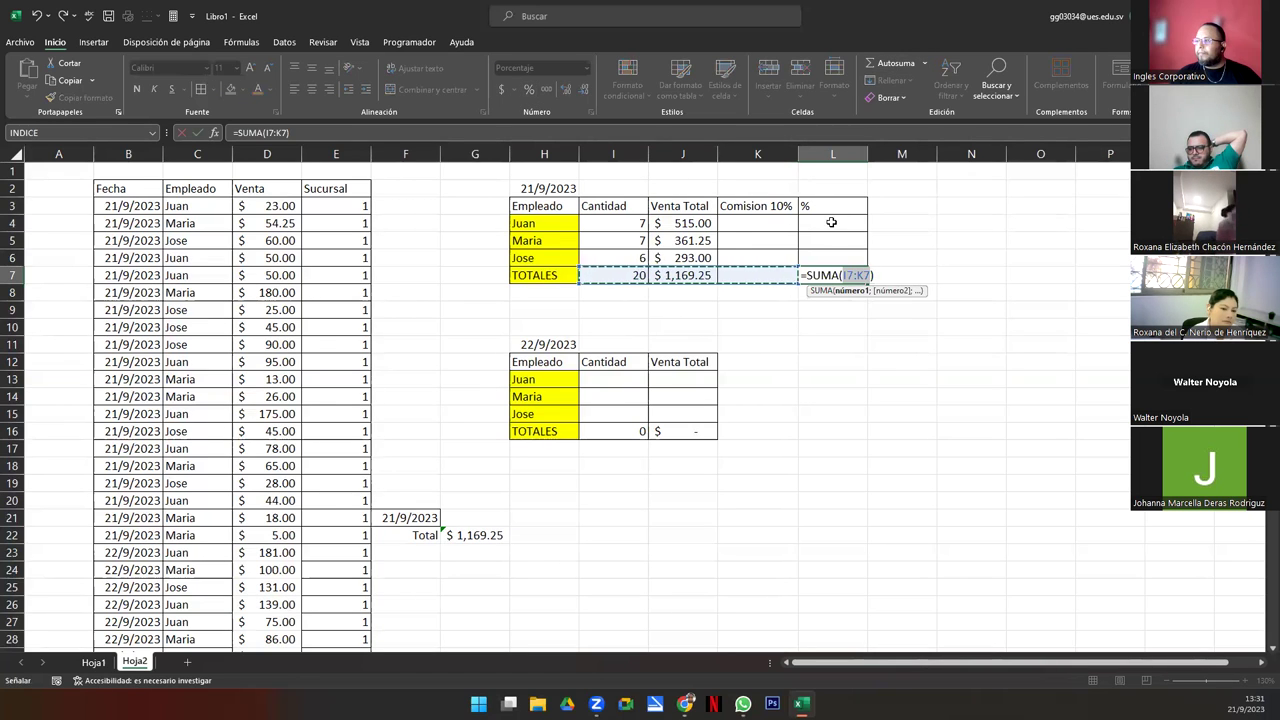
drag(830, 222, 831, 260)
key(Return)
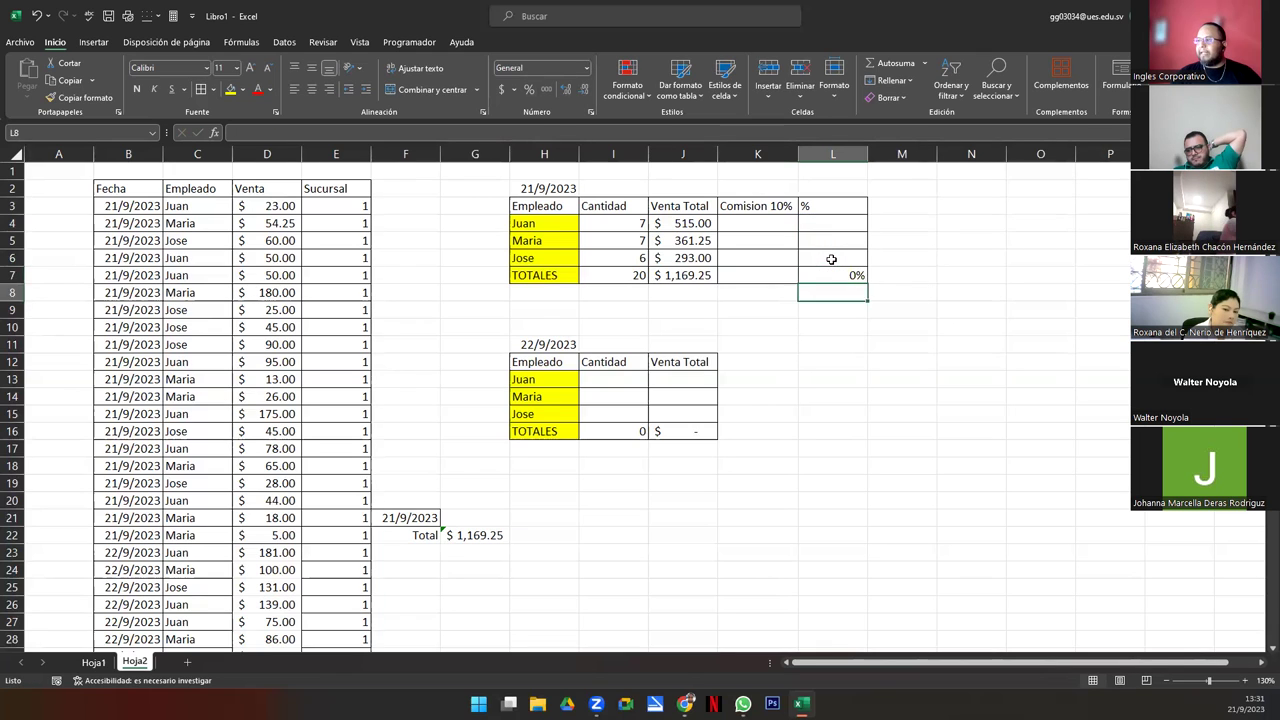
- AutoSum K4:K6 into K7 for the Comision 10% total
key(Up)
key(Left)
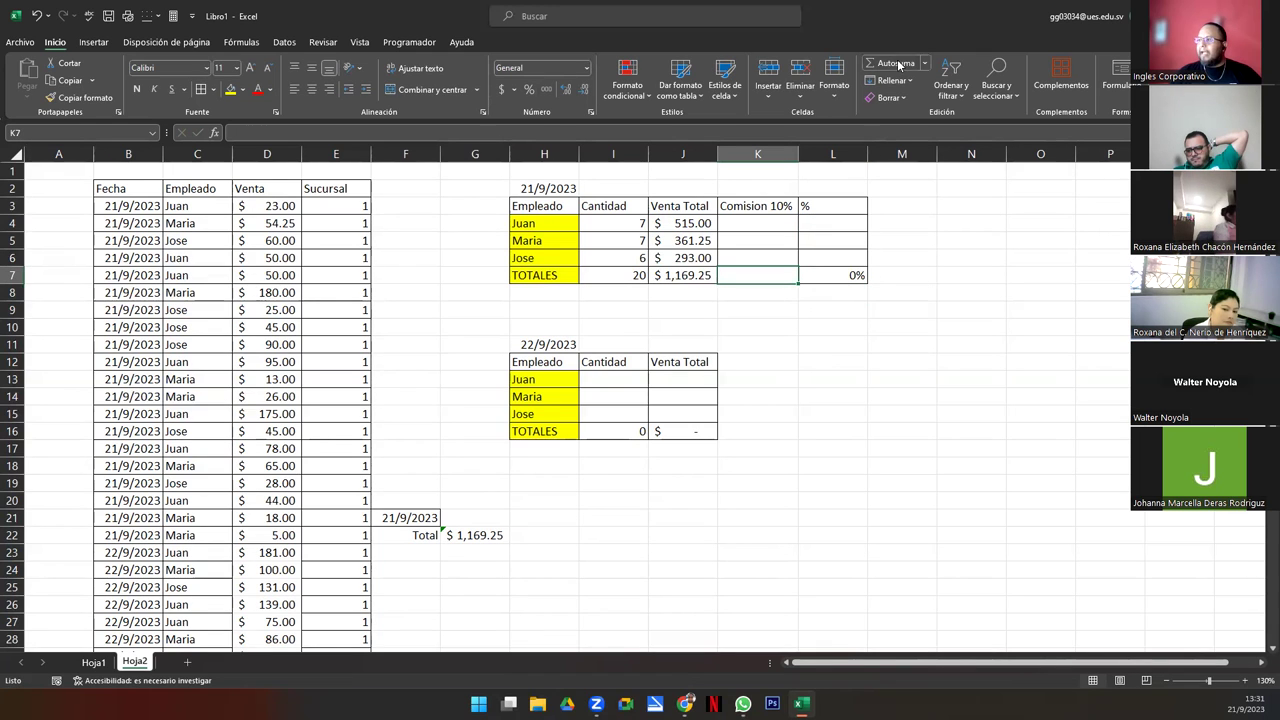
click(866, 64)
drag(757, 220, 757, 242)
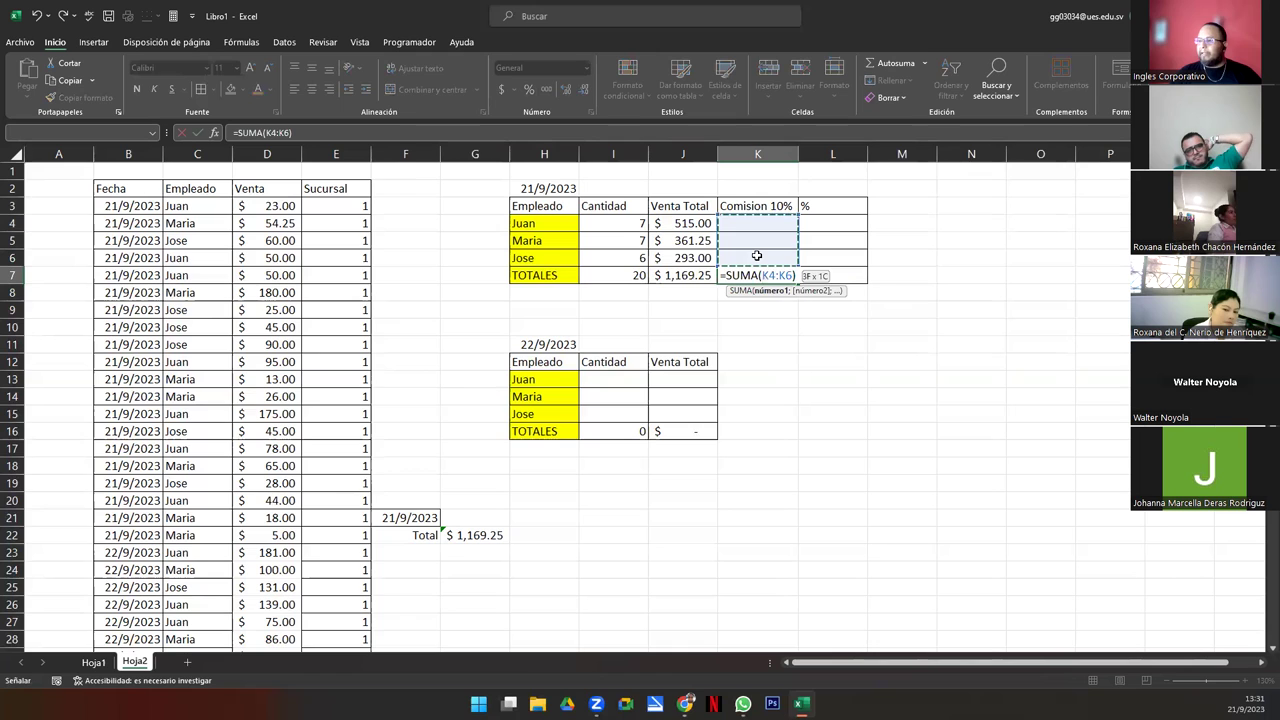
key(Return)
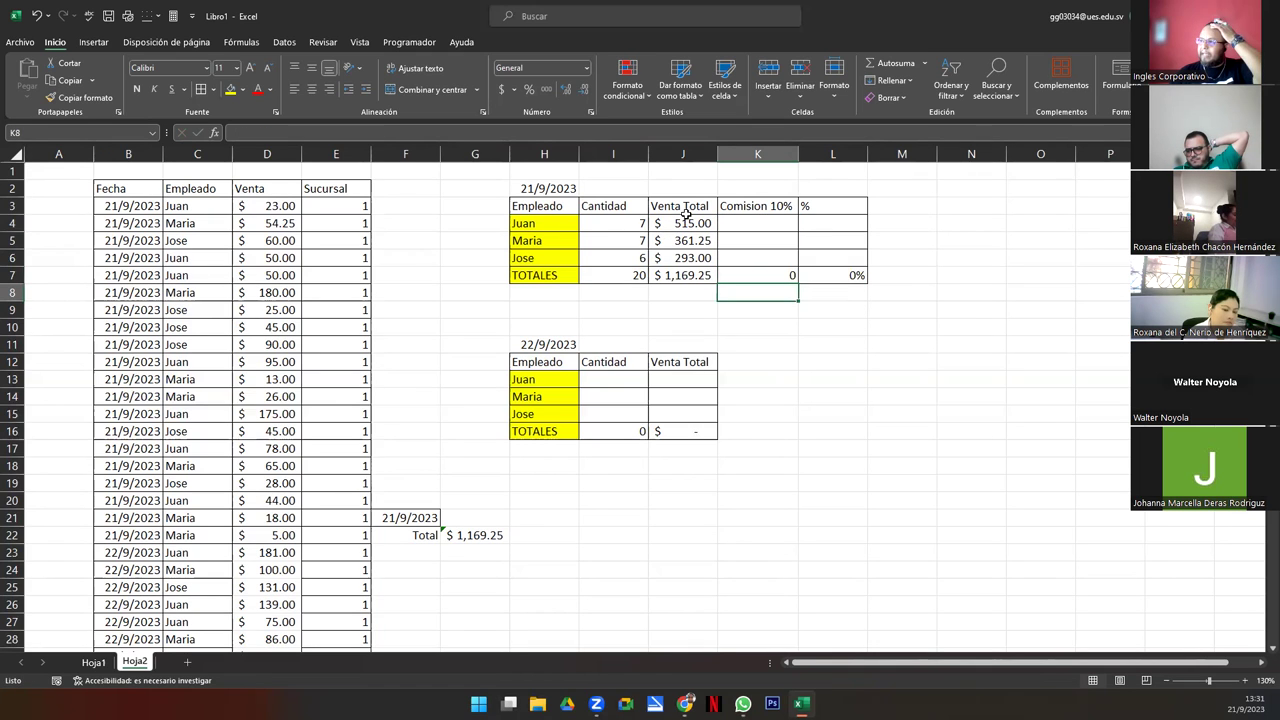
drag(688, 222, 688, 258)
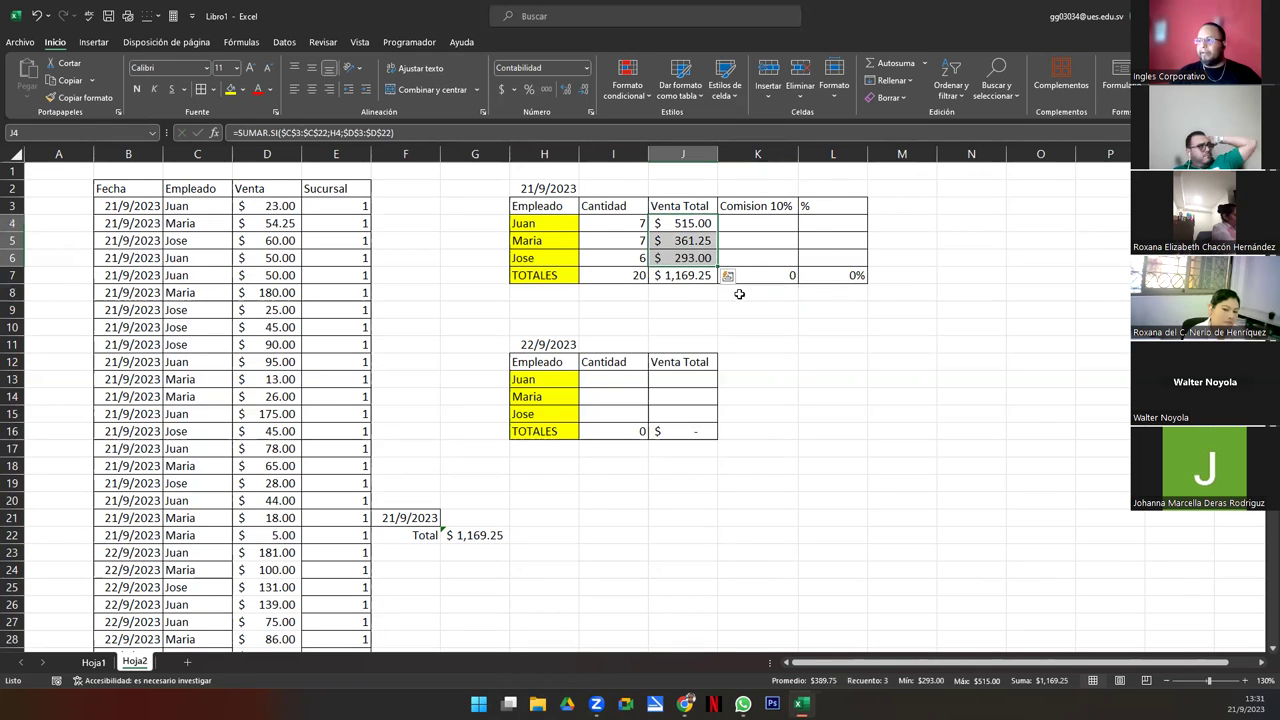
click(682, 277)
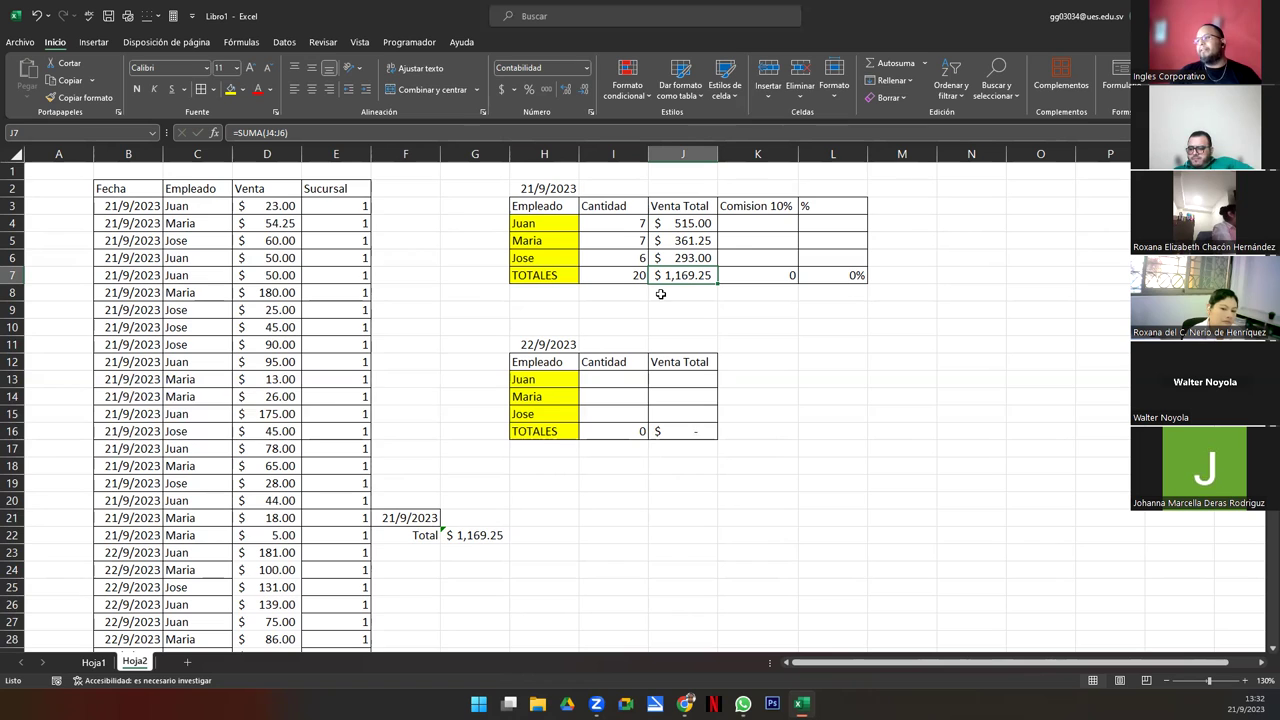
- Copy the Comision 10% and % columns K3:L7 into the 22/9/2023 table at K12
click(737, 278)
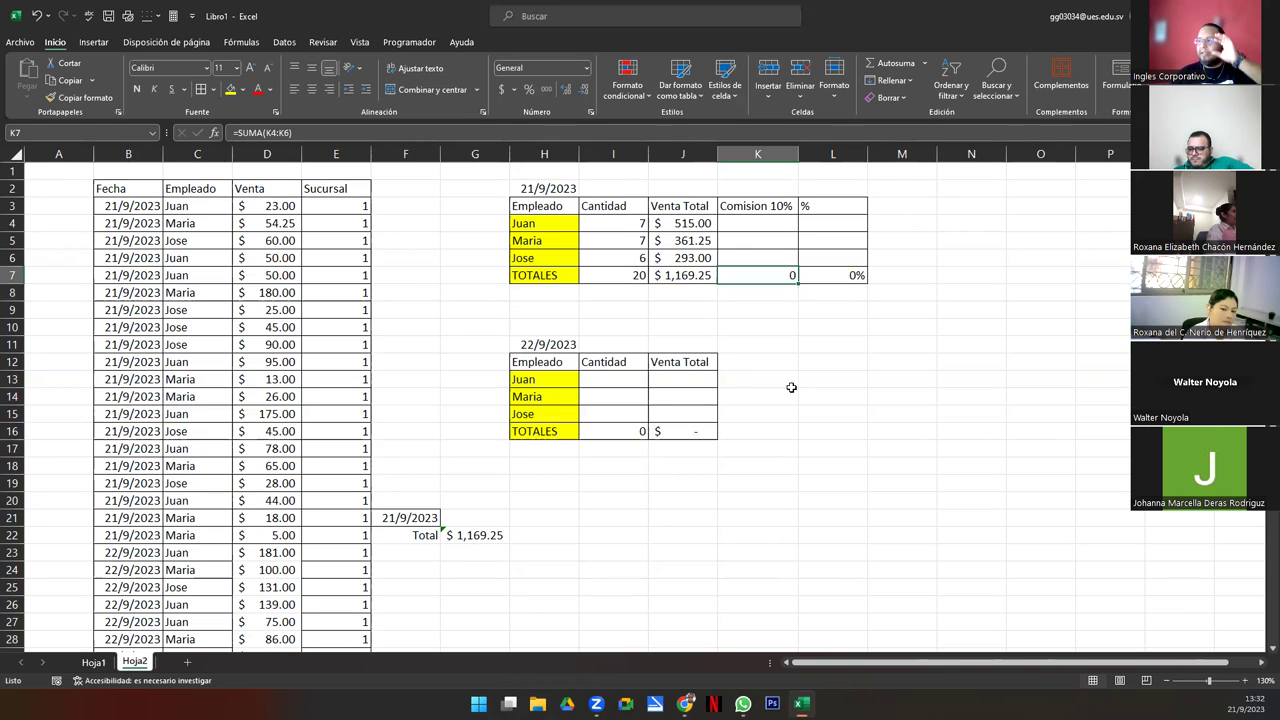
drag(755, 205, 846, 275)
key(ctrl+c)
click(752, 363)
key(ctrl+v)
click(776, 416)
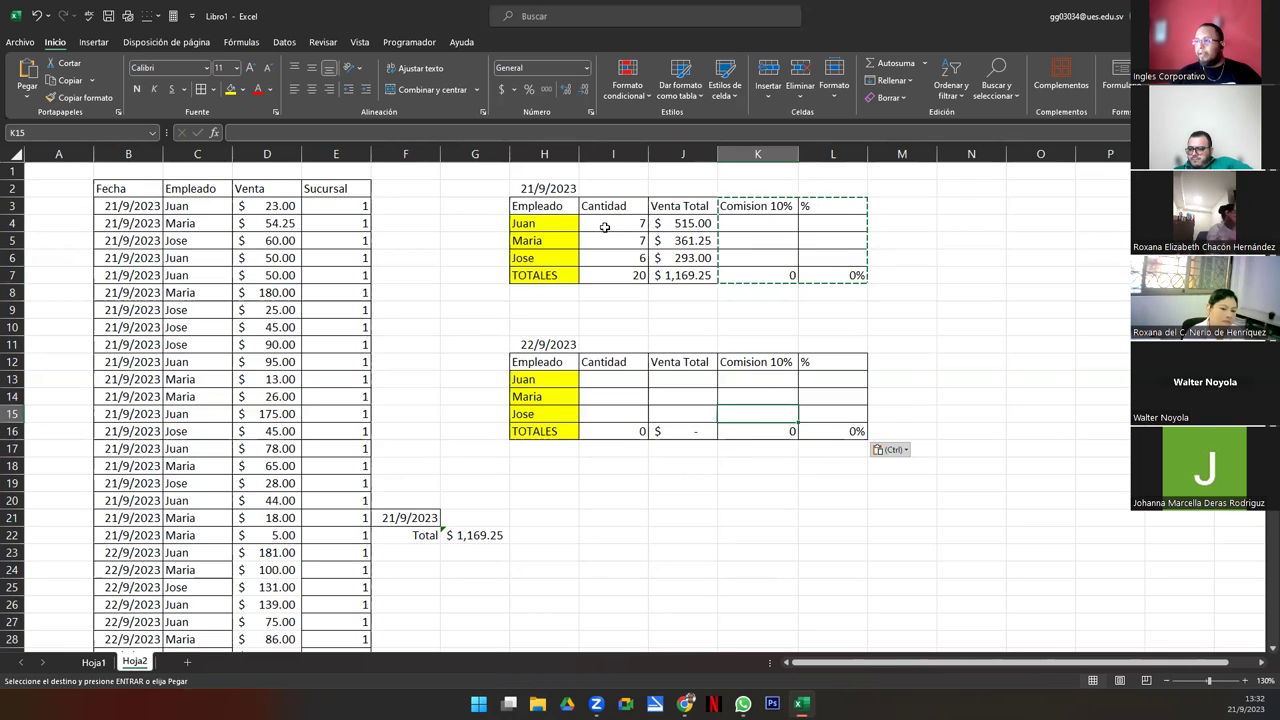
- Clear the first table's counts and sales in I4:J6
drag(612, 224, 667, 257)
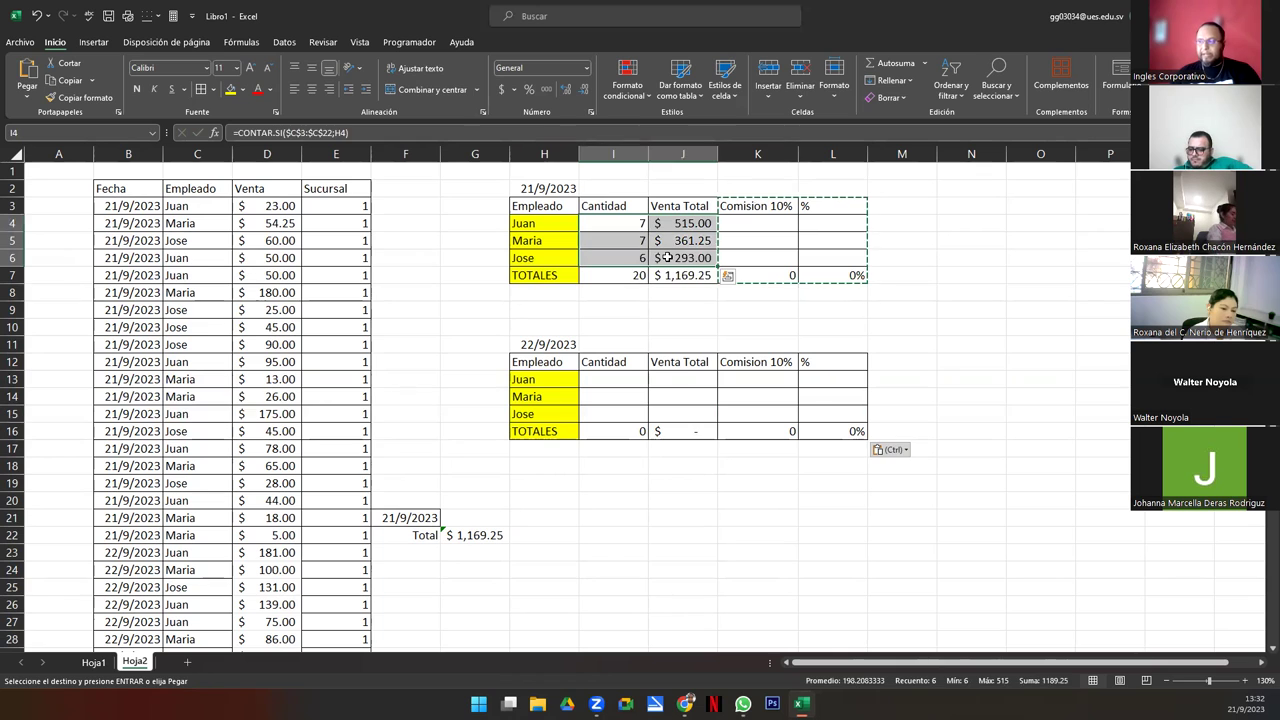
key(Delete)
click(682, 362)
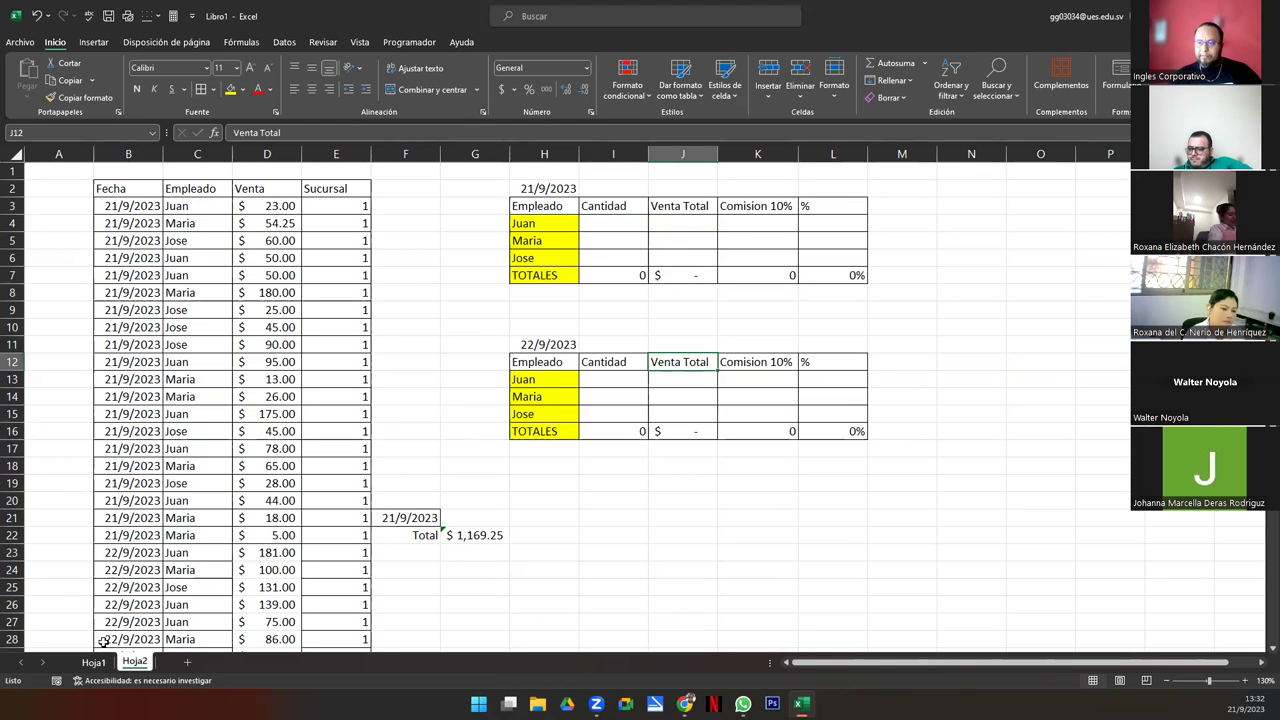
- Delete the Hoja1 sheet and rename the remaining sheet 'Ejercicio 10'
right_click(105, 663)
click(131, 491)
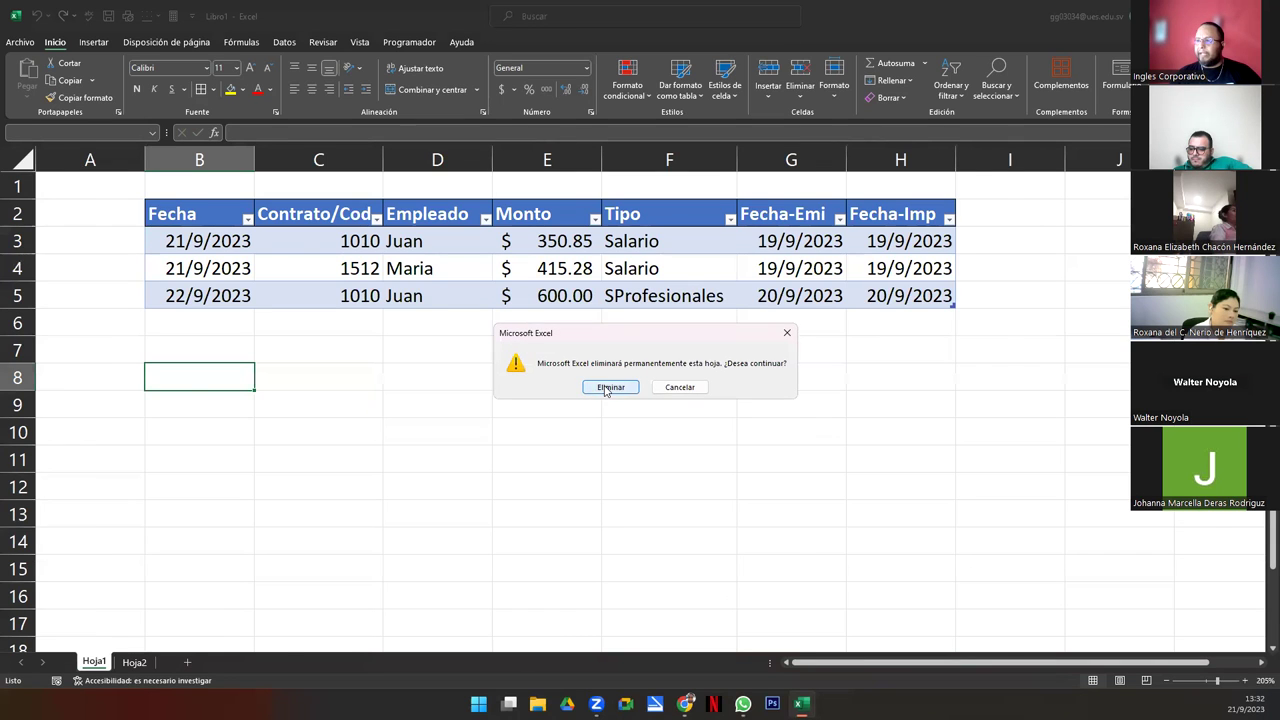
click(605, 389)
click(292, 311)
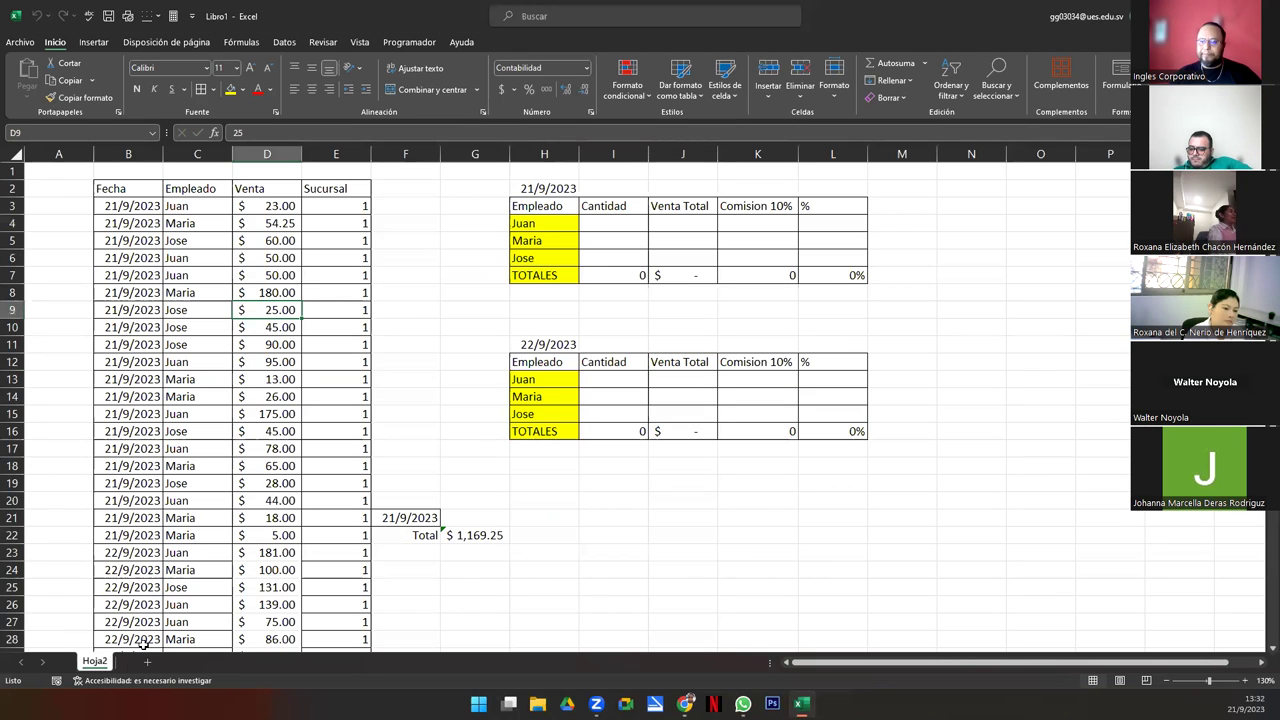
double_click(96, 663)
text(Eje)
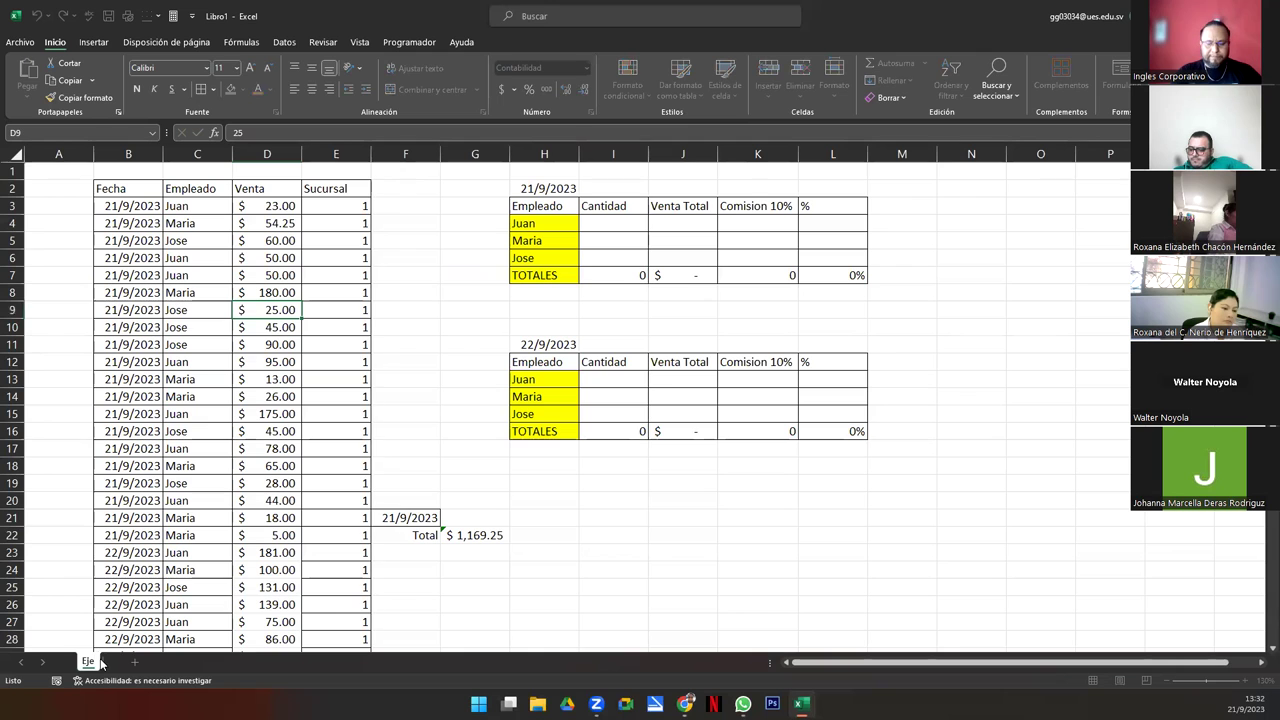
text(rcicio 10)
key(Return)
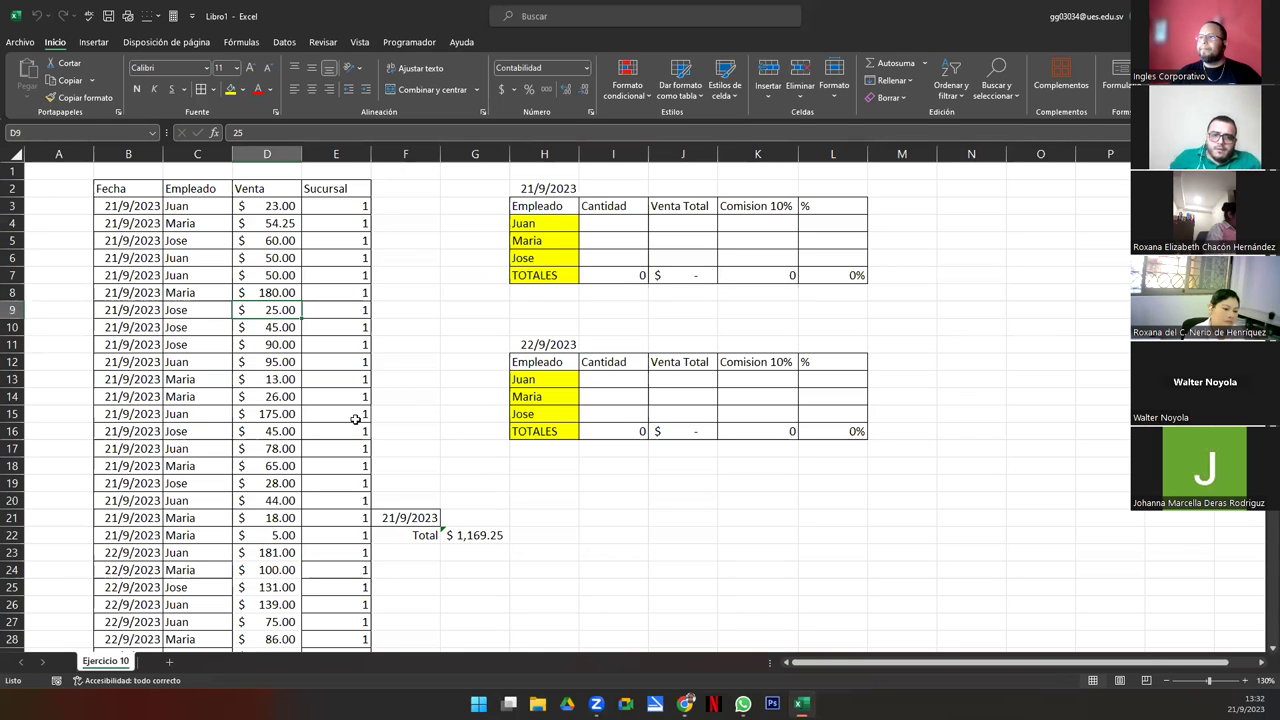
- In Save As, browse to Escritorio > 2023 > CURSOS INGLESCORPORATIVO > 1. EXCEL AVANZADO > Ejercicios
click(20, 42)
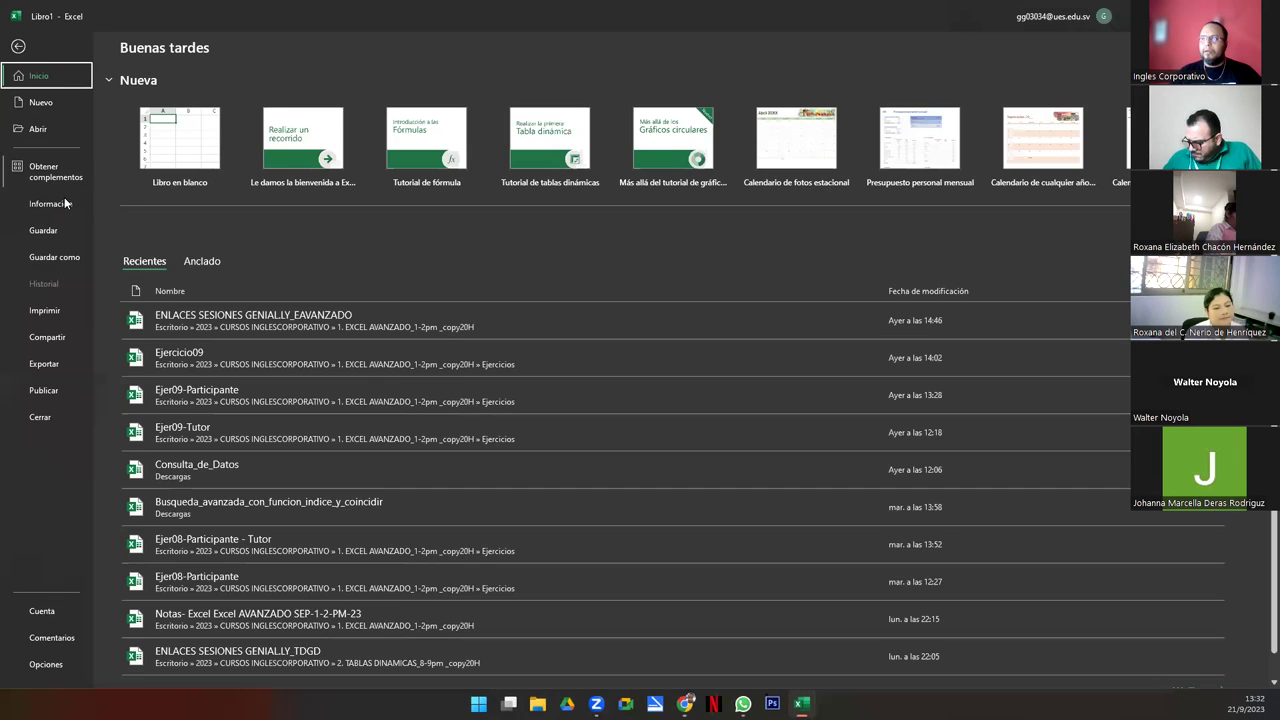
click(63, 258)
click(194, 319)
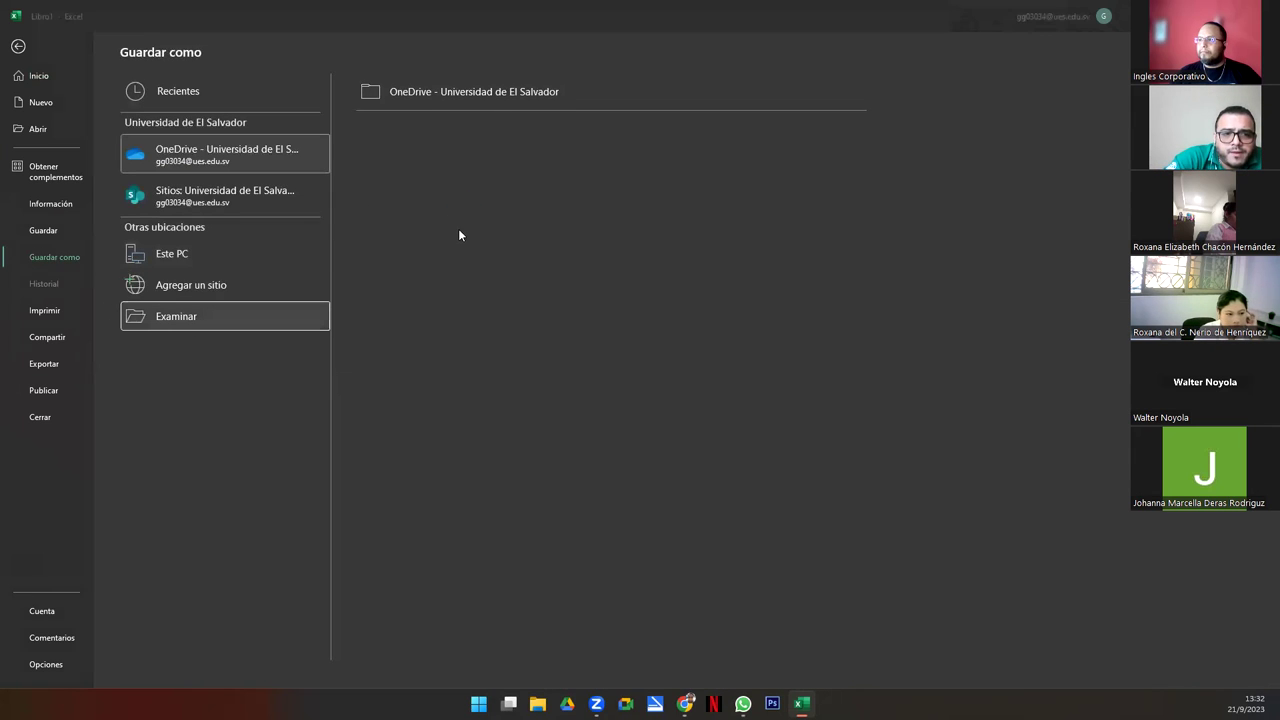
click(52, 152)
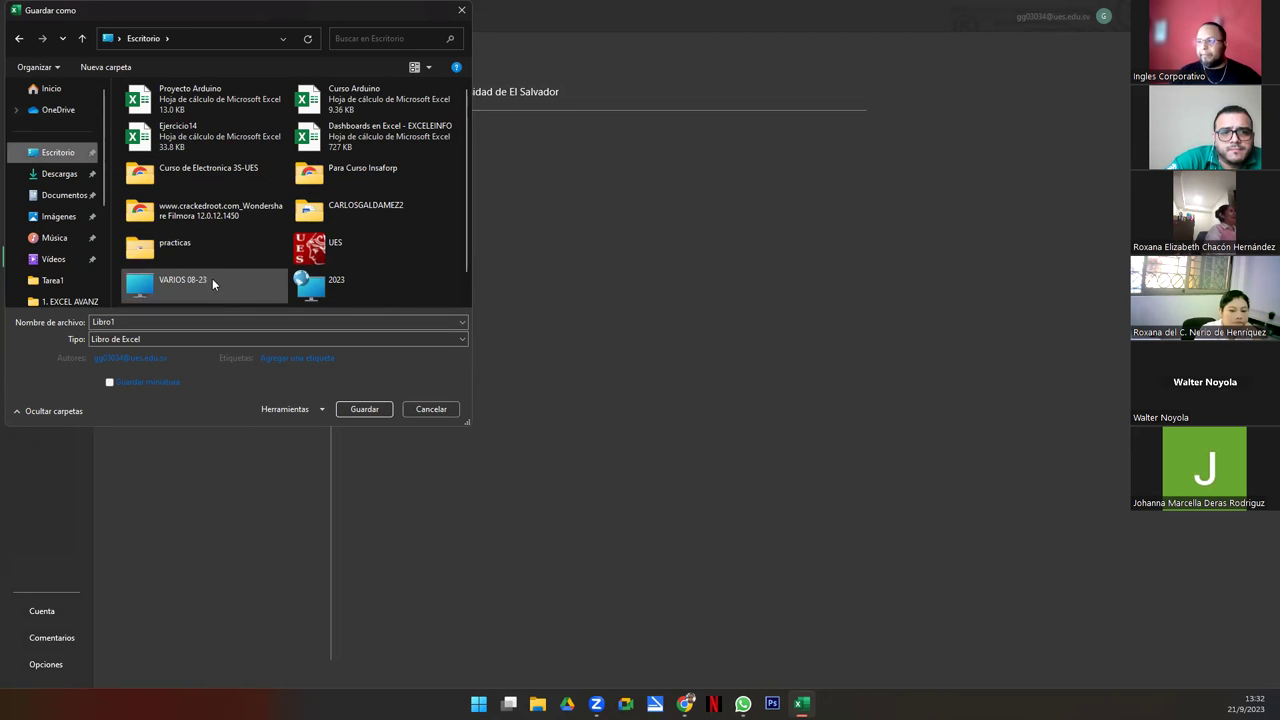
click(326, 294)
double_click(326, 294)
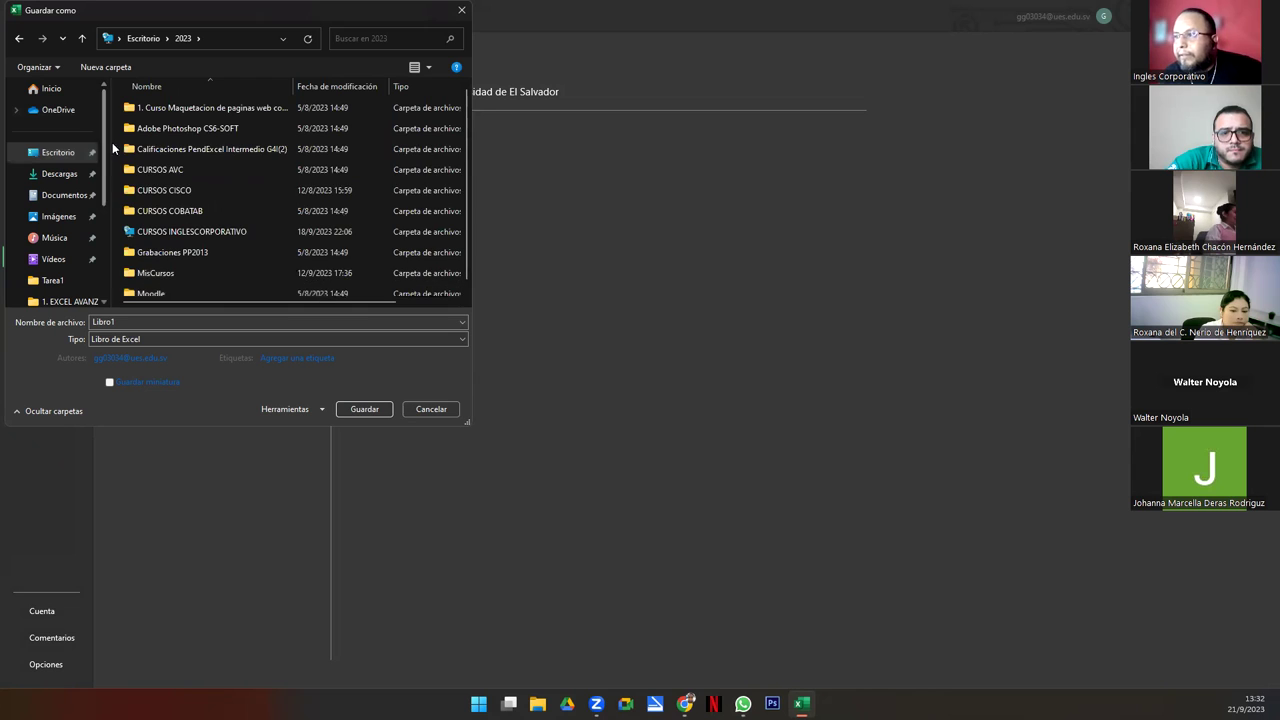
double_click(204, 234)
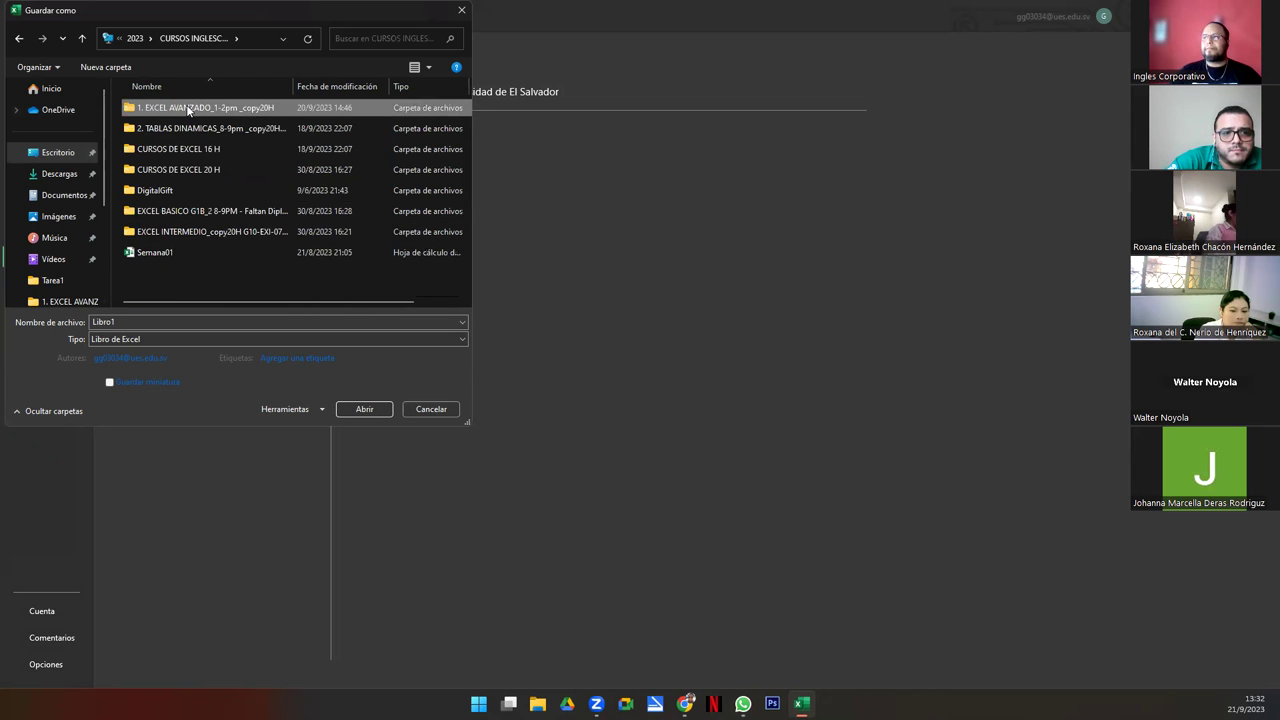
double_click(190, 108)
double_click(169, 130)
- Name the file 'Ejer10-Participante' and save it
click(170, 321)
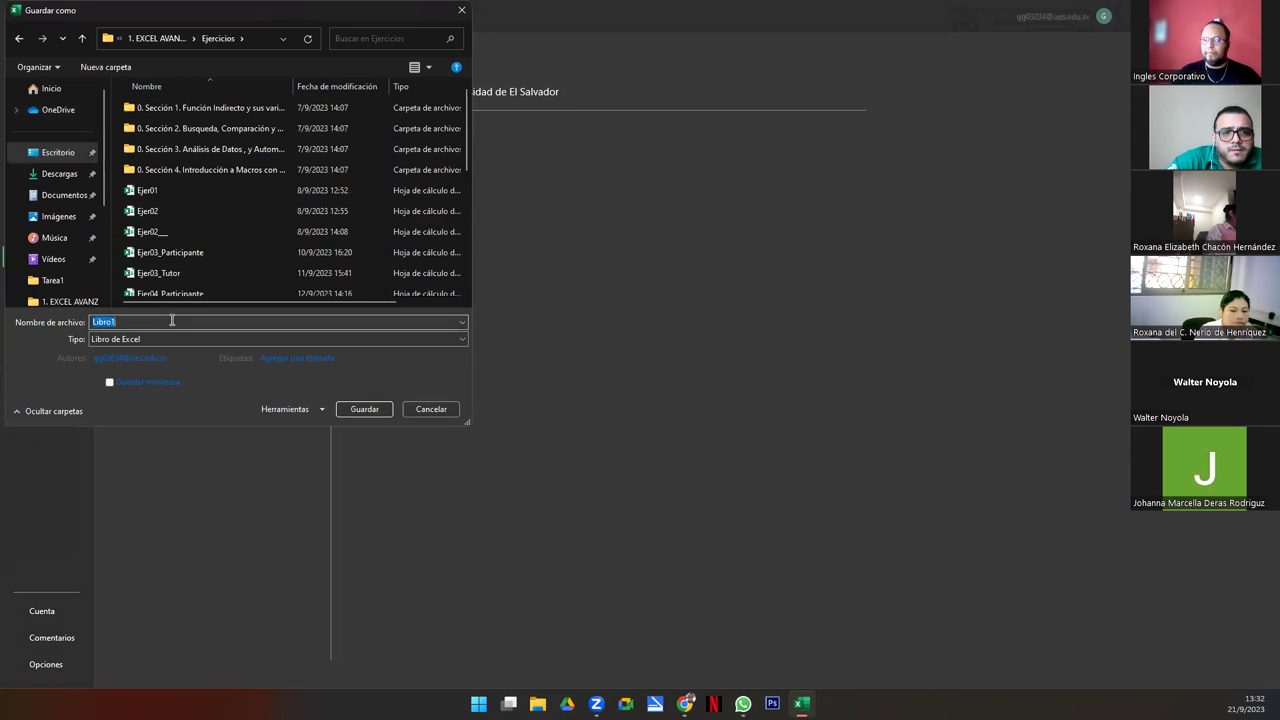
text(Ejerc)
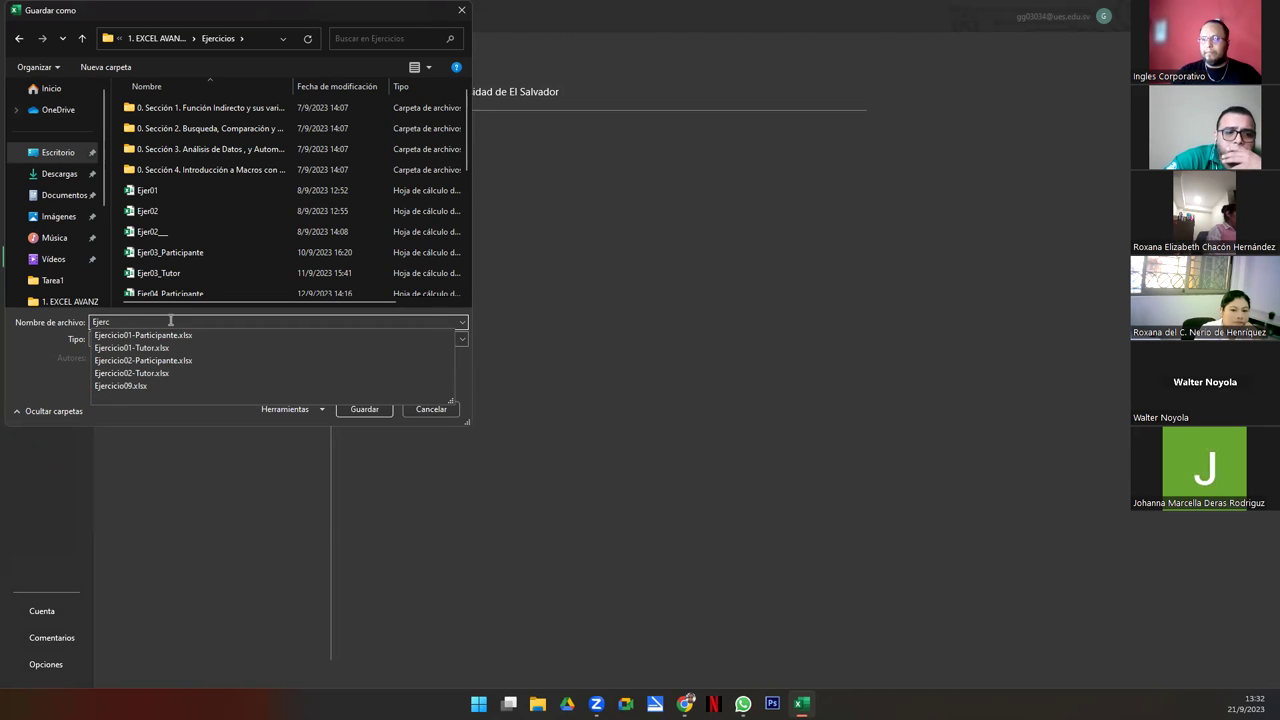
key(BackSpace)
key(Down)
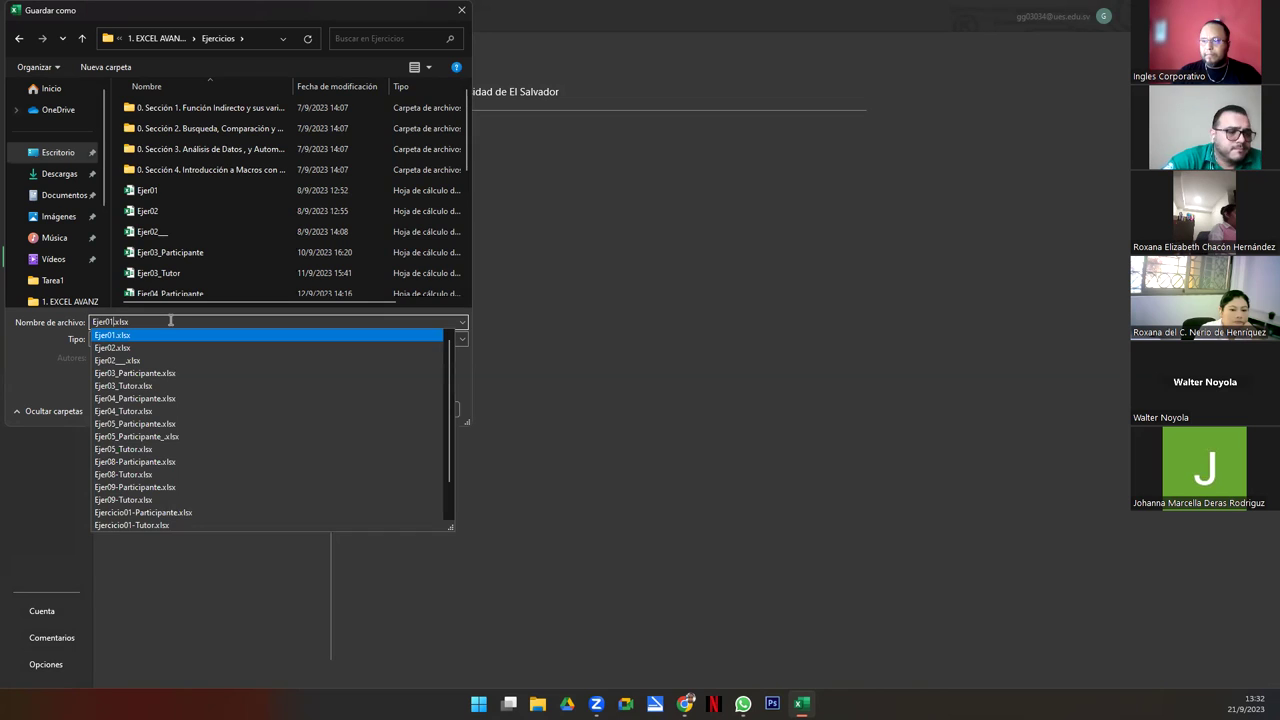
click(112, 321)
key(BackSpace)
key(BackSpace)
text(10-Participante)
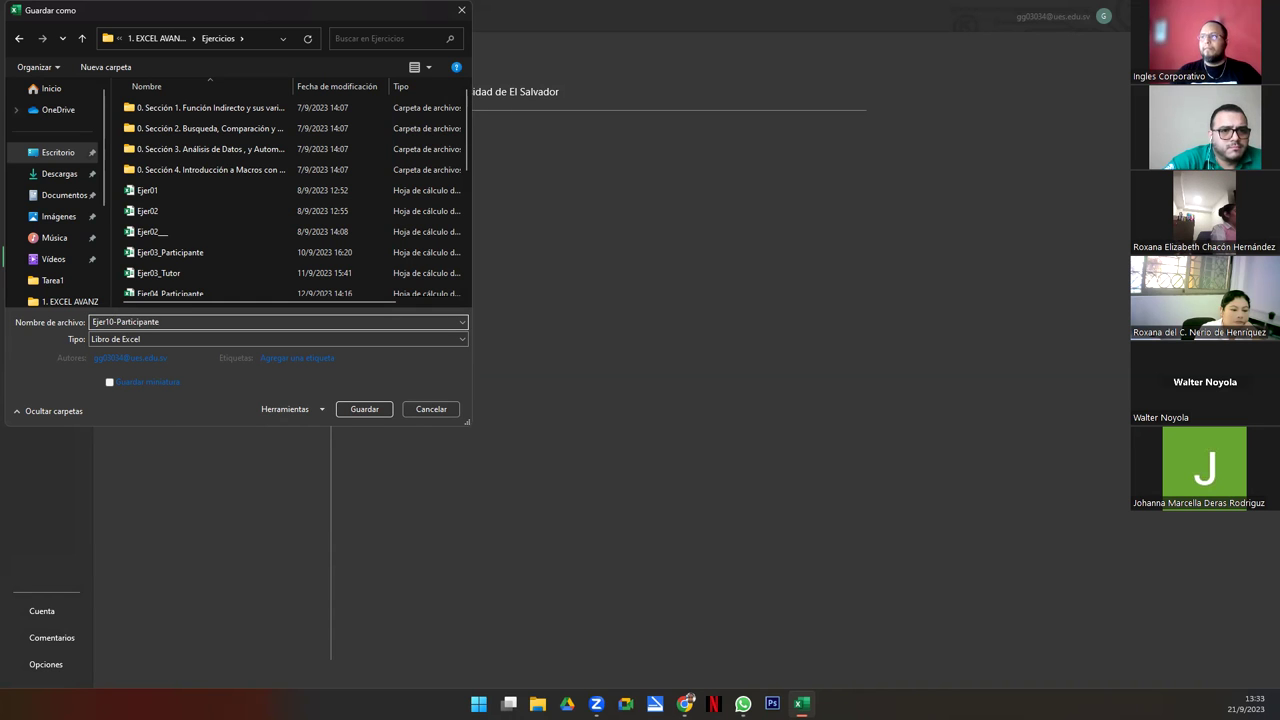
key(Return)
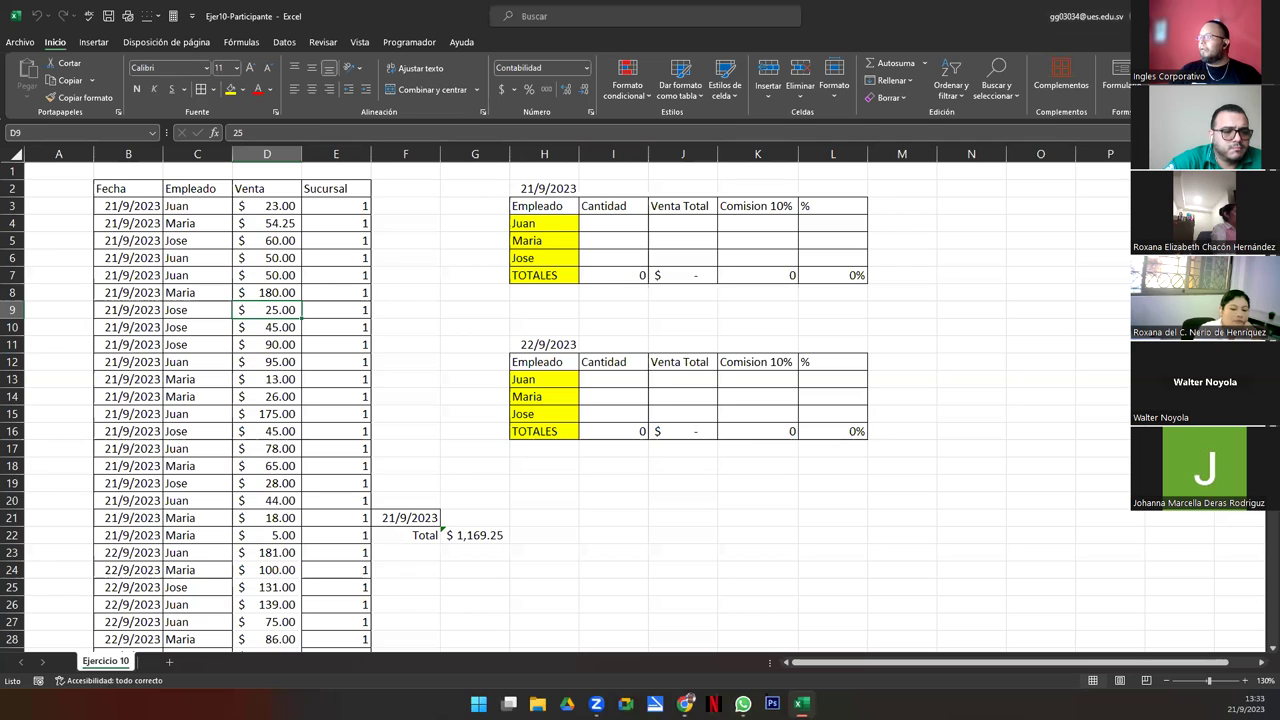
- Switch from Excel to the Genially presentation on the Quitar duplicados slide
key(alt+Tab)
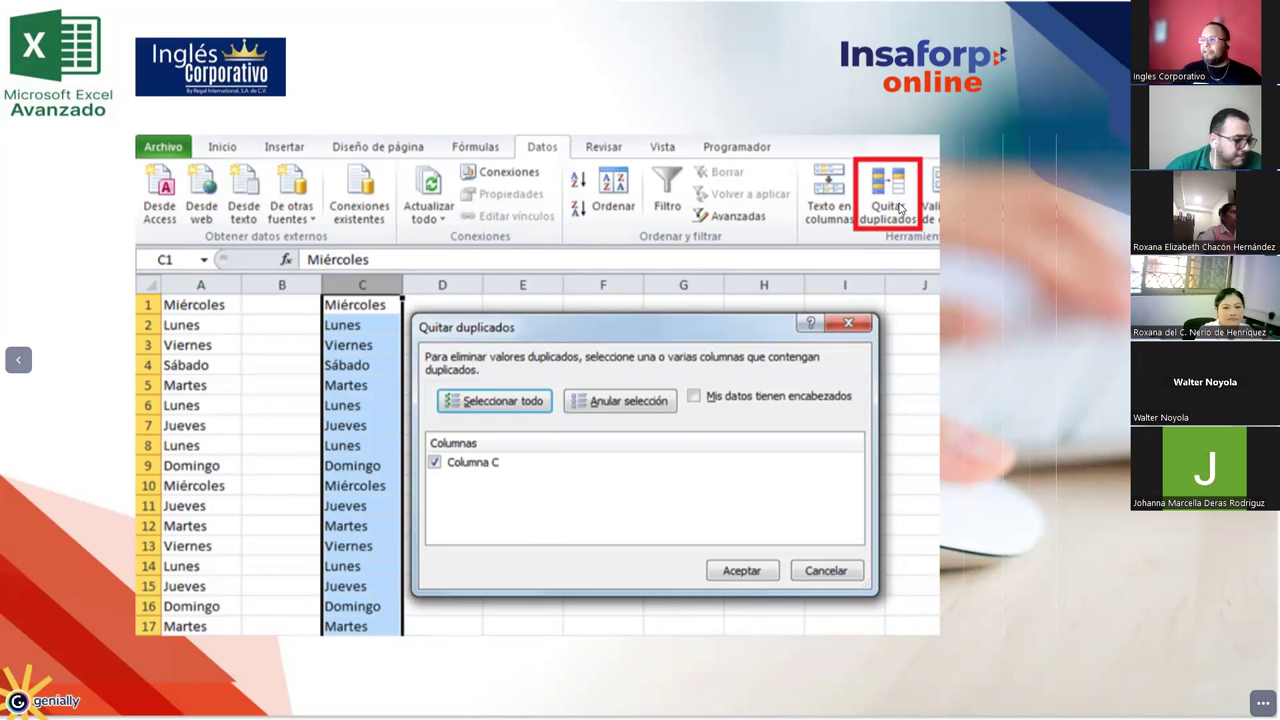
- Advance through the four CONTAR.SI explanation slides to the demonstration slide
key(Right)
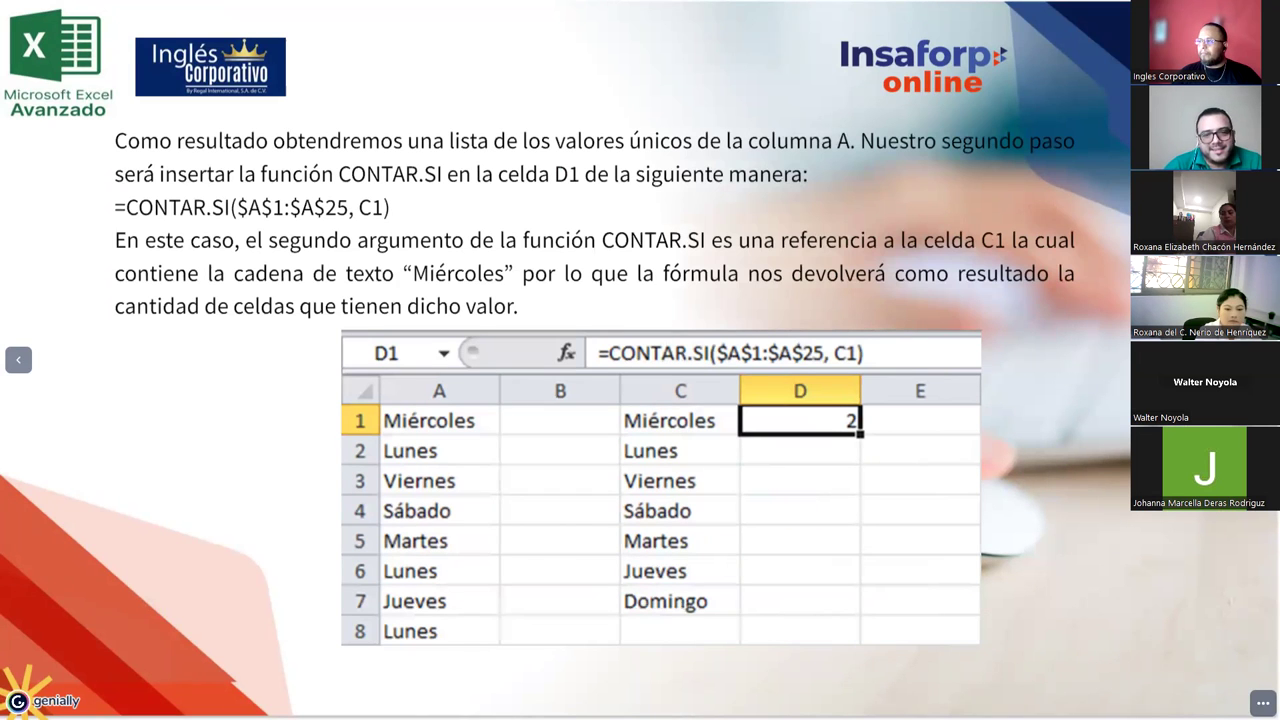
key(Right)
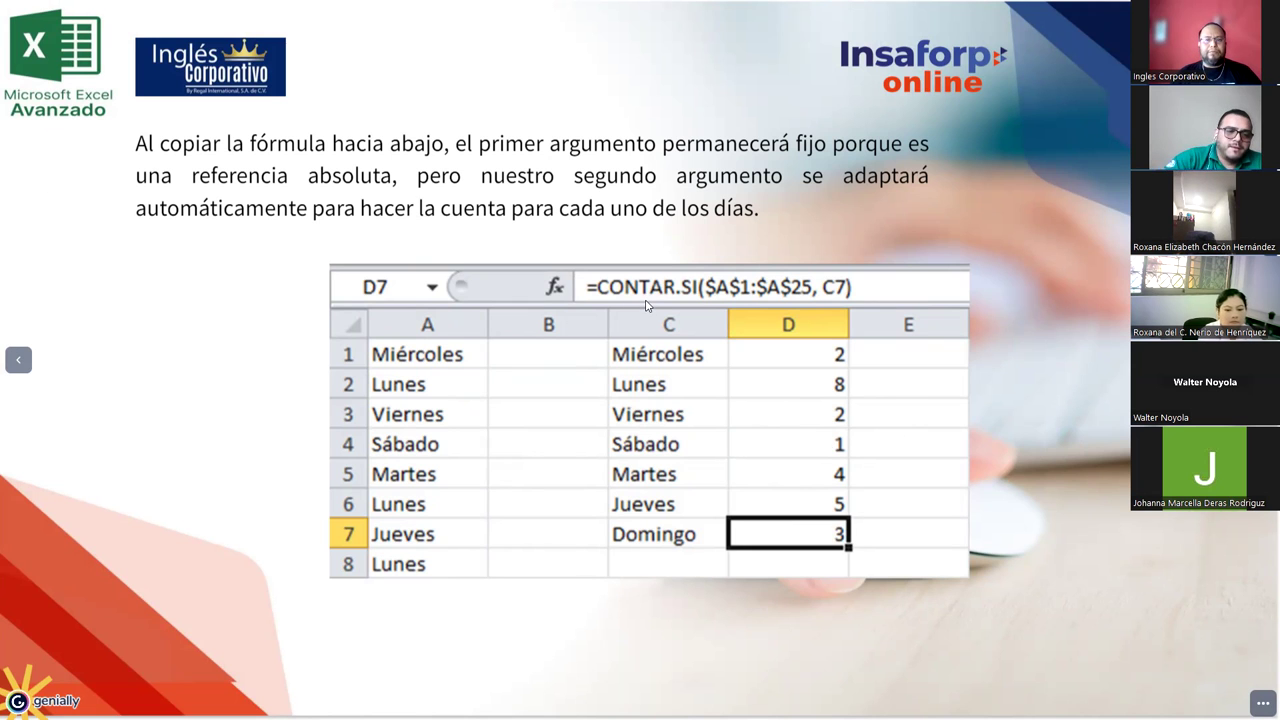
key(Right)
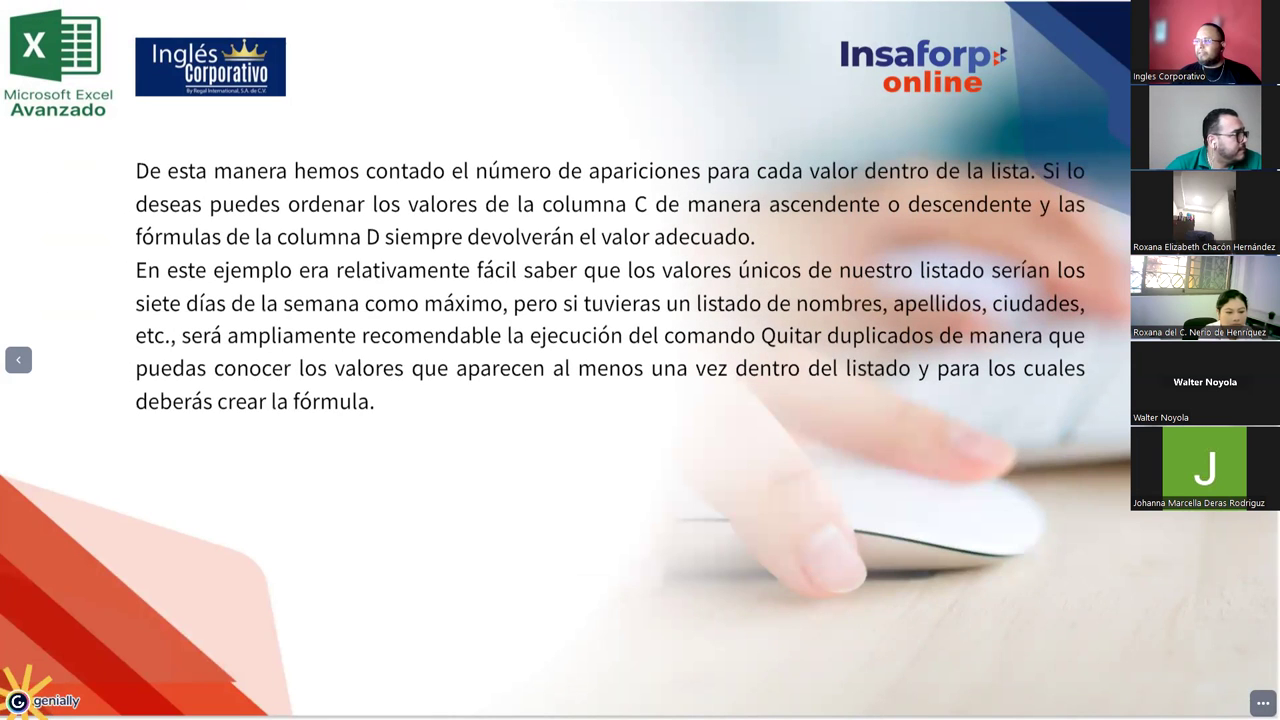
key(Right)
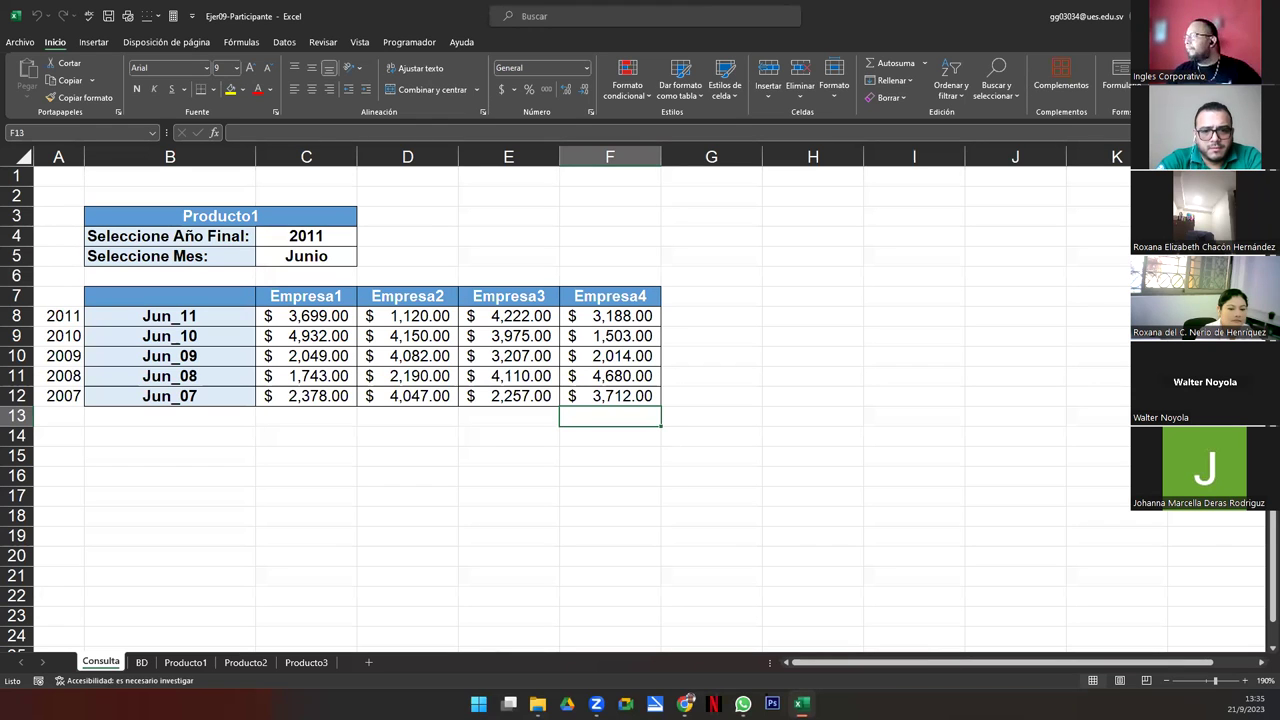
- Close the Ejer09-Participante workbook, answering its save prompt, leaving Ejer10-Participante open
click(12, 45)
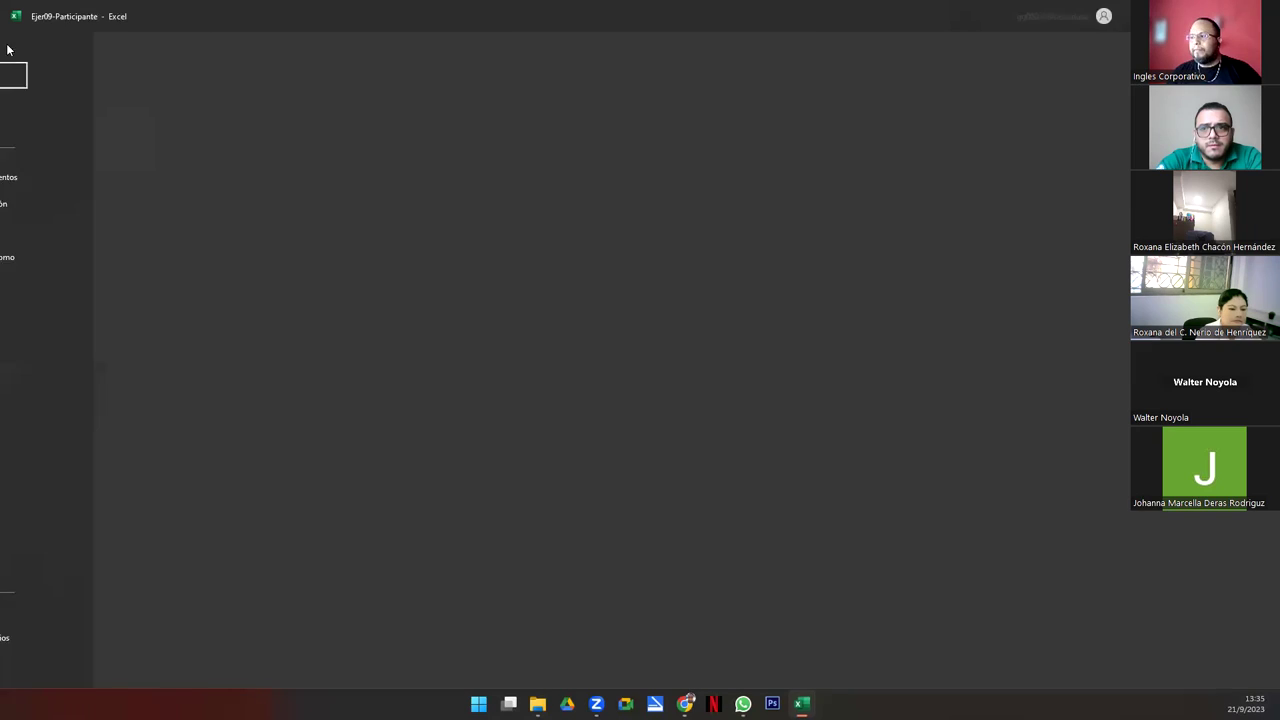
click(218, 362)
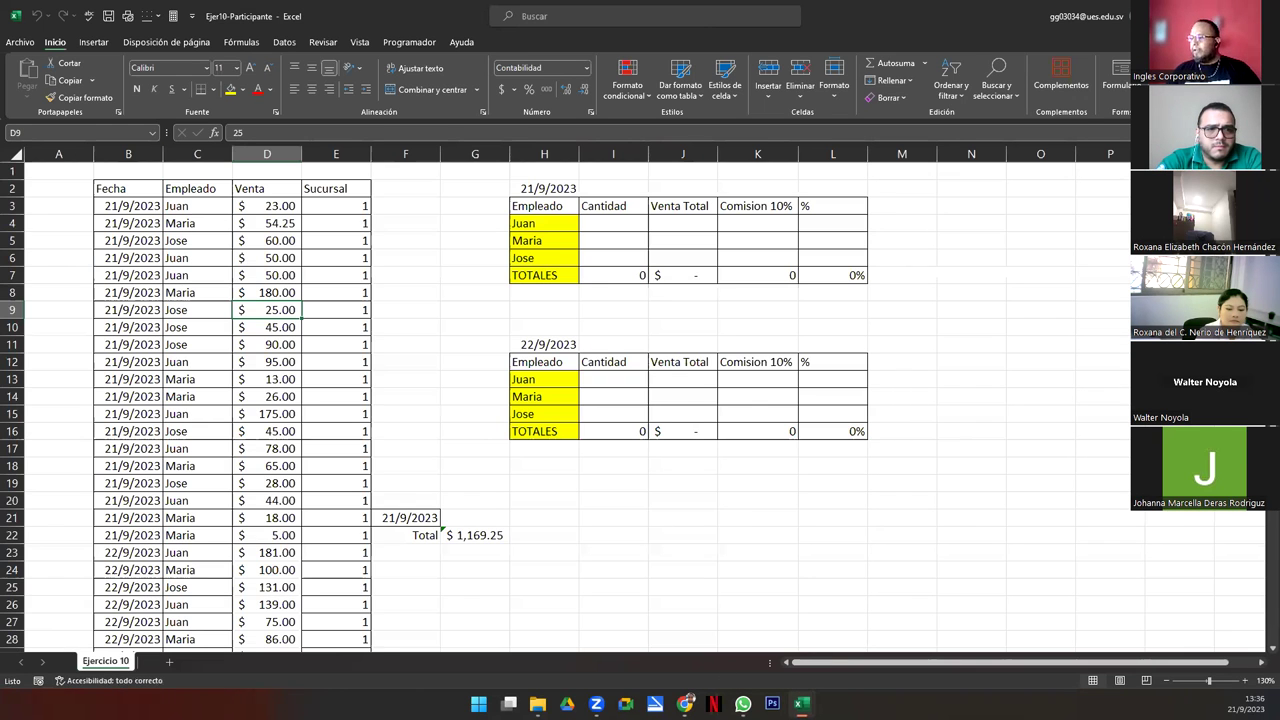
mouse_move(801, 704)
click(790, 591)
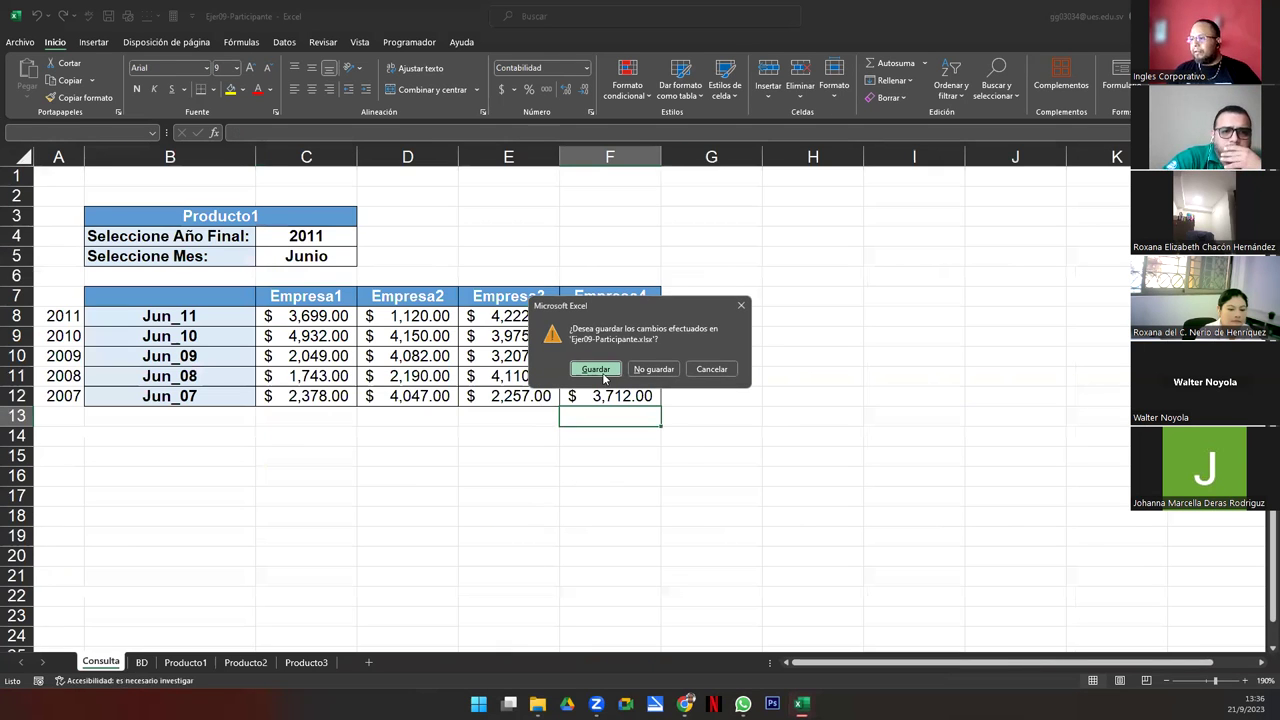
click(652, 369)
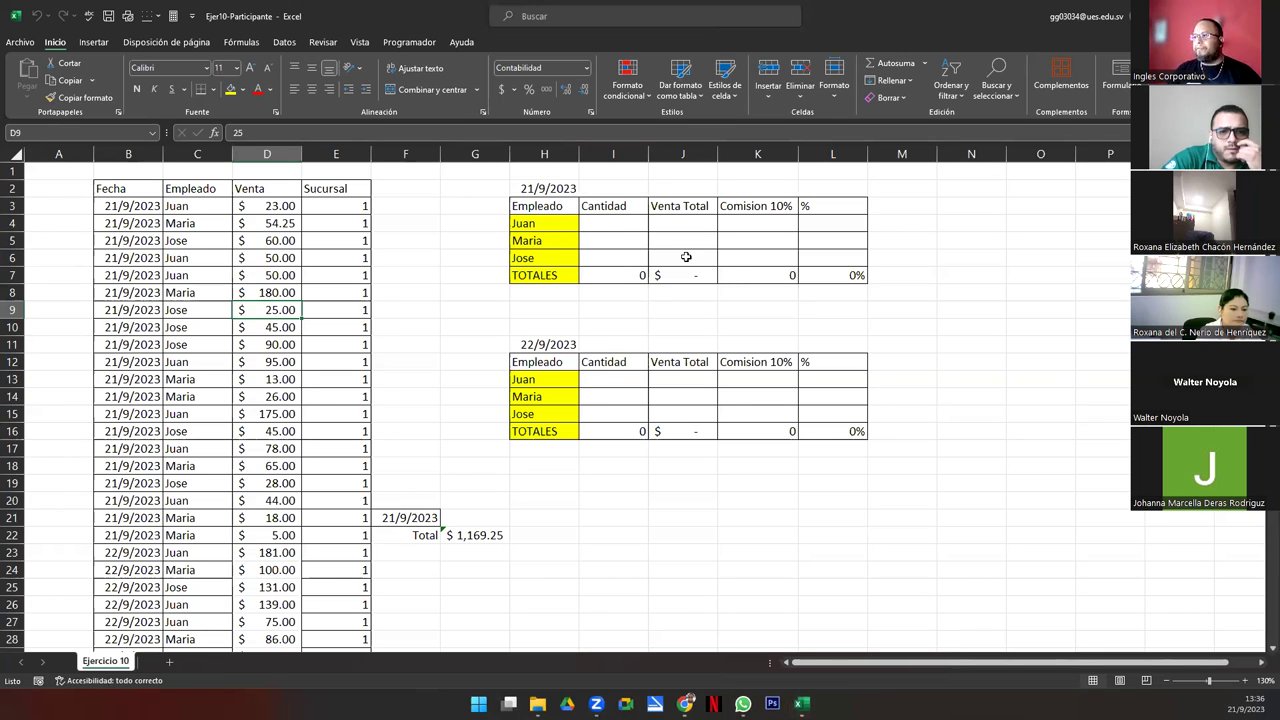
drag(613, 223, 829, 263)
click(819, 206)
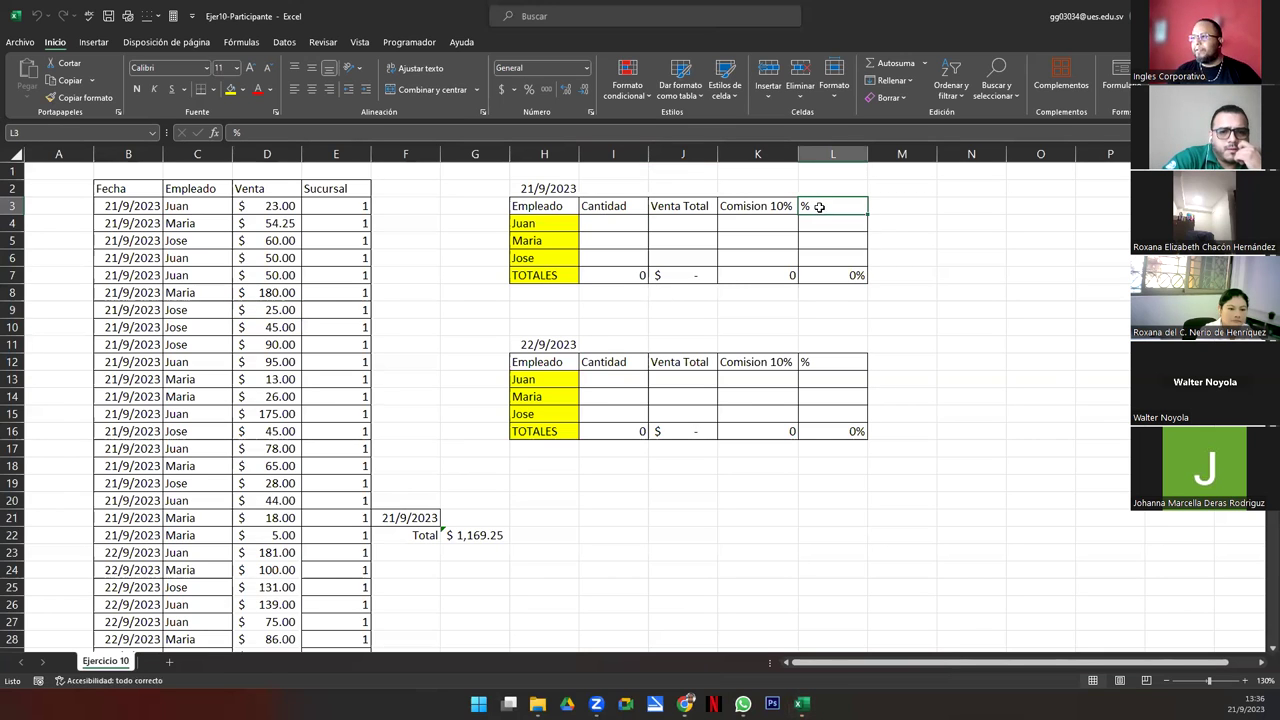
click(530, 90)
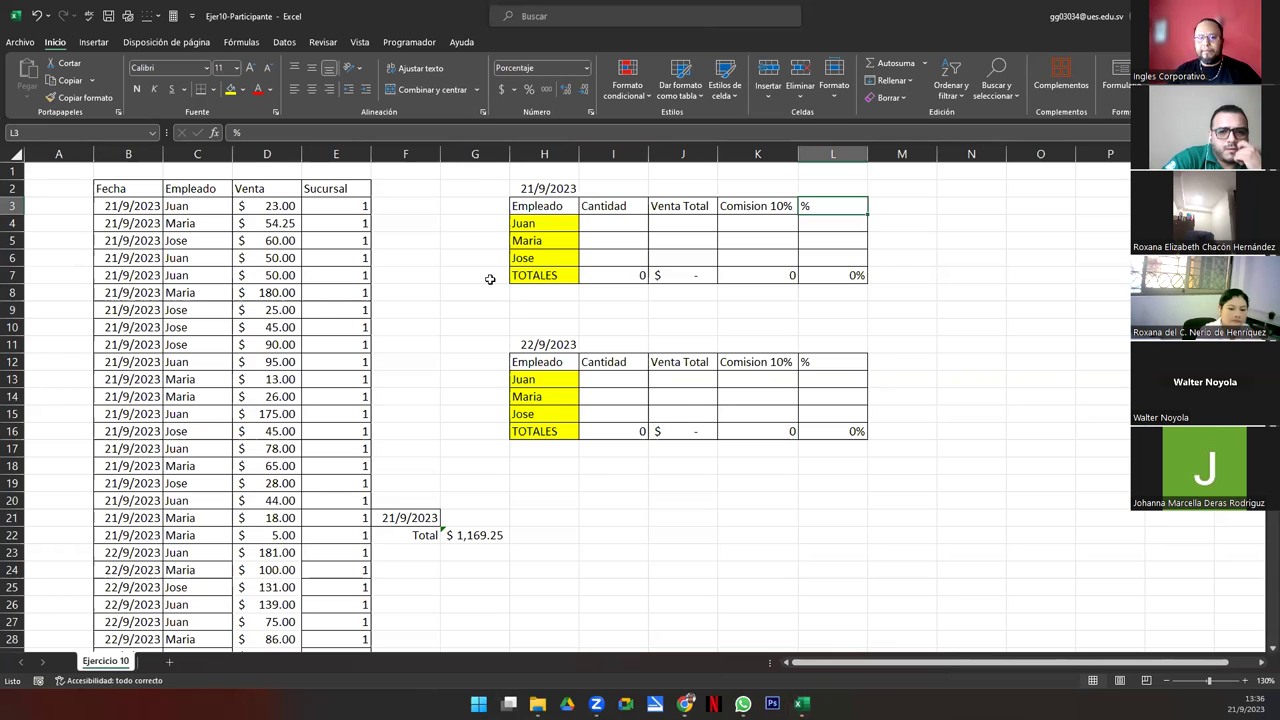
drag(831, 363, 610, 363)
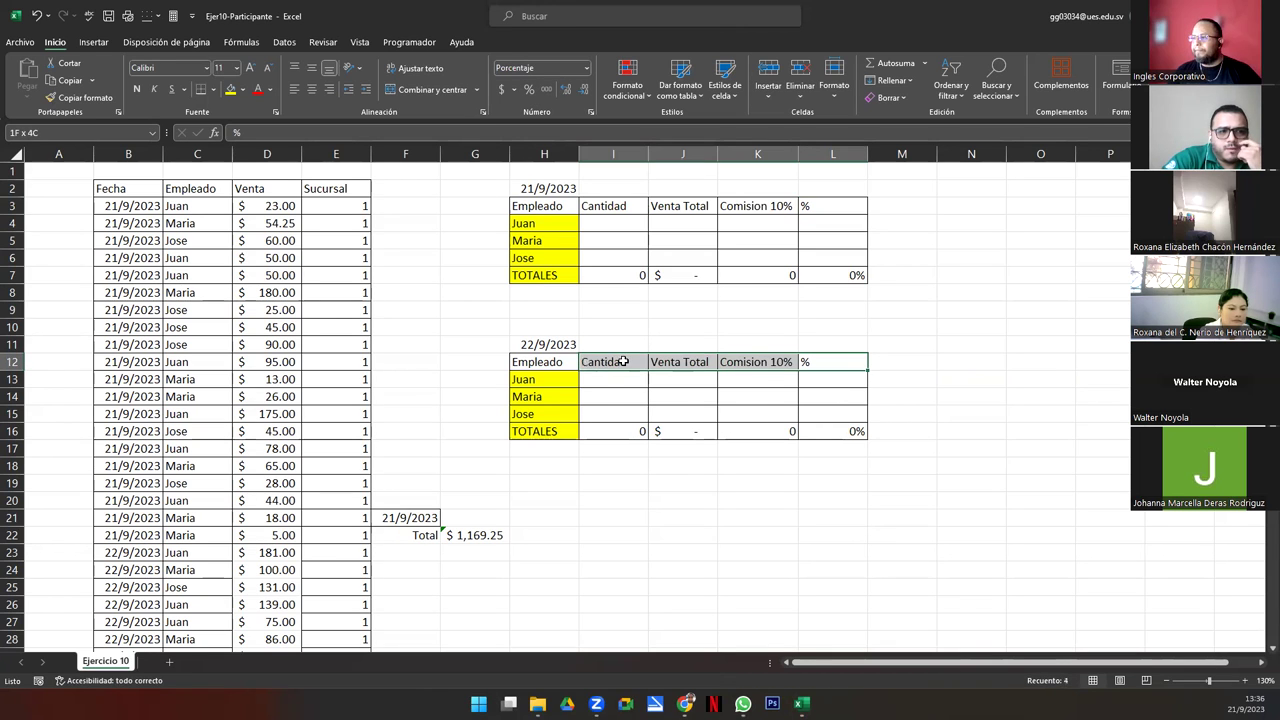
drag(609, 205, 820, 206)
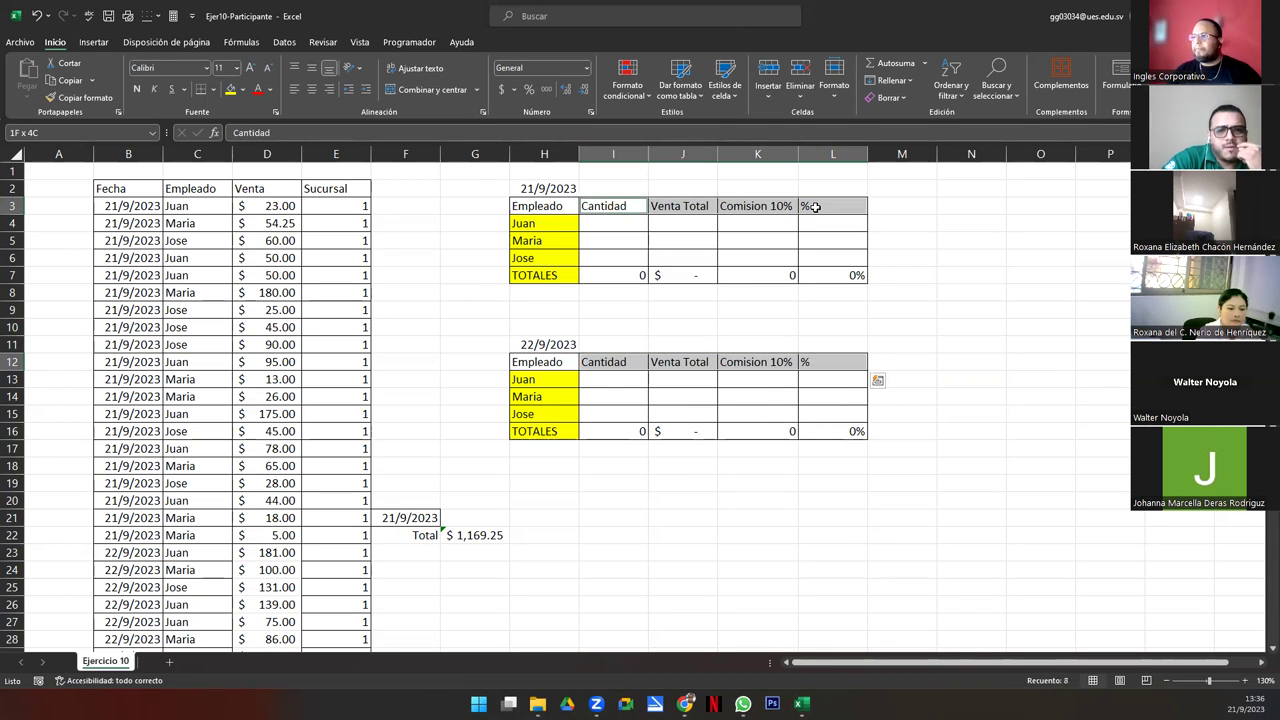
click(456, 290)
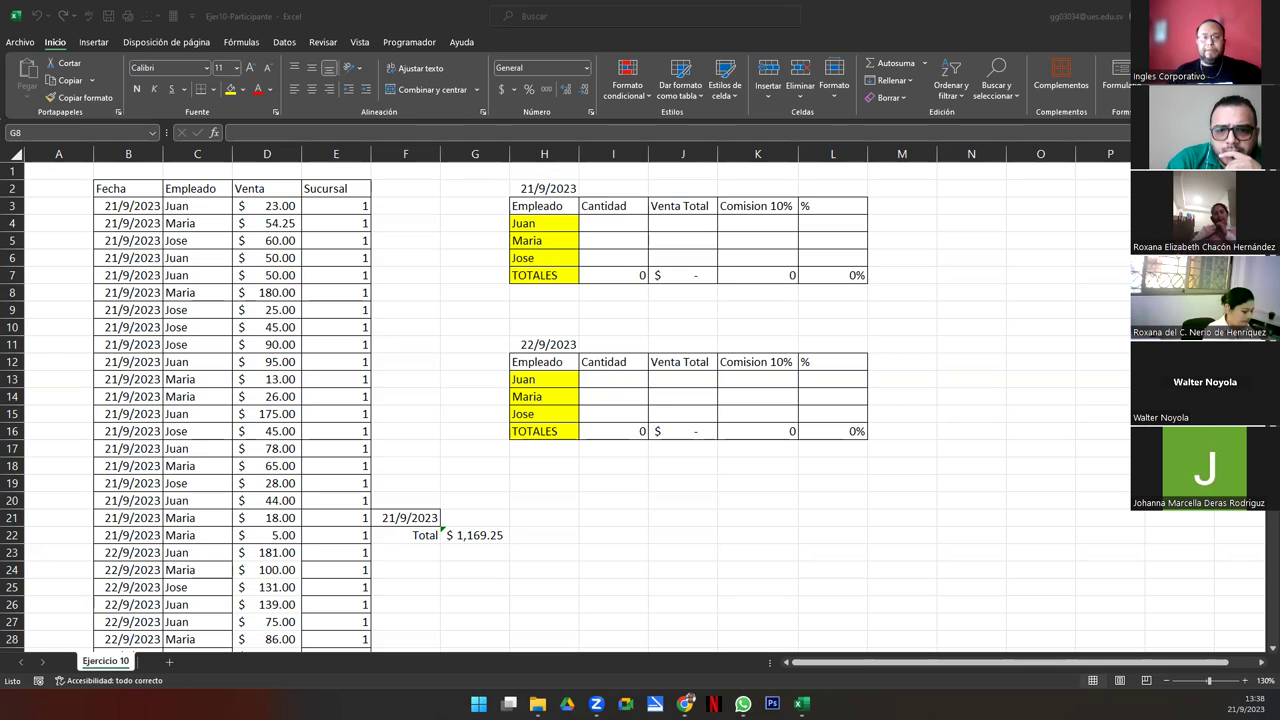
- Enter =CONTAR.SI(C3:C22;H4) in I4 to count Juan's sales
click(600, 230)
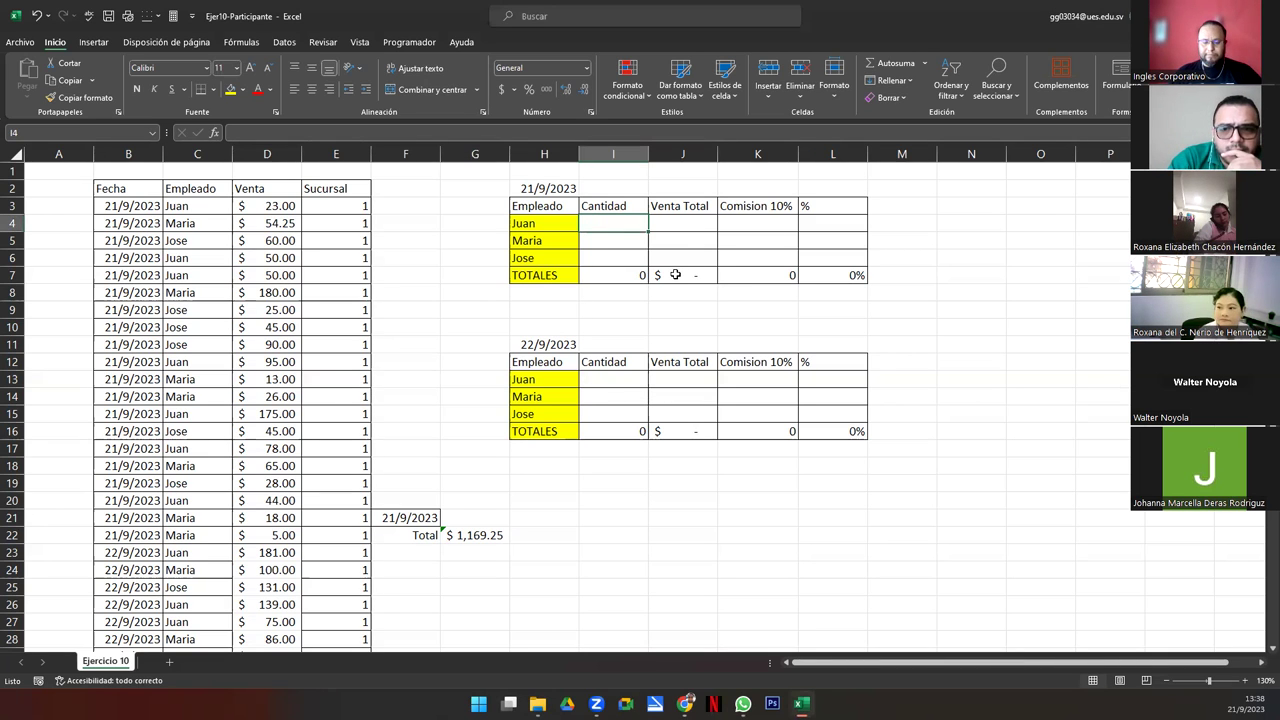
text(=c)
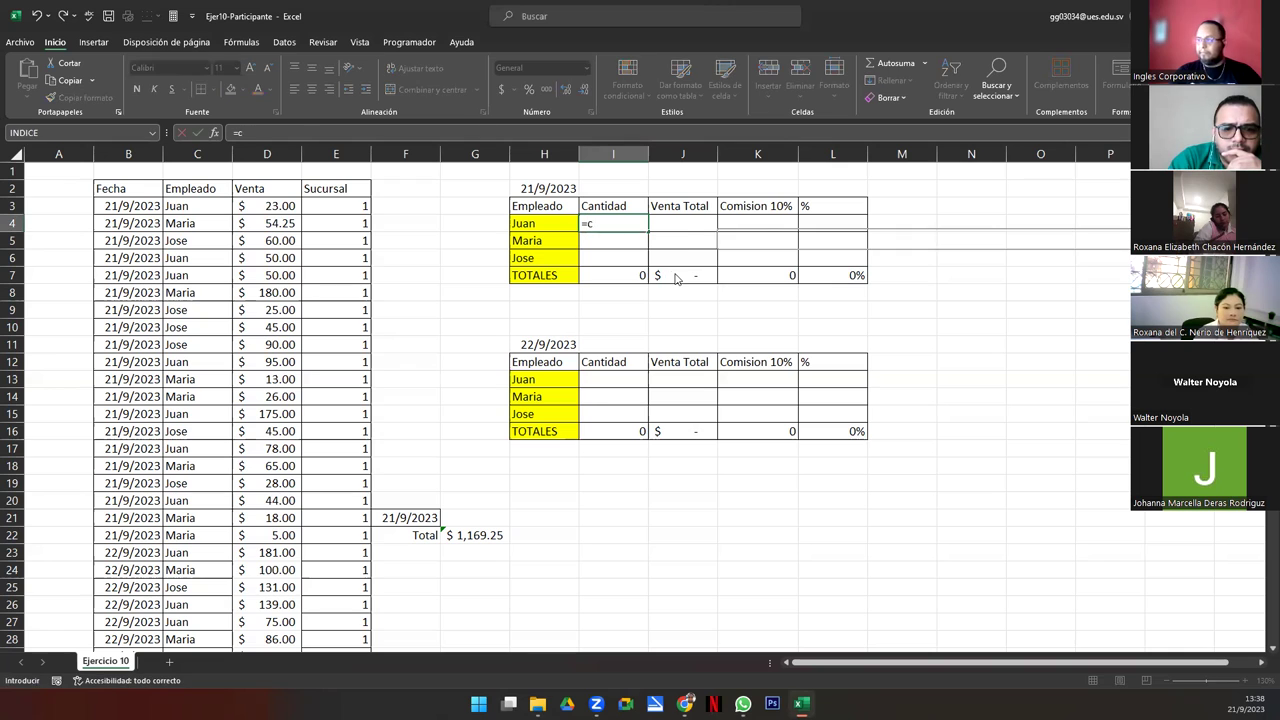
text(ontar)
key(Down)
key(Down)
key(Tab)
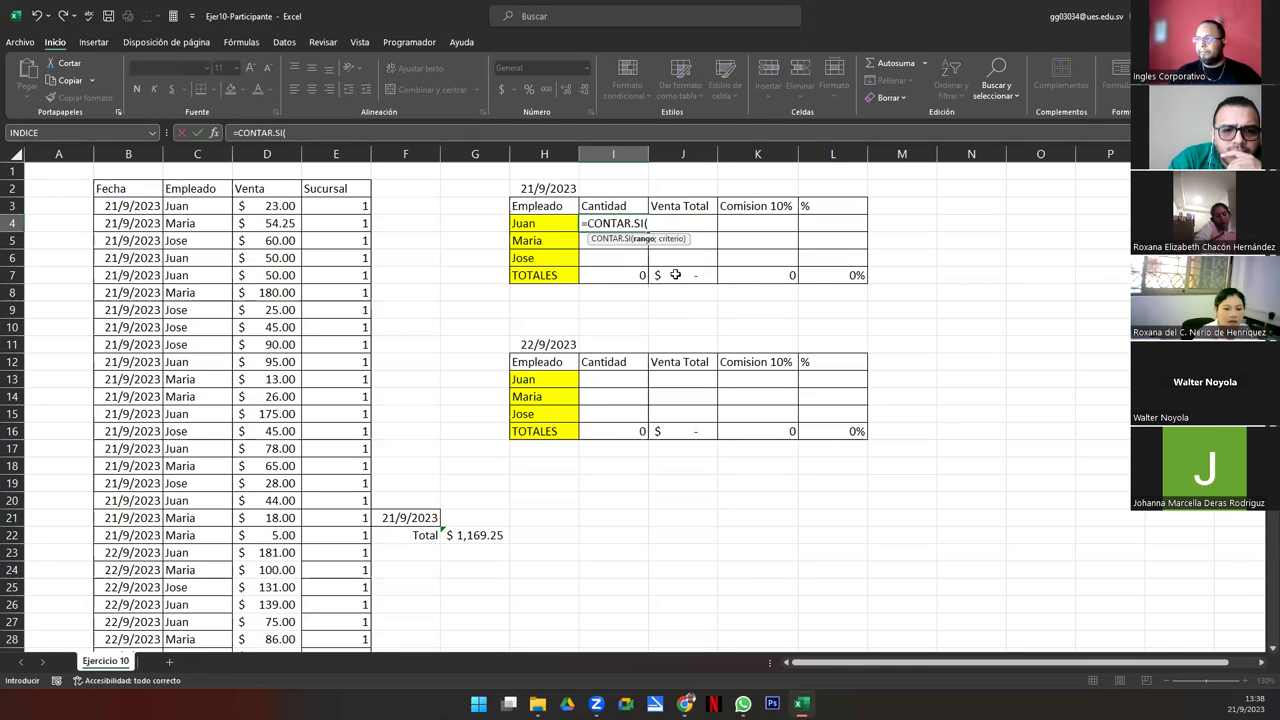
mouse_move(196, 208)
mouse_down()
mouse_move(210, 651)
mouse_move(205, 584)
mouse_up()
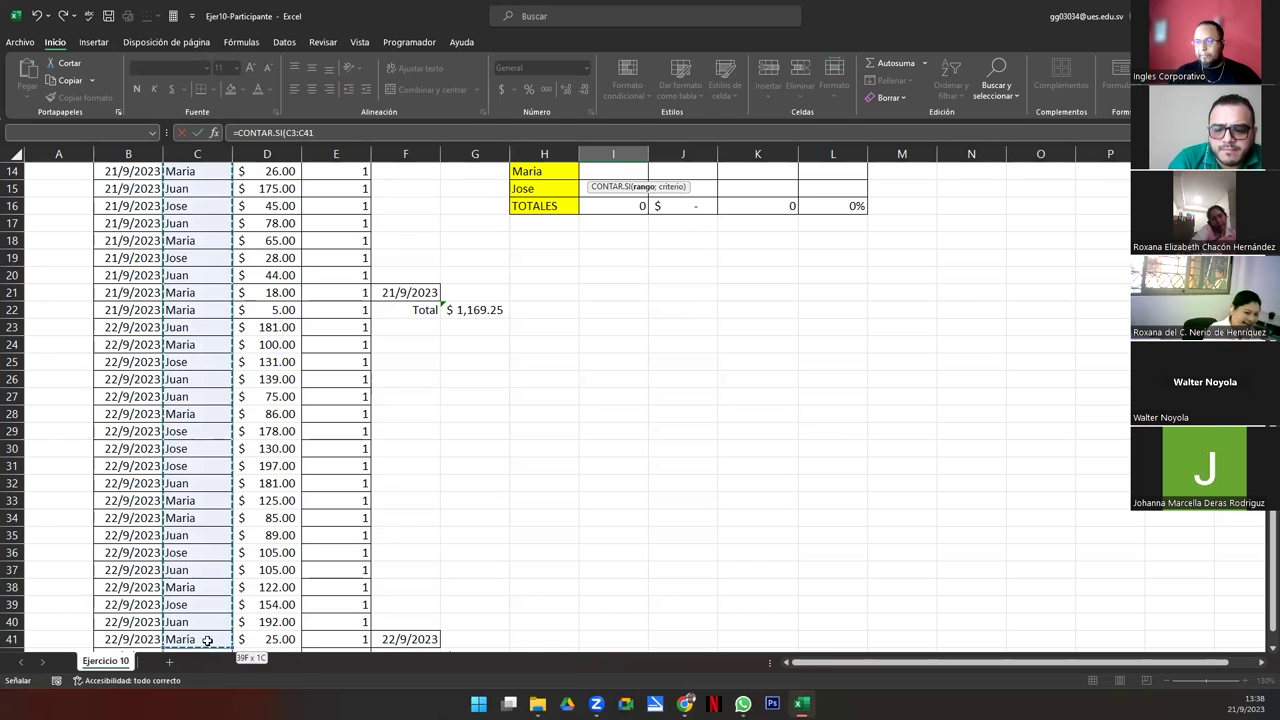
scroll(195, 560, up, 5)
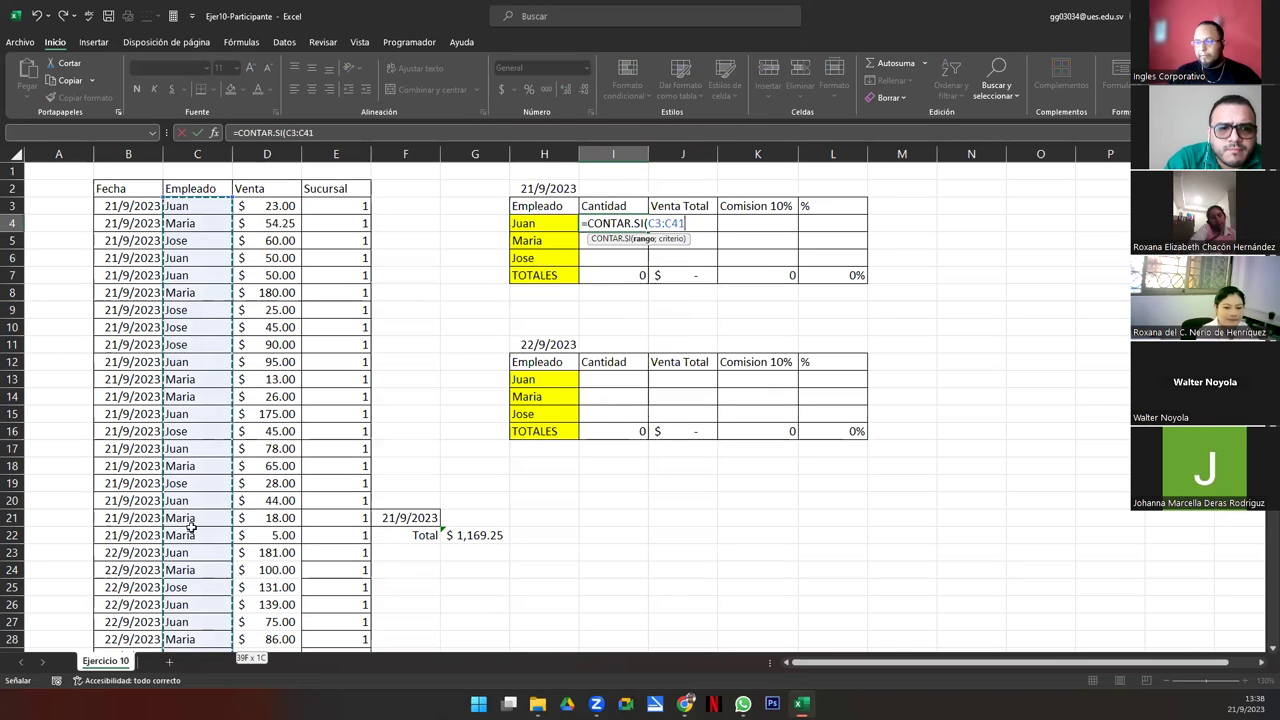
drag(191, 537, 192, 535)
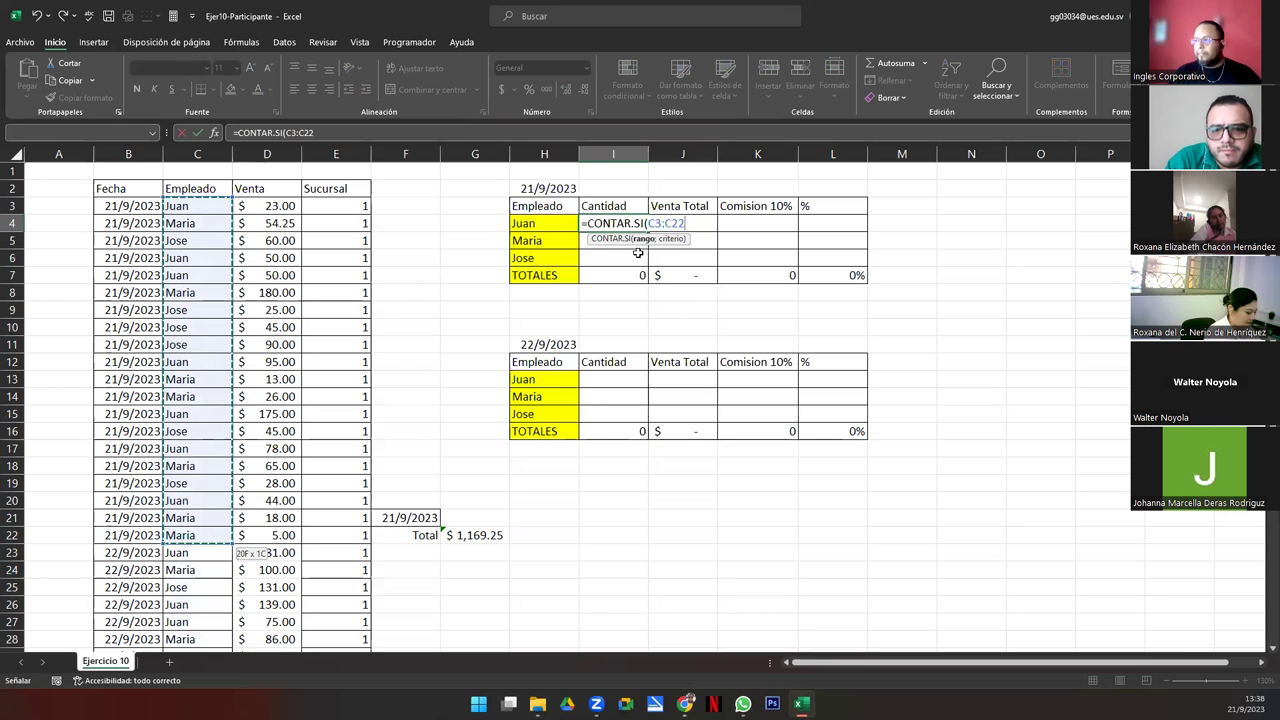
text(;)
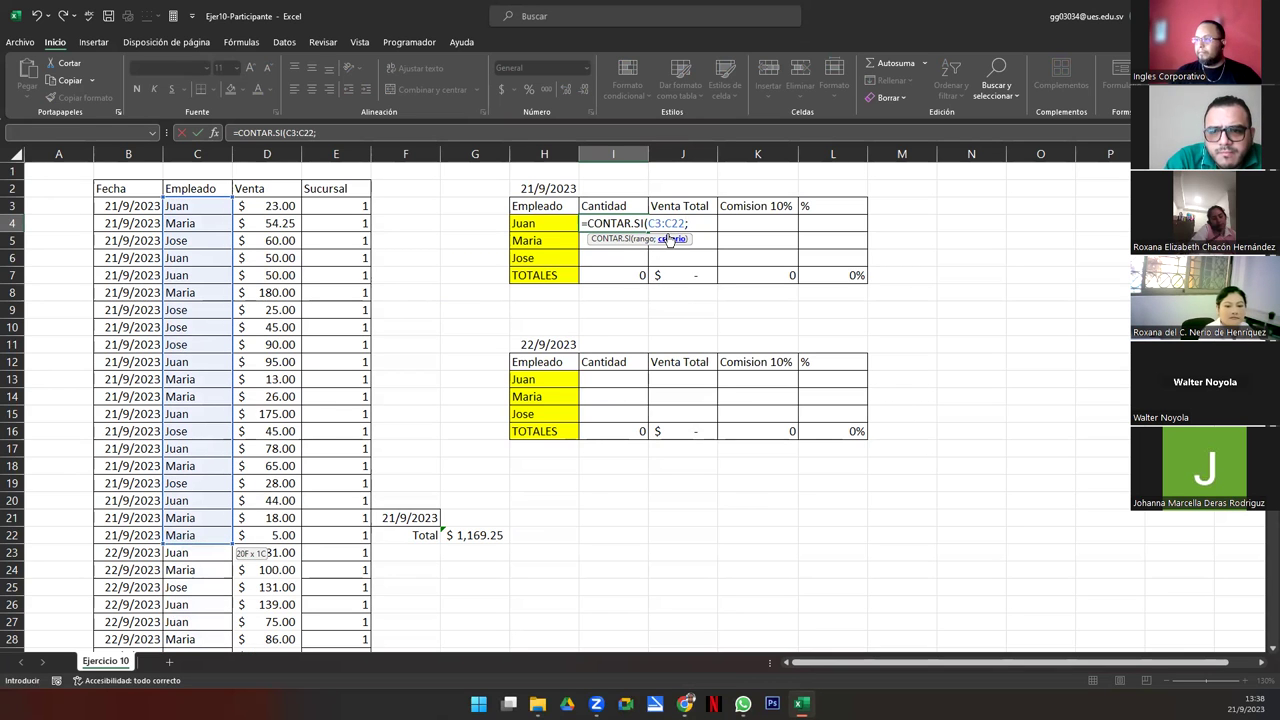
click(554, 222)
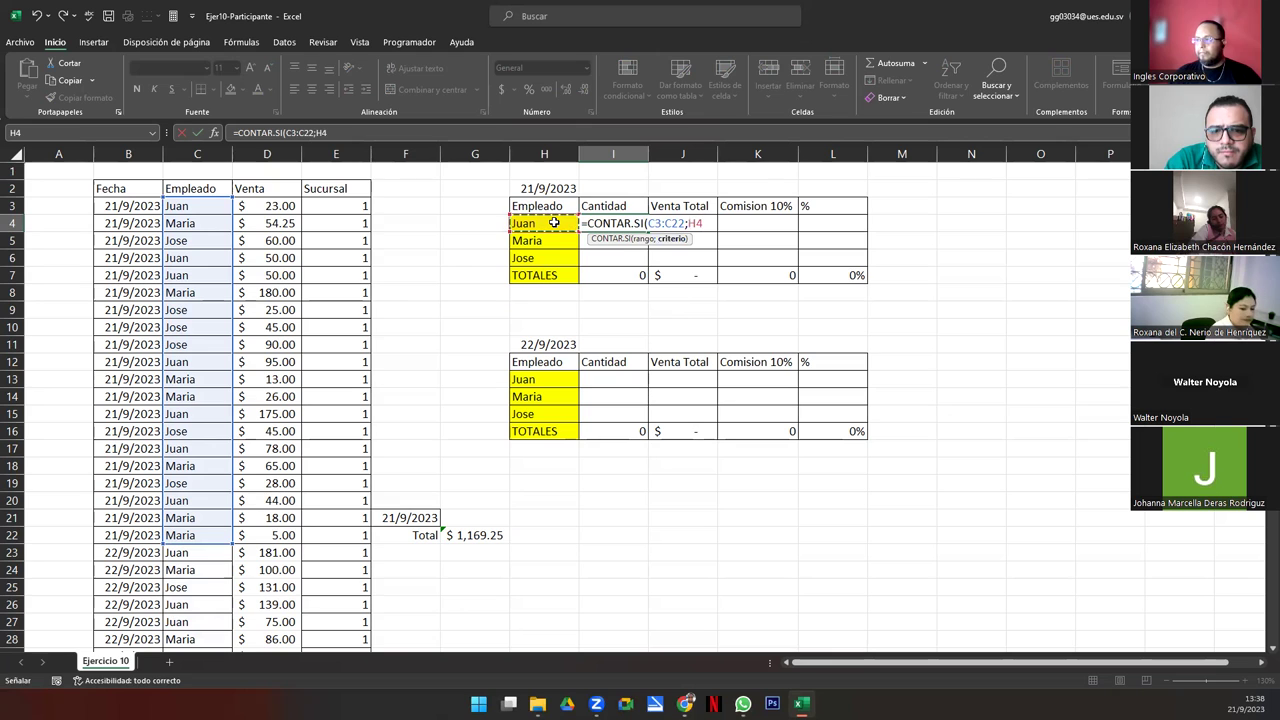
- Make the range $C$3:$C$22 absolute and fill the count down to I6
click(652, 223)
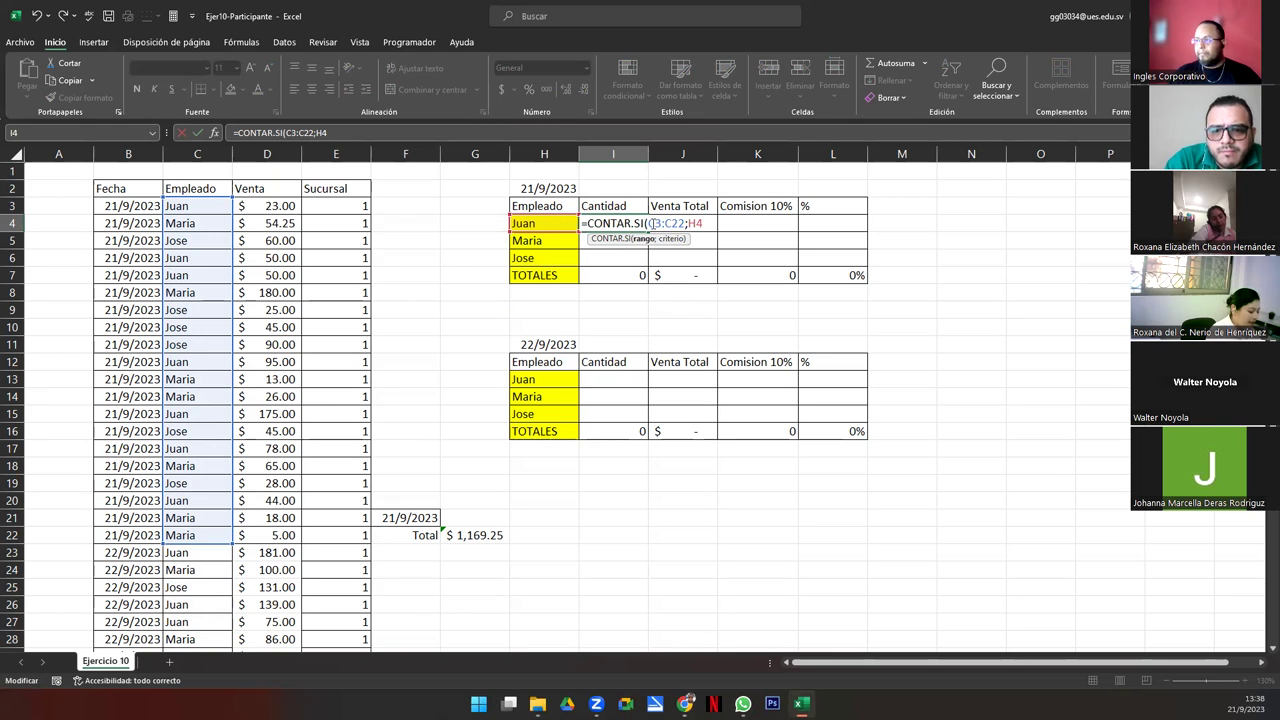
drag(652, 223, 675, 223)
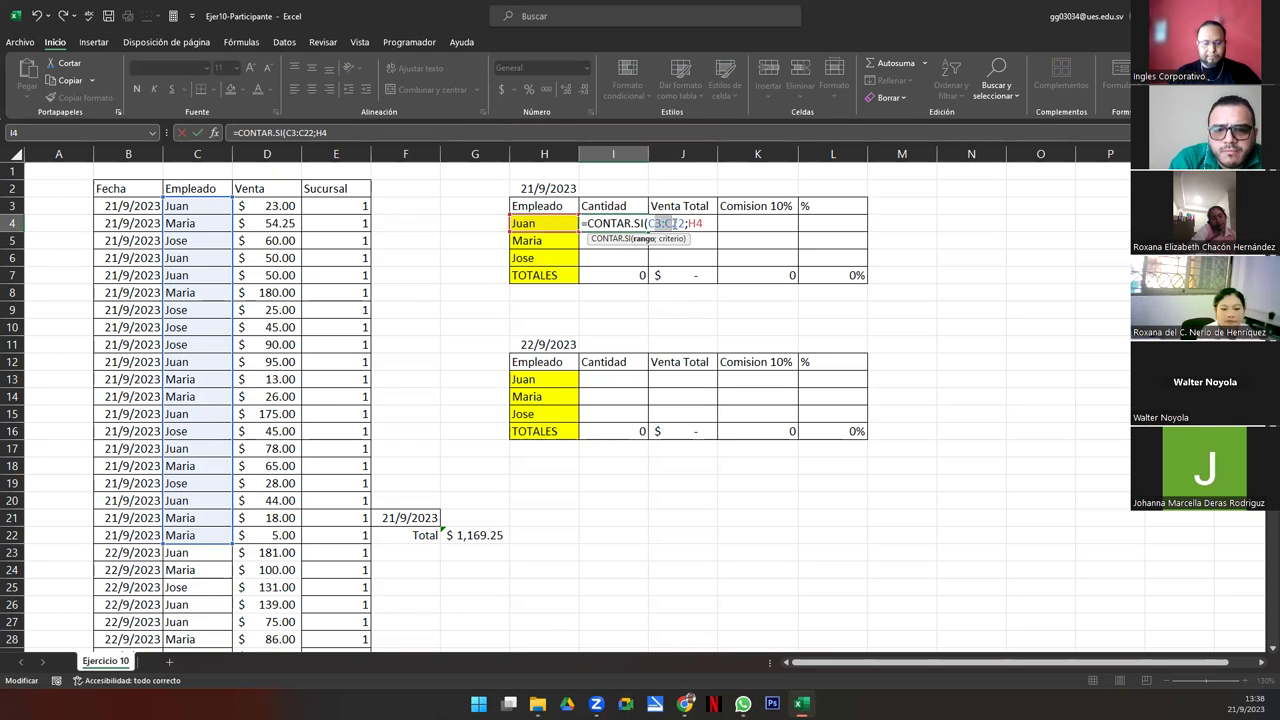
key(F4)
key(ctrl+Return)
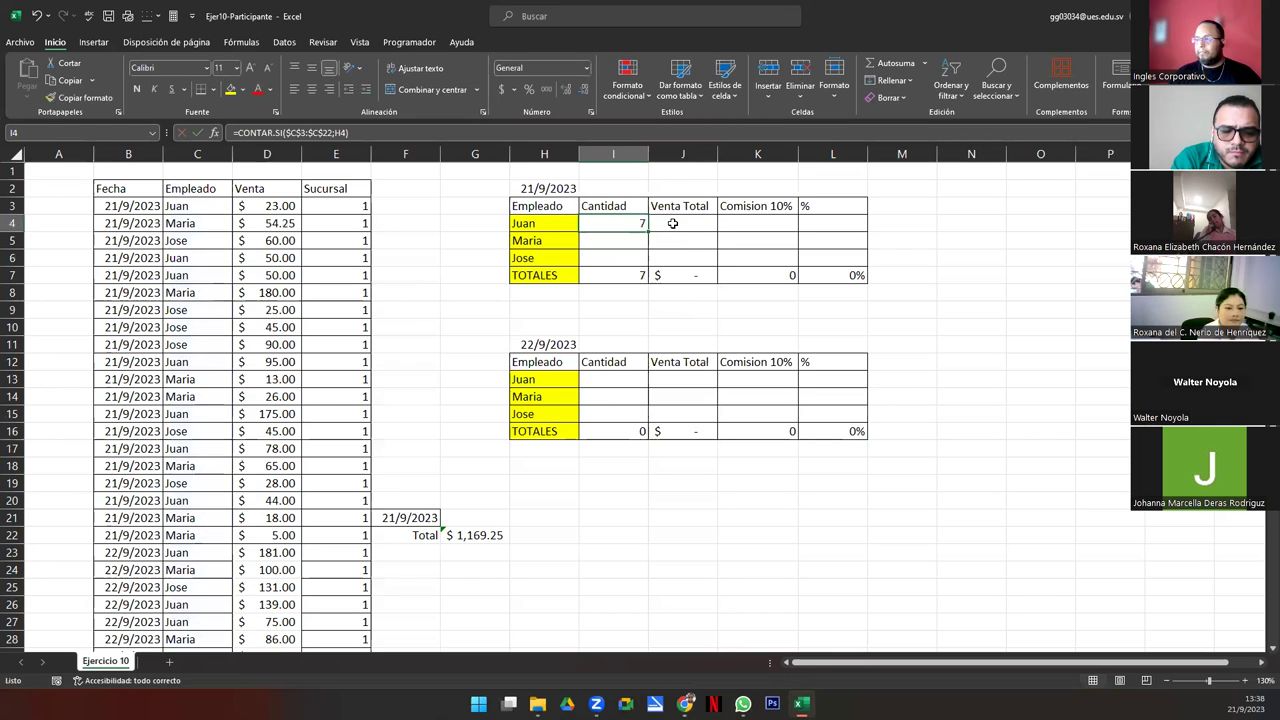
drag(647, 231, 645, 259)
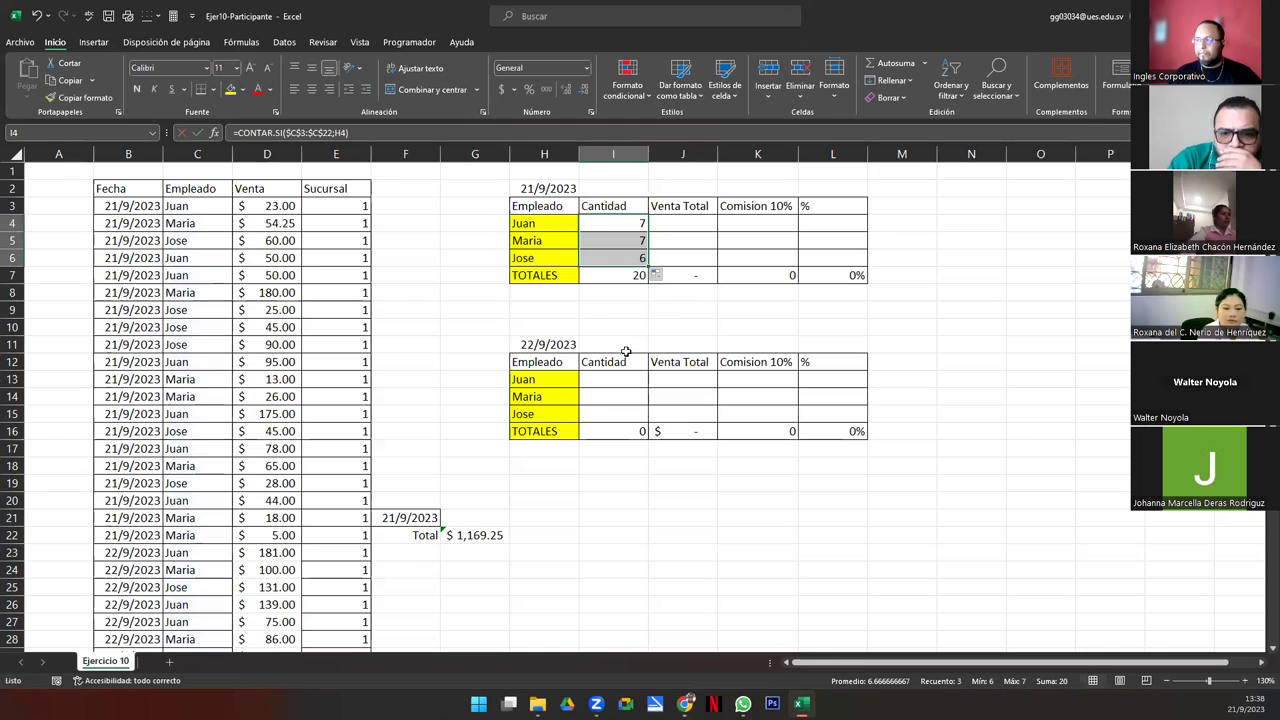
- Enter =SUMAR.SI(C3:C22;H4;D3:D22) in J4 and fill it down to J6
click(680, 222)
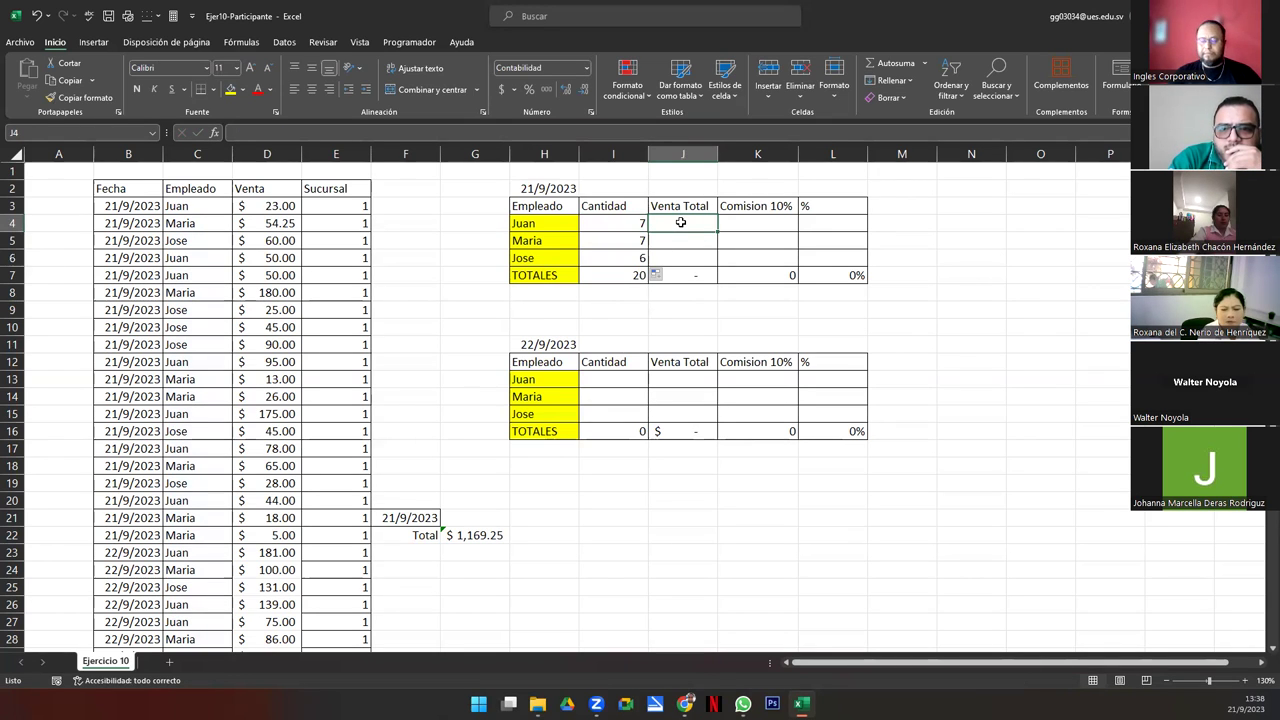
text(=)
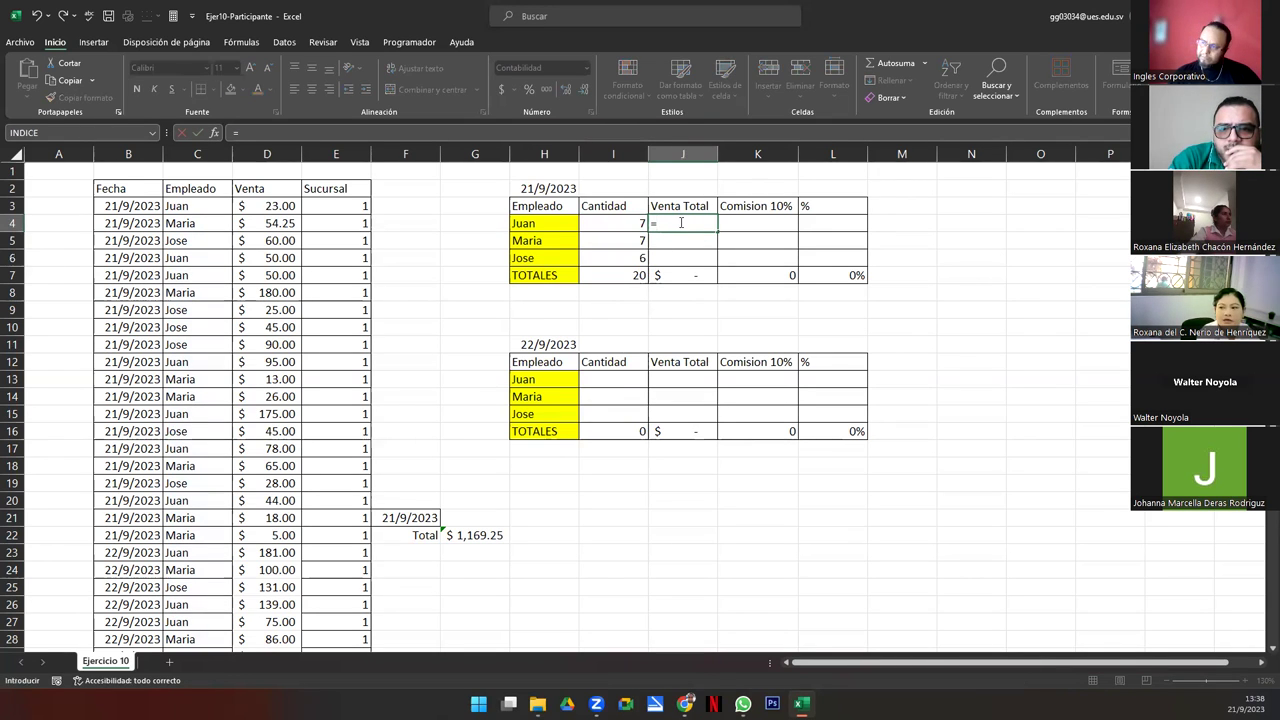
text(sumar.si)
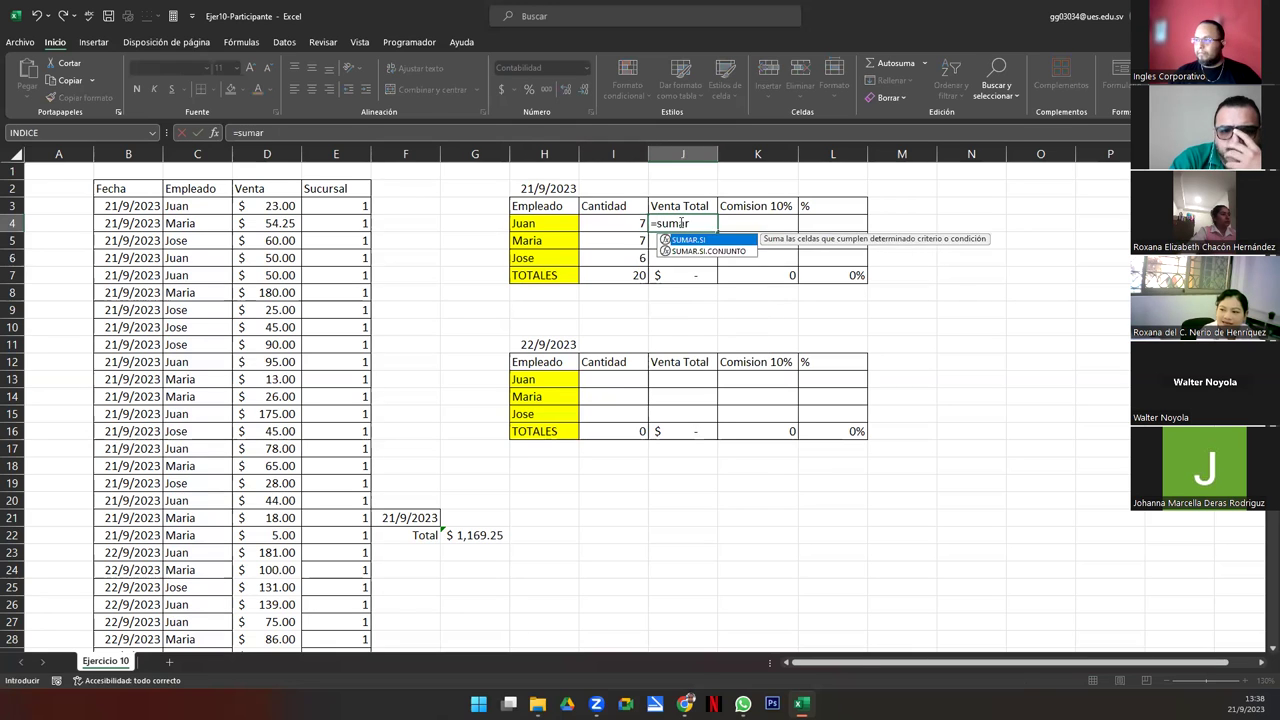
key(Tab)
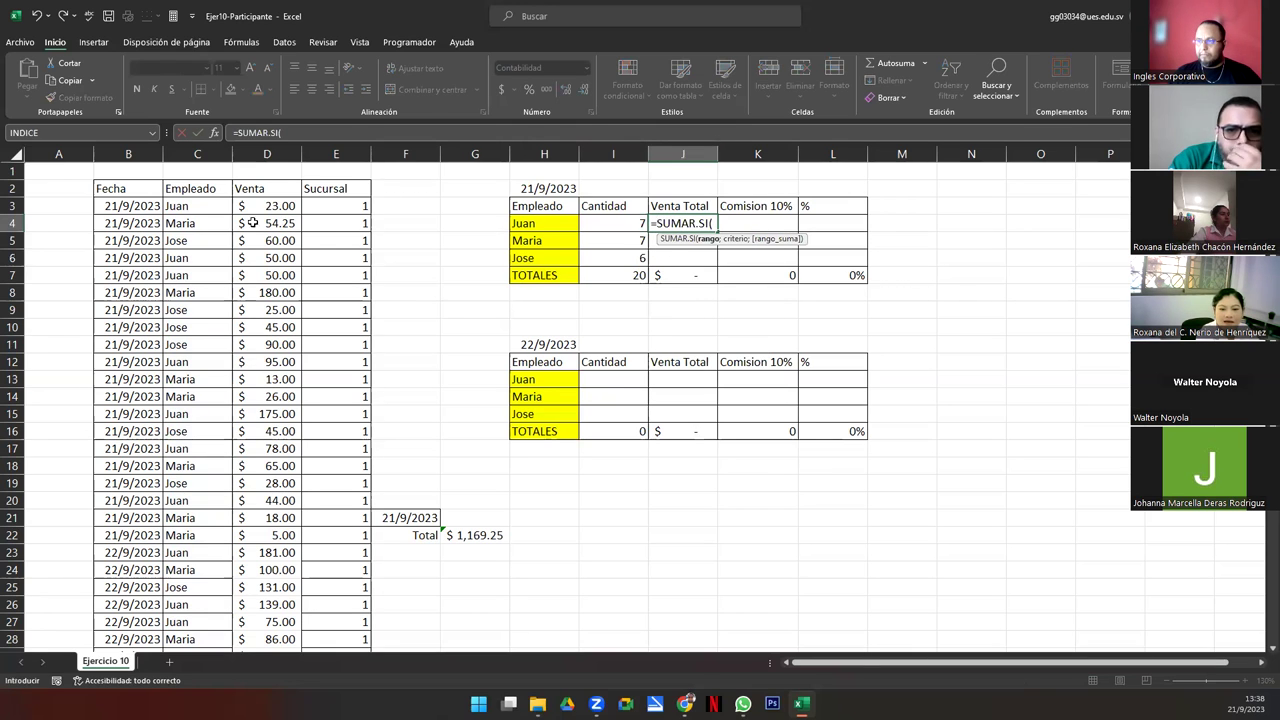
drag(198, 207, 215, 535)
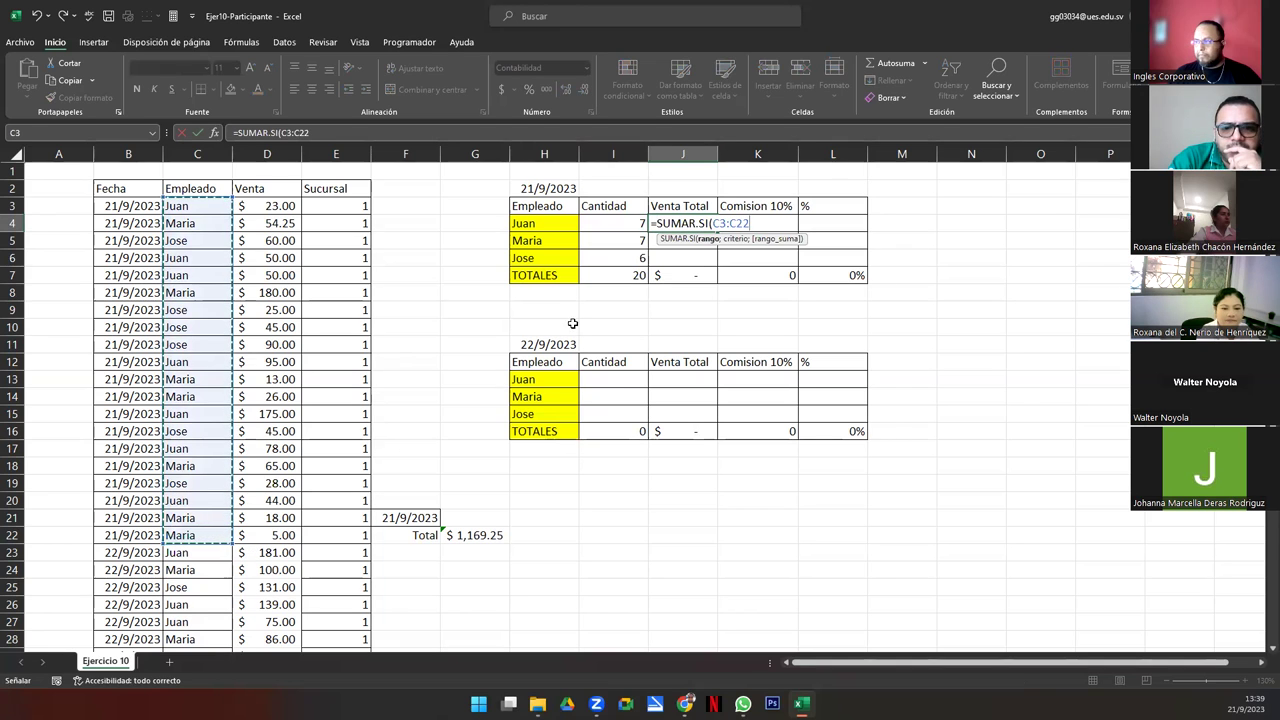
text(;)
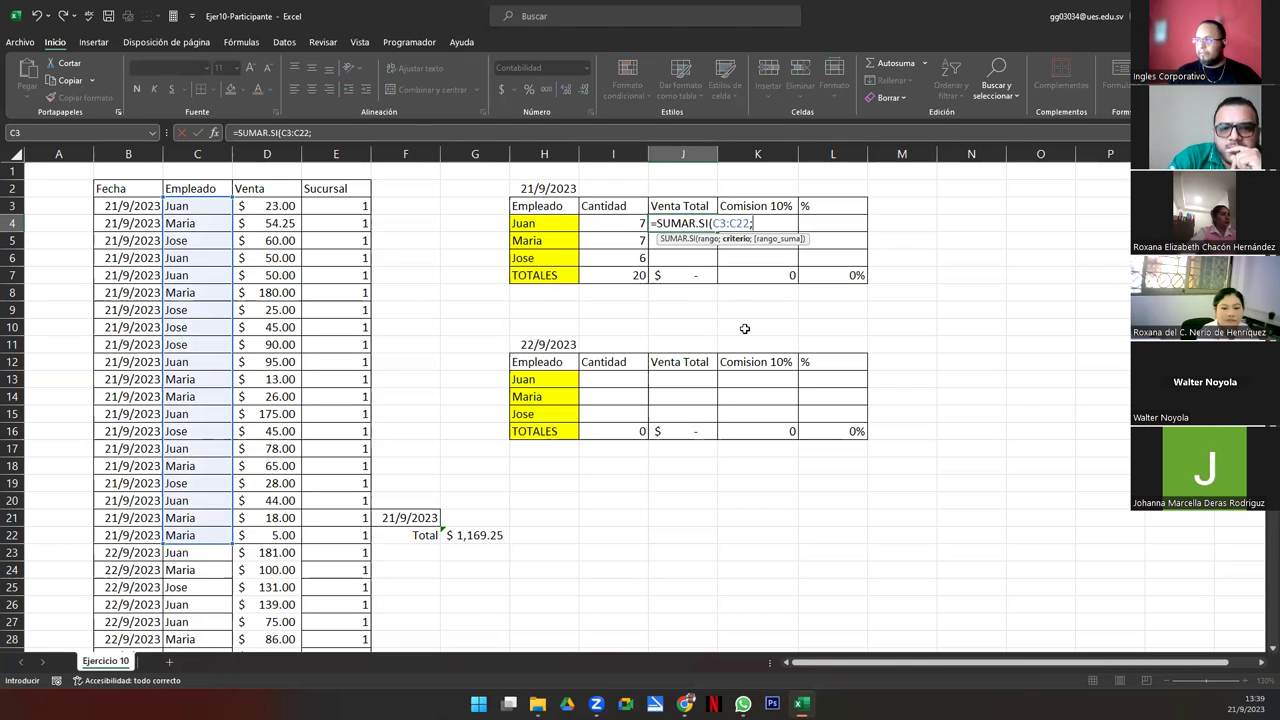
click(551, 227)
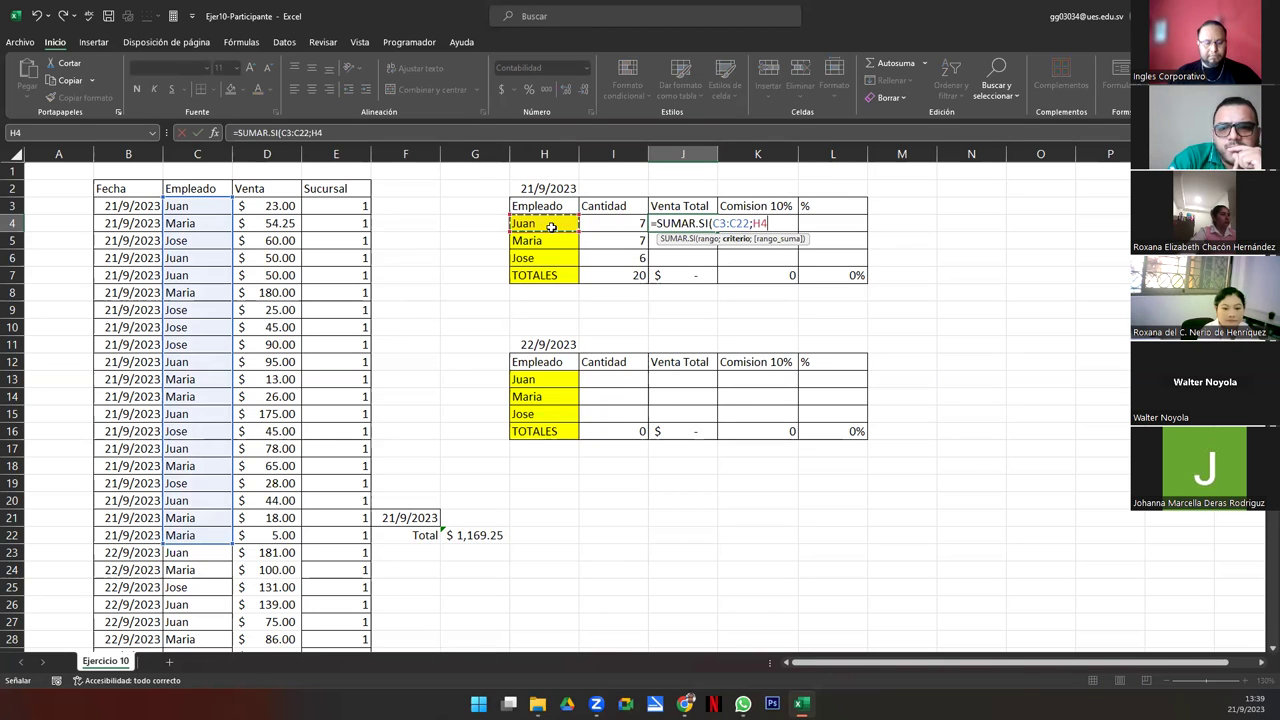
text(;)
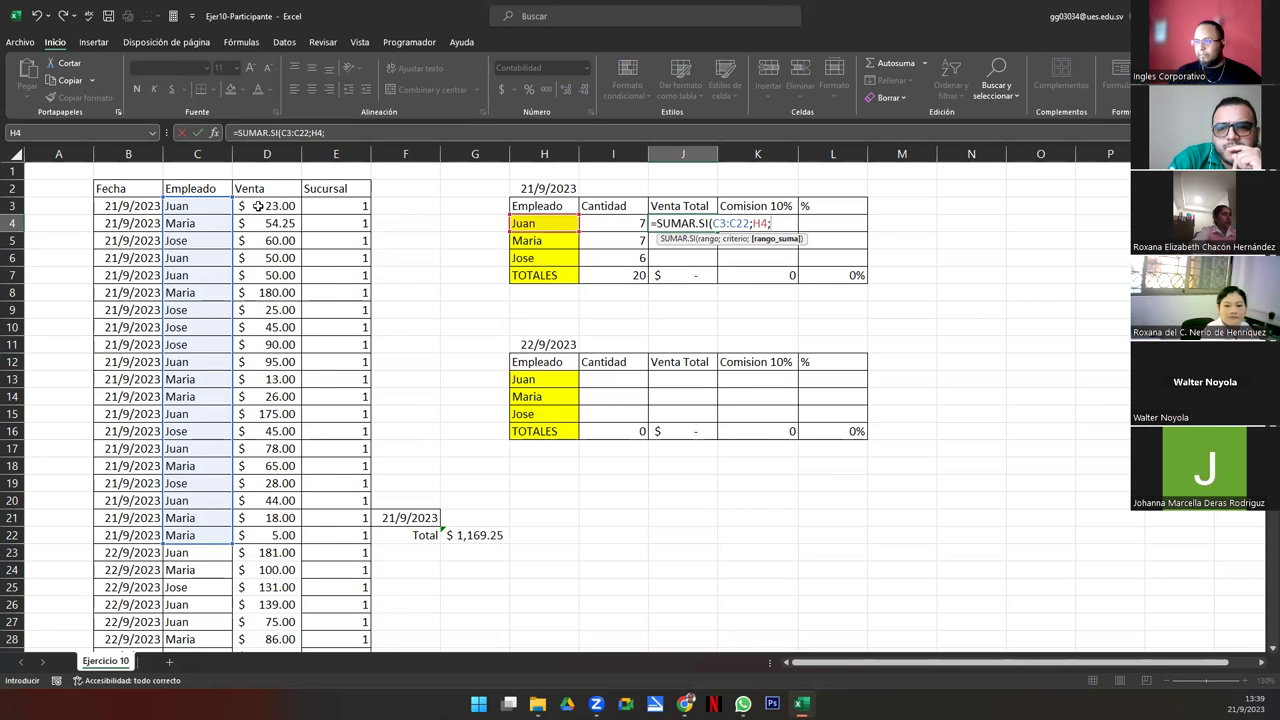
drag(257, 213, 276, 535)
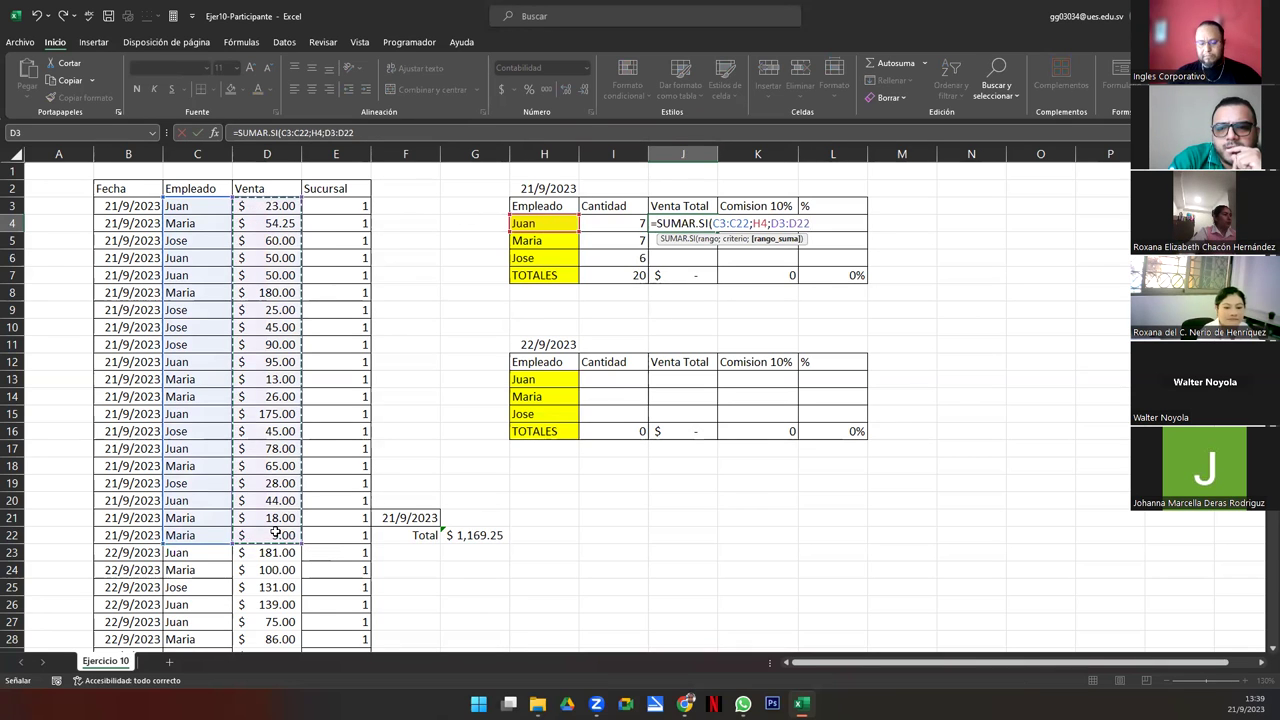
key(Return)
key(Up)
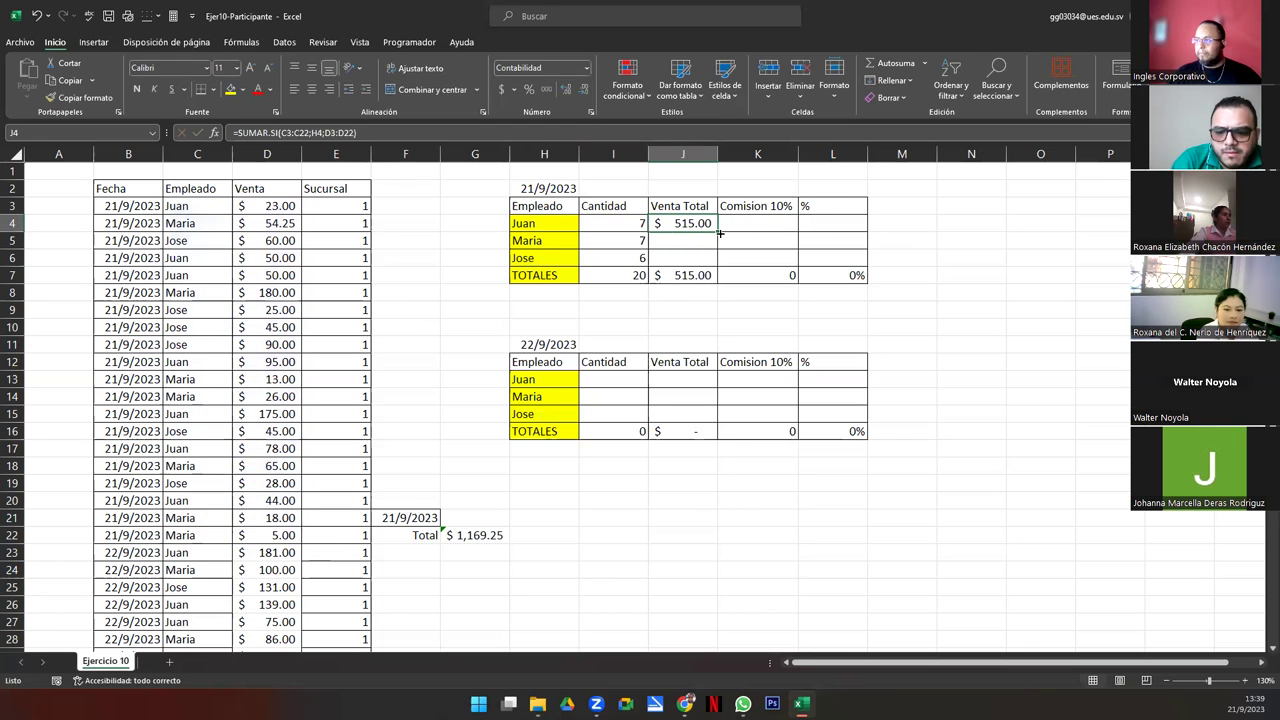
drag(719, 233, 718, 265)
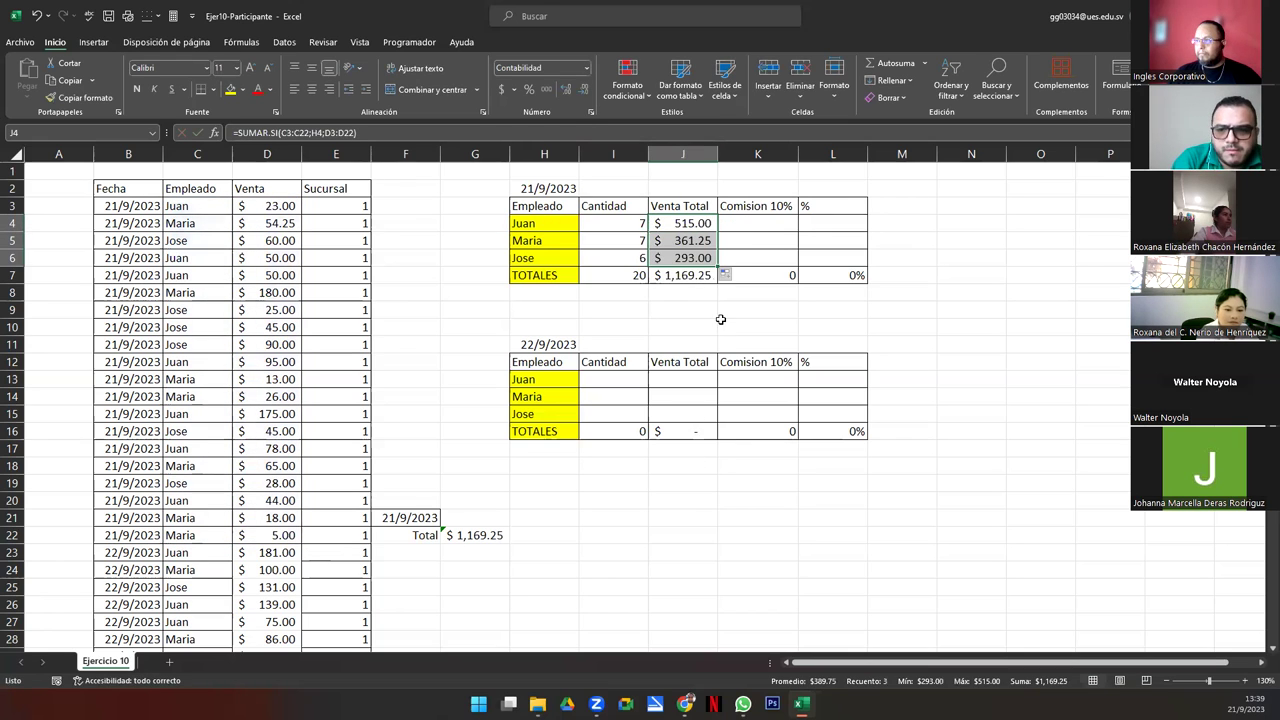
- Enter =J4*10% in K4, give K7 Accounting format, and fill down to K6
click(747, 223)
text(=)
key(Left)
text(*10%)
key(Return)
click(749, 224)
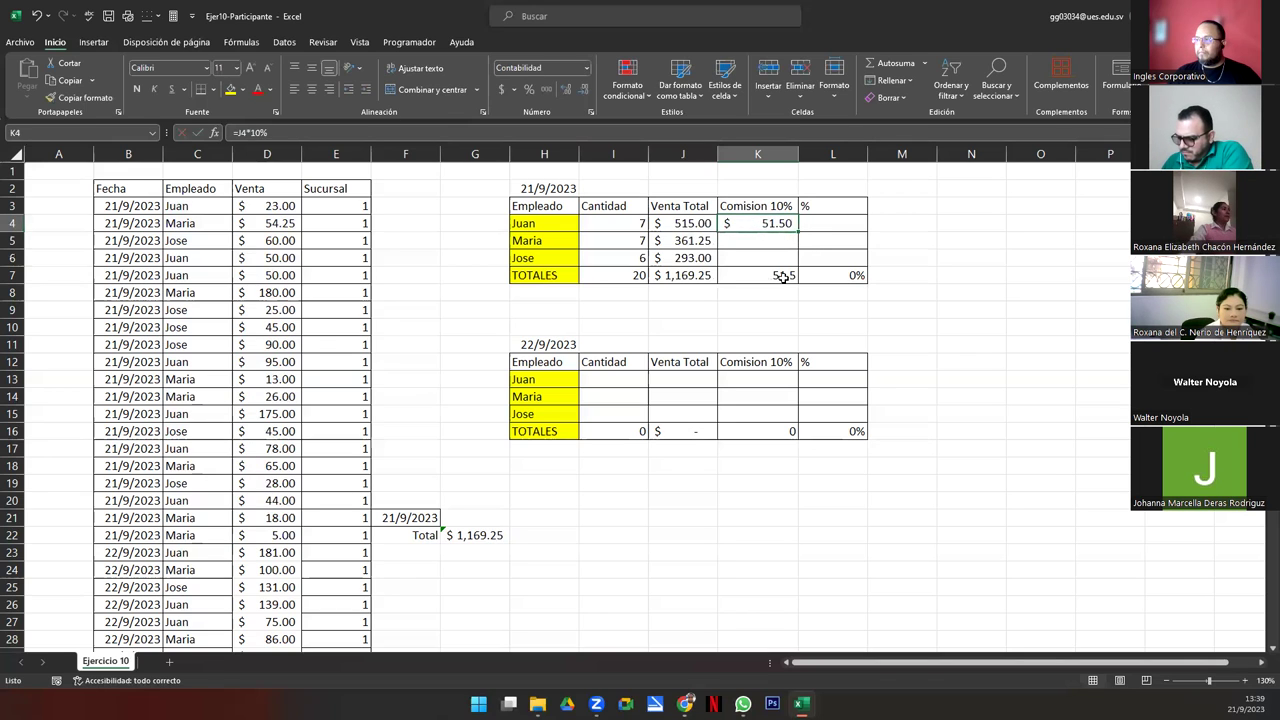
drag(783, 277, 771, 226)
click(500, 90)
drag(770, 240, 793, 228)
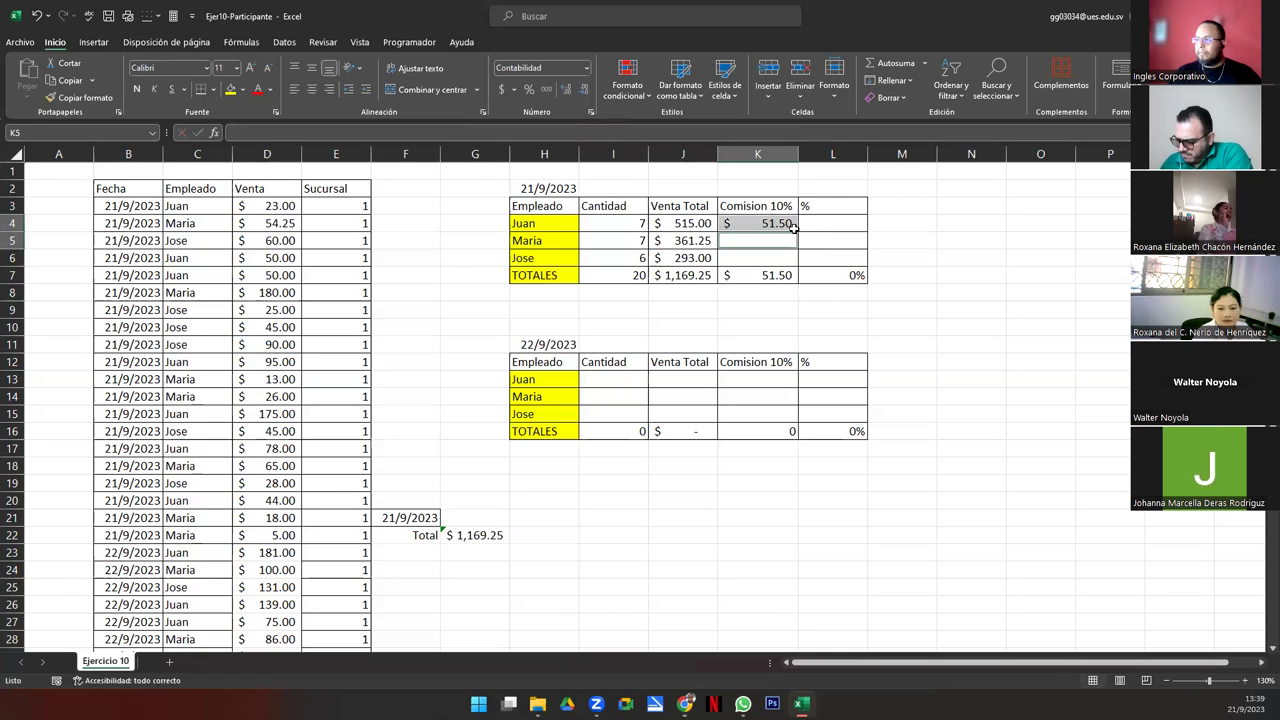
click(795, 228)
double_click(798, 229)
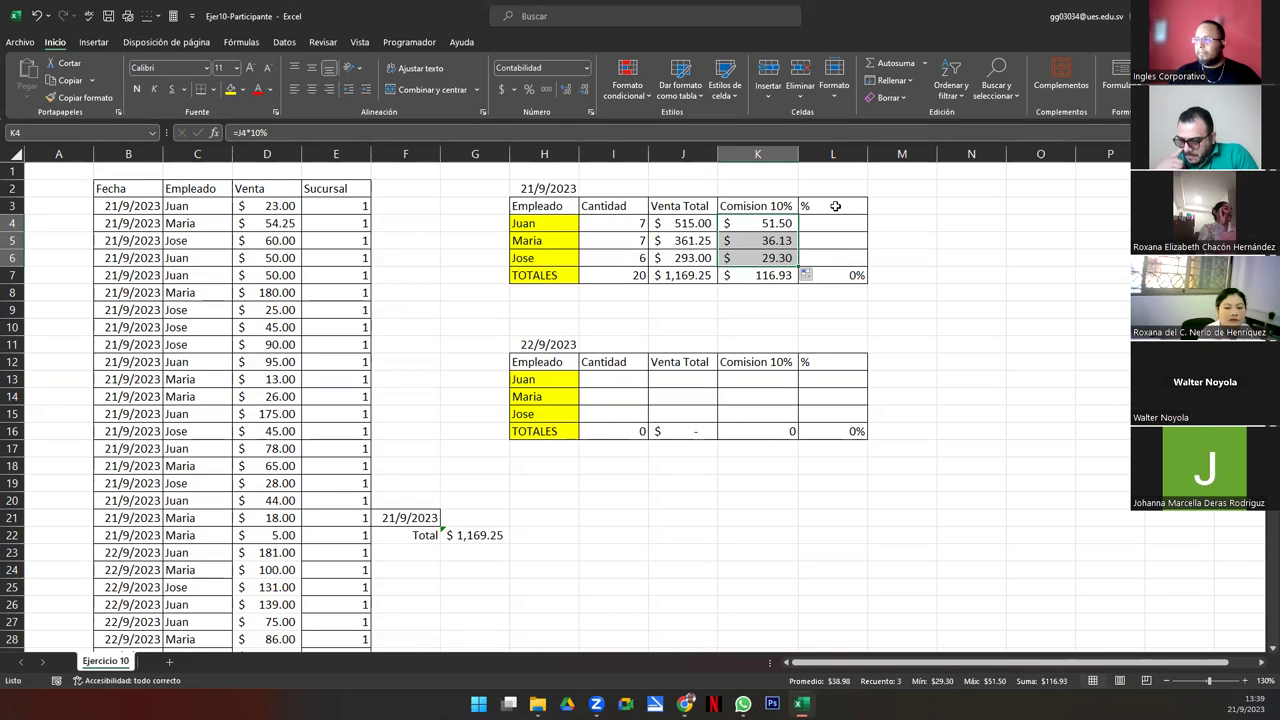
click(835, 206)
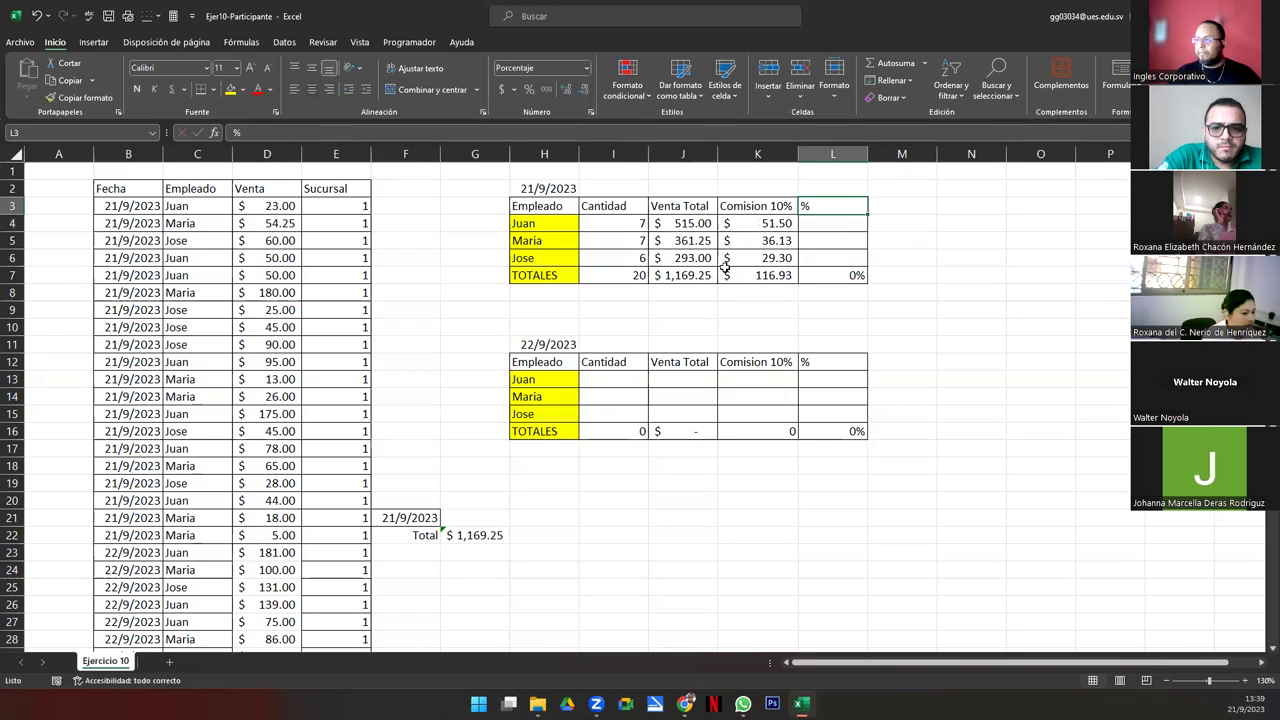
- Enter =K4/$K$7 in L4 for Juan's share of the commission total
click(824, 227)
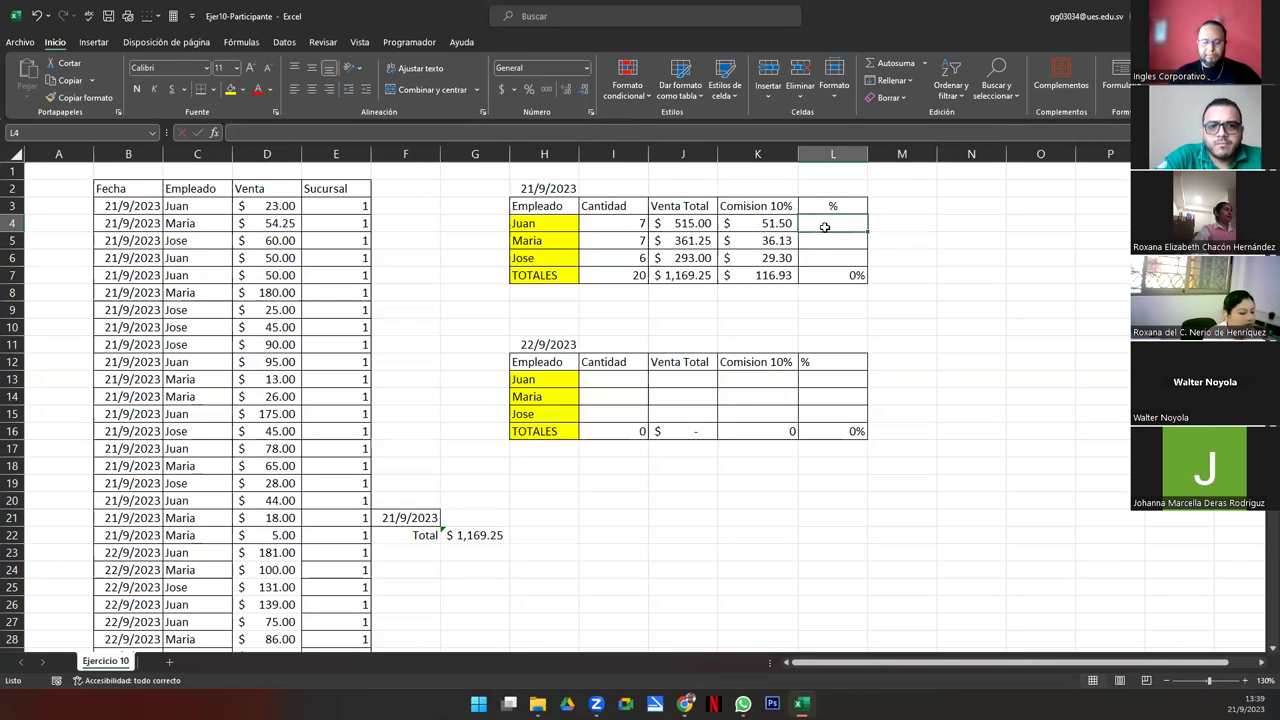
text(=)
key(Left)
text(/)
key(Down)
key(Left)
key(Left)
key(Left)
key(Right)
key(Right)
key(Down)
key(Down)
key(F4)
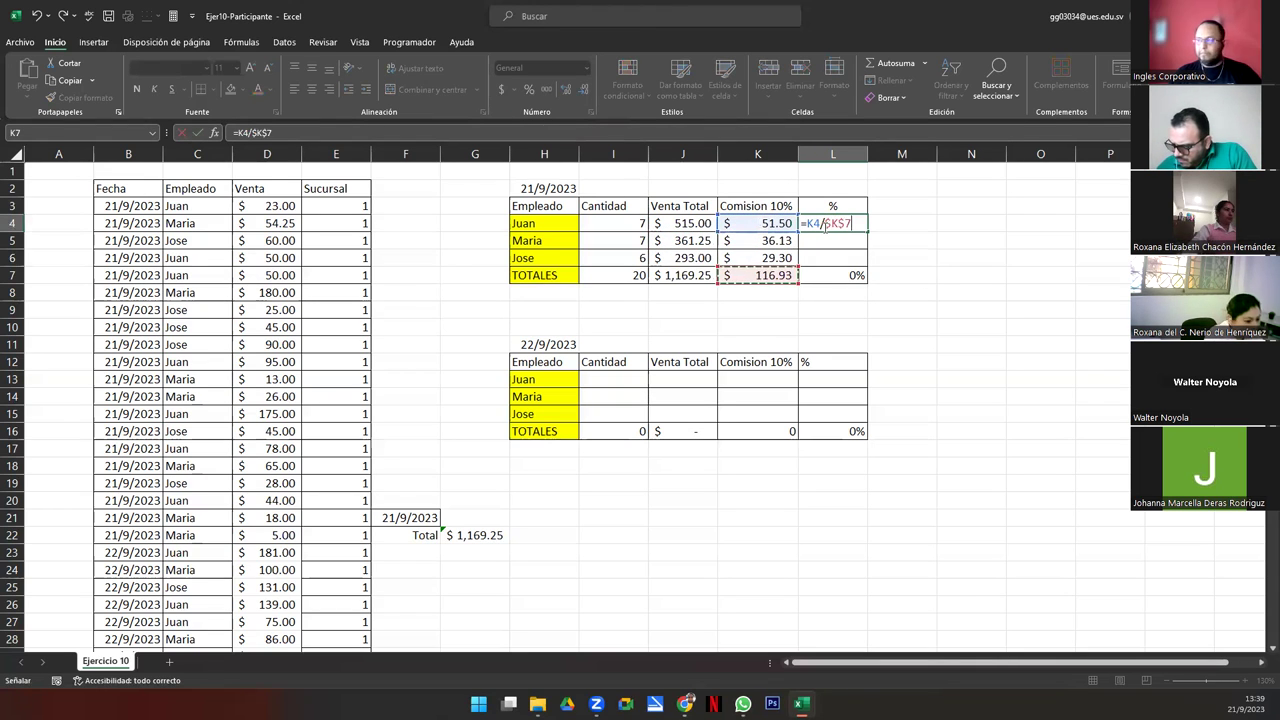
key(Return)
- Apply Percent Style to the employee % cells and fill the formula to L6
click(824, 224)
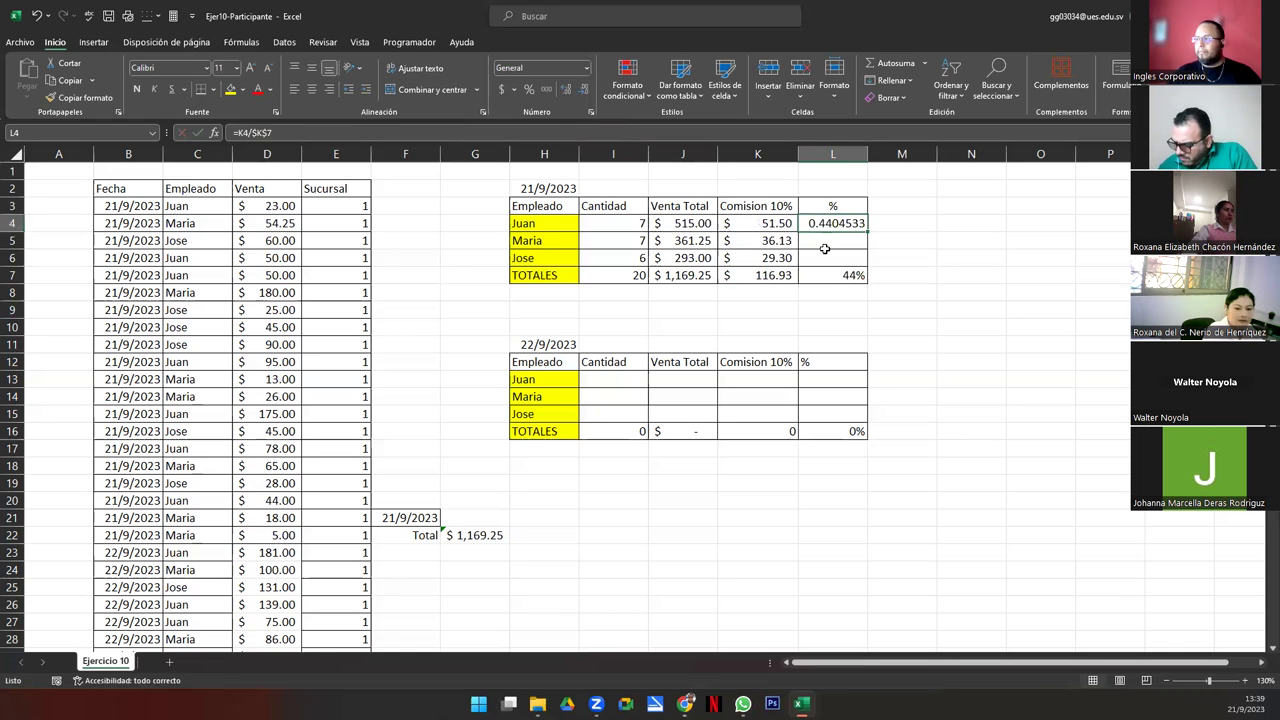
key(shift+Down)
key(shift+Down)
key(ctrl+shift+5)
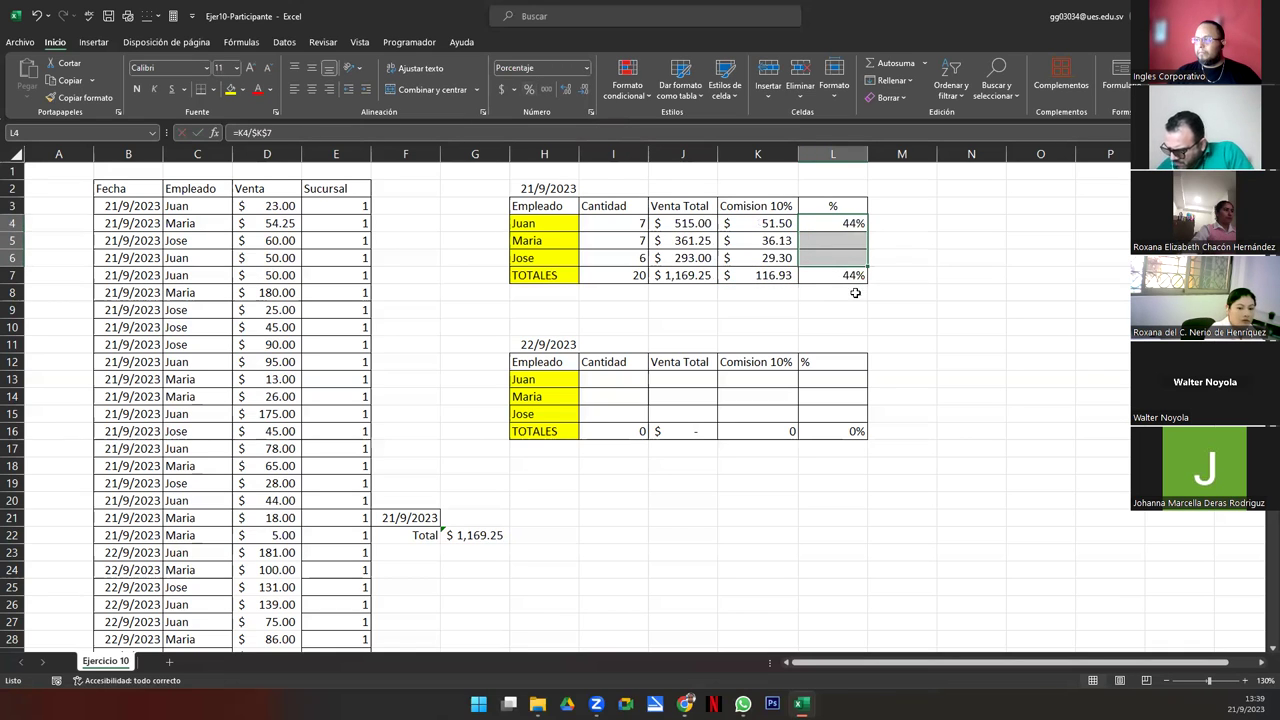
click(855, 222)
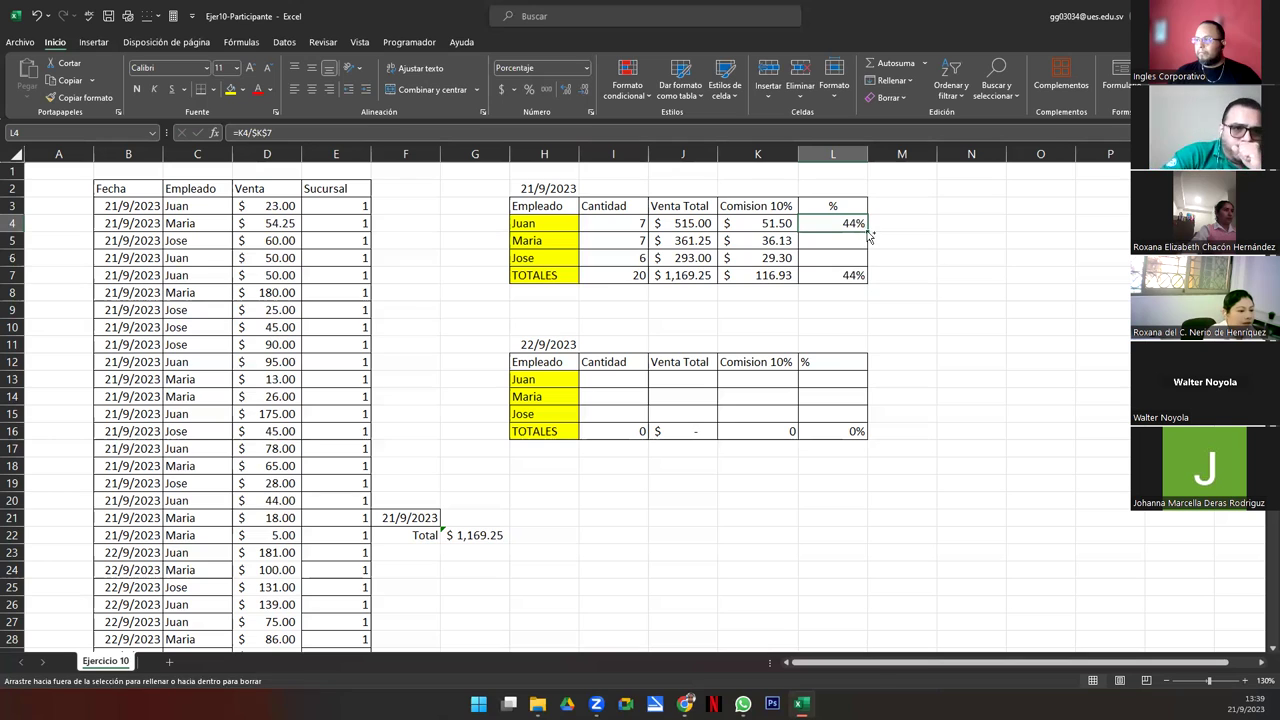
drag(868, 235, 862, 259)
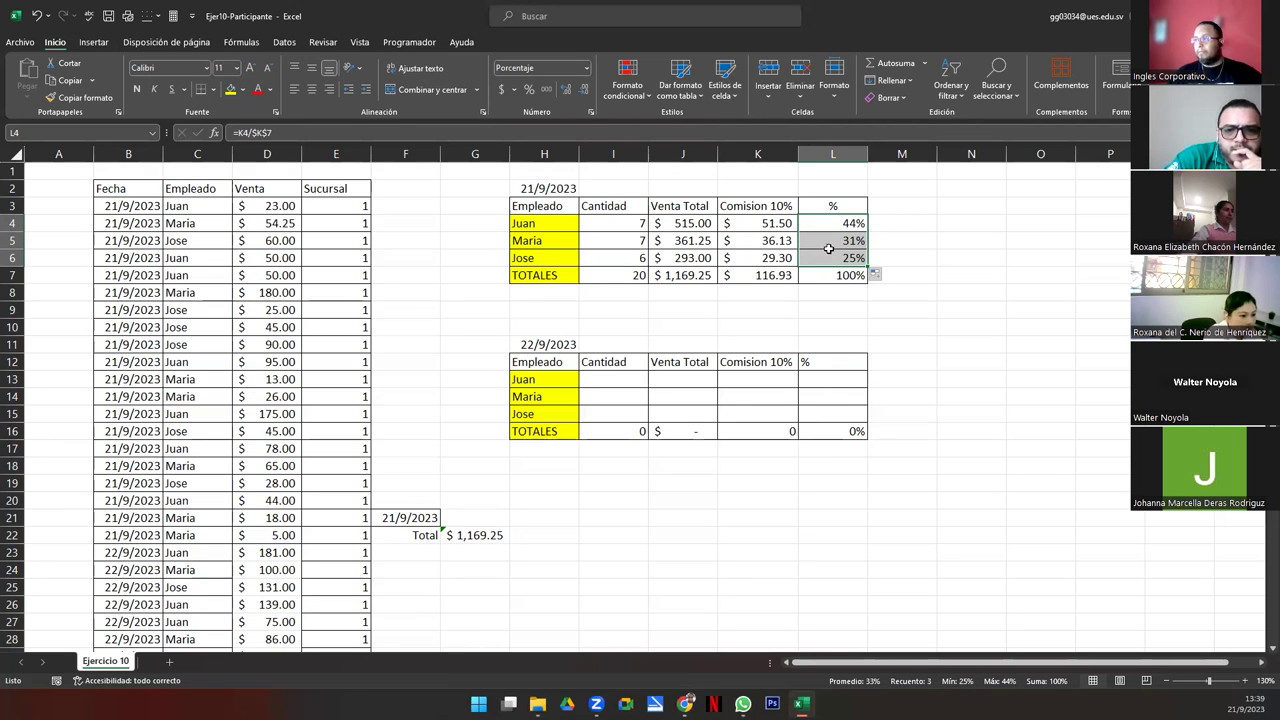
- Change L4 to =J4/$J$7 and fill it down to L6, giving Maria 31% and Jose 25%
click(828, 229)
double_click(828, 229)
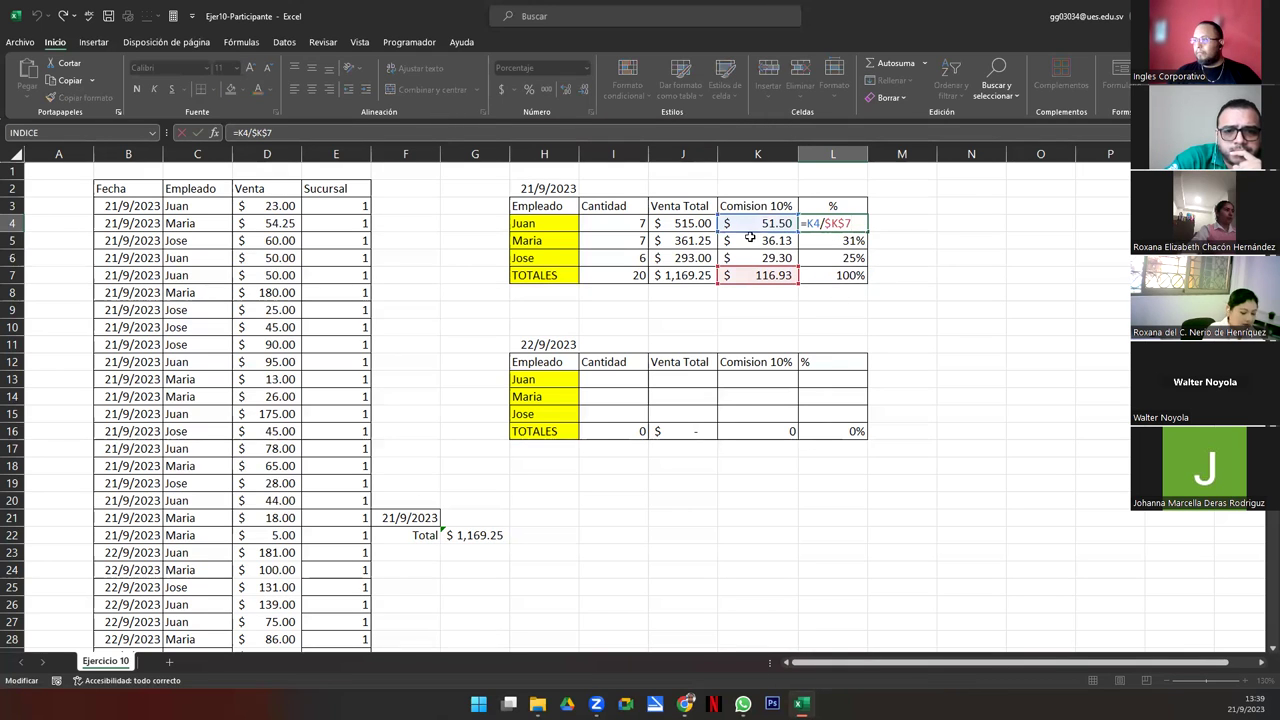
drag(749, 237, 690, 229)
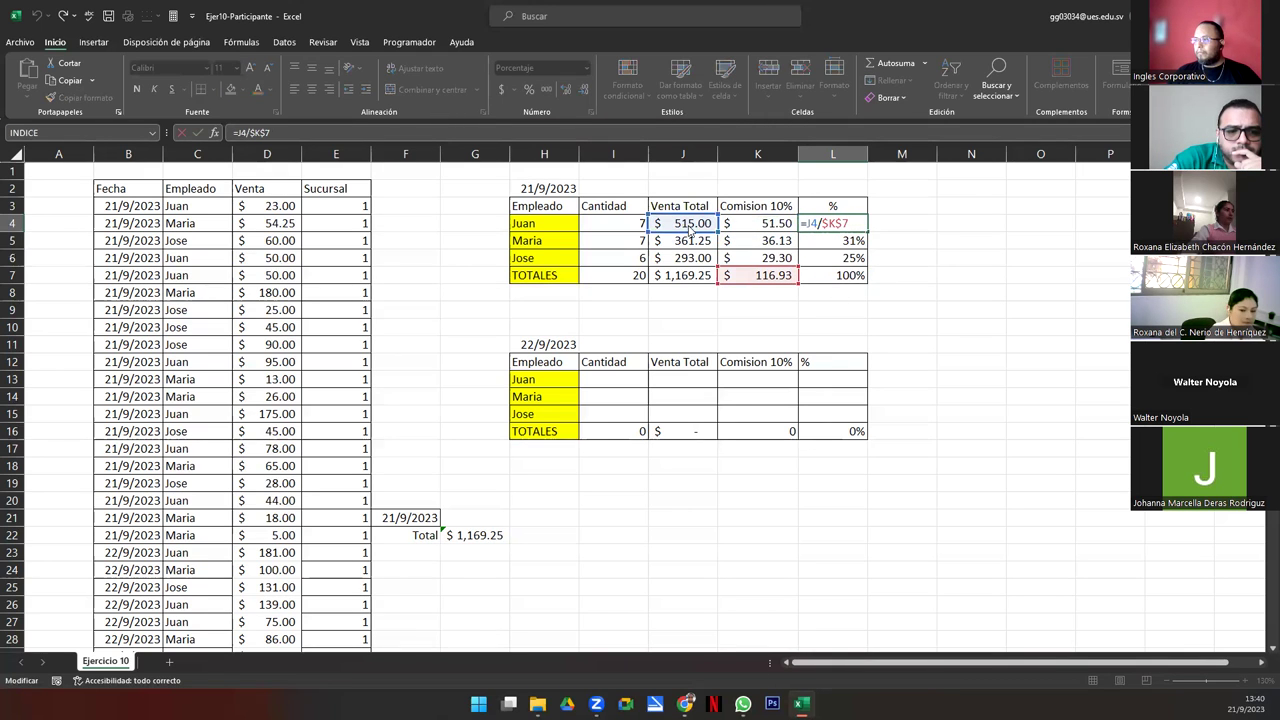
drag(739, 288, 712, 286)
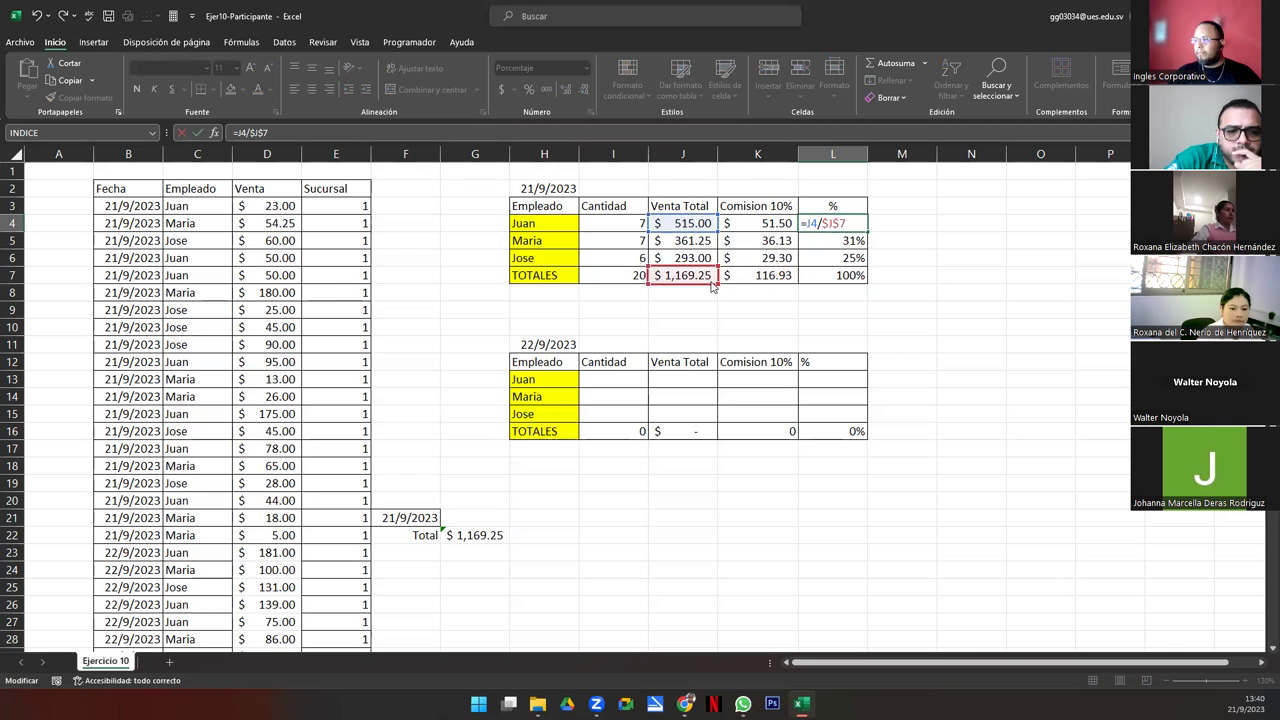
key(ctrl+Return)
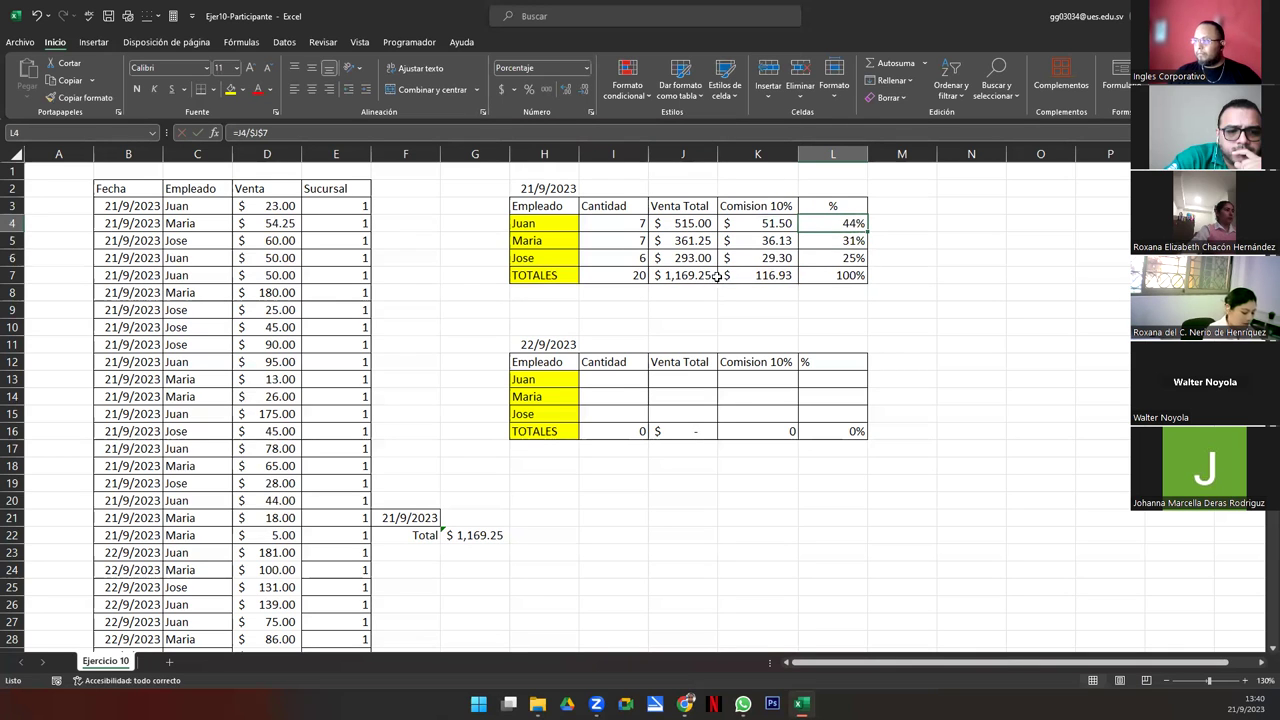
drag(869, 231, 866, 262)
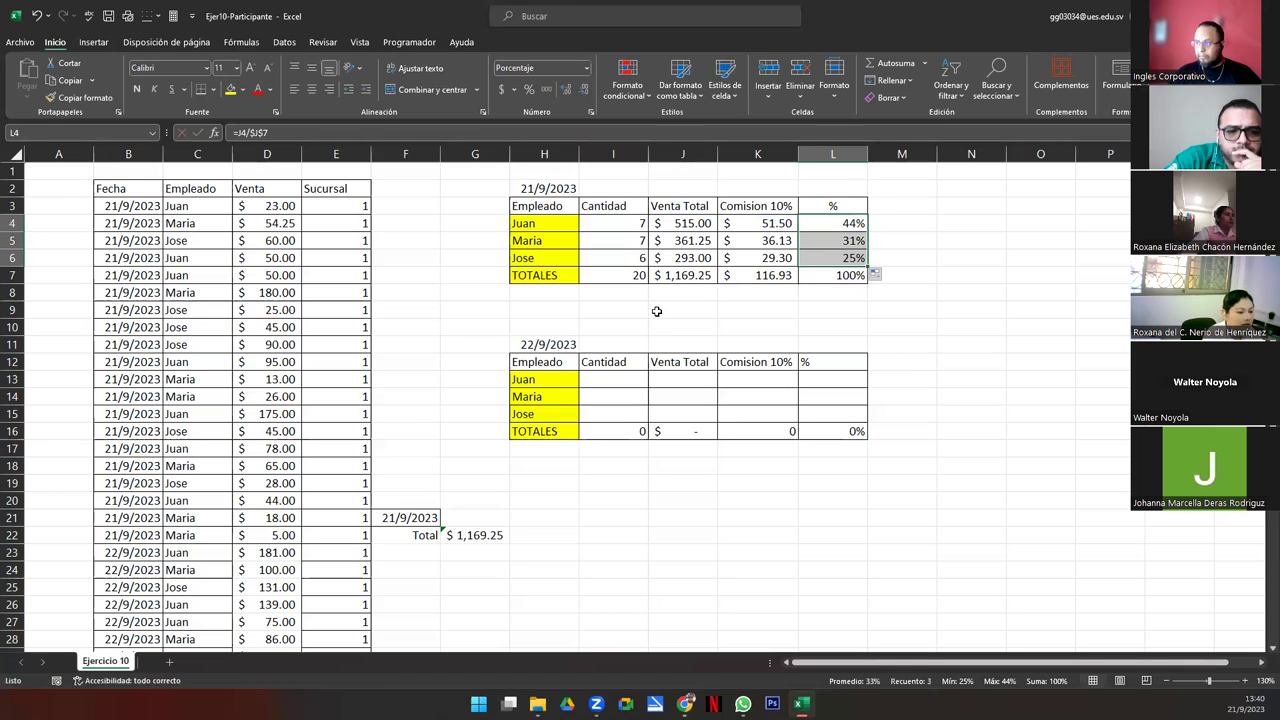
click(838, 227)
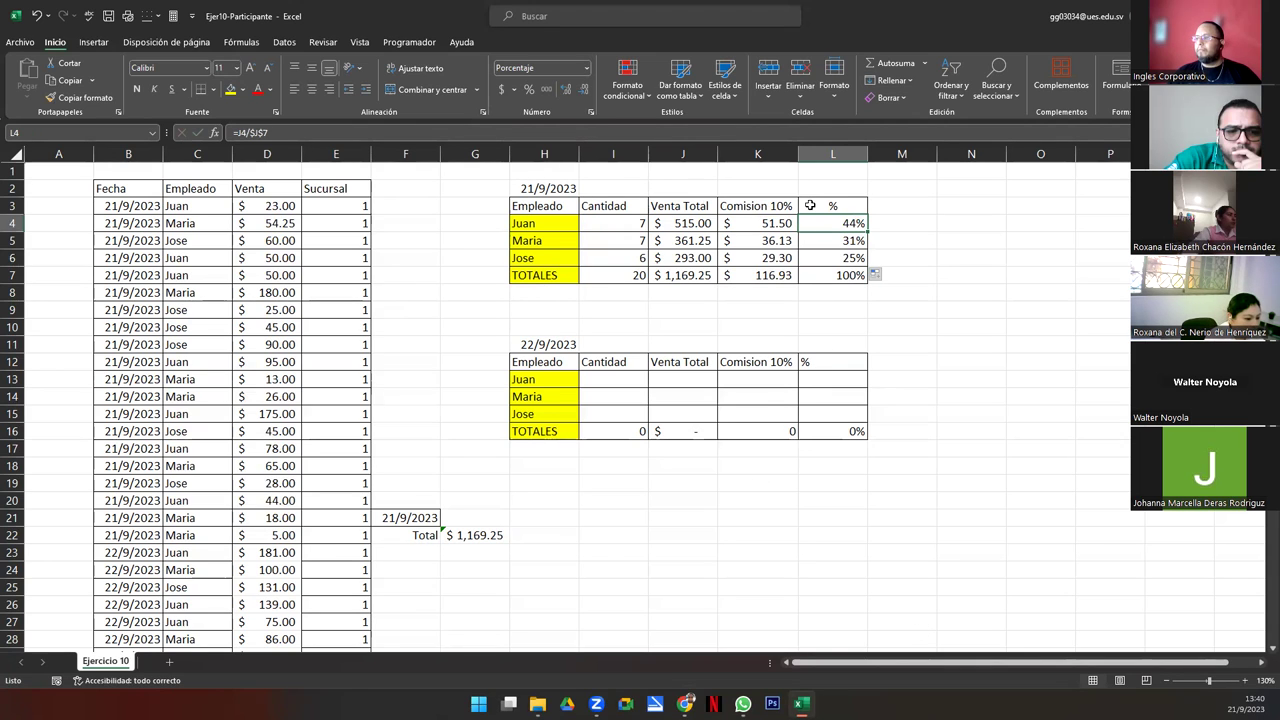
- Bold the H3:L3 header row, cancel the accidental table conversion, and left-align L3
drag(810, 205, 523, 205)
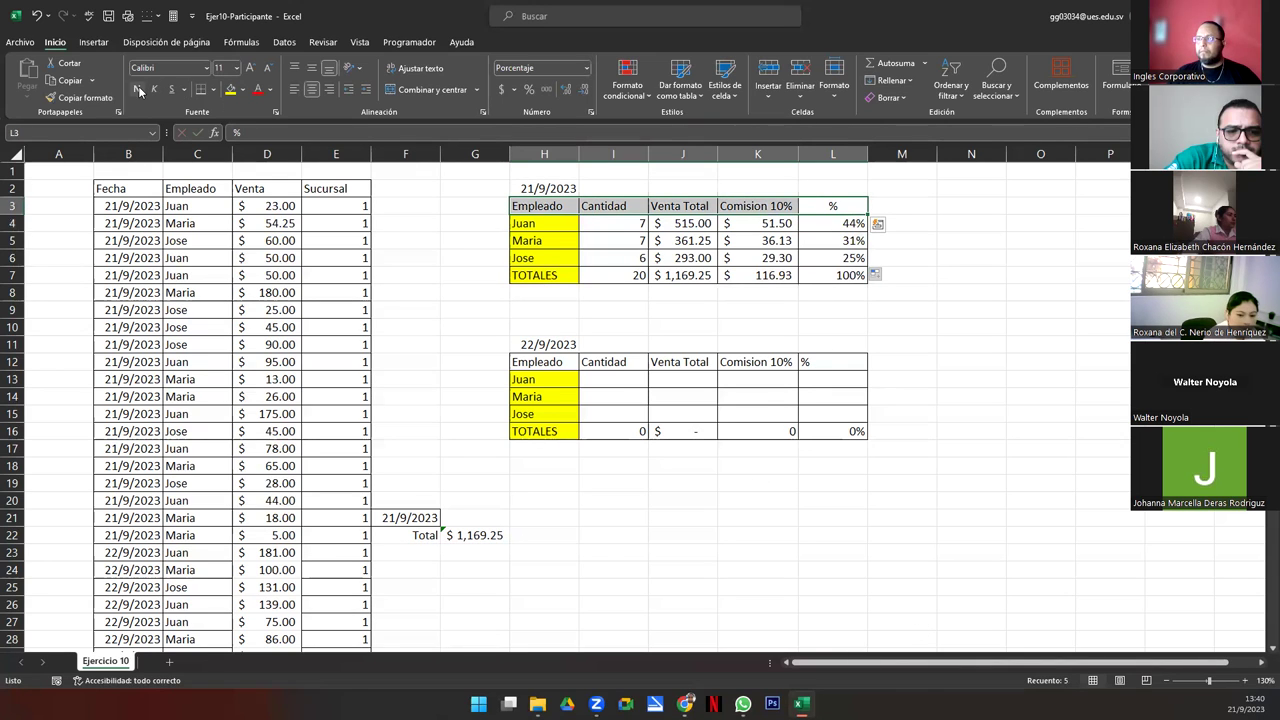
click(137, 90)
key(ctrl+t)
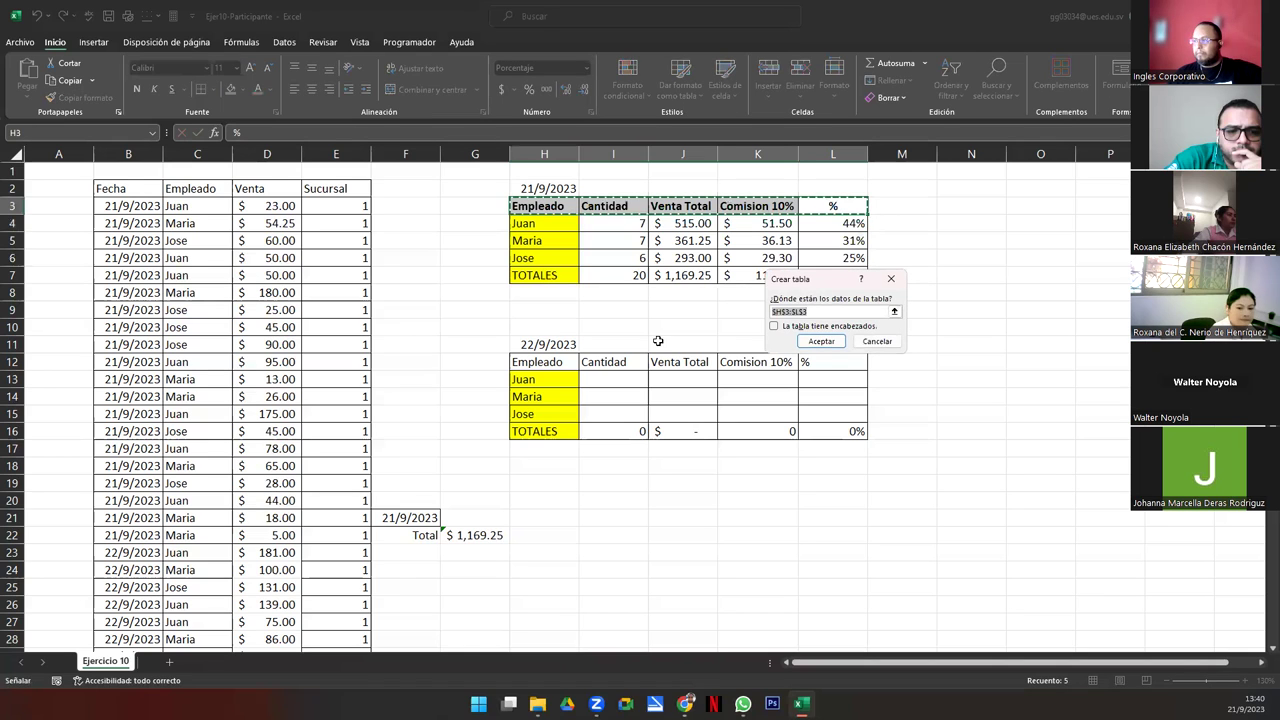
click(864, 343)
click(309, 89)
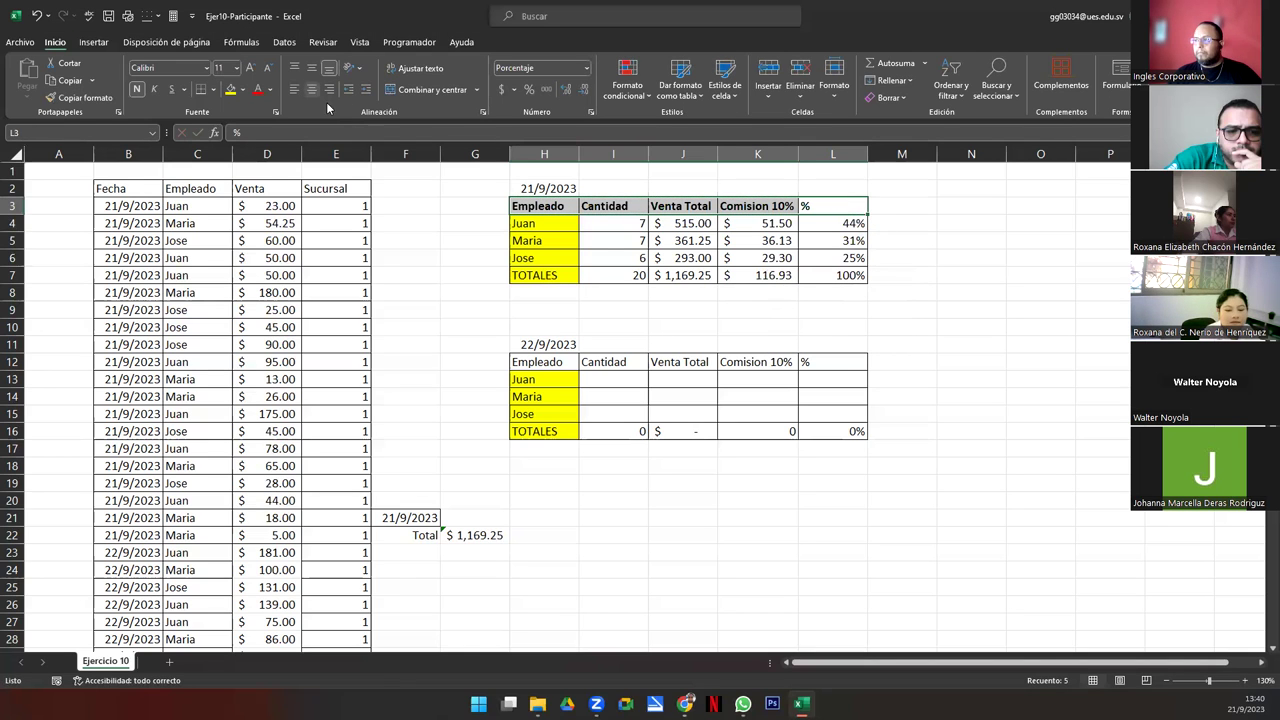
- Center the H3:L3 header and copy its format onto the 22/9/2023 header row H12:L12
click(311, 89)
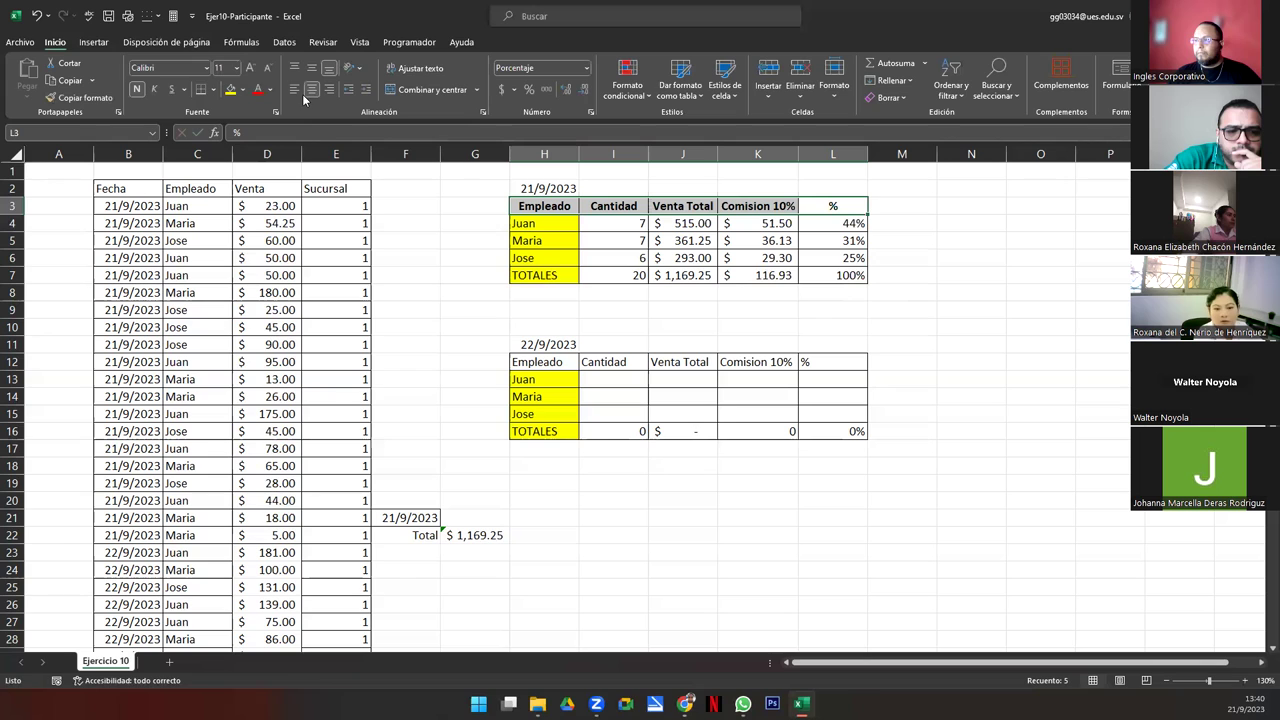
click(103, 103)
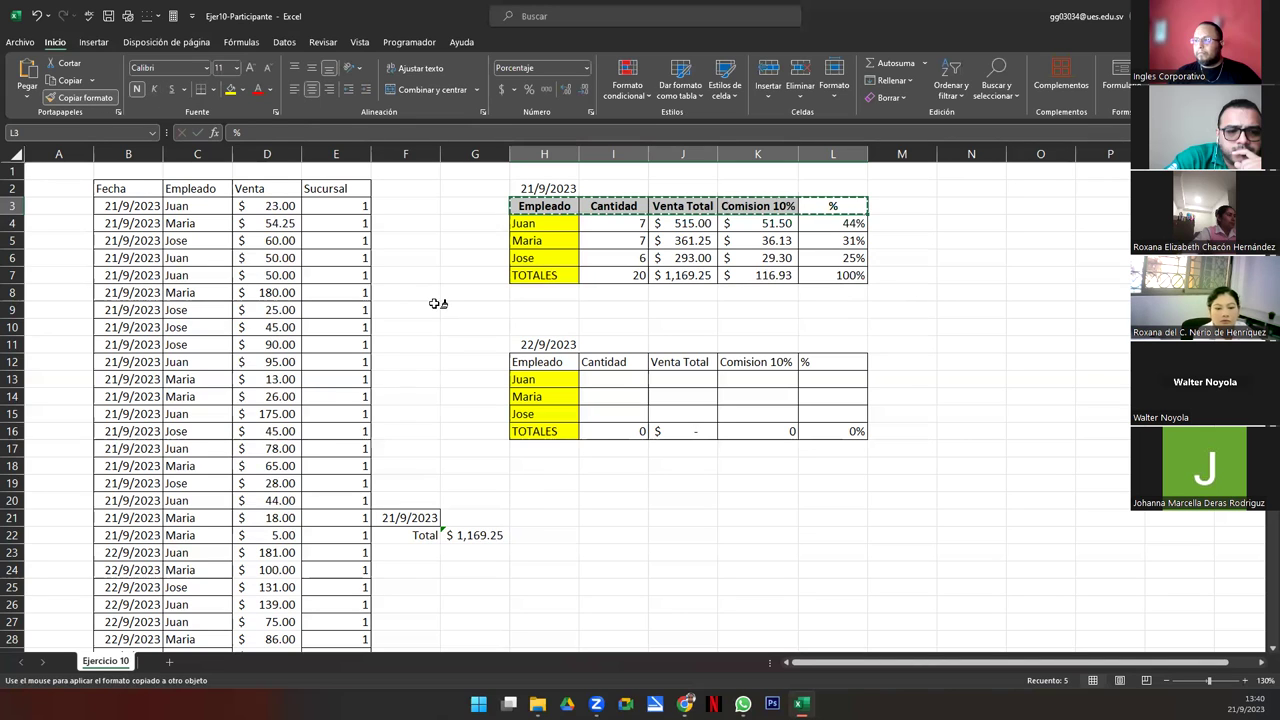
click(538, 362)
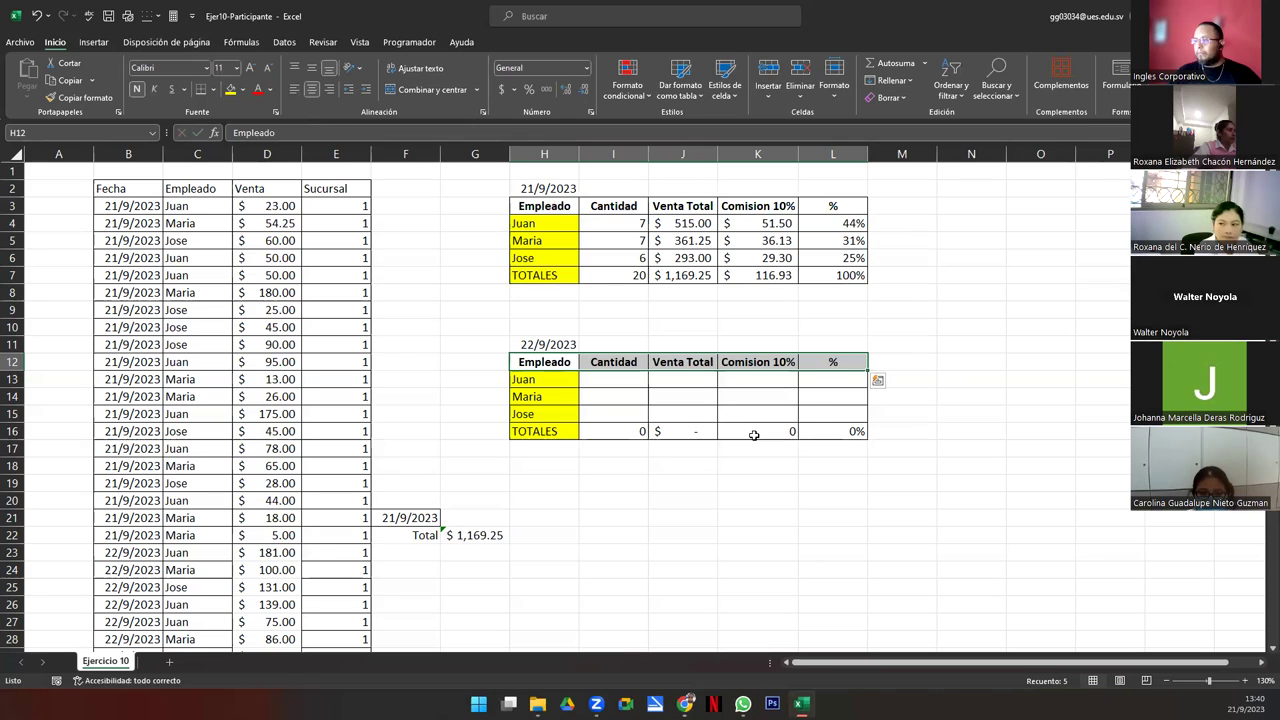
- Give the 22/9/2023 commission cells K13:K16 Contabilidad accounting format
drag(754, 434, 750, 381)
click(502, 89)
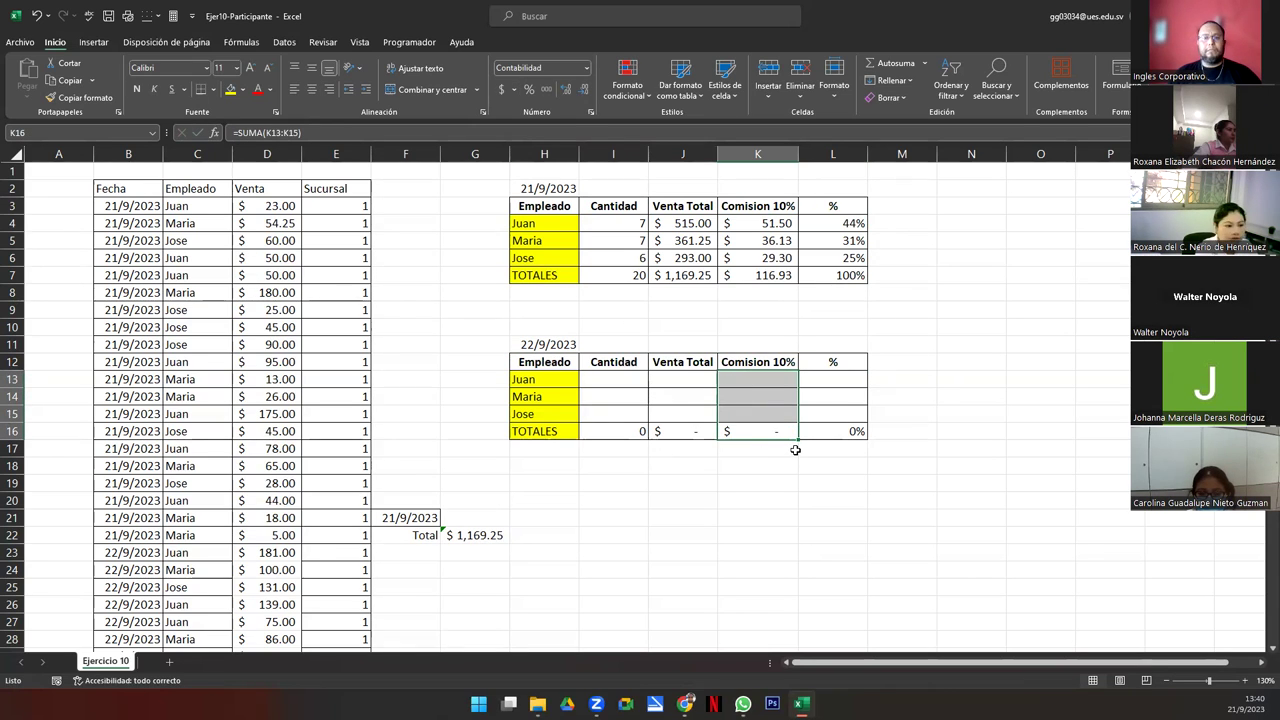
click(642, 396)
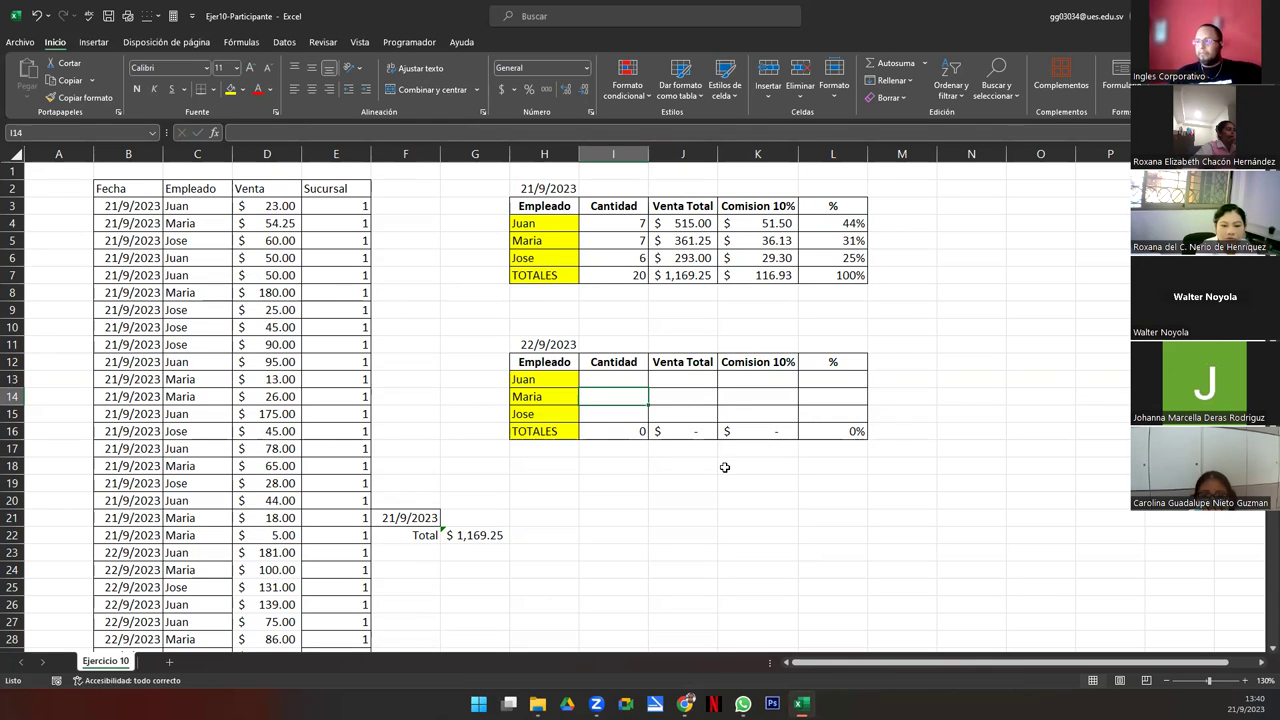
click(664, 295)
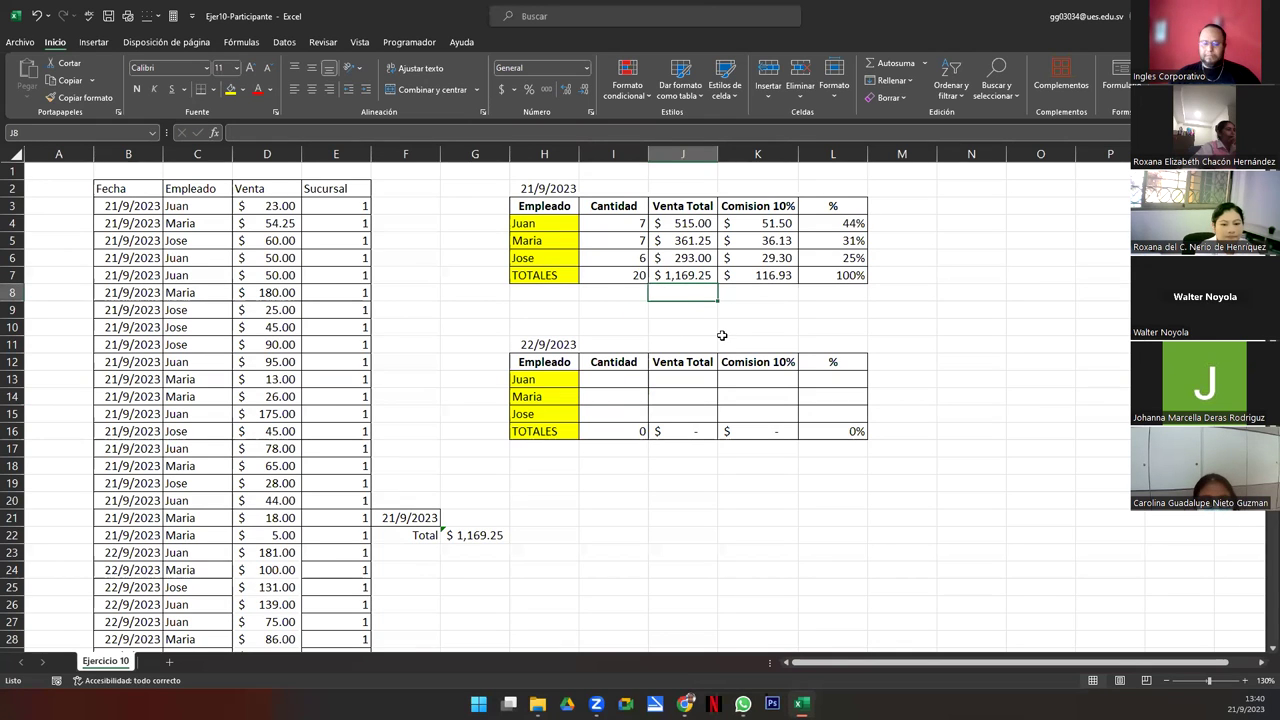
text(=)
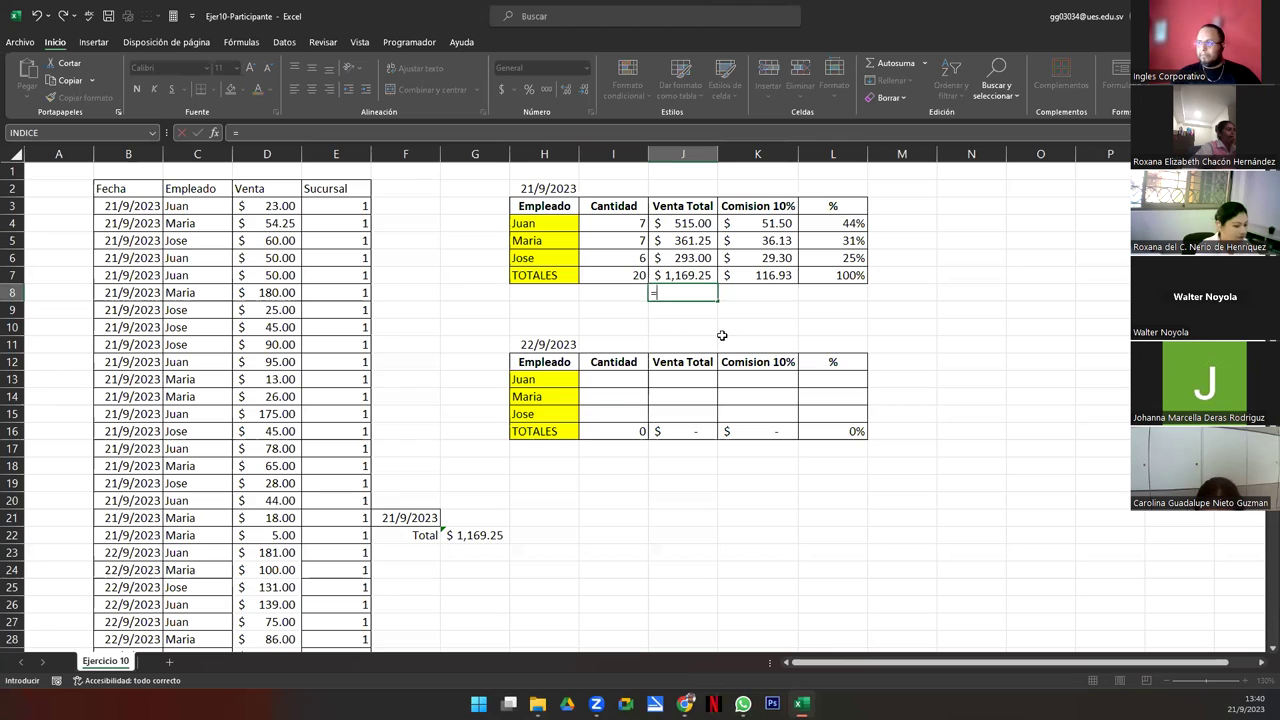
text(promedio)
key(Tab)
key(Up)
key(Up)
key(Up)
key(Up)
key(shift+Down)
key(shift+Down)
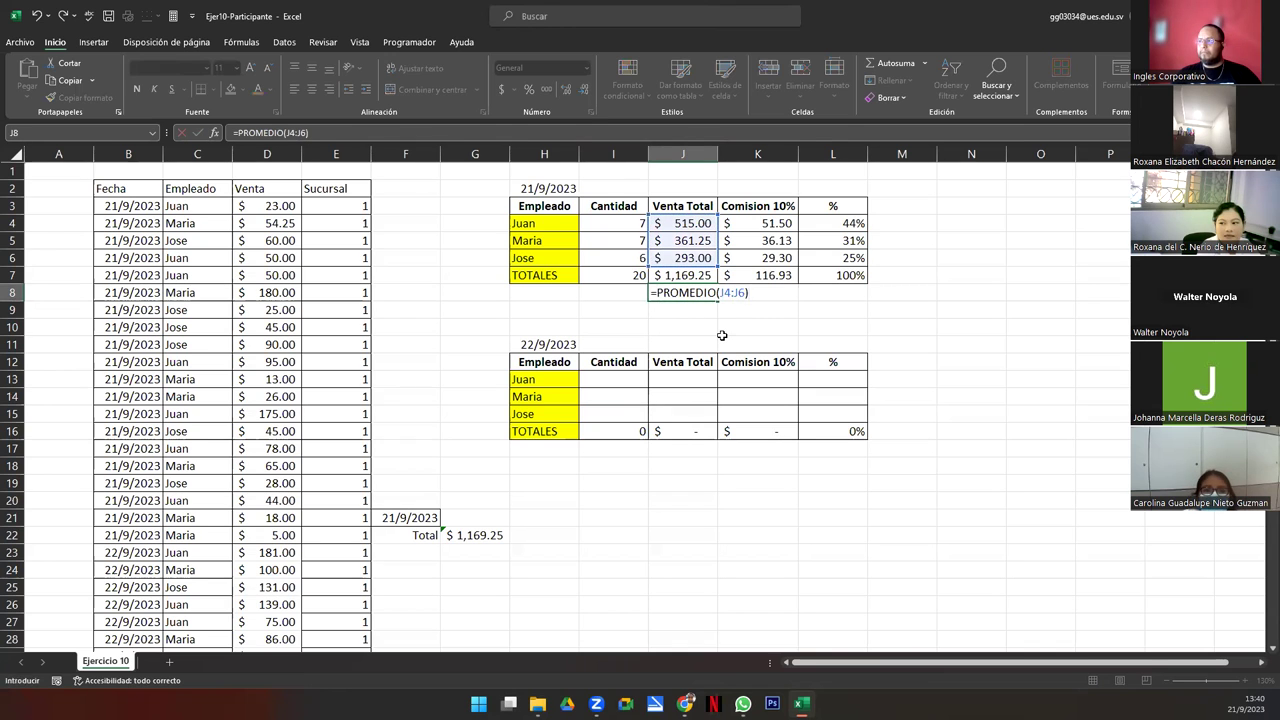
key(ctrl+Return)
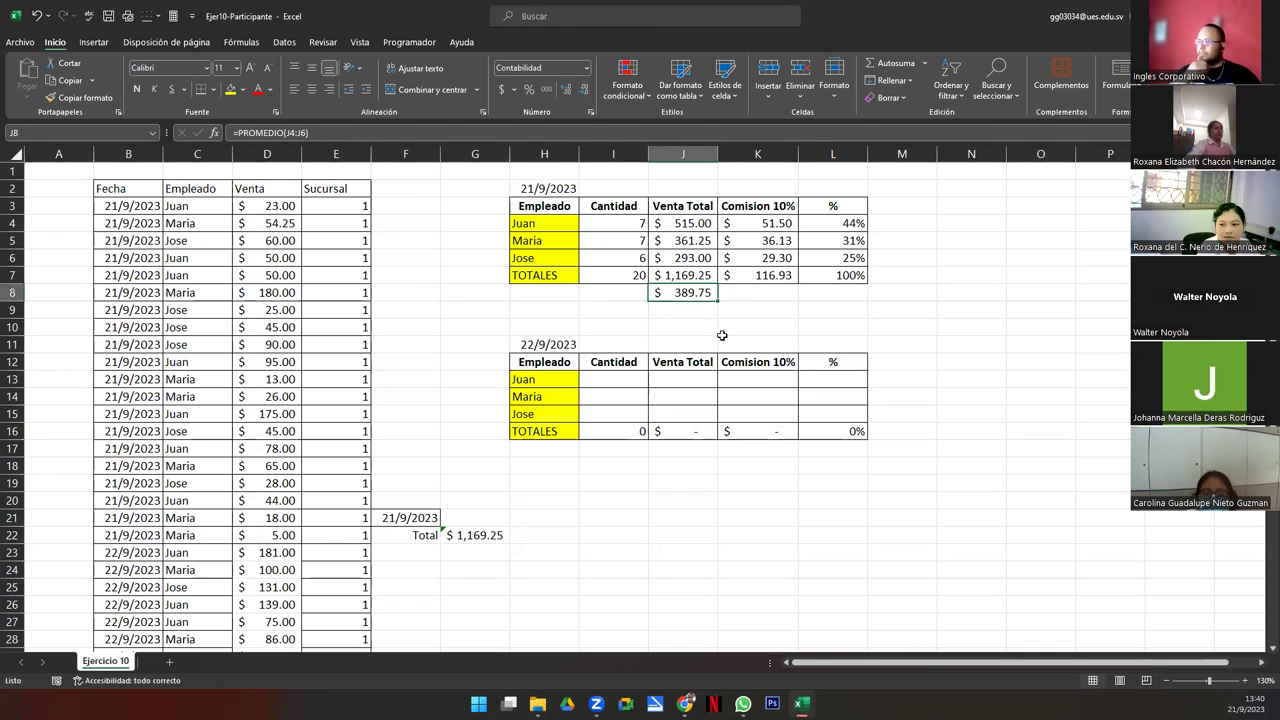
key(Right)
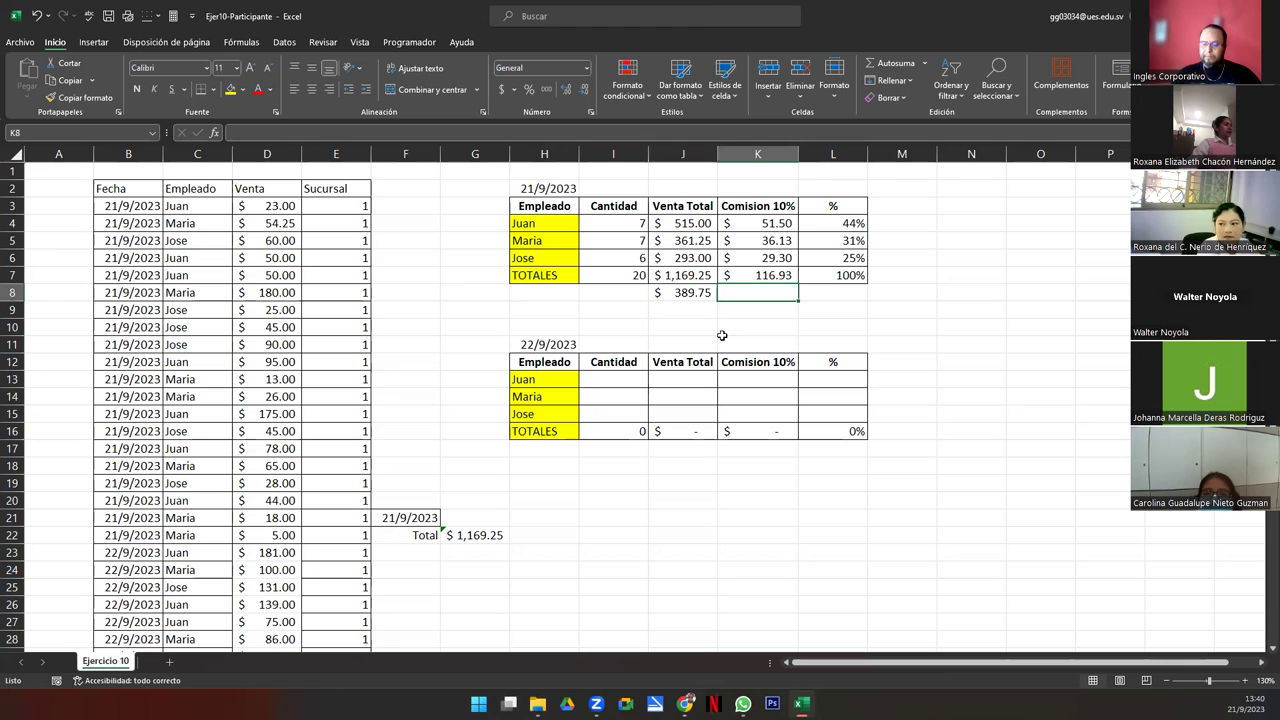
text(=)
key(Left)
text(*20)
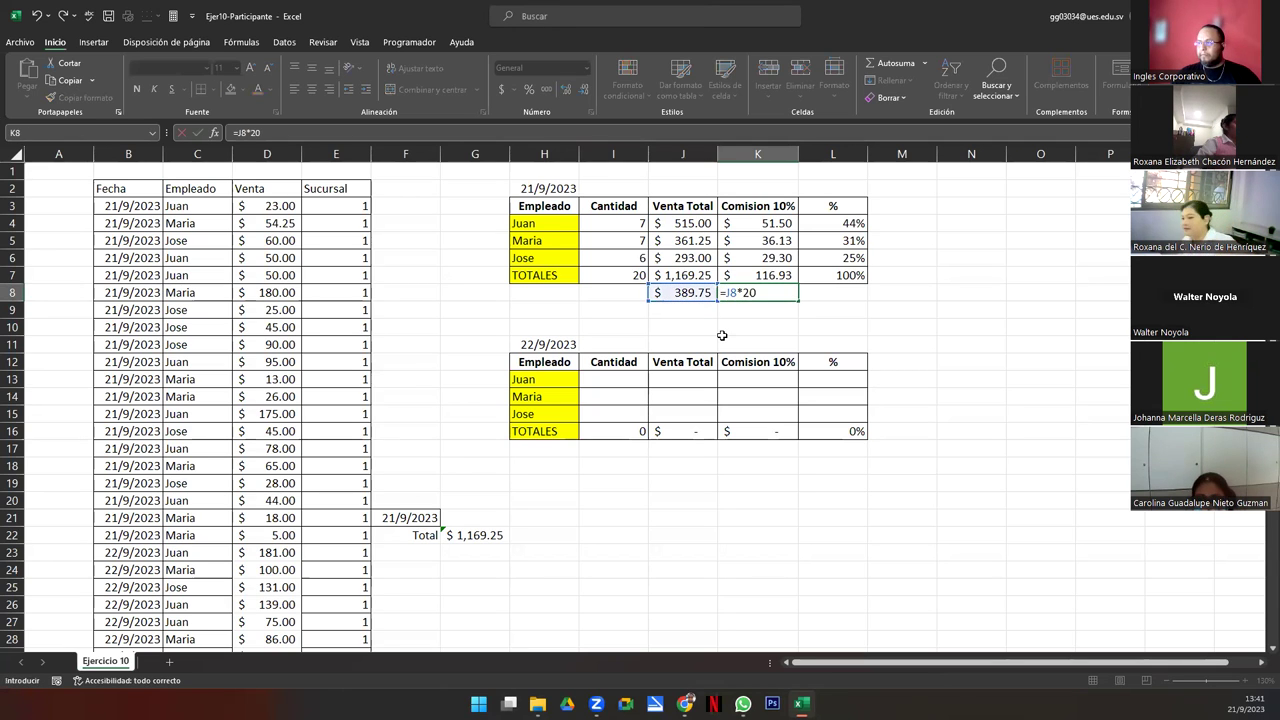
key(ctrl+Return)
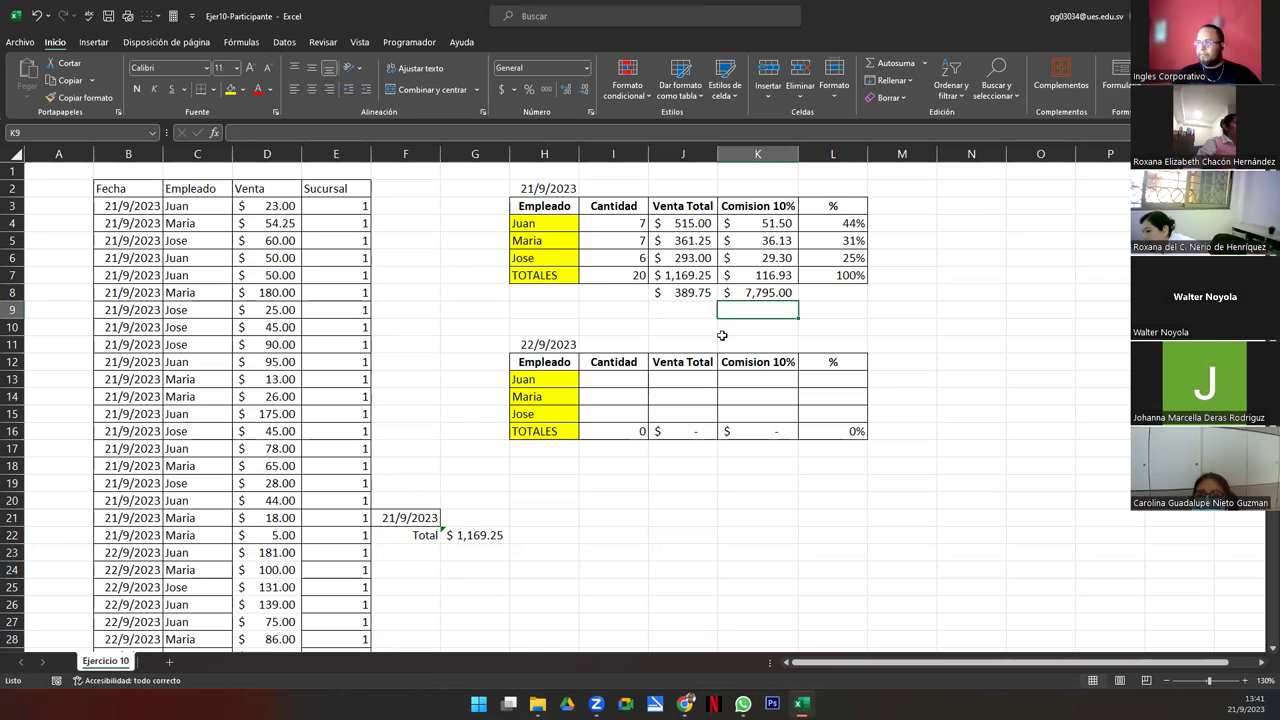
key(Delete)
key(Left)
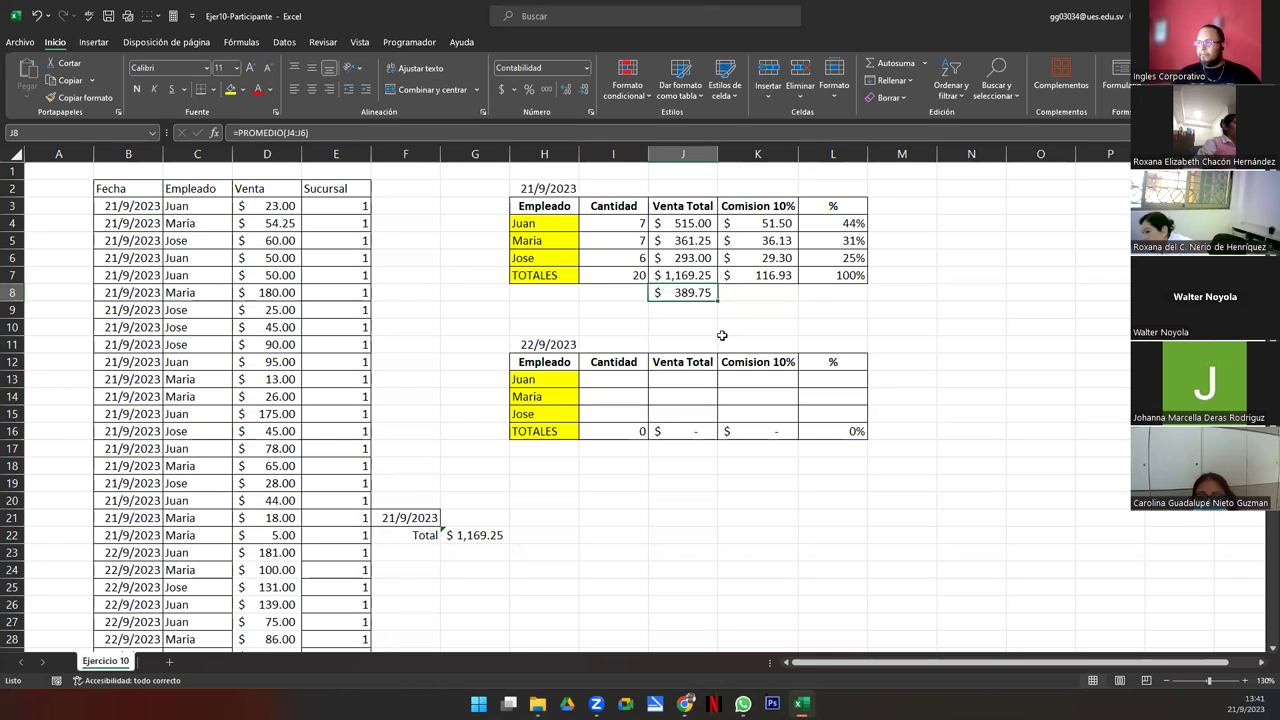
key(Right)
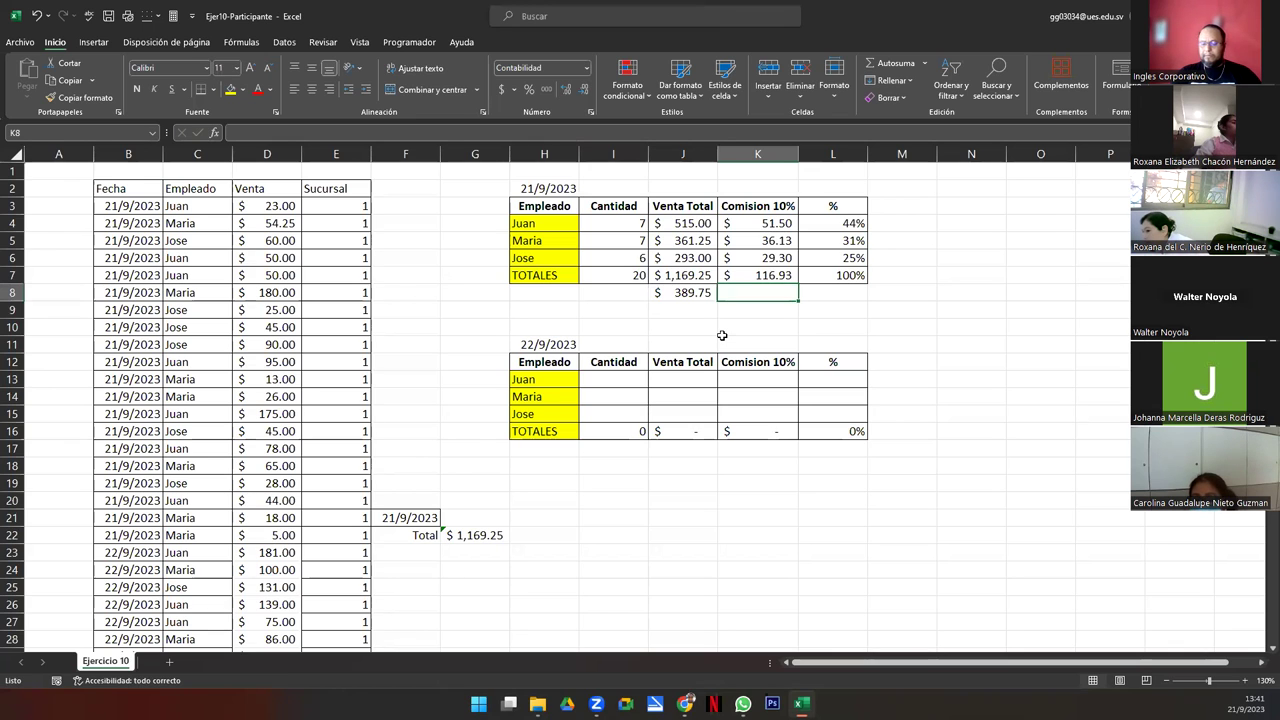
text(=J8*3)
key(Return)
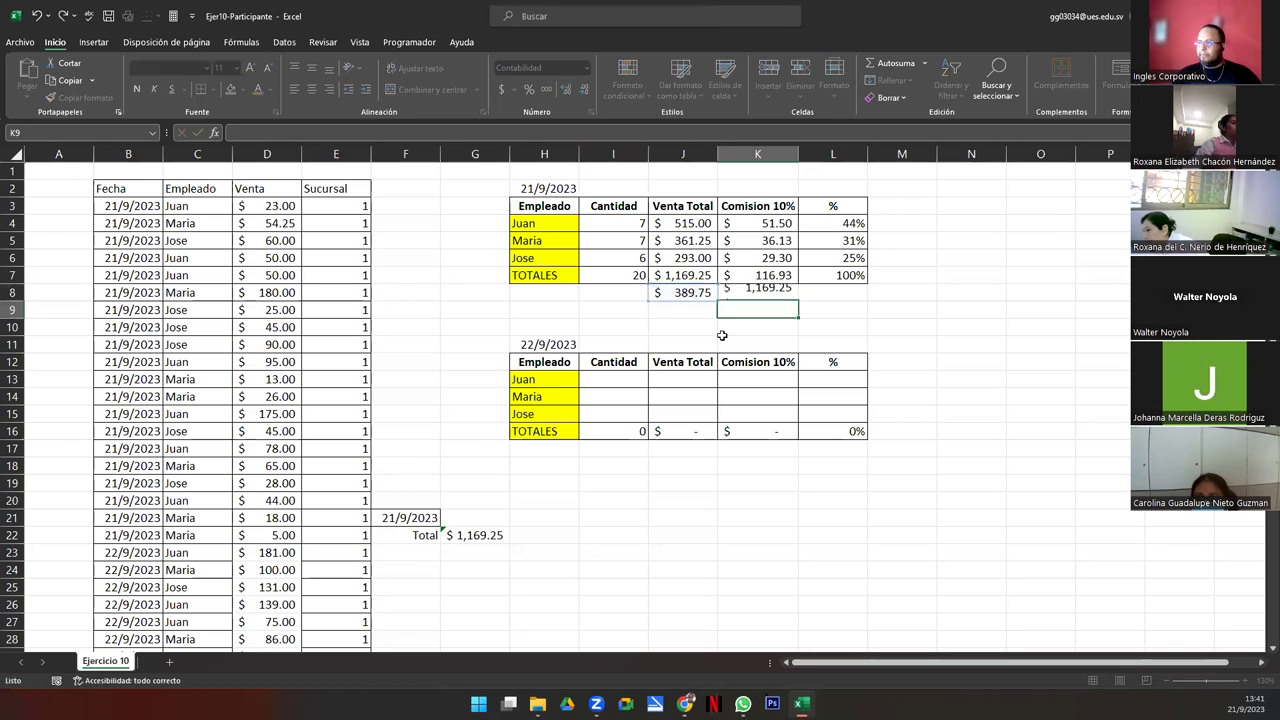
key(Up)
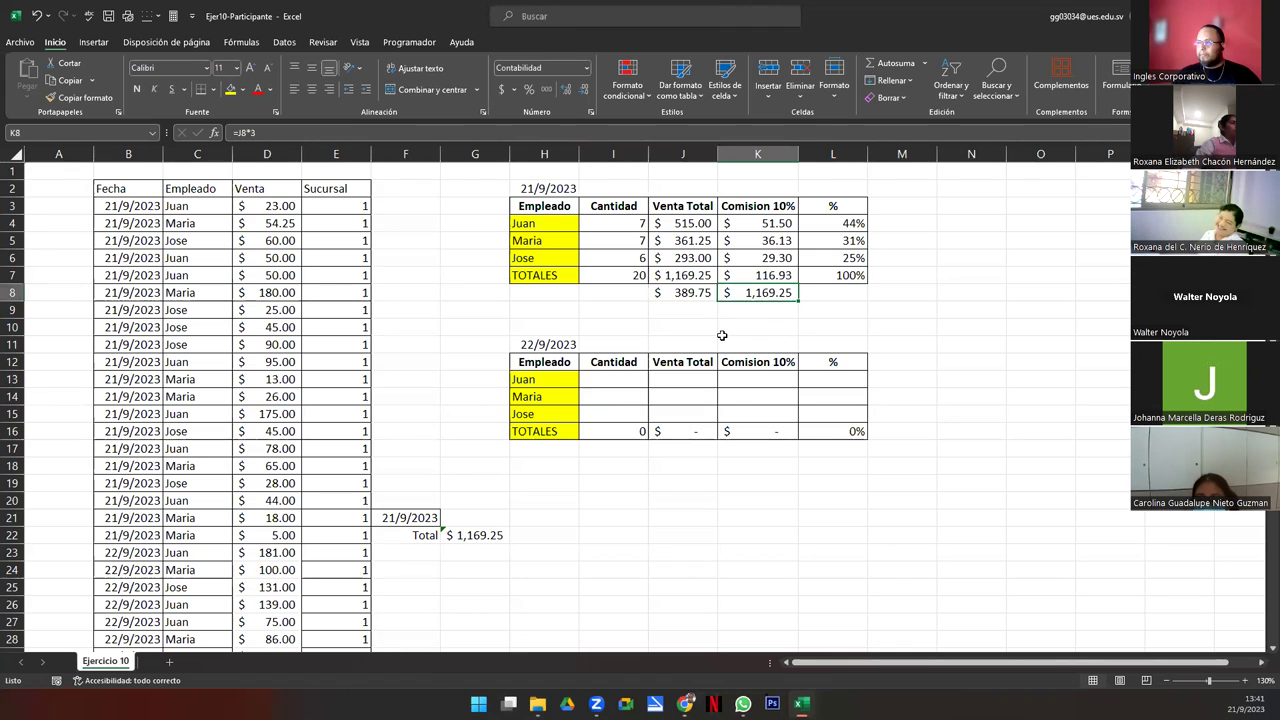
key(Delete)
key(Left)
key(Delete)
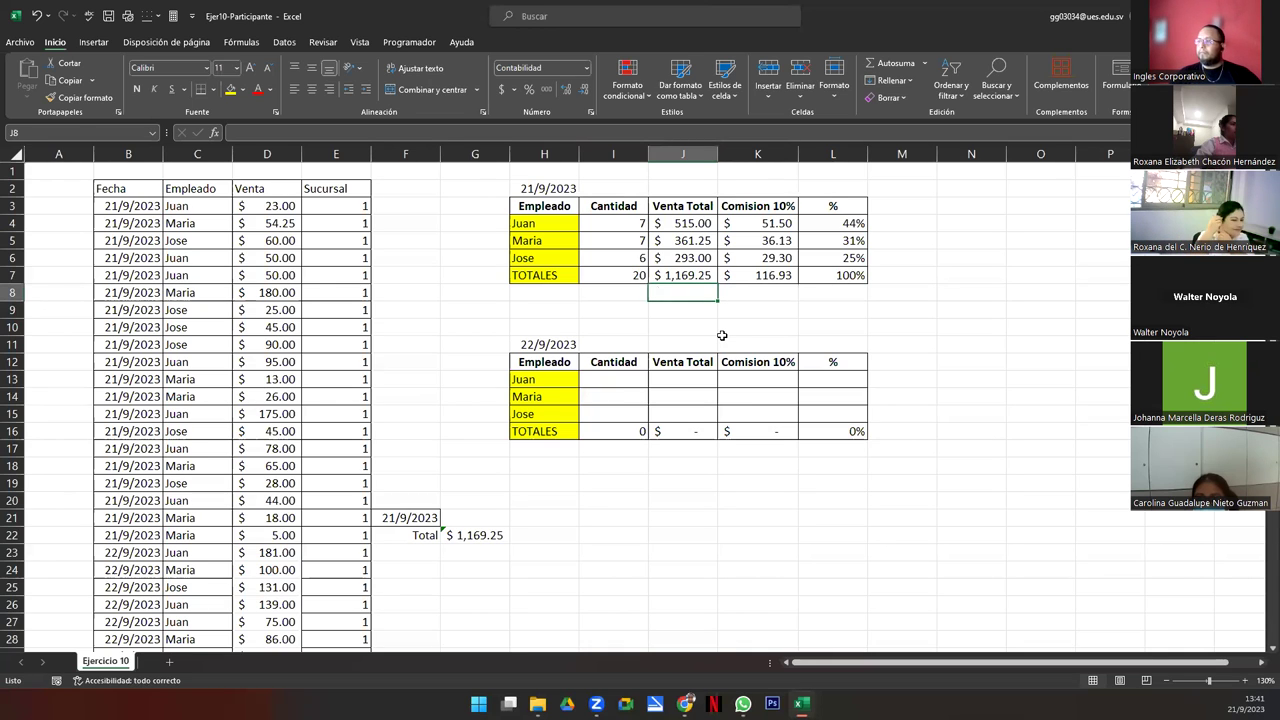
- Widen column J and add magenta gradient data bars to the sales J4:J6
drag(718, 153, 768, 153)
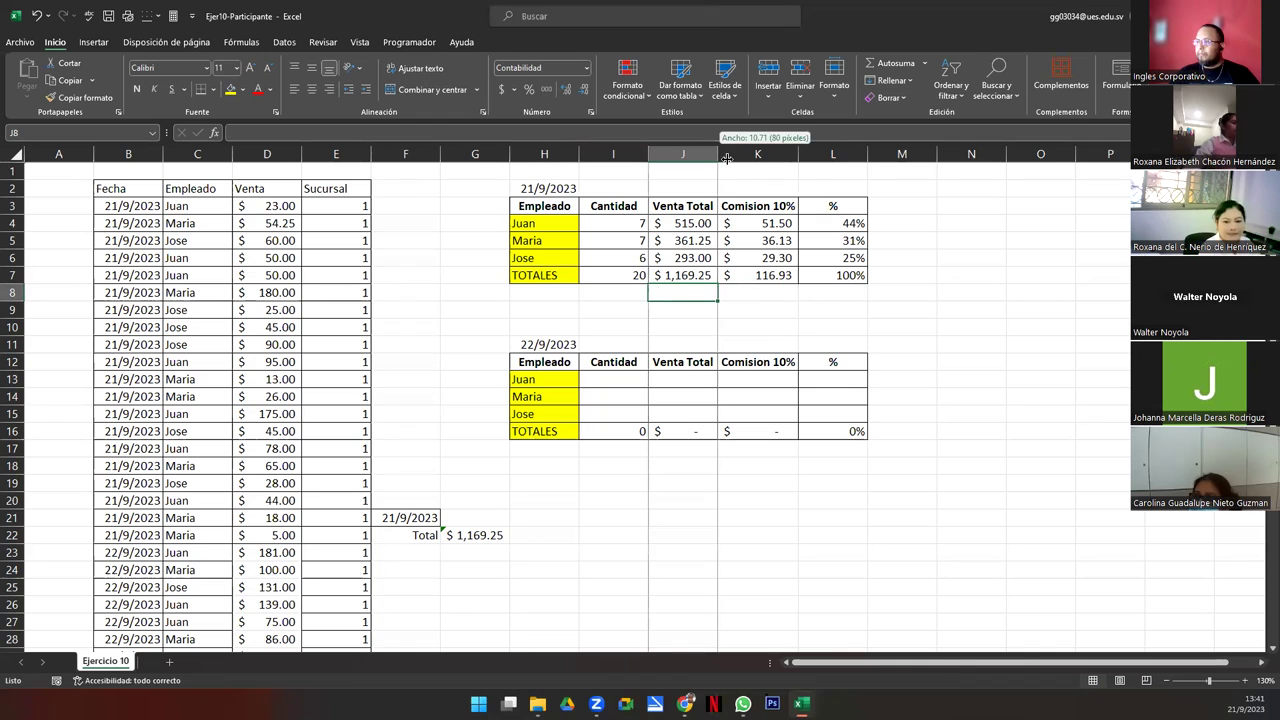
drag(700, 223, 698, 262)
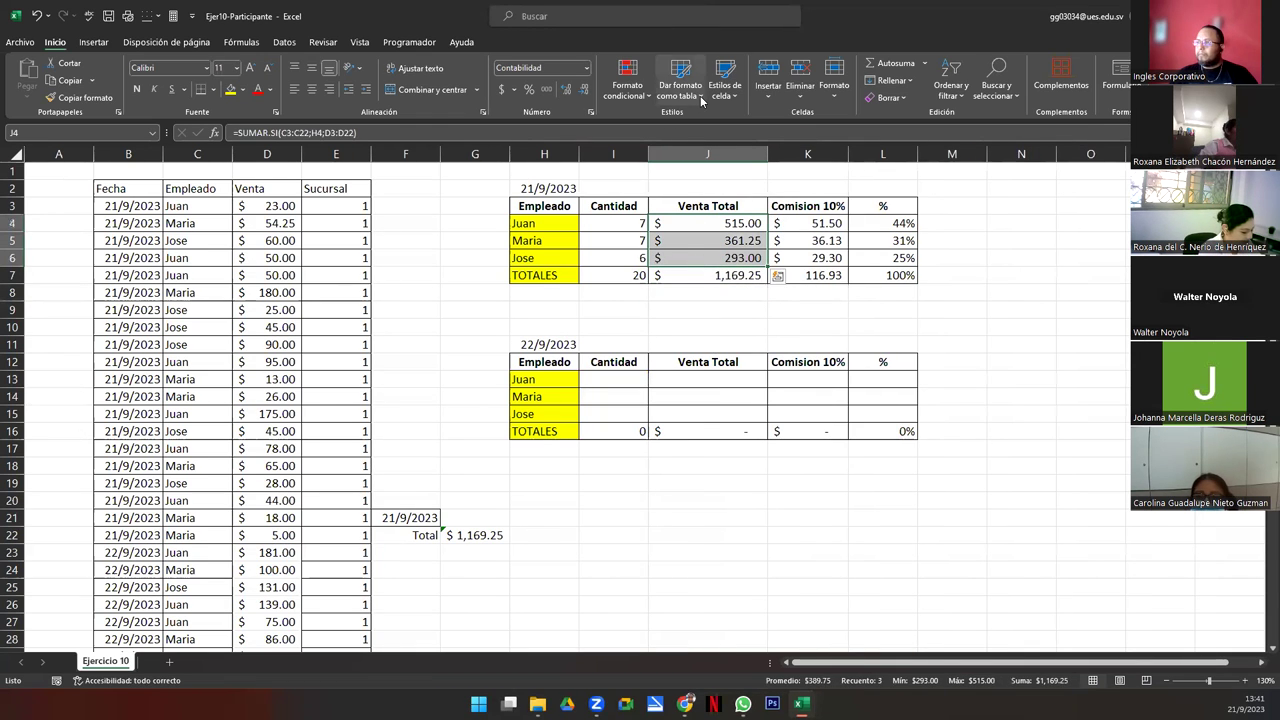
click(626, 100)
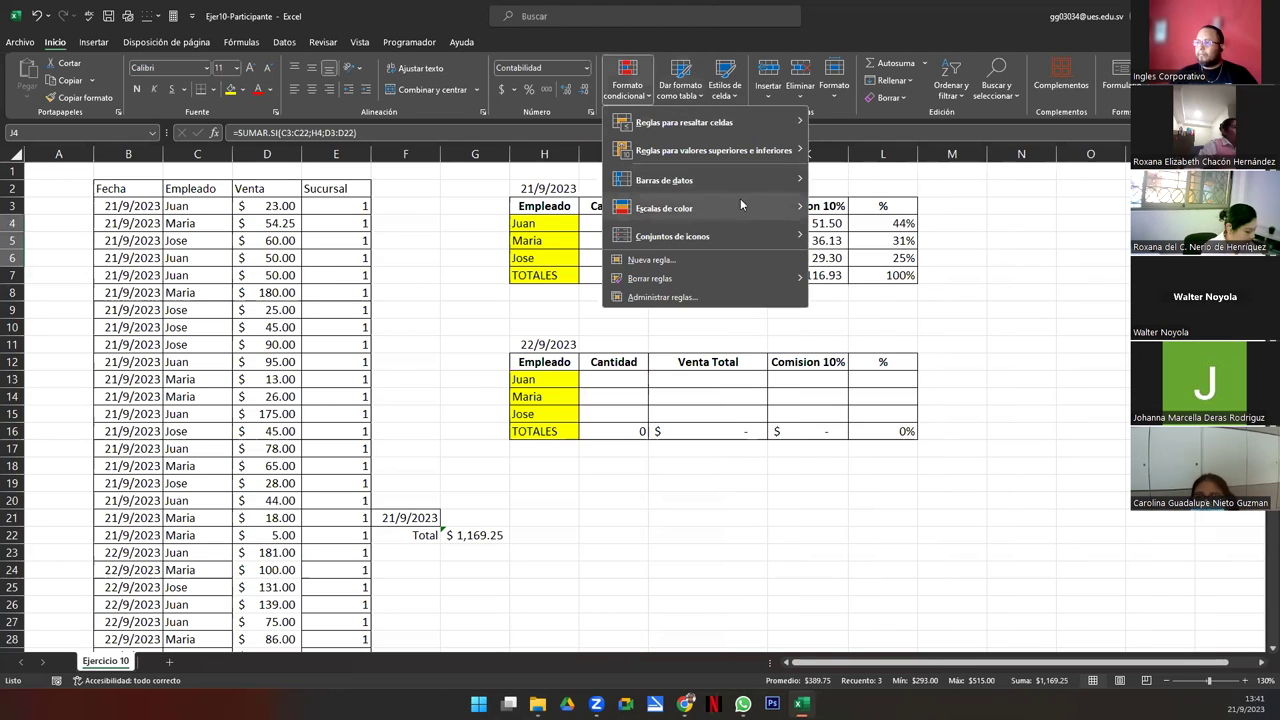
mouse_move(664, 180)
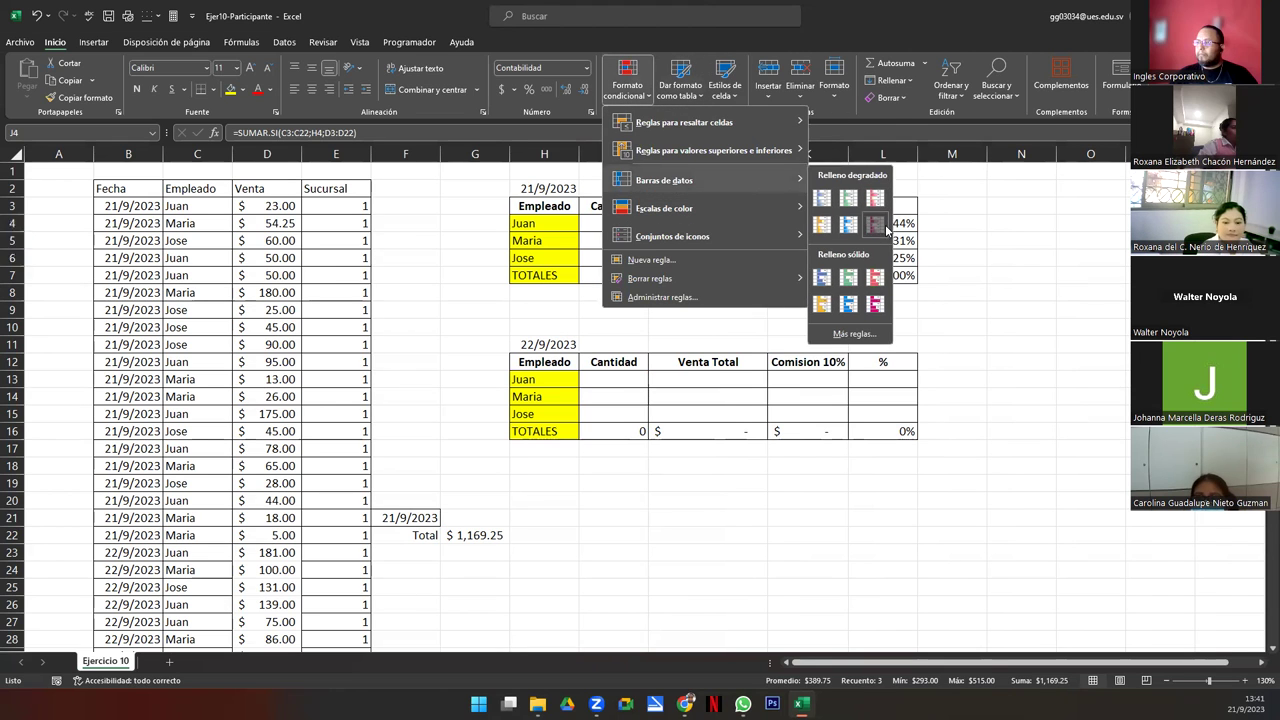
click(885, 229)
click(696, 278)
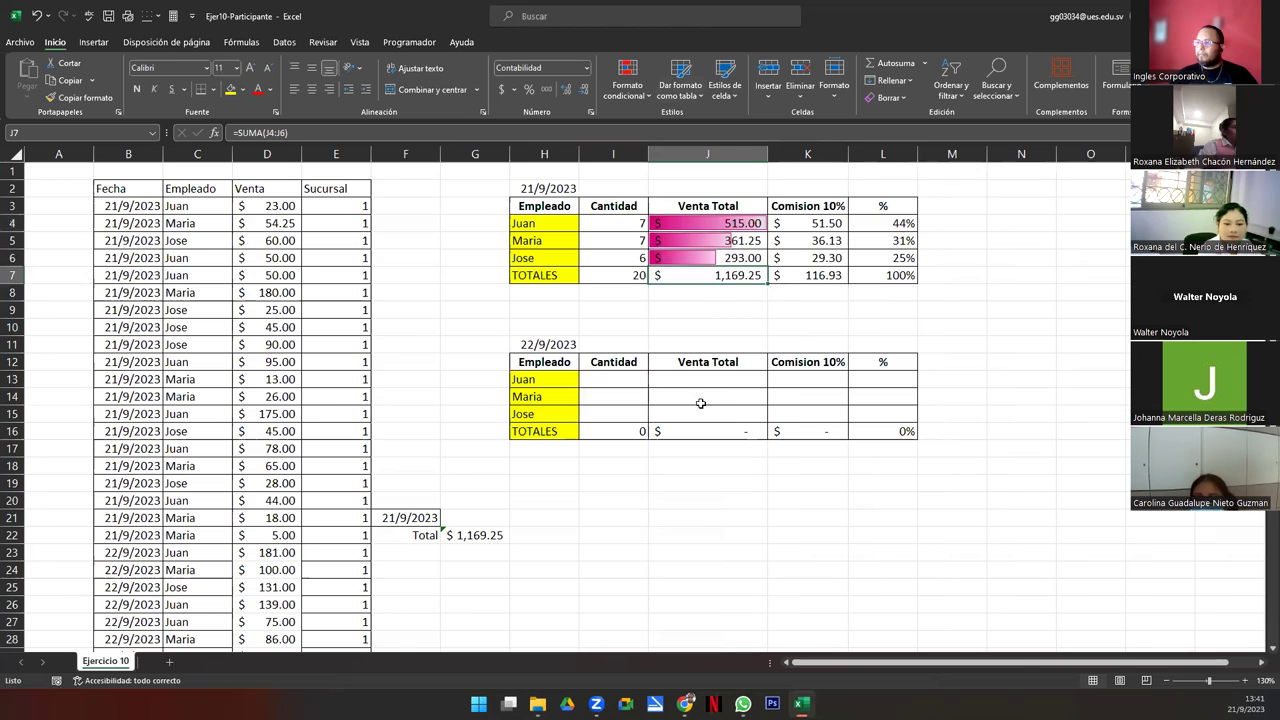
- Add up/down arrow icons to the percentages L4:L6, then select the 22/9/2023 sales
drag(882, 223, 882, 258)
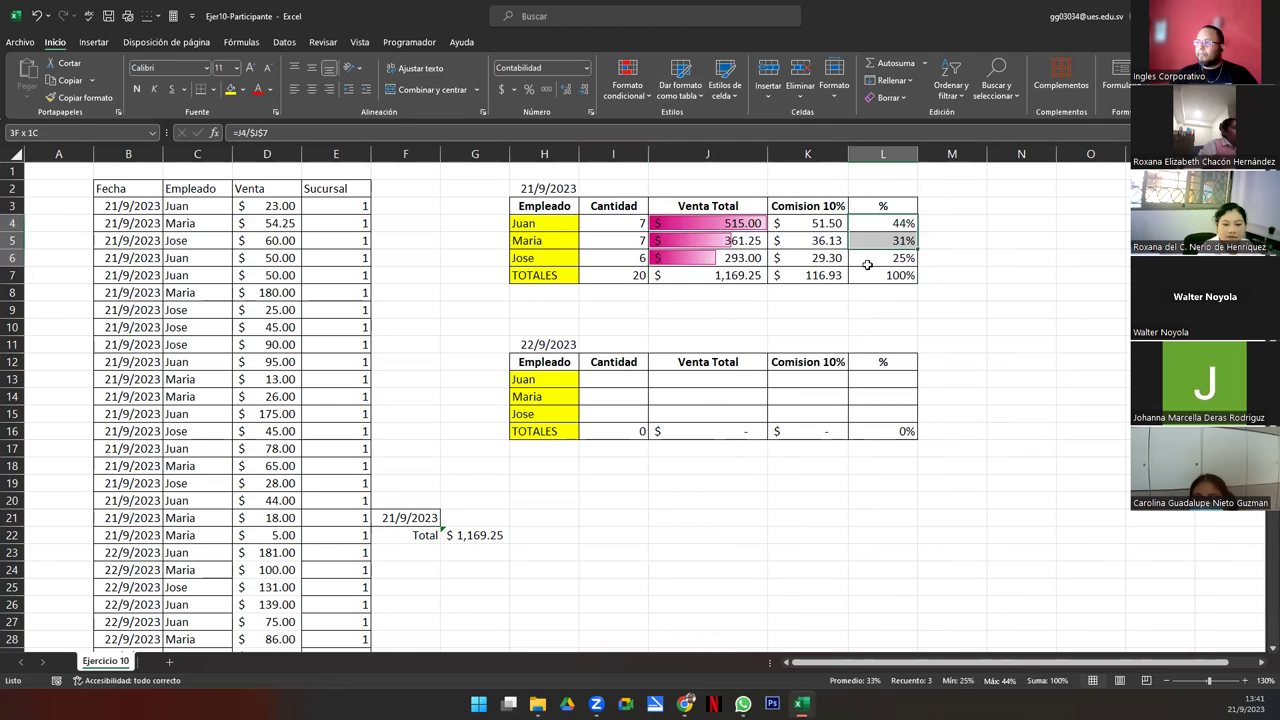
click(630, 88)
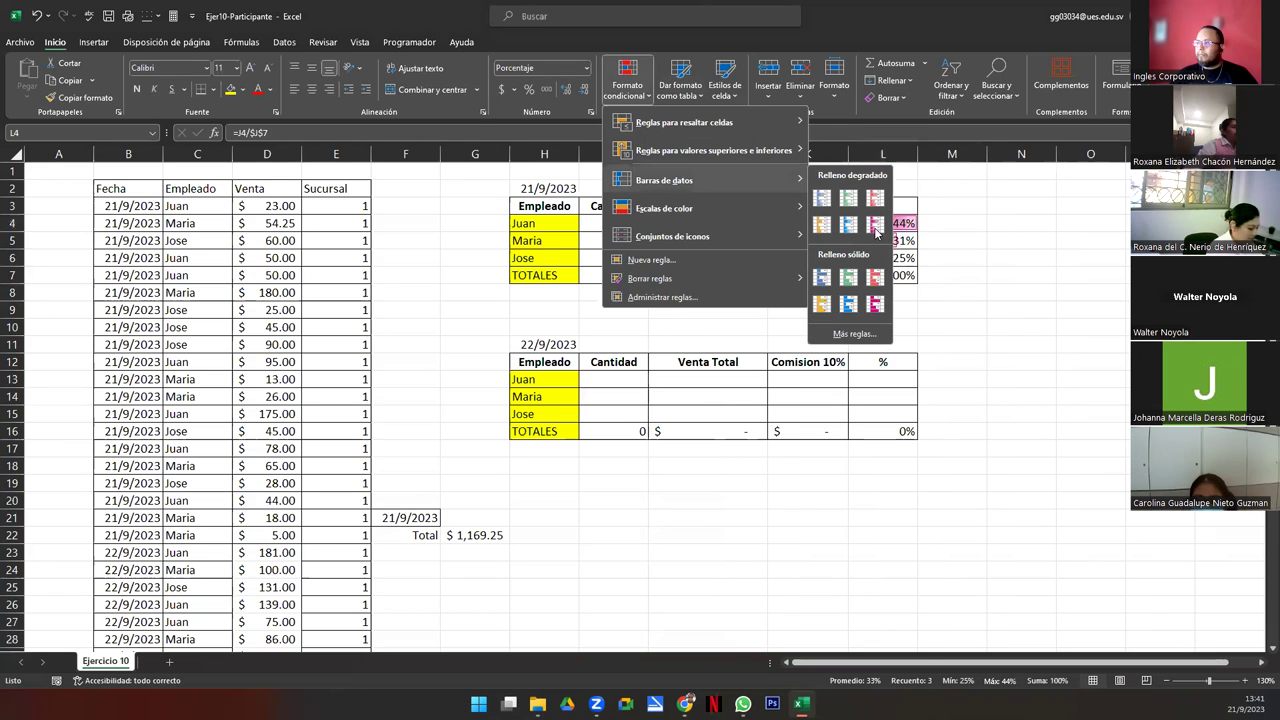
mouse_move(705, 236)
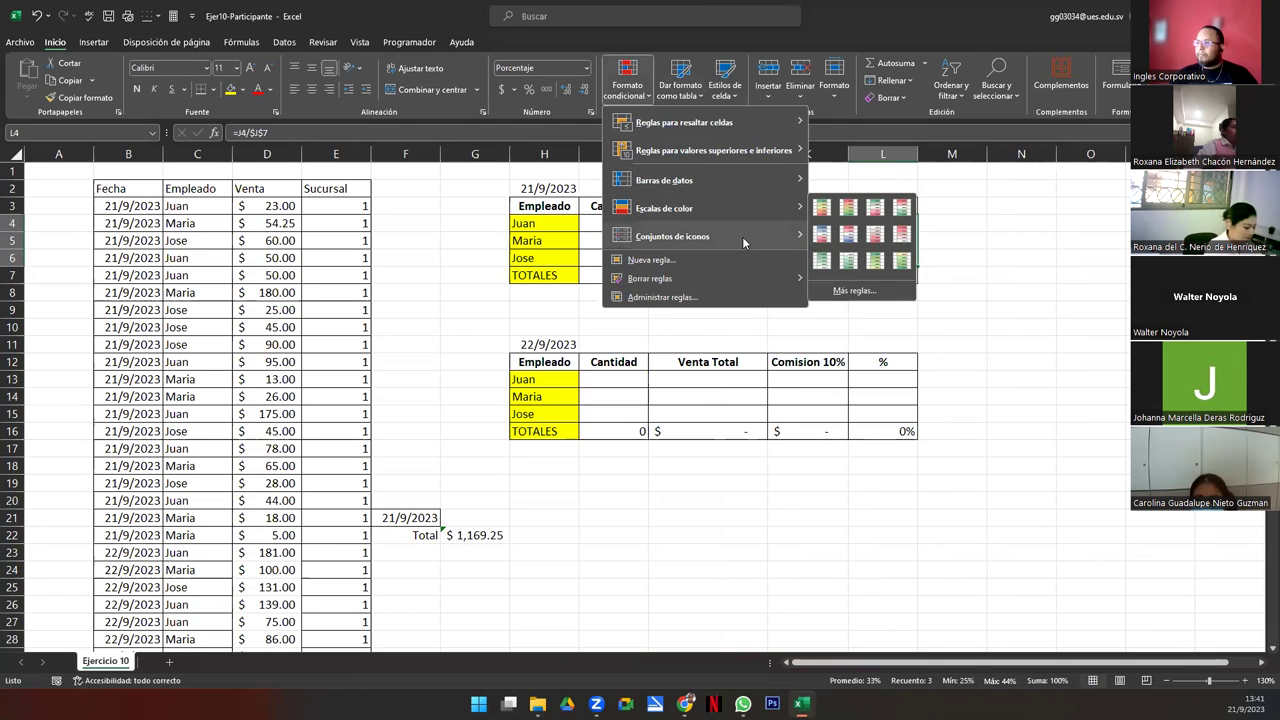
click(829, 258)
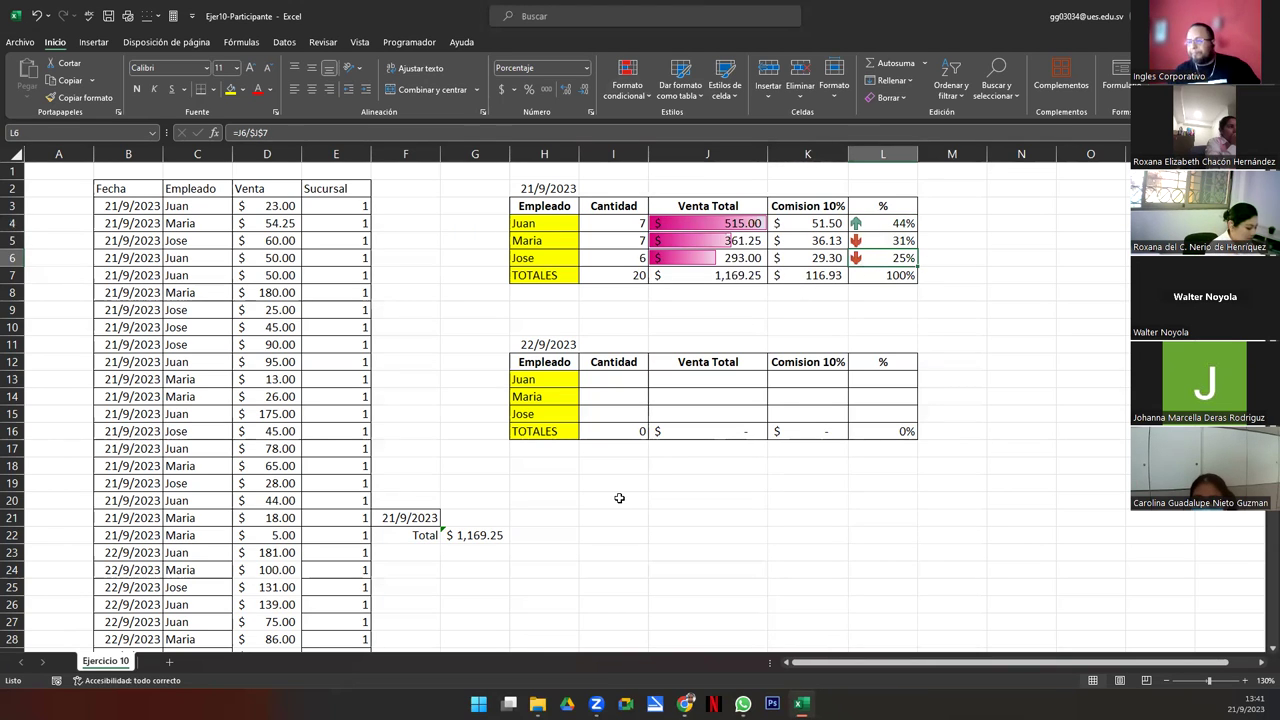
click(283, 550)
key(ctrl+shift+Down)
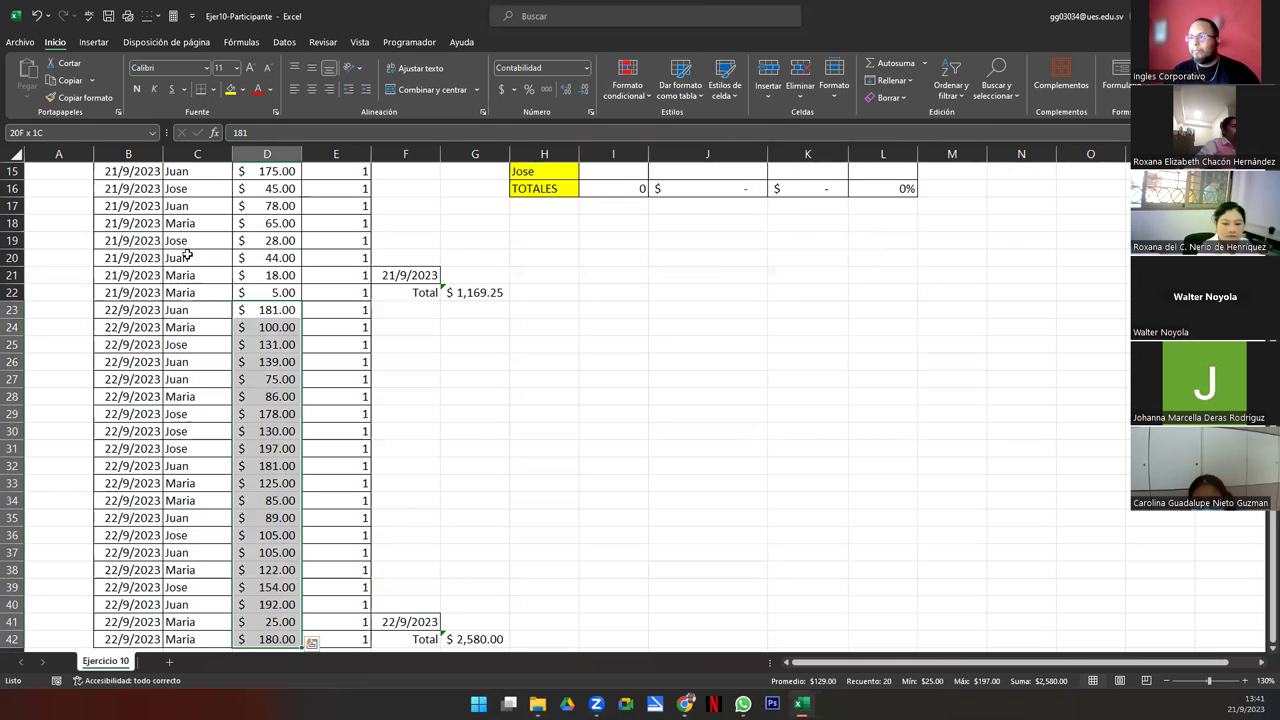
click(212, 89)
scroll(446, 282, up, 5)
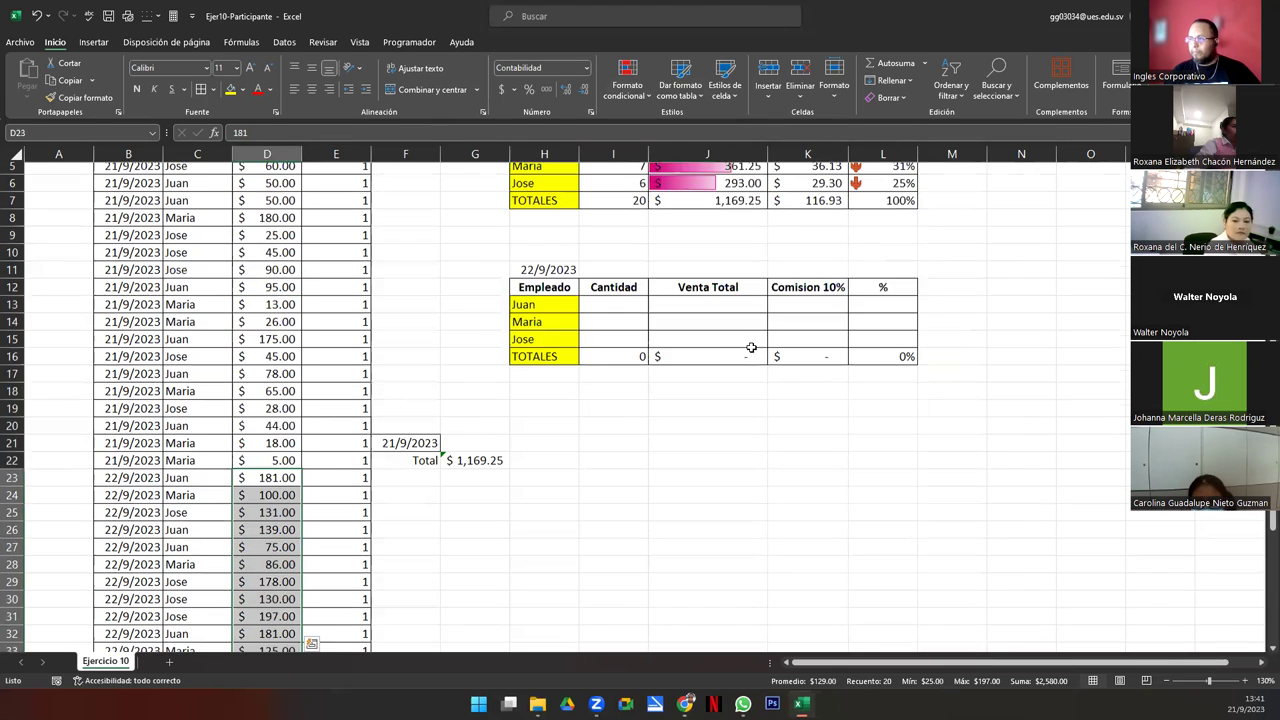
click(707, 275)
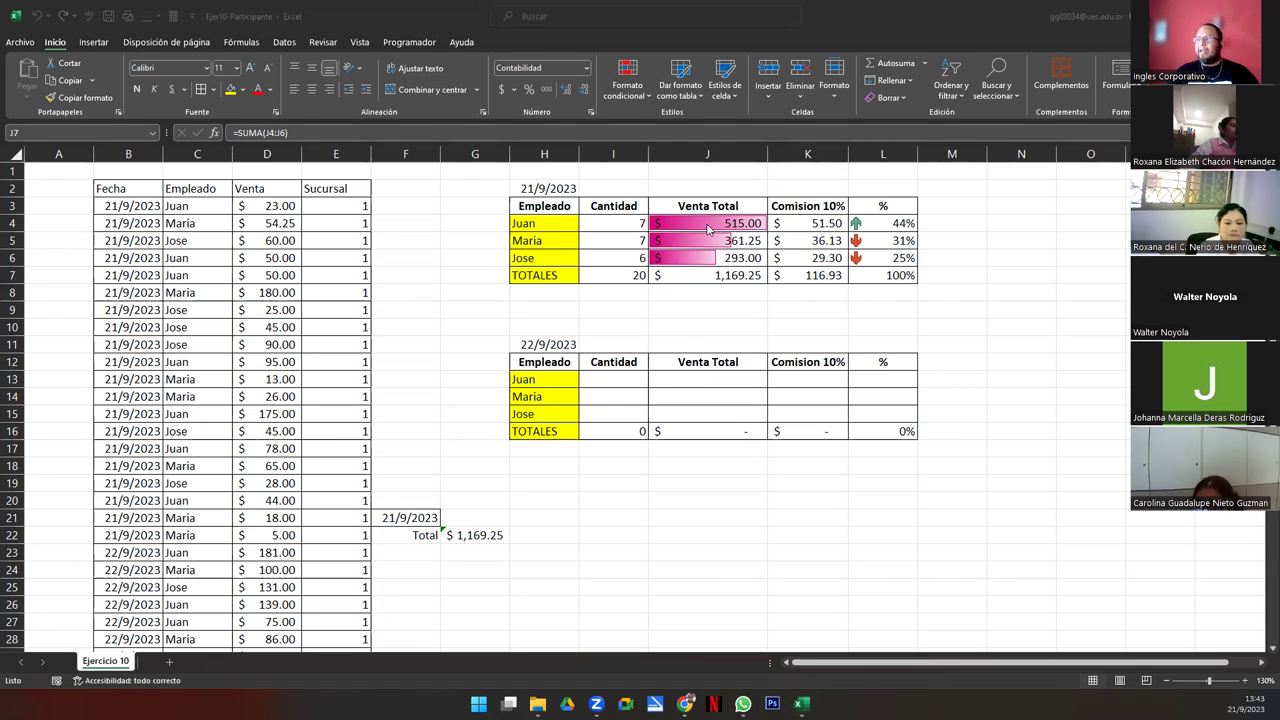
- Switch the J4:J6 sales data bars to a red gradient
drag(707, 224, 698, 255)
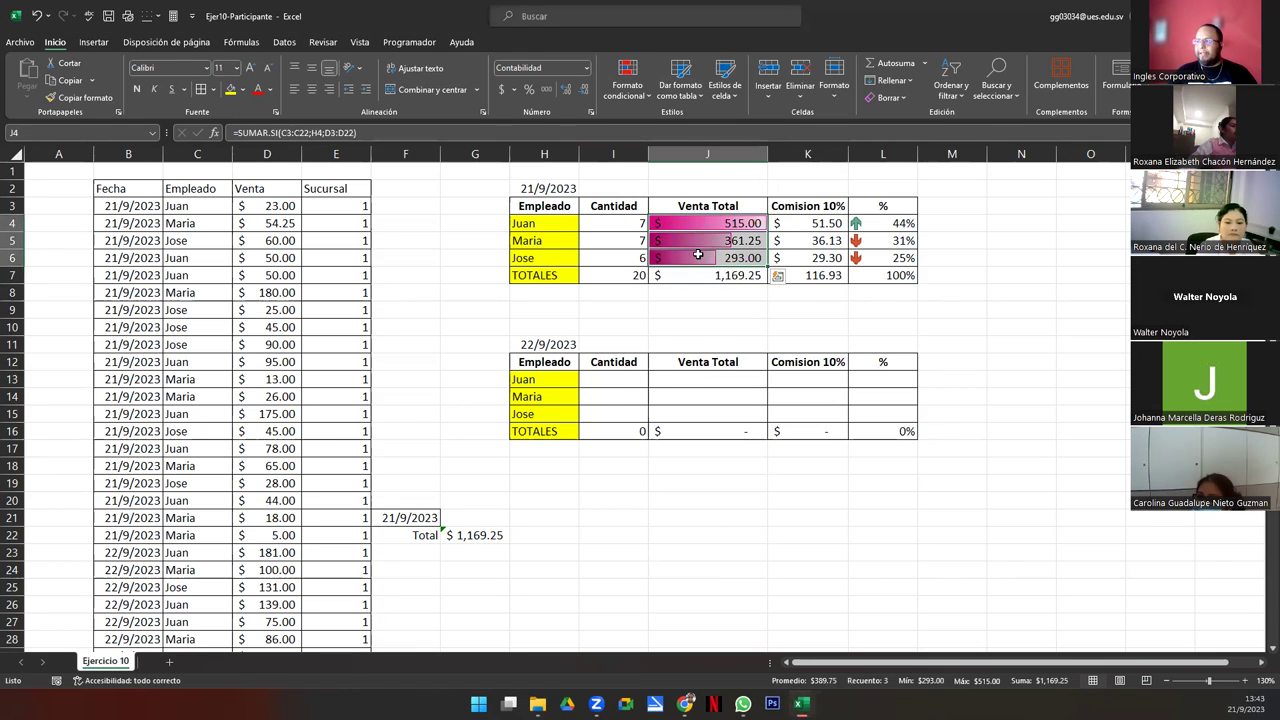
click(648, 101)
mouse_move(627, 82)
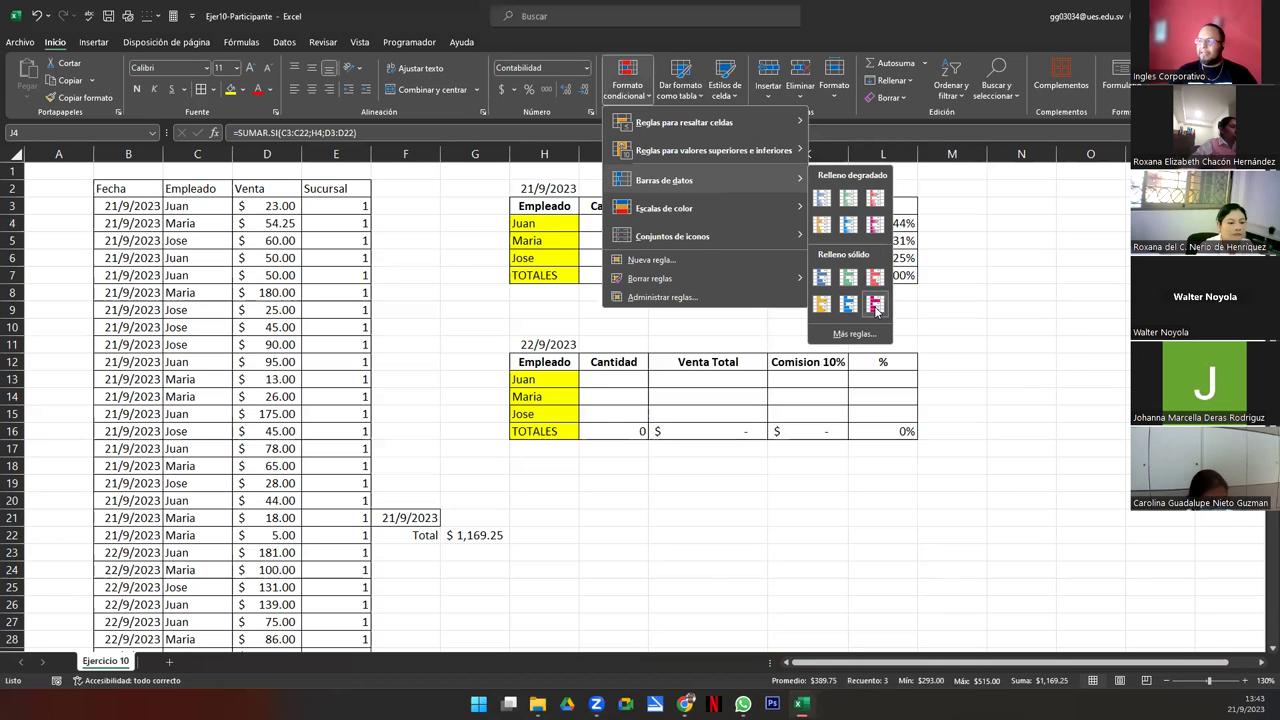
click(875, 198)
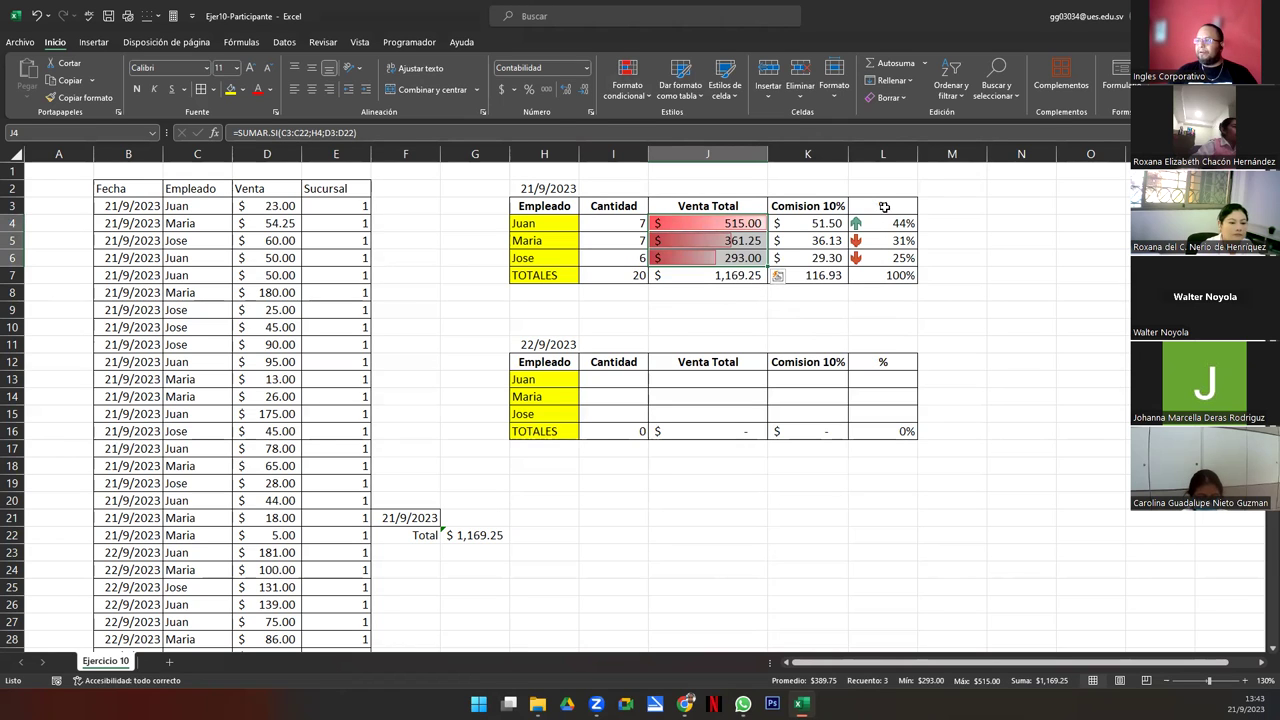
- Apply the coloured Direccional arrows icon set to the percentages L4:L6
click(884, 206)
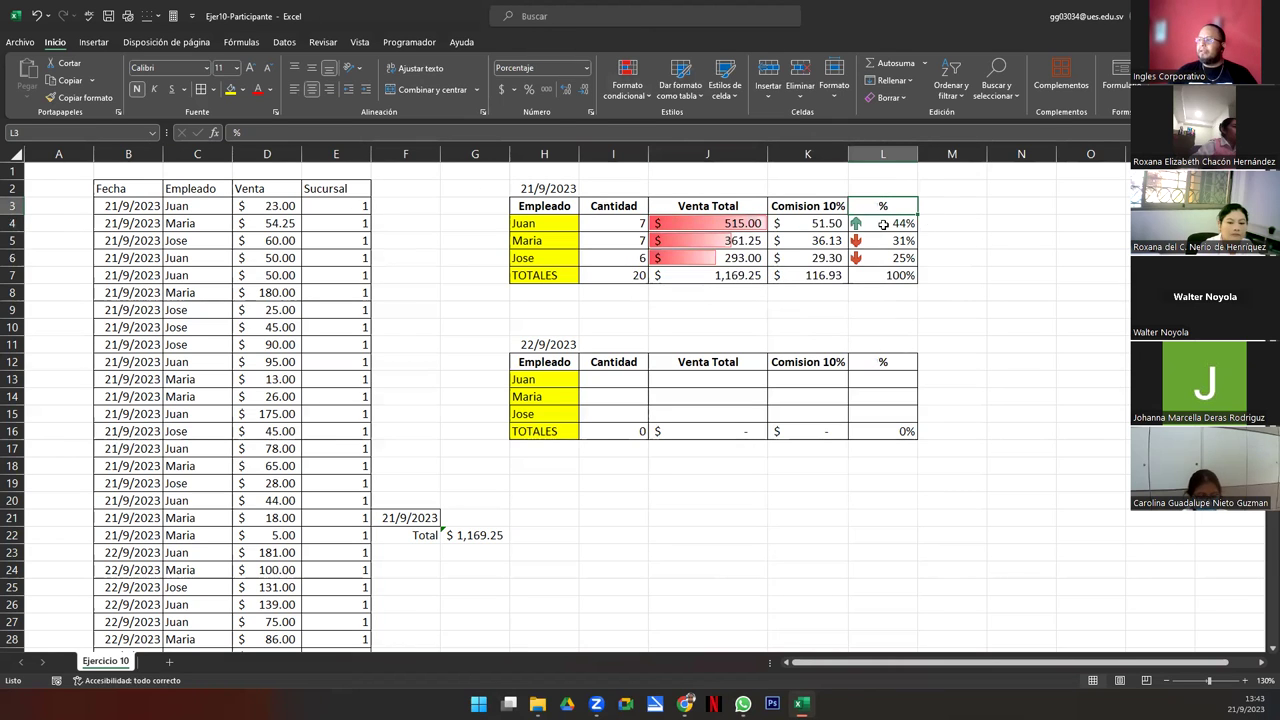
drag(883, 224, 883, 258)
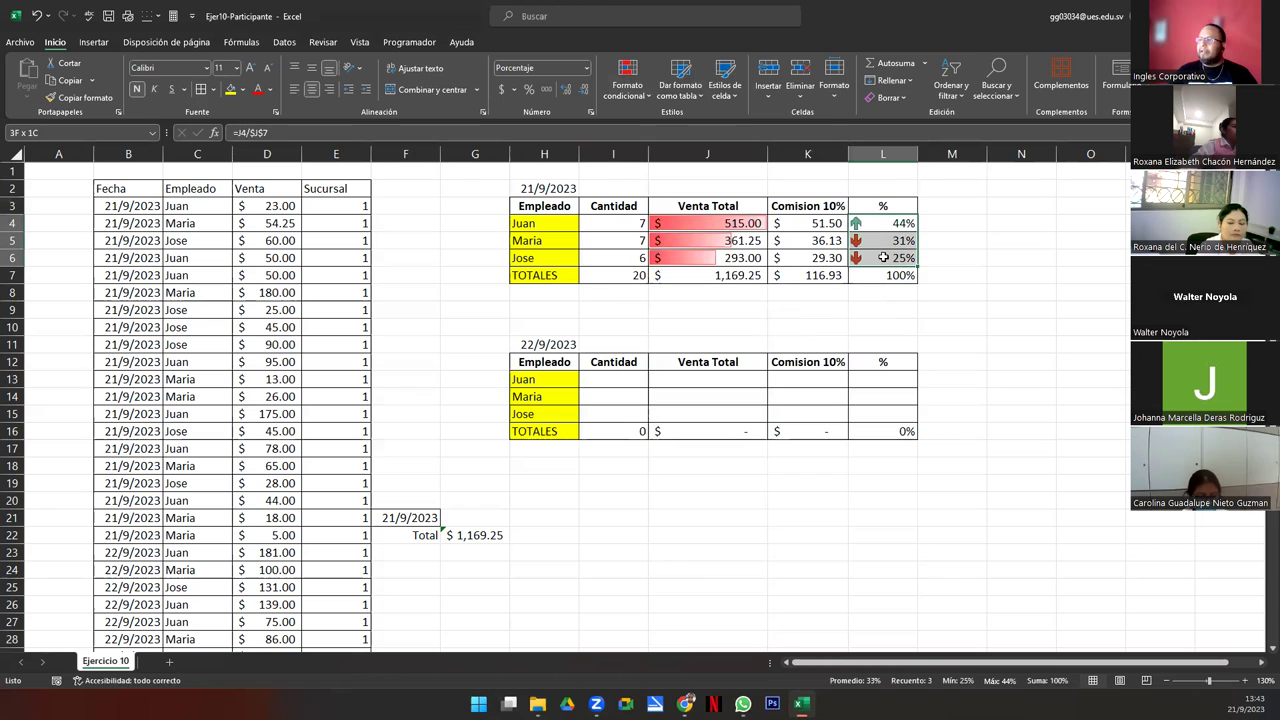
click(626, 97)
mouse_move(672, 236)
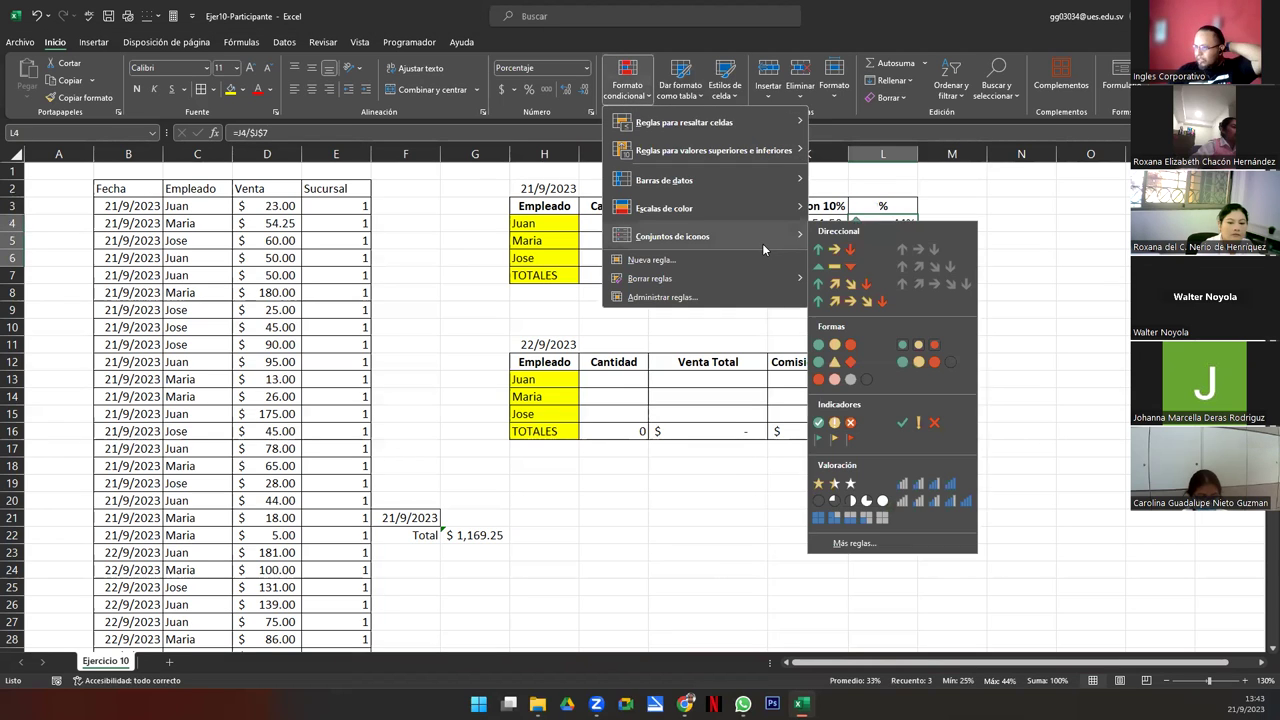
click(829, 255)
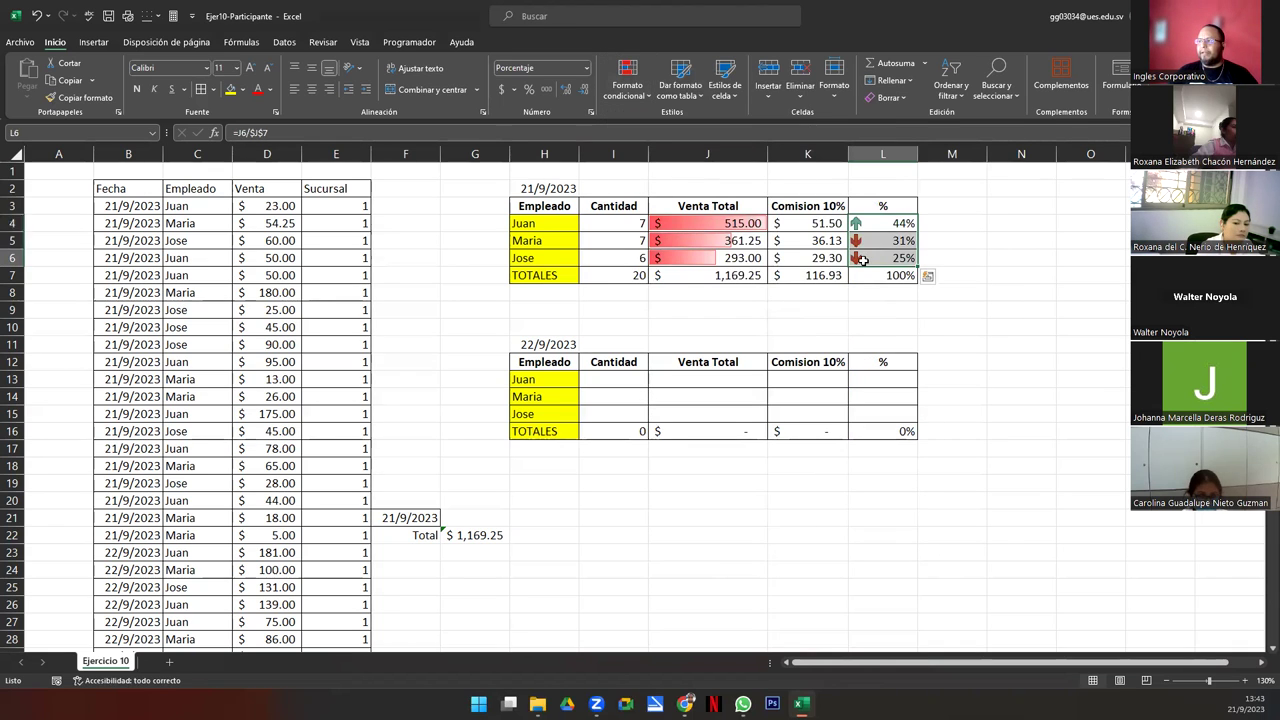
click(868, 258)
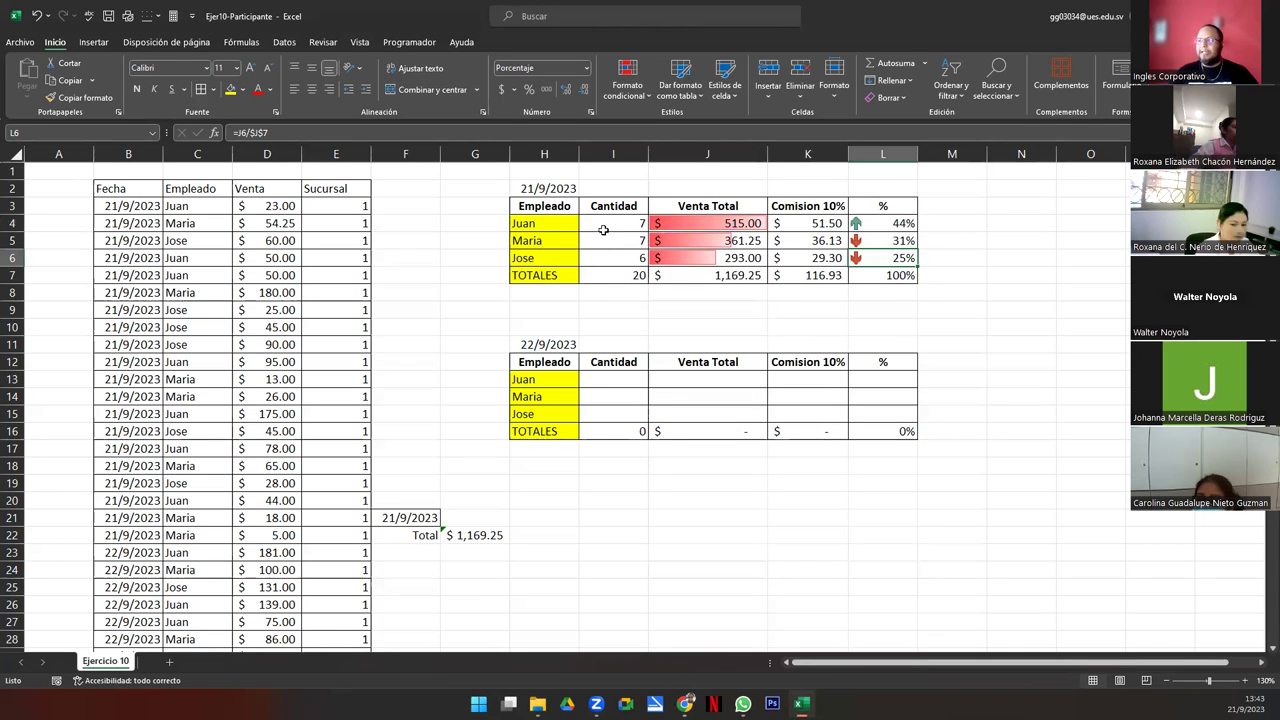
drag(201, 212, 215, 535)
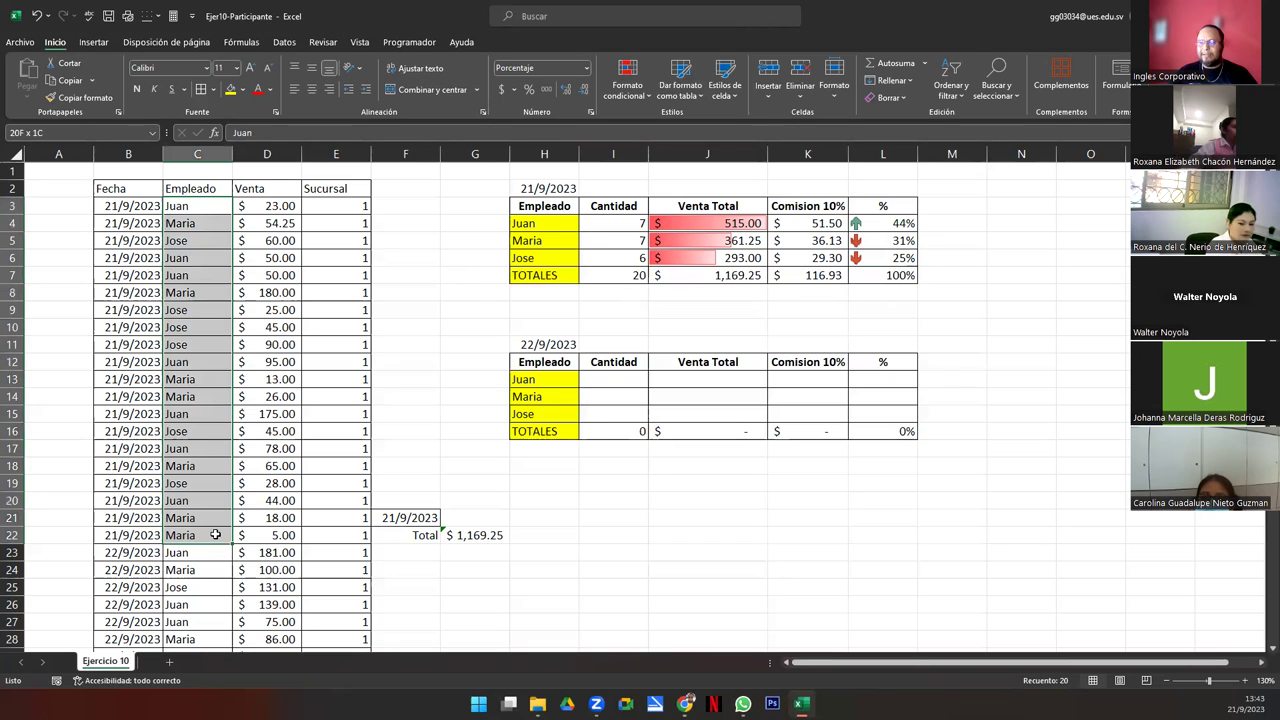
drag(215, 535, 218, 533)
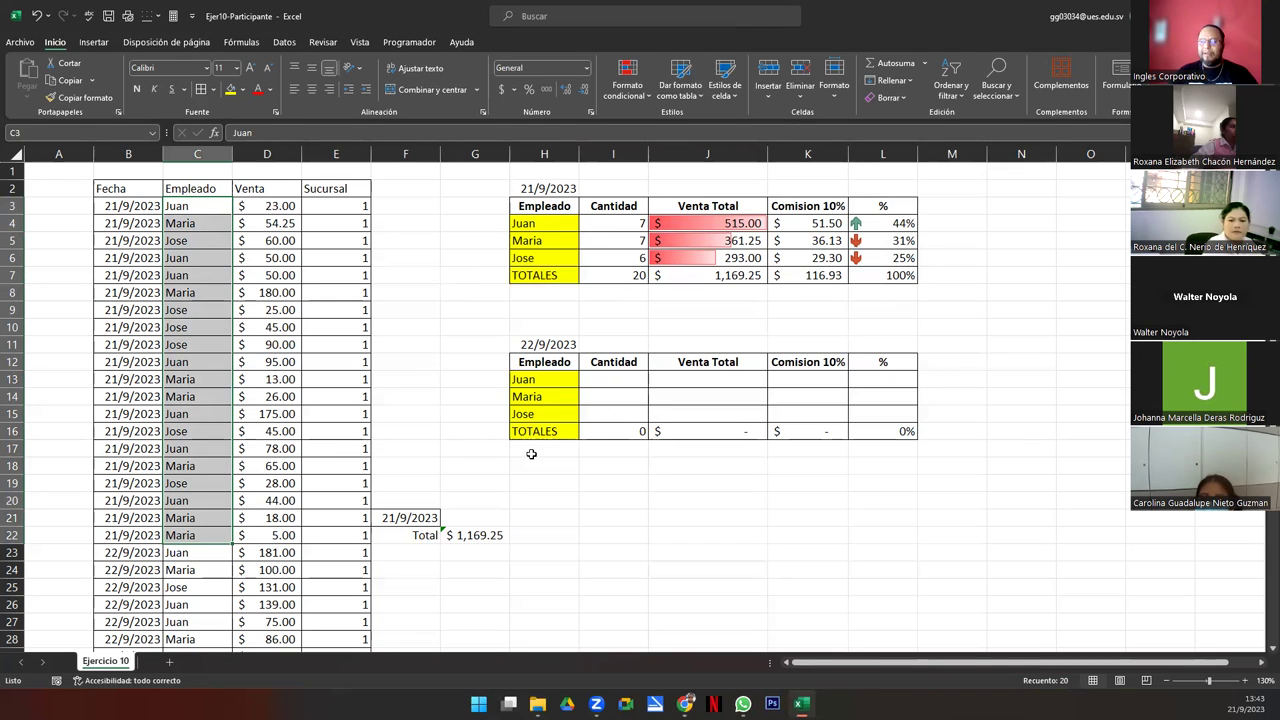
drag(613, 376, 906, 418)
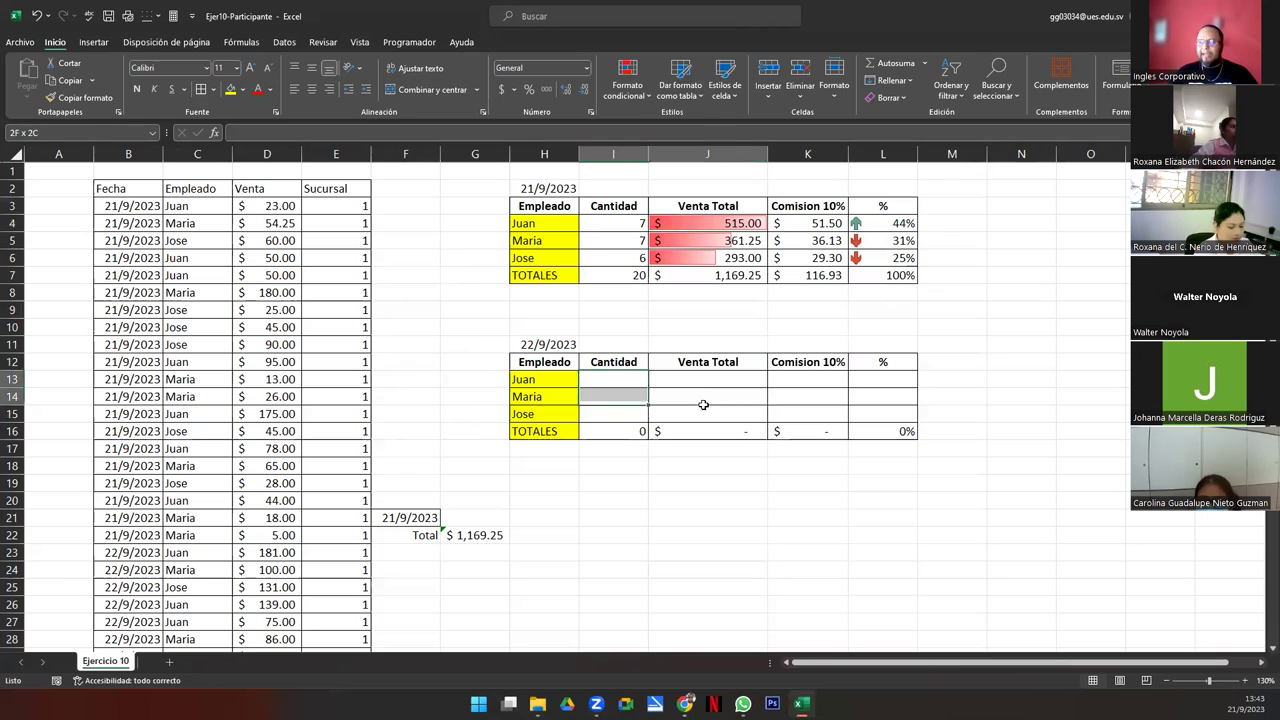
click(145, 556)
scroll(240, 558, down, 5)
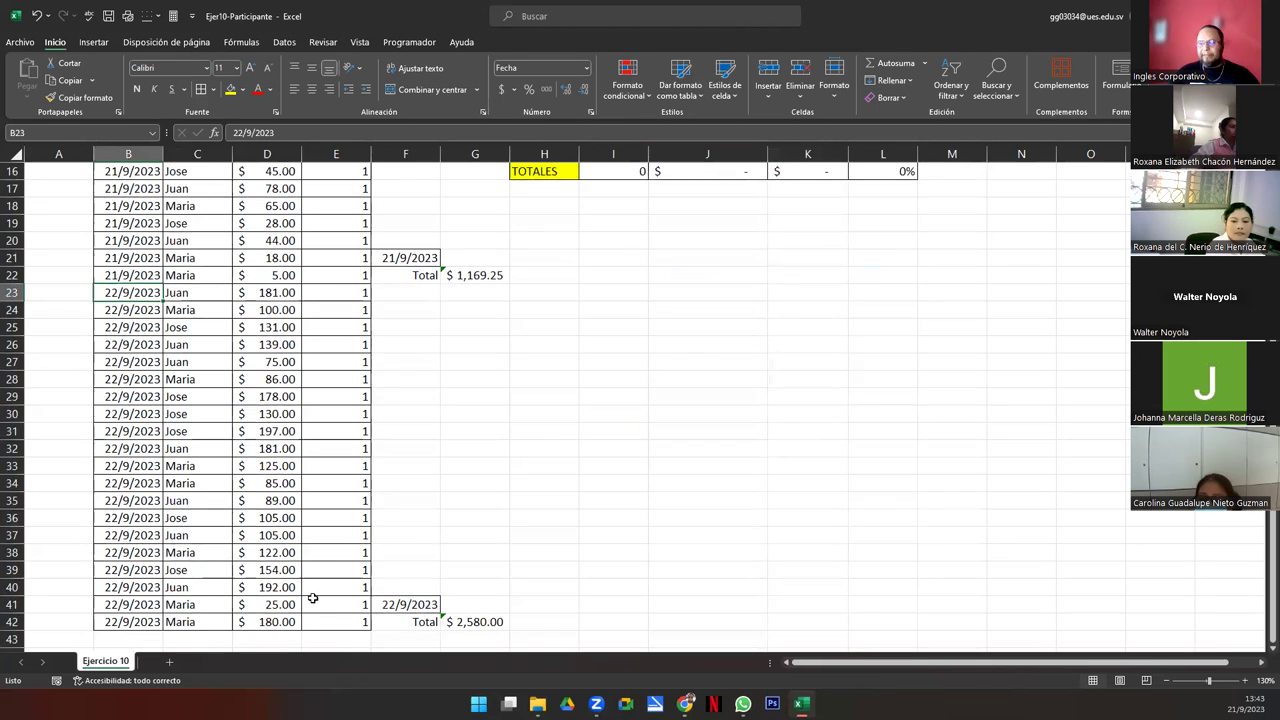
shift+click(330, 620)
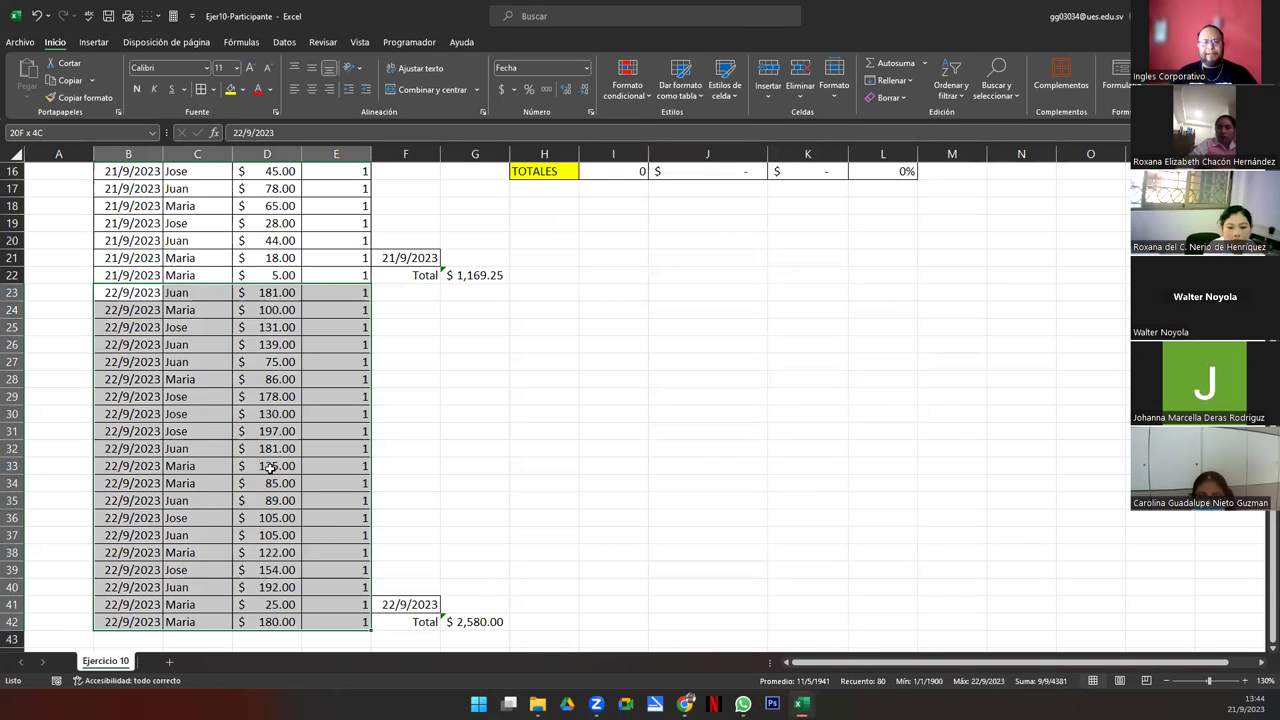
- Enter =CONTAR.SI(C23:C42;H13) in I13 to count Juan's 22/9/2023 sales
scroll(270, 467, up, 5)
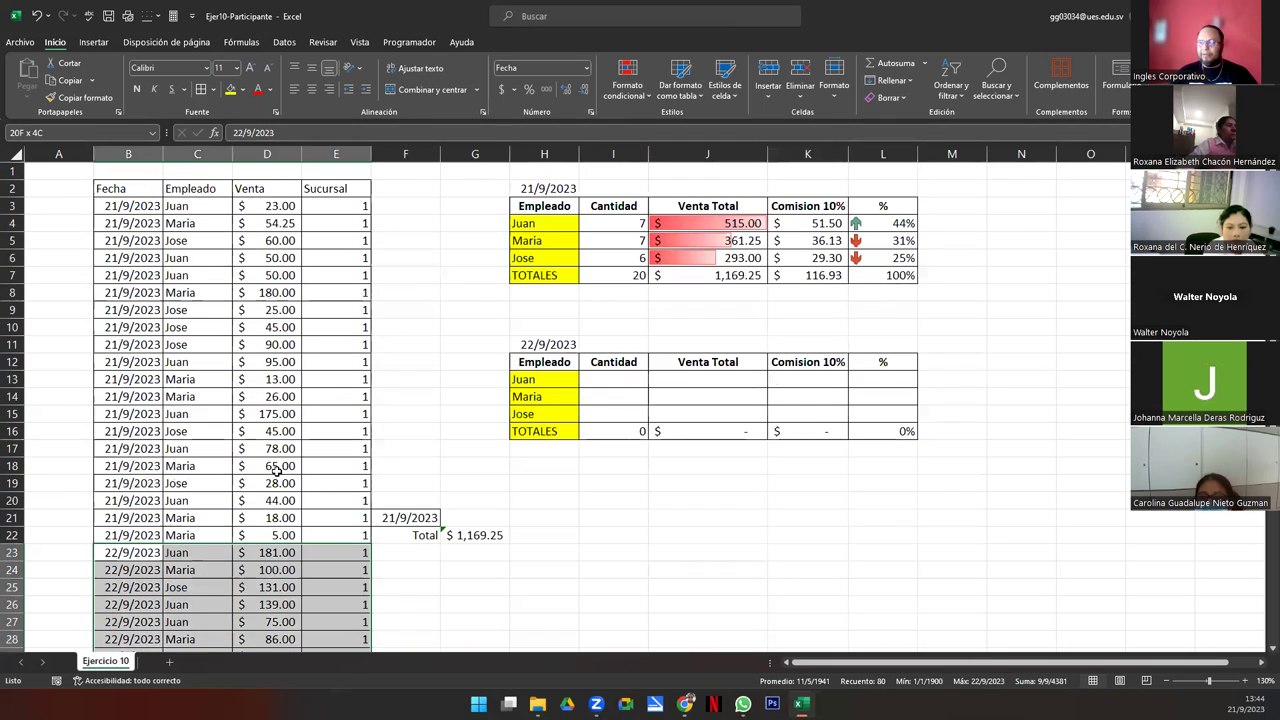
click(613, 378)
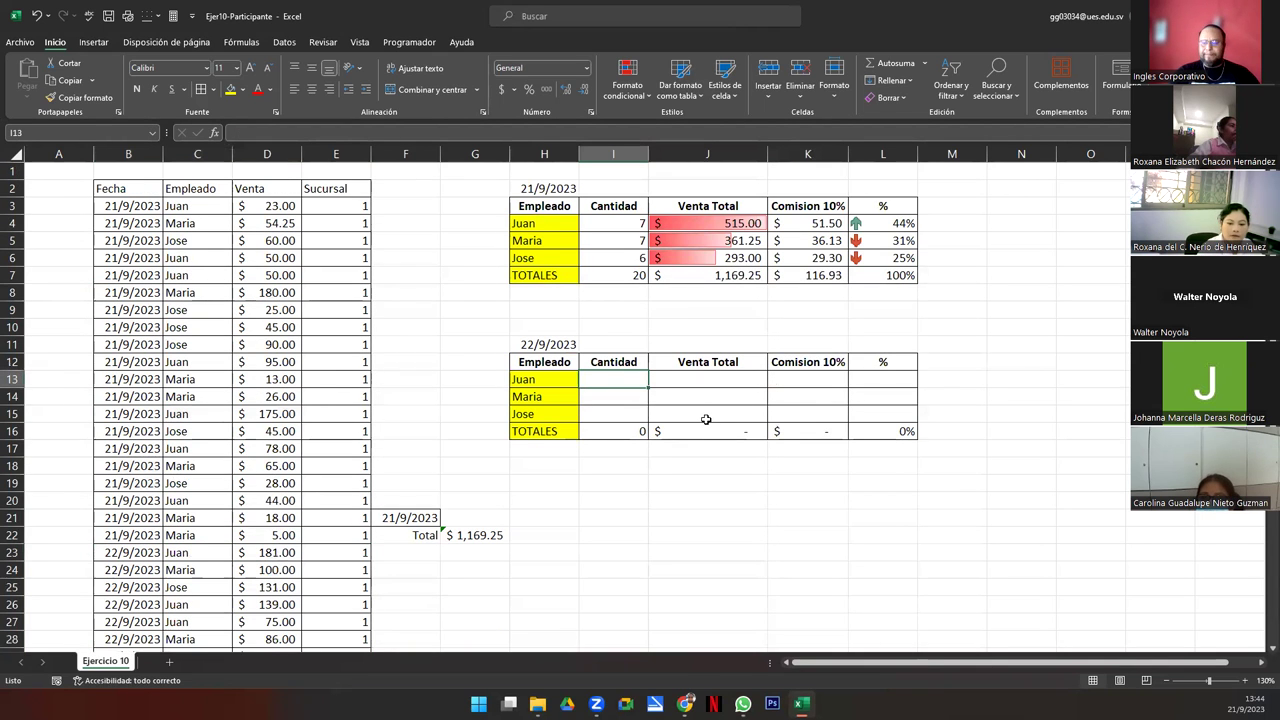
text(=contar)
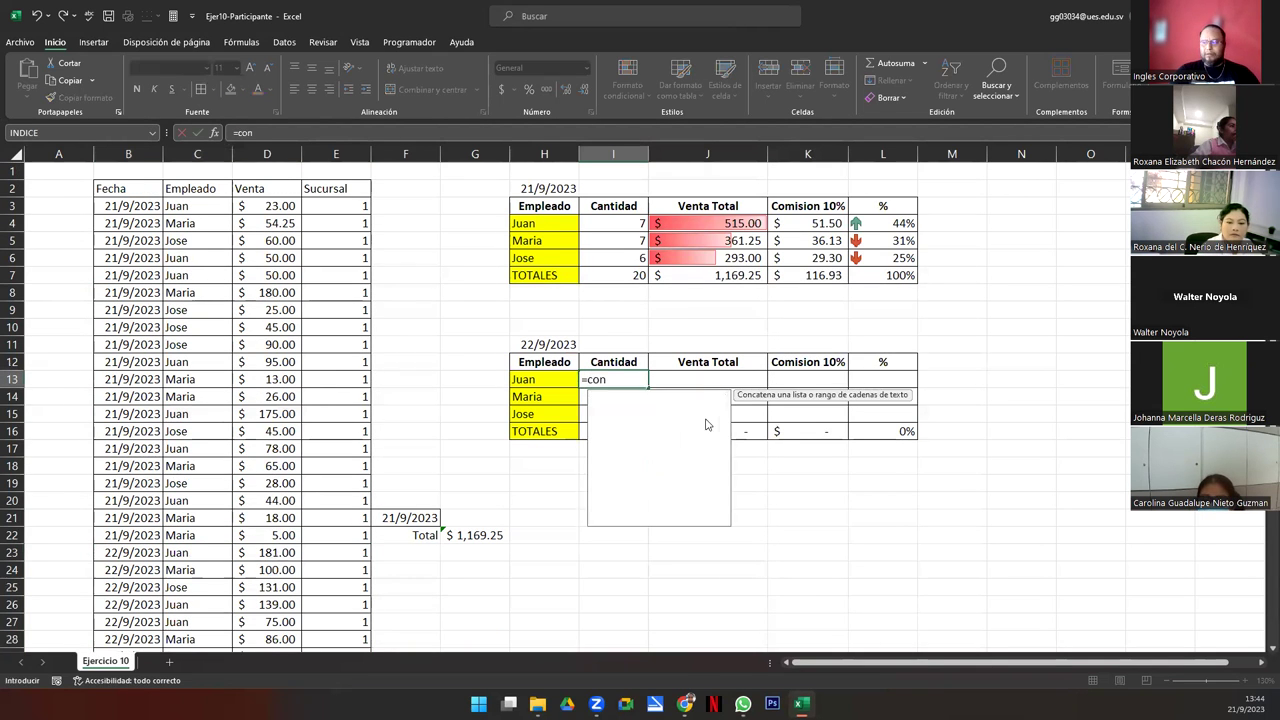
key(Down)
key(Down)
key(Tab)
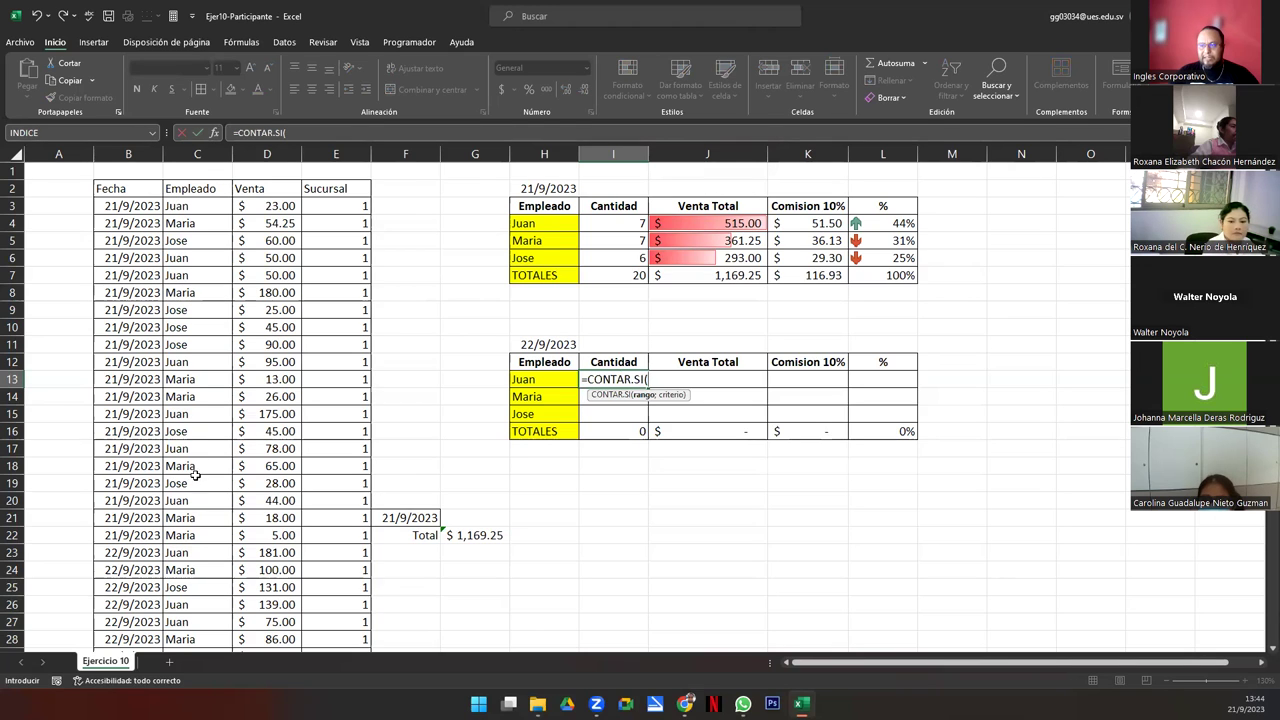
mouse_move(185, 552)
mouse_down()
mouse_move(183, 680)
mouse_move(192, 621)
mouse_up()
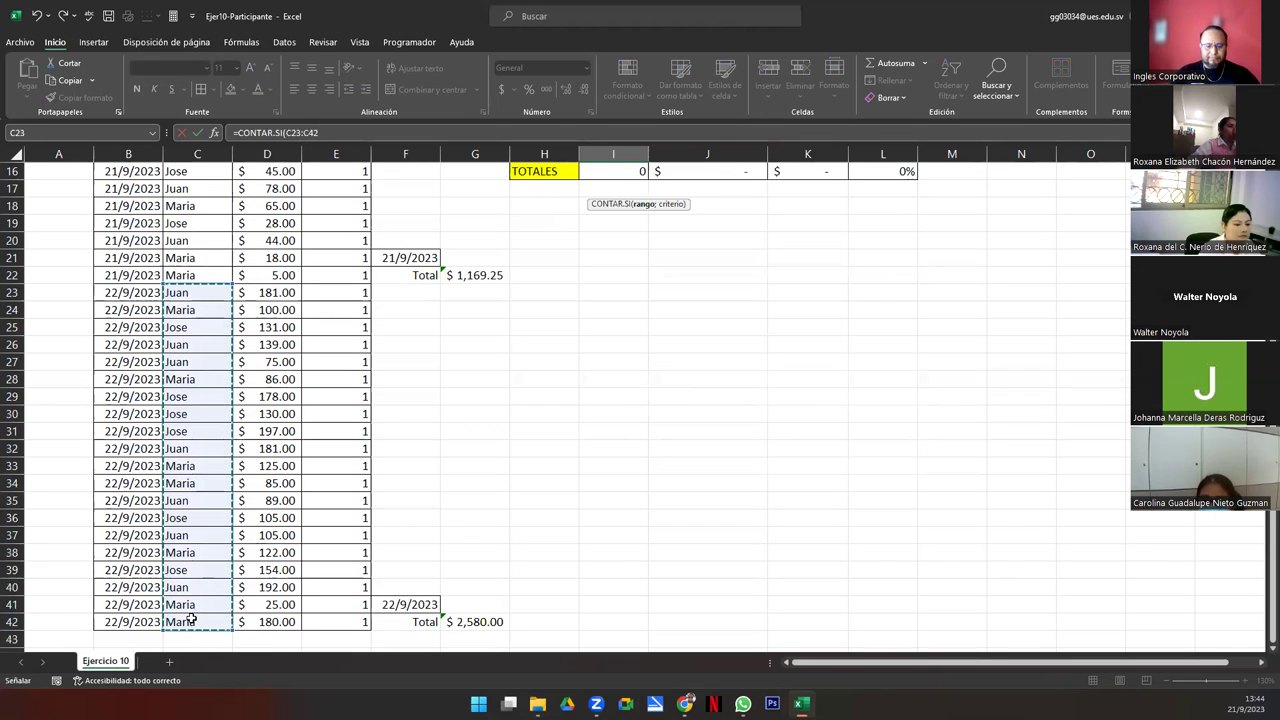
text(;)
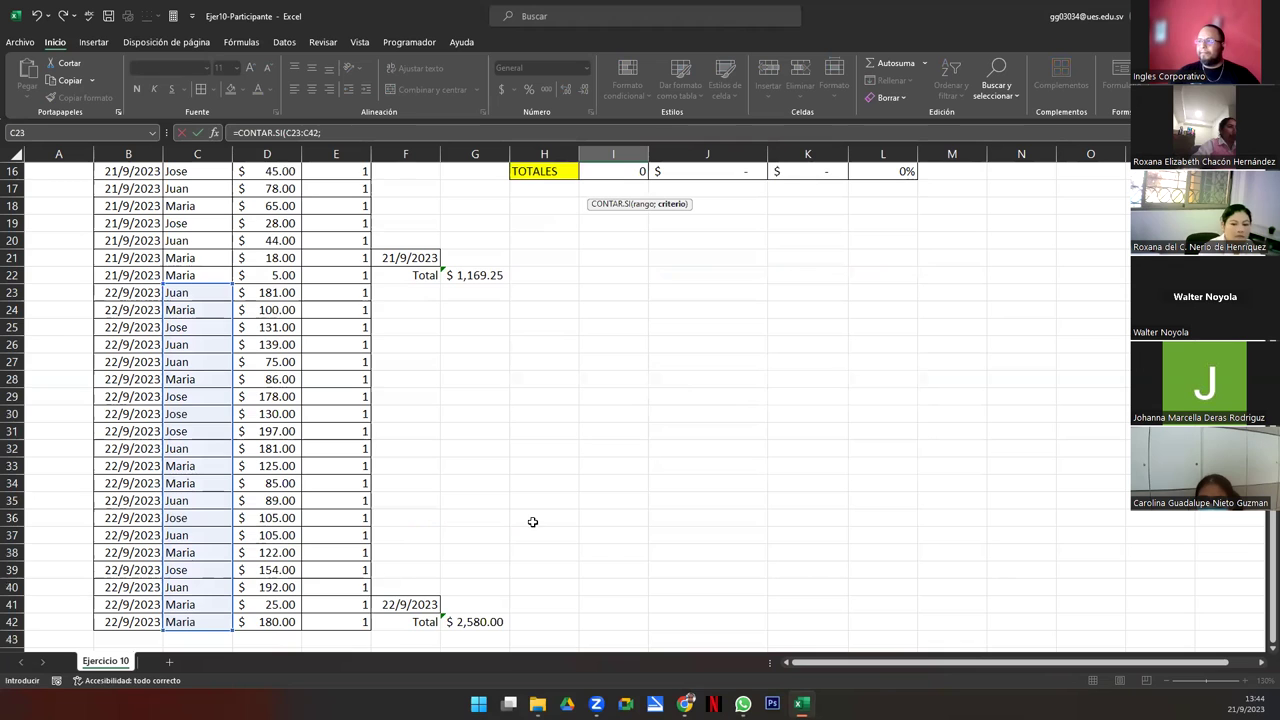
scroll(568, 286, up, 5)
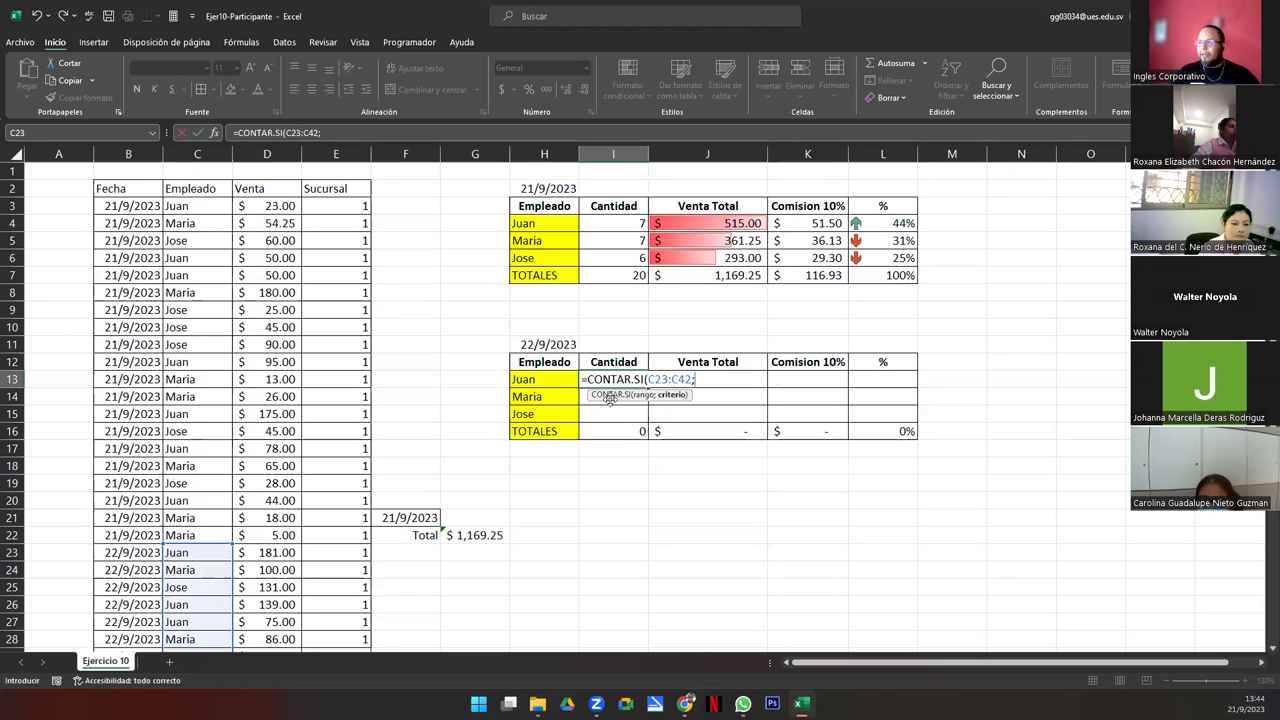
click(540, 379)
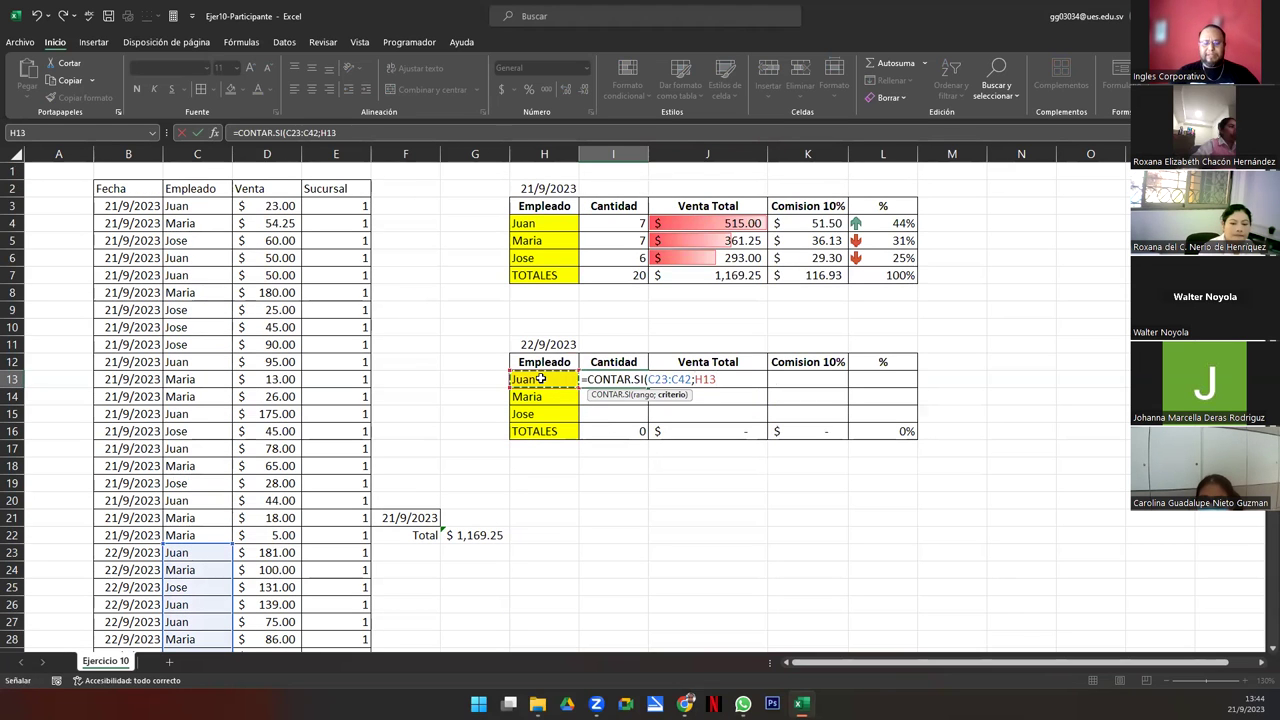
text())
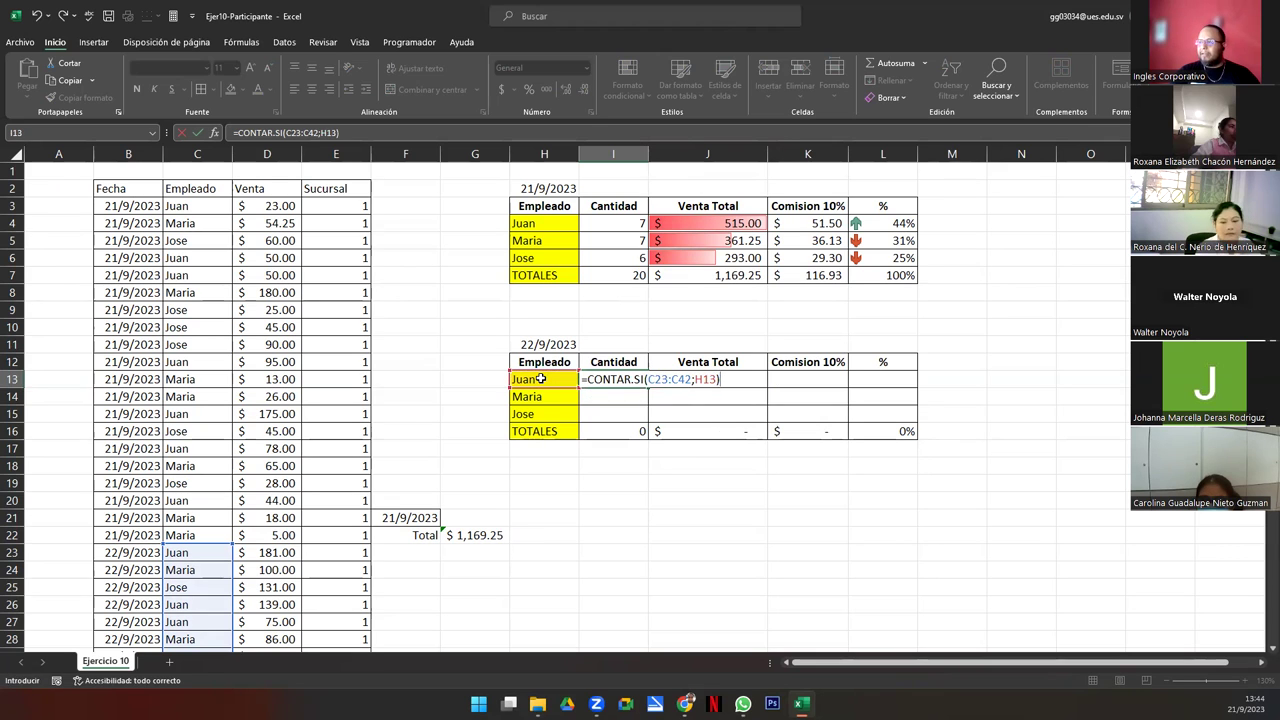
key(ctrl+Return)
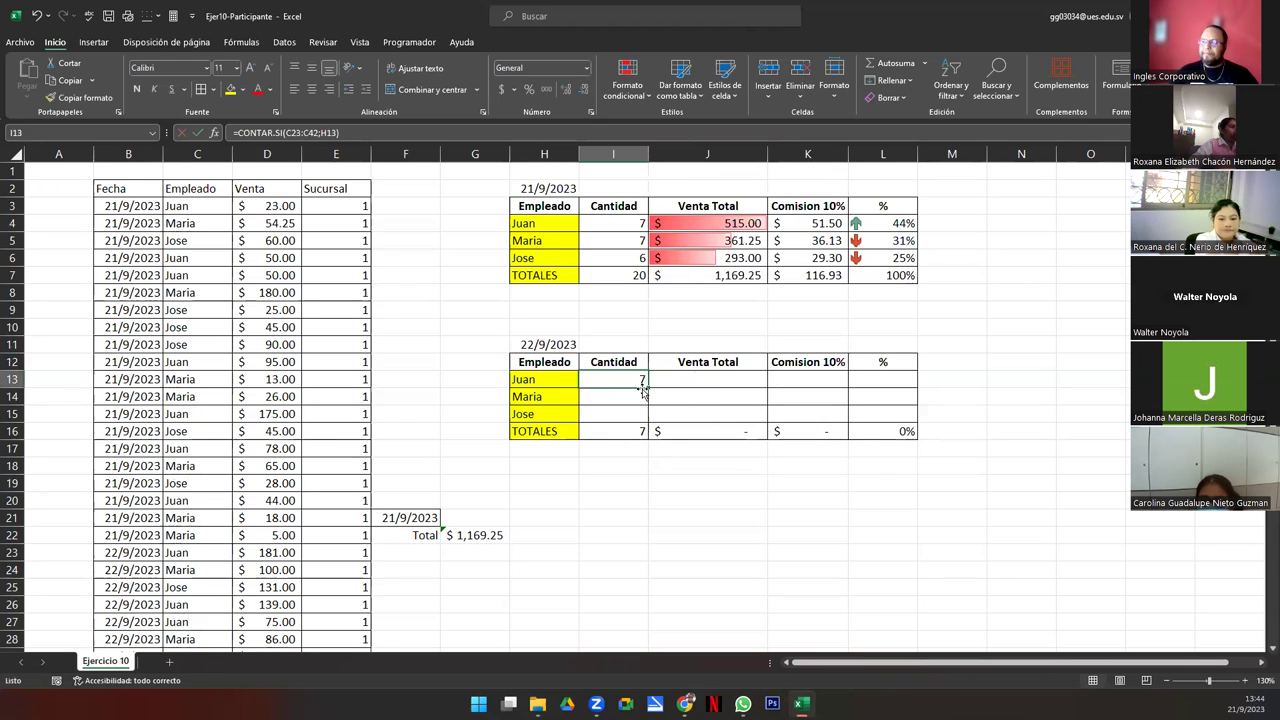
- Make the name range absolute as $C$23:$C$42 and copy the formula down to I14:I15
double_click(637, 379)
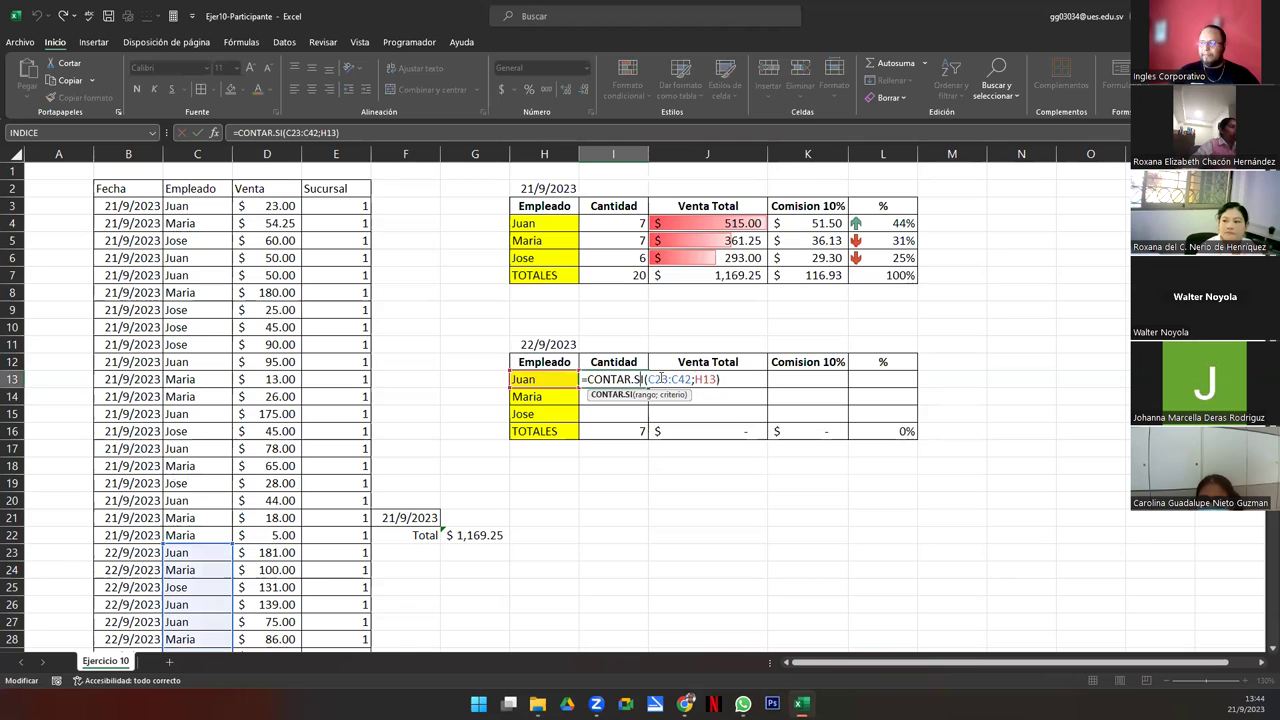
key(F4)
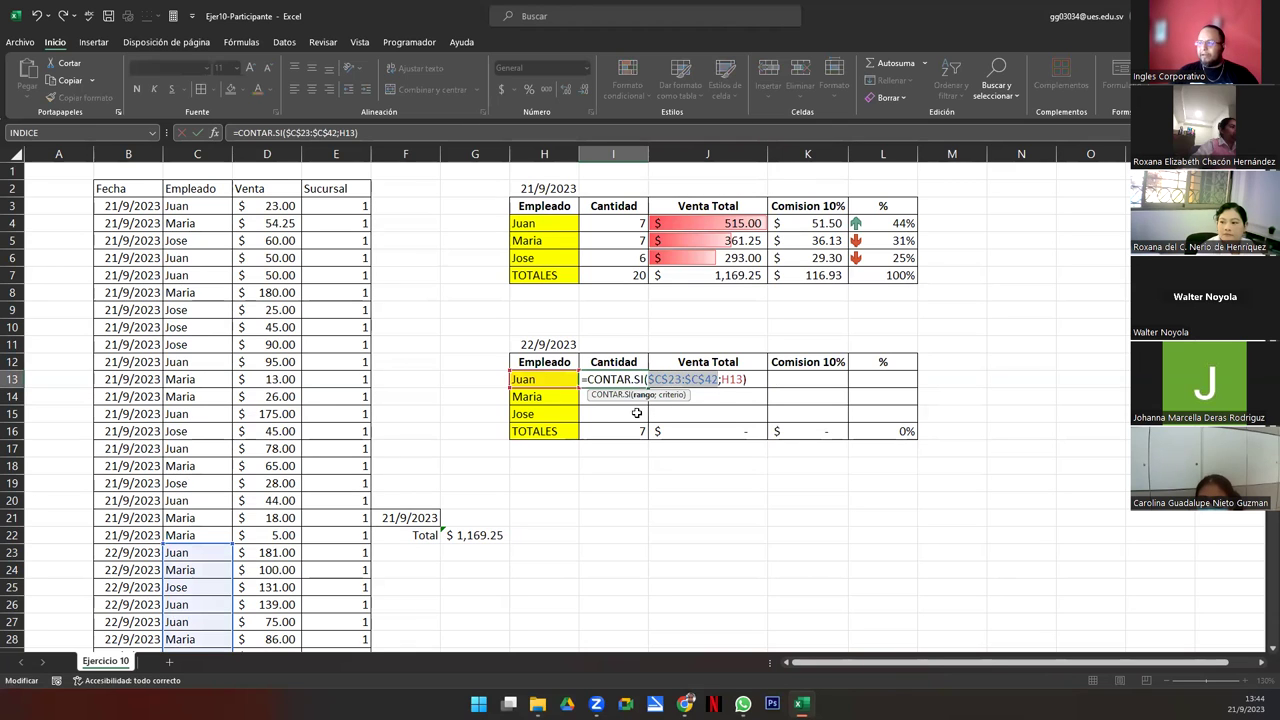
key(Return)
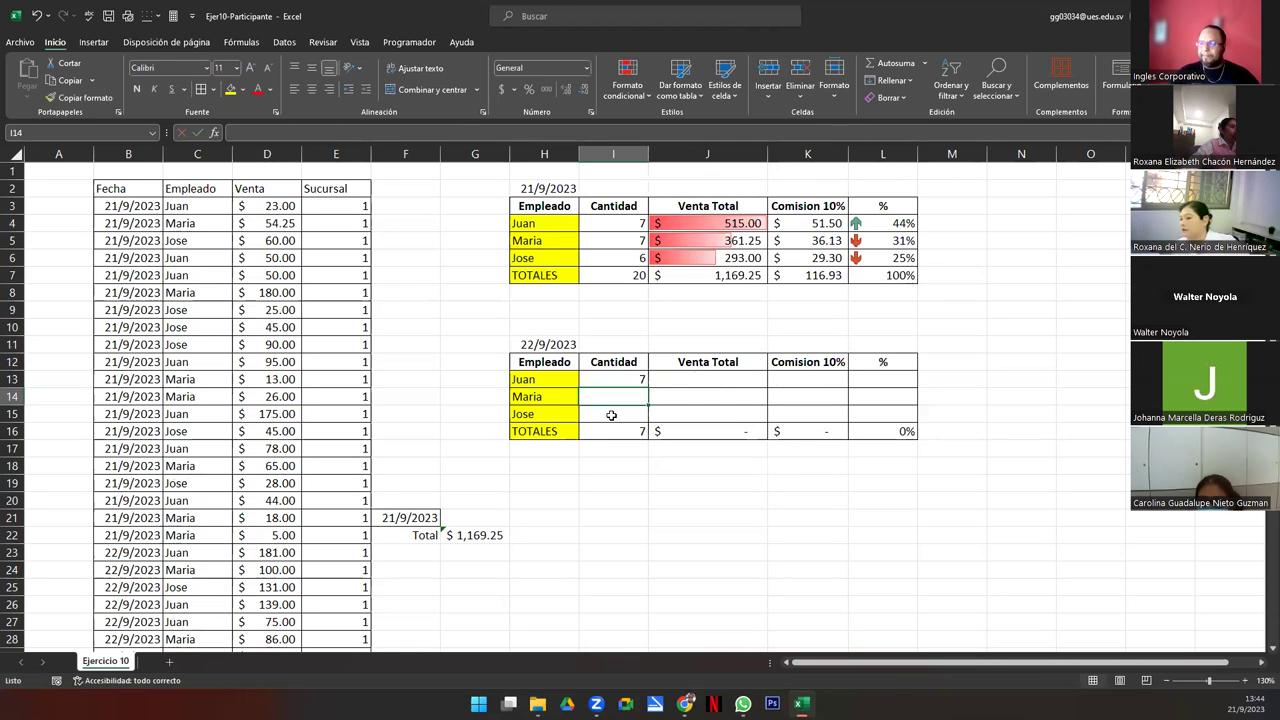
click(628, 380)
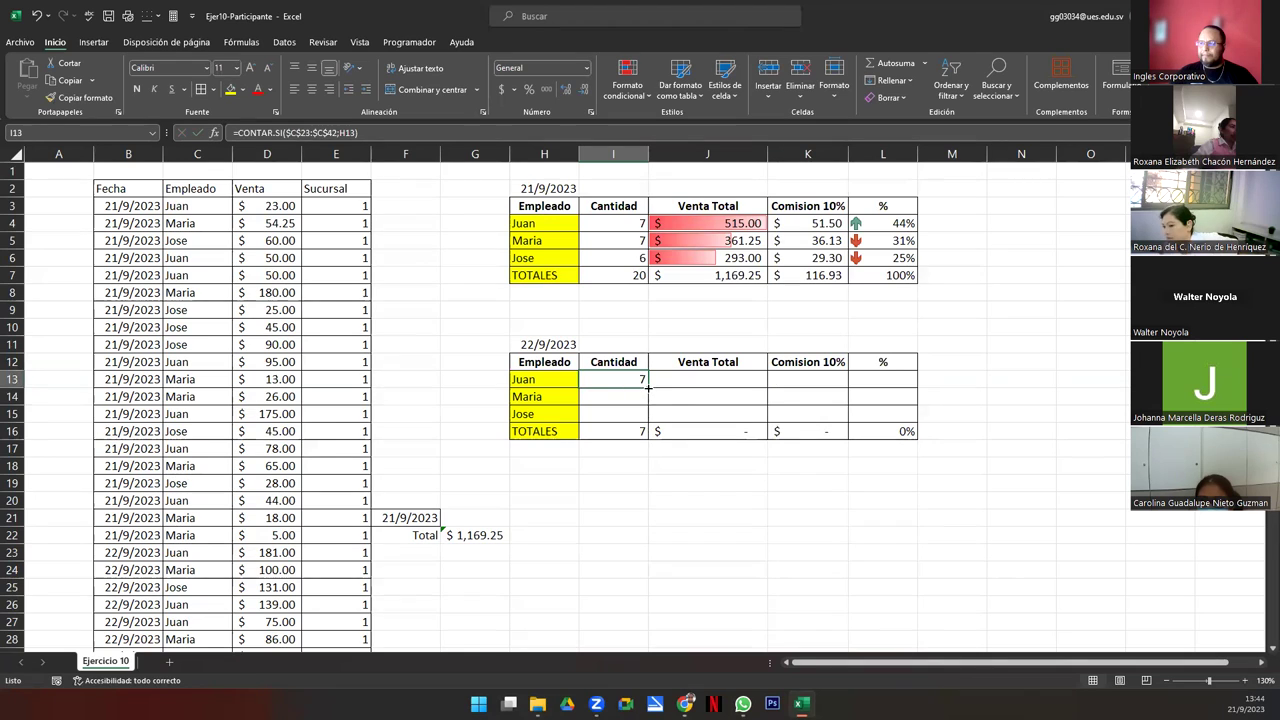
drag(648, 388, 646, 416)
- Finish filling the CONTAR.SI counts to I15, giving Maria 7, Jose 6 and a total of 20
click(597, 434)
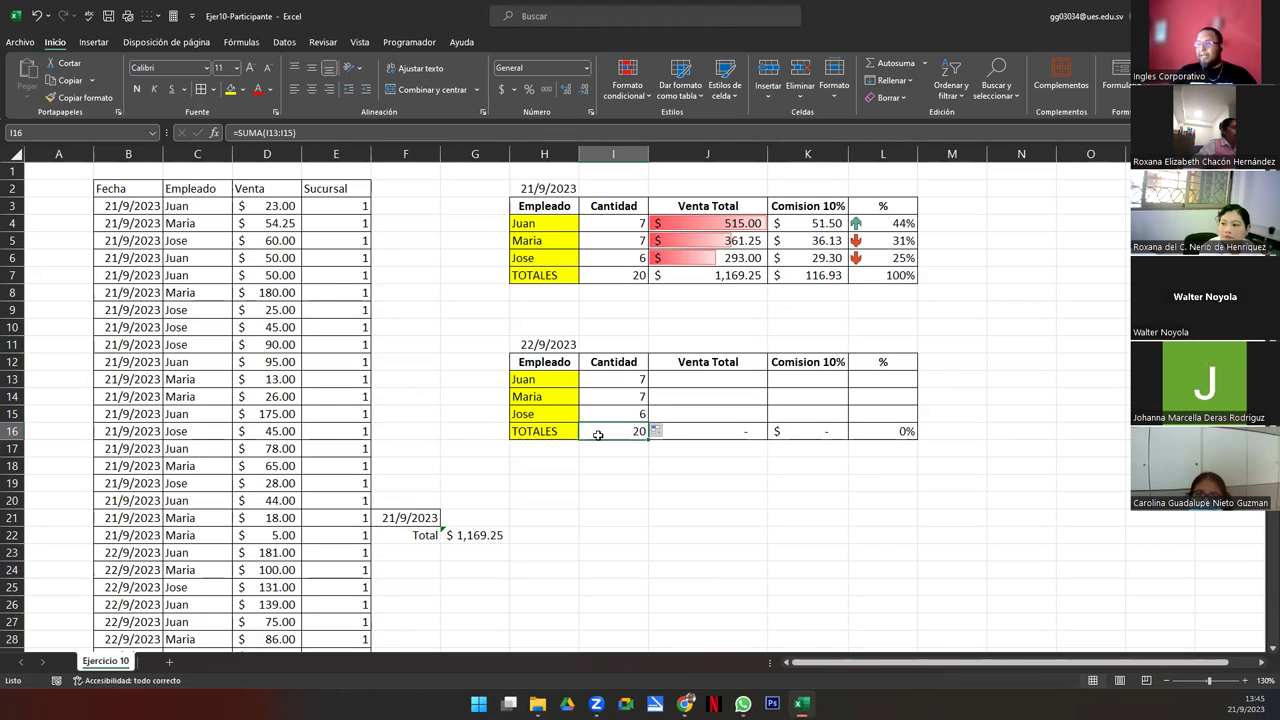
- Start =SUMAR.SI in J13 with the absolute criteria range $C$23:$C$42 and criterion H13
double_click(674, 380)
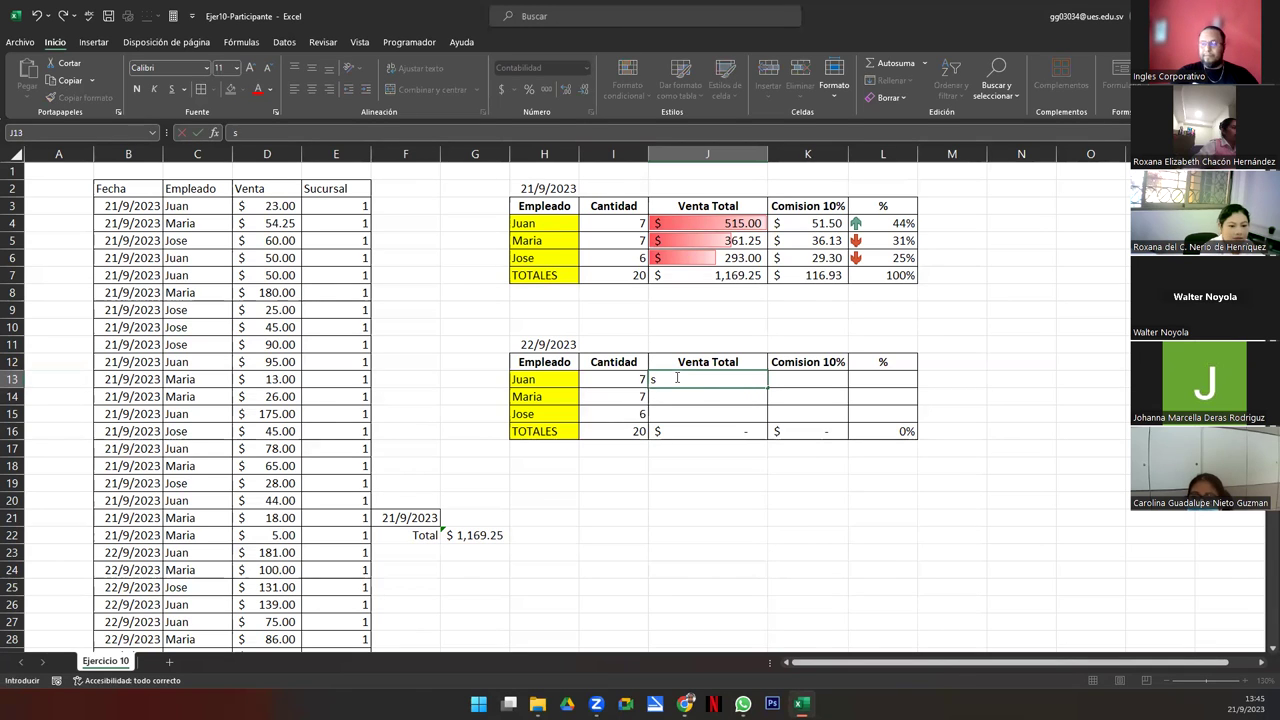
text(?)
text(=)
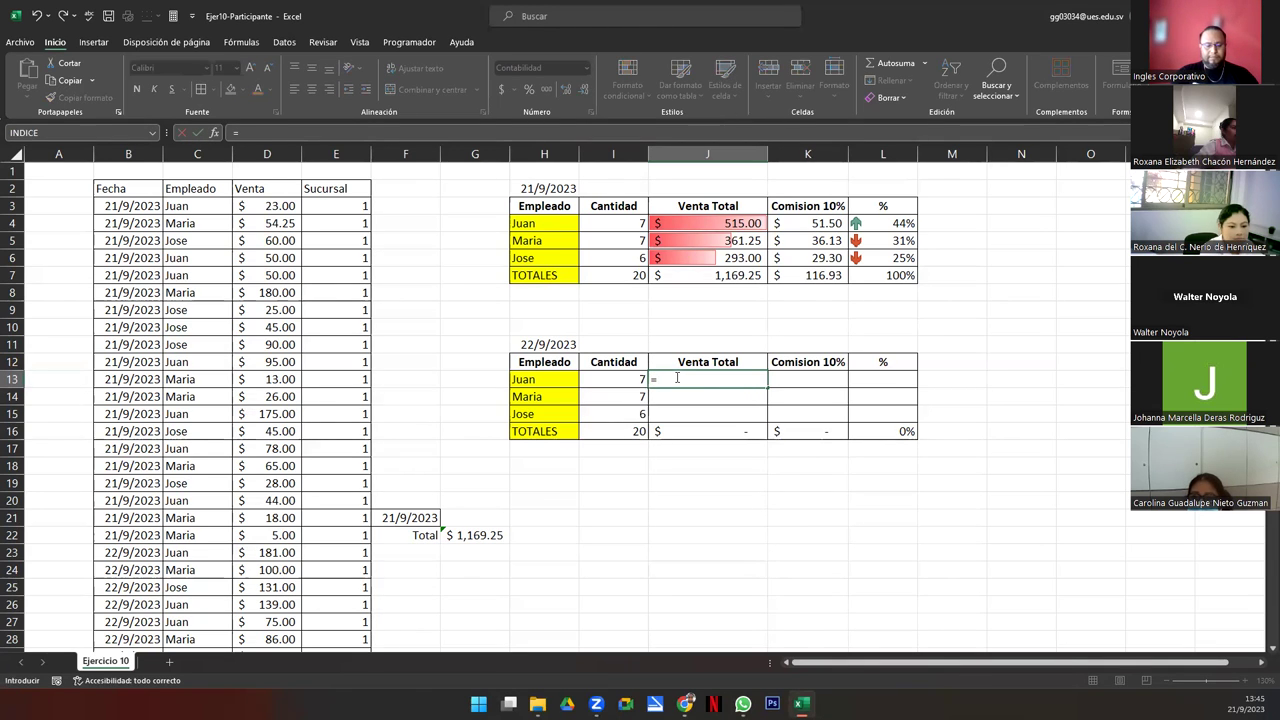
text(sumar)
key(Tab)
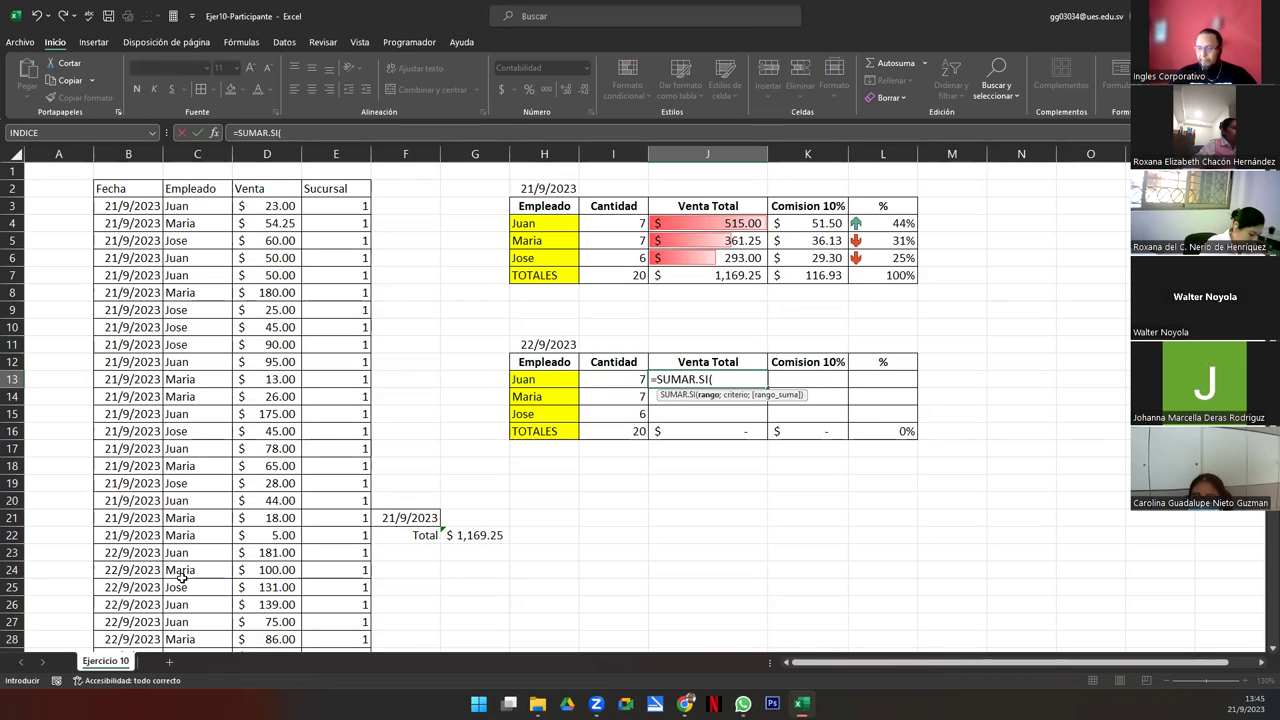
click(174, 554)
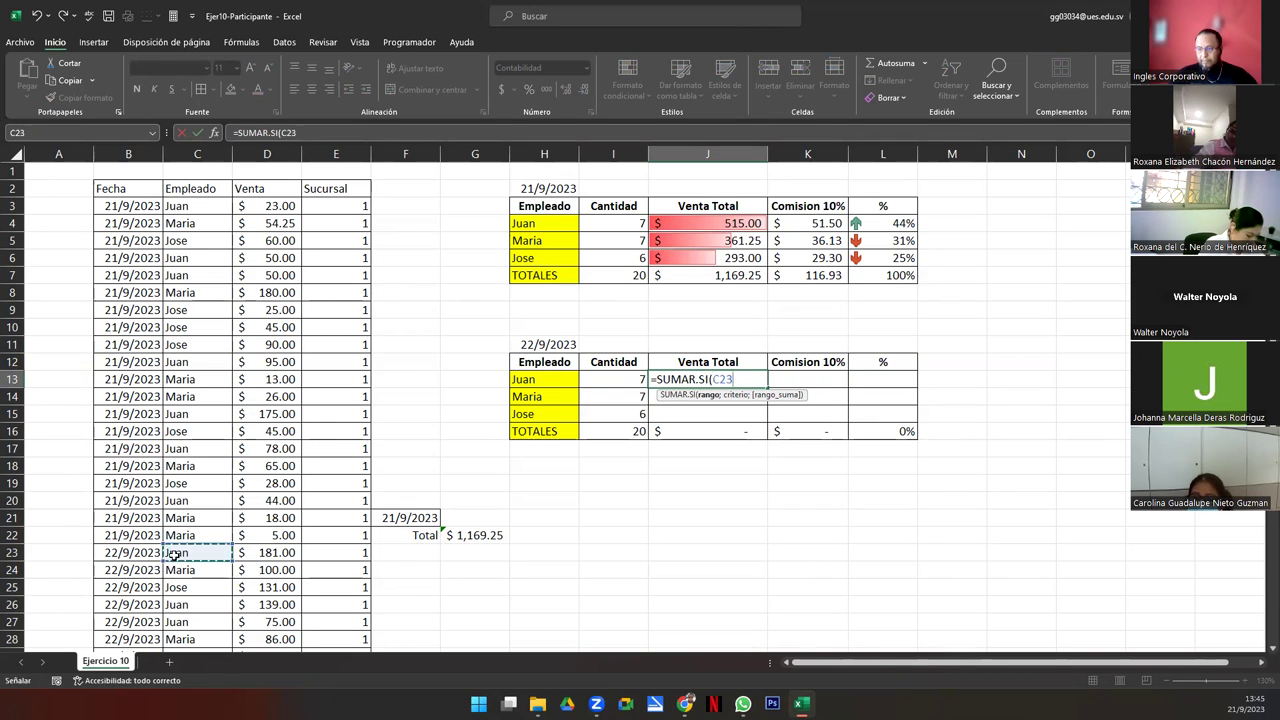
key(ctrl+shift+Down)
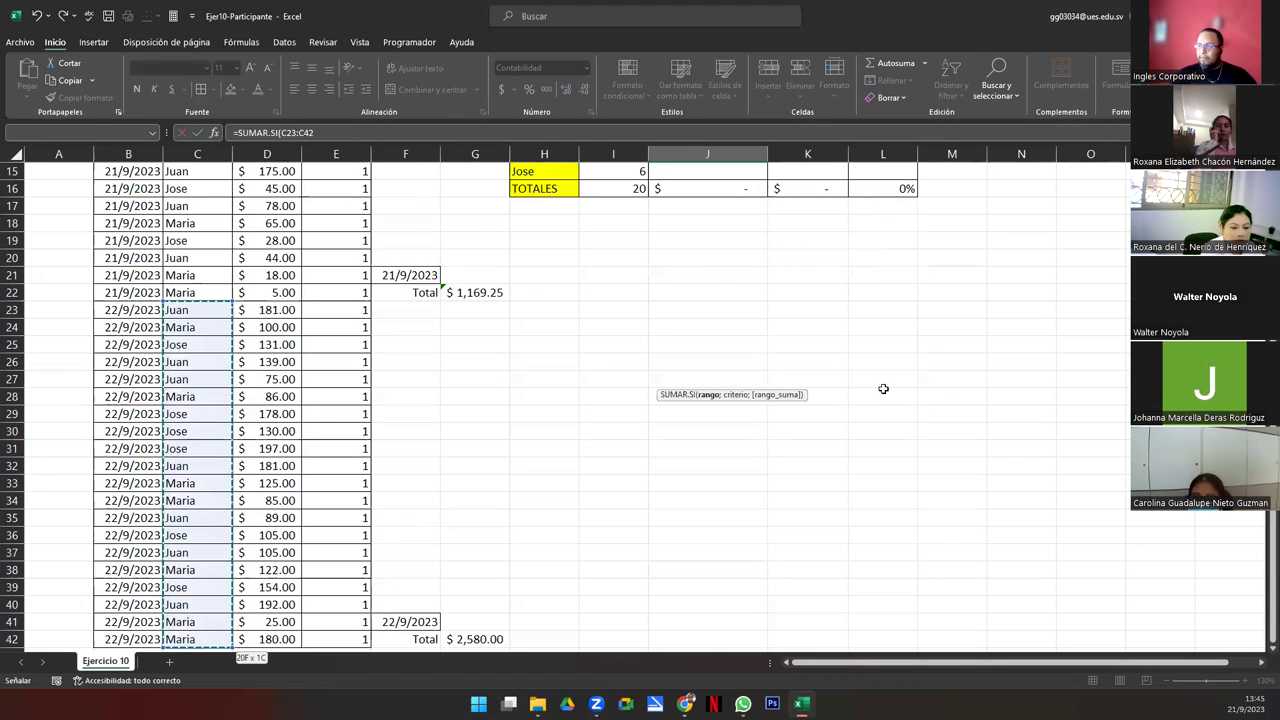
scroll(703, 398, up, 5)
text(;)
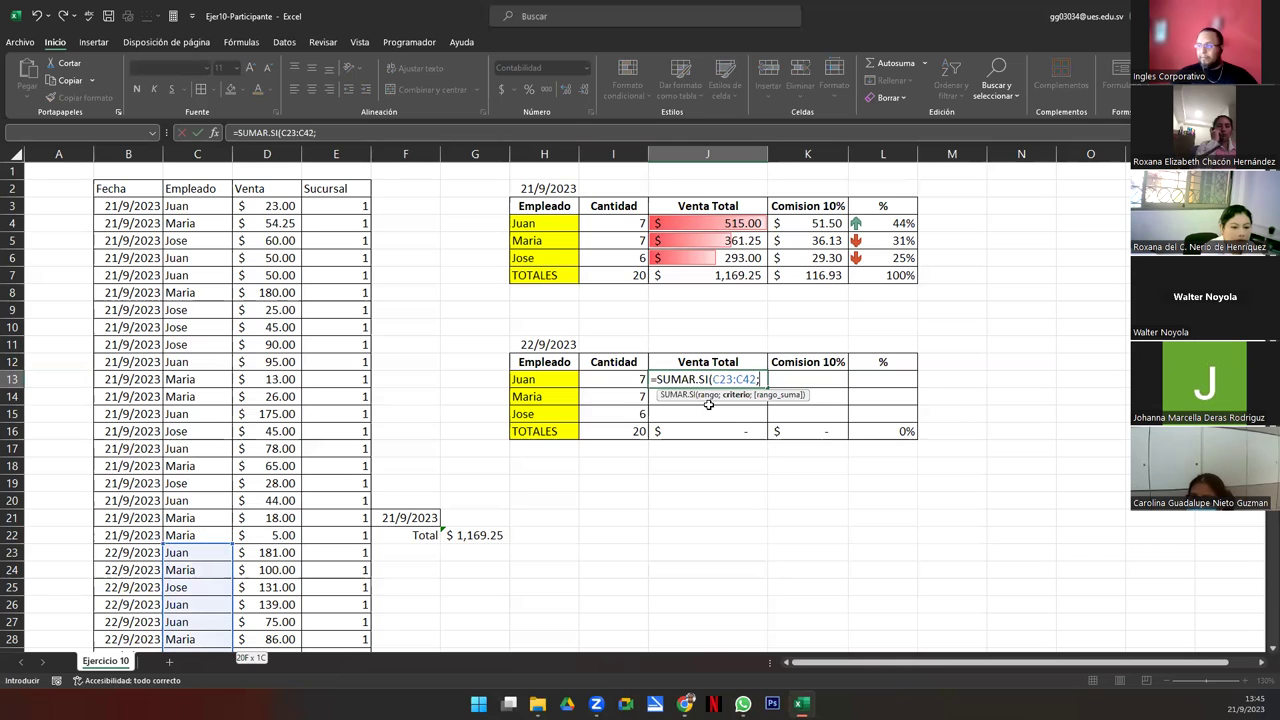
click(540, 379)
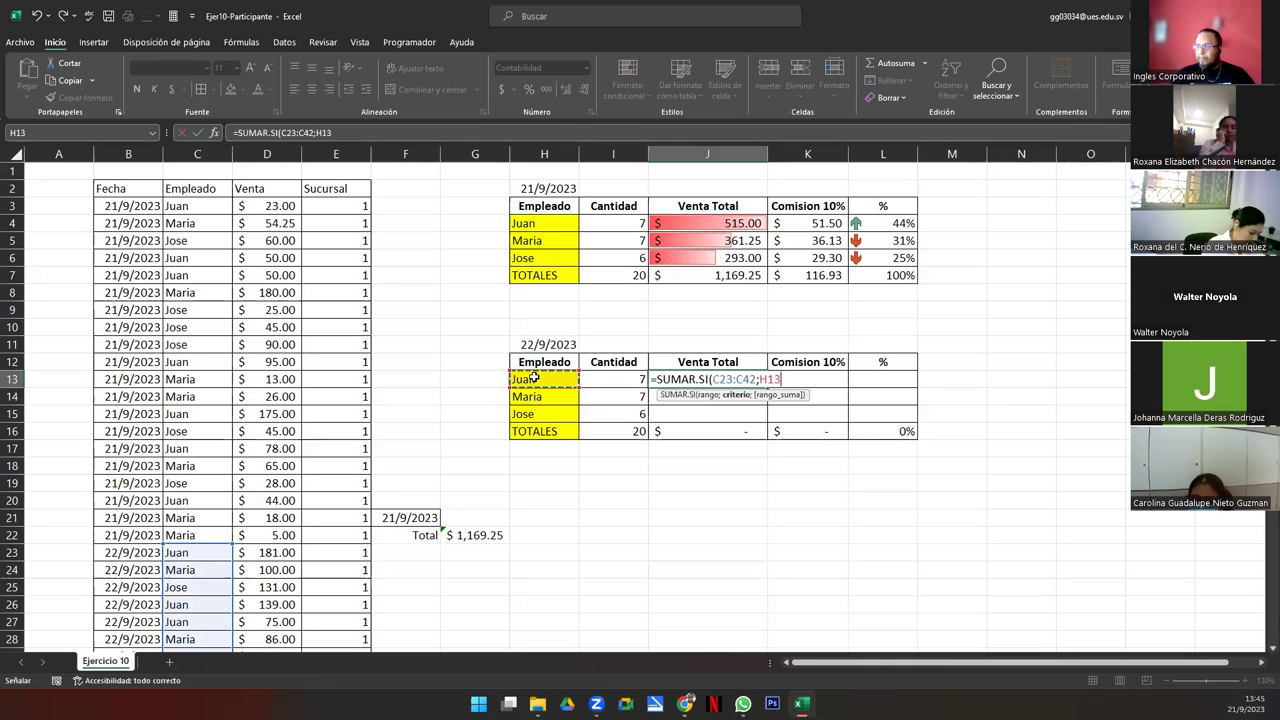
drag(727, 380, 752, 380)
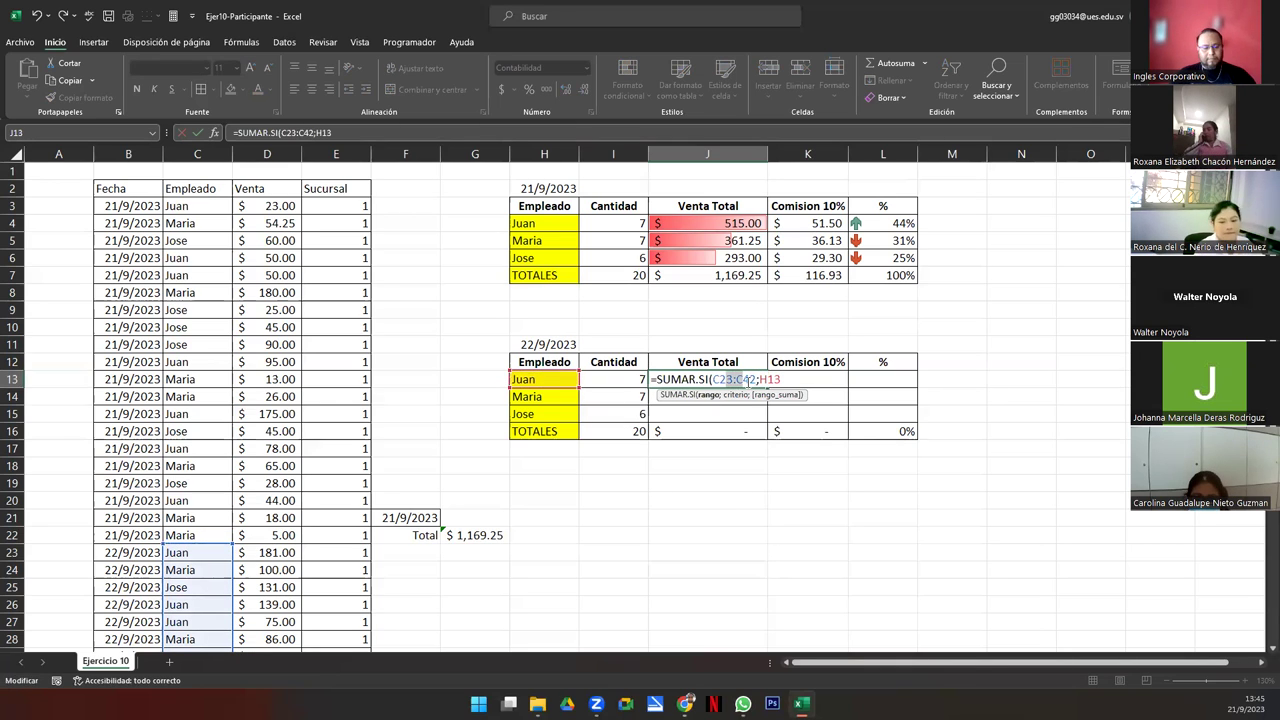
key(F4)
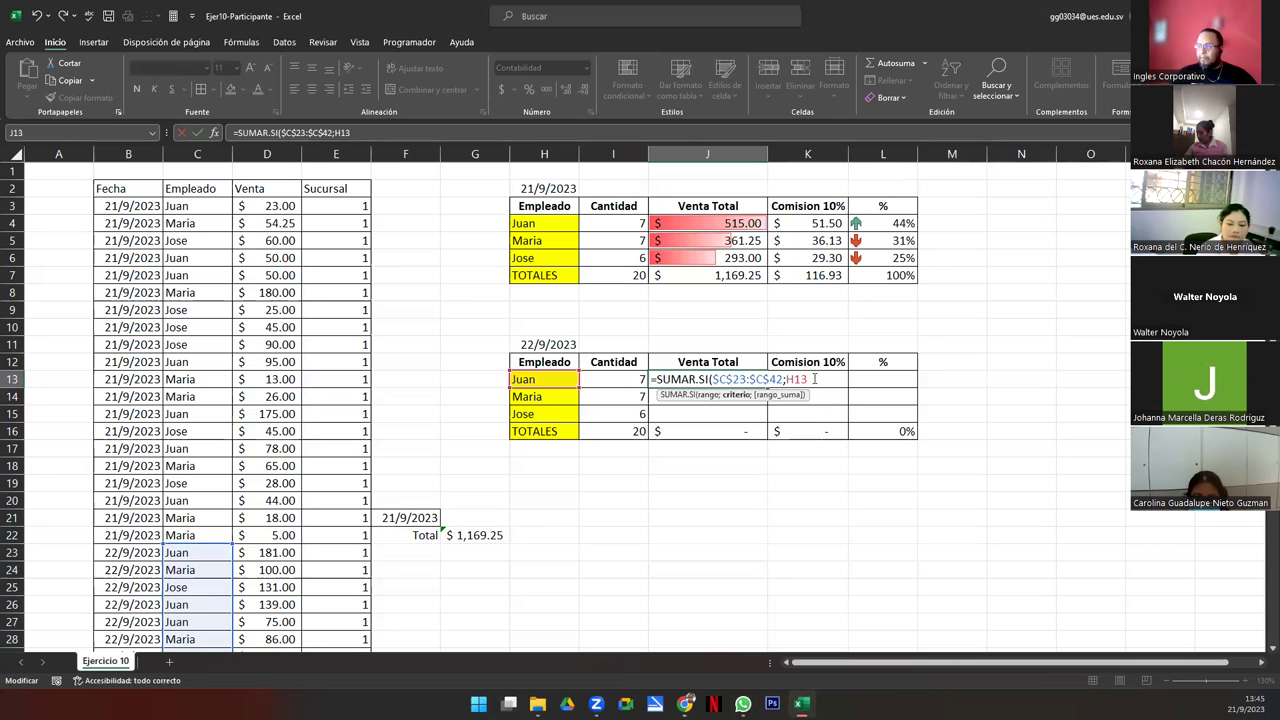
- Add the absolute sum range $D$23:$D$42 and commit, giving Juan $962.00
text(;)
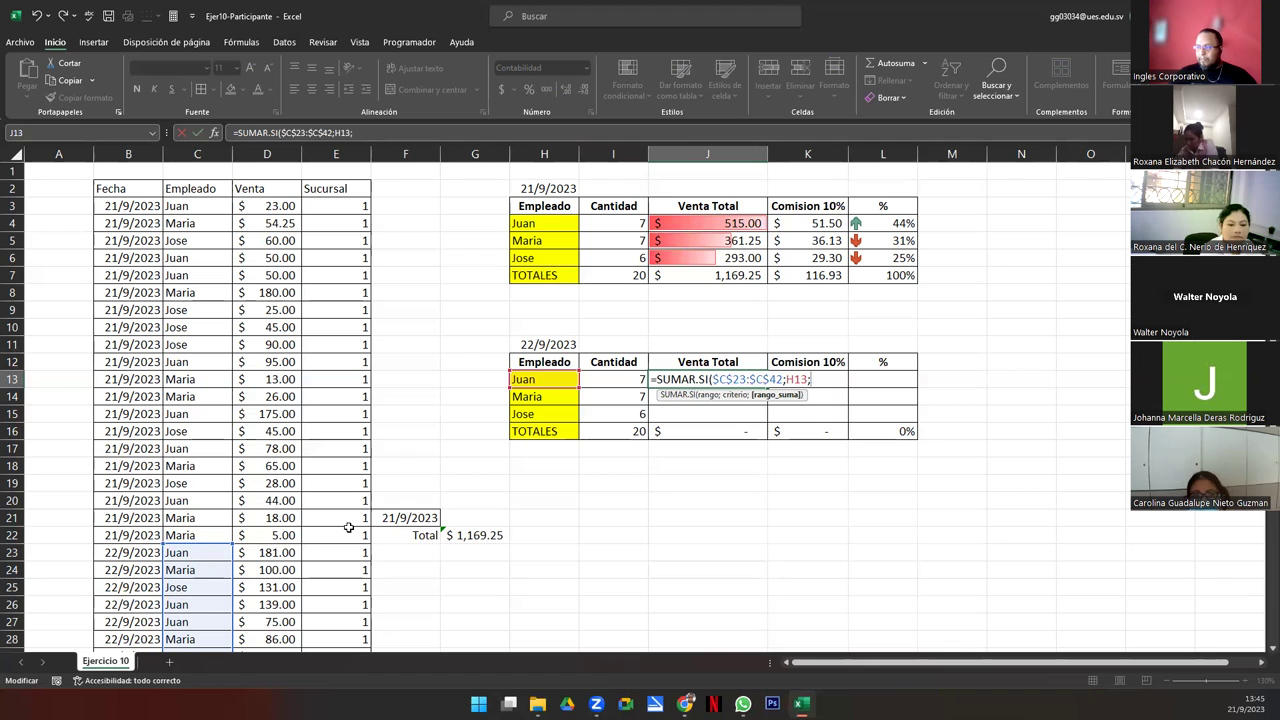
mouse_move(277, 553)
mouse_down()
mouse_move(276, 688)
mouse_move(287, 620)
mouse_up()
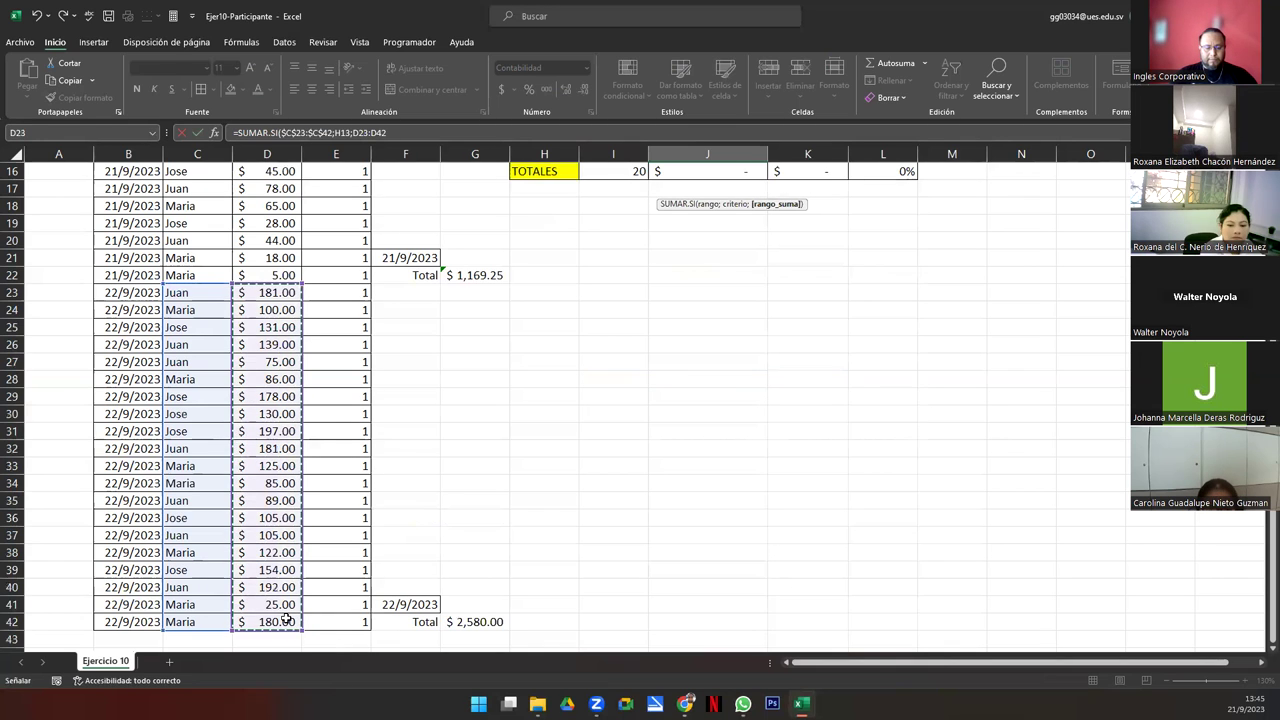
scroll(790, 352, up, 5)
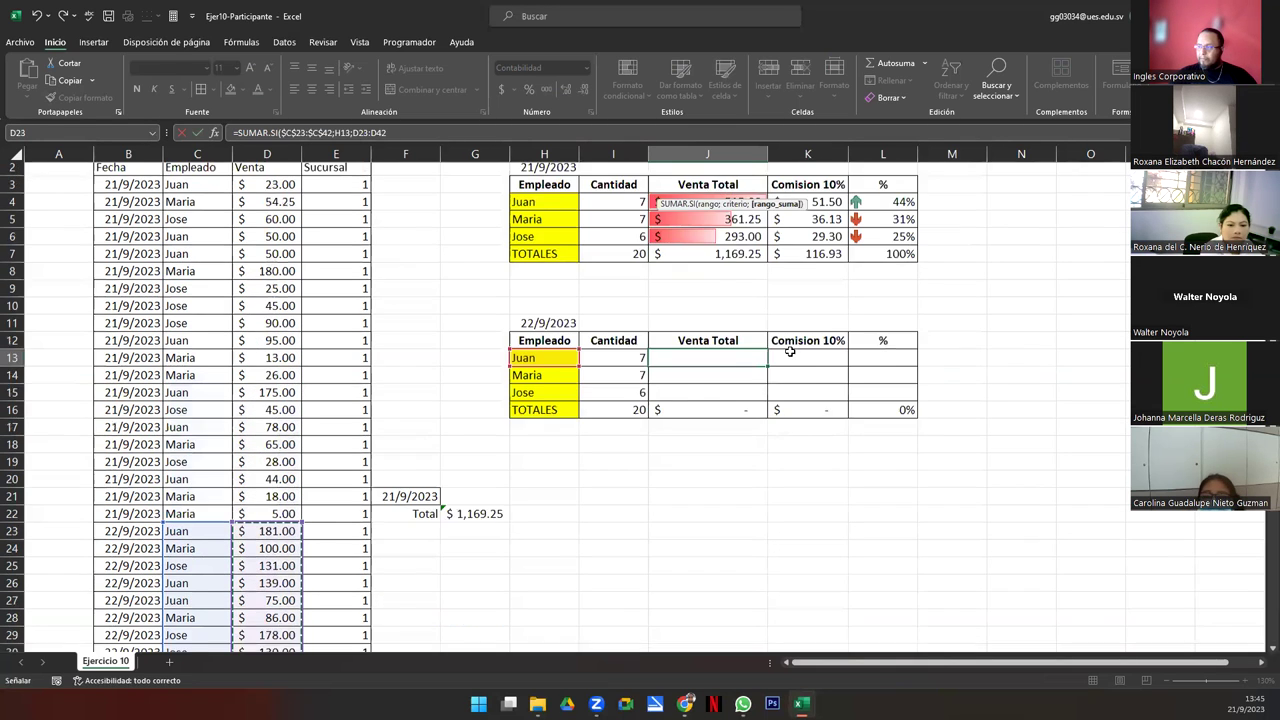
double_click(816, 379)
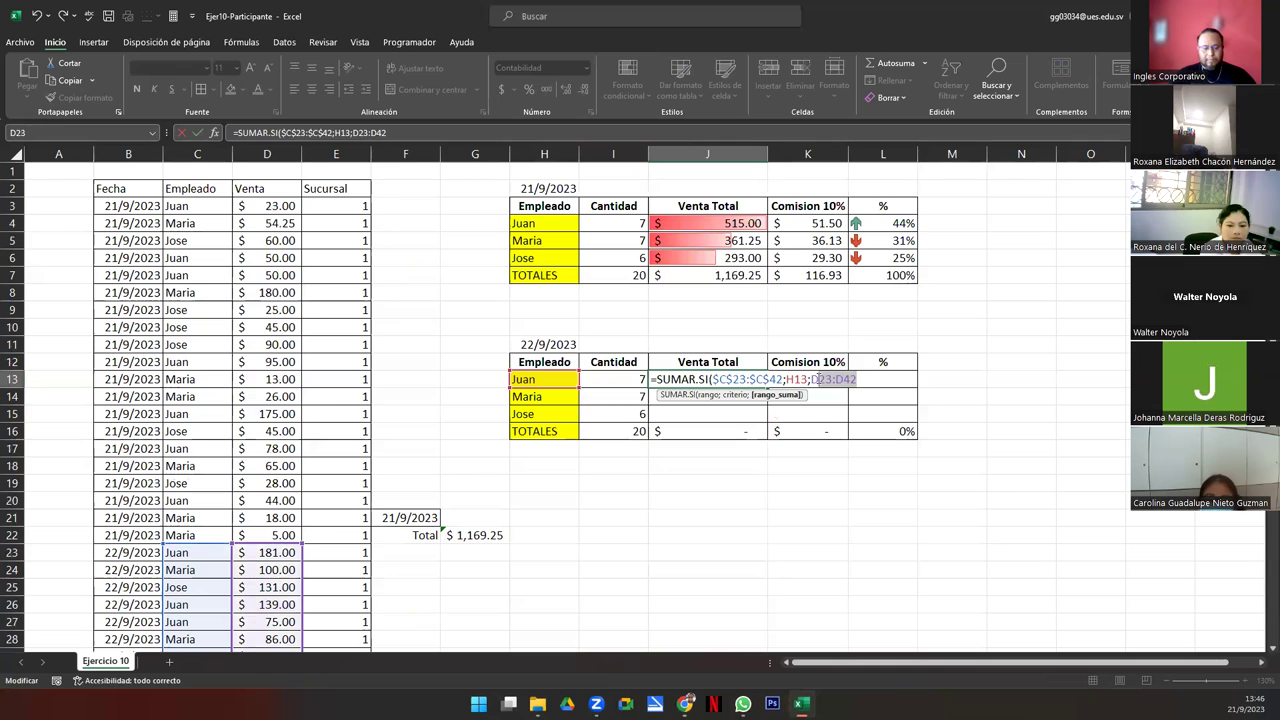
key(F4)
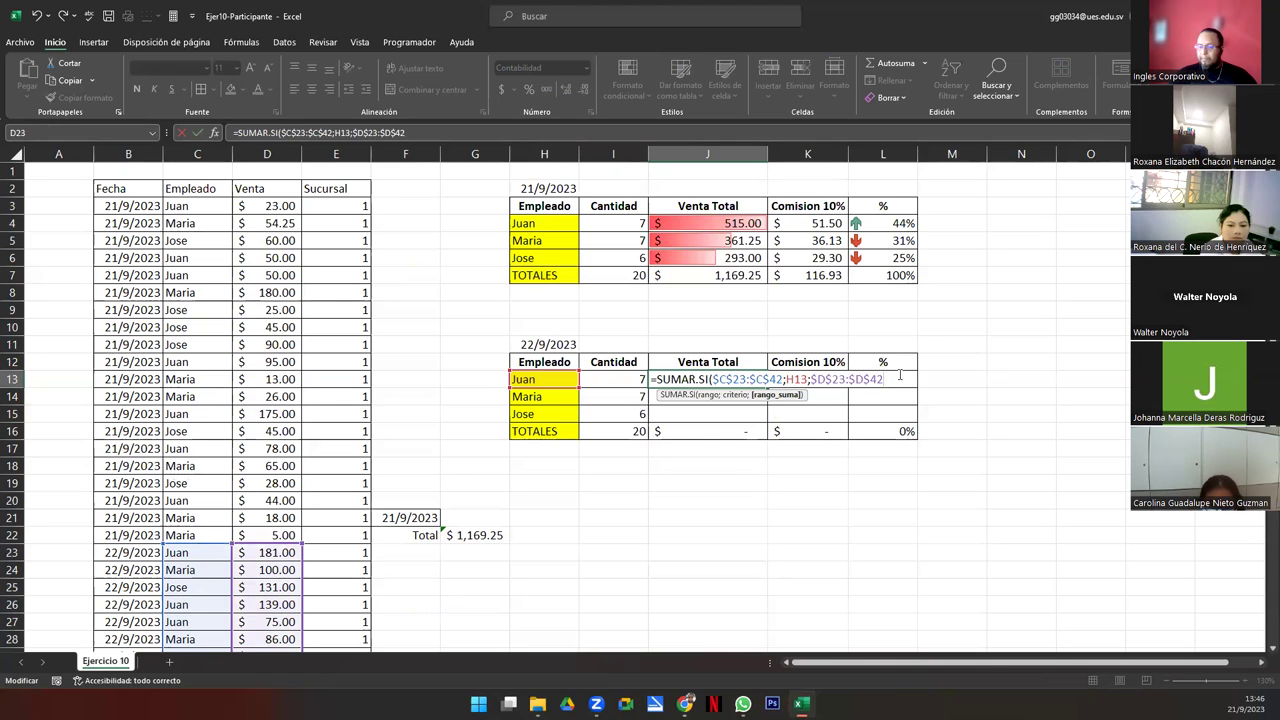
text(=))
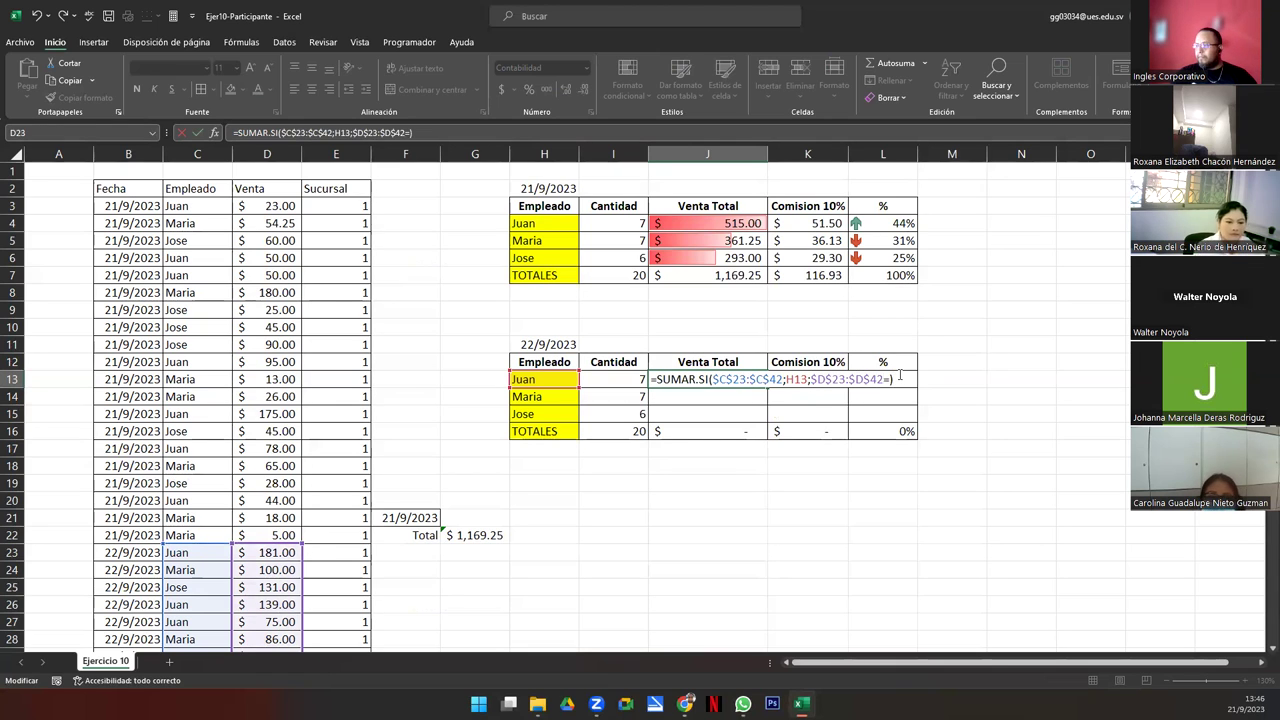
key(Return)
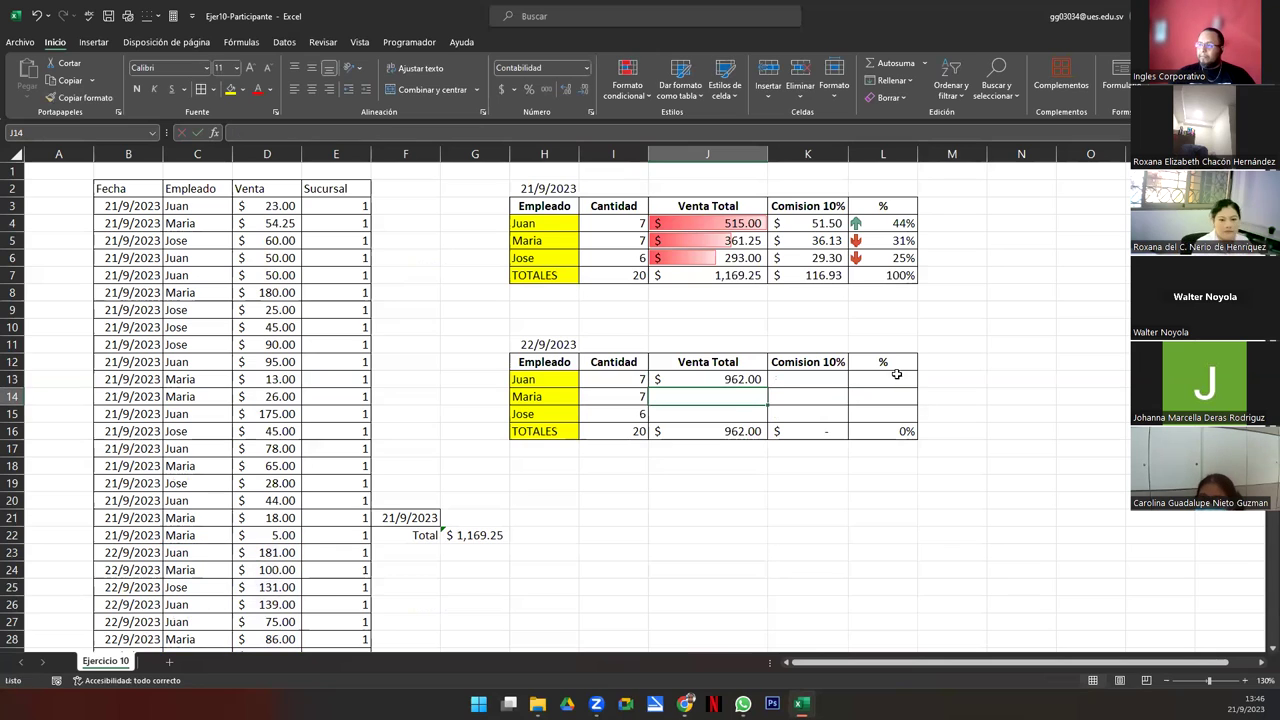
click(729, 382)
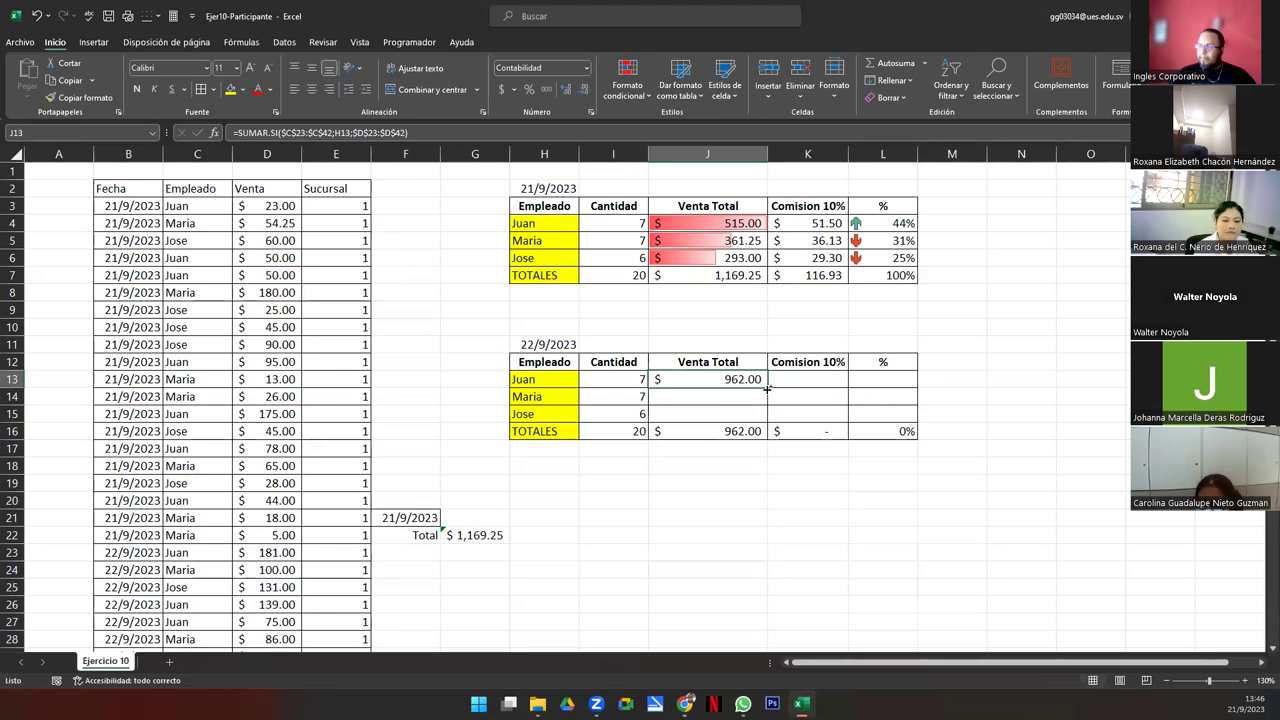
- Fill J13's formula down to J15 and copy J4:J6's red data bars onto J13:J15
drag(767, 387, 766, 415)
drag(708, 224, 710, 258)
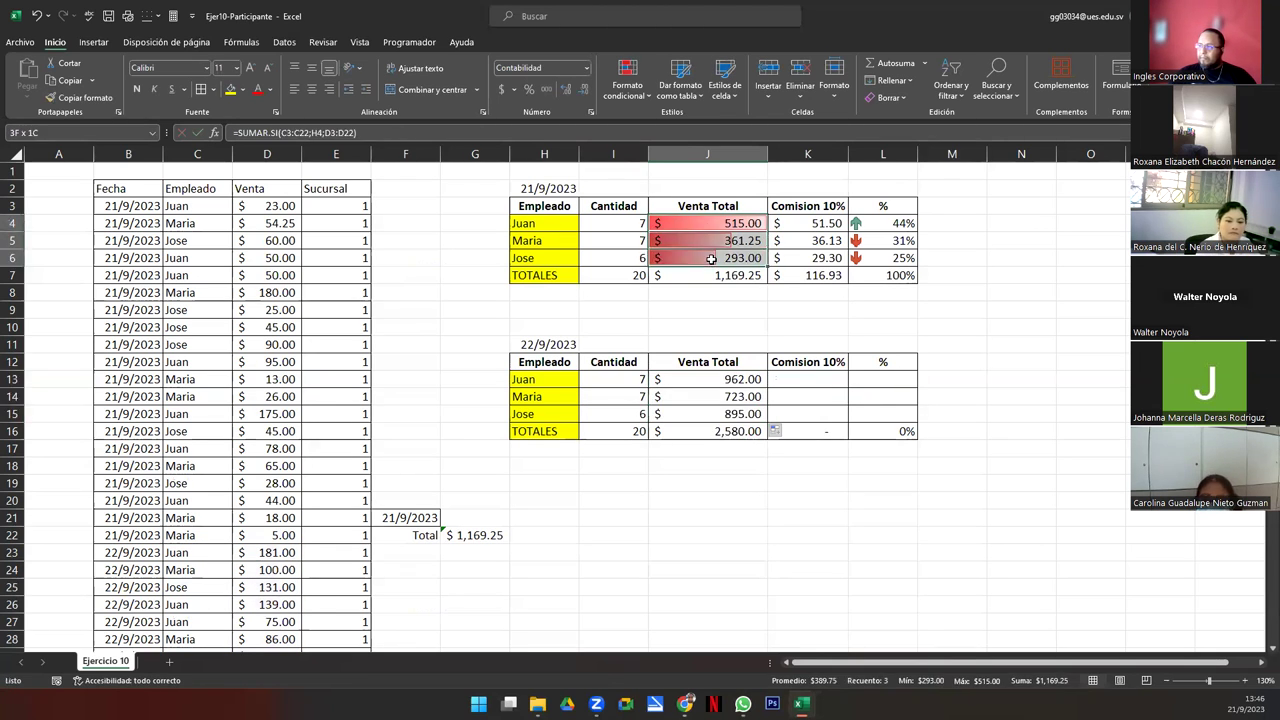
click(78, 97)
drag(695, 386, 695, 413)
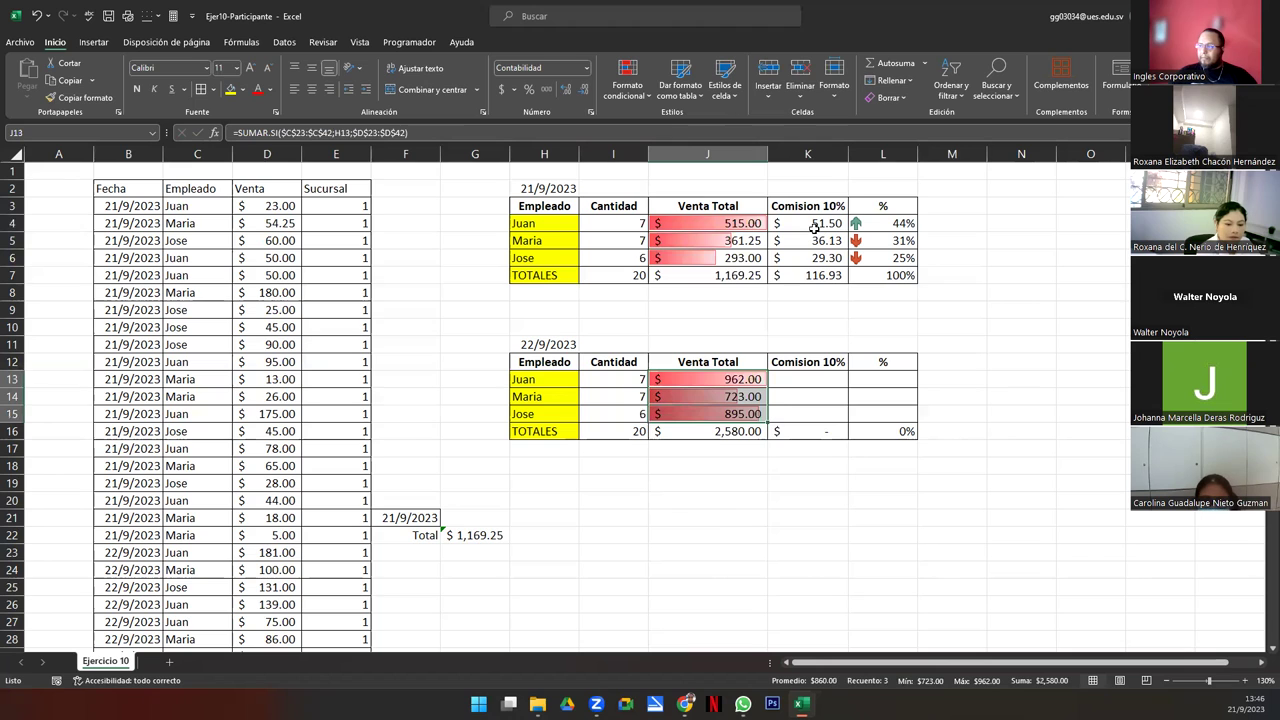
drag(812, 223, 890, 258)
- Paste K4:L6 into K13 and verify the commissions 96.20, 72.30 and 89.50
key(ctrl+c)
click(821, 377)
key(ctrl+v)
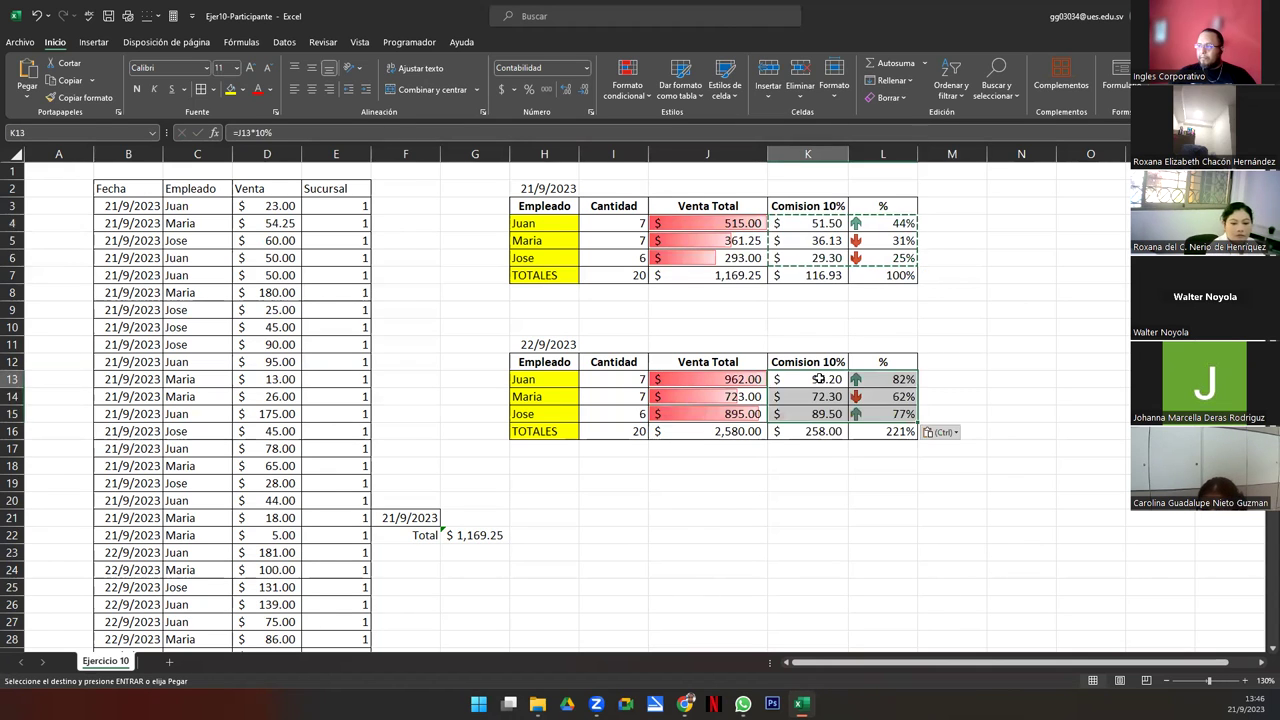
double_click(819, 378)
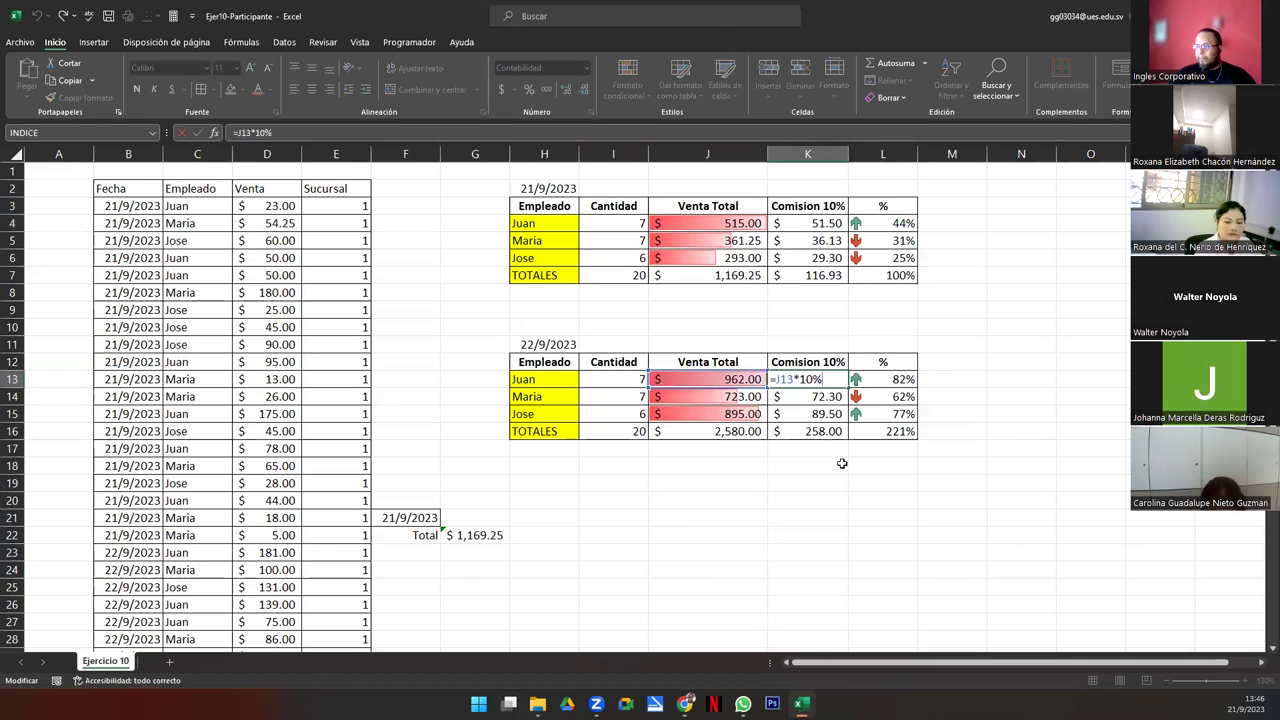
key(Return)
key(F2)
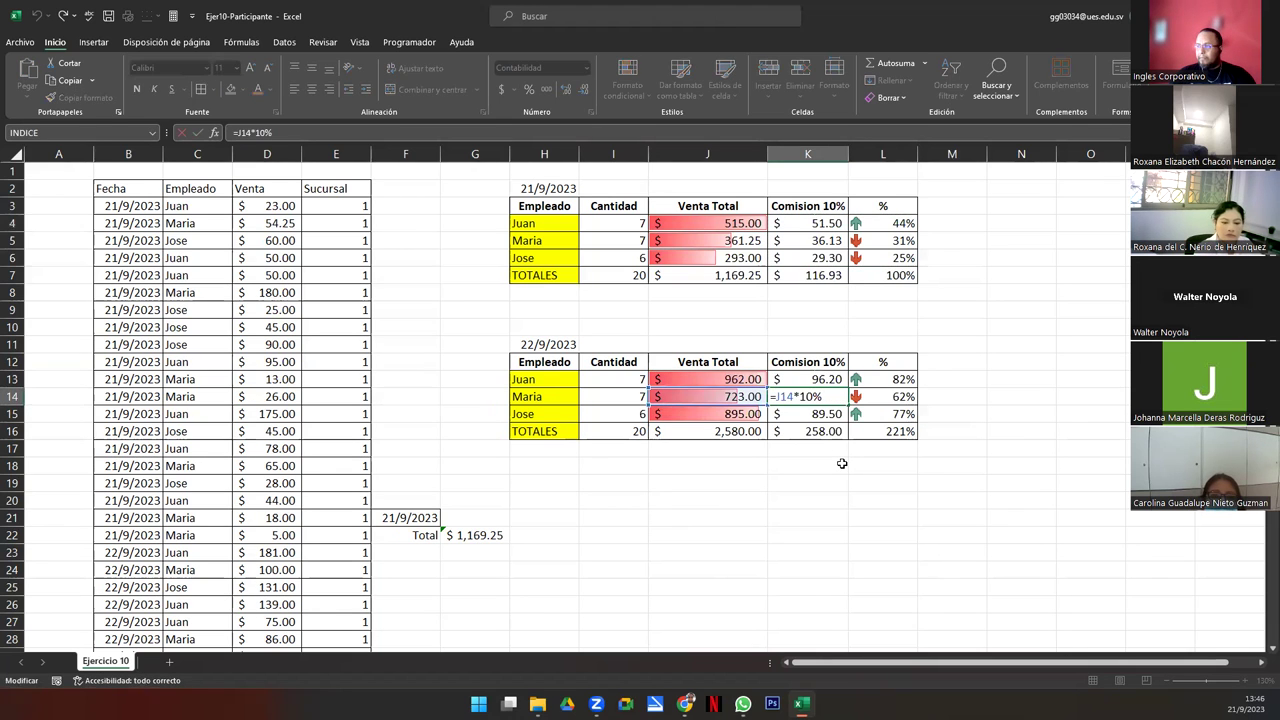
key(Return)
key(F2)
key(Return)
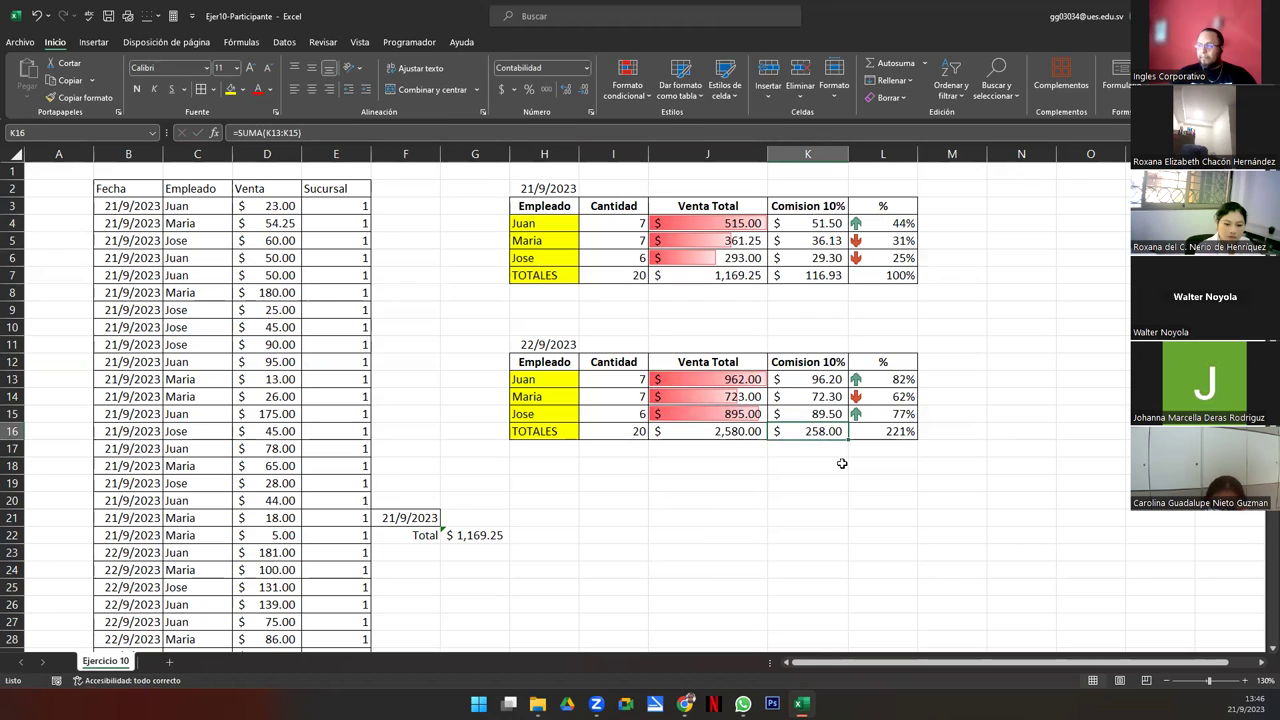
- Open Juan's L13 percentage formula for editing
key(Right)
key(Up)
key(Up)
key(Up)
key(F2)
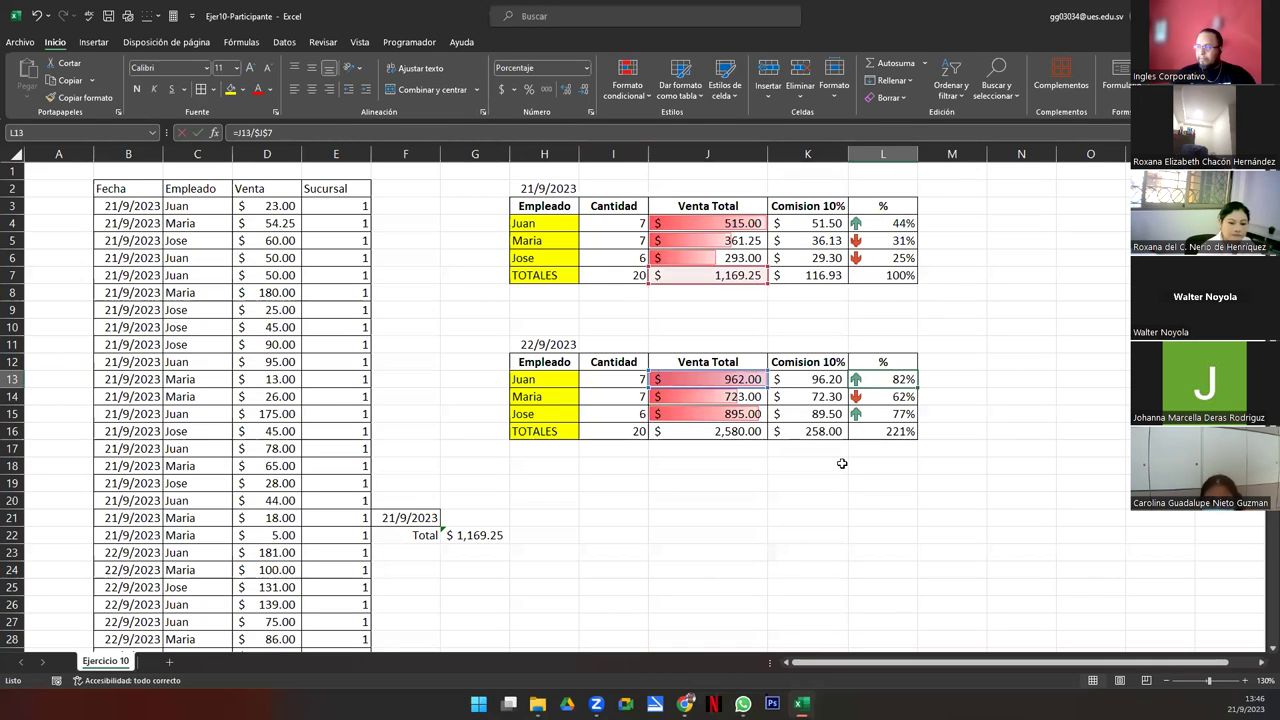
key(F2)
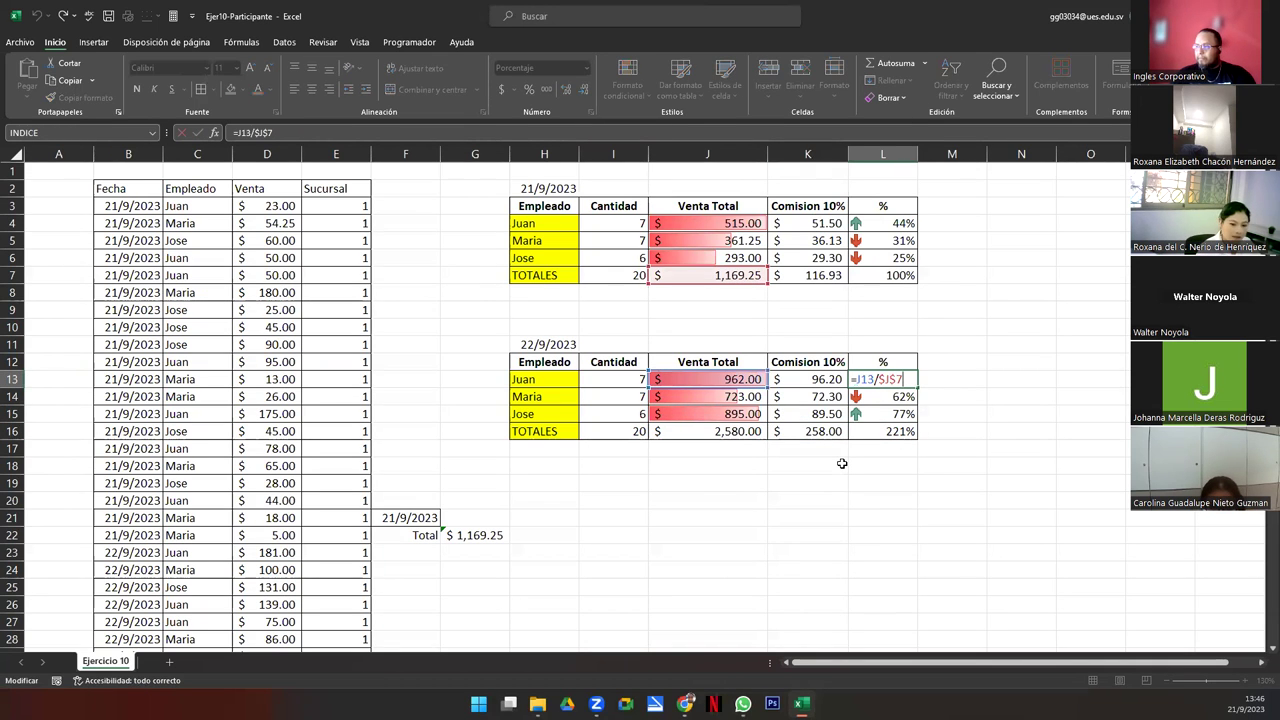
- Change L13 to =J13/$J$16 and fill it down to L15
drag(744, 285, 740, 432)
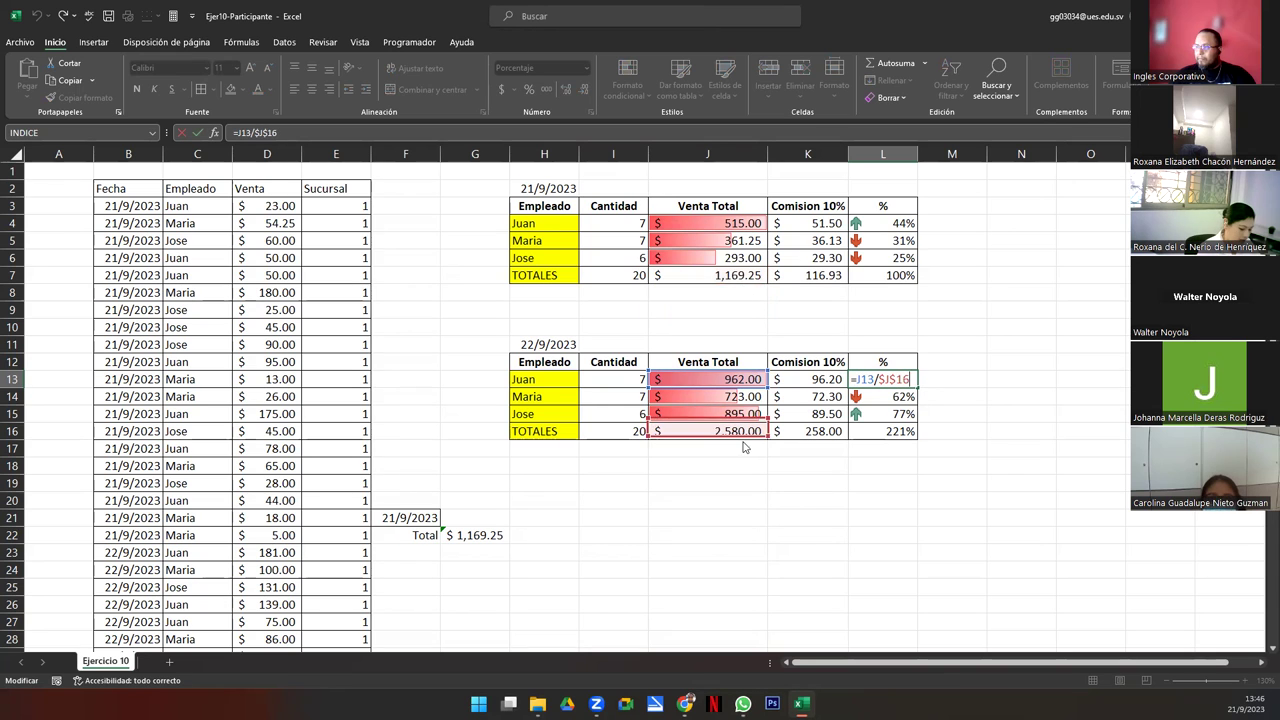
key(Return)
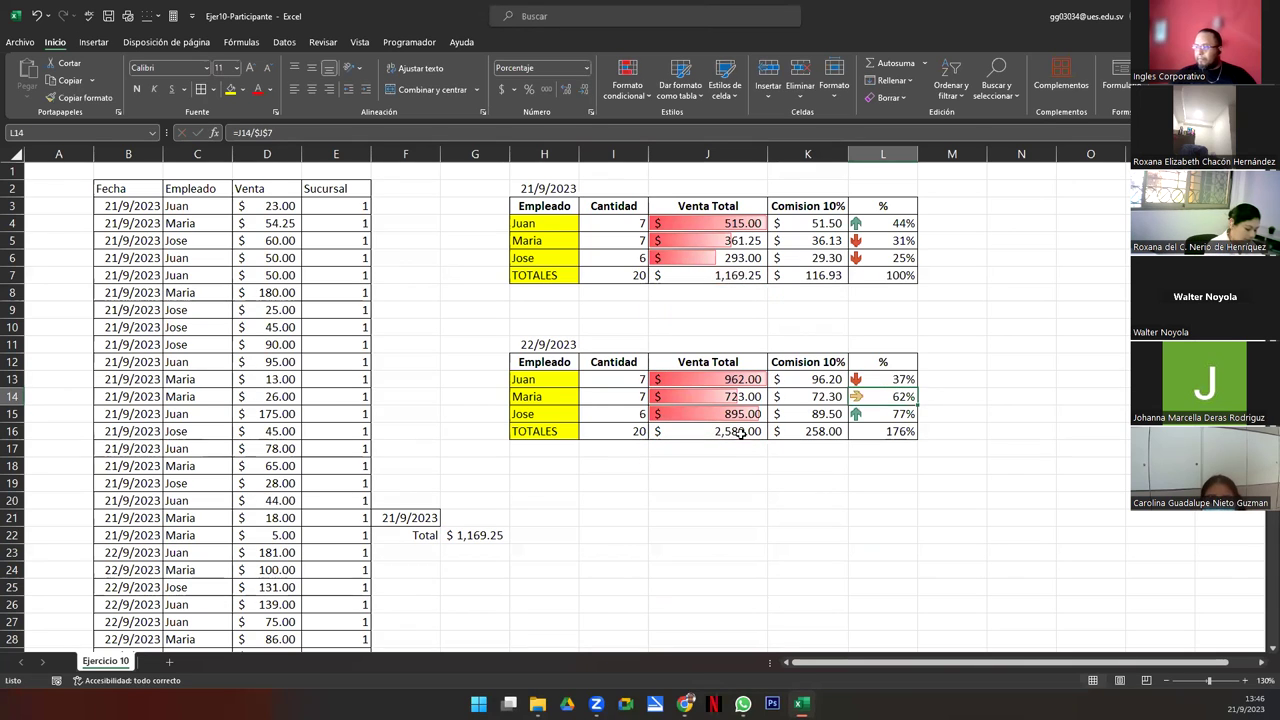
click(901, 380)
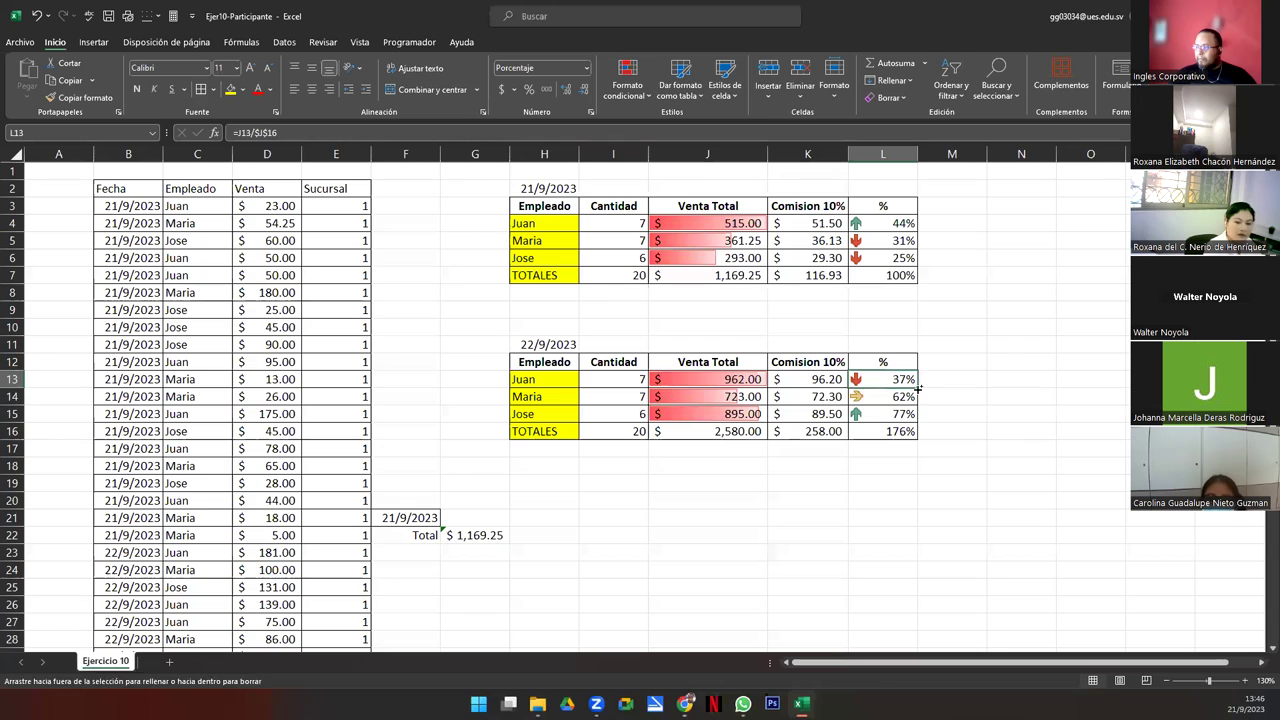
drag(916, 388, 916, 417)
- Check the 37%, 28% and 35% formulas and the 100% total
click(893, 379)
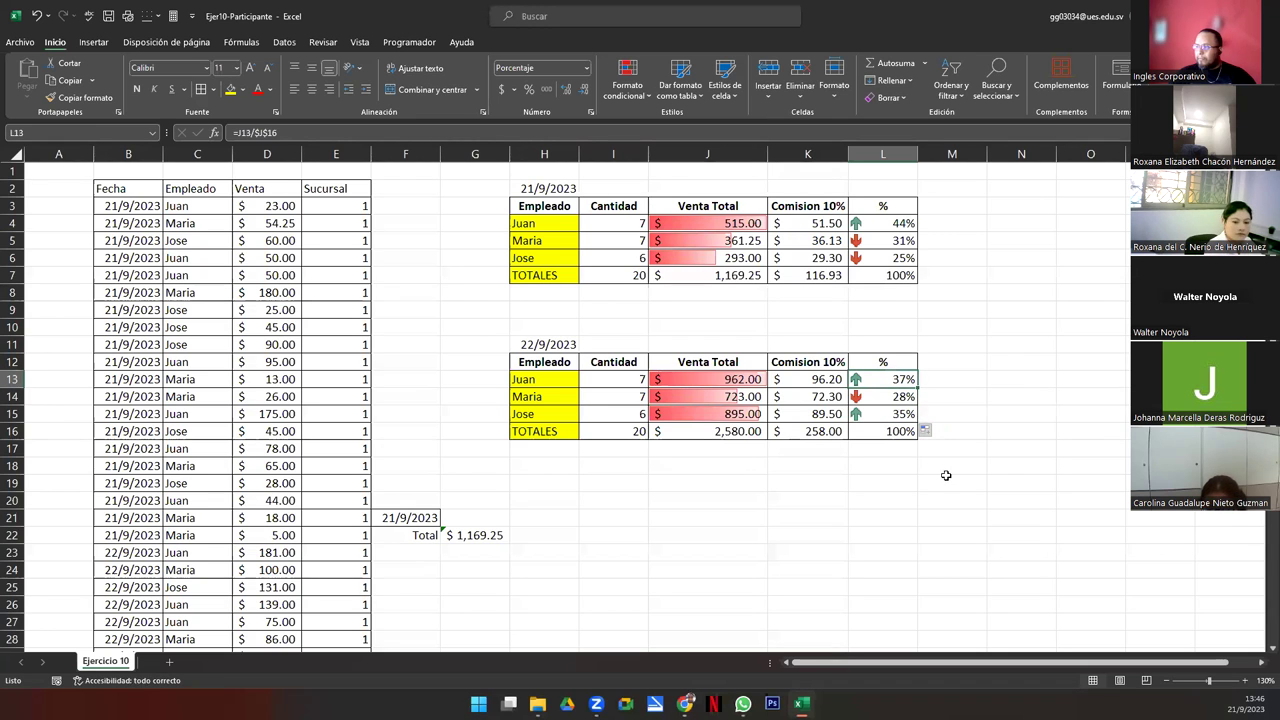
key(F2)
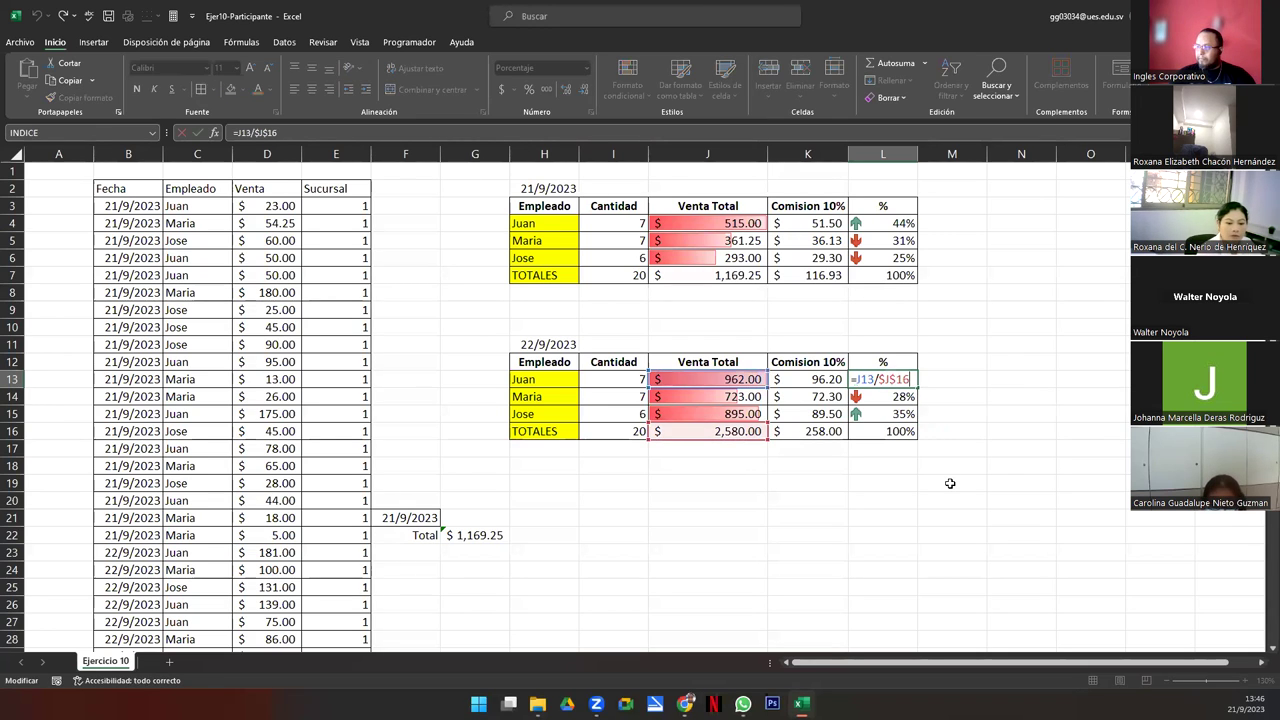
key(Return)
key(F2)
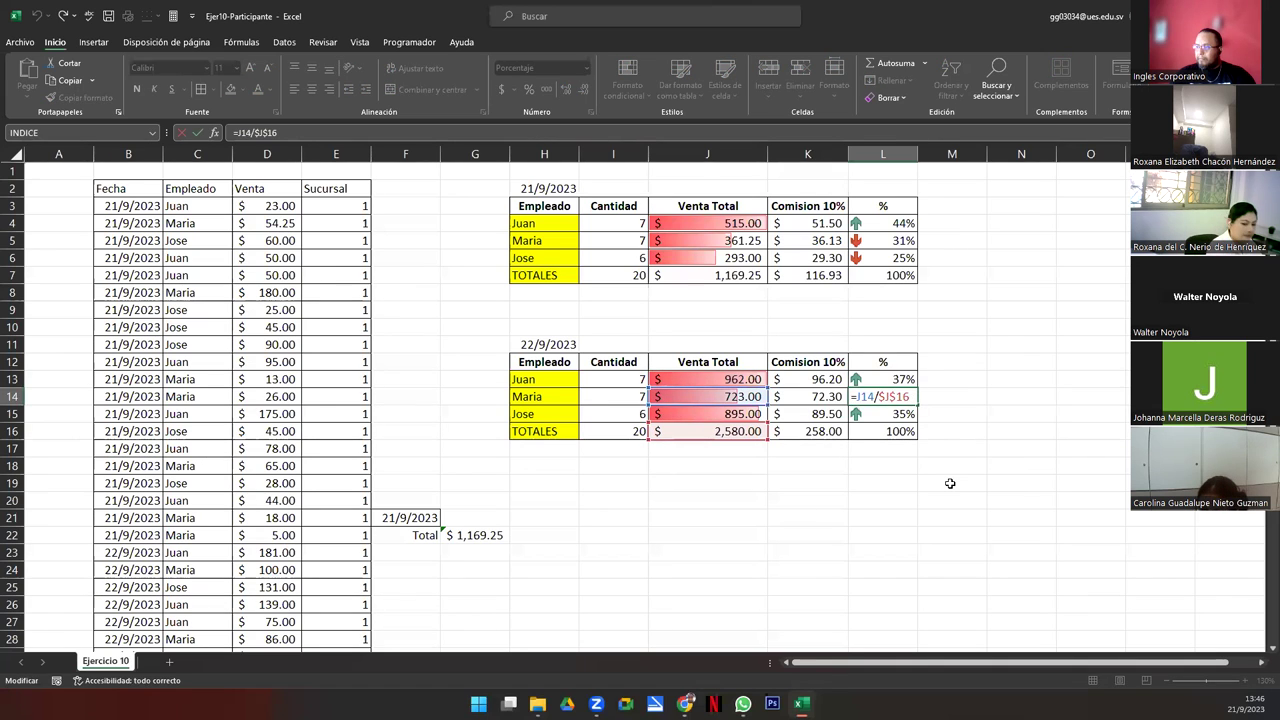
key(Return)
key(F2)
key(Return)
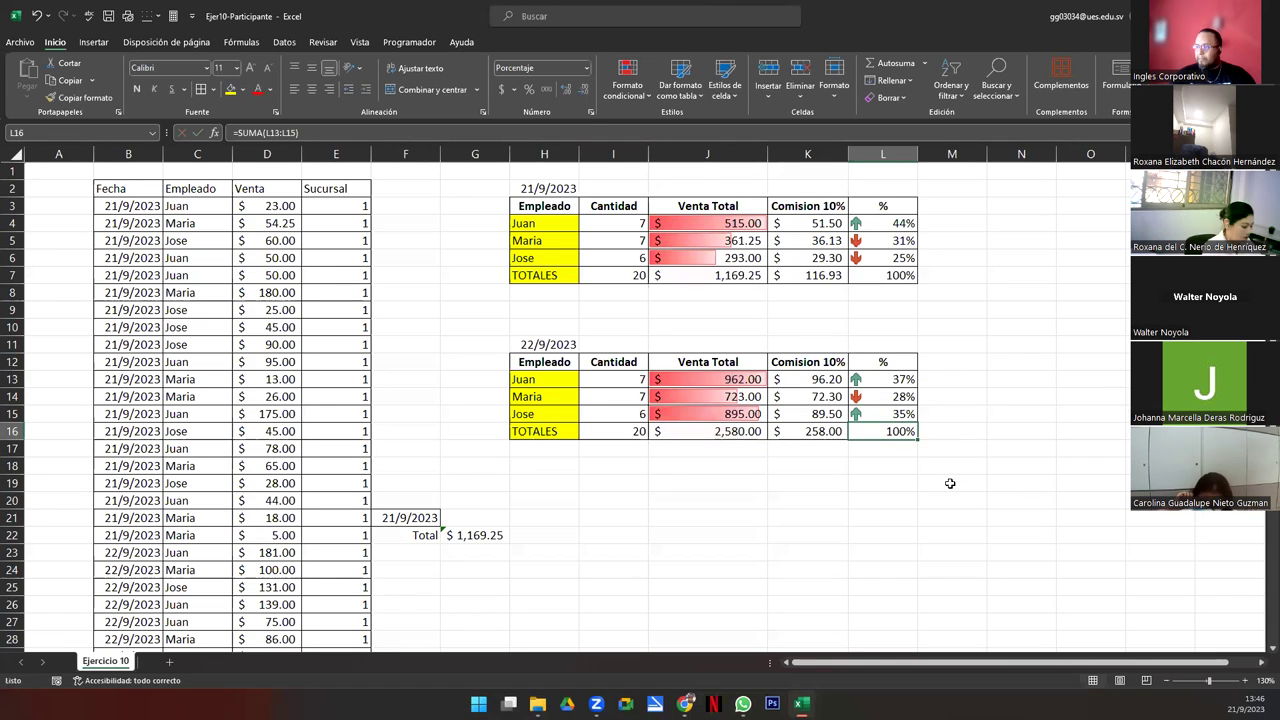
key(F2)
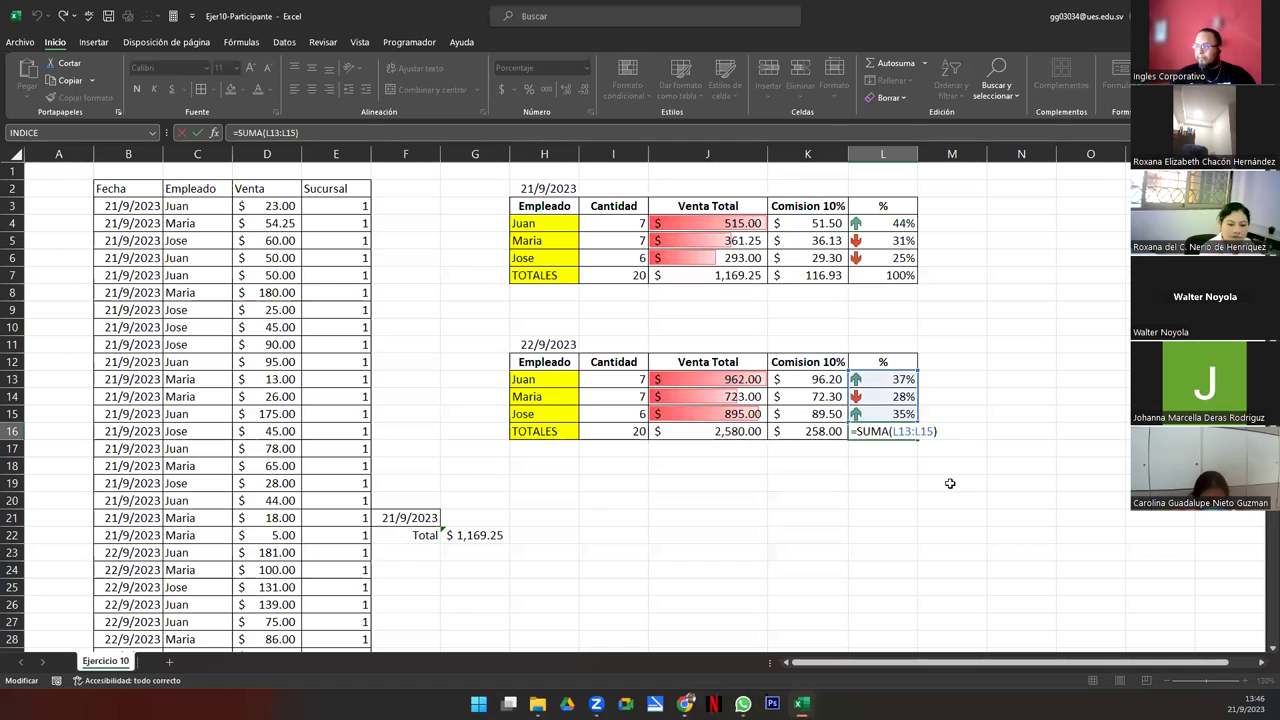
key(Return)
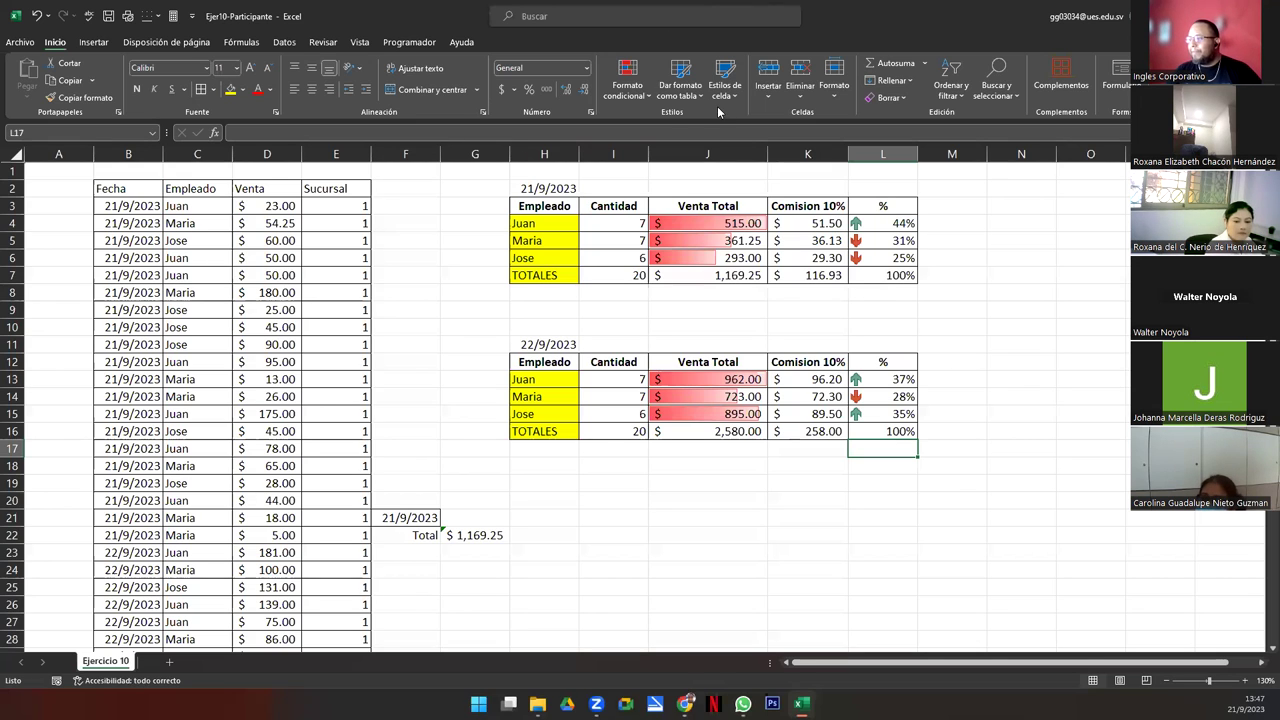
- Review L13's absolute $J$16 reference, recheck L13:L15, and select the three percentages
click(884, 379)
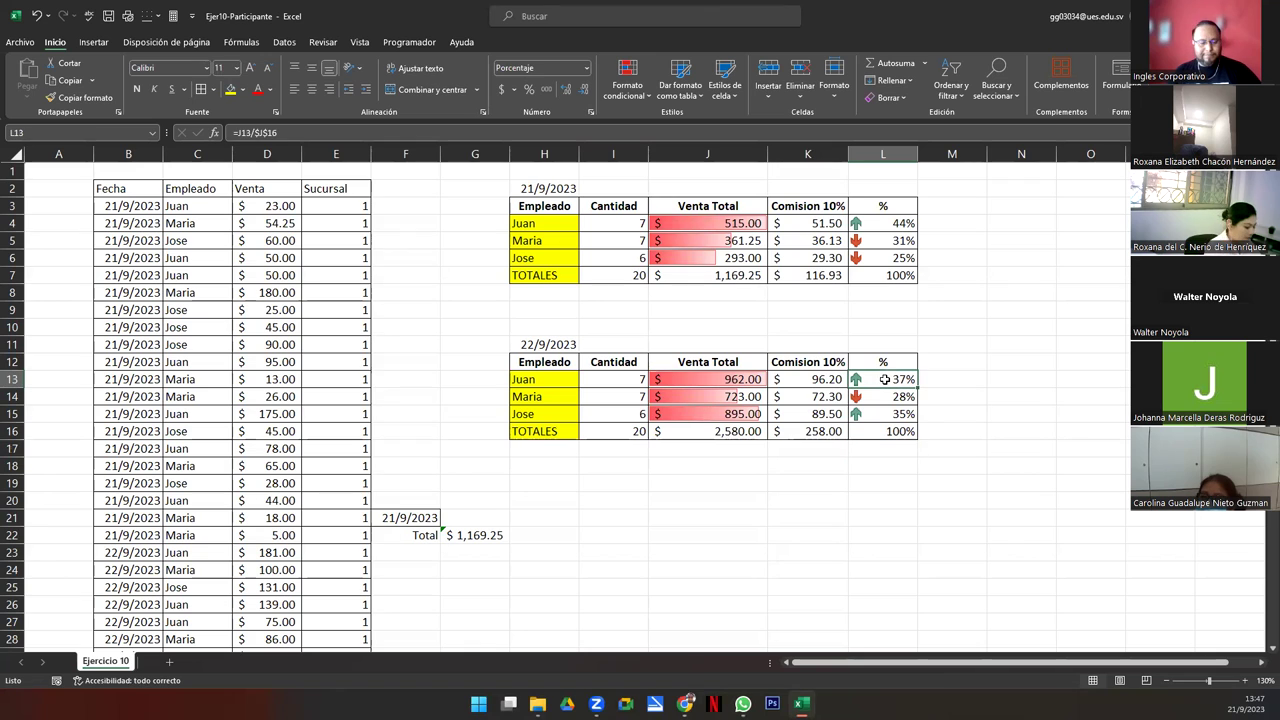
double_click(884, 379)
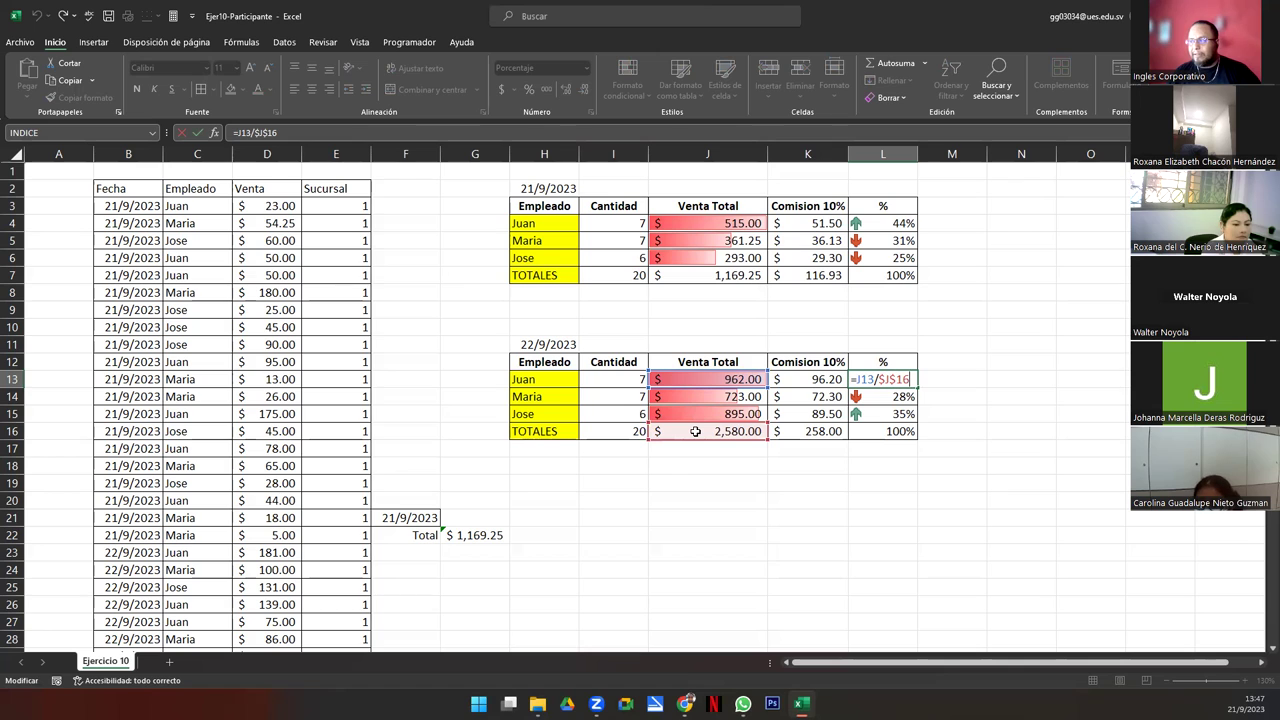
drag(881, 379, 920, 379)
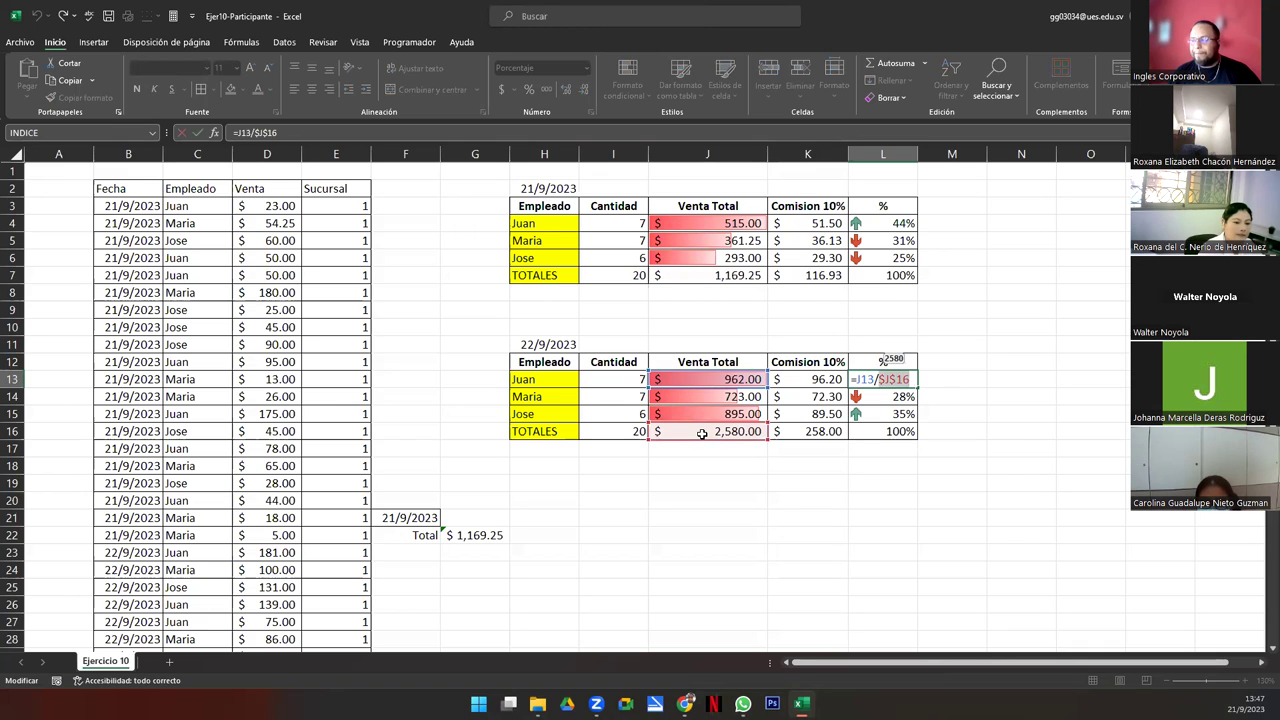
key(Return)
key(Up)
key(F2)
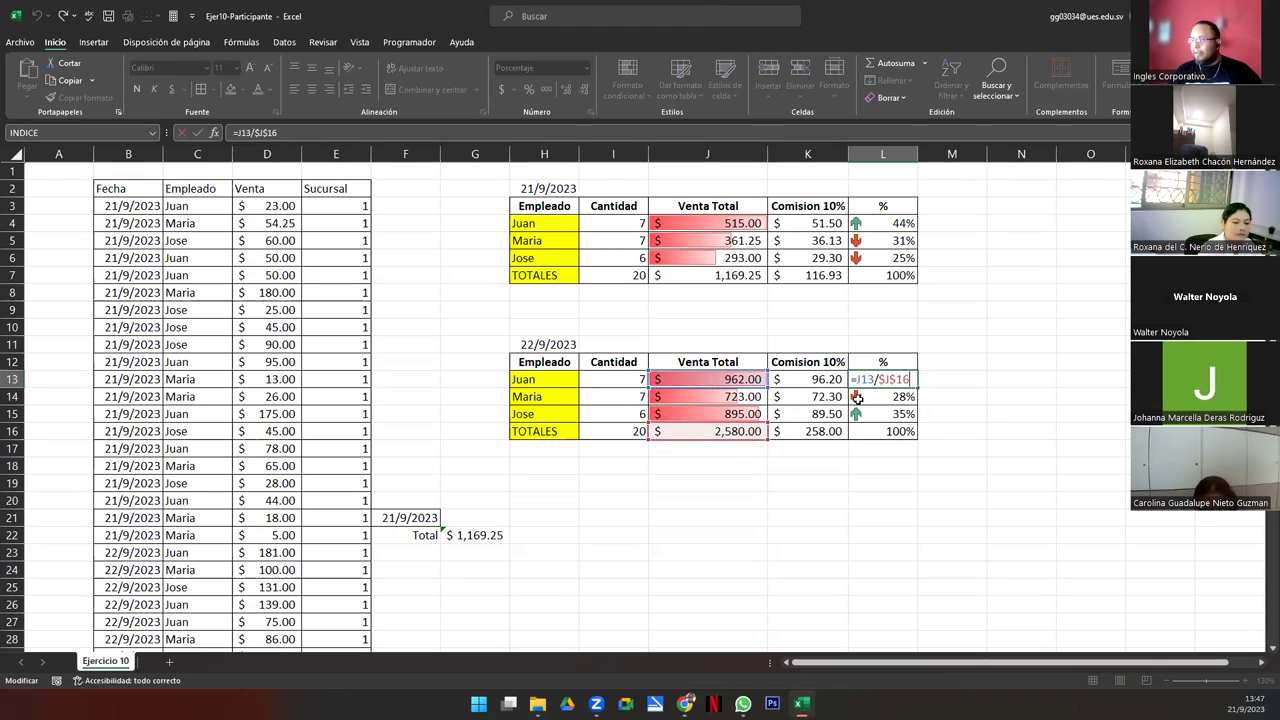
key(Return)
key(F2)
key(Return)
key(F2)
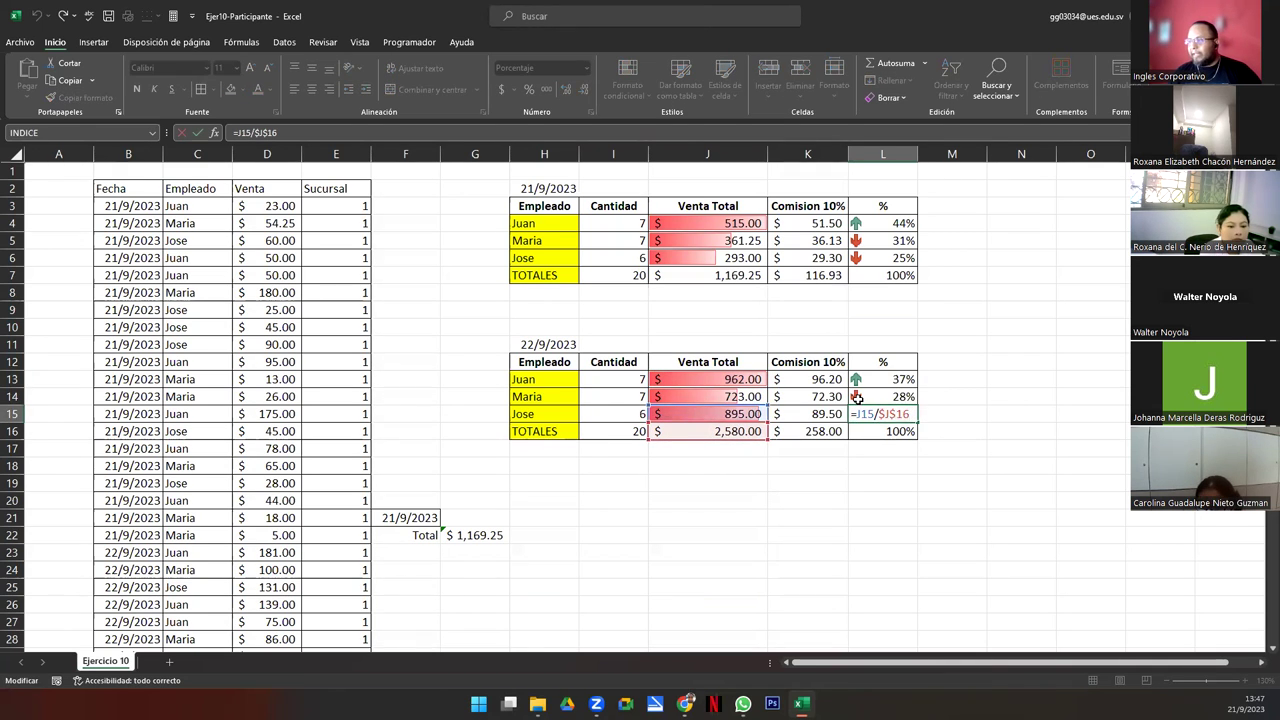
key(Return)
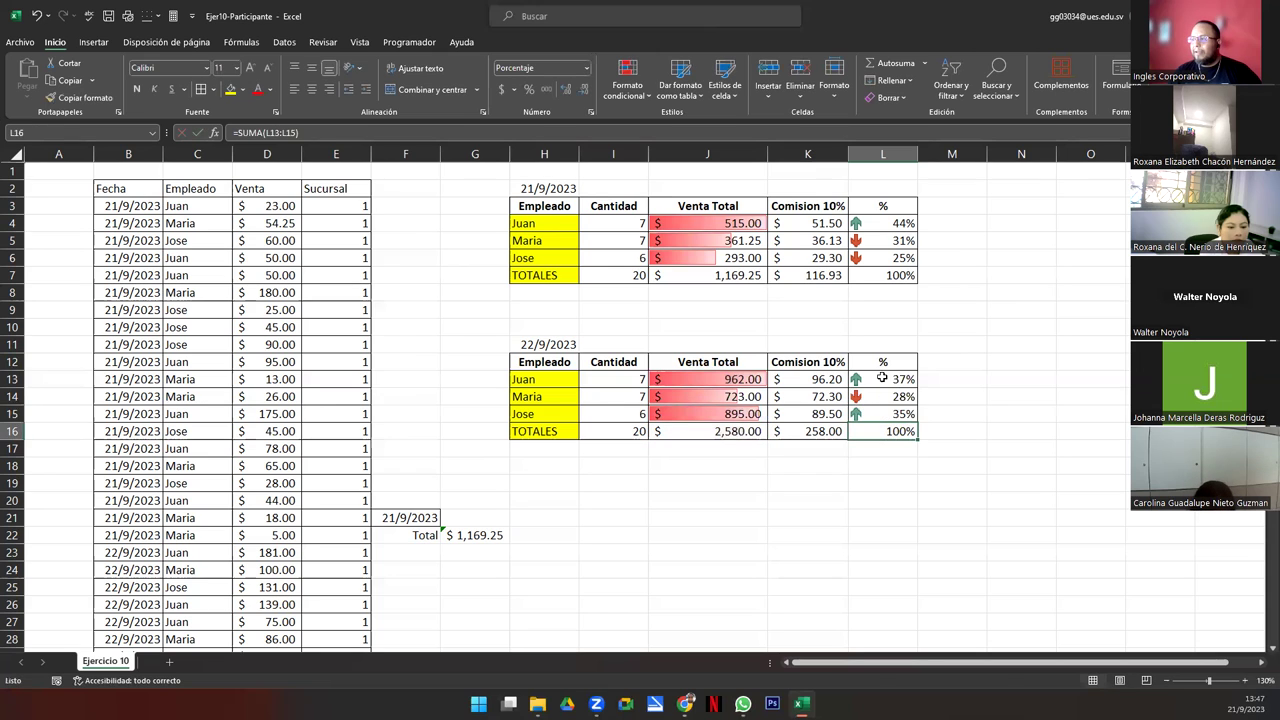
drag(878, 380, 884, 404)
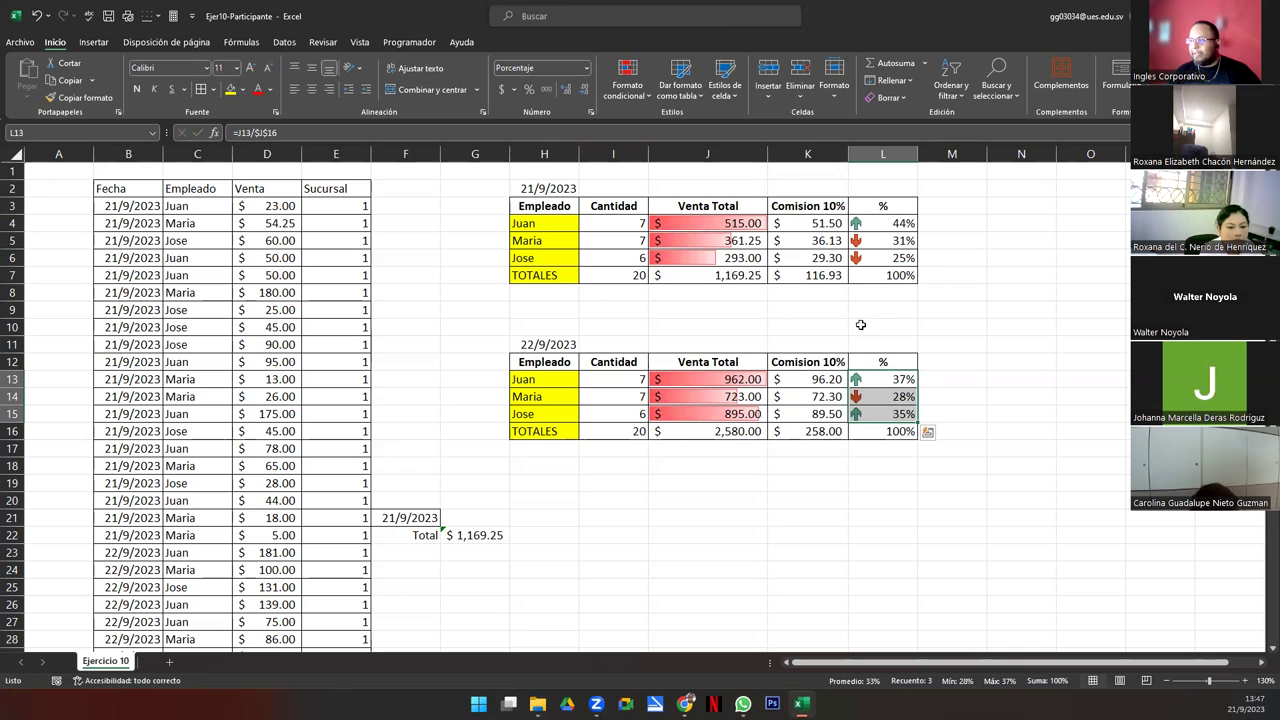
- Add one decimal place to the percentages in L13:L15 and L4:L6 (e.g. 44.0%, 37.3%)
click(565, 90)
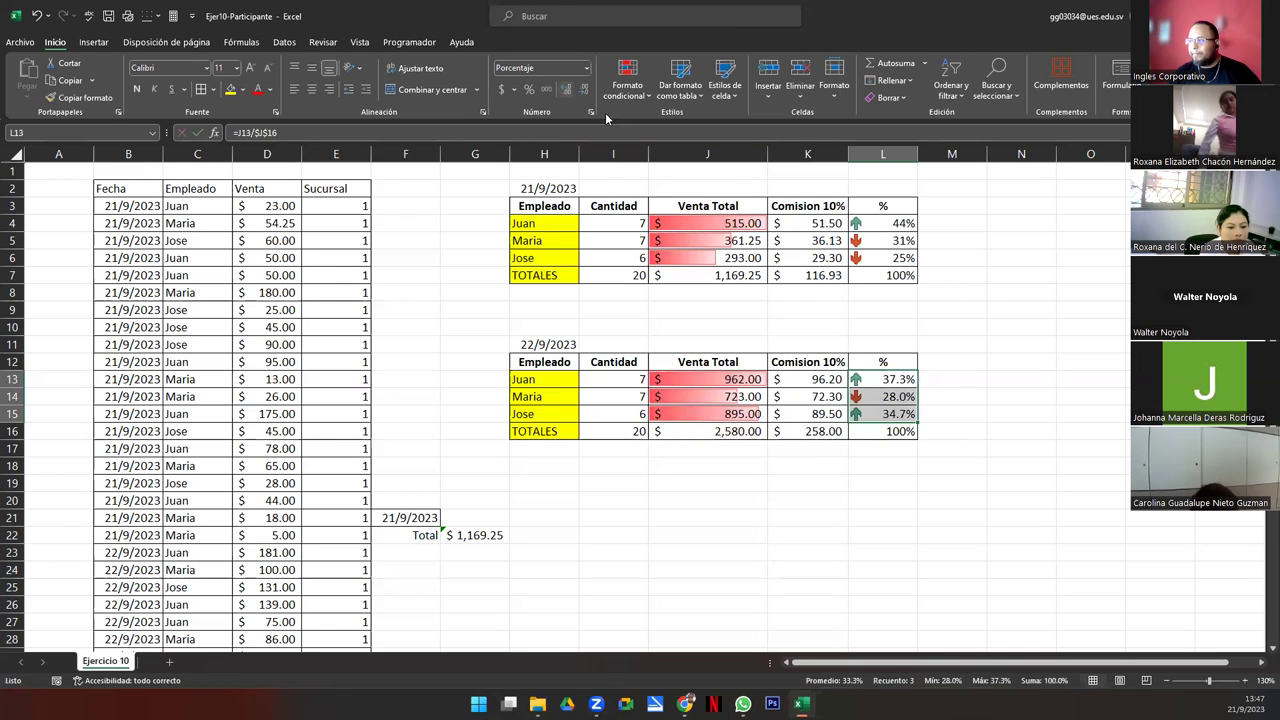
drag(883, 223, 883, 258)
click(565, 90)
click(885, 416)
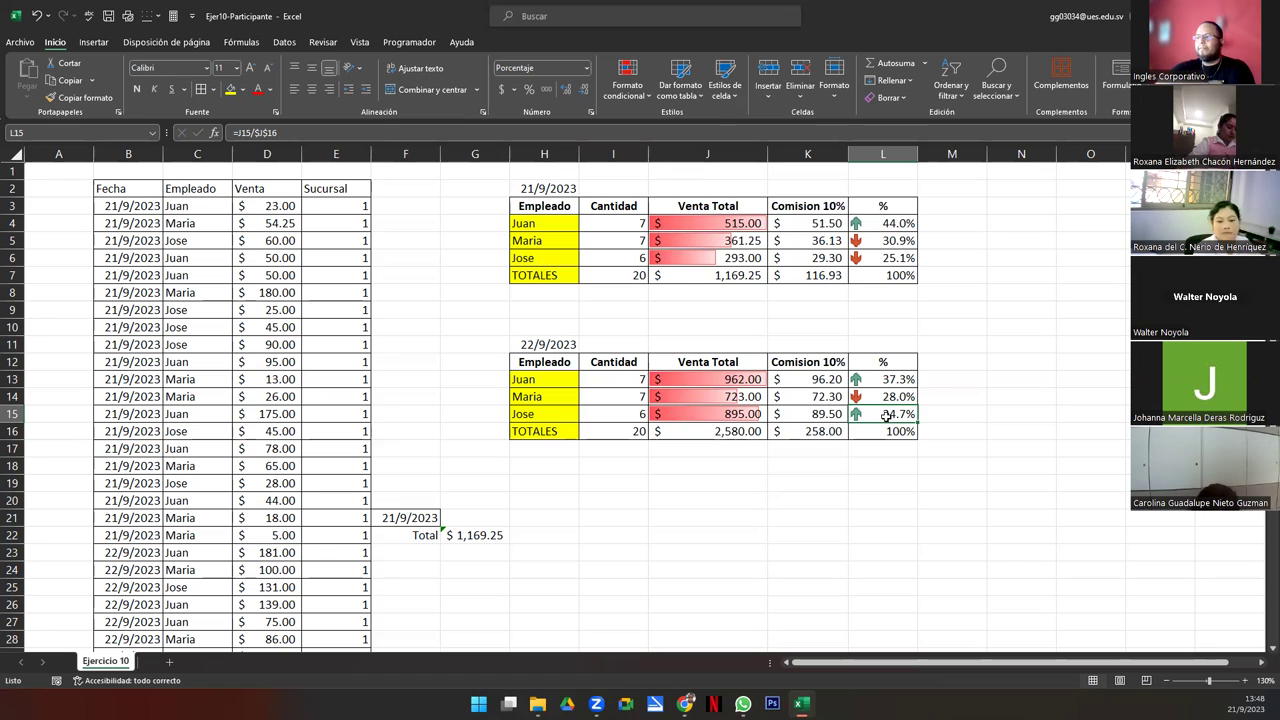
- Centre the Cantidad counts in I4:I7 and I13:I16
drag(623, 226, 623, 275)
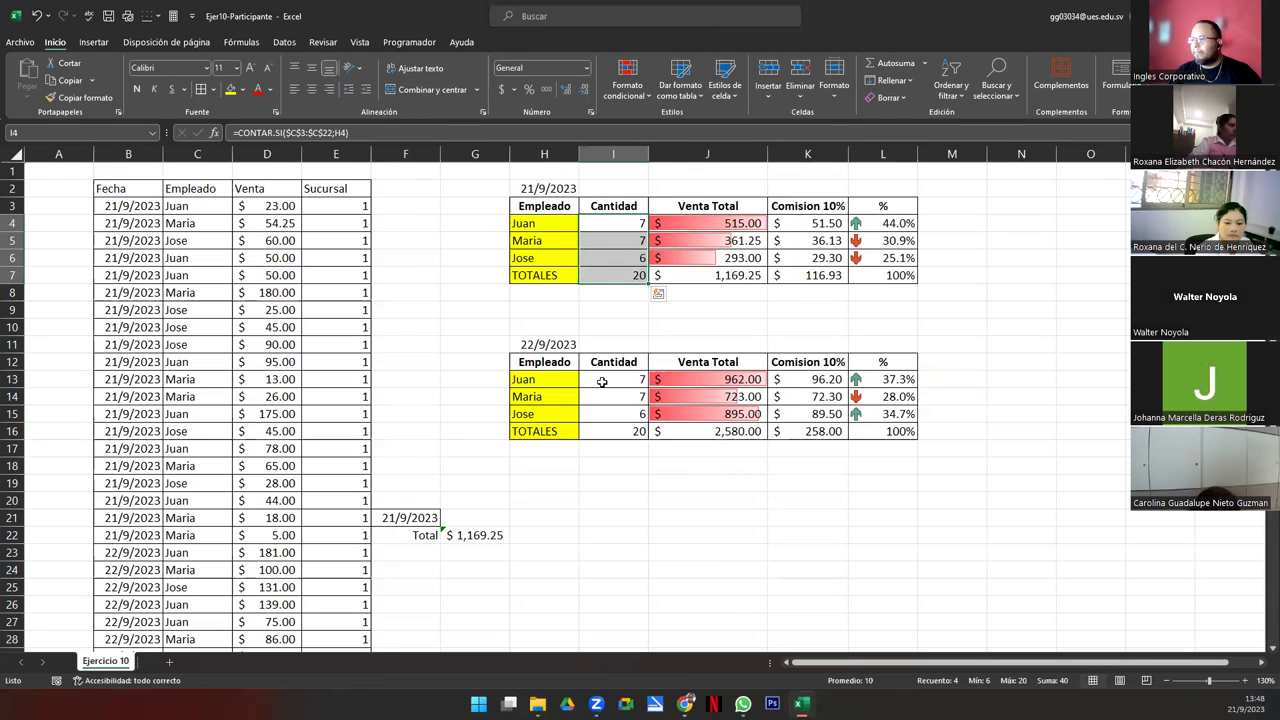
drag(603, 380, 603, 429)
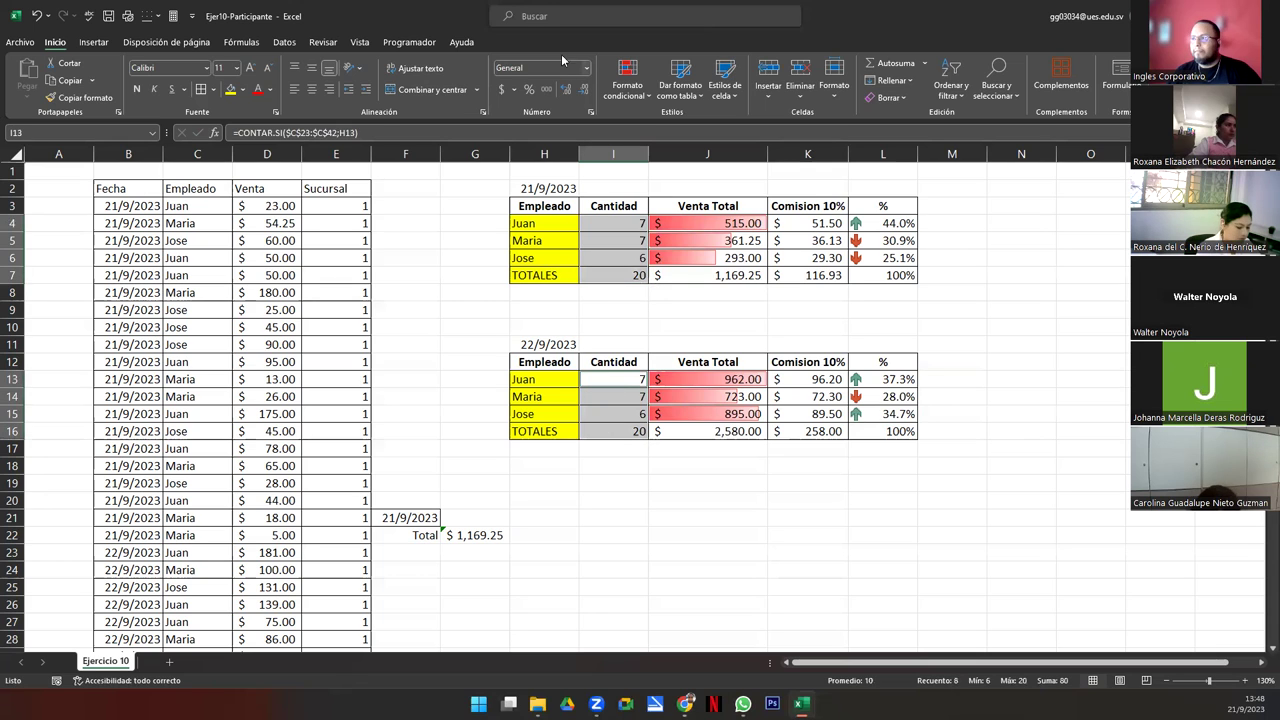
click(312, 89)
click(606, 276)
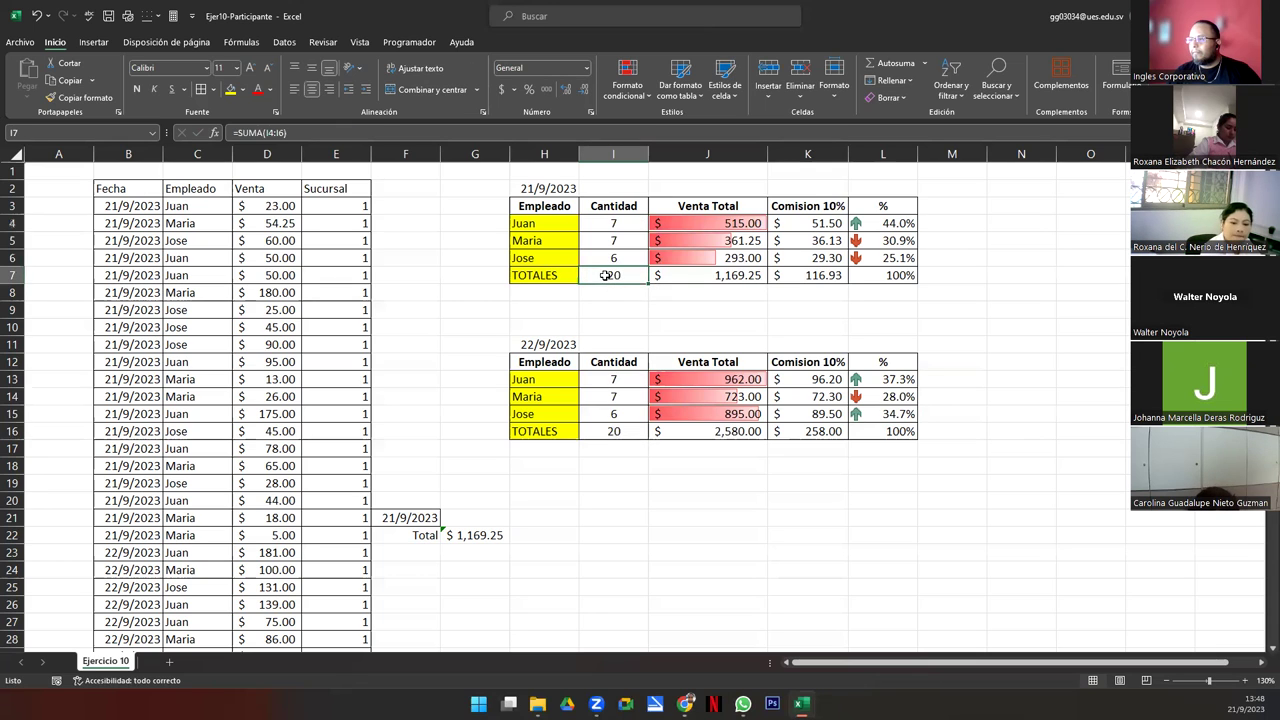
- Make both TOTALES rows, H7:L7 and H16:L16, bold
drag(548, 275, 905, 278)
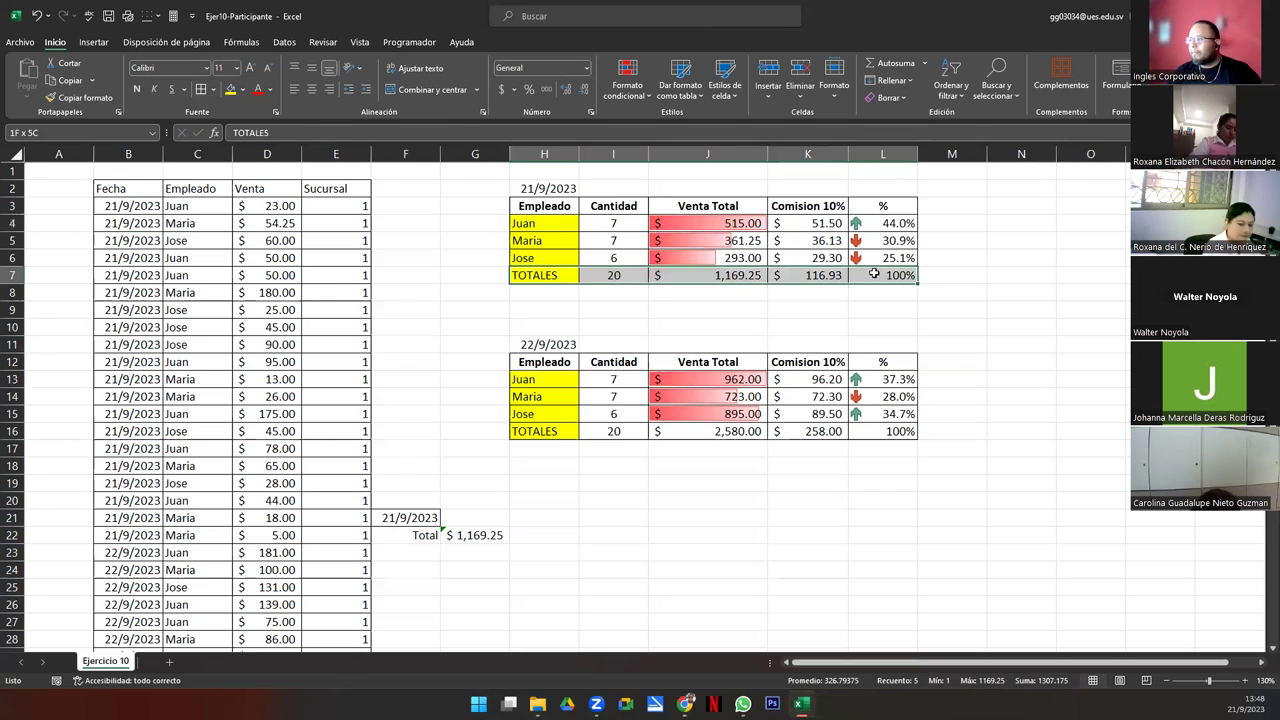
ctrl+drag(568, 430, 871, 430)
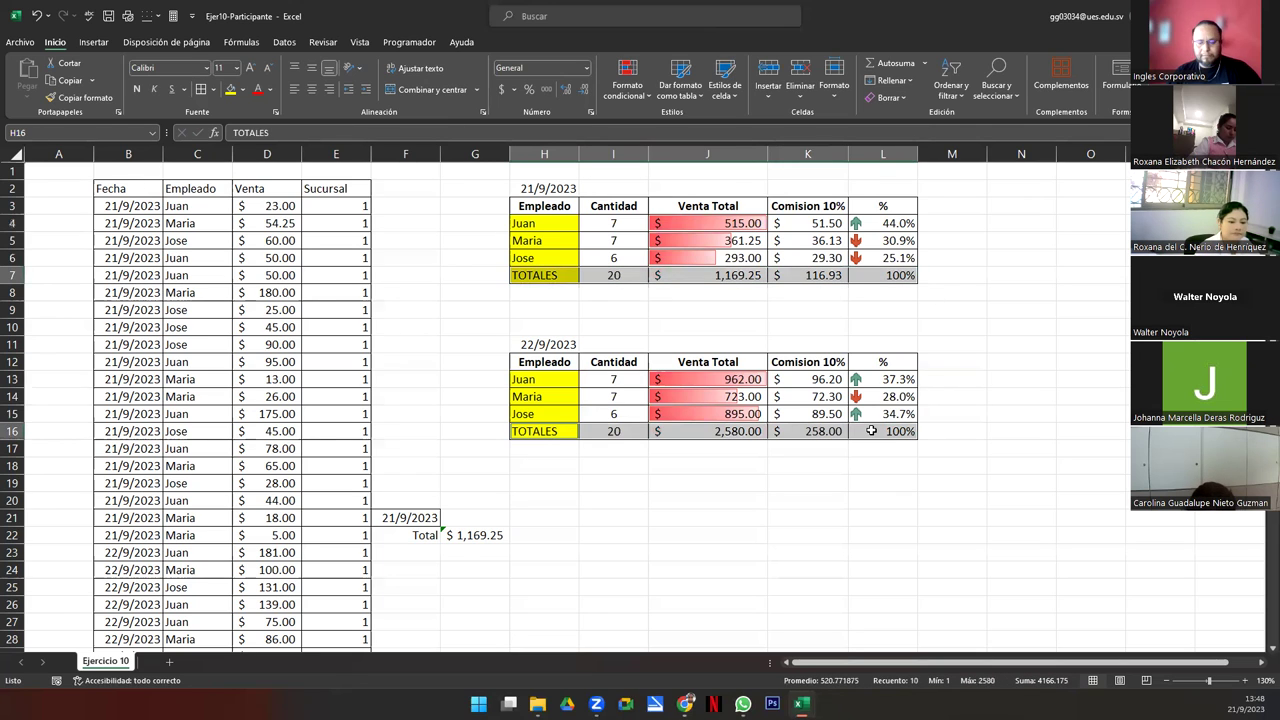
key(ctrl+n)
click(694, 451)
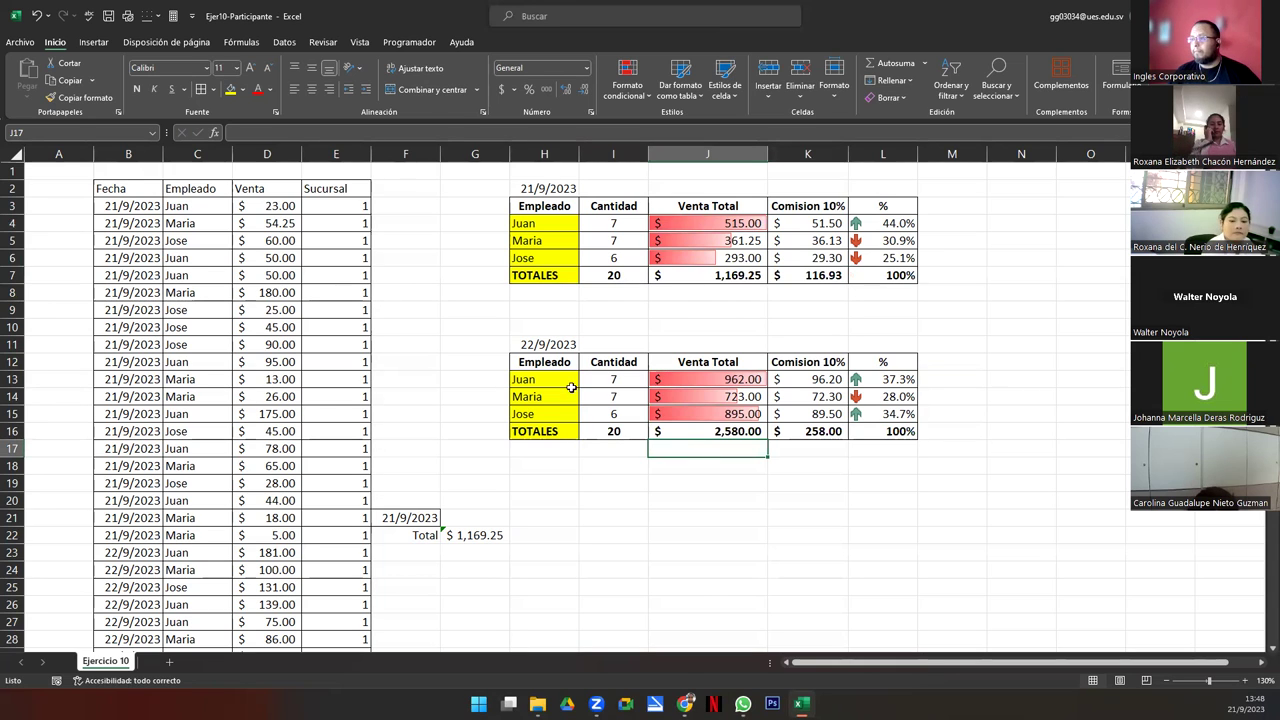
click(540, 363)
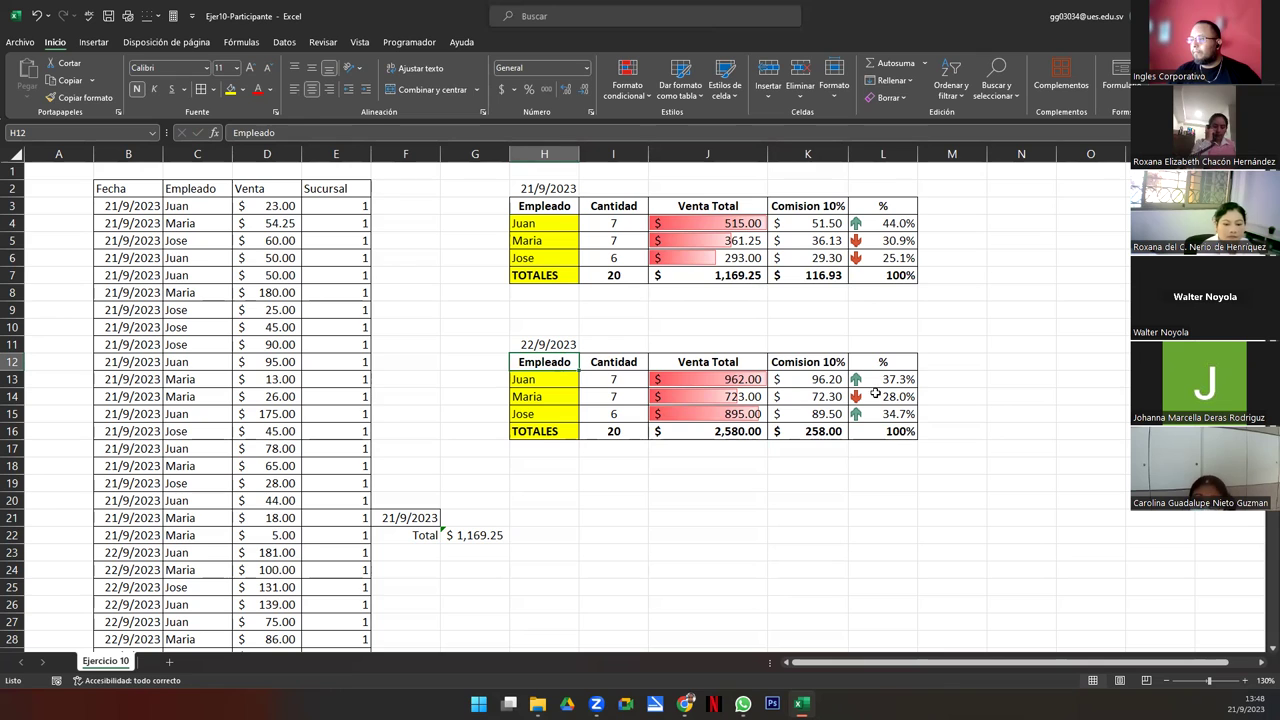
shift+click(872, 368)
- Apply the Título 3 cell style to the second table's header row H12:L12
click(628, 85)
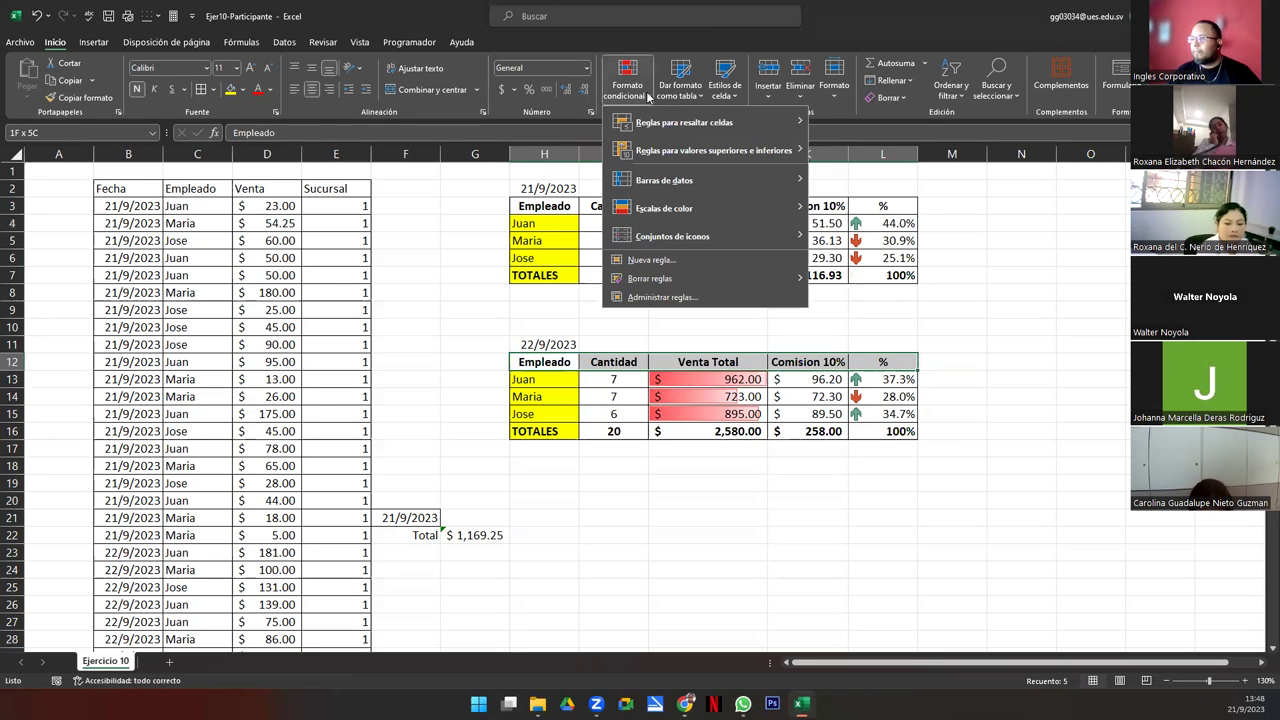
click(685, 90)
click(727, 90)
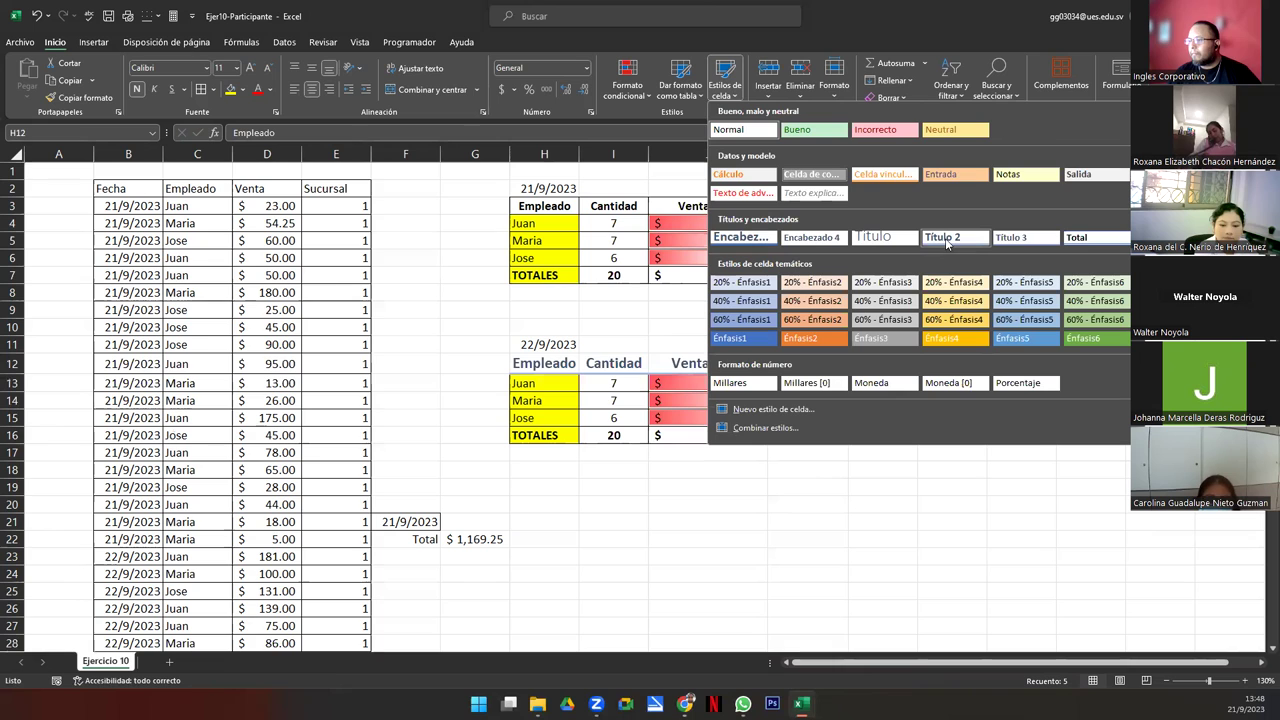
click(1015, 238)
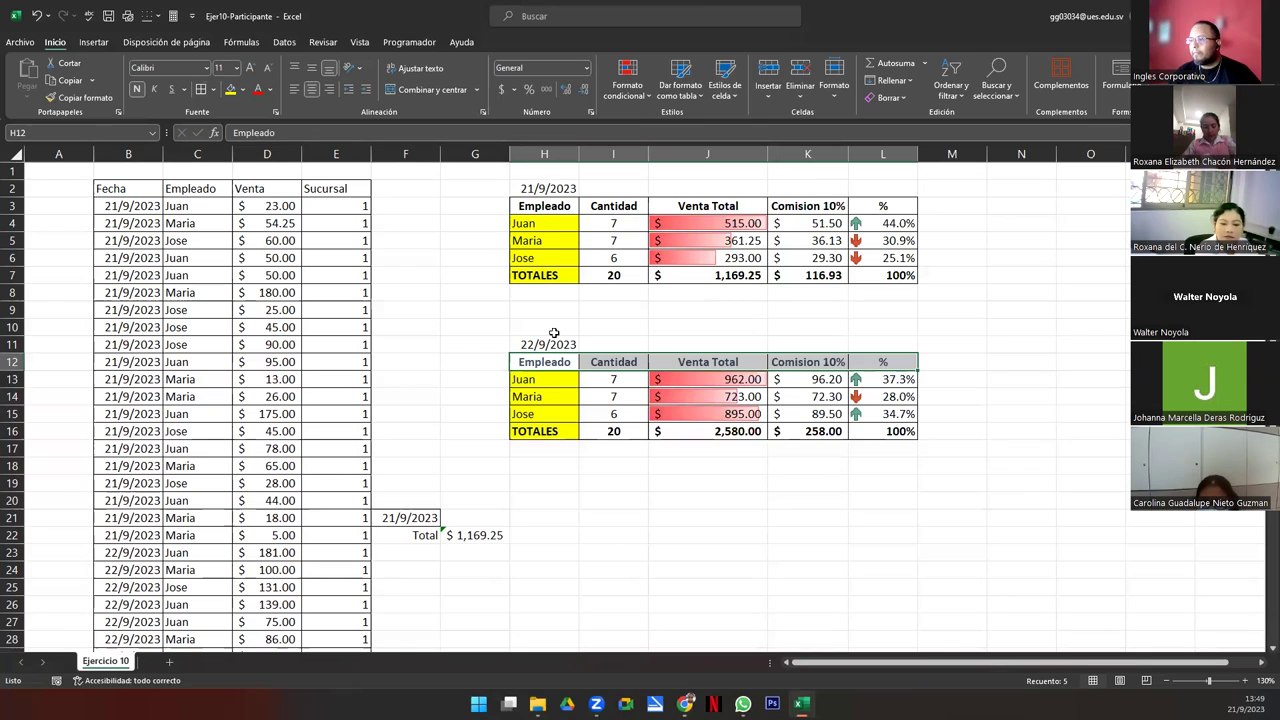
- Copy the Título 3 header formatting onto the first table's header row H3:L3
click(78, 97)
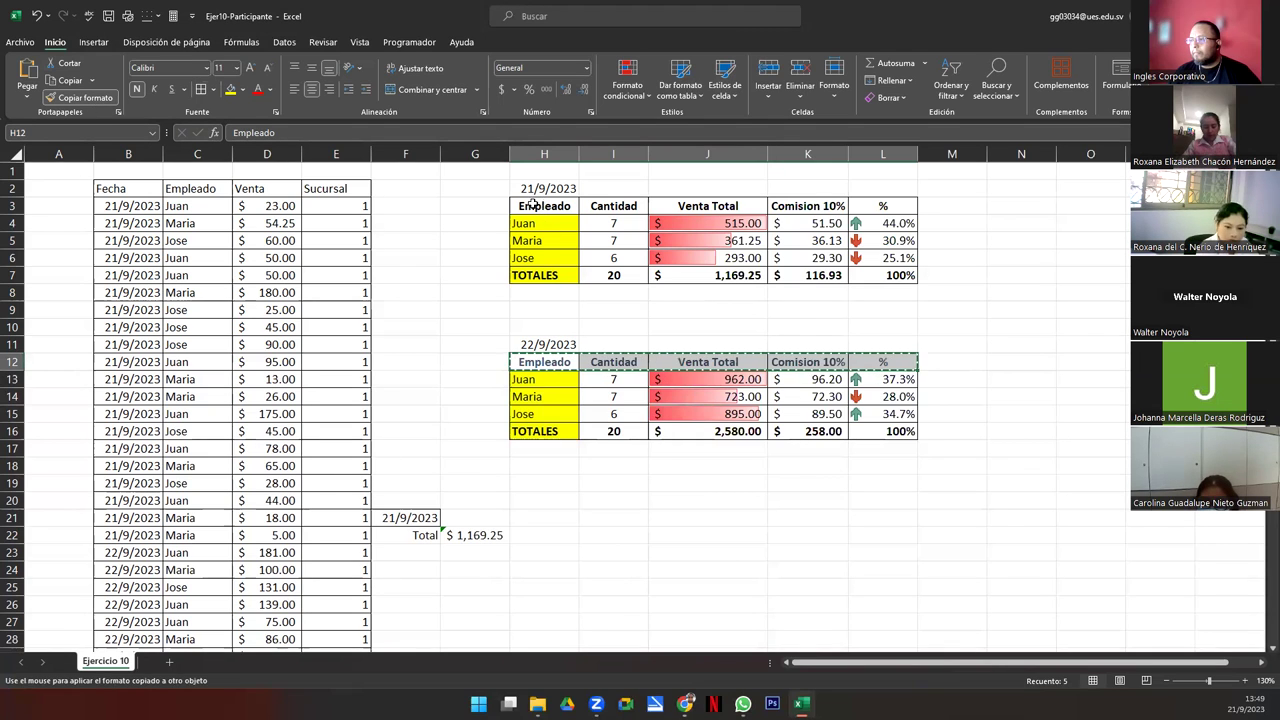
click(533, 203)
click(745, 380)
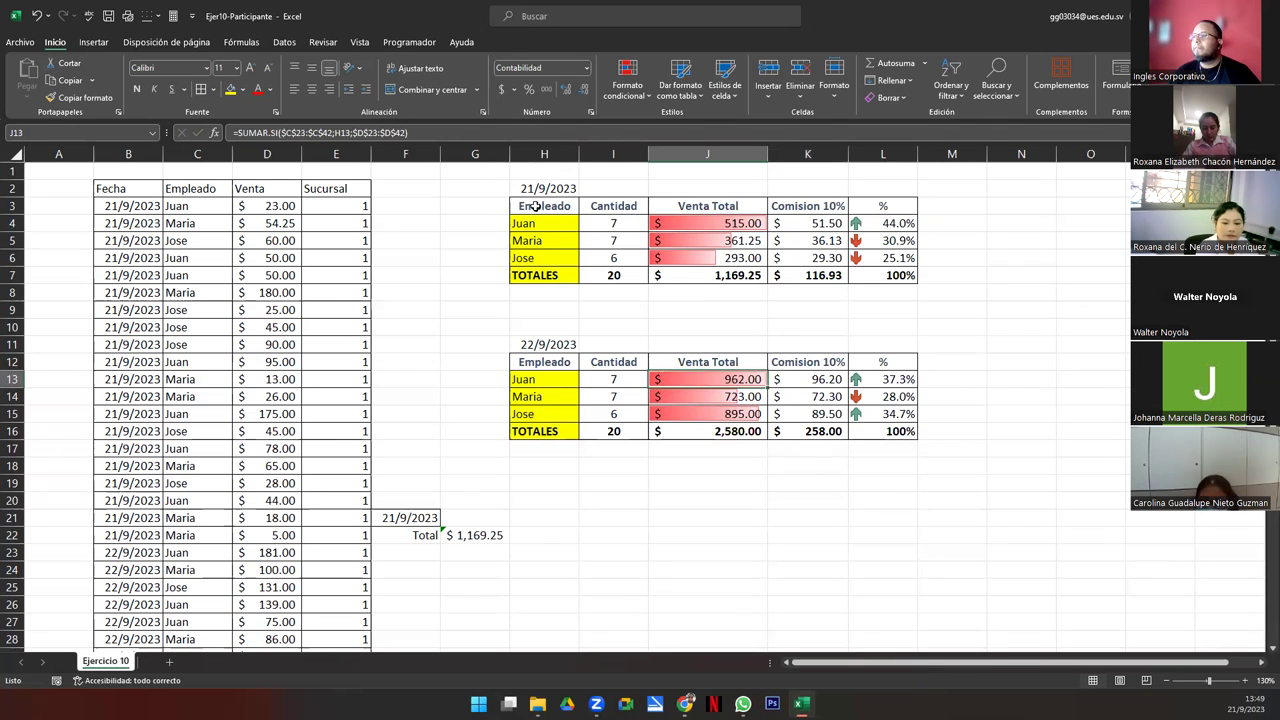
drag(535, 206, 895, 272)
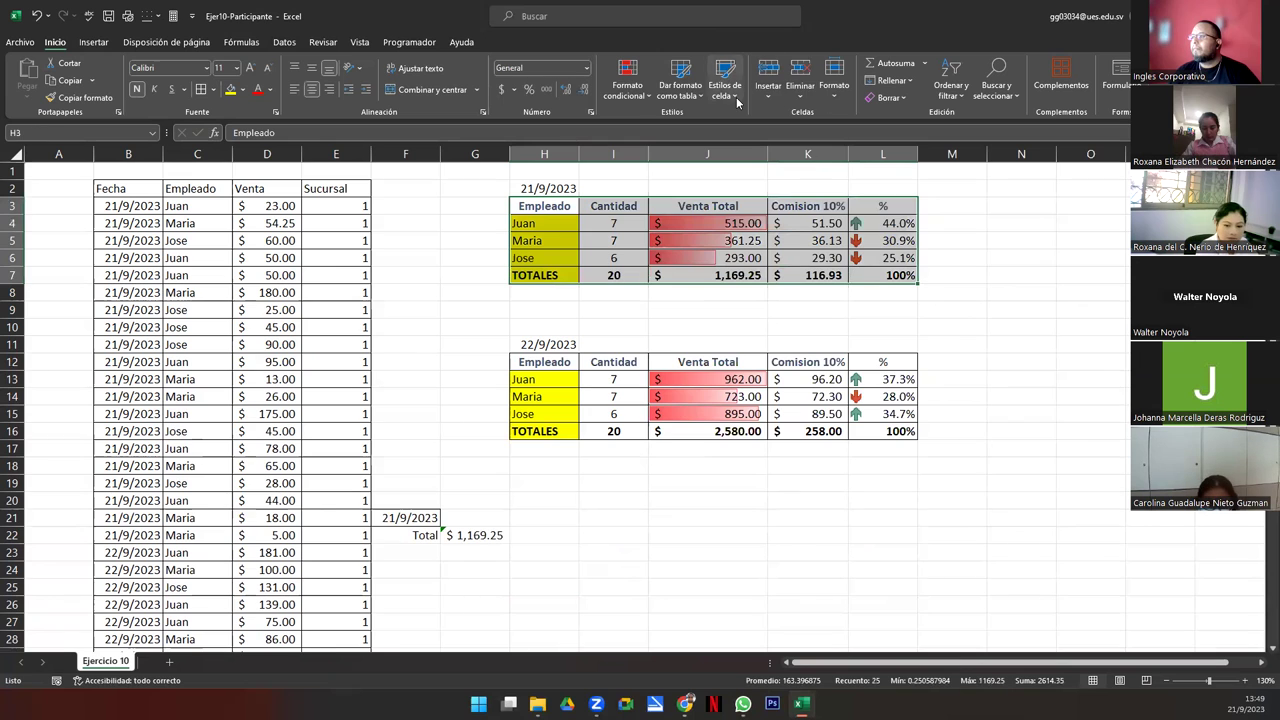
click(736, 100)
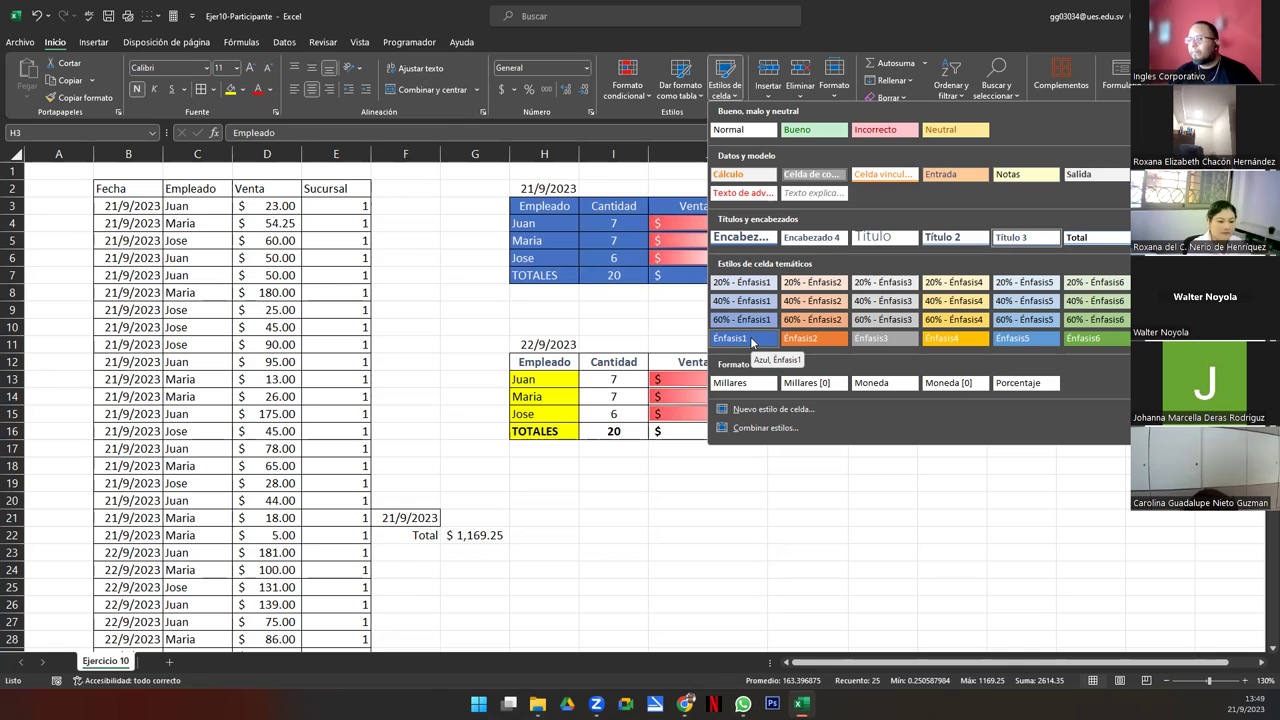
key(alt+Tab)
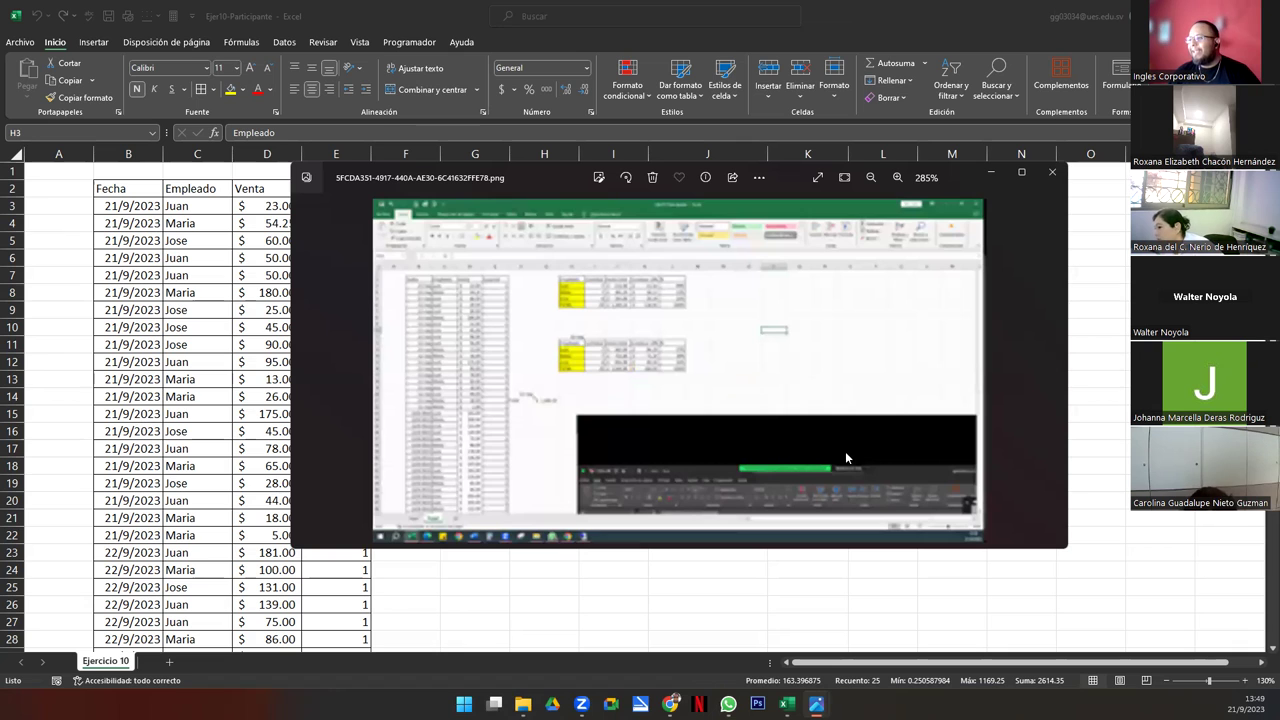
- Zoom into the reference screenshot three steps, then close the Photos viewer
click(1053, 175)
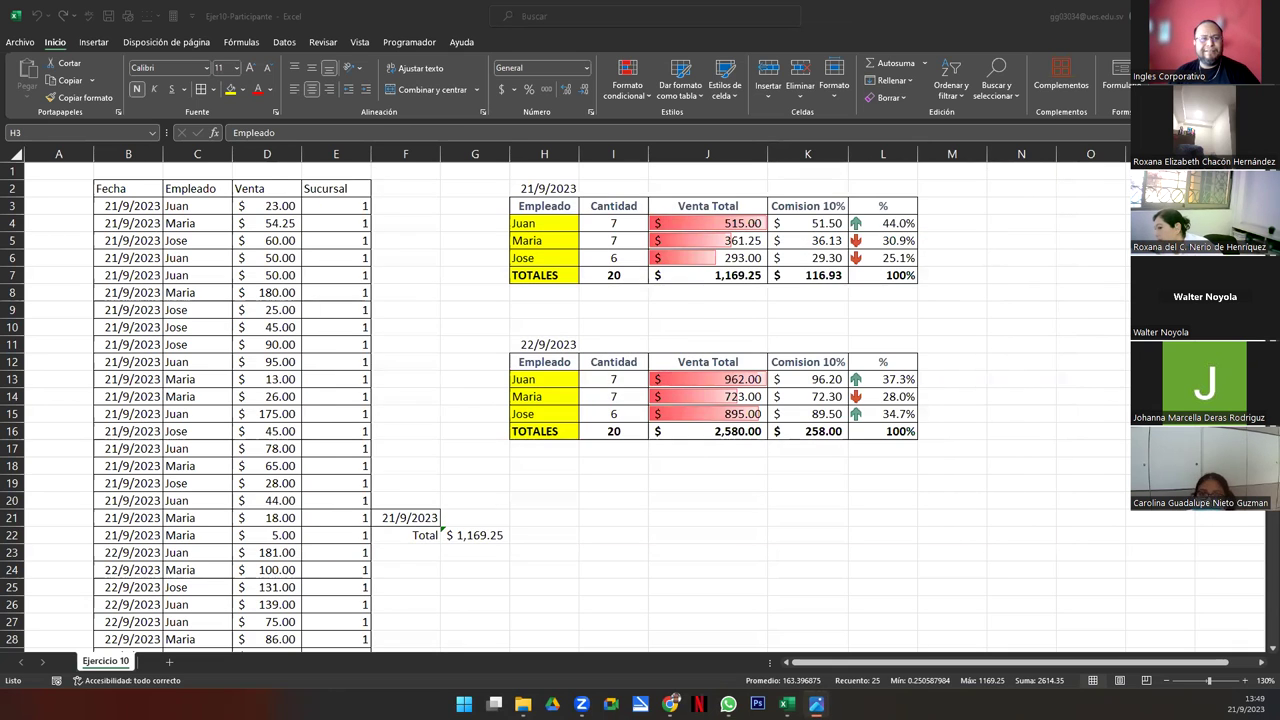
key(alt+Tab)
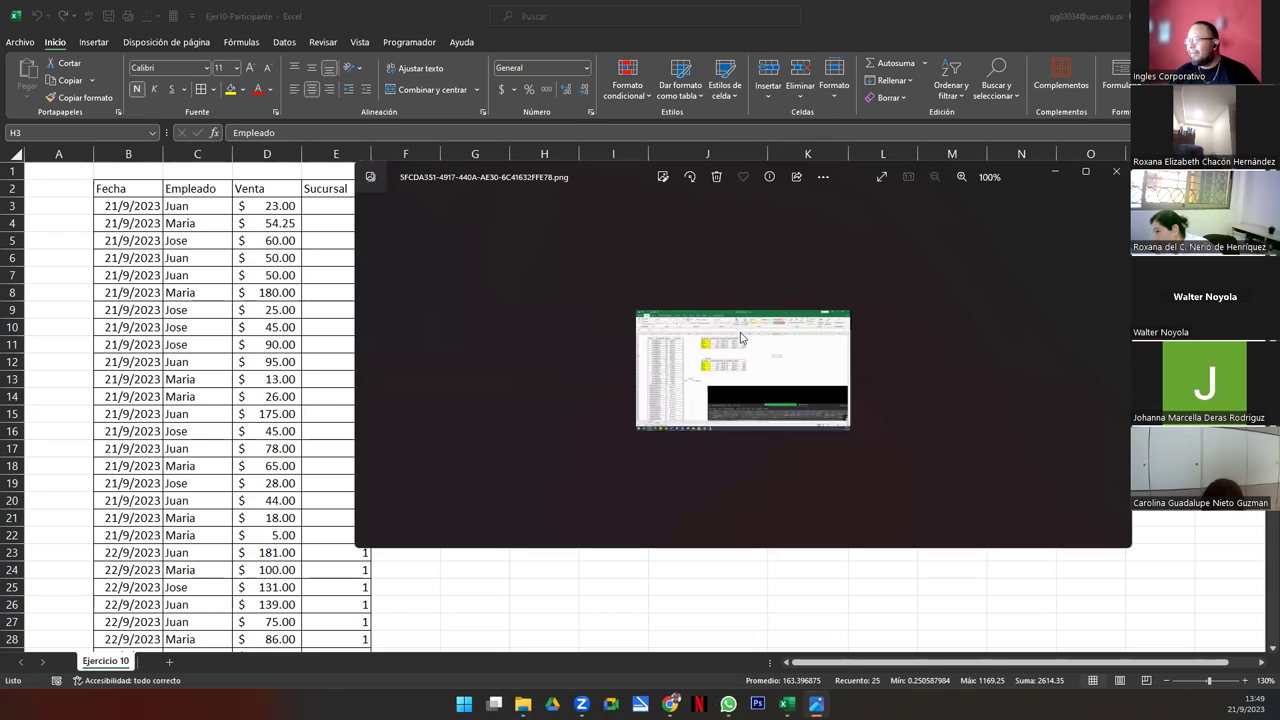
click(958, 178)
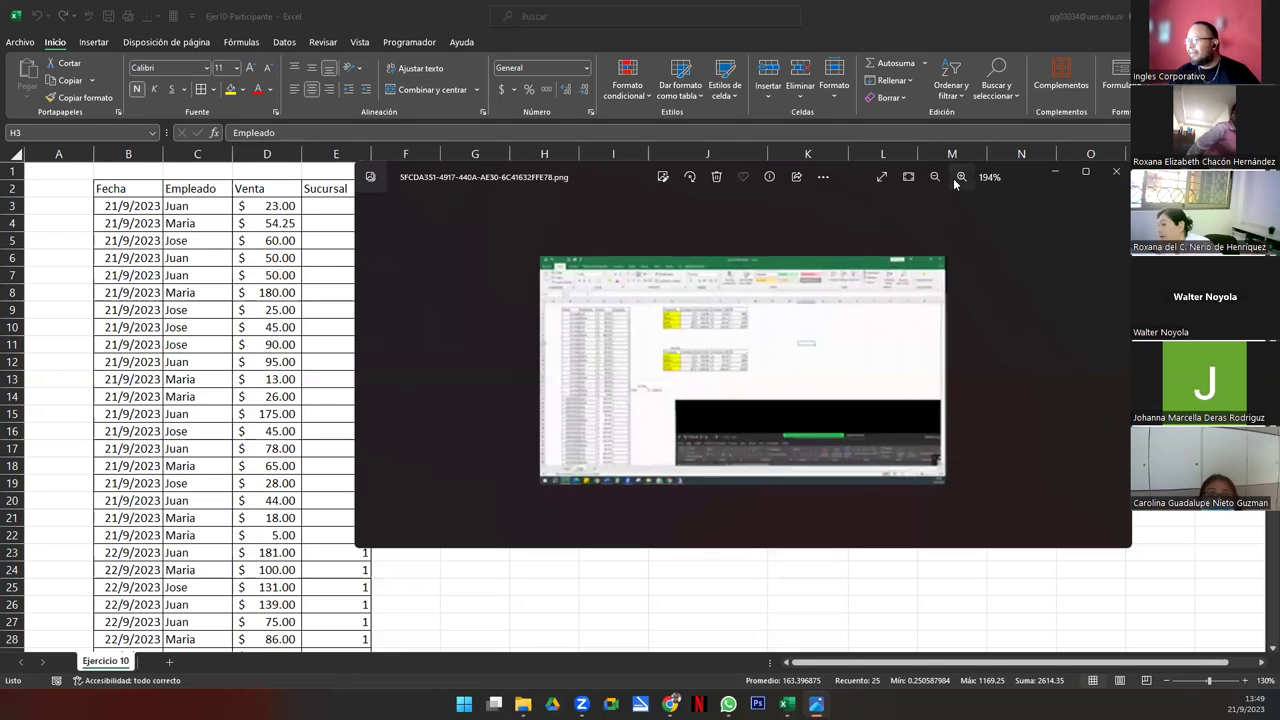
click(958, 178)
click(958, 178)
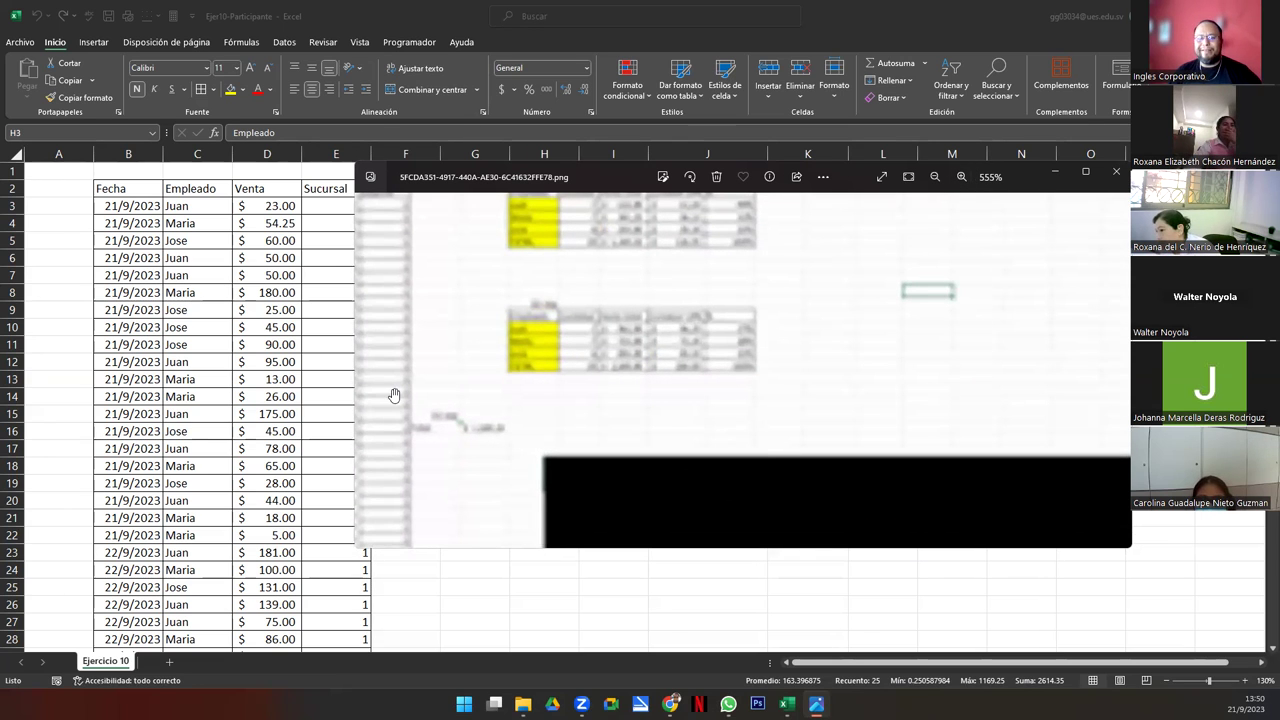
click(1116, 172)
click(685, 435)
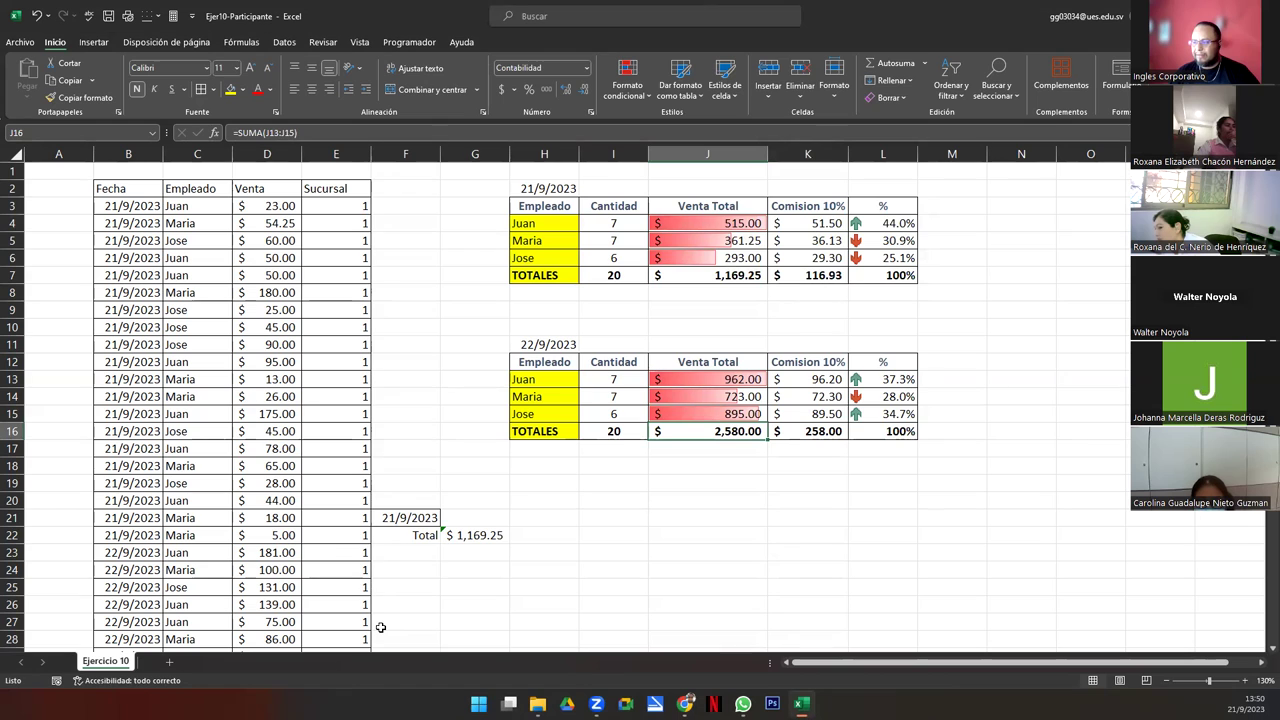
click(389, 534)
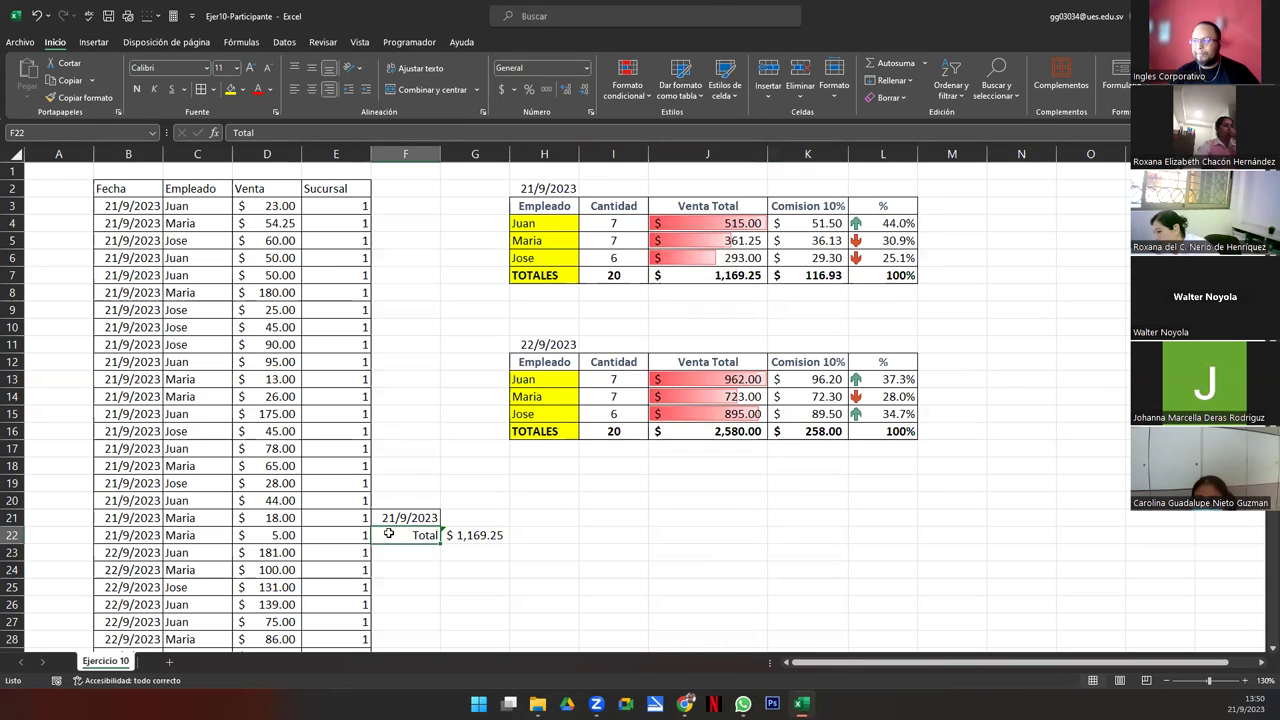
click(652, 424)
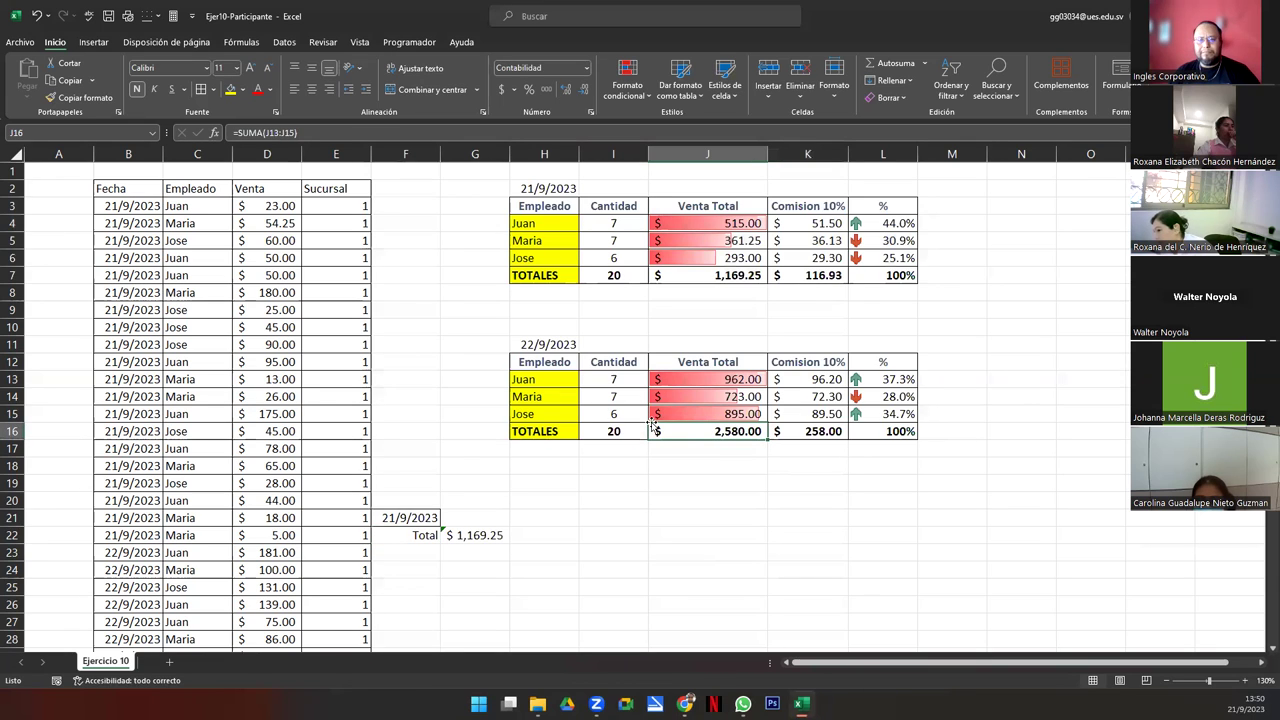
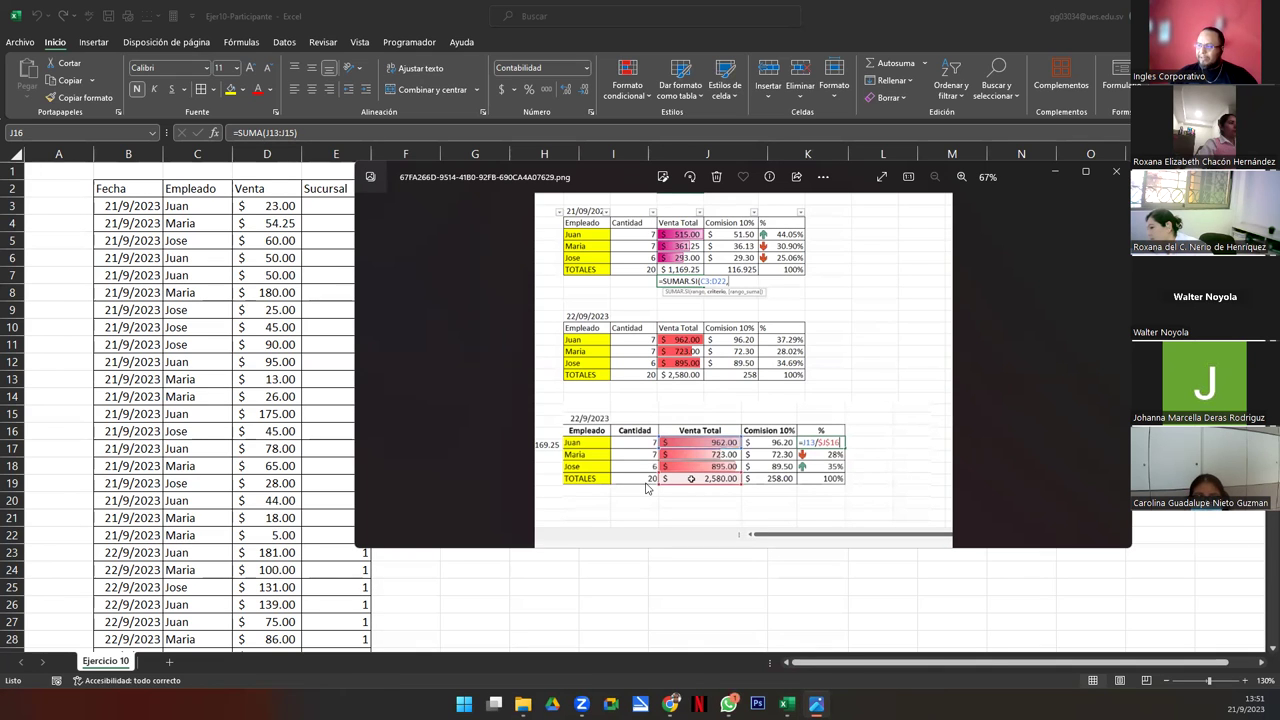
- Close the three students' screenshot images
key(alt+F4)
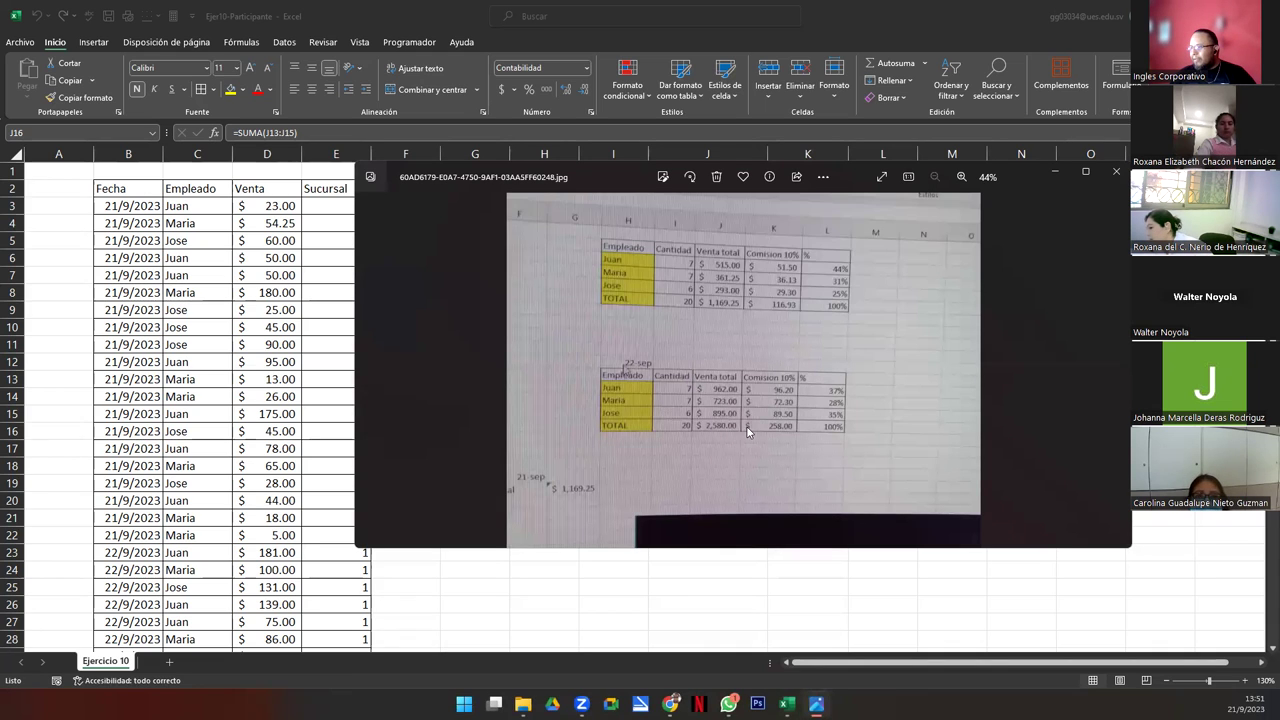
click(1116, 172)
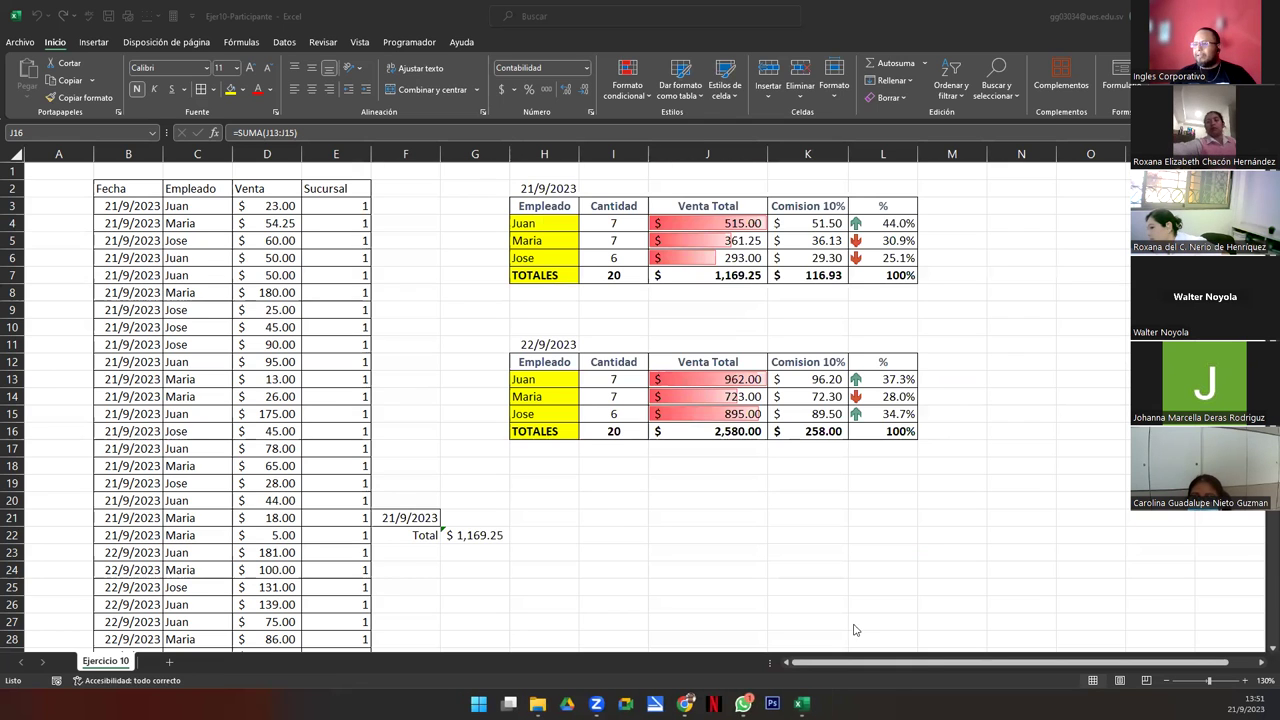
scroll(583, 575, down, 5)
scroll(595, 563, up, 5)
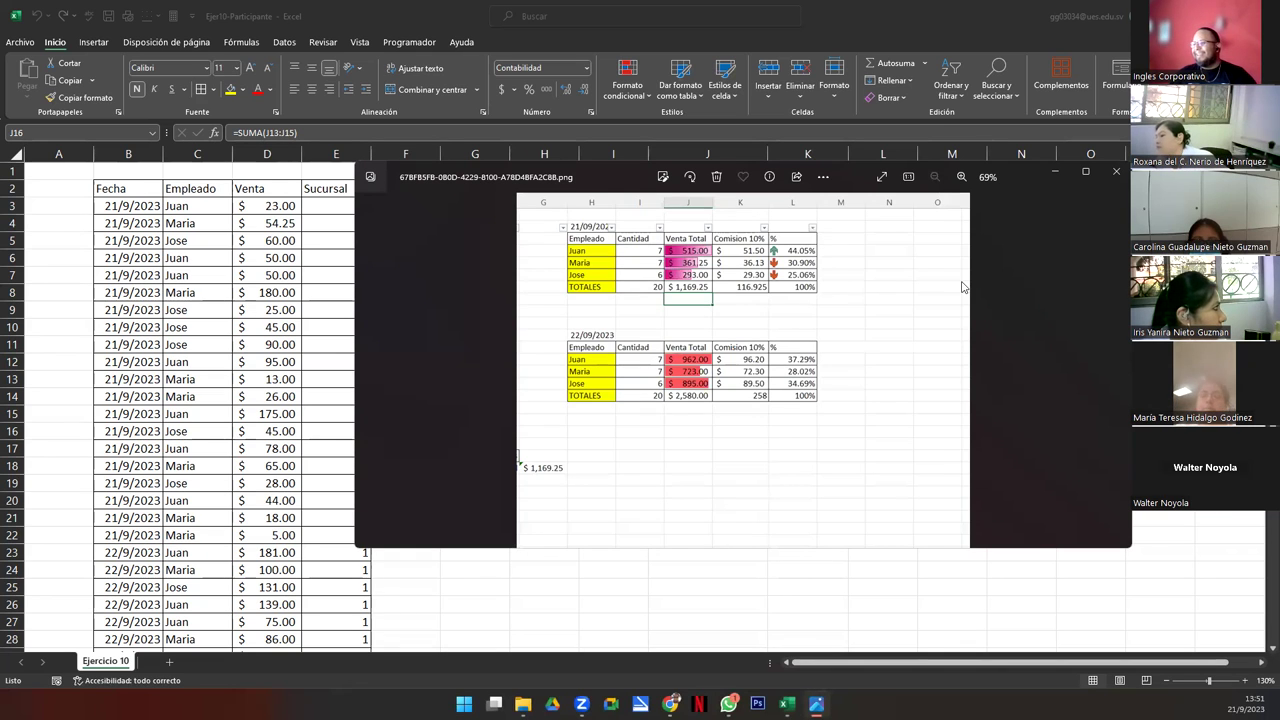
click(1115, 176)
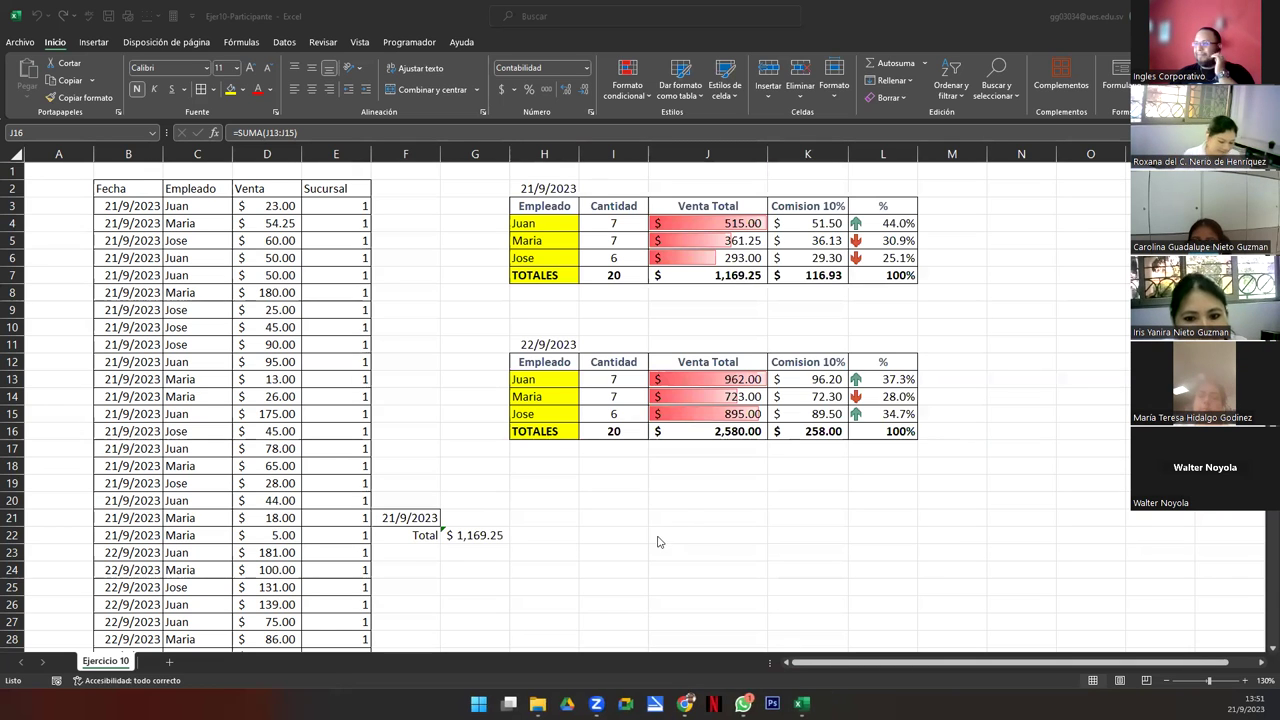
- Start editing the J16 total formula, cancel the edit, and switch to the Genially presentation
key(F2)
click(565, 499)
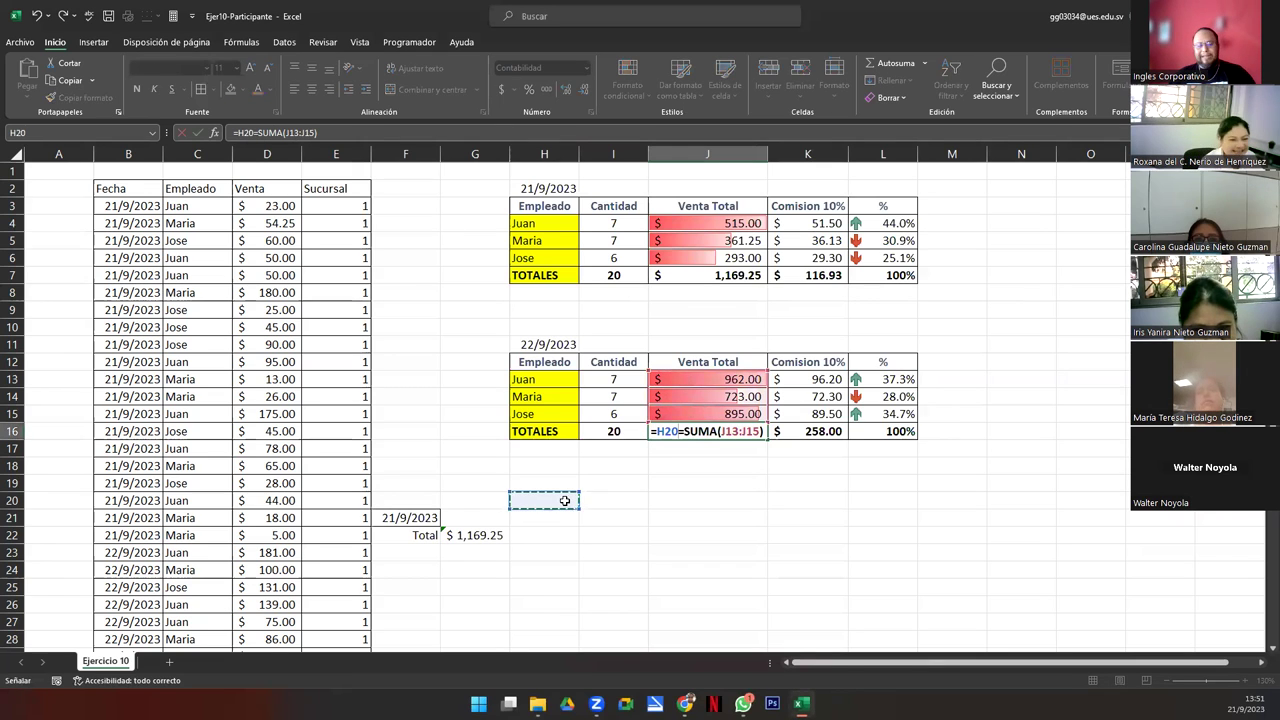
key(Escape)
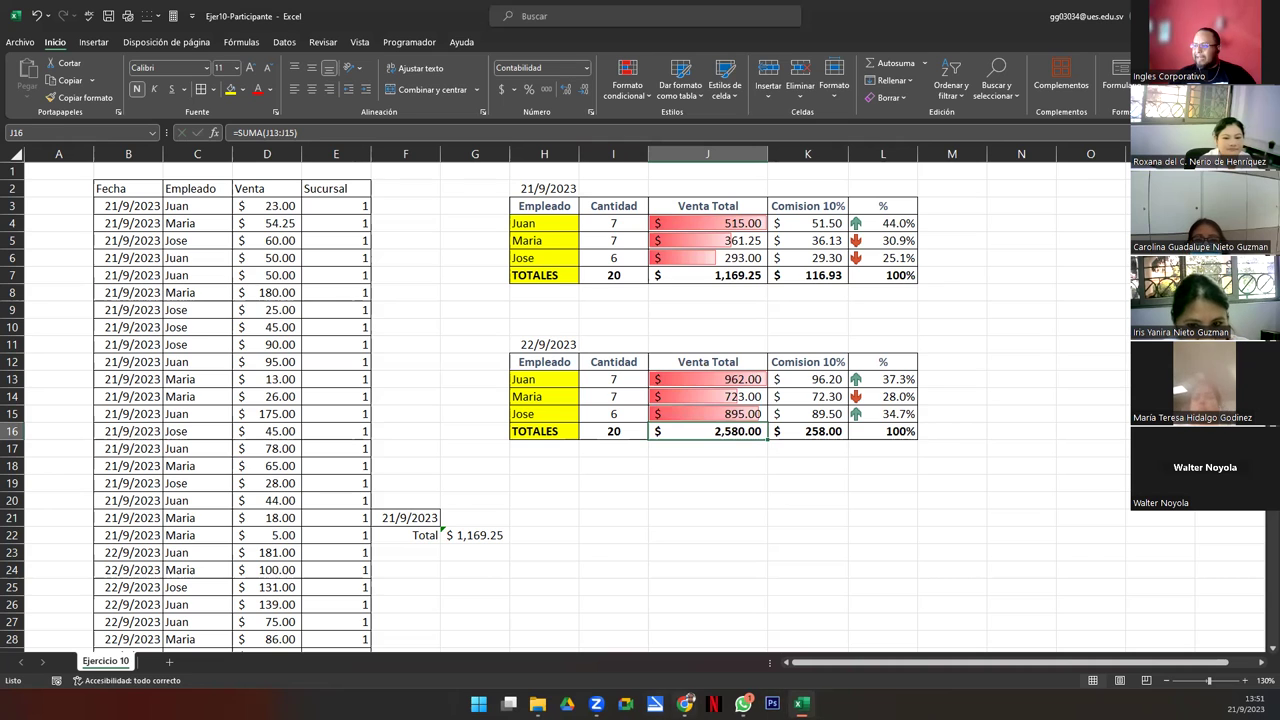
key(alt+Tab)
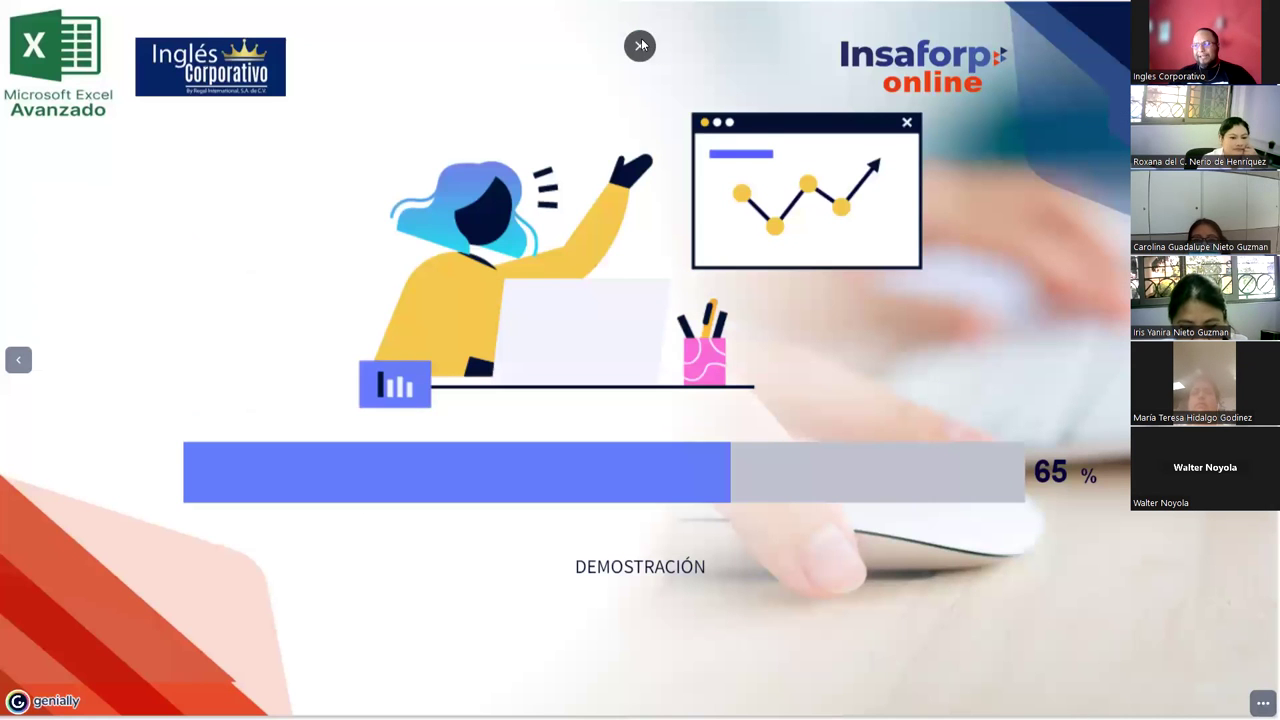
- Leave the presentation's full-screen view, open a new blank browser tab, and return to Excel
click(641, 45)
click(341, 11)
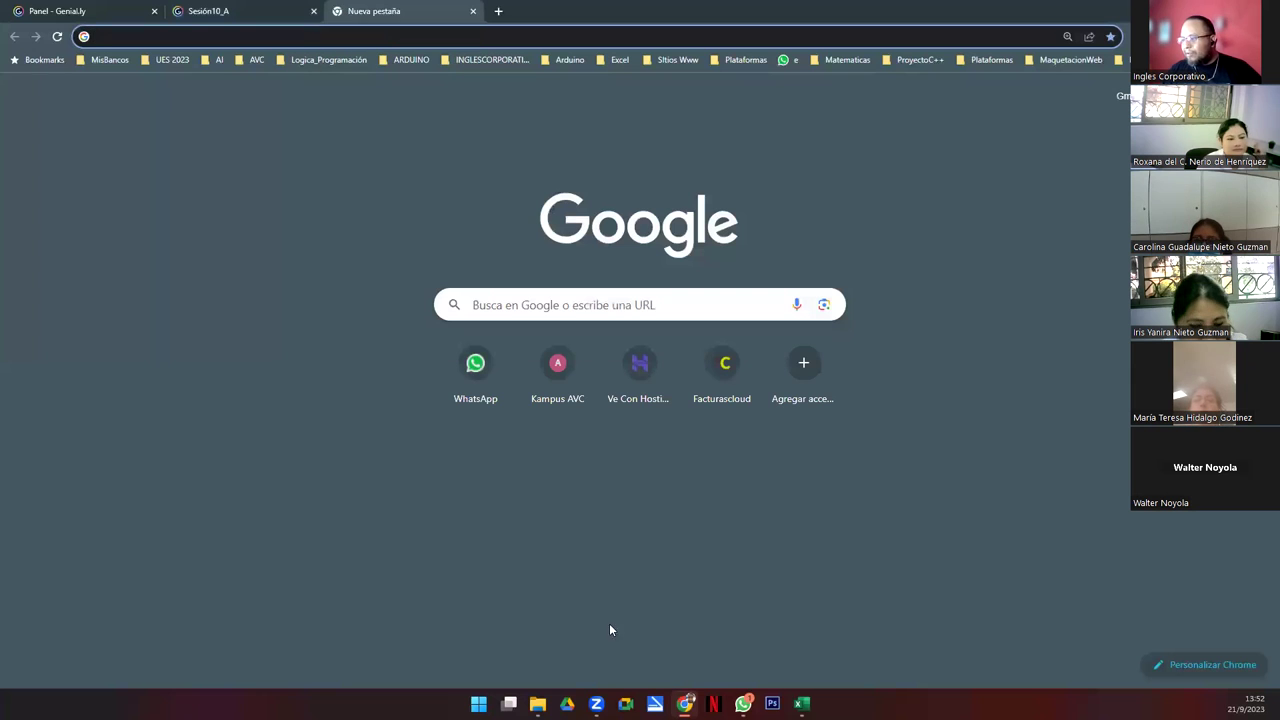
key(alt+Tab)
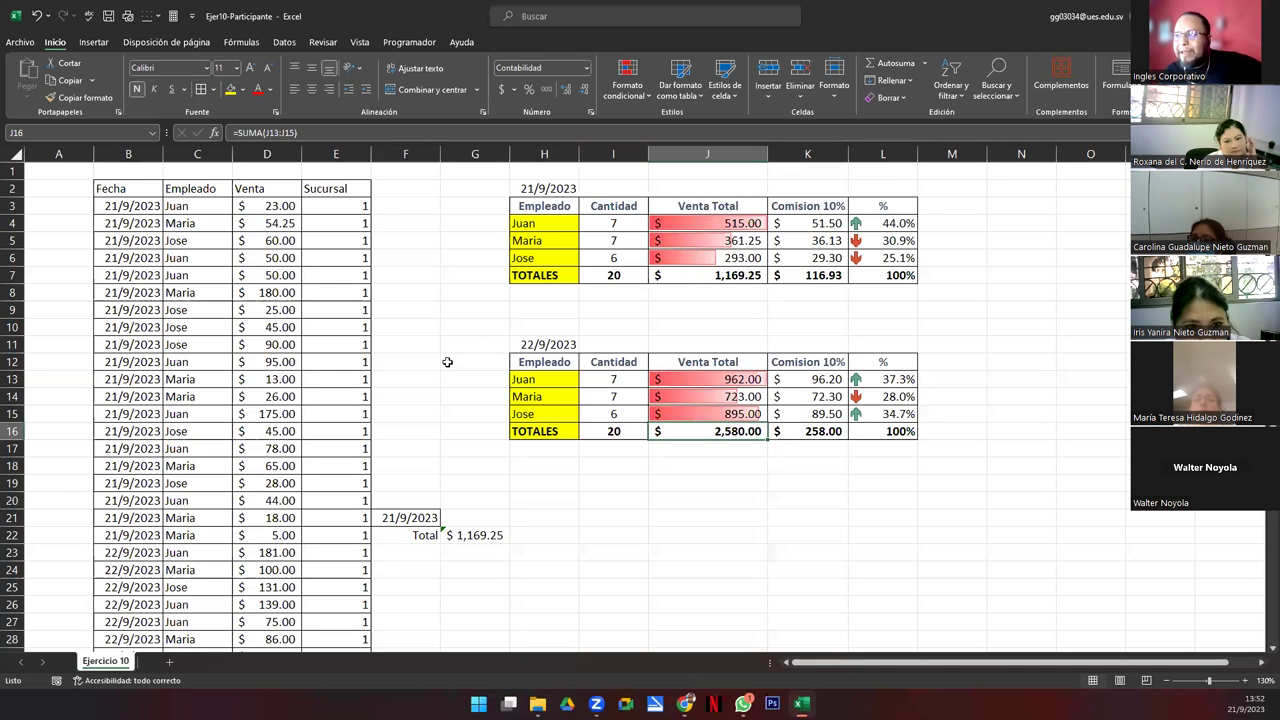
- On the Data ribbon, list the Get Data import sources, then close the list
click(285, 43)
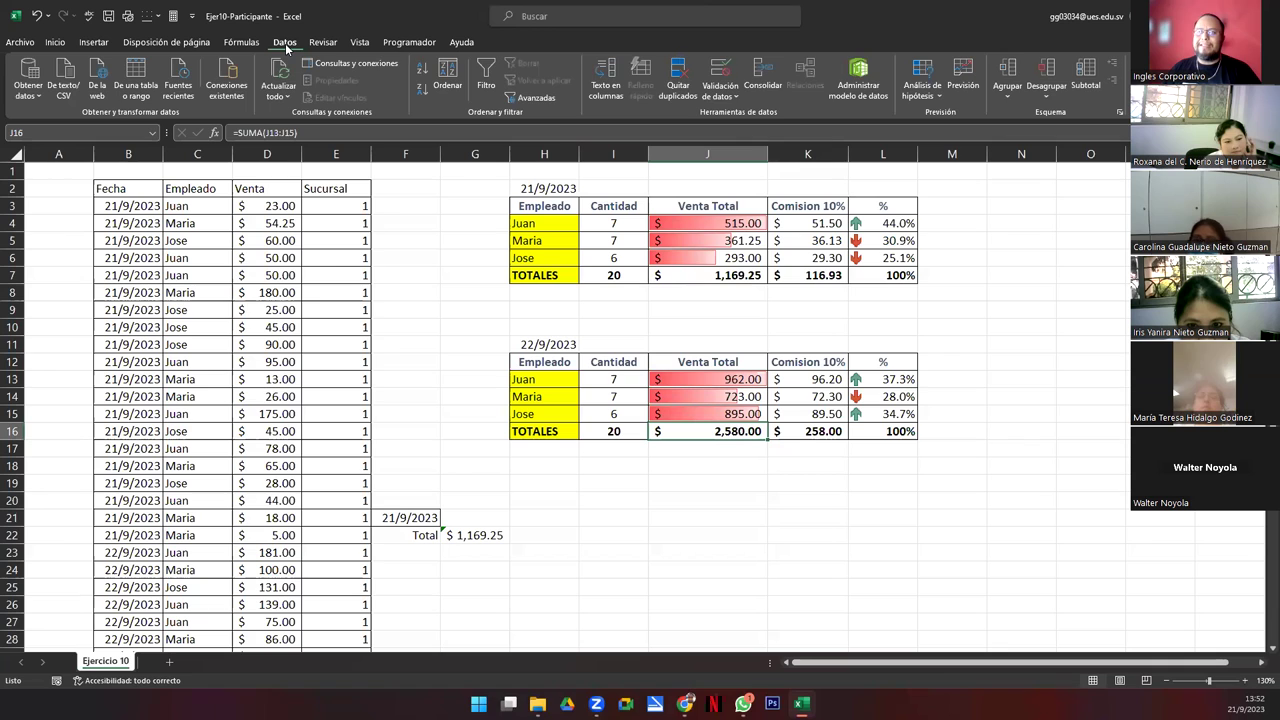
click(33, 98)
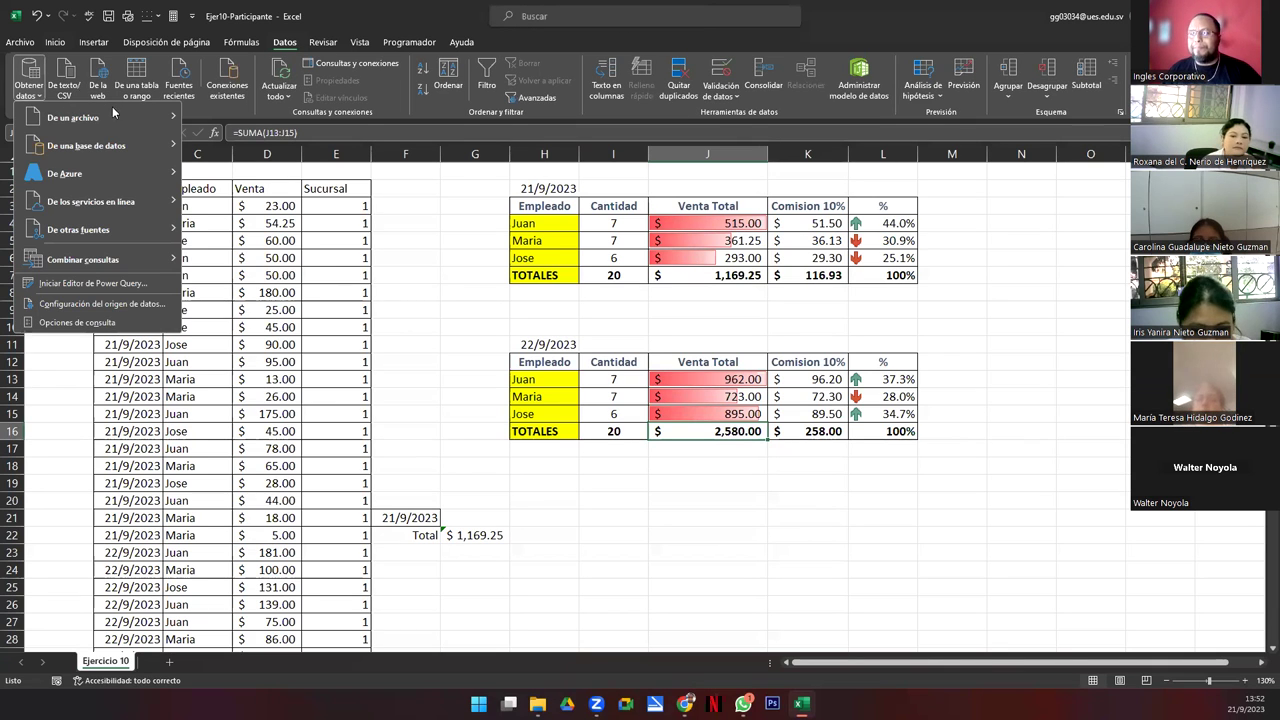
click(400, 323)
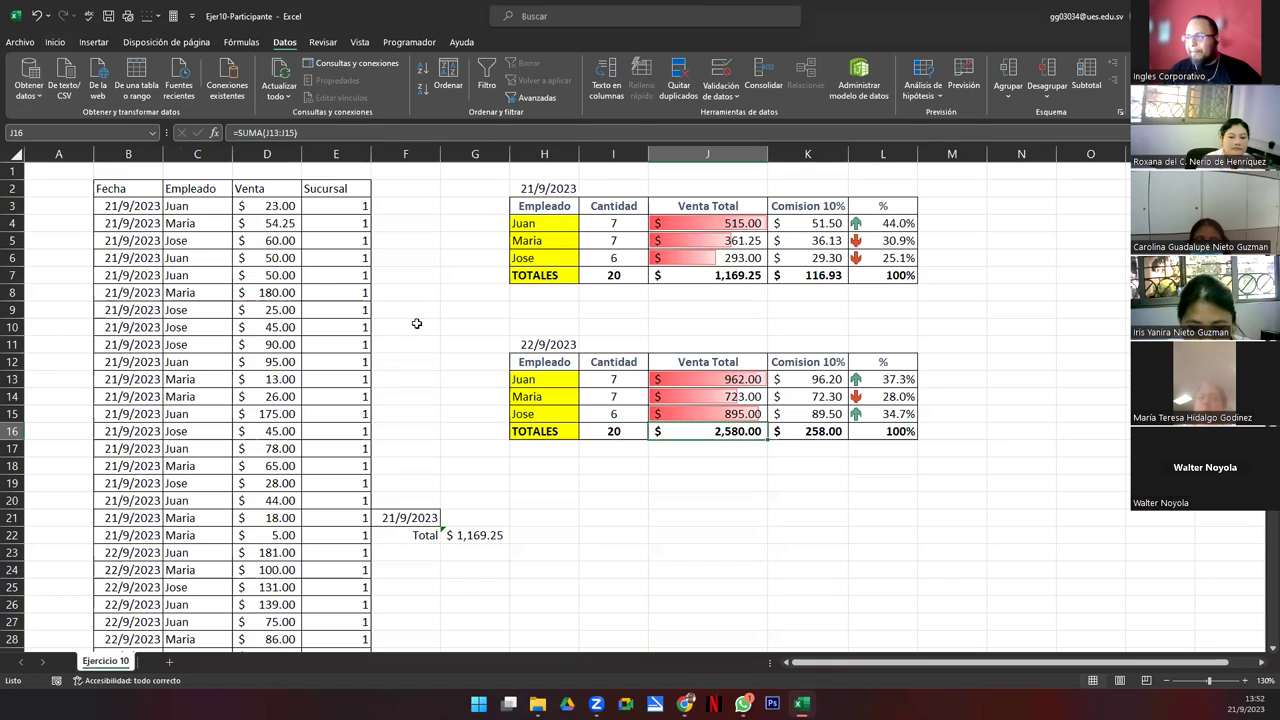
- Google 'pdf con tablas para excel' and skim the tutorial and PDF-to-Excel converter results
key(alt+Tab)
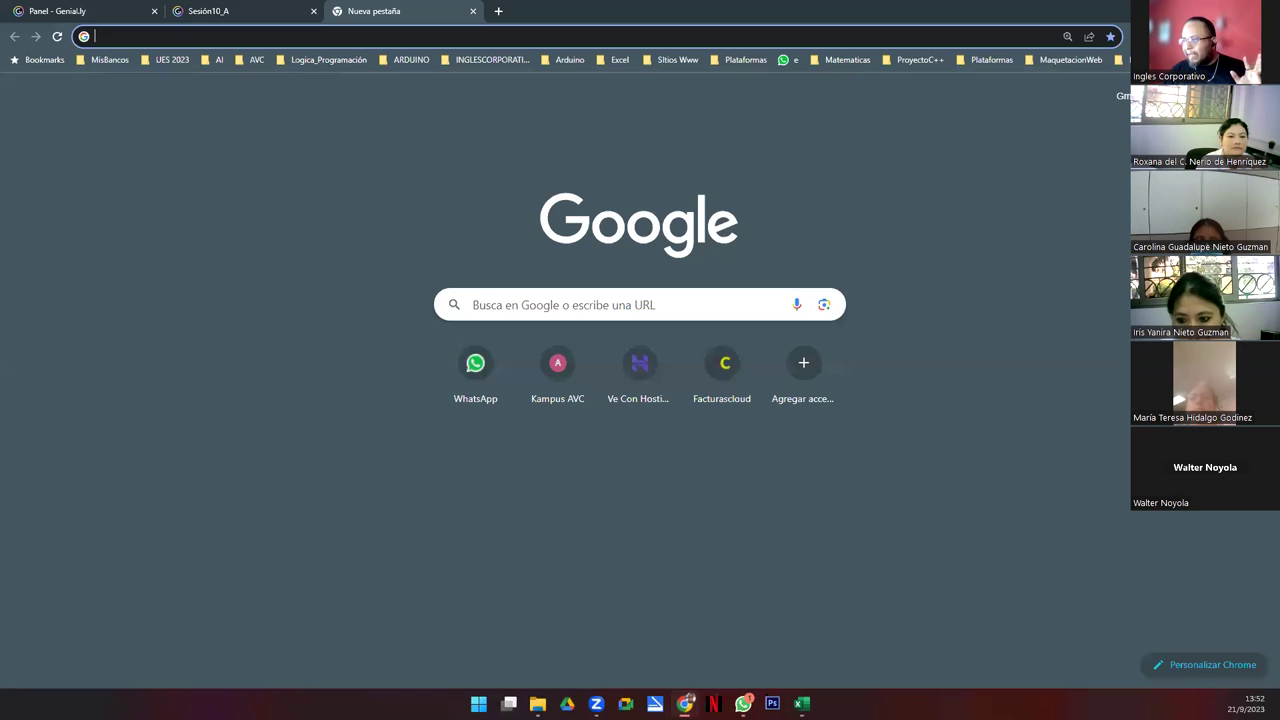
click(262, 35)
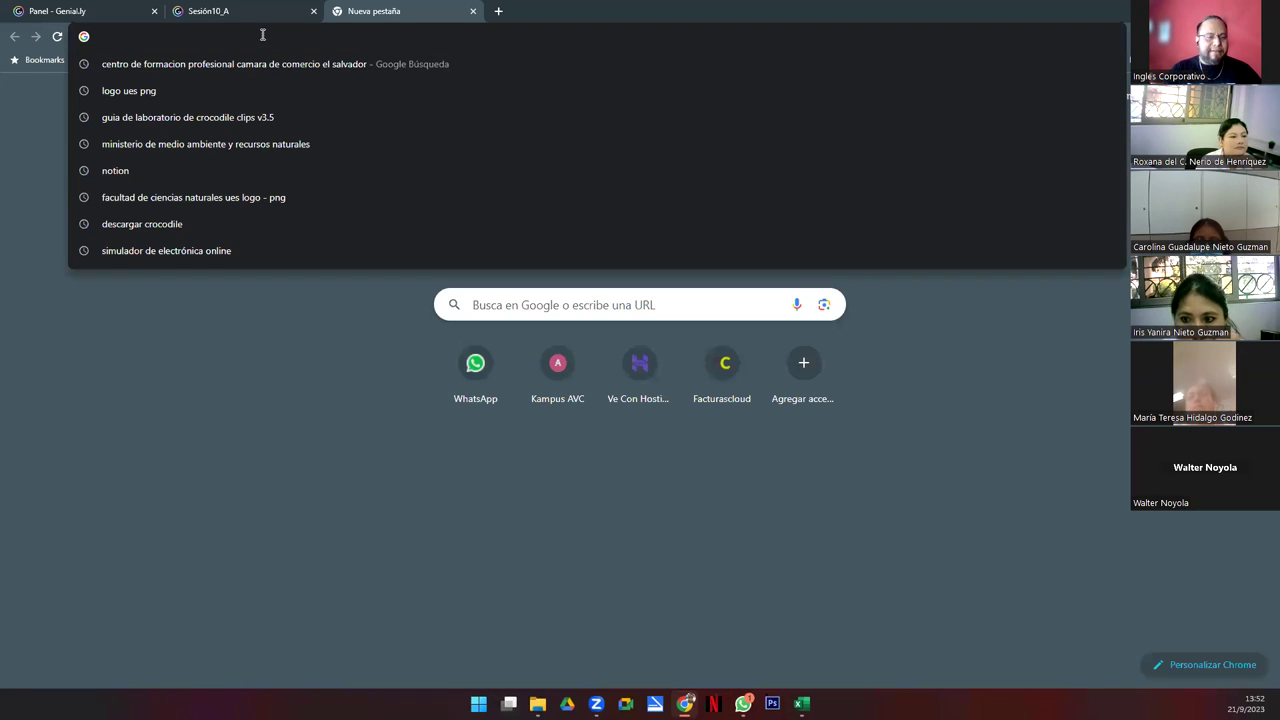
text(pdf con talblas para excel)
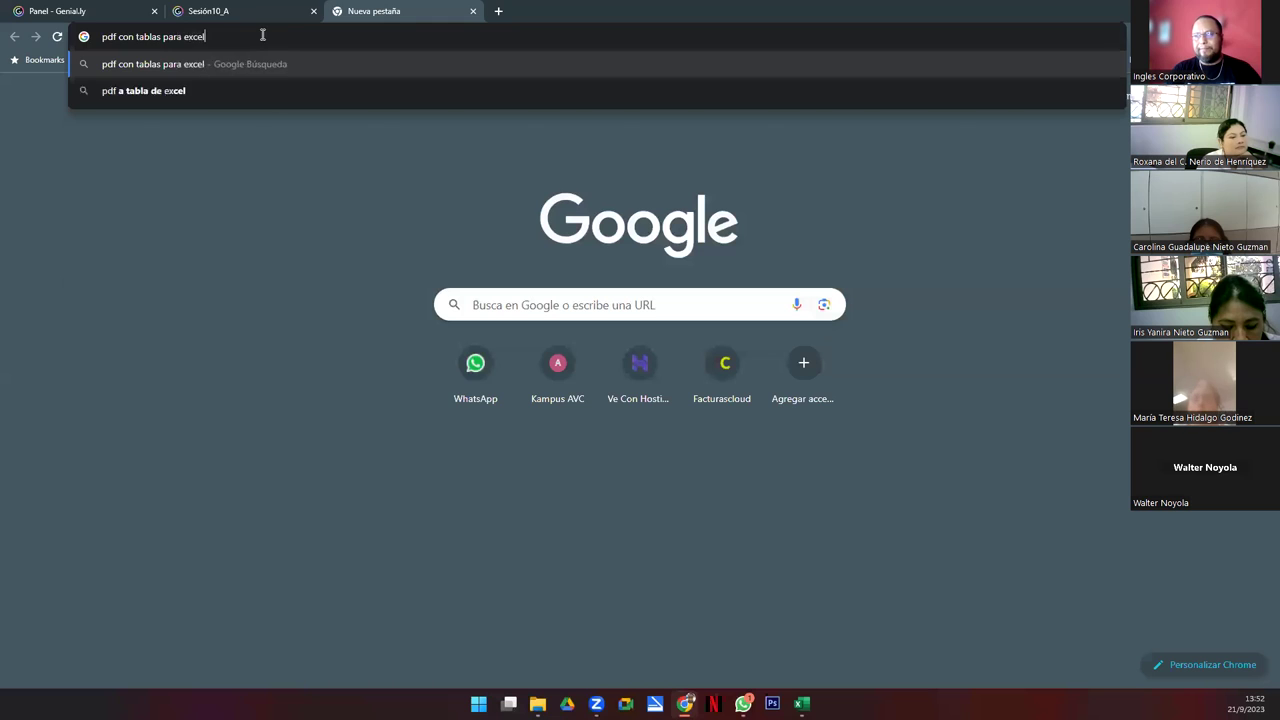
key(Return)
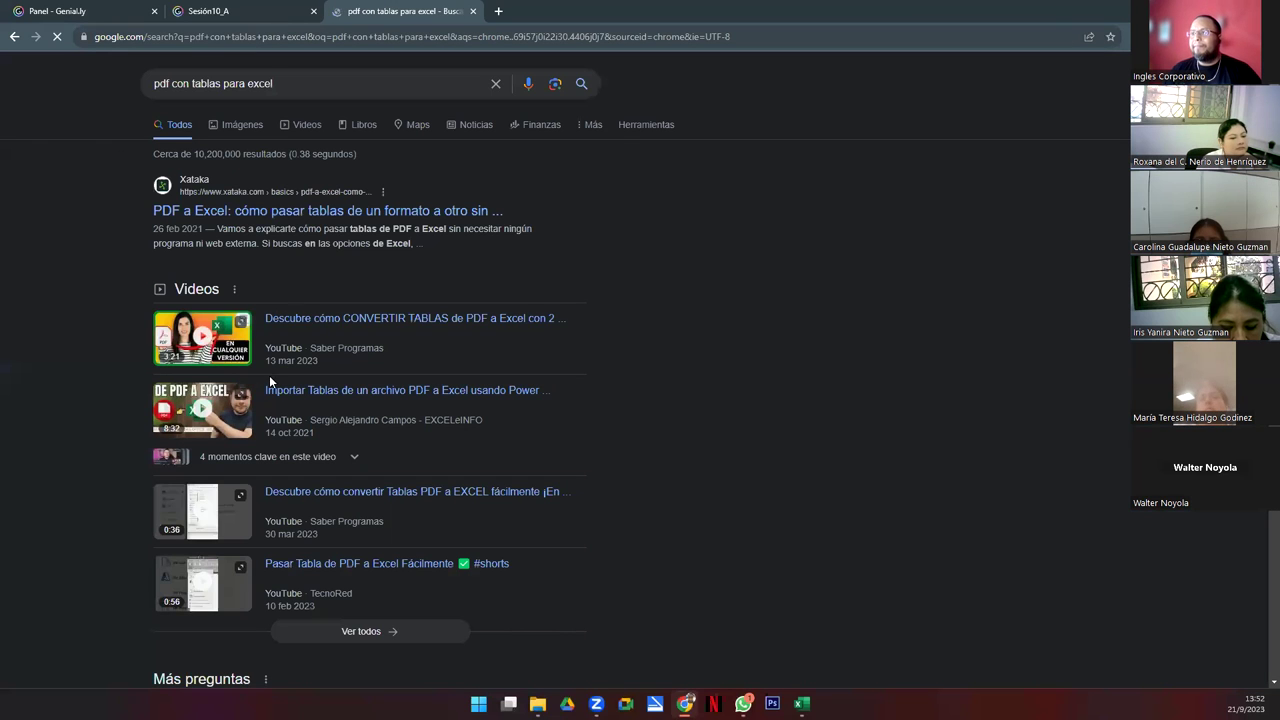
scroll(349, 291, down, 2)
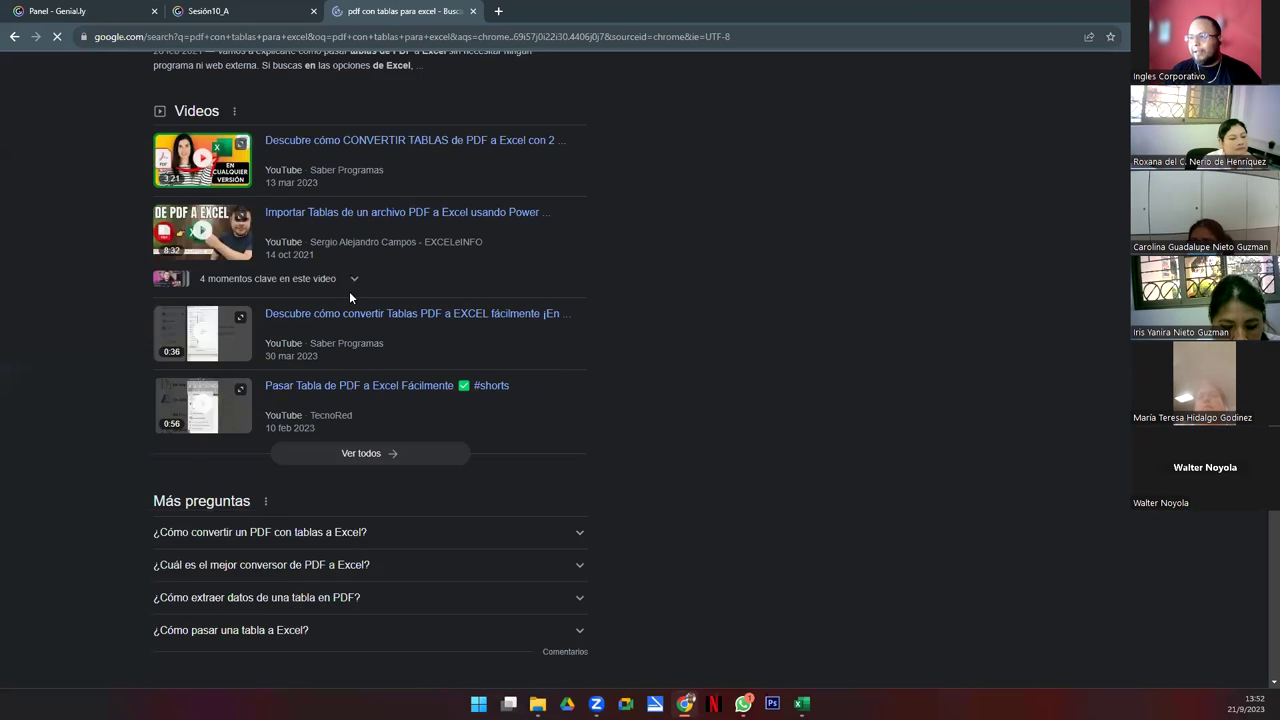
scroll(328, 326, down, 5)
scroll(328, 326, up, 7)
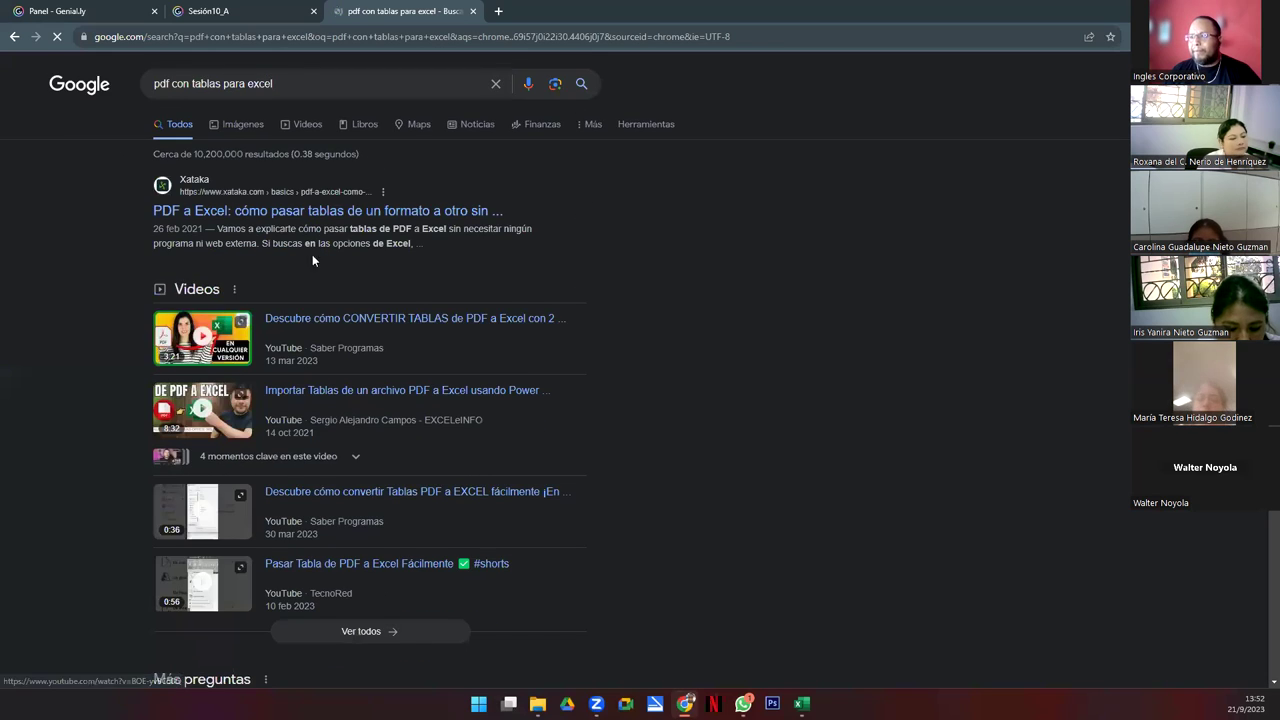
scroll(312, 256, down, 4)
scroll(313, 285, down, 3)
scroll(317, 290, down, 3)
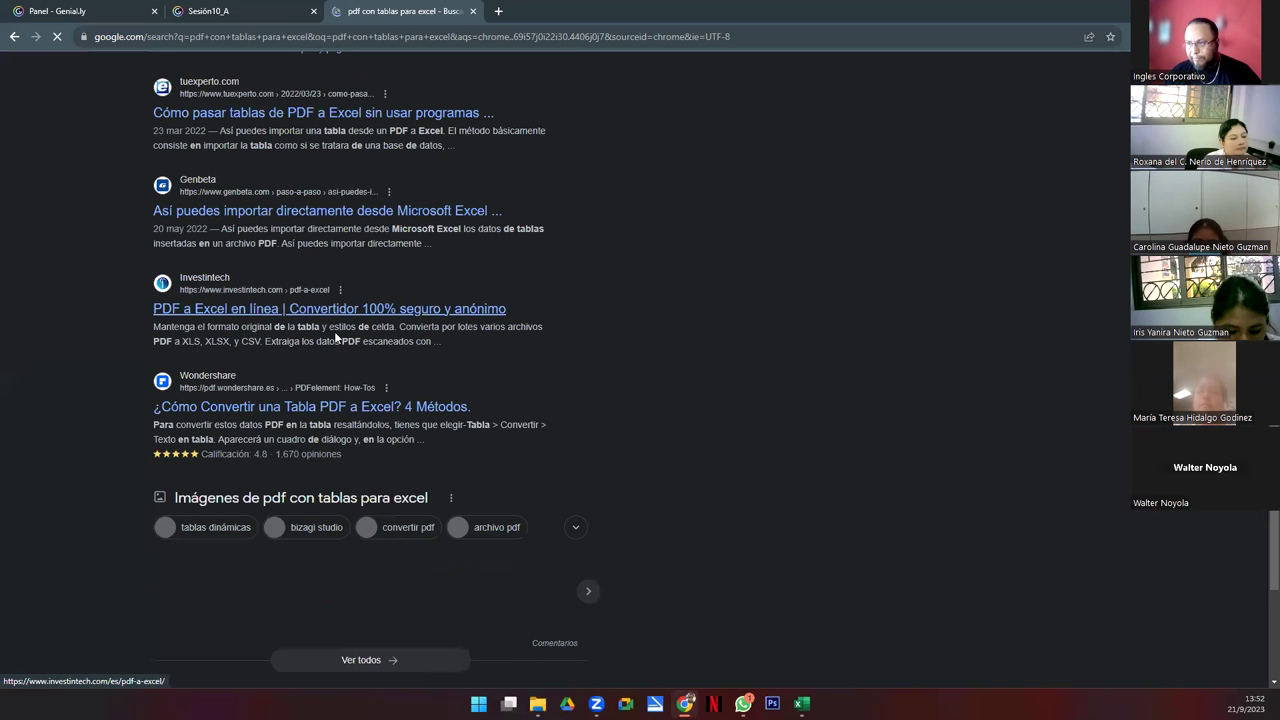
scroll(255, 315, up, 3)
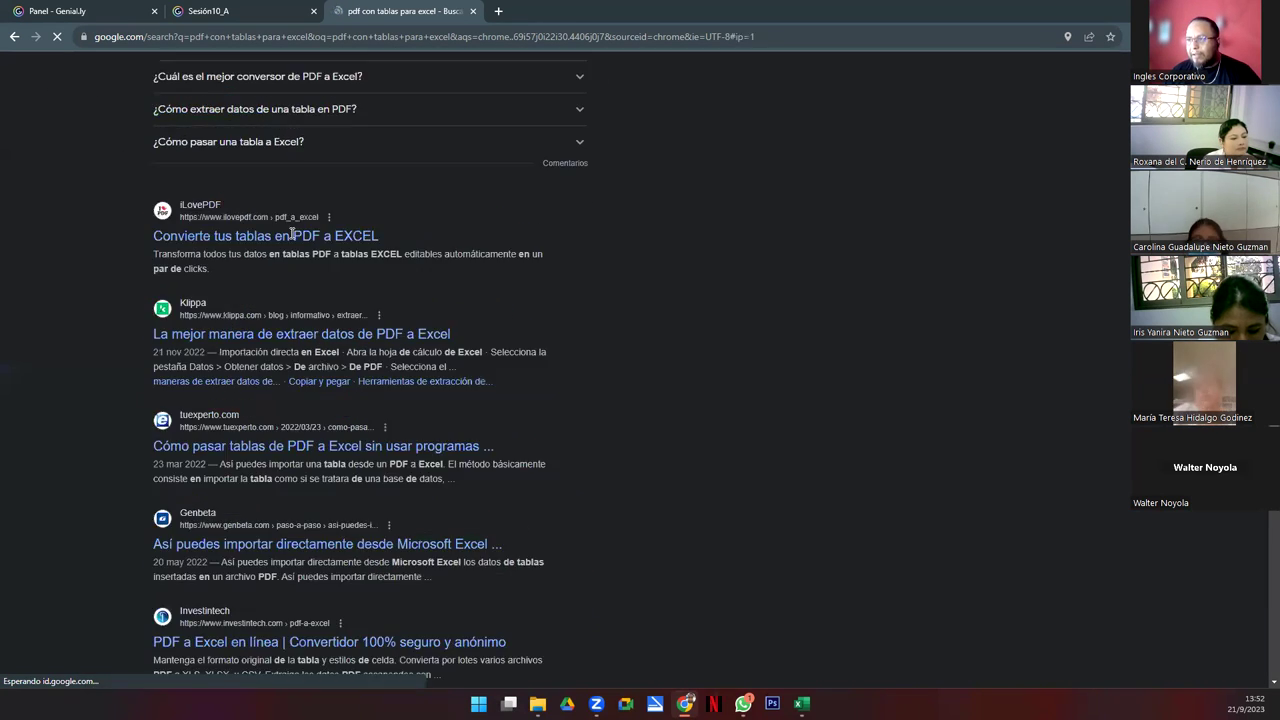
click(278, 238)
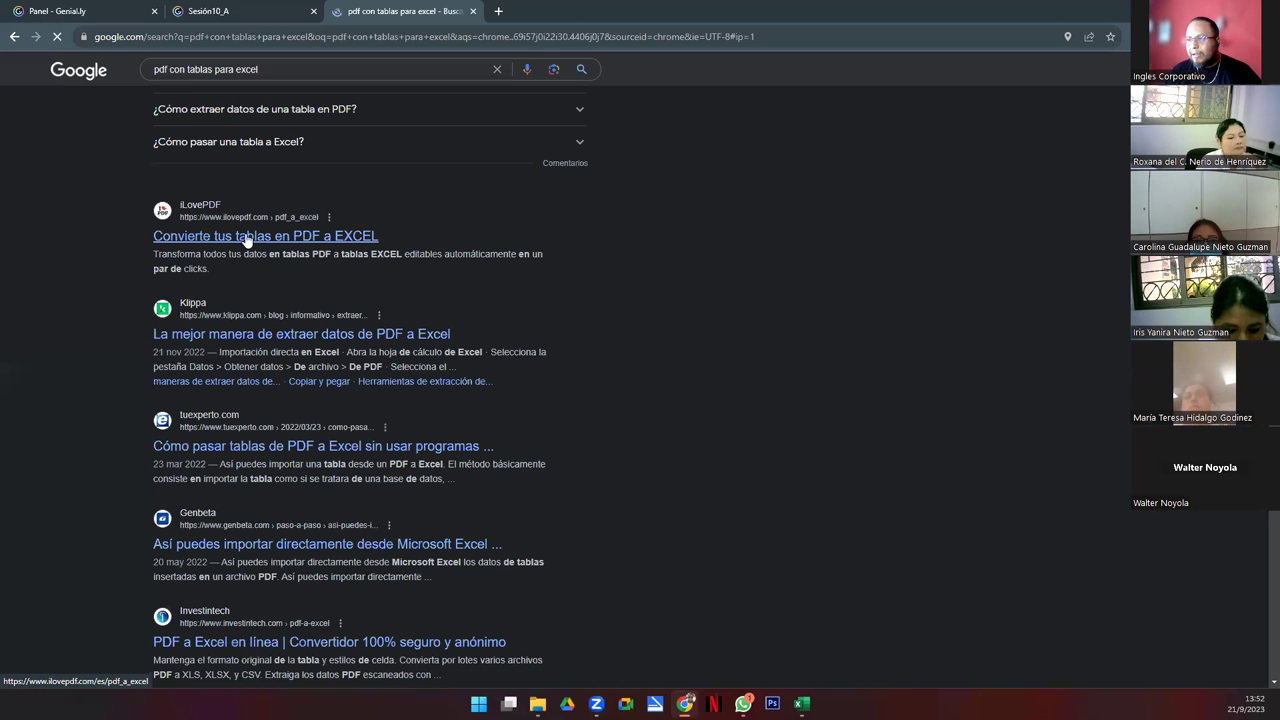
scroll(360, 155, up, 10)
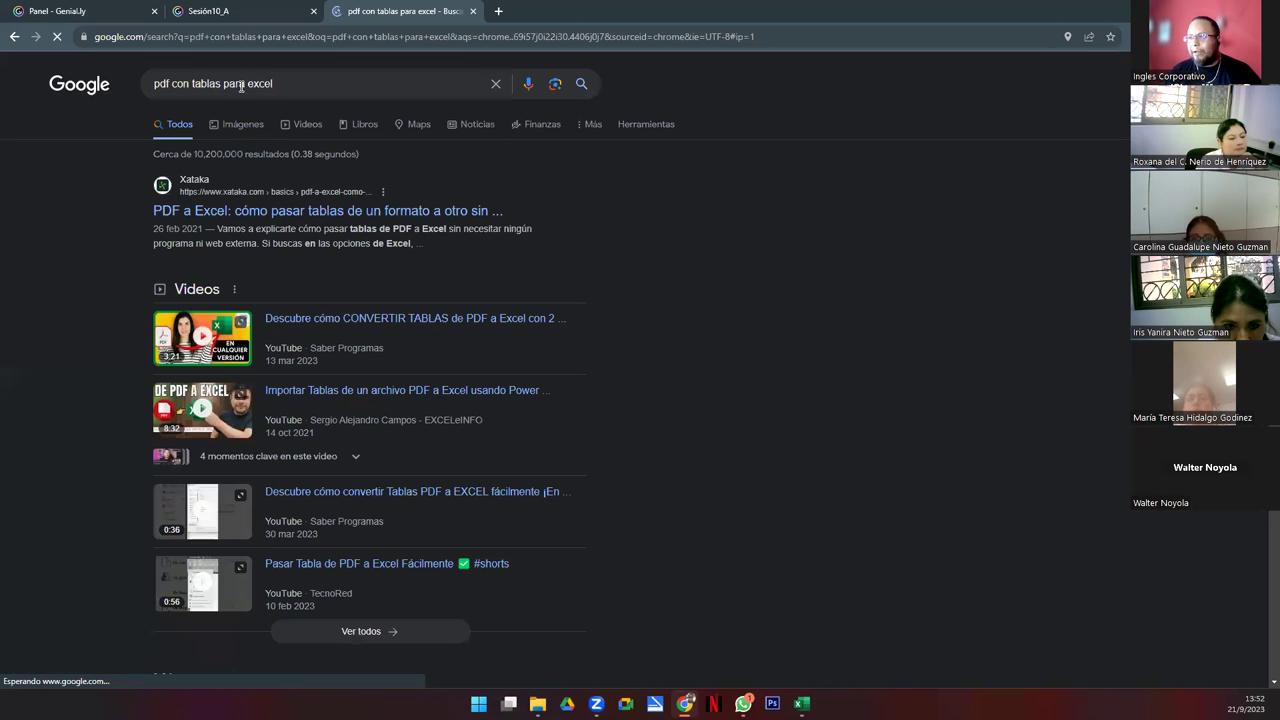
- Replace the query with 'nomina de empleados en pdf' and scroll through the results
click(300, 84)
text(nomina de empleados en pdf)
key(Return)
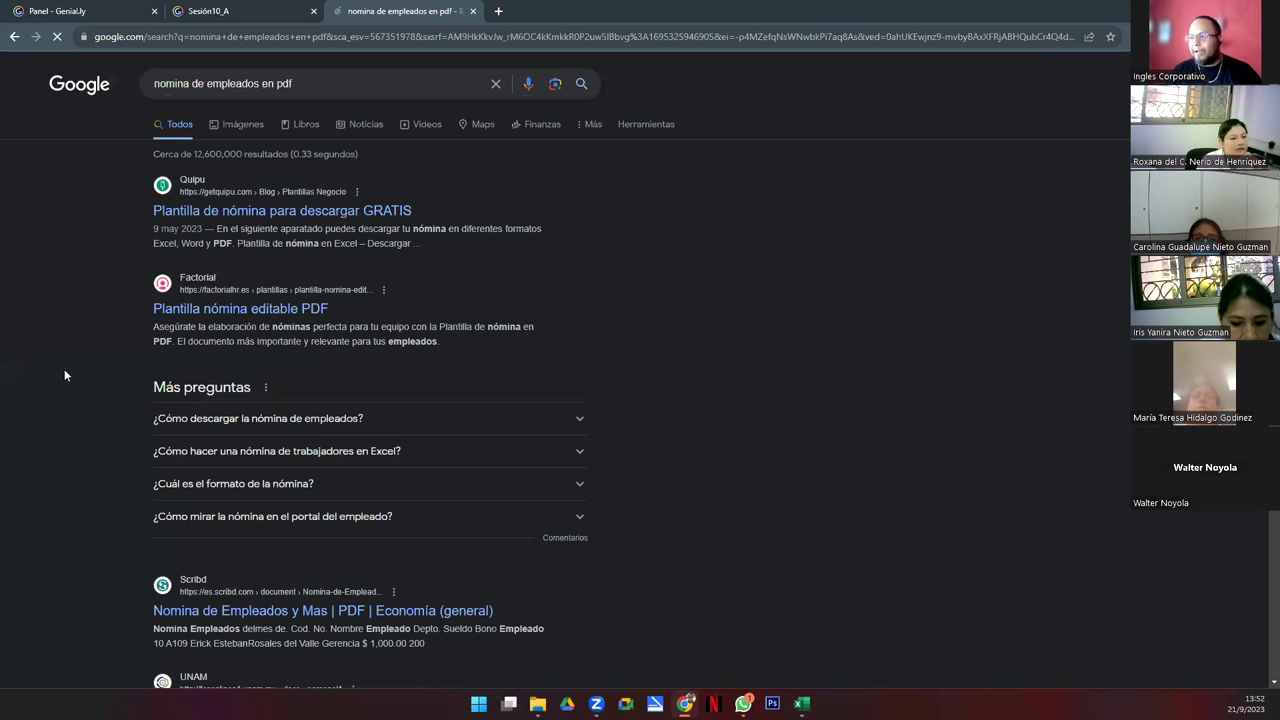
scroll(443, 513, down, 3)
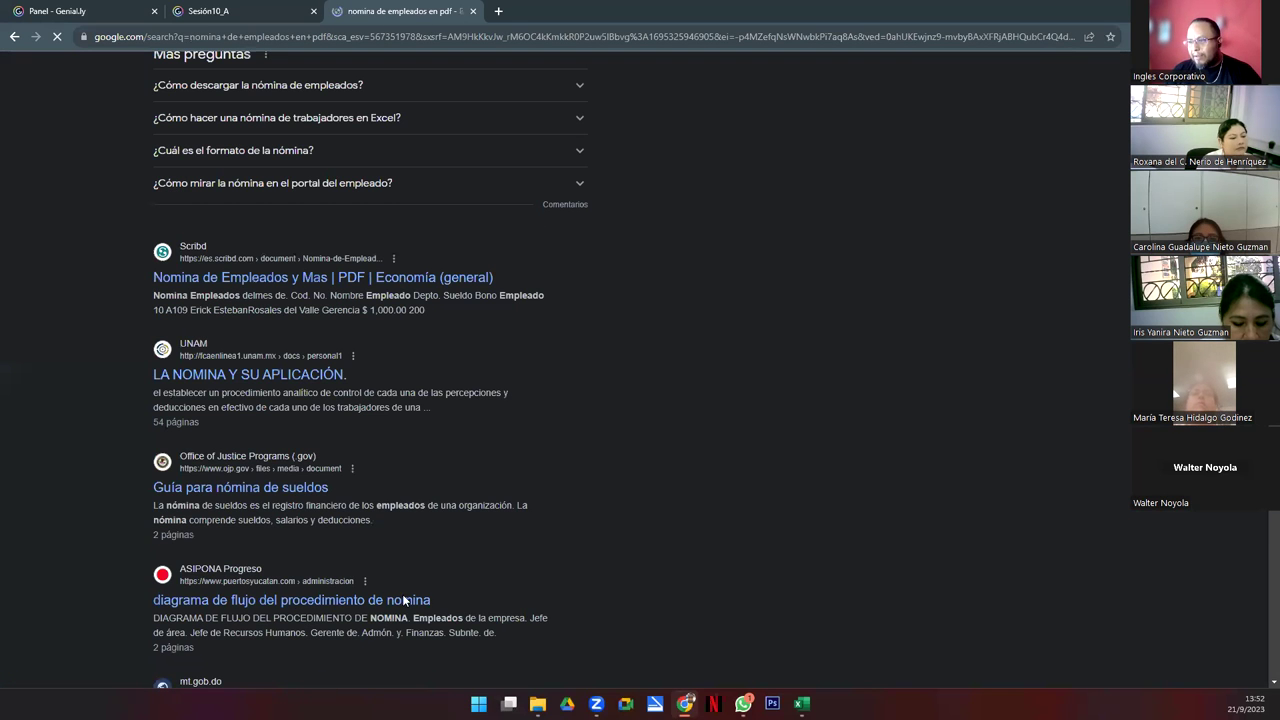
scroll(389, 567, down, 3)
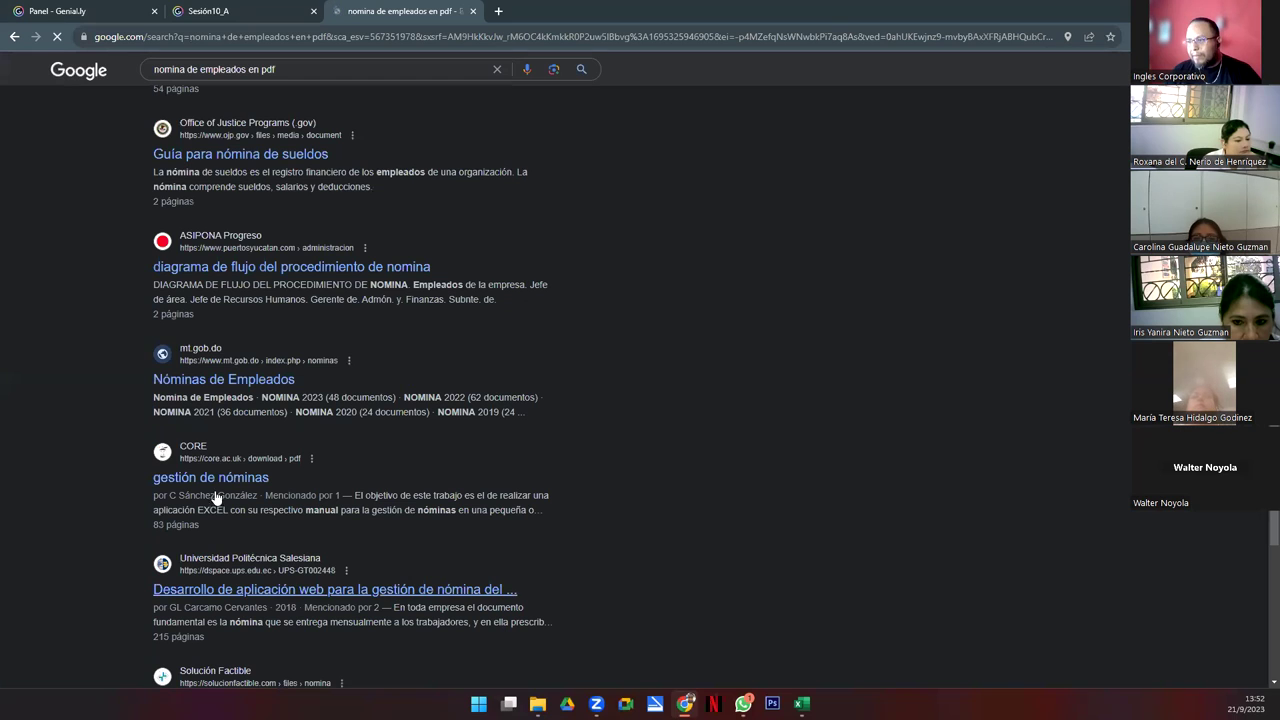
scroll(445, 546, down, 3)
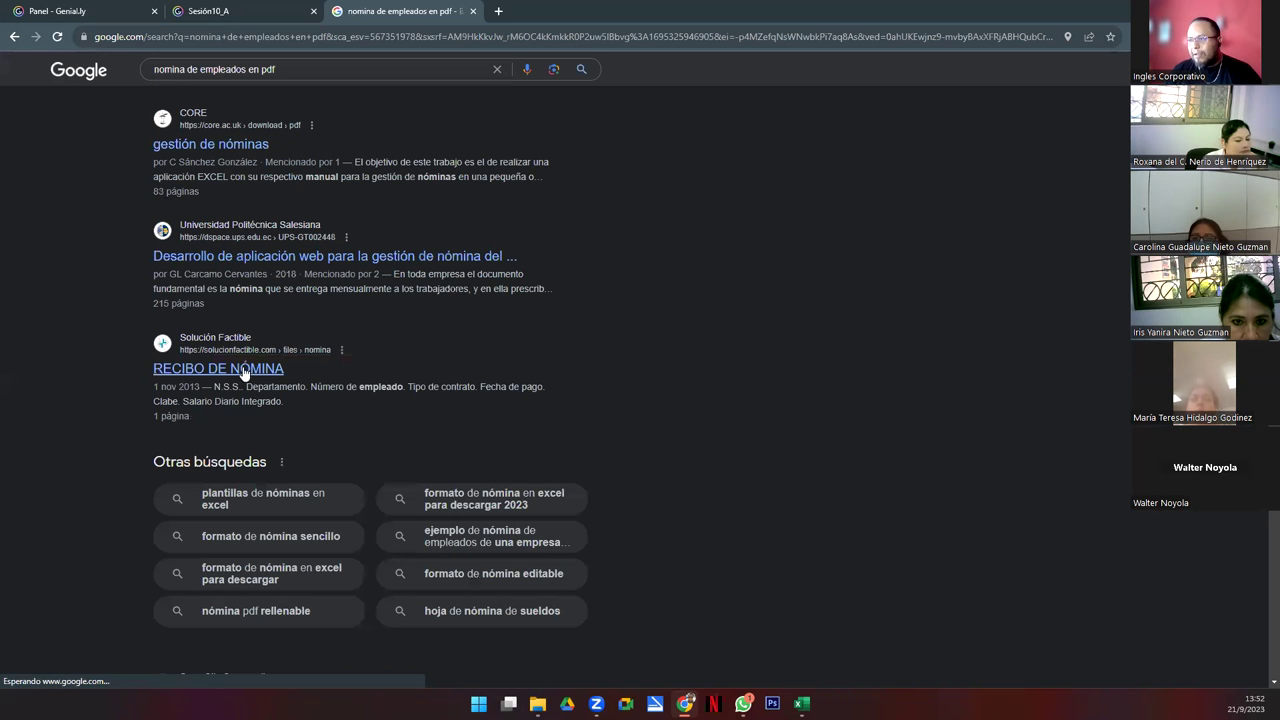
- Open the 'Gestión de nóminas. APLEX Nominas' PDF in a new tab and scroll through it
right_click(219, 150)
click(252, 161)
click(560, 11)
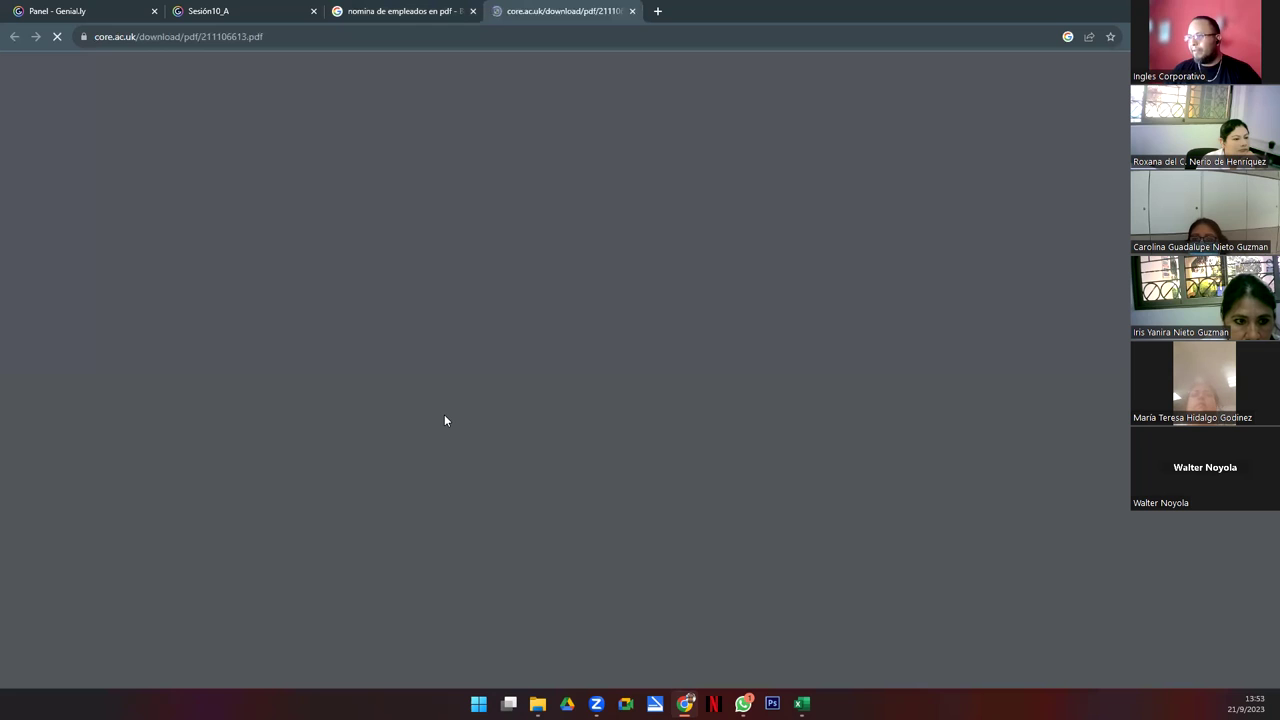
scroll(540, 440, down, 3)
scroll(560, 445, down, 6)
scroll(578, 452, down, 4)
scroll(595, 458, down, 13)
scroll(608, 460, down, 3)
scroll(628, 465, down, 6)
scroll(646, 470, down, 3)
scroll(646, 470, down, 15)
scroll(645, 468, down, 10)
scroll(645, 468, down, 8)
scroll(645, 466, down, 8)
scroll(645, 466, down, 7)
scroll(645, 460, down, 3)
scroll(645, 457, down, 7)
scroll(640, 456, down, 7)
scroll(635, 455, down, 8)
scroll(628, 454, down, 8)
scroll(628, 458, down, 7)
scroll(628, 458, down, 7)
scroll(628, 455, down, 8)
scroll(628, 454, down, 1)
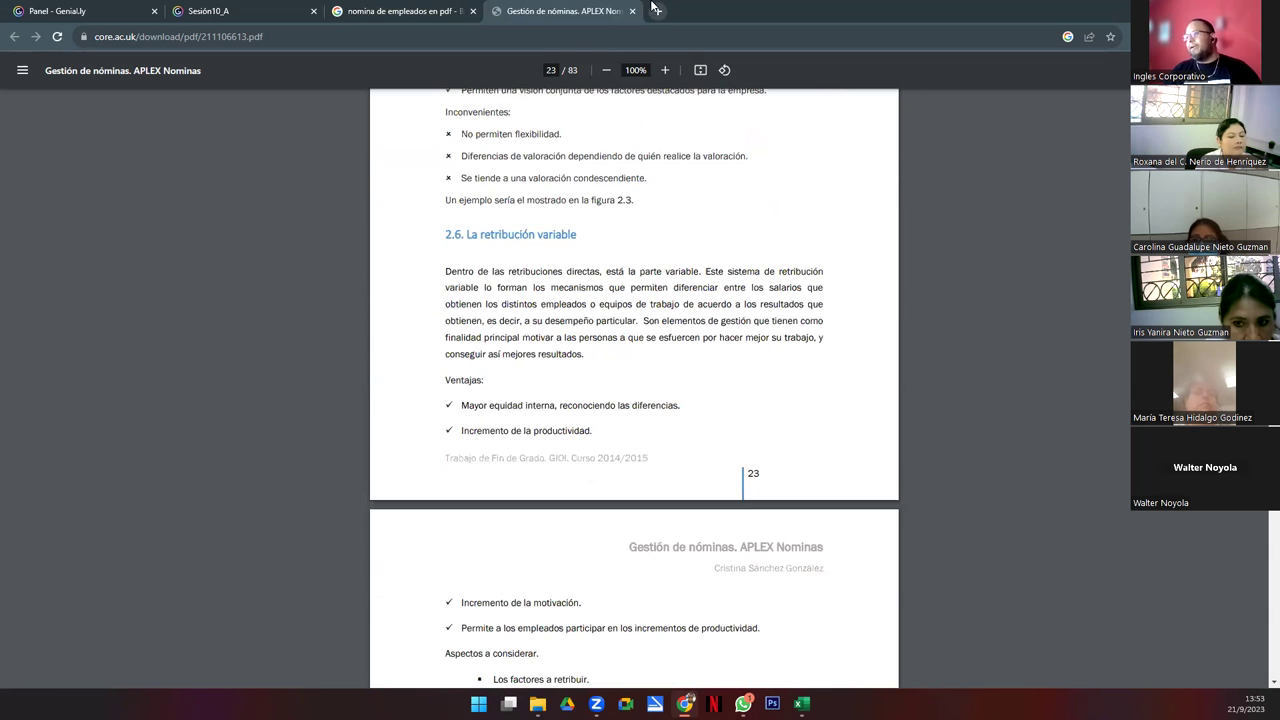
- In a new tab, search for wikipedia and open the Spanish Wikipedia main page
click(665, 16)
text(wik)
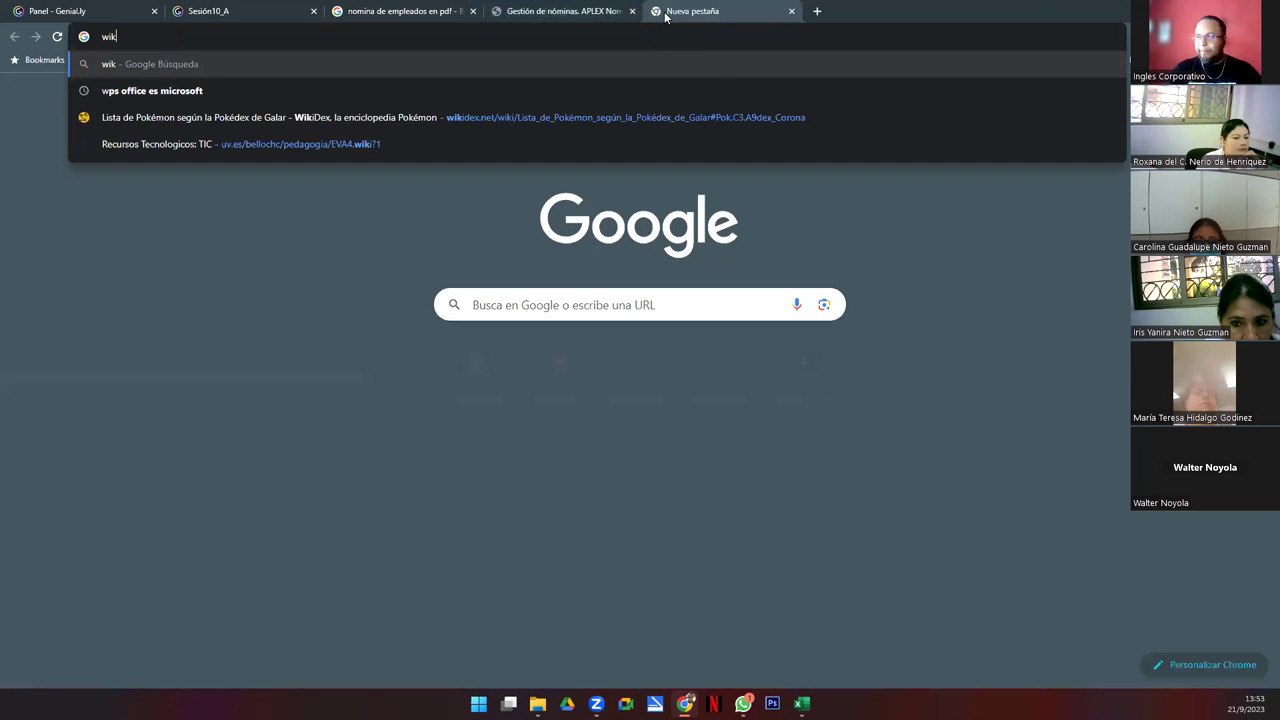
text(ipedia)
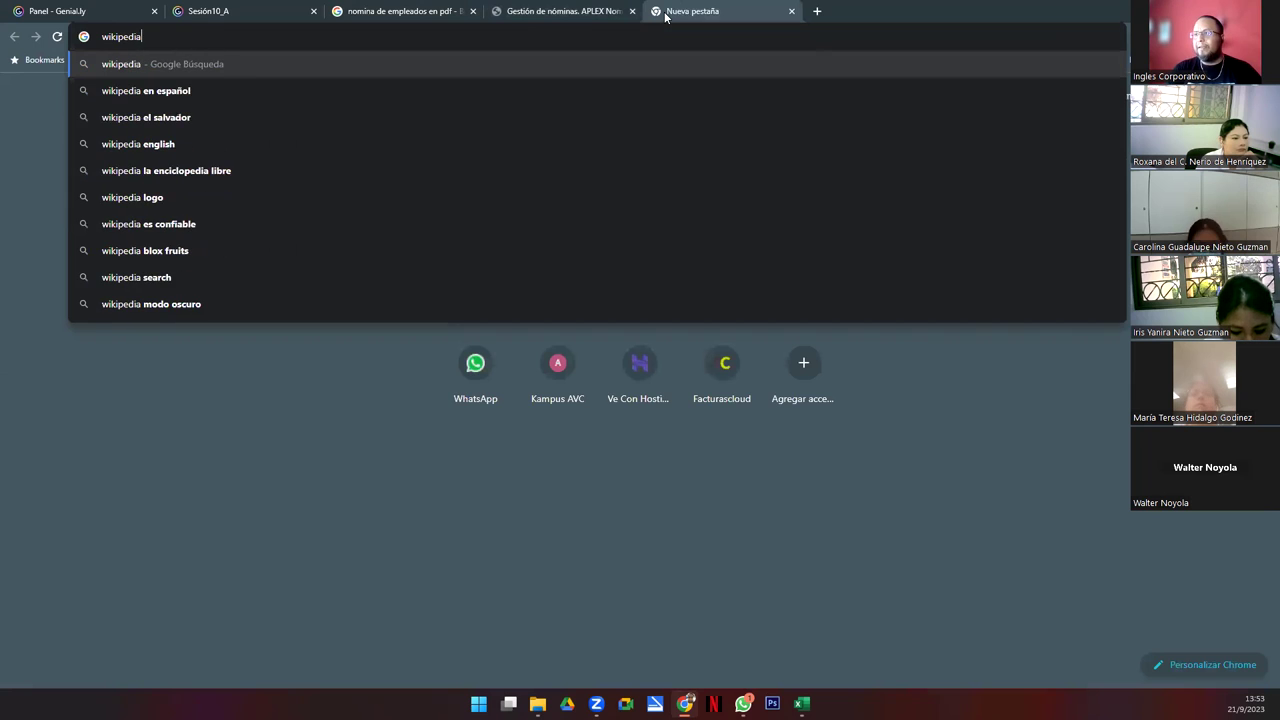
key(Return)
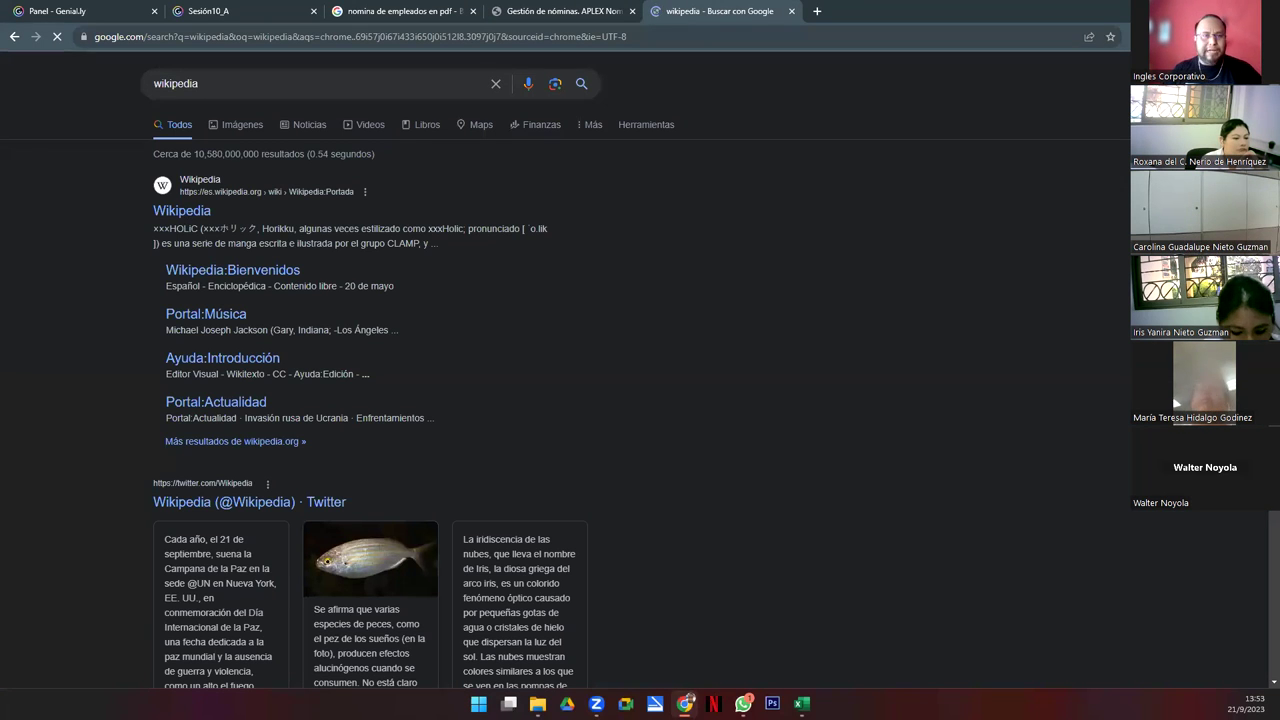
click(182, 210)
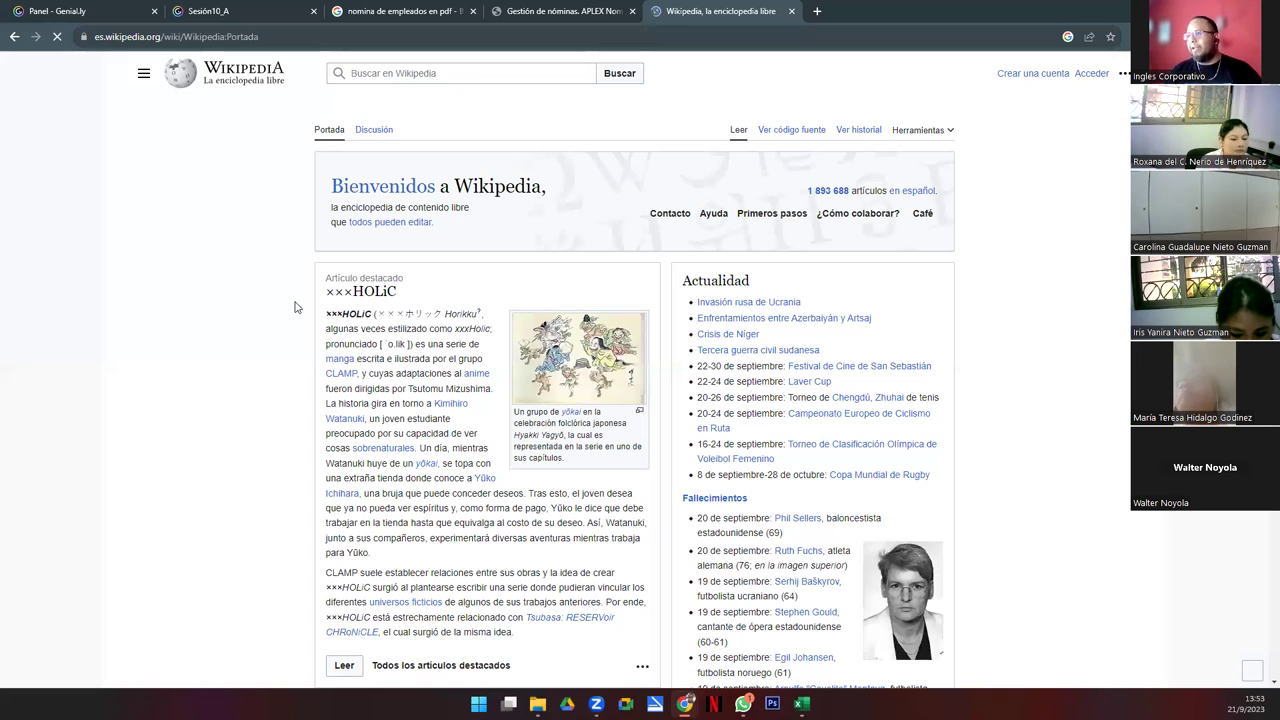
- Search Wikipedia for 'versiones de arduino tabla'
click(416, 78)
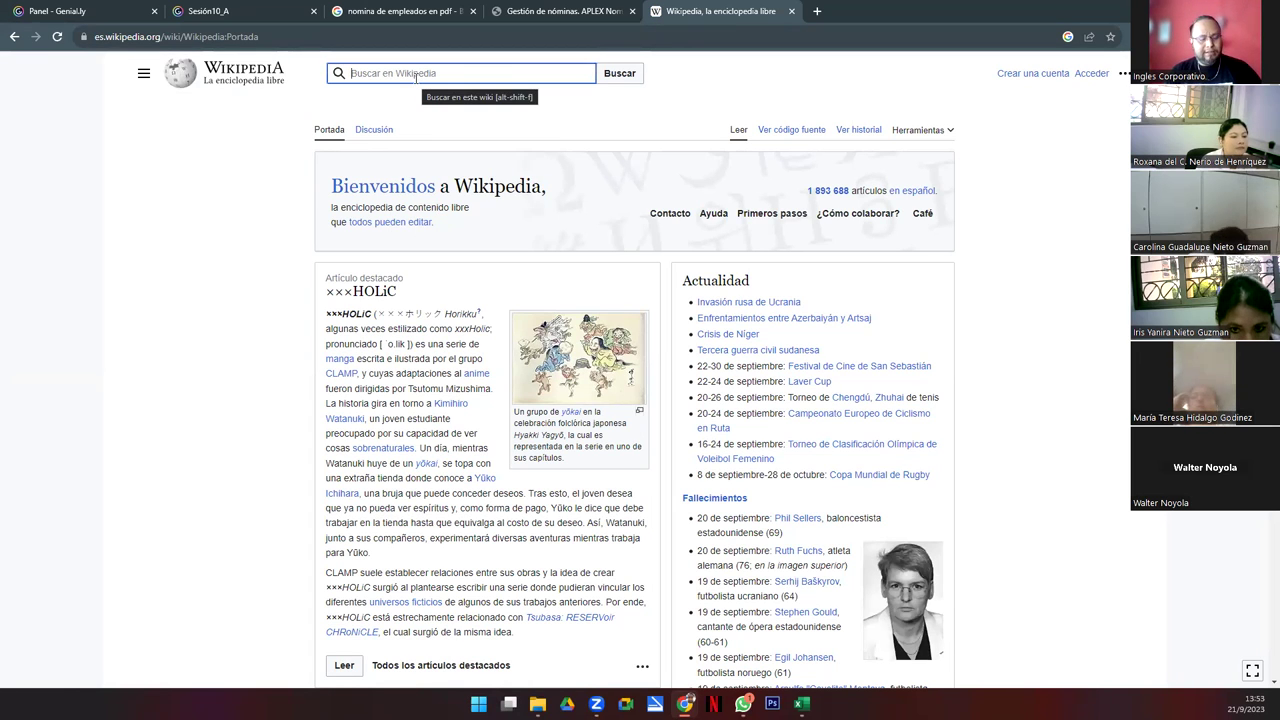
text(vers)
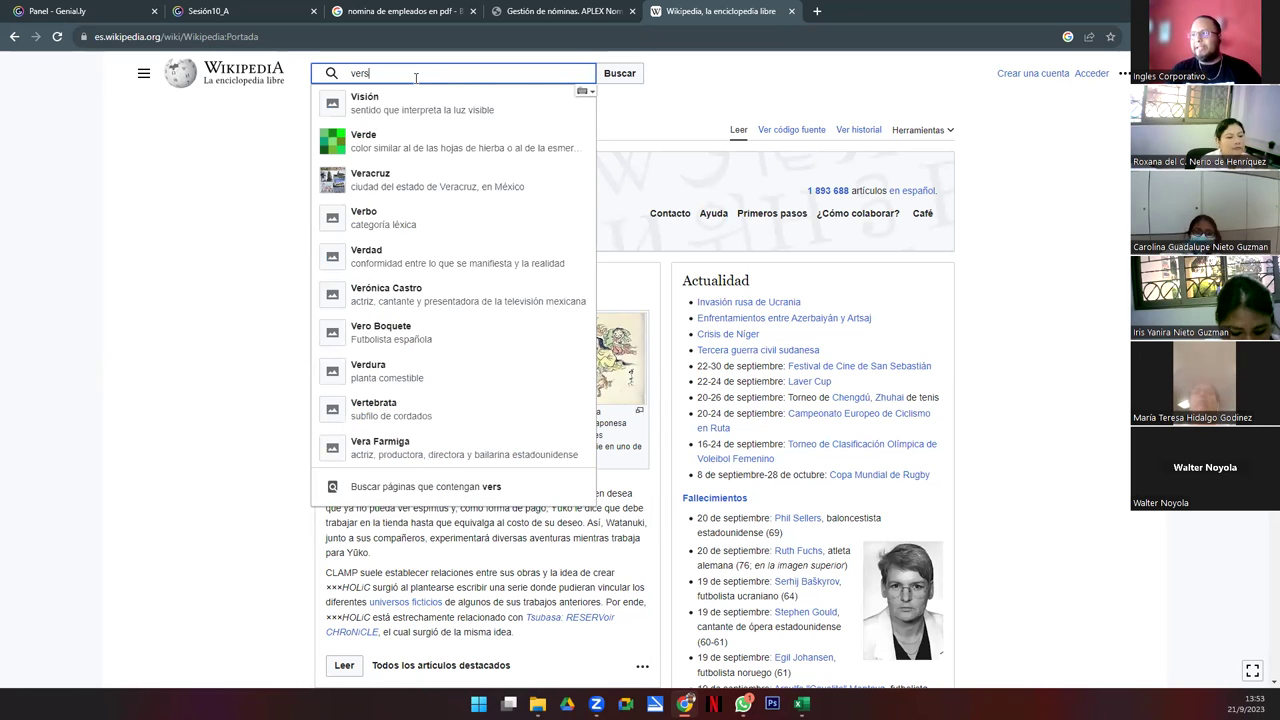
text(ionesd)
key(BackSpace)
text(de arquino)
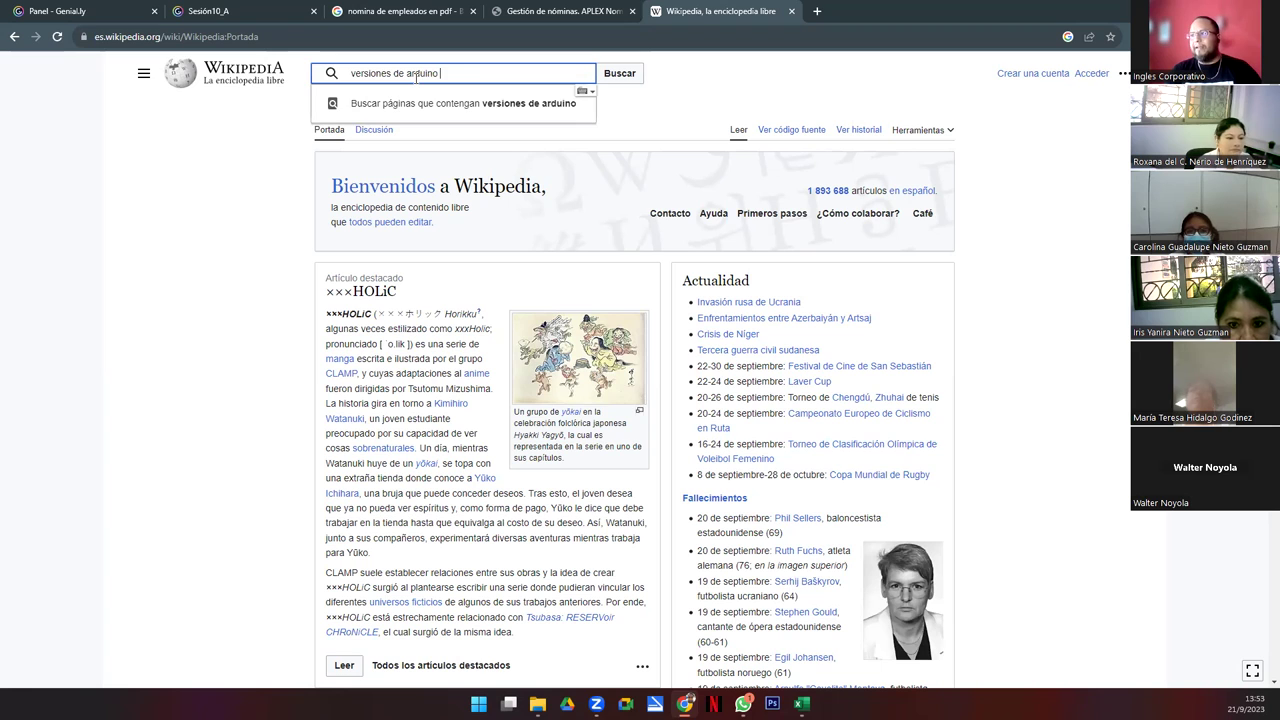
text(tabla)
key(Return)
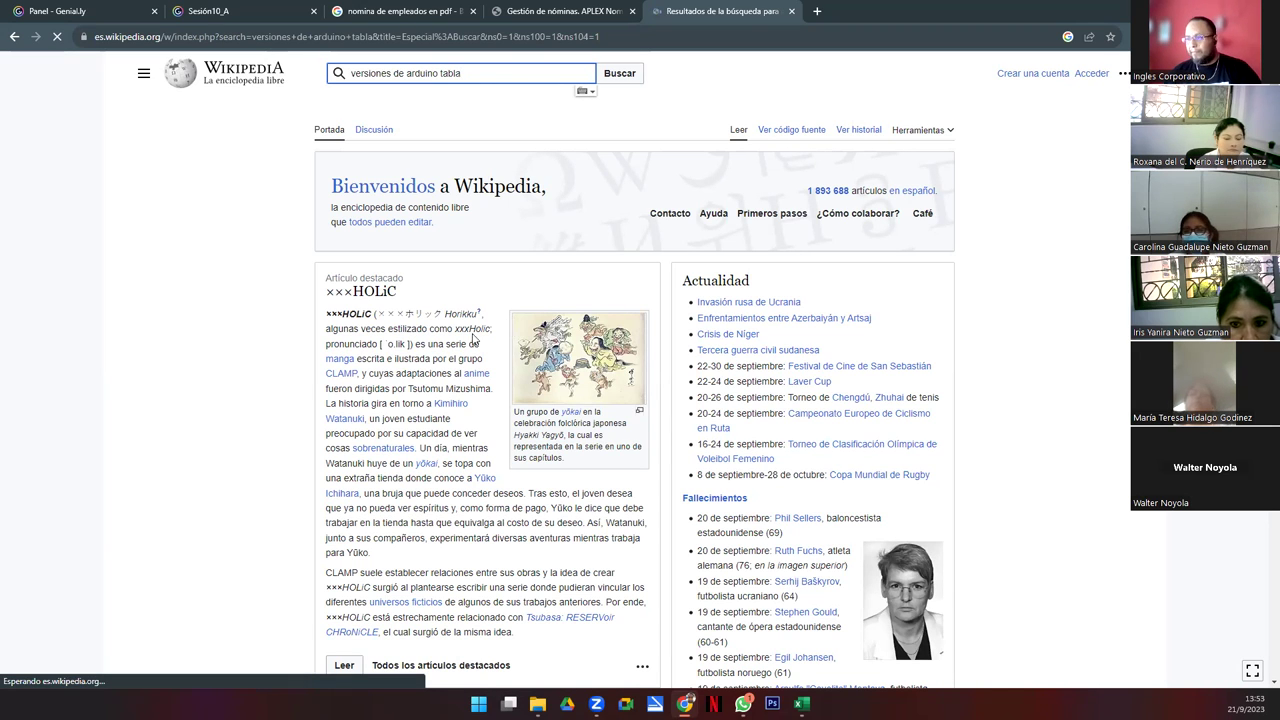
scroll(326, 371, down, 5)
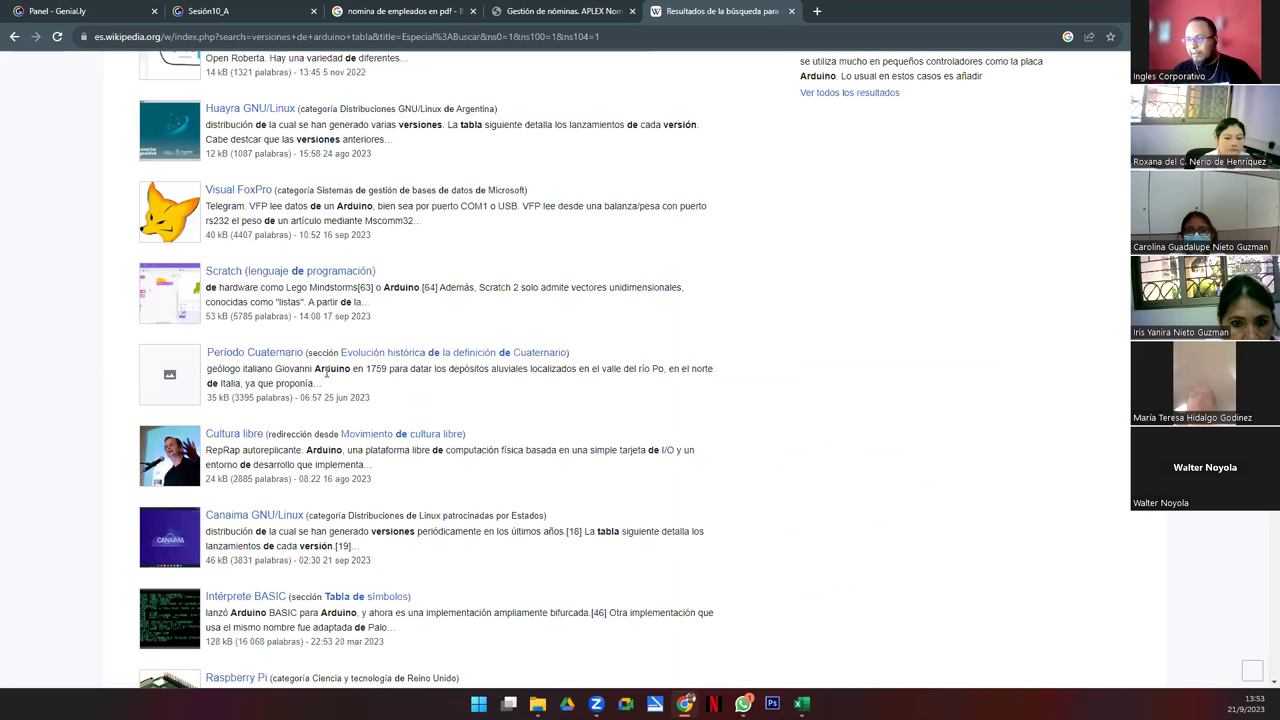
- Open the Canaima GNU/Linux and Scratch articles in new tabs
right_click(265, 516)
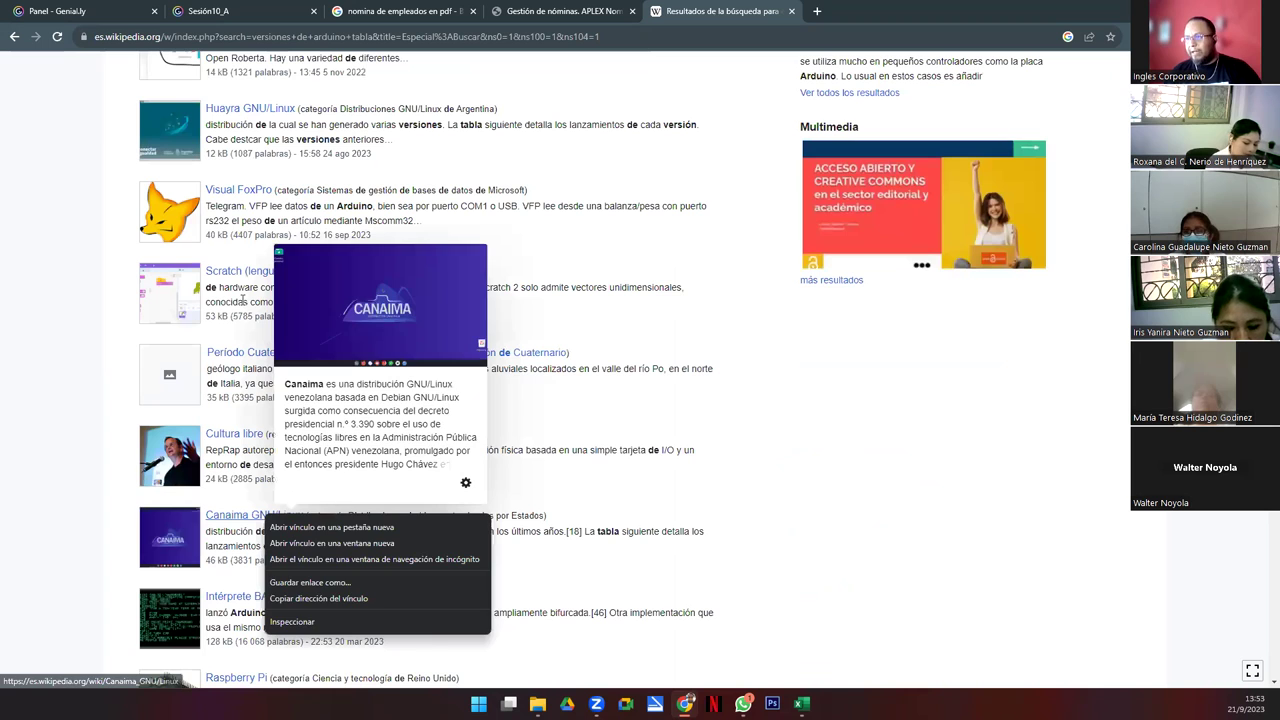
click(331, 527)
right_click(236, 275)
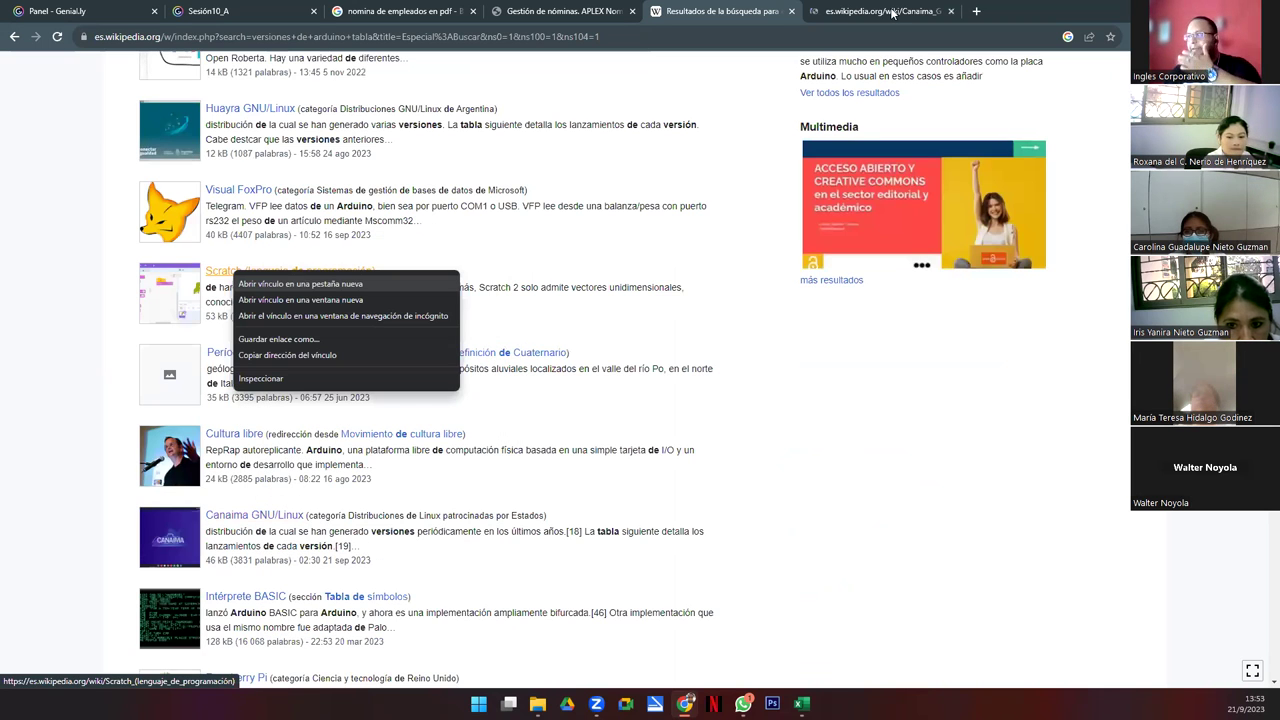
click(300, 283)
- Skim the Canaima GNU/Linux article
key(ctrl+Tab)
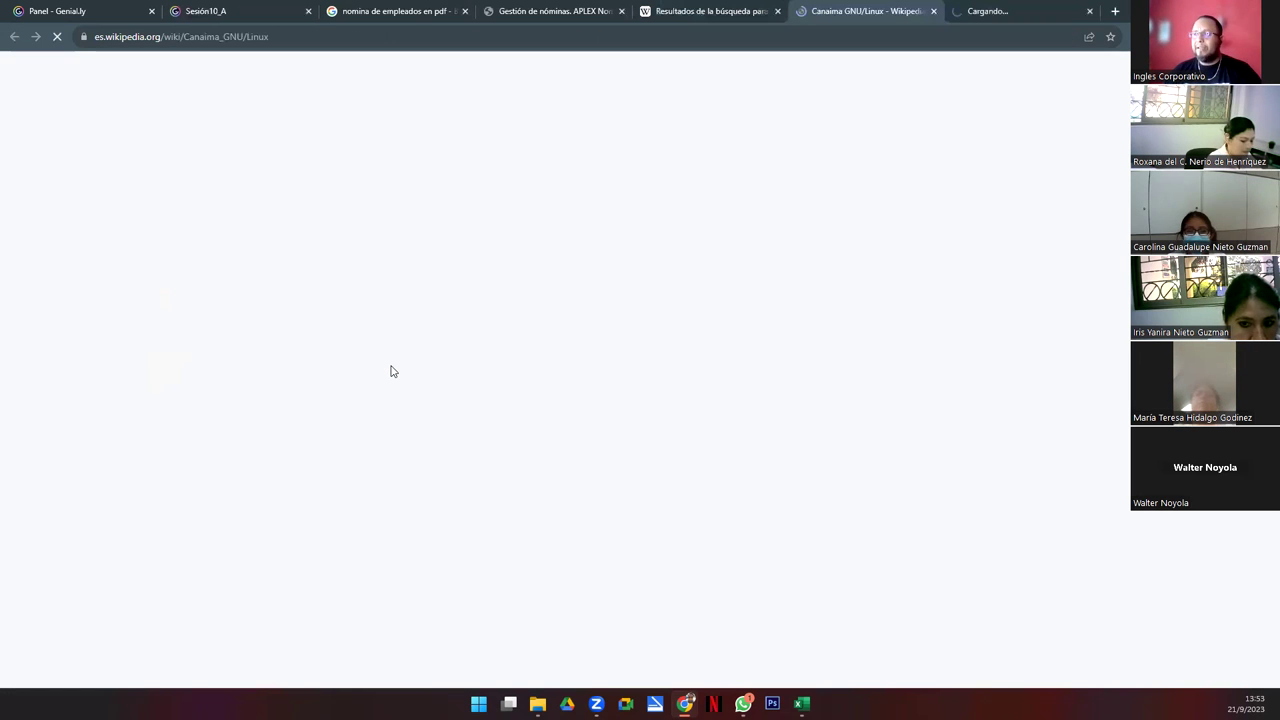
scroll(432, 370, down, 7)
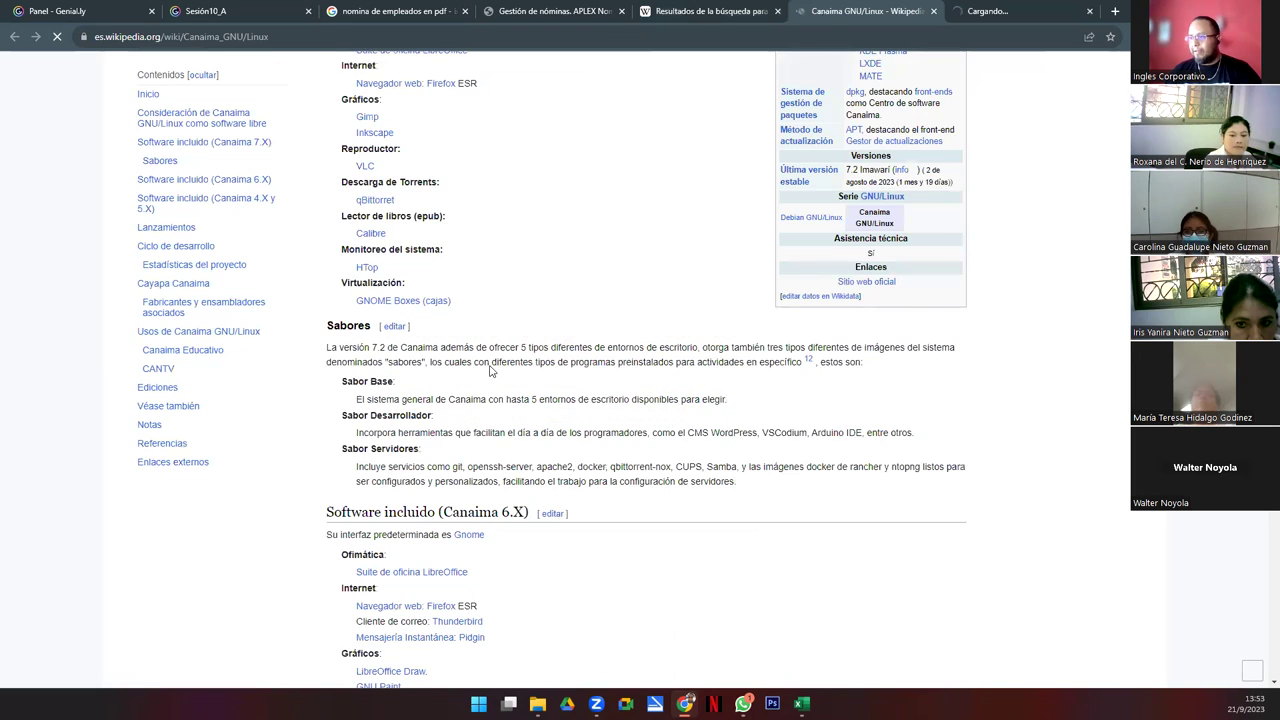
scroll(490, 370, down, 5)
scroll(507, 360, down, 6)
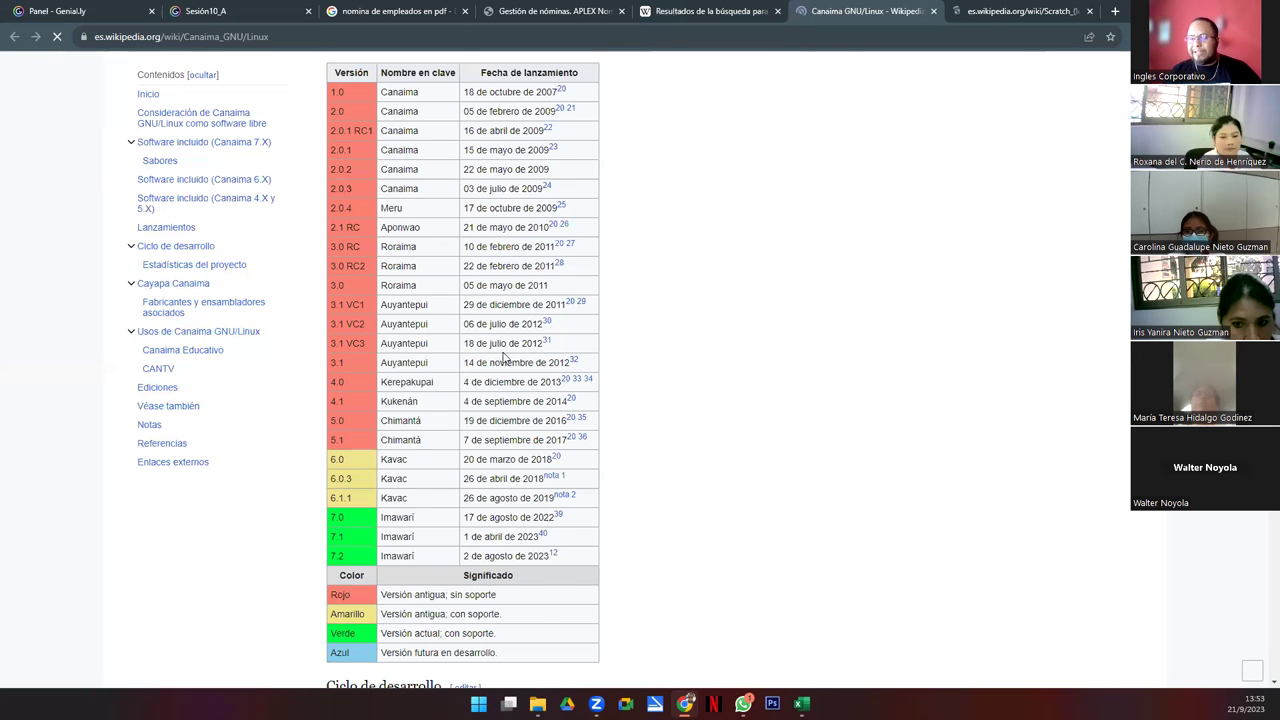
scroll(505, 357, up, 3)
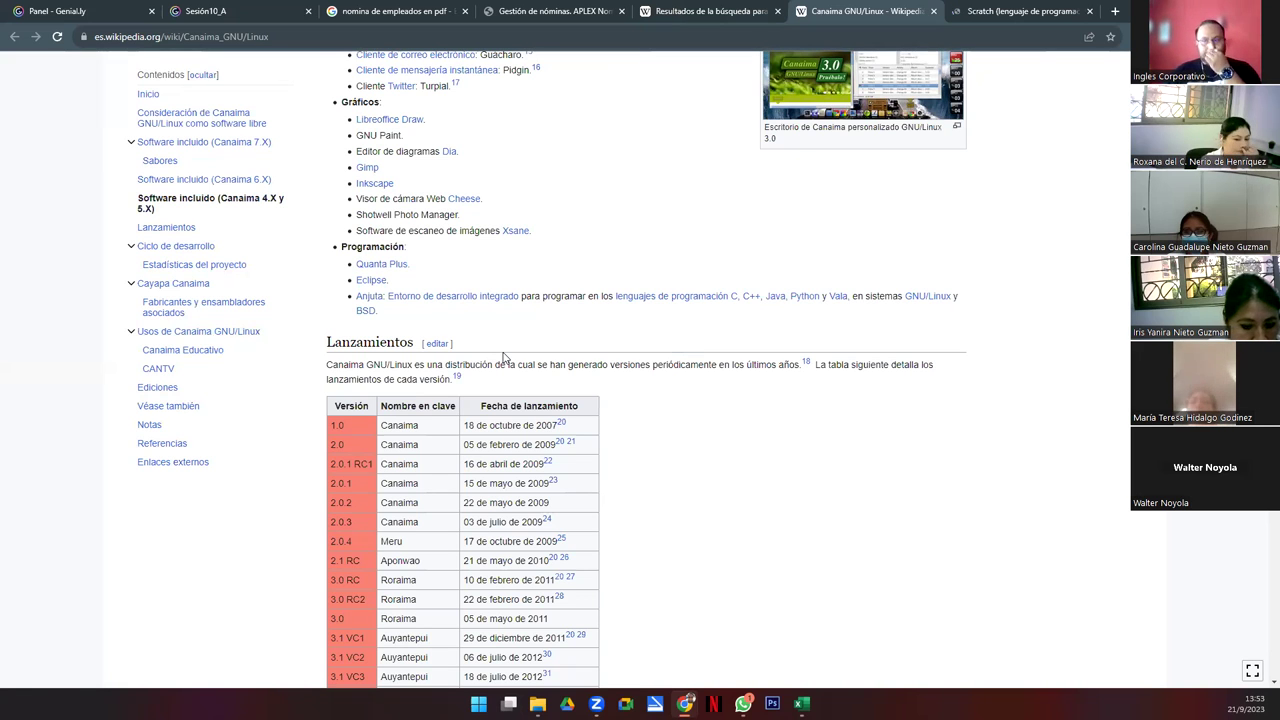
scroll(615, 330, down, 3)
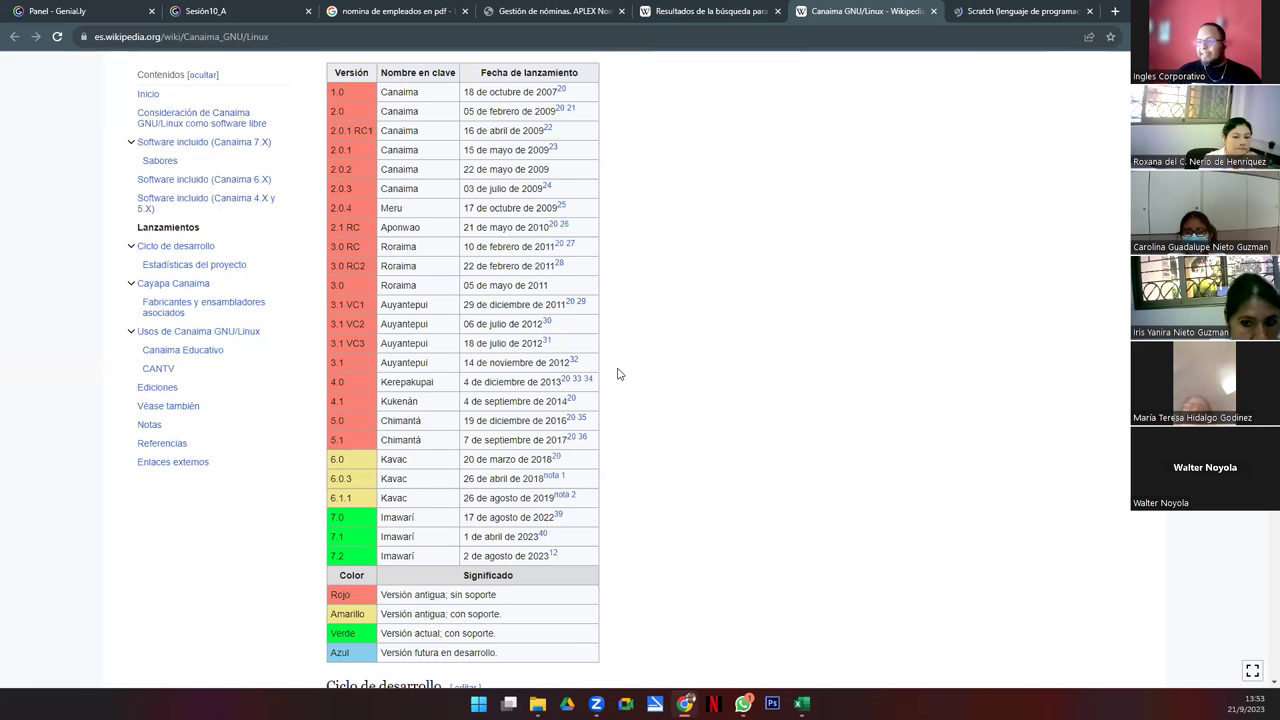
scroll(617, 374, down, 2)
scroll(617, 374, down, 1)
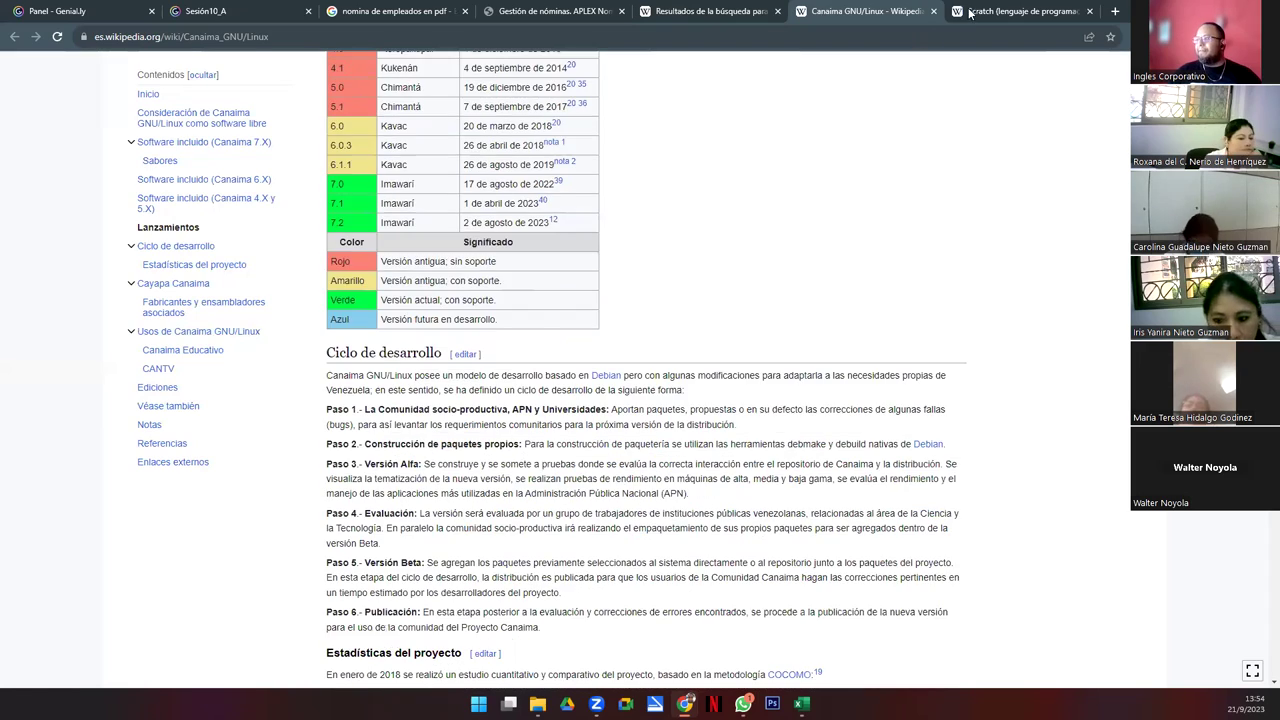
- Skim the Scratch article, go back to Canaima, then switch to the Excel workbook
click(969, 12)
scroll(617, 383, down, 6)
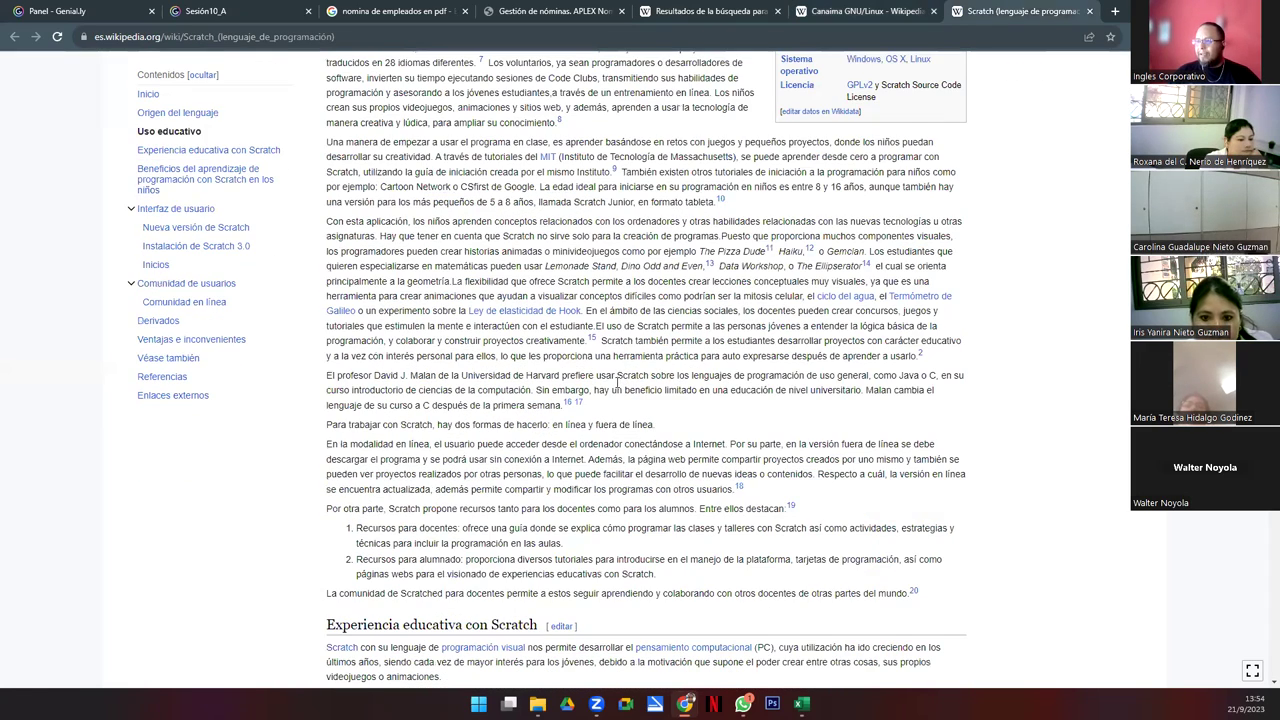
scroll(617, 383, down, 12)
scroll(617, 383, up, 3)
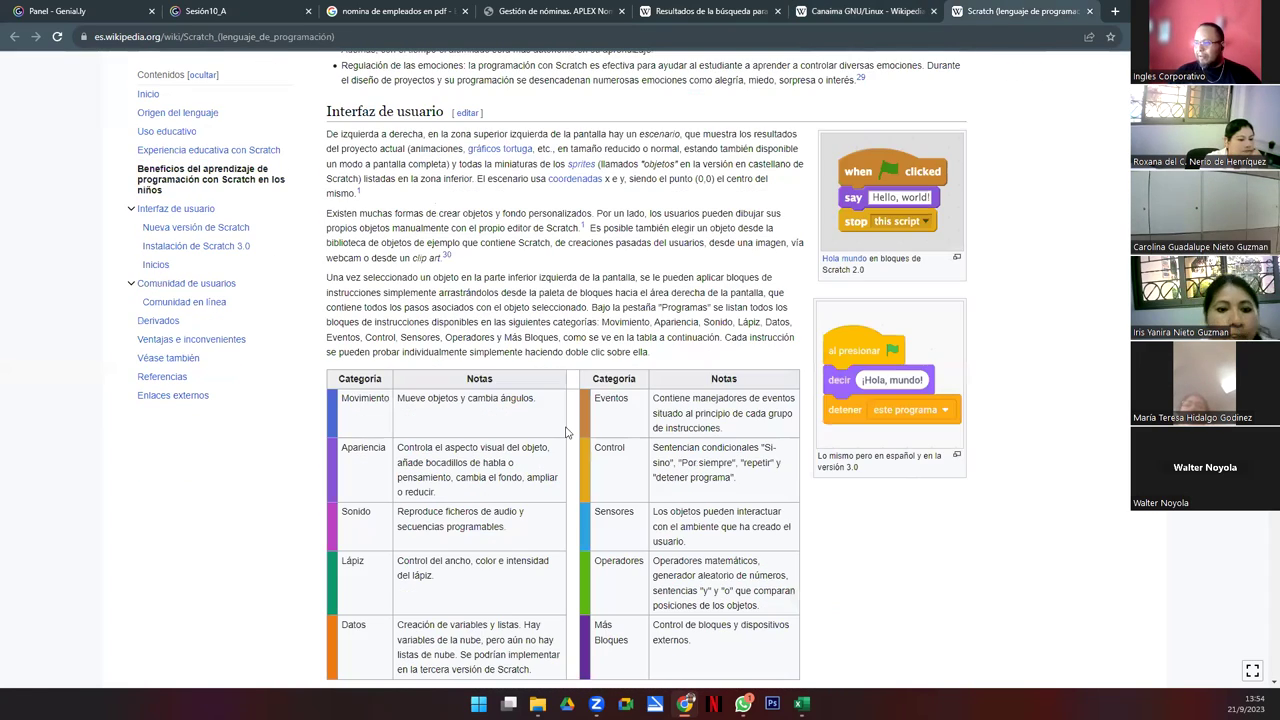
scroll(566, 432, down, 3)
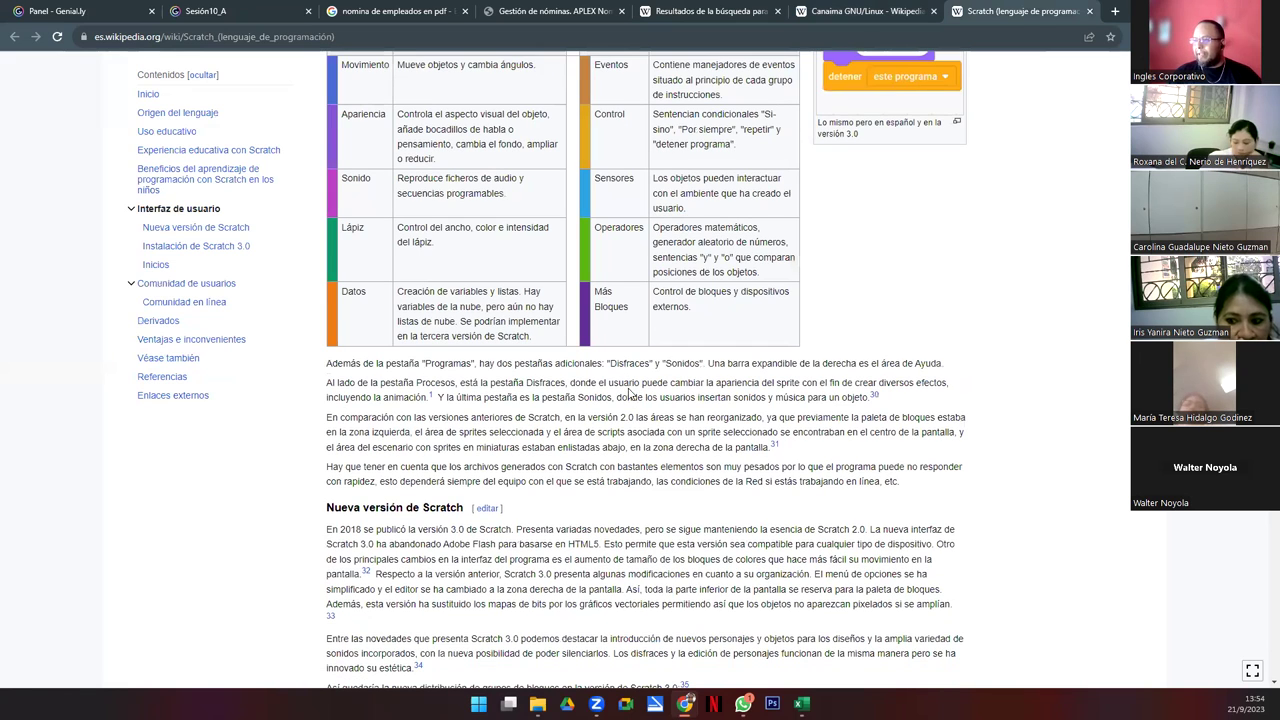
scroll(629, 392, down, 6)
scroll(743, 55, up, 2)
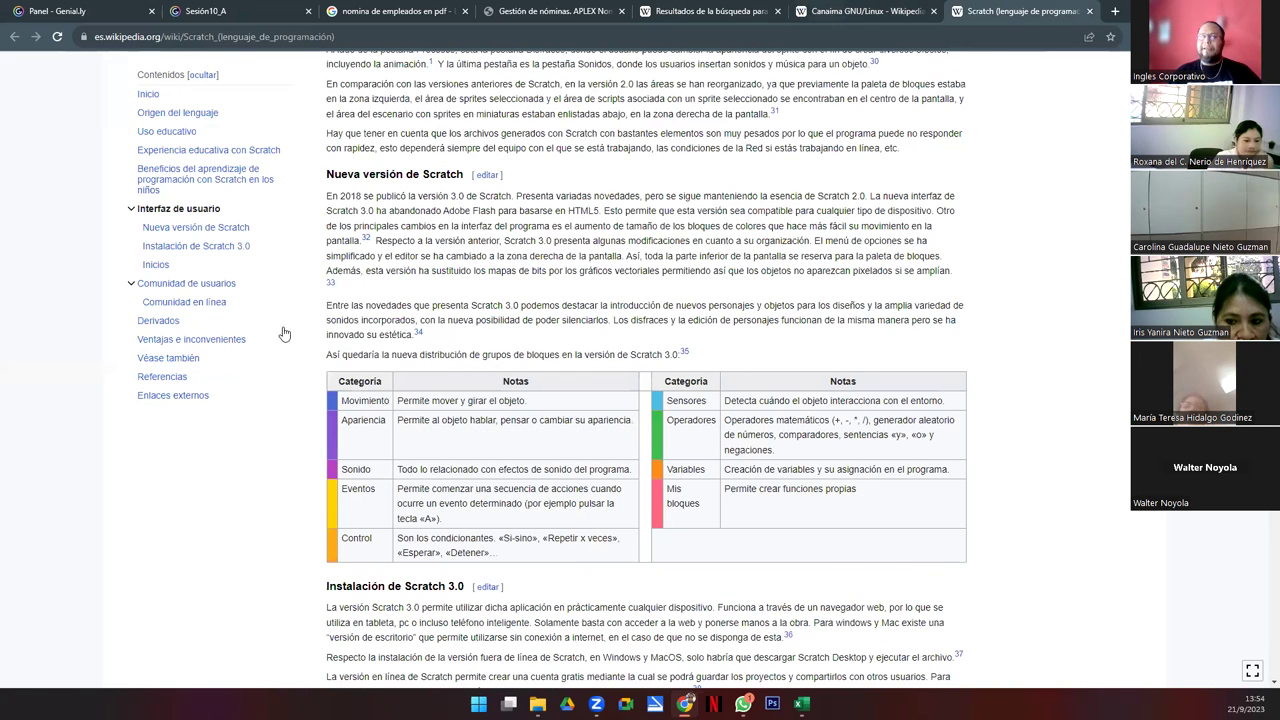
key(ctrl+shift+Tab)
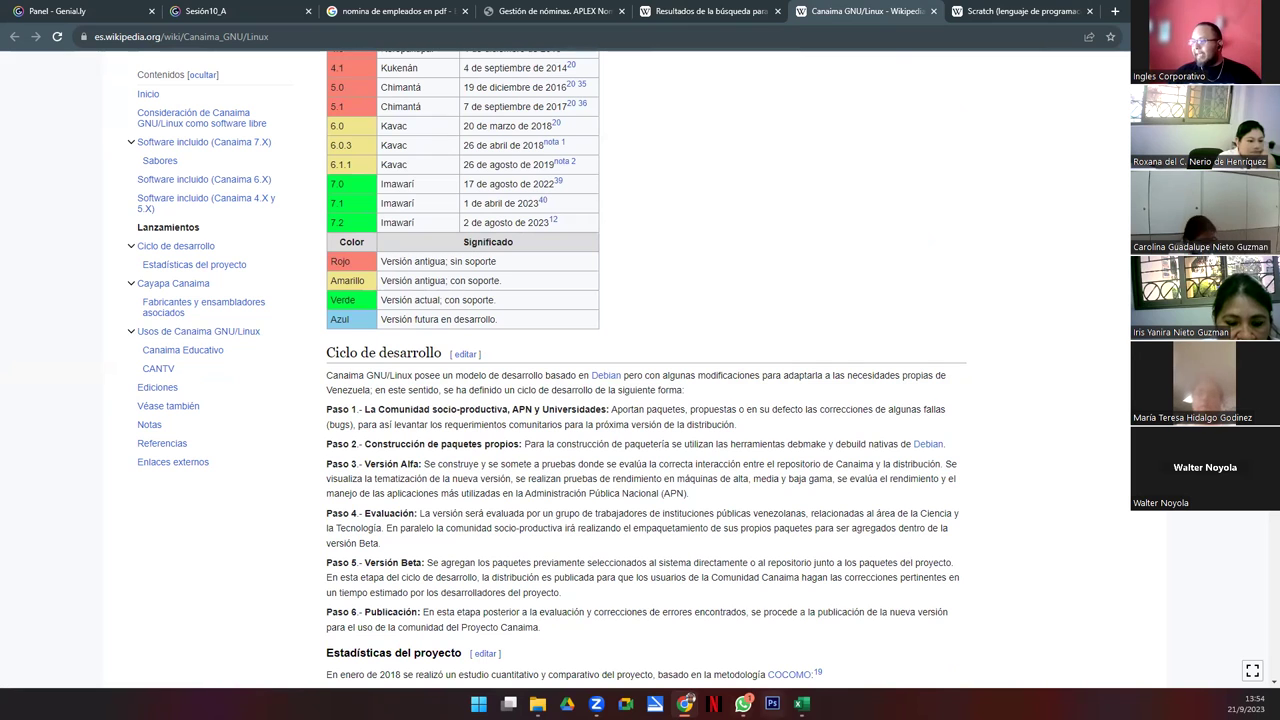
key(alt+Tab)
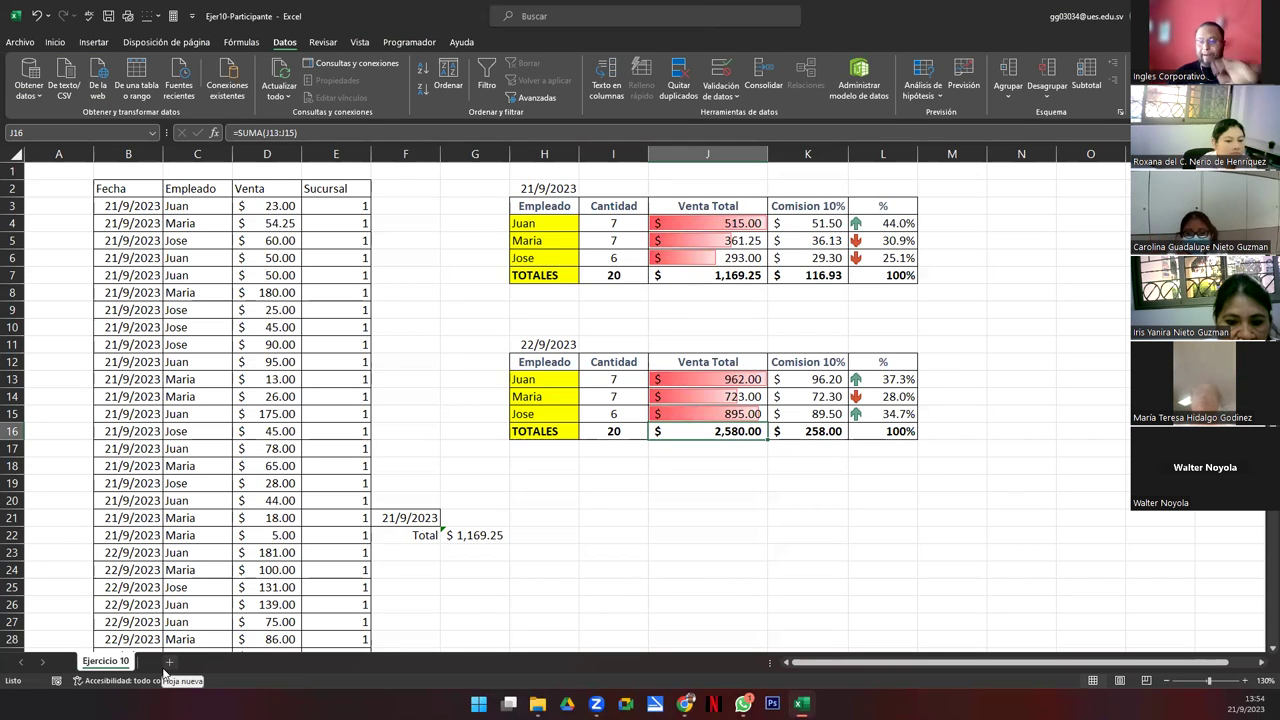
- Insert blank sheet Hoja1 after Ejercicio 10, then switch back to the Canaima article
click(169, 663)
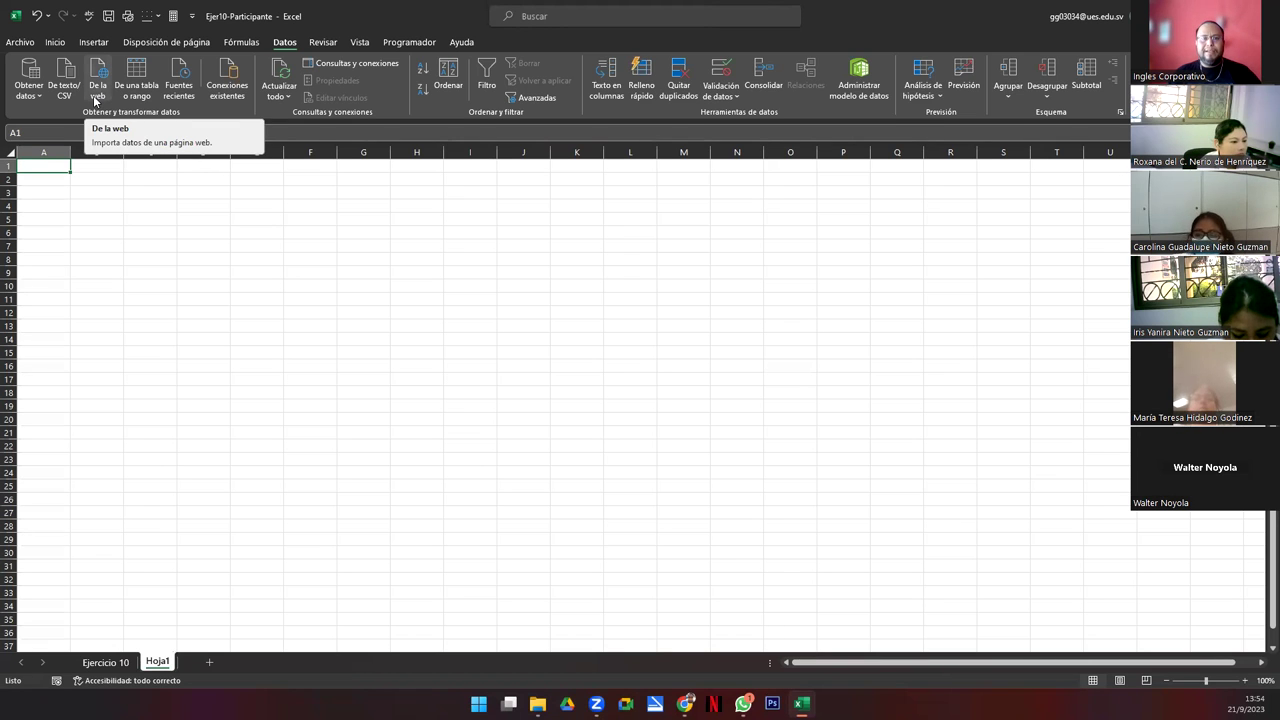
key(alt+Tab)
- Find the Lanzamientos section, copy the Canaima GNU/Linux article URL, and return to Excel
scroll(743, 307, down, 10)
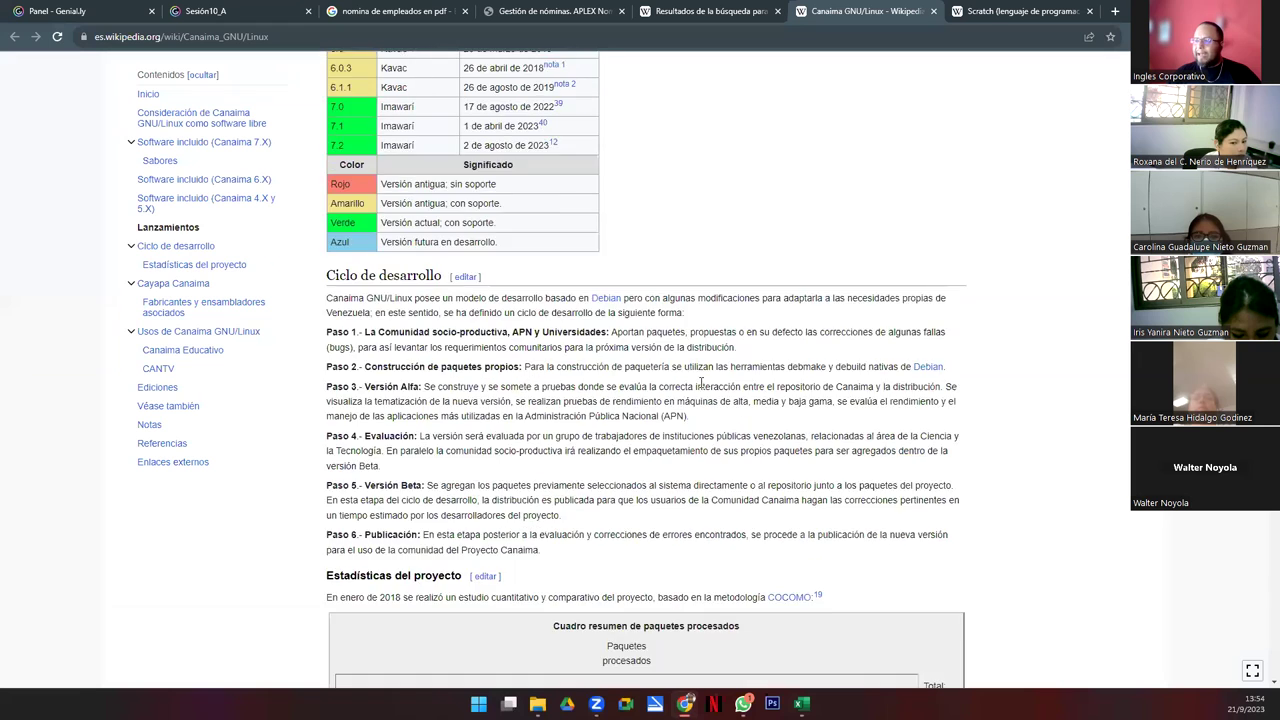
scroll(669, 331, up, 15)
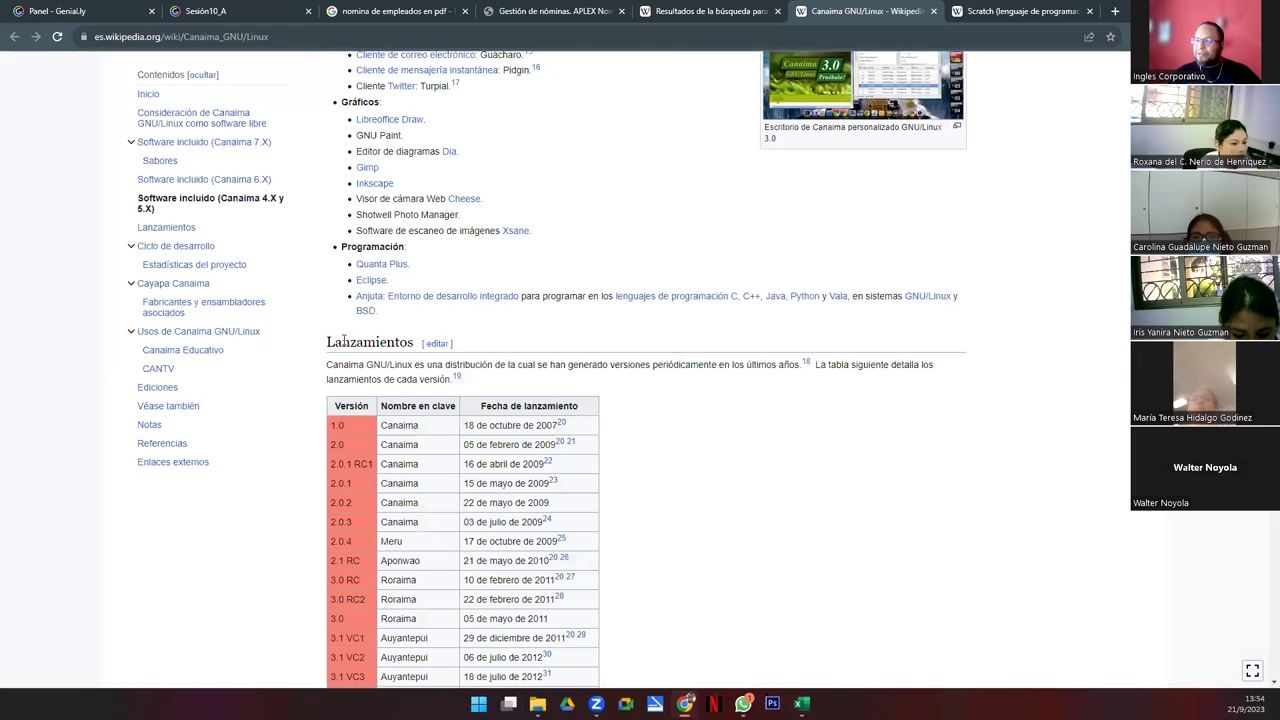
double_click(343, 340)
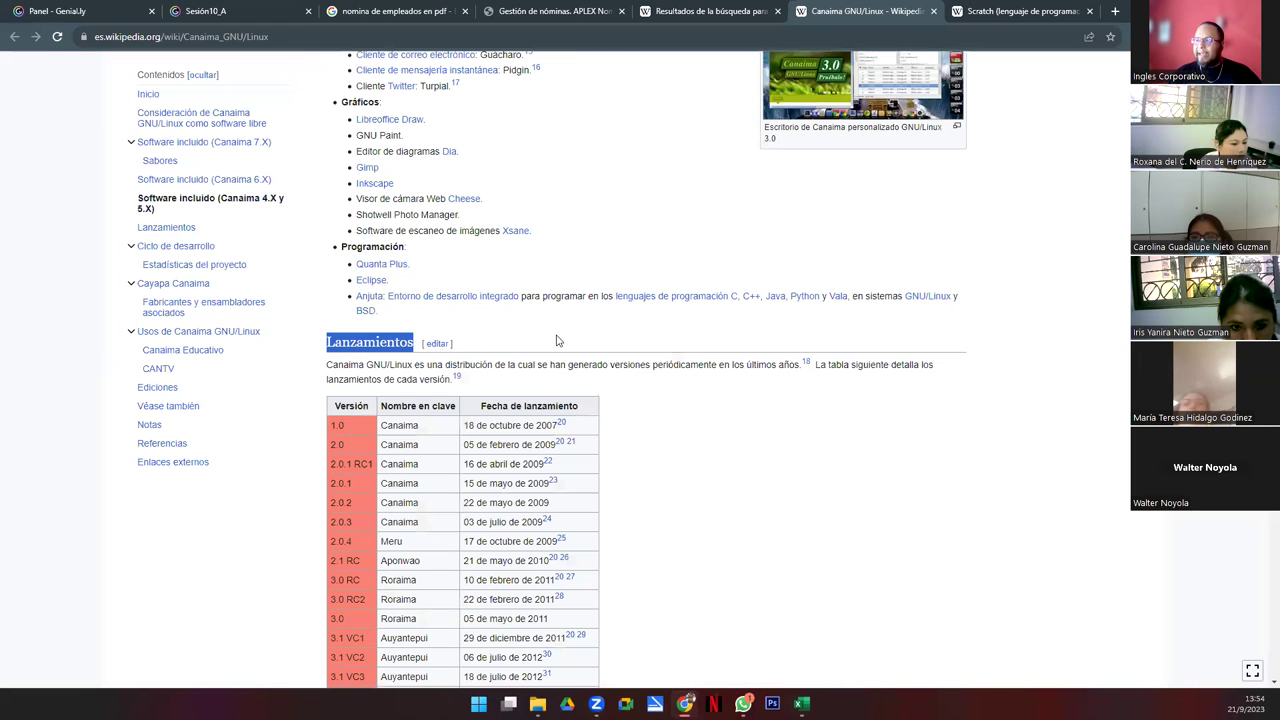
click(386, 39)
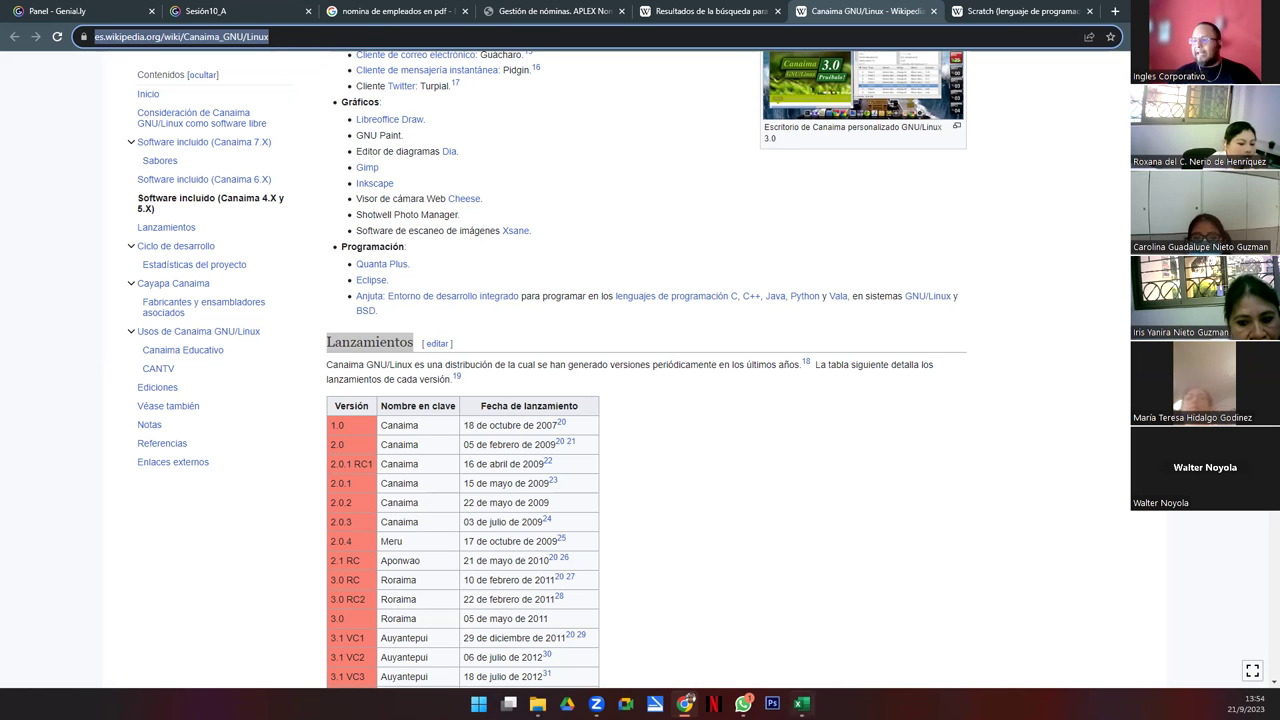
click(801, 703)
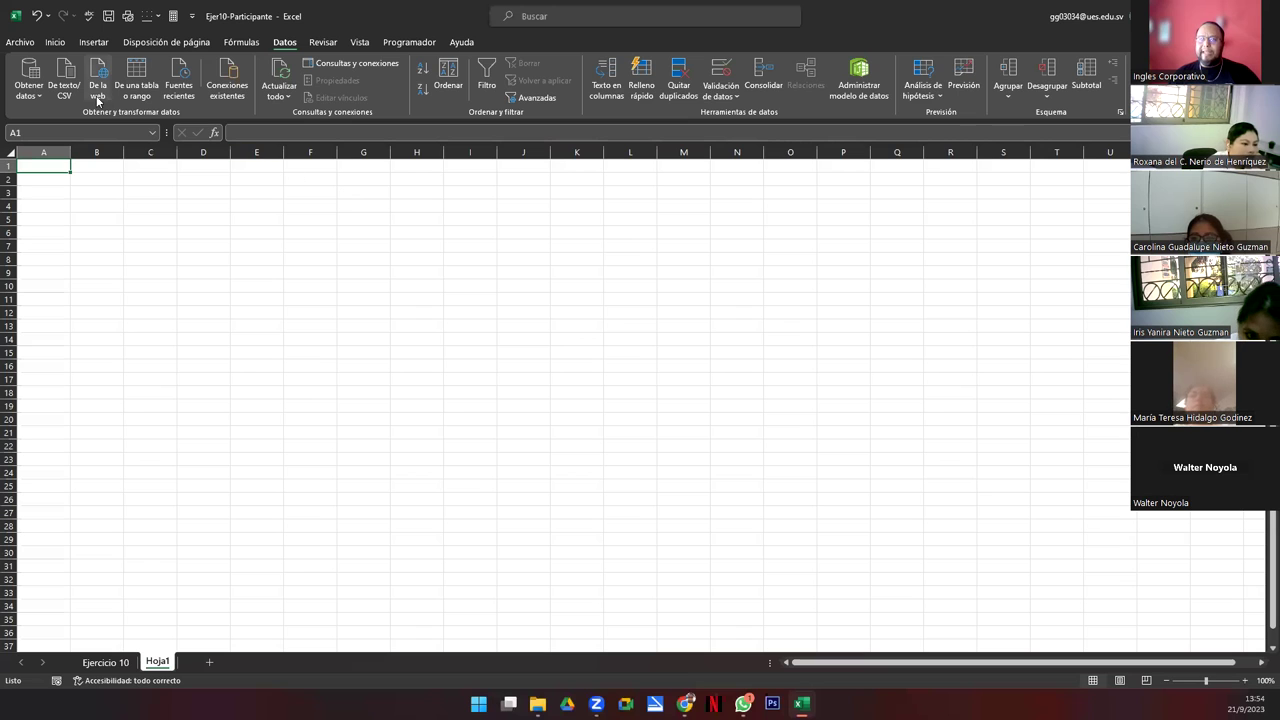
- Start a Data > From Web import using the pasted Canaima GNU/Linux Wikipedia URL
click(242, 42)
click(286, 43)
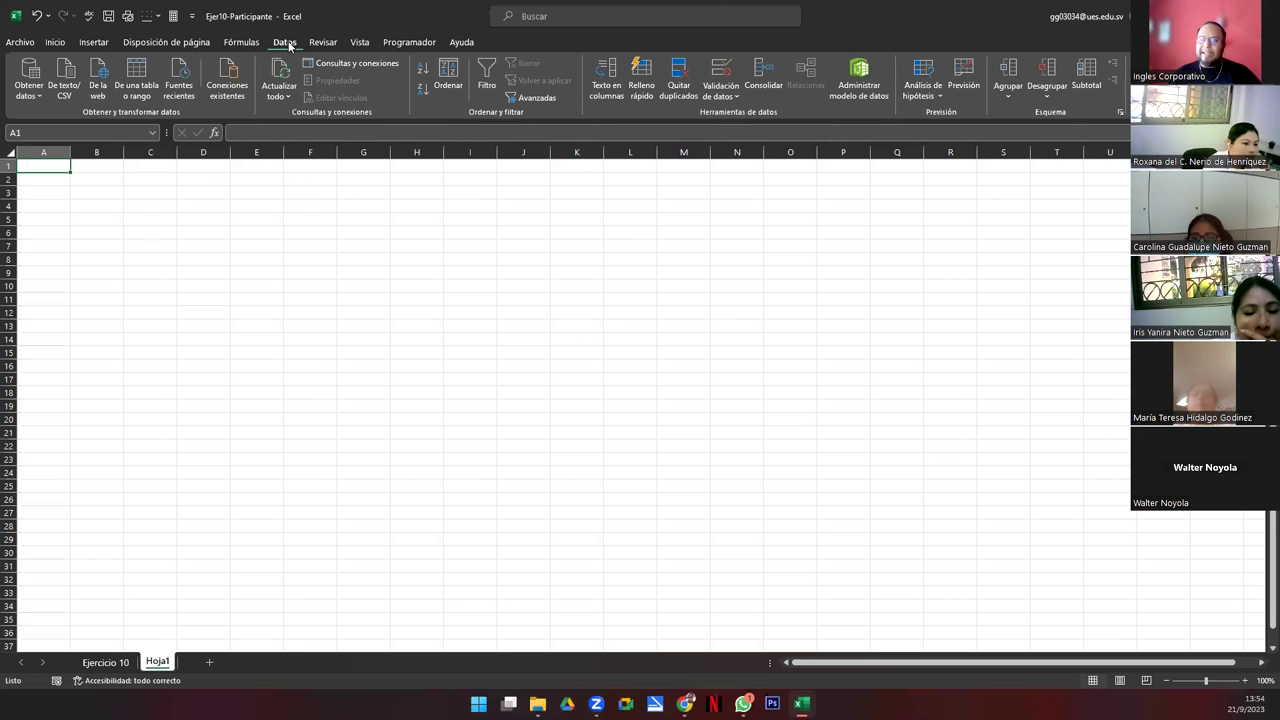
click(99, 98)
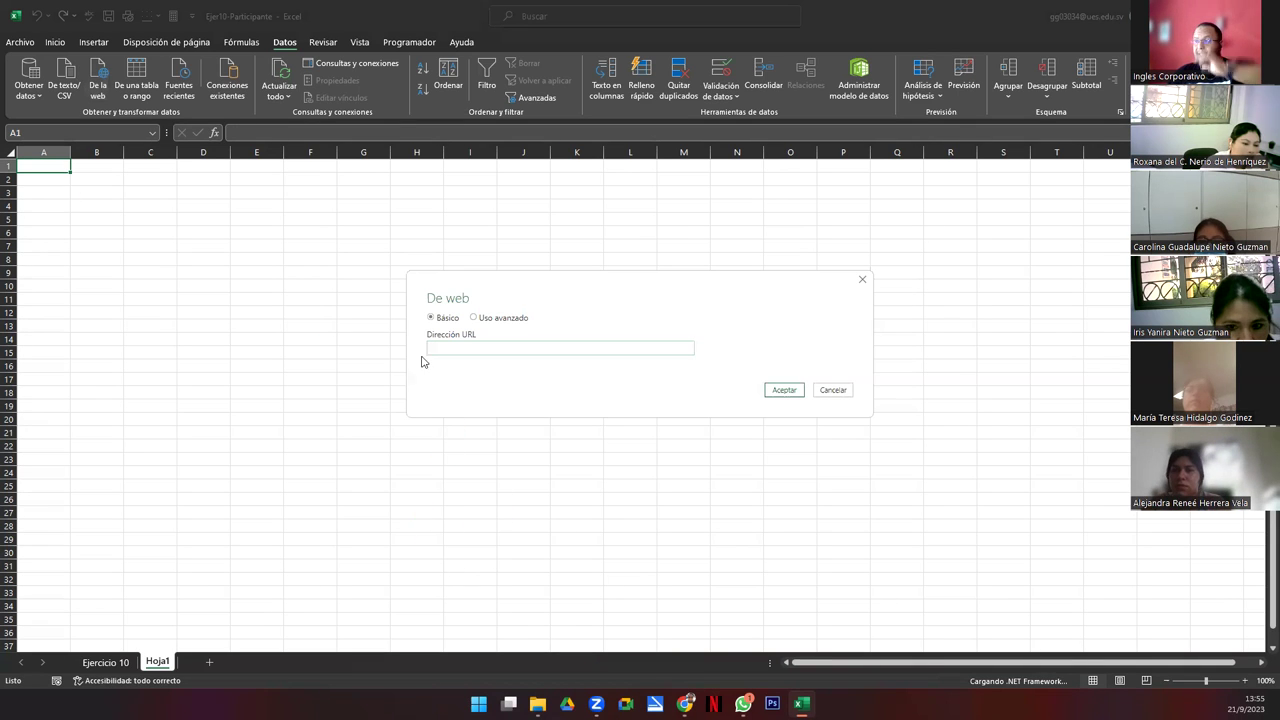
click(473, 318)
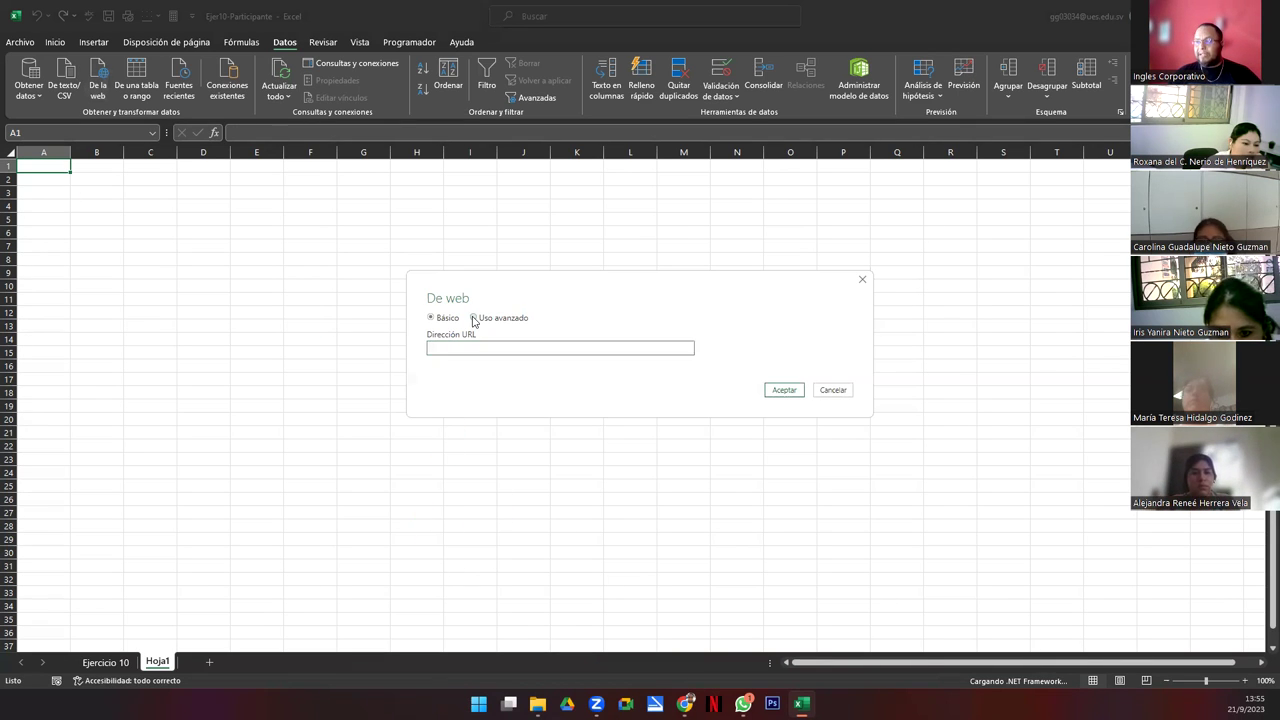
click(431, 318)
click(446, 351)
text(https://es.wikipedia.org/wiki/Canaima_GNU/Linux)
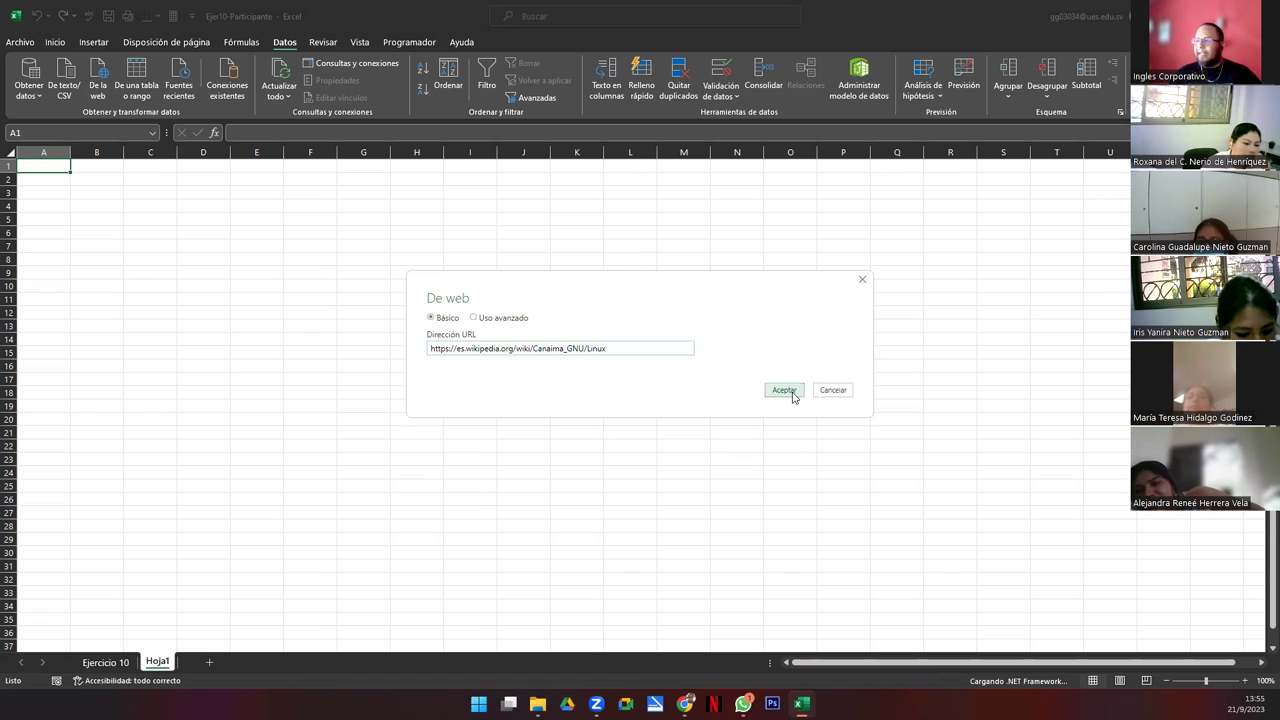
click(786, 391)
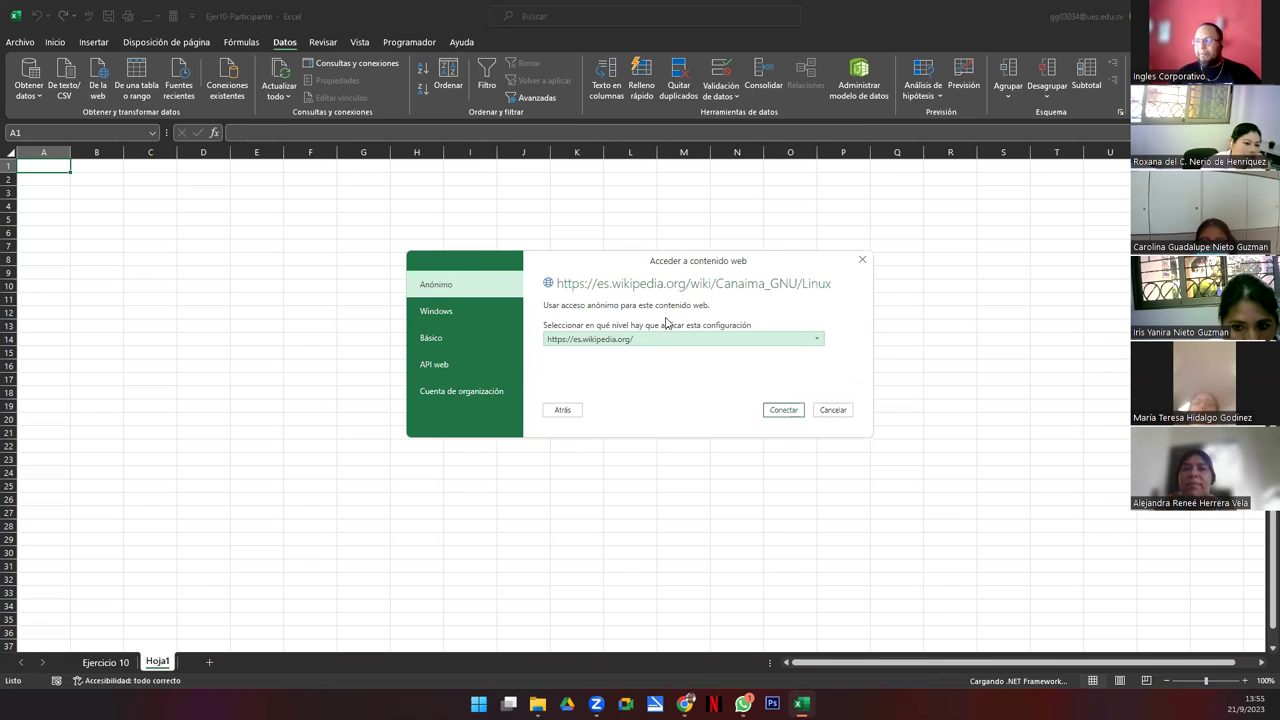
- Connect to es.wikipedia.org with Anonymous access to open the Navigator
click(779, 413)
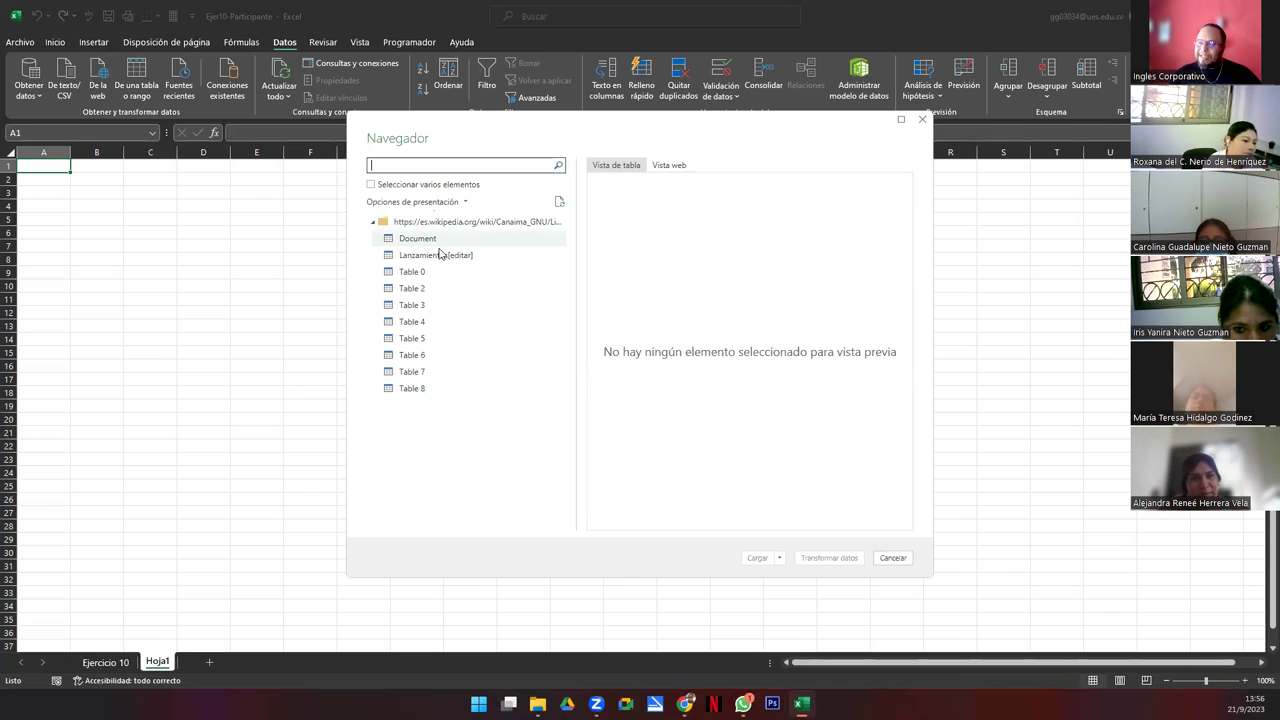
- Preview Document, Lanzamientos[editar] and Tables 0, 2, 3 and 4, settling on Lanzamientos
click(417, 240)
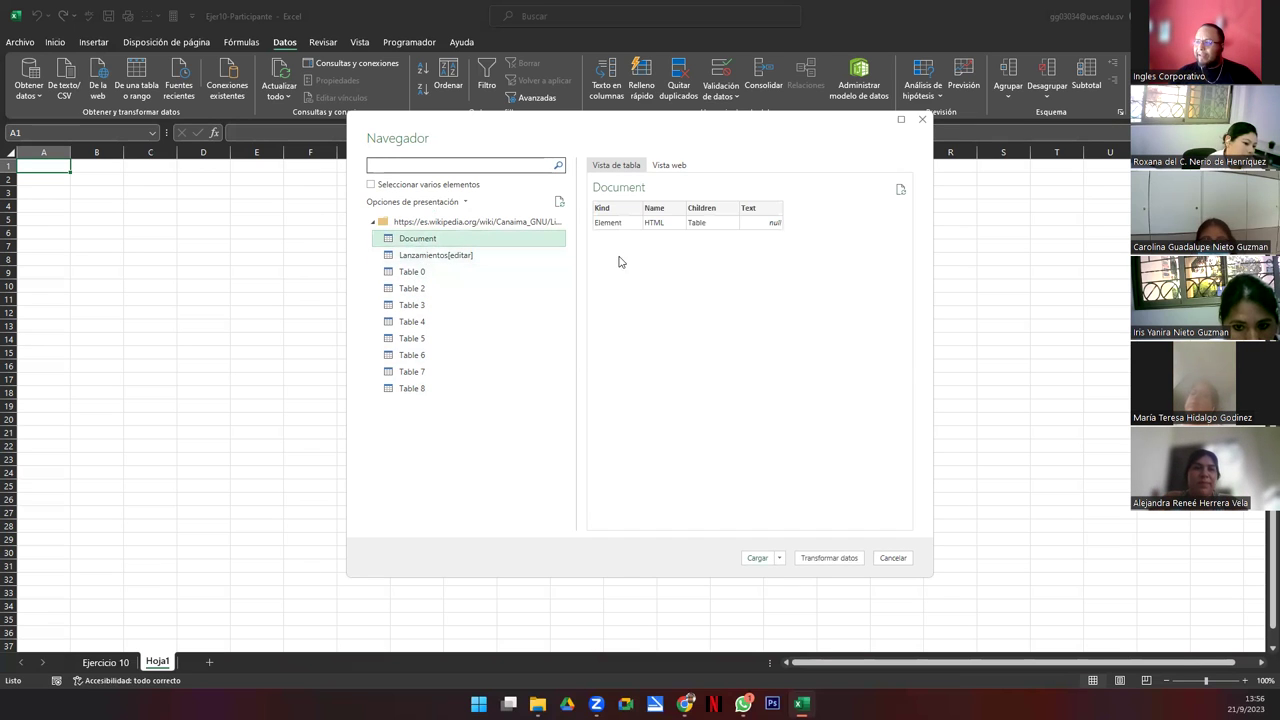
click(450, 260)
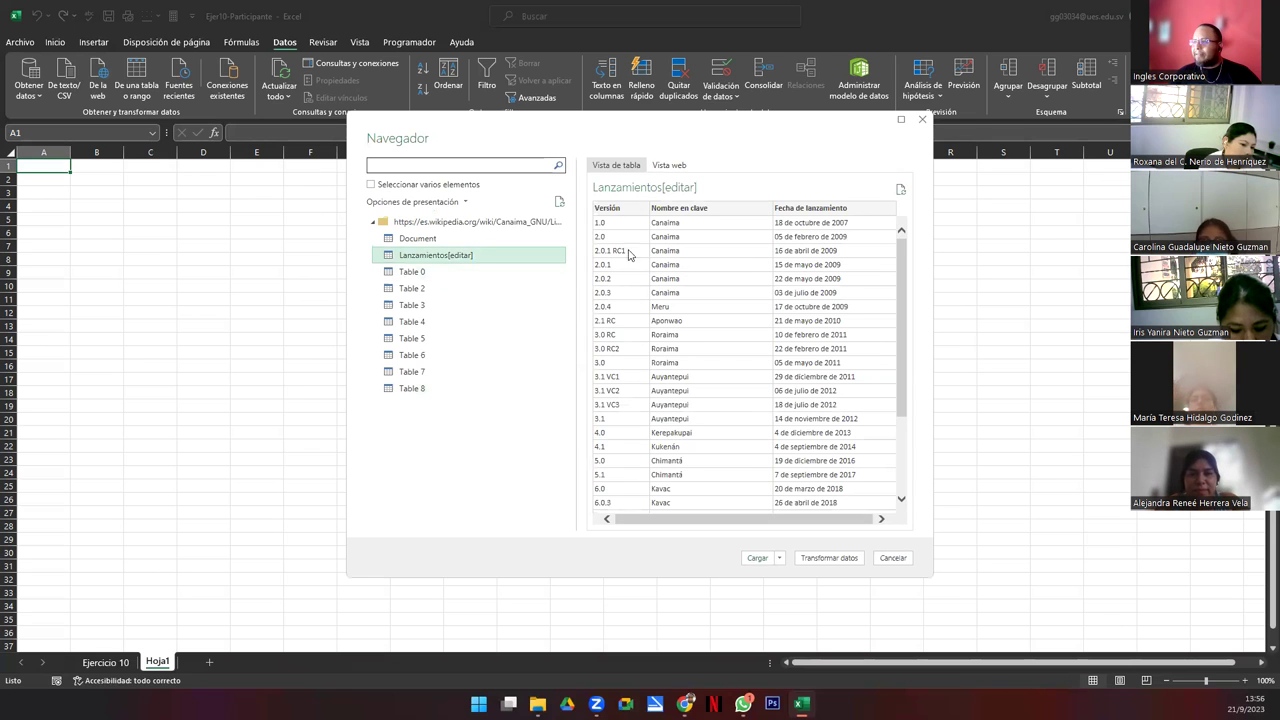
click(420, 278)
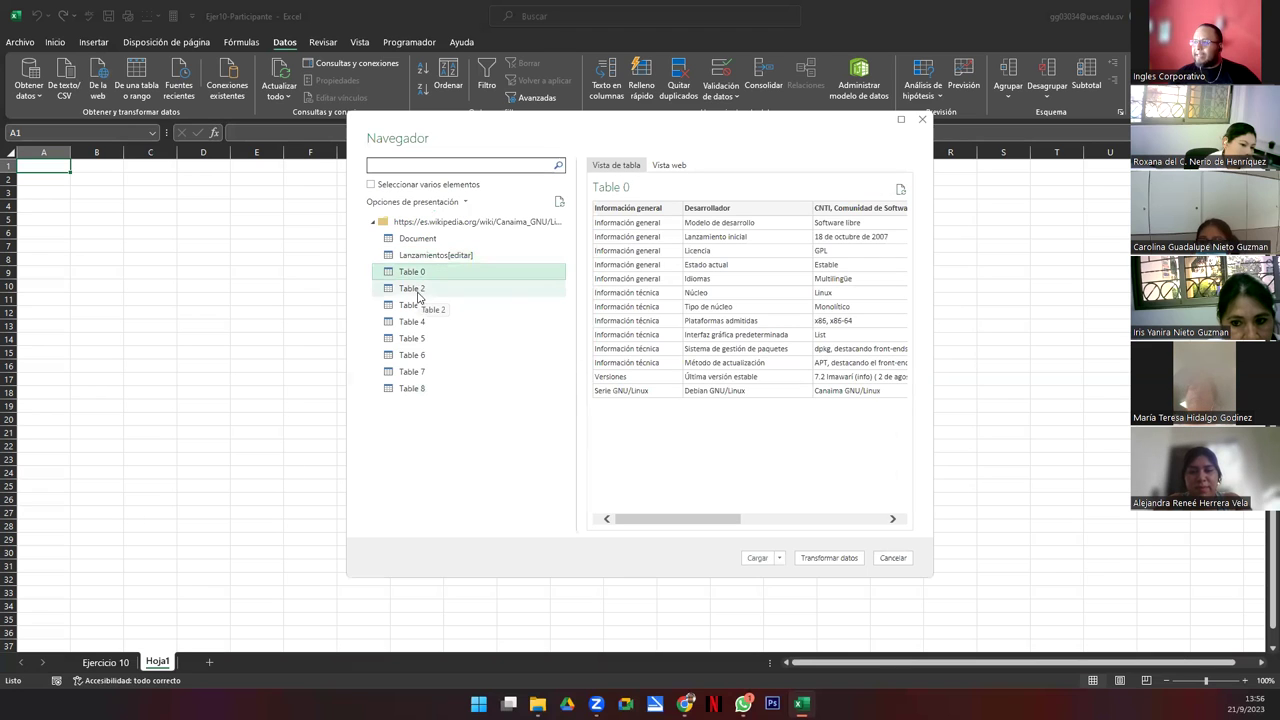
click(418, 290)
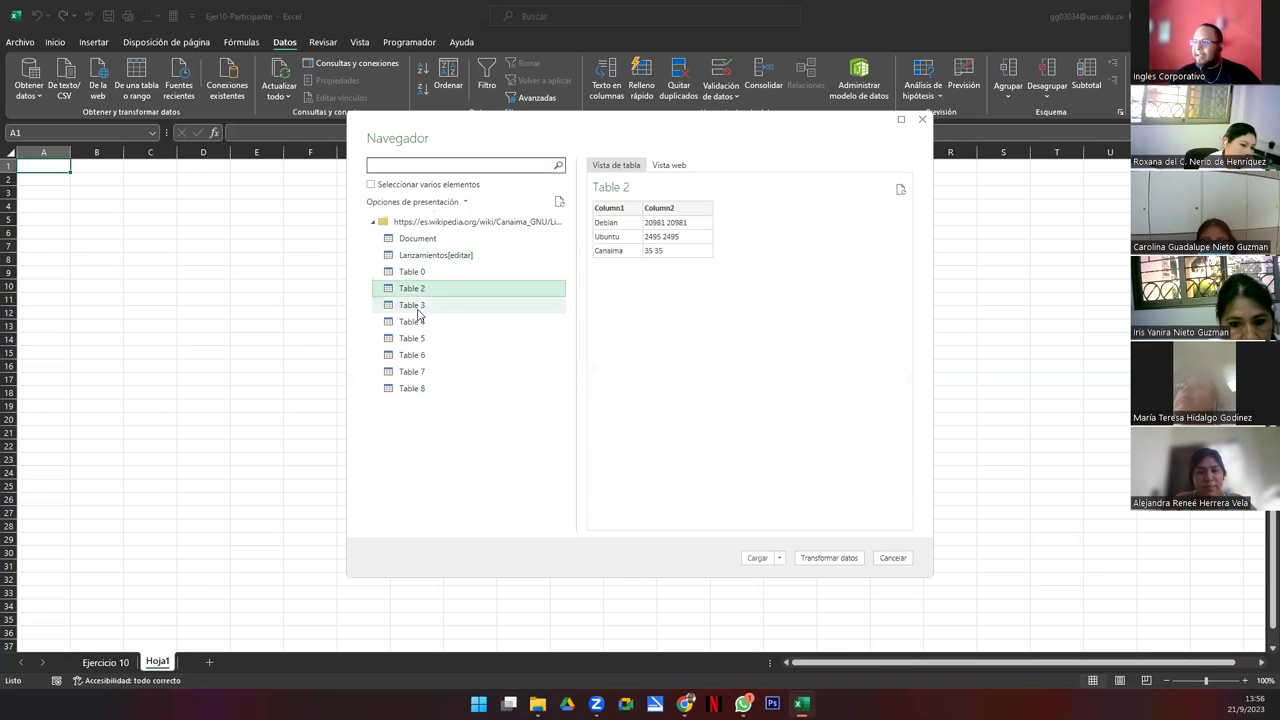
click(418, 306)
click(418, 322)
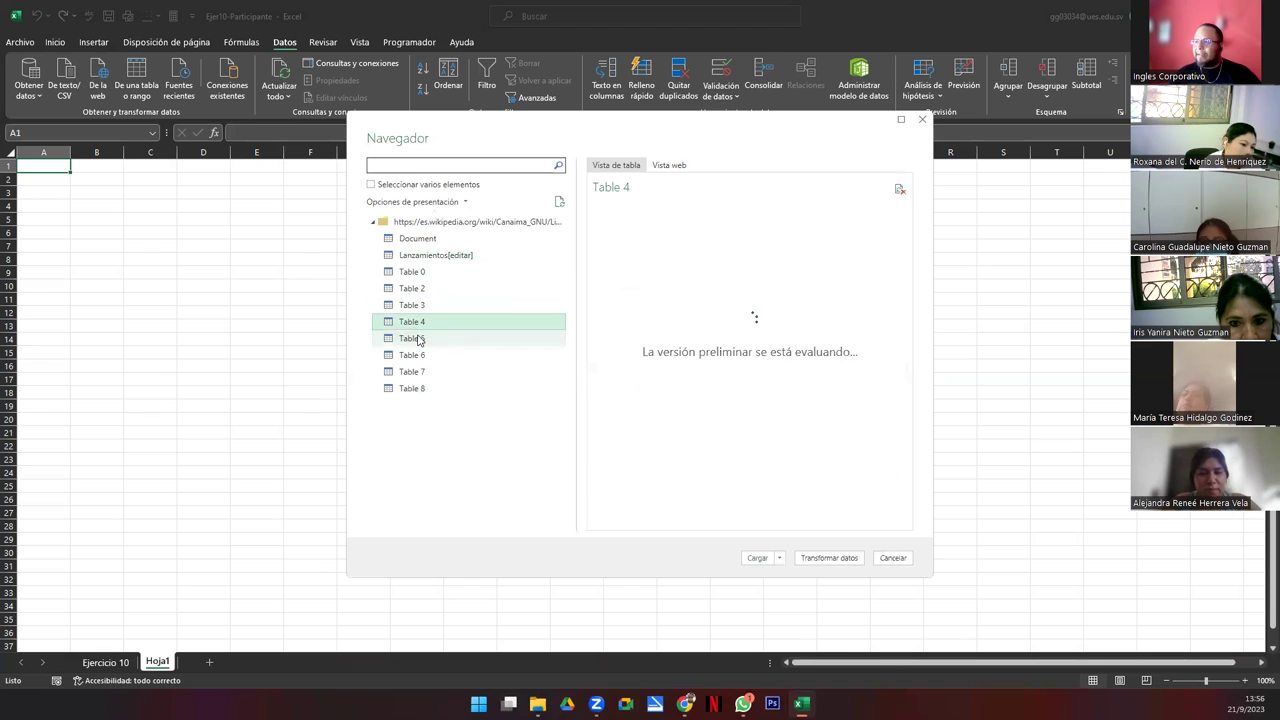
click(420, 255)
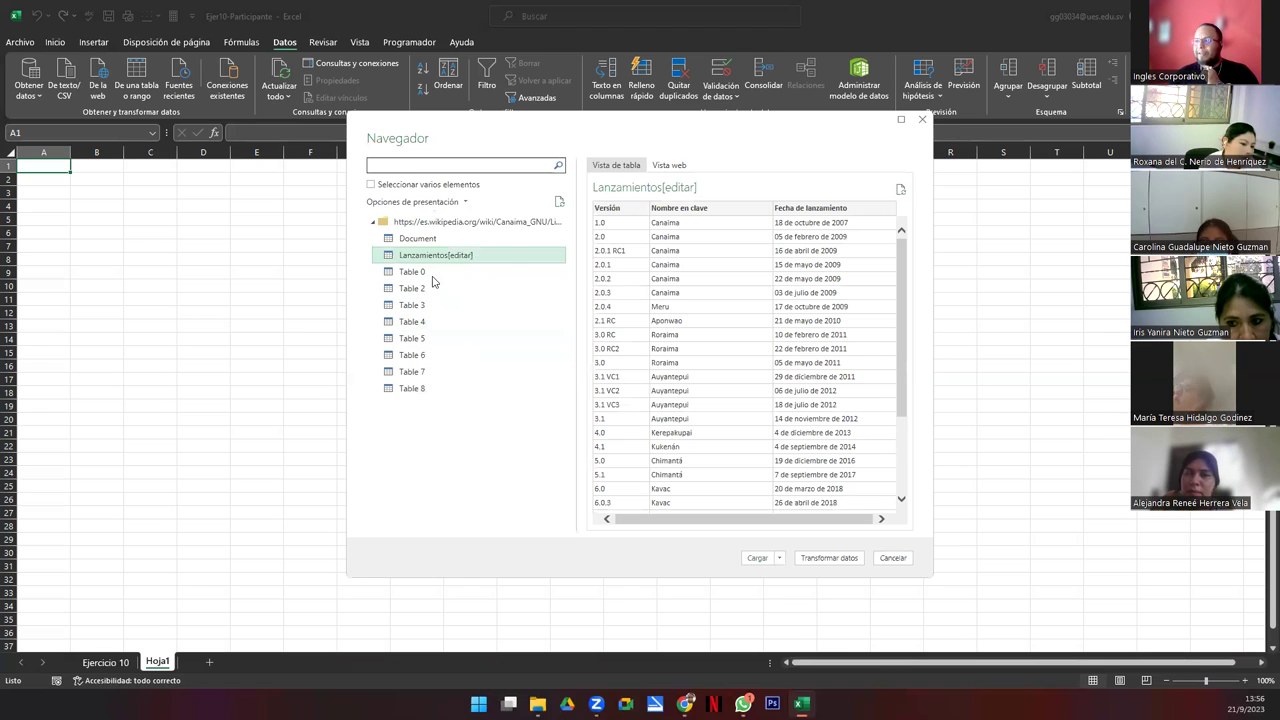
- Check the Lanzamientos table in Web View, then load it into a new sheet
click(668, 165)
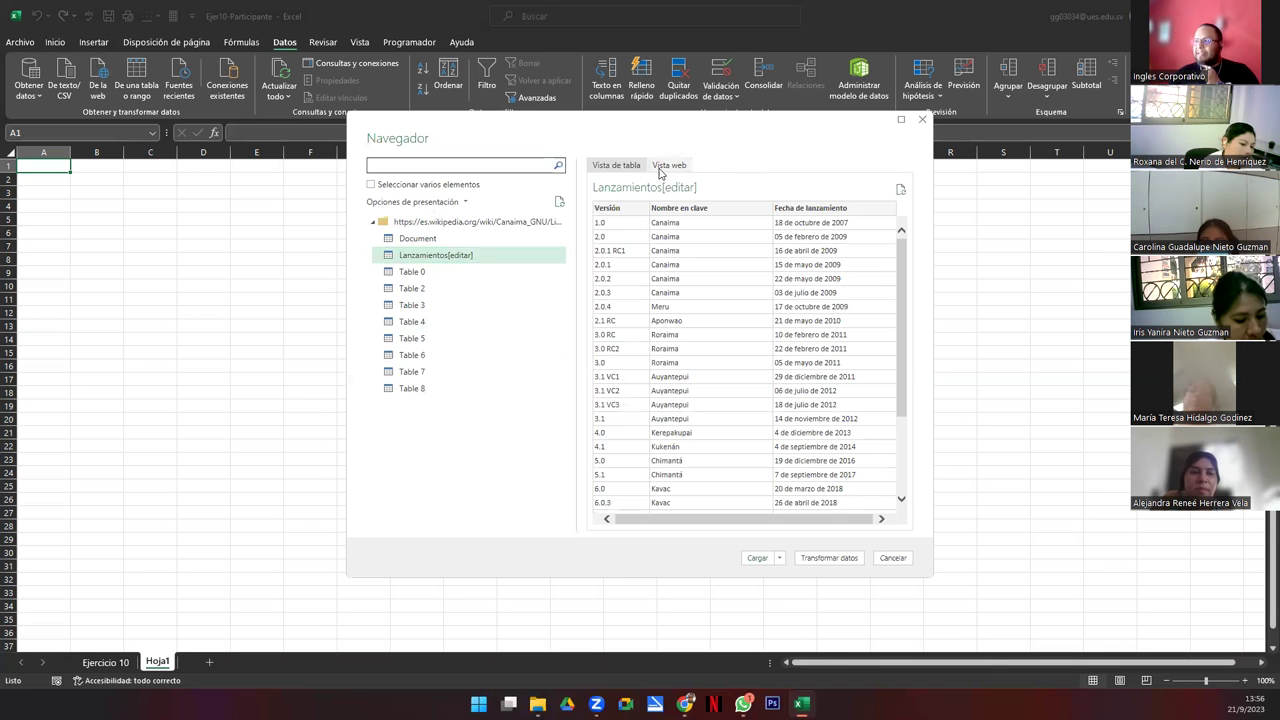
scroll(697, 378, down, 3)
scroll(700, 378, down, 3)
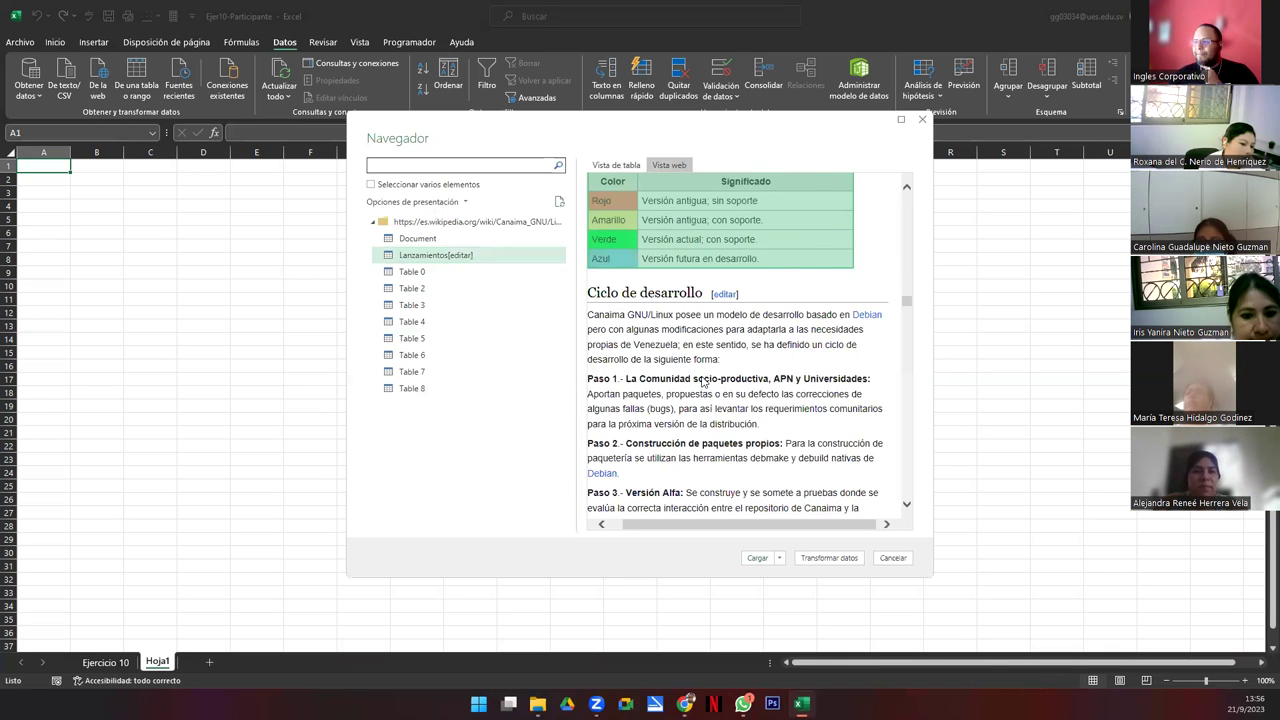
scroll(690, 340, up, 6)
click(616, 165)
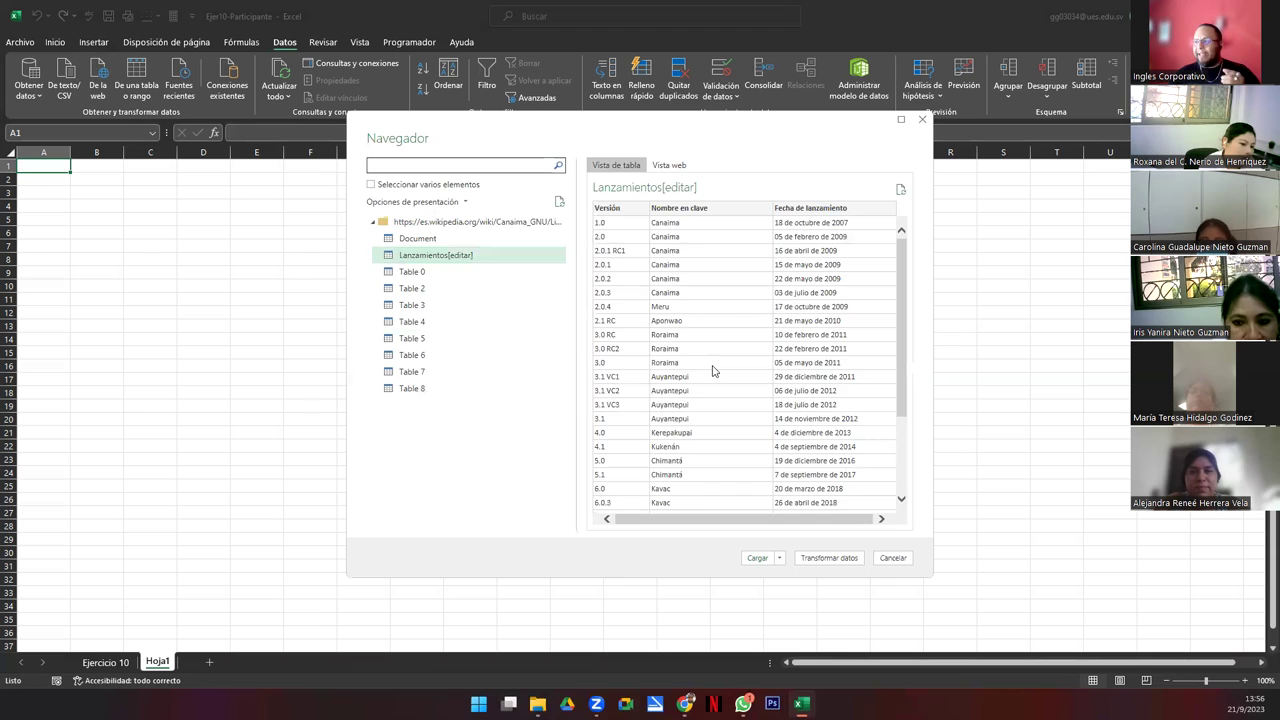
scroll(722, 371, down, 5)
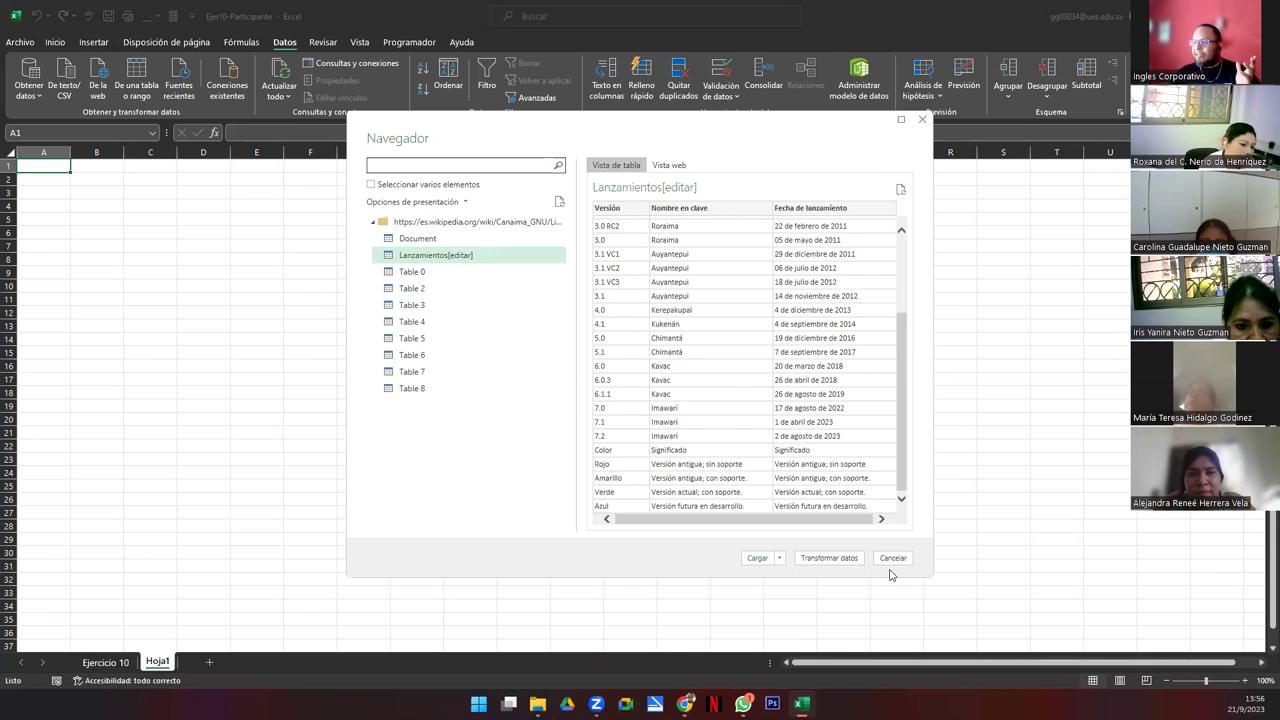
click(760, 565)
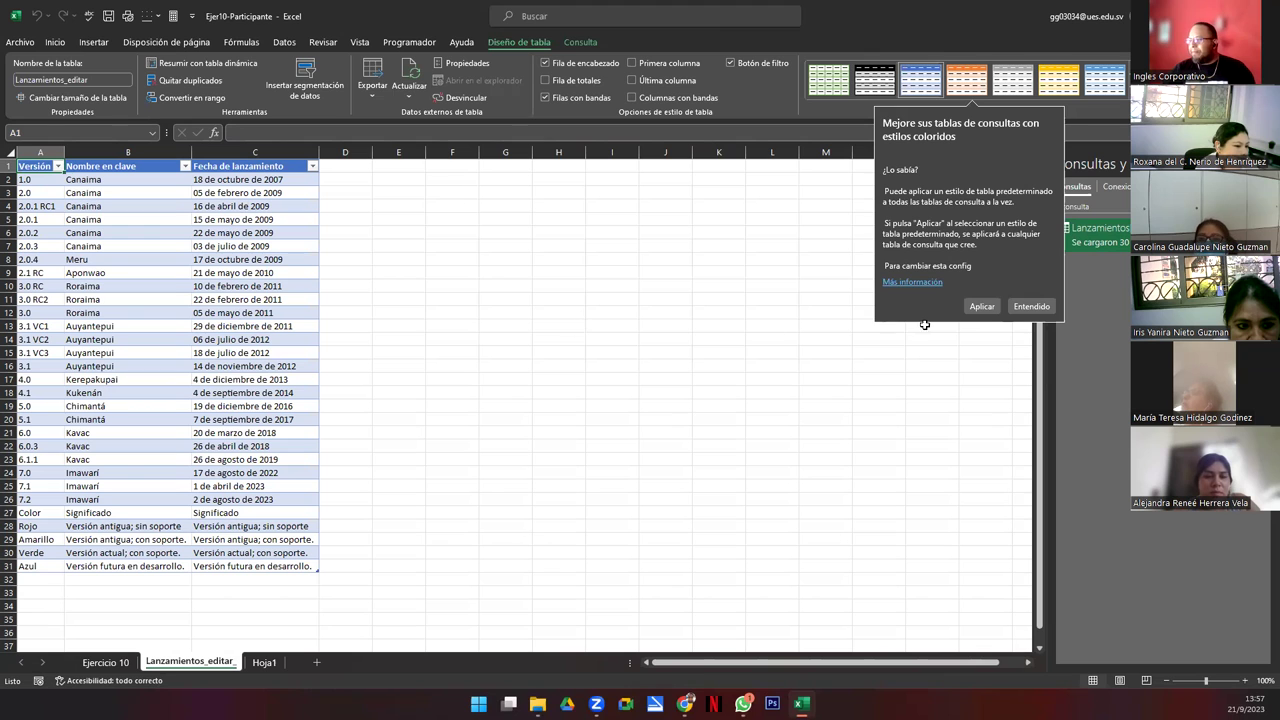
- Dismiss the table-style tip and select the imported release table A1:C31
click(971, 316)
click(752, 344)
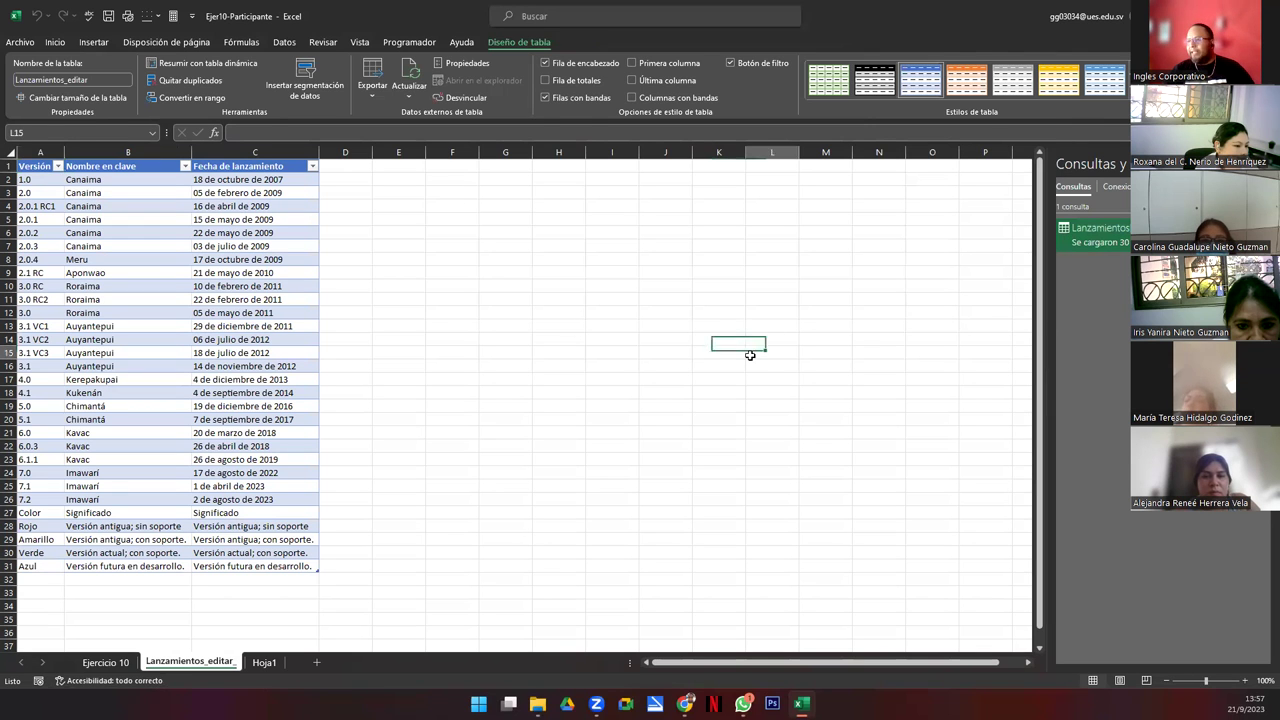
click(441, 318)
drag(30, 166, 293, 565)
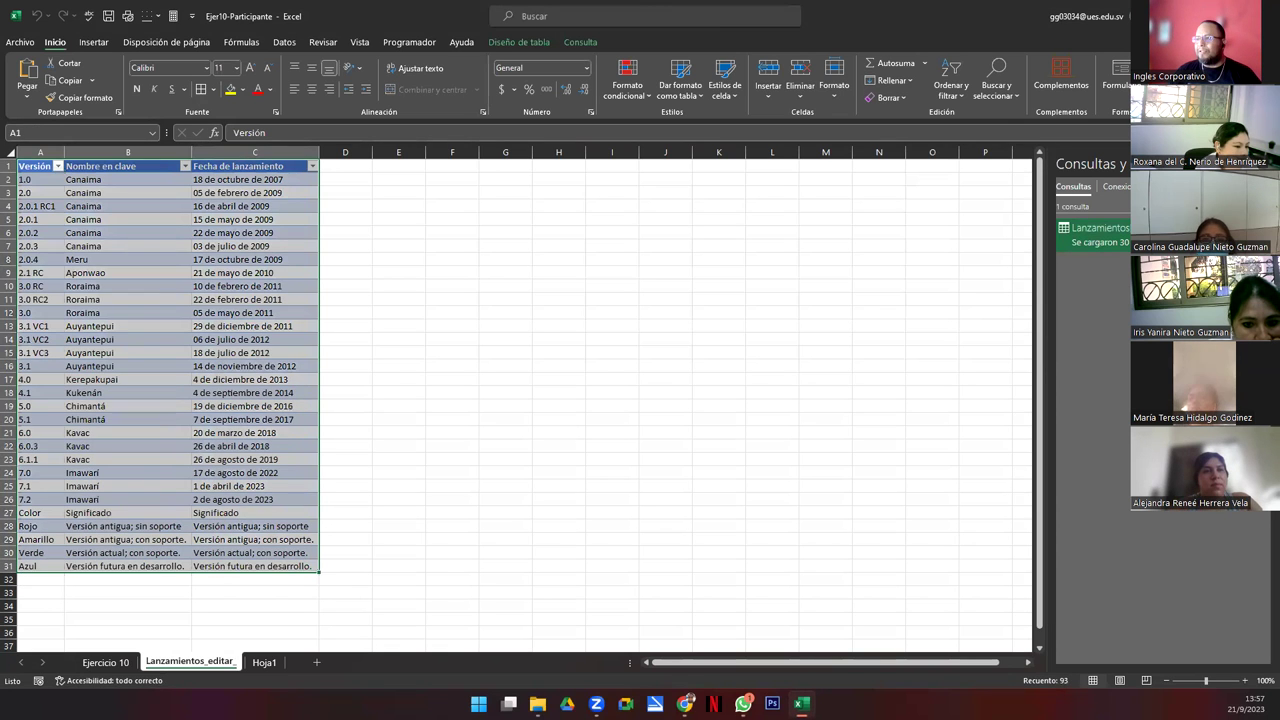
key(alt+Tab)
- Compare the web page's colour legend, then clear the duplicated descriptions from C28:C31
scroll(814, 578, down, 3)
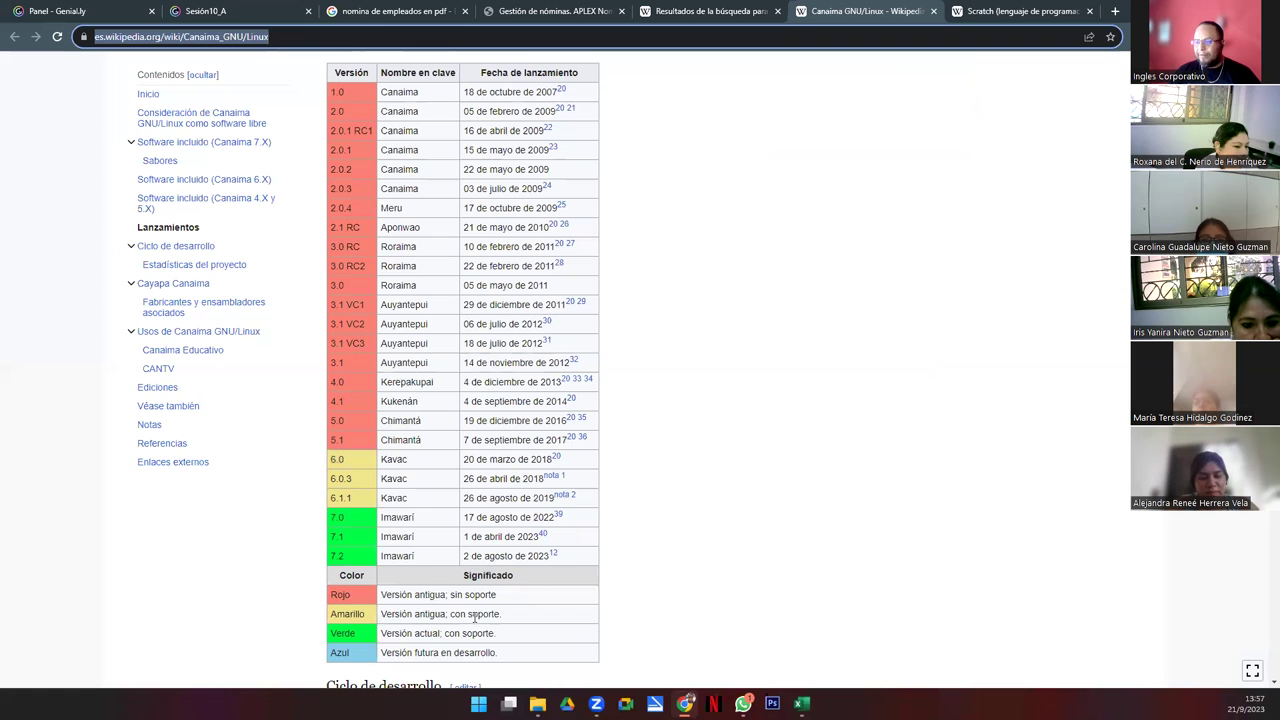
drag(409, 595, 528, 662)
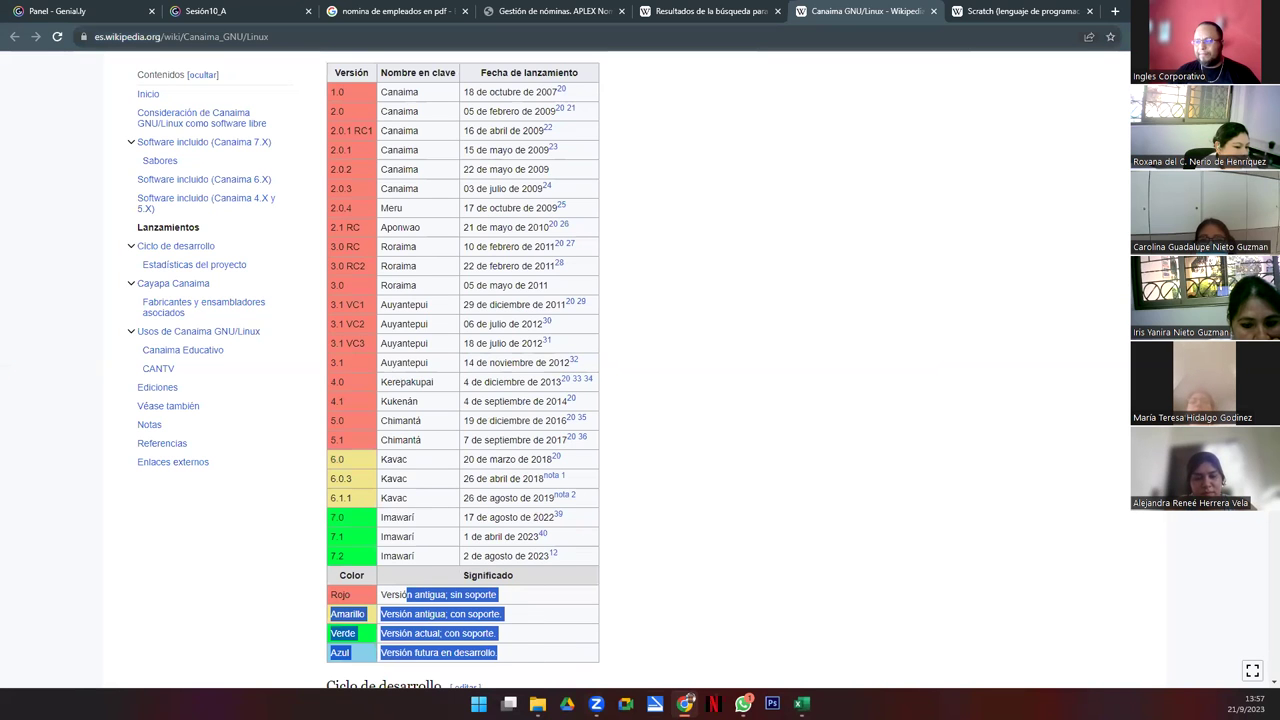
key(alt+Tab)
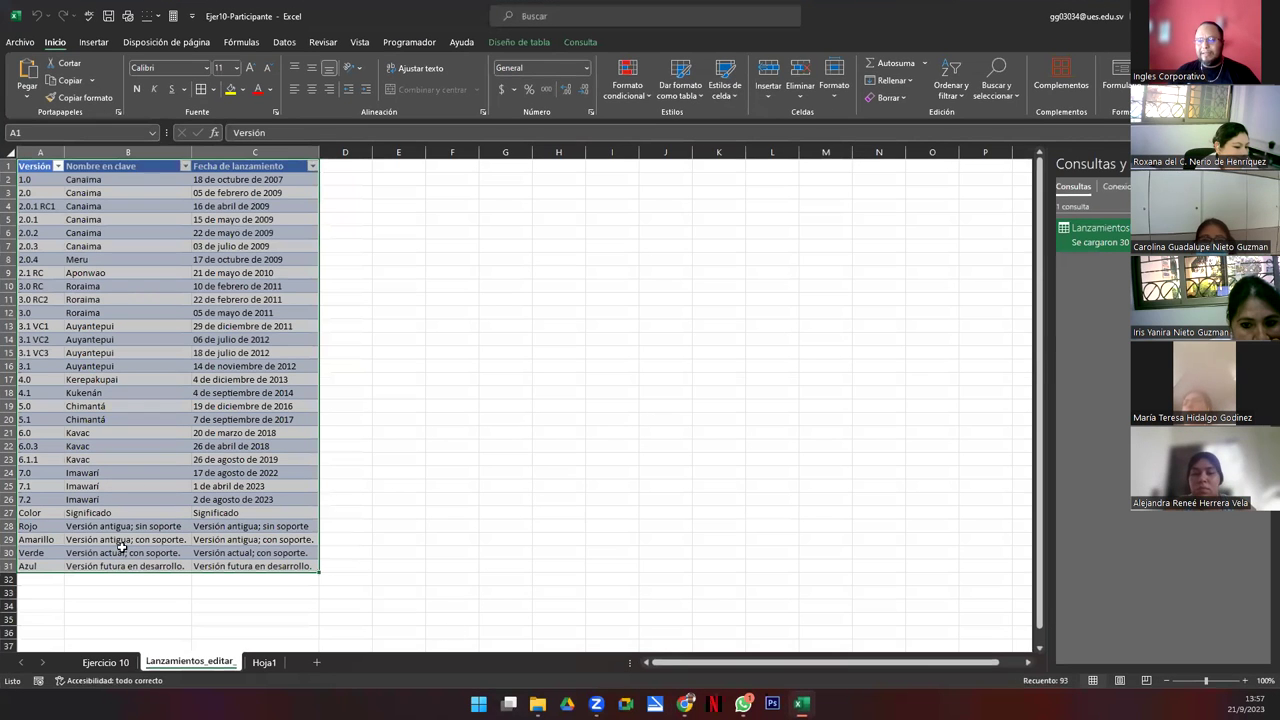
drag(118, 527, 234, 566)
key(Delete)
- Check the legend text remaining in column B and bring up the Data import commands
drag(126, 528, 131, 567)
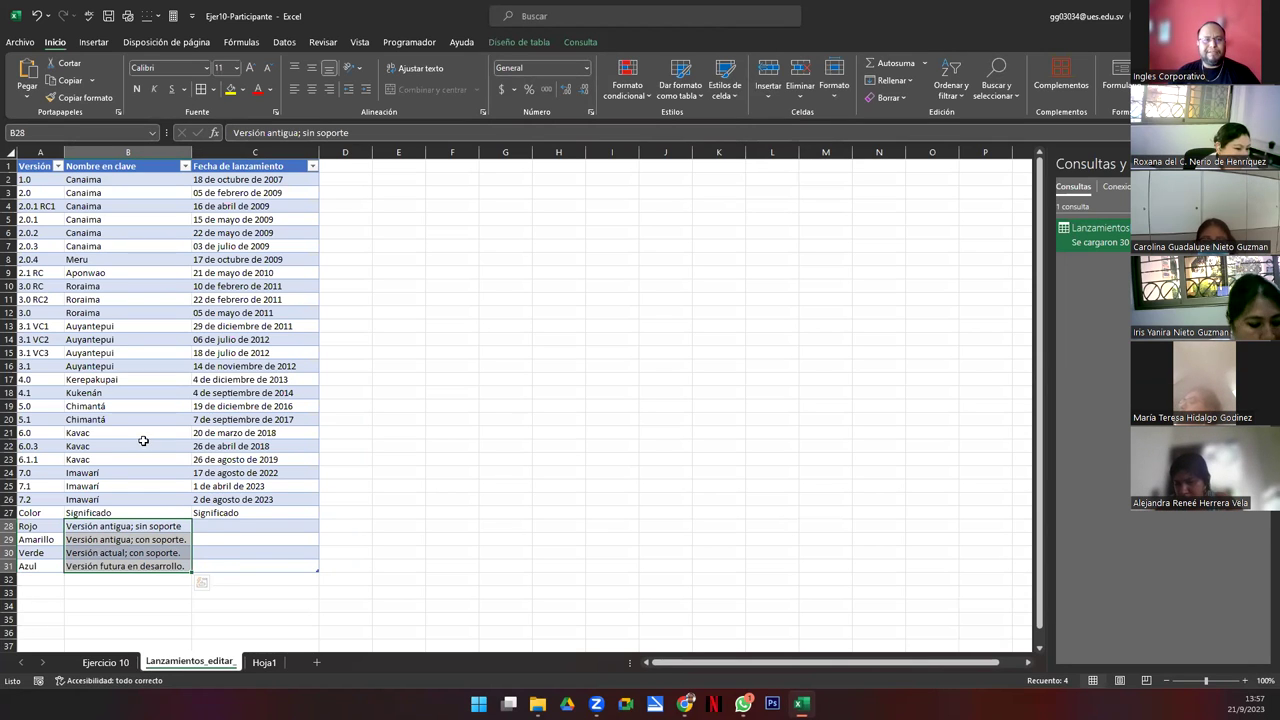
click(143, 441)
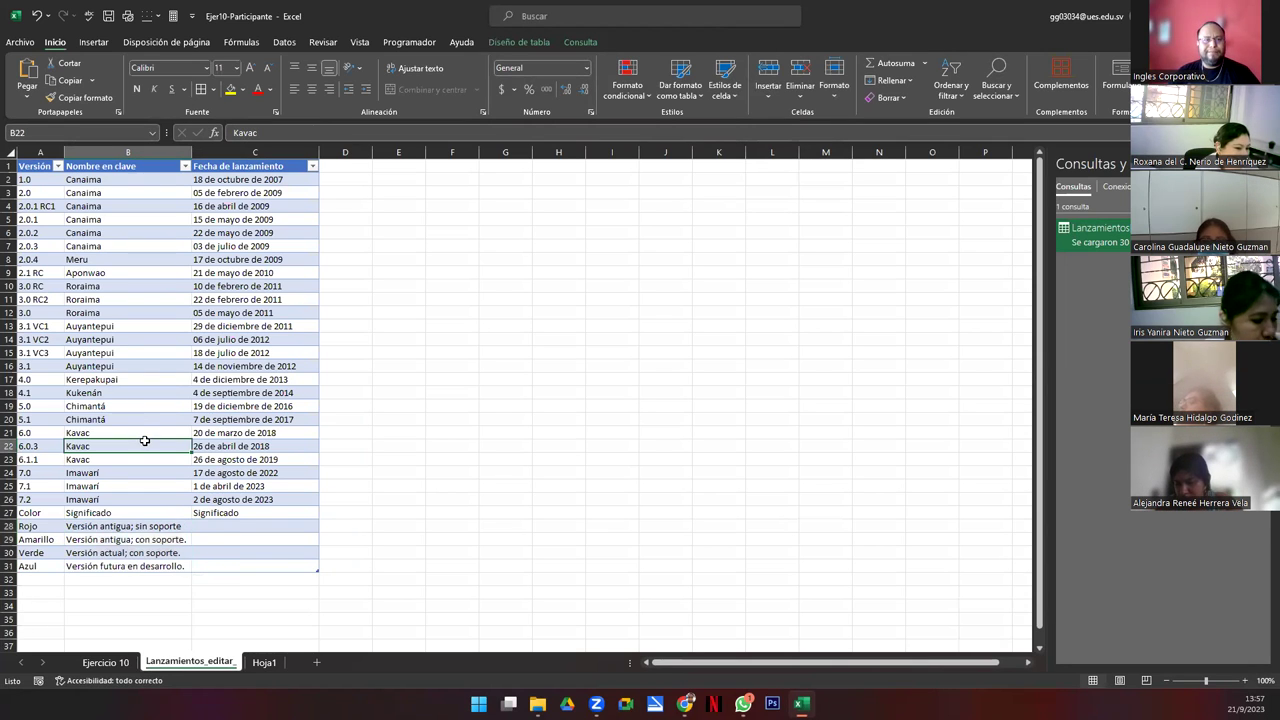
click(240, 42)
click(284, 42)
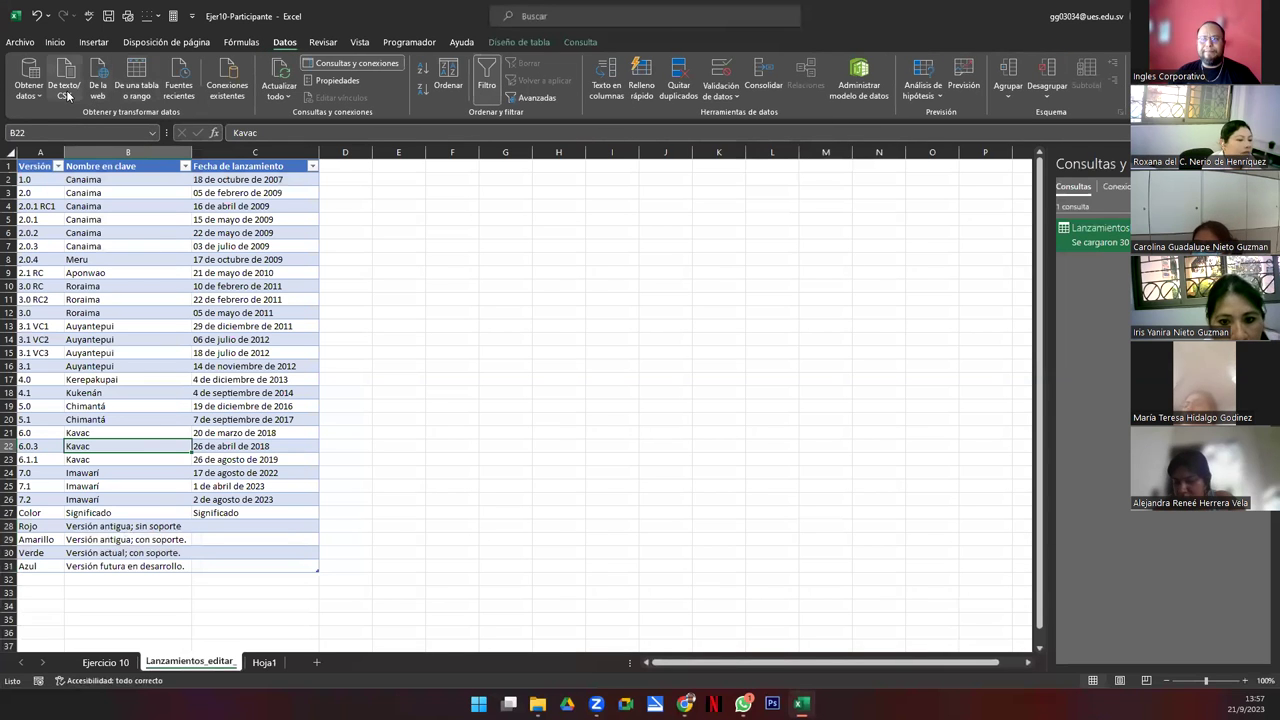
- Start a From PDF import and browse from the desktop into the UES folder
click(33, 87)
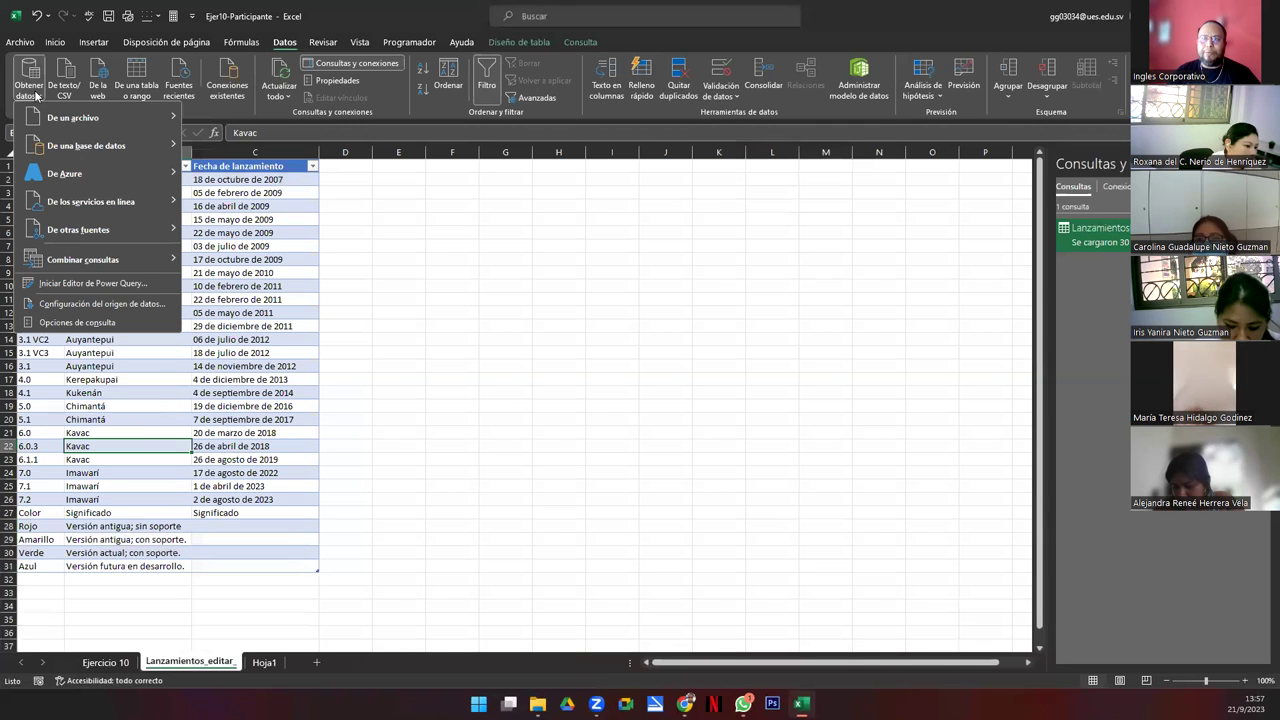
mouse_move(80, 118)
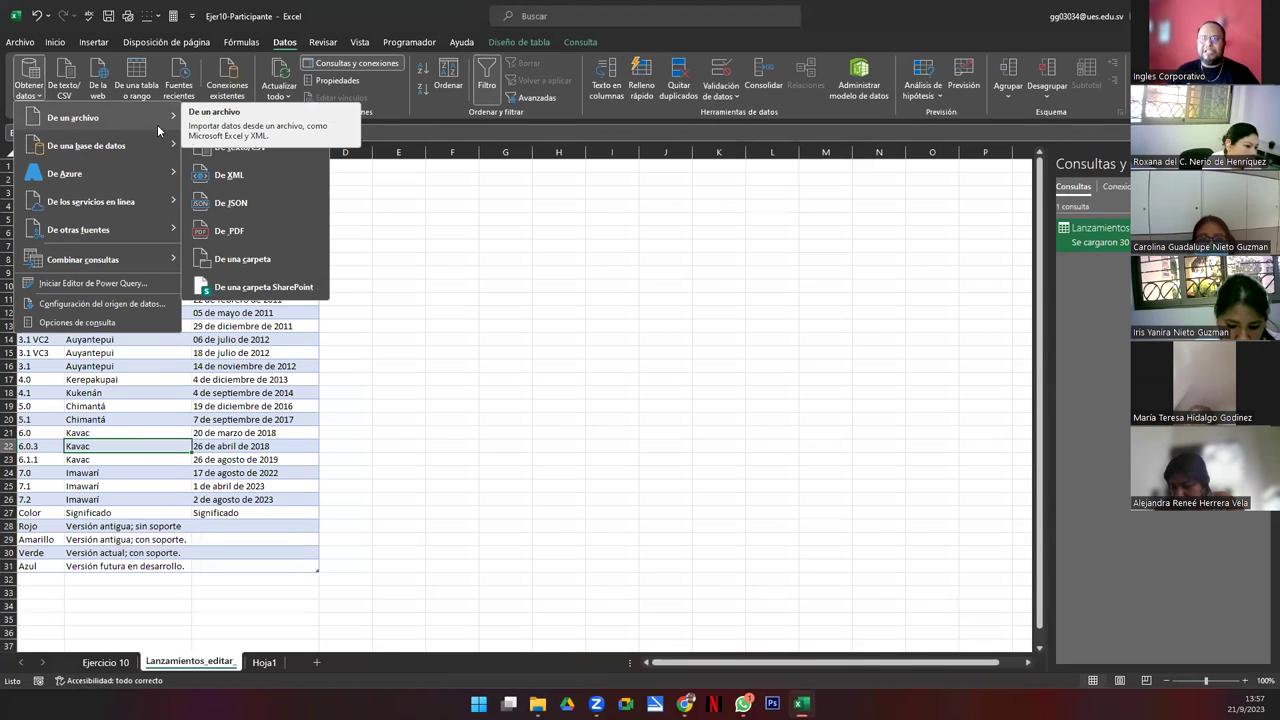
click(245, 234)
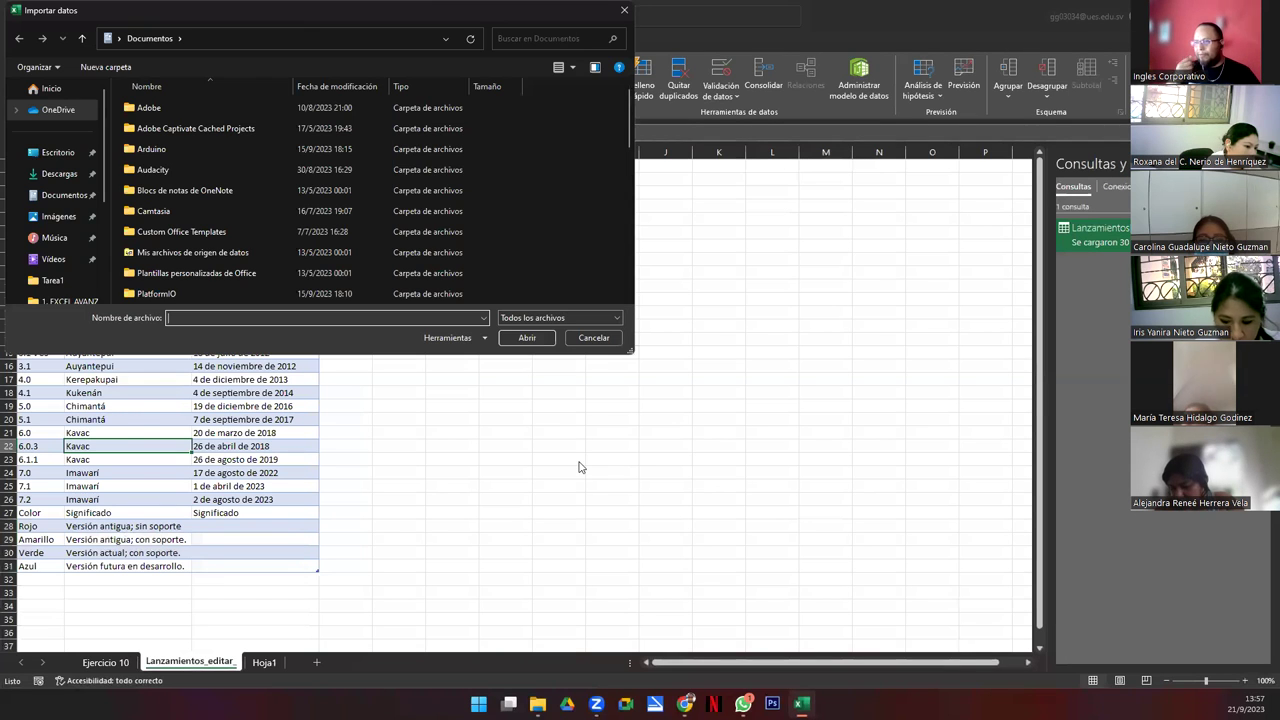
scroll(240, 185, down, 5)
scroll(242, 204, down, 5)
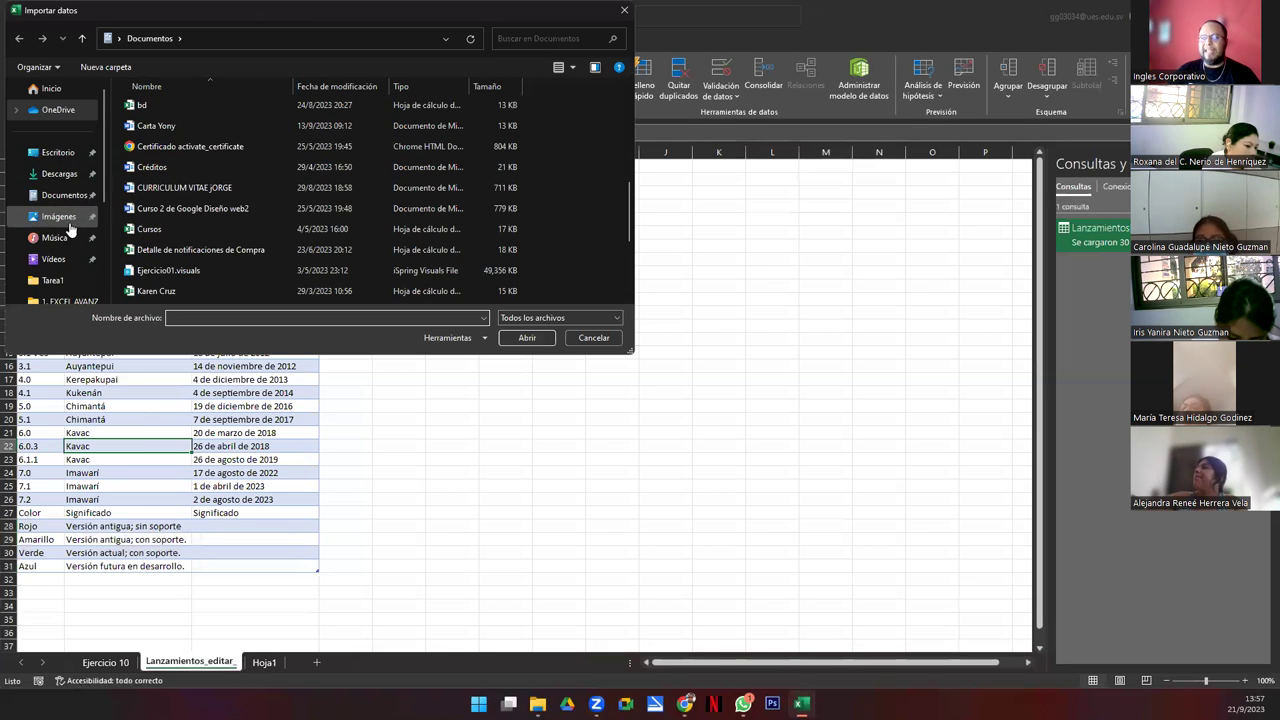
click(71, 157)
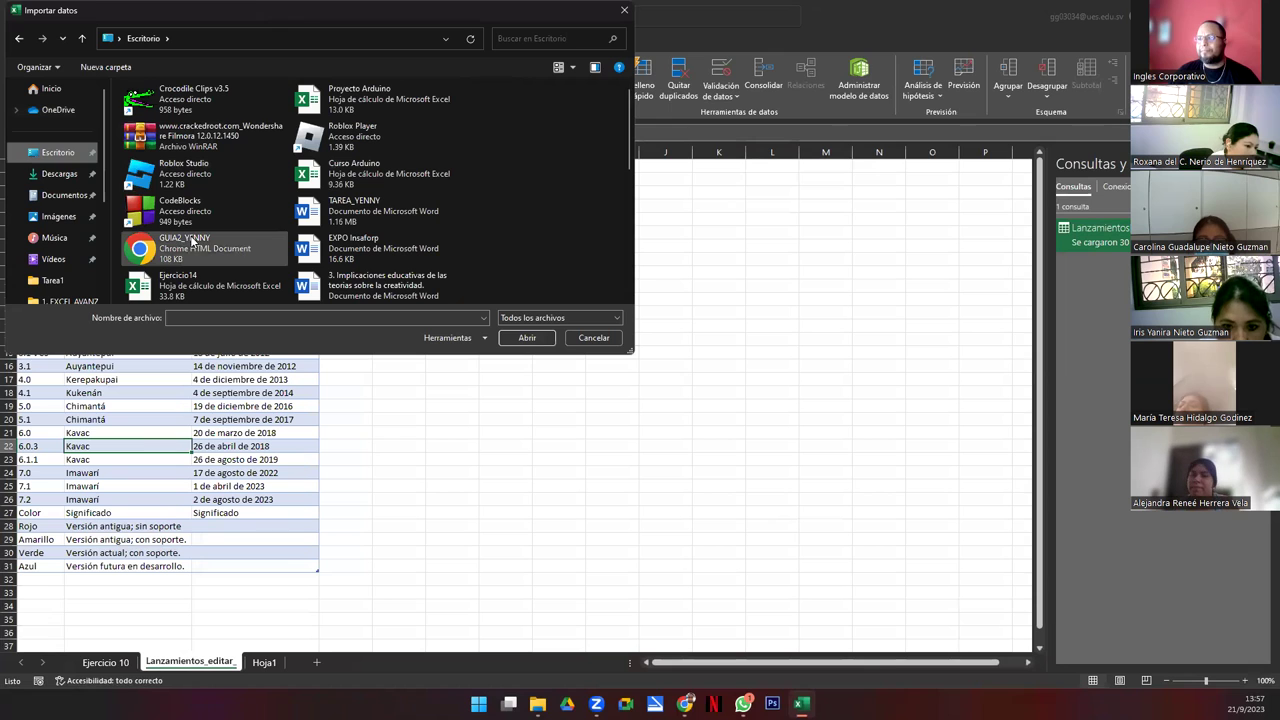
click(192, 241)
scroll(230, 230, down, 5)
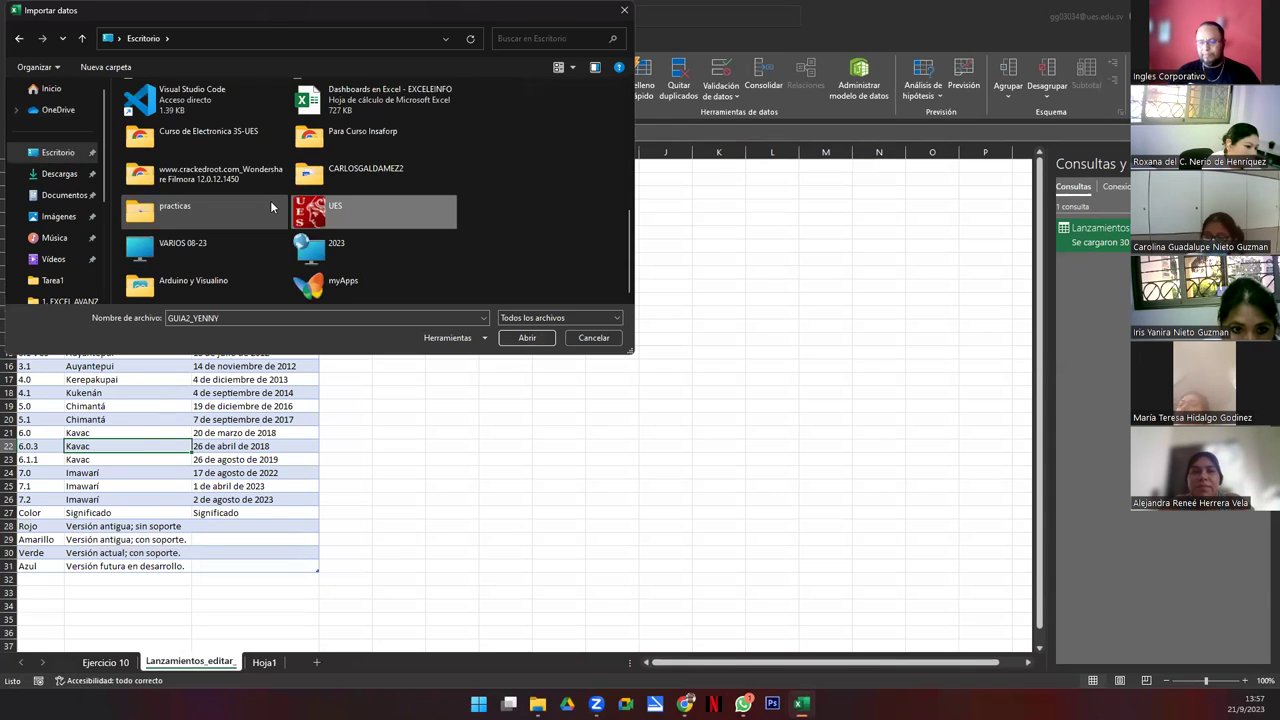
key(Return)
- Navigate through Ciclo 6-2023 and the Aplicaciones de la Informática course folders to Unidad 2
double_click(152, 108)
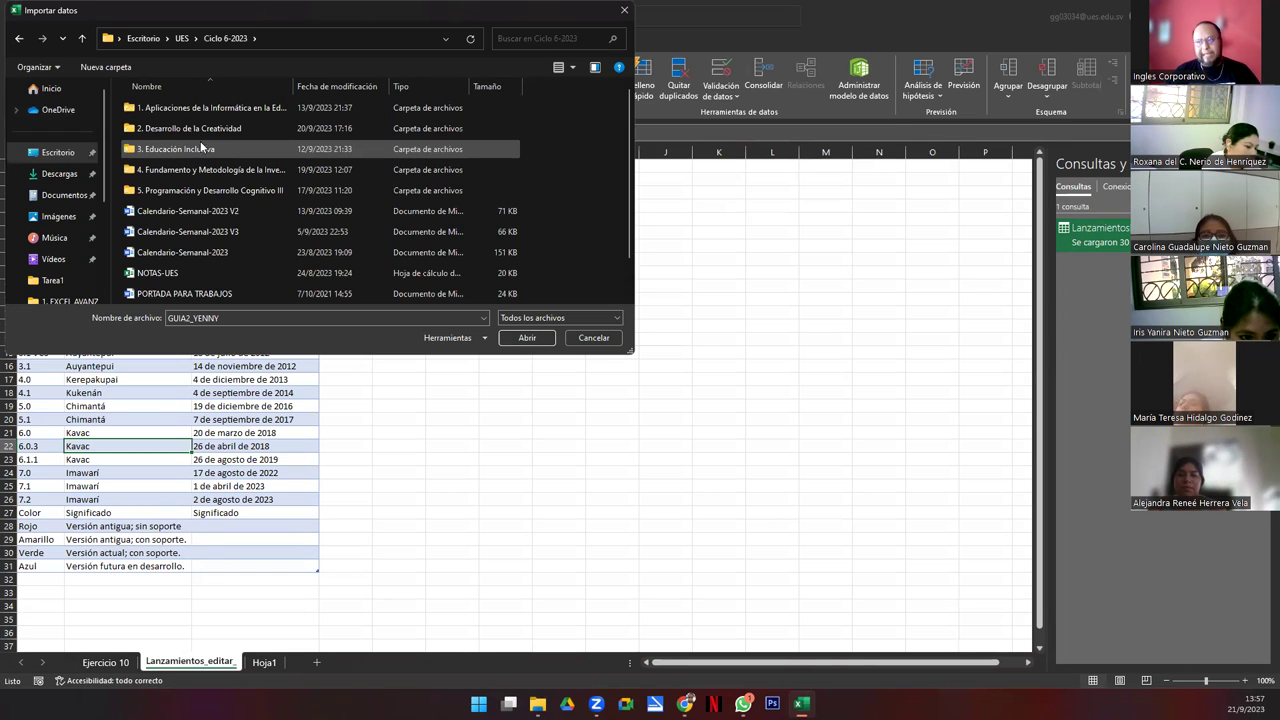
scroll(205, 235, down, 1)
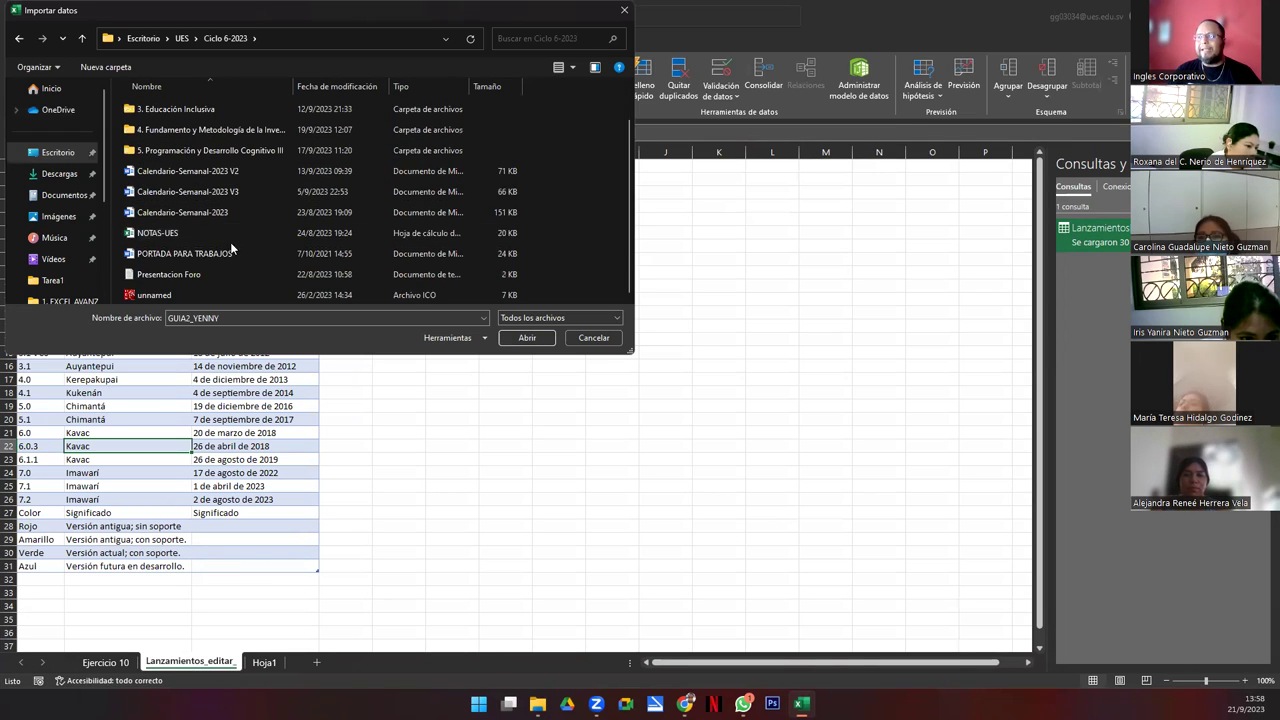
scroll(220, 230, up, 1)
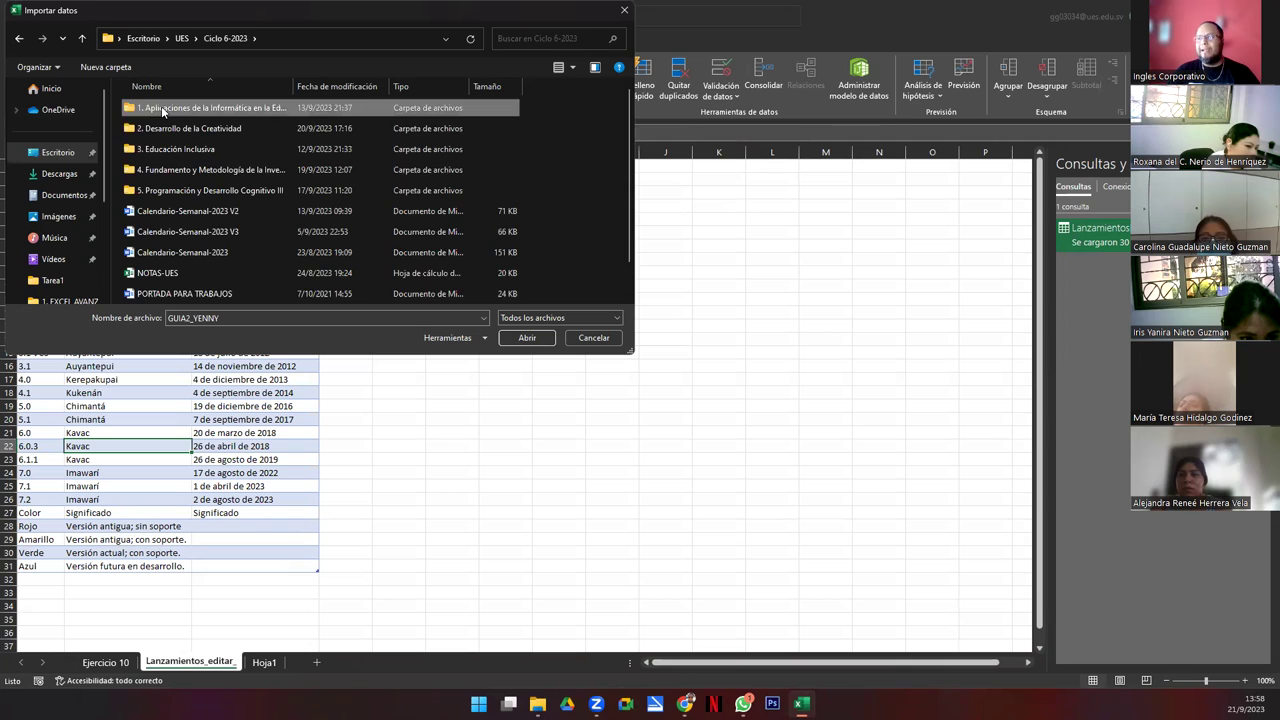
double_click(162, 108)
double_click(149, 108)
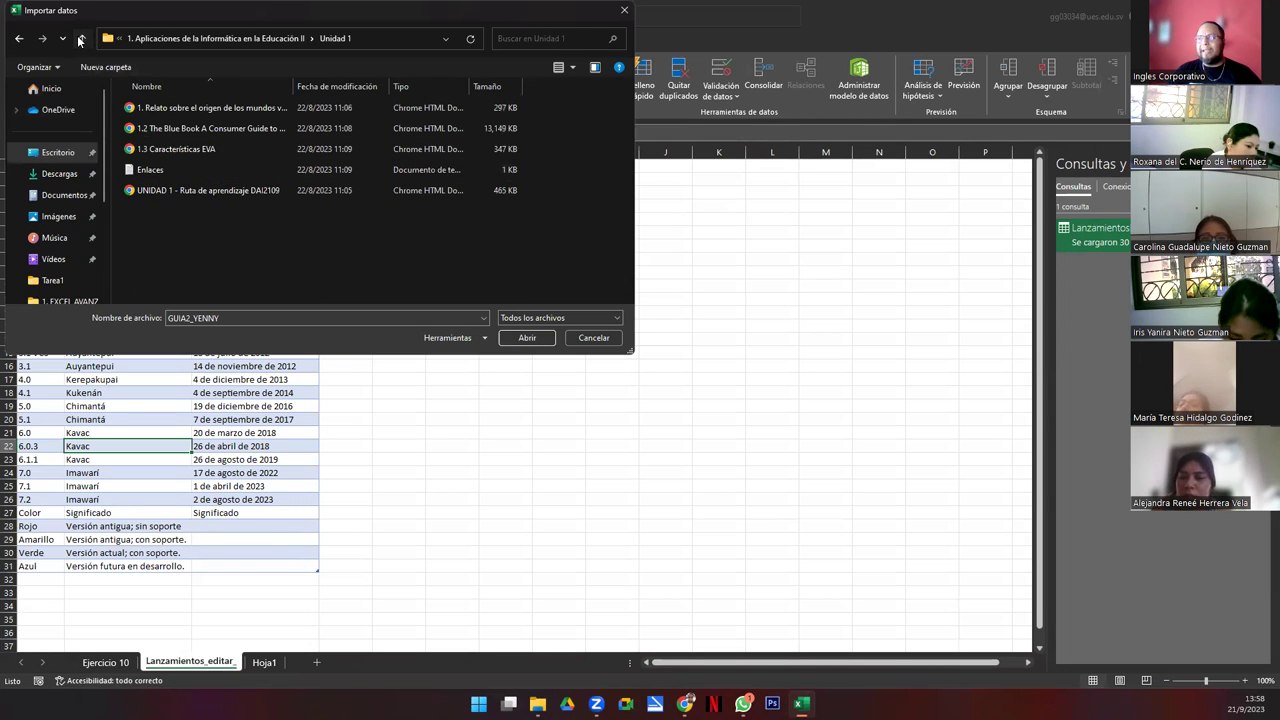
click(81, 39)
double_click(148, 128)
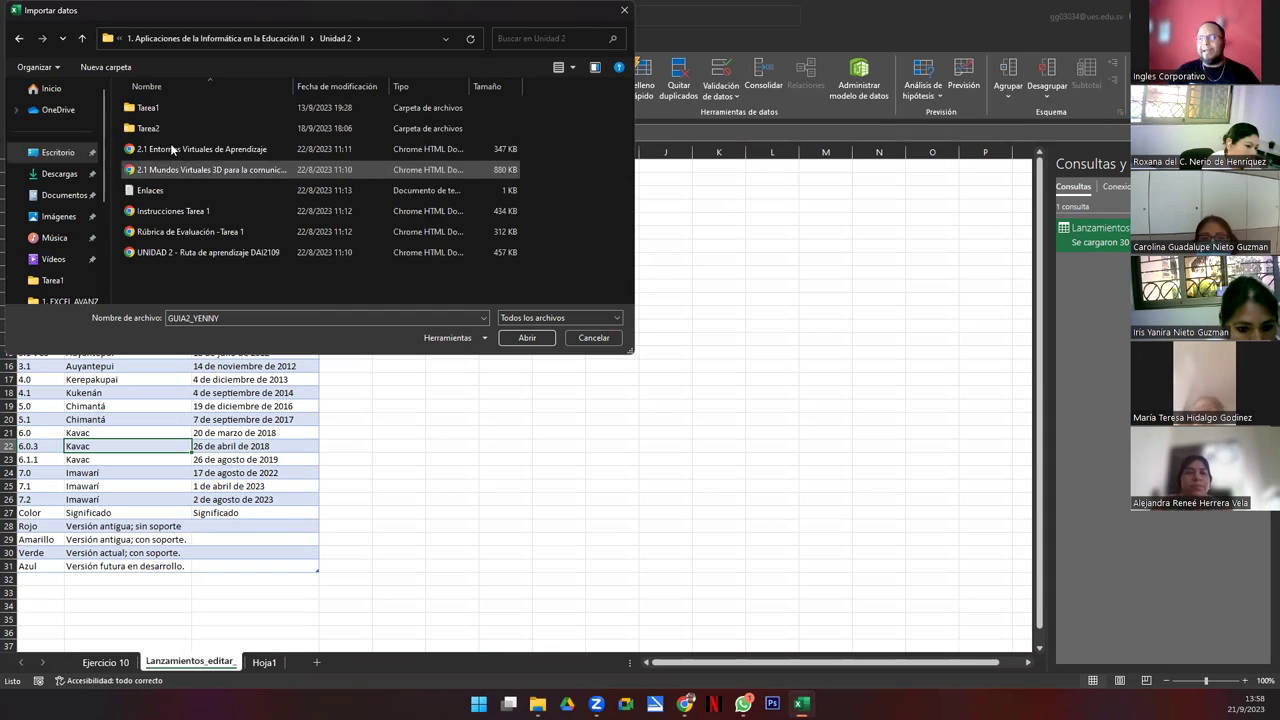
double_click(148, 108)
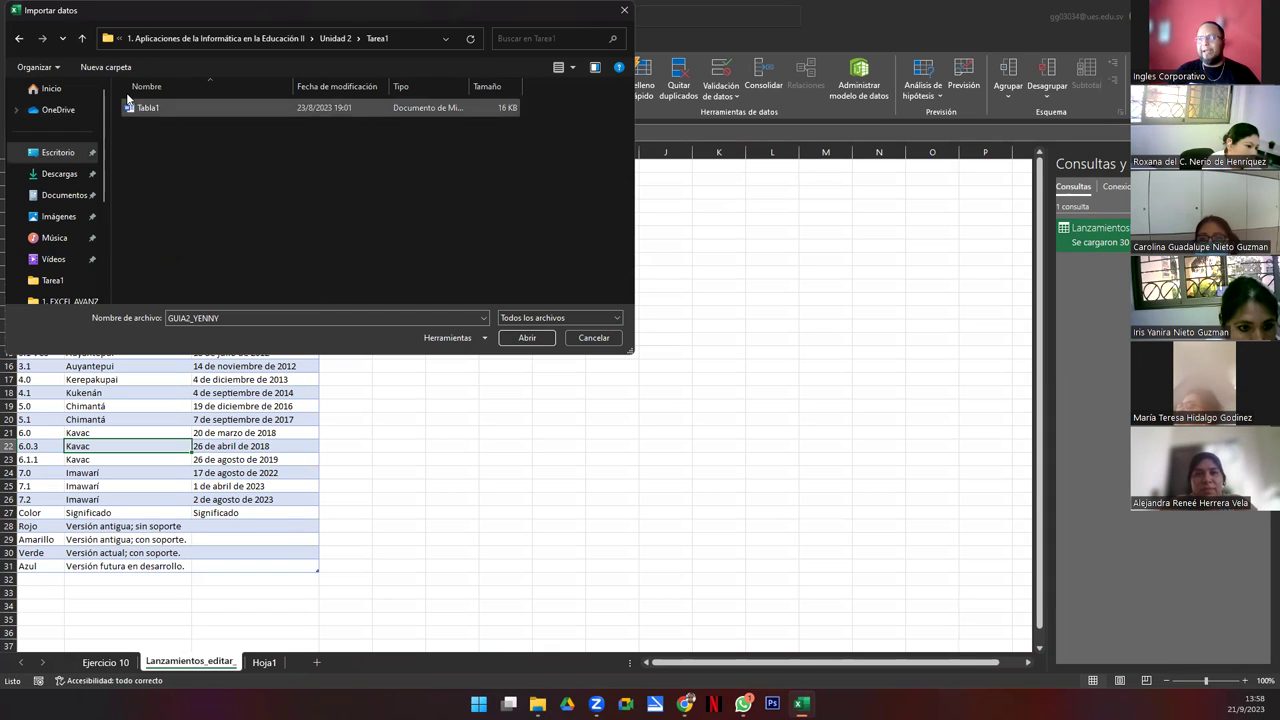
key(alt+Up)
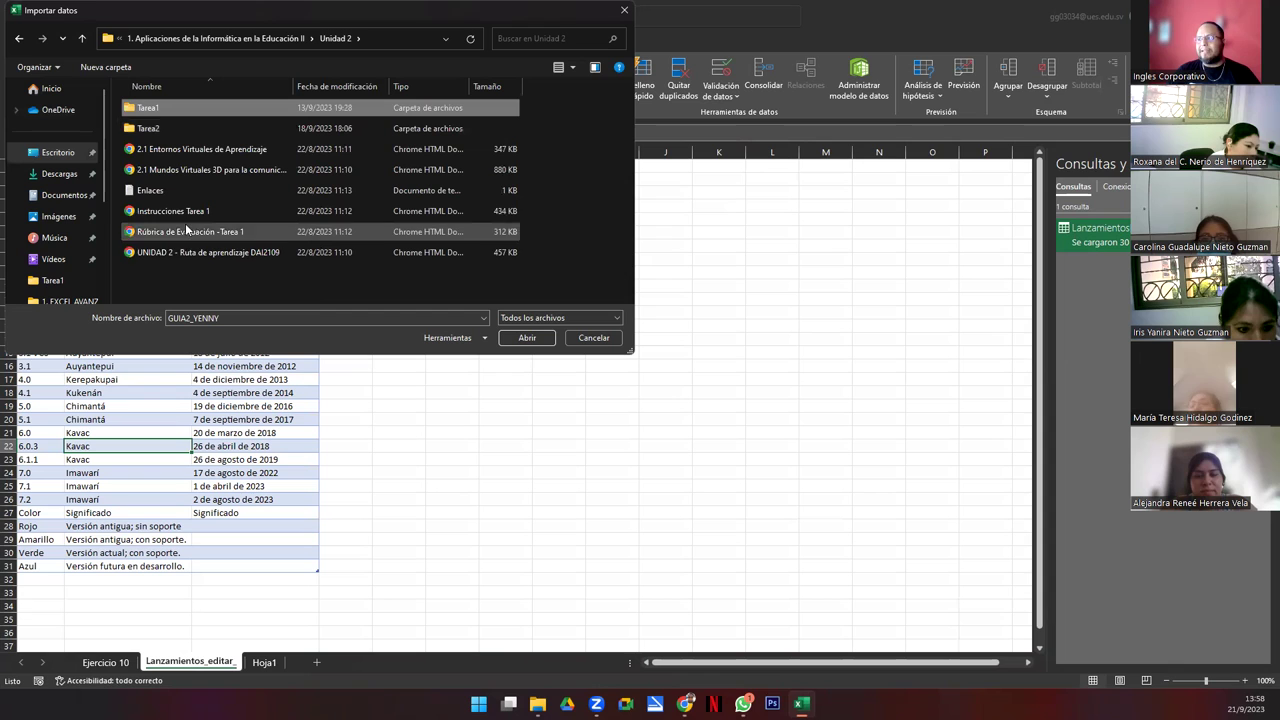
- Select the Rúbrica de Evaluación -Tarea 1 PDF and import it
click(535, 320)
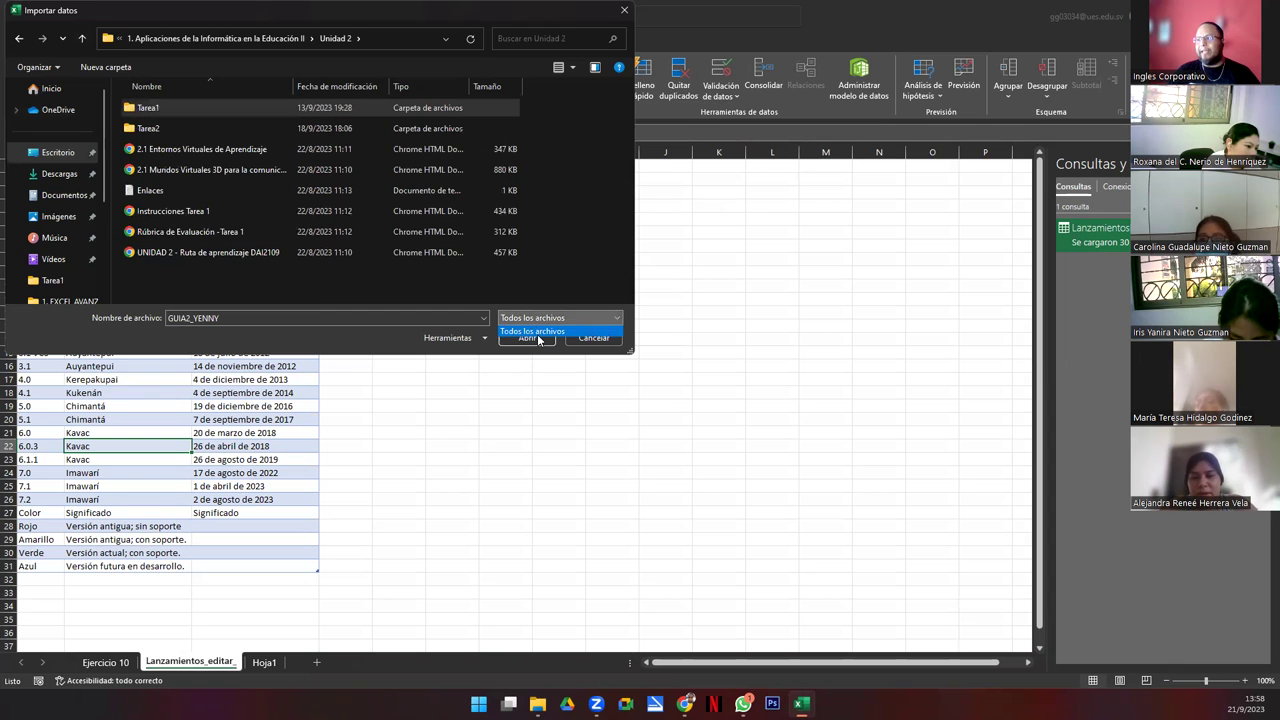
click(157, 234)
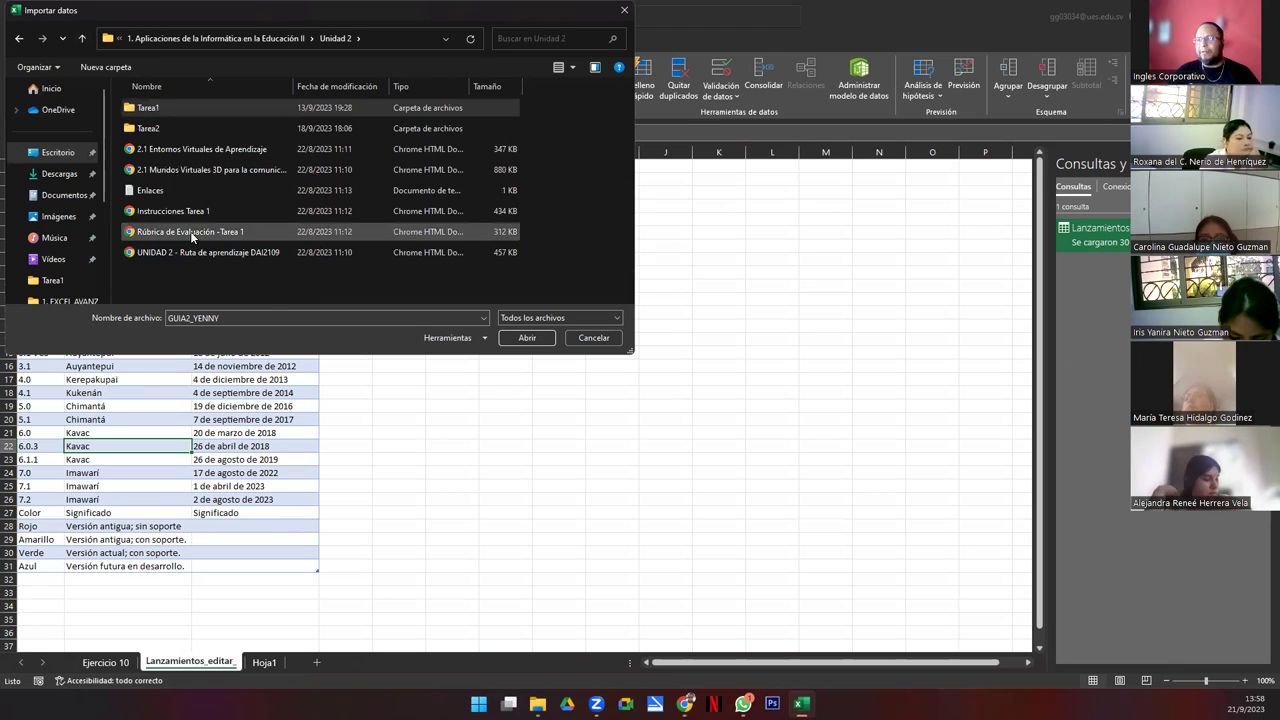
click(190, 231)
click(521, 338)
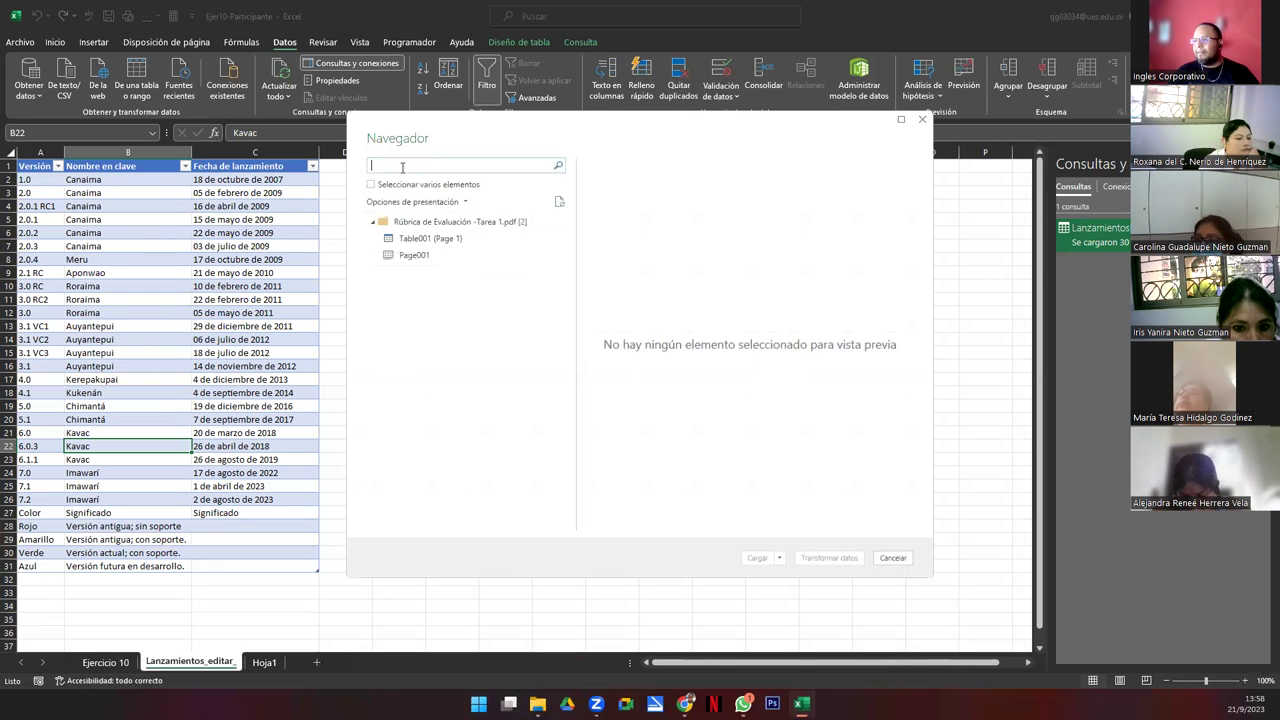
- Preview Table001 and Page001 in the Navigator, then load Page001 into a new sheet
click(418, 242)
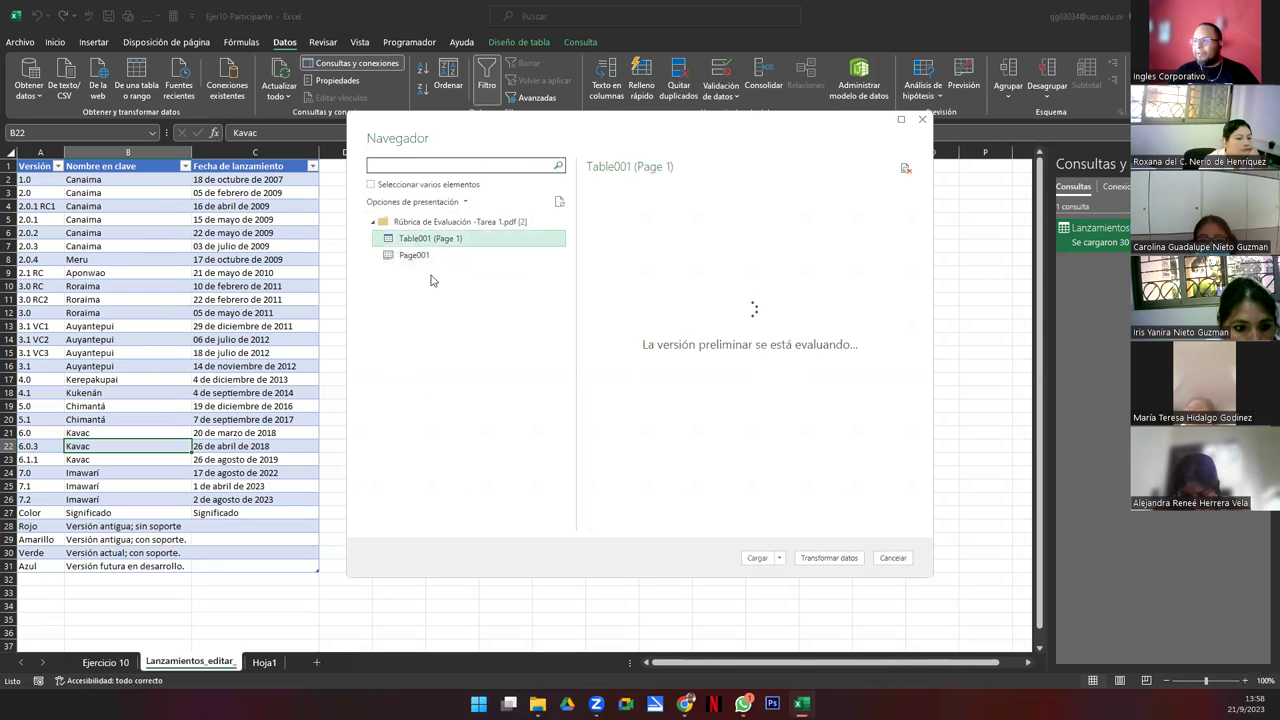
click(413, 256)
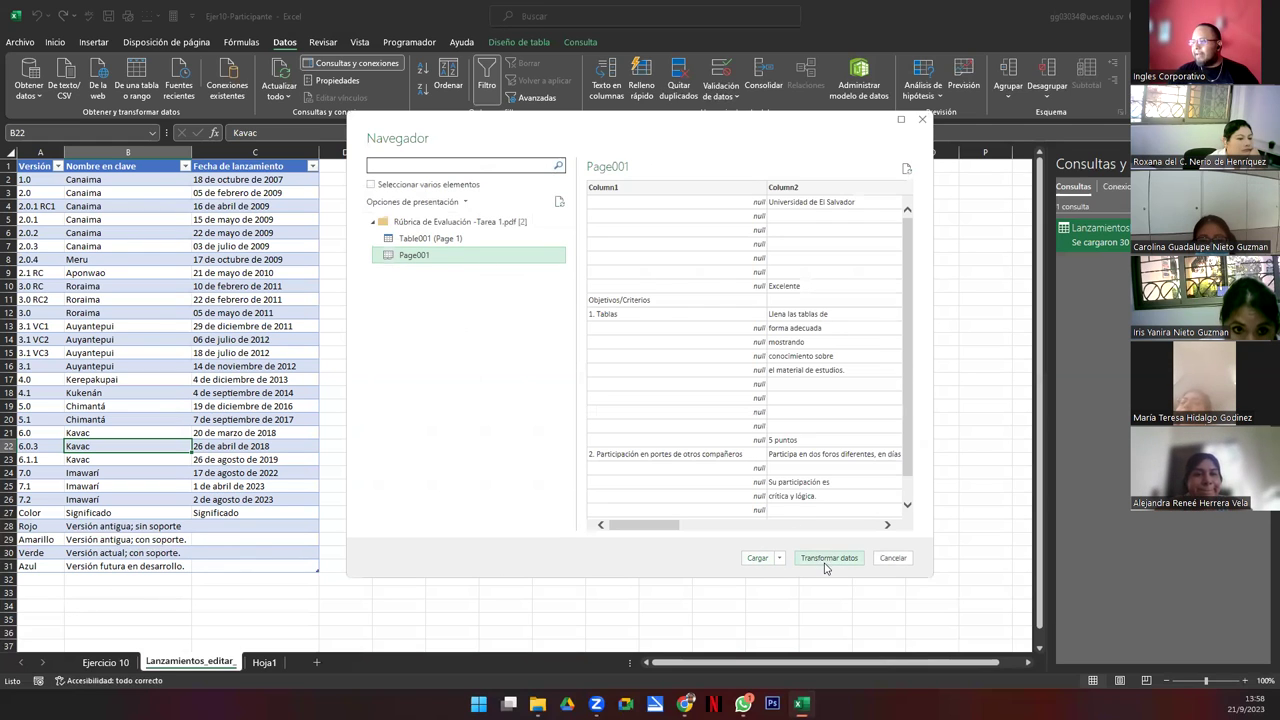
click(759, 558)
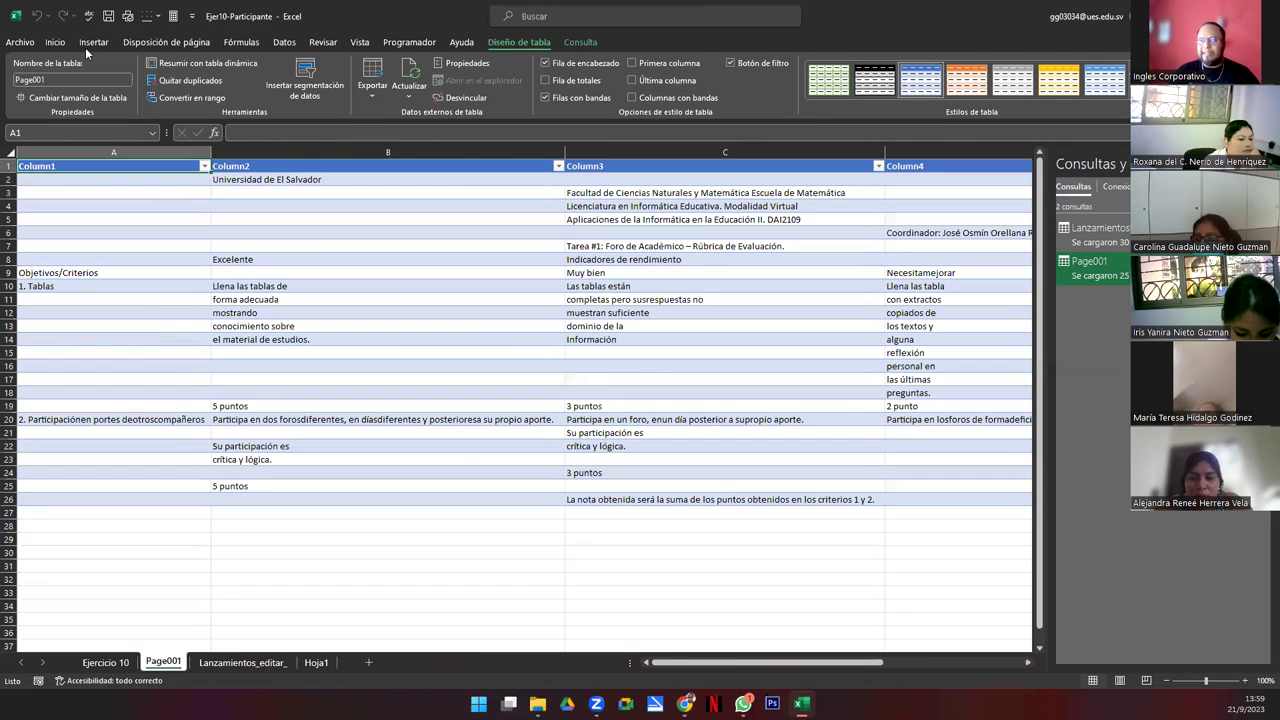
- Go to the empty Hoja1 sheet, browse the Get Data sources, then close the import window
click(53, 44)
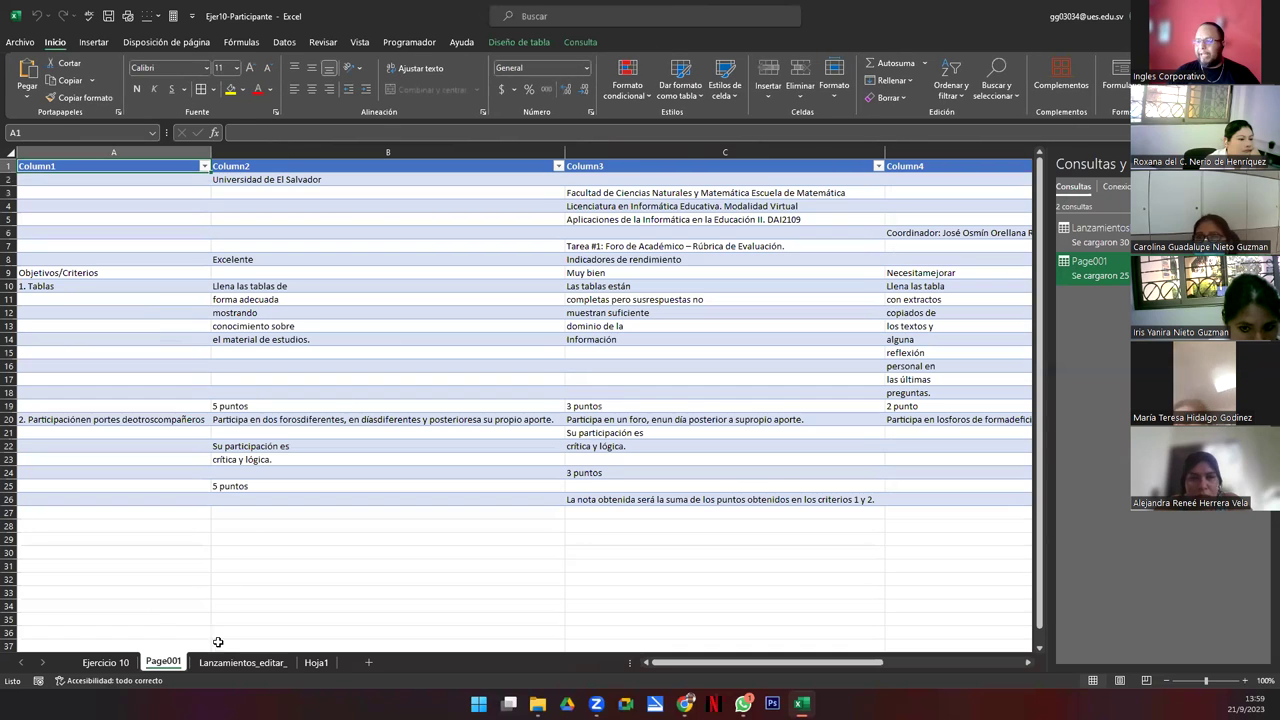
click(318, 663)
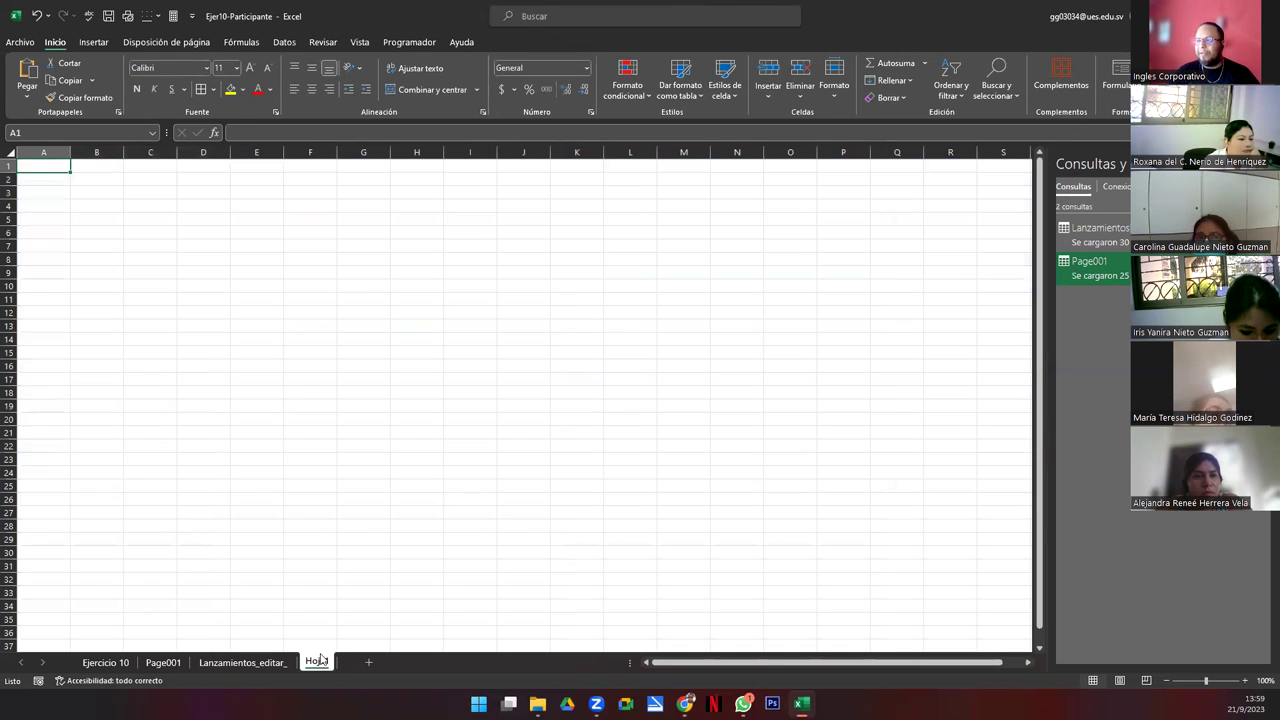
click(282, 43)
click(40, 94)
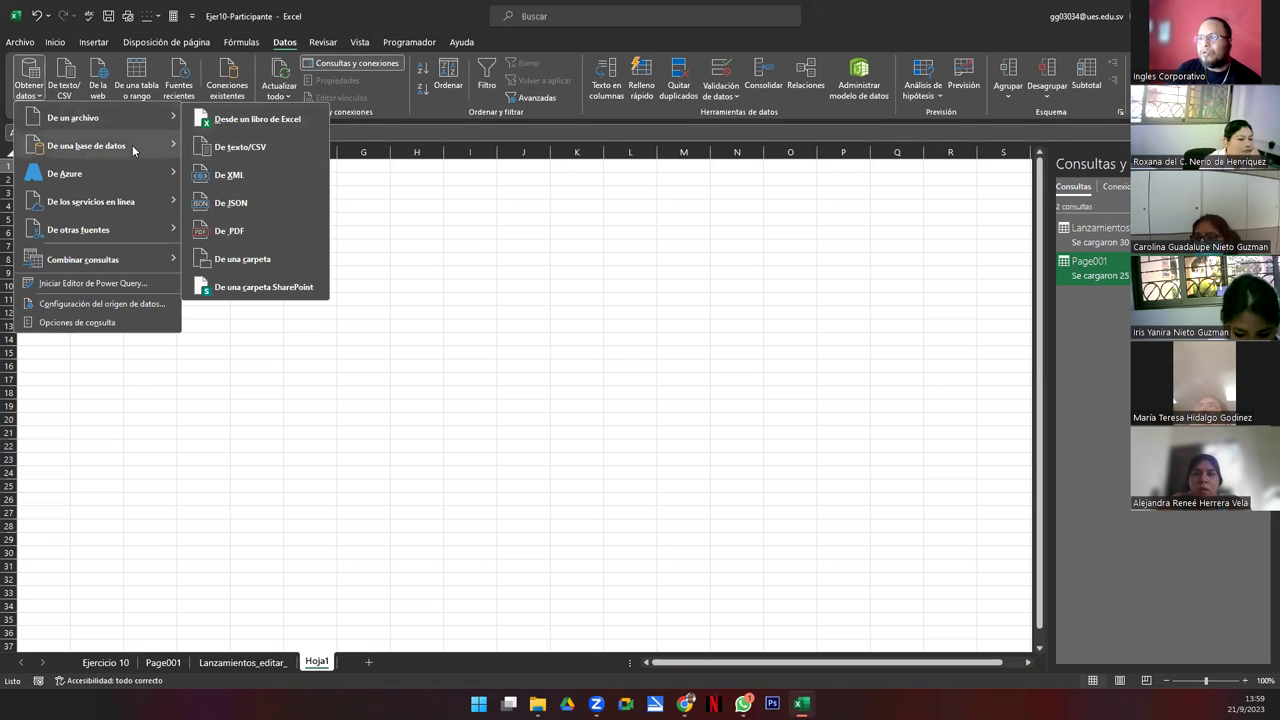
mouse_move(83, 259)
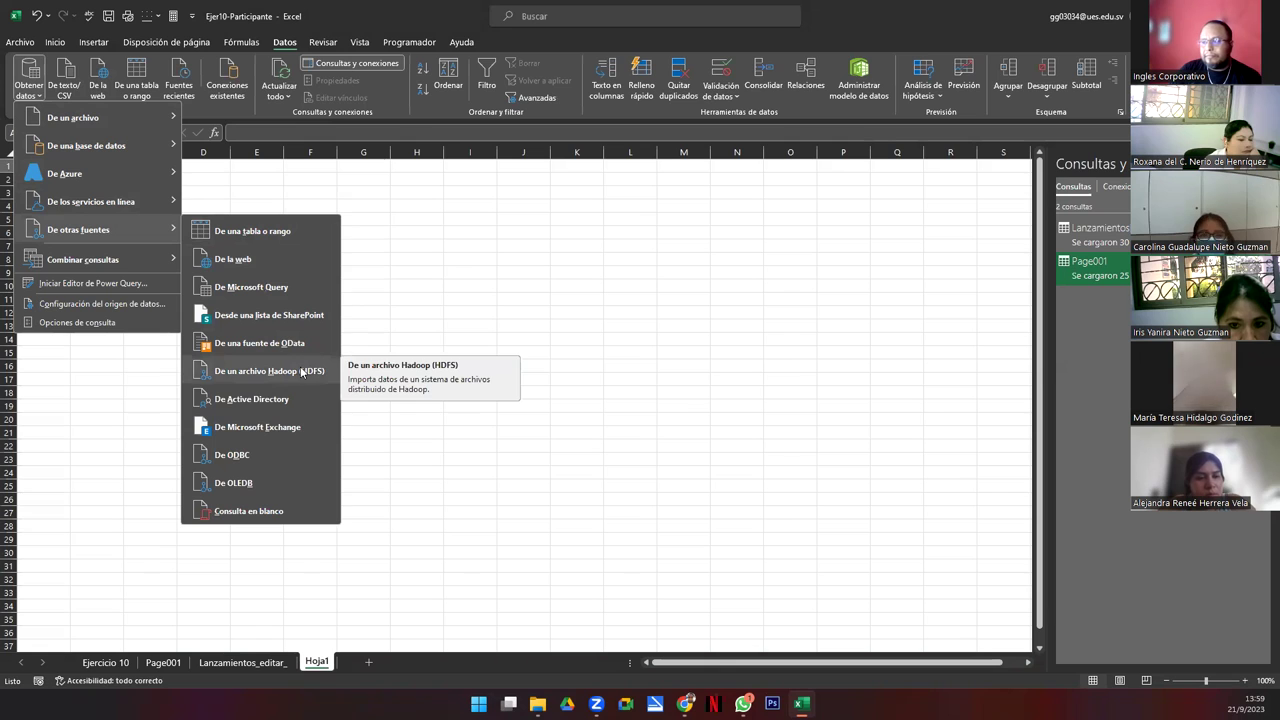
mouse_move(78, 229)
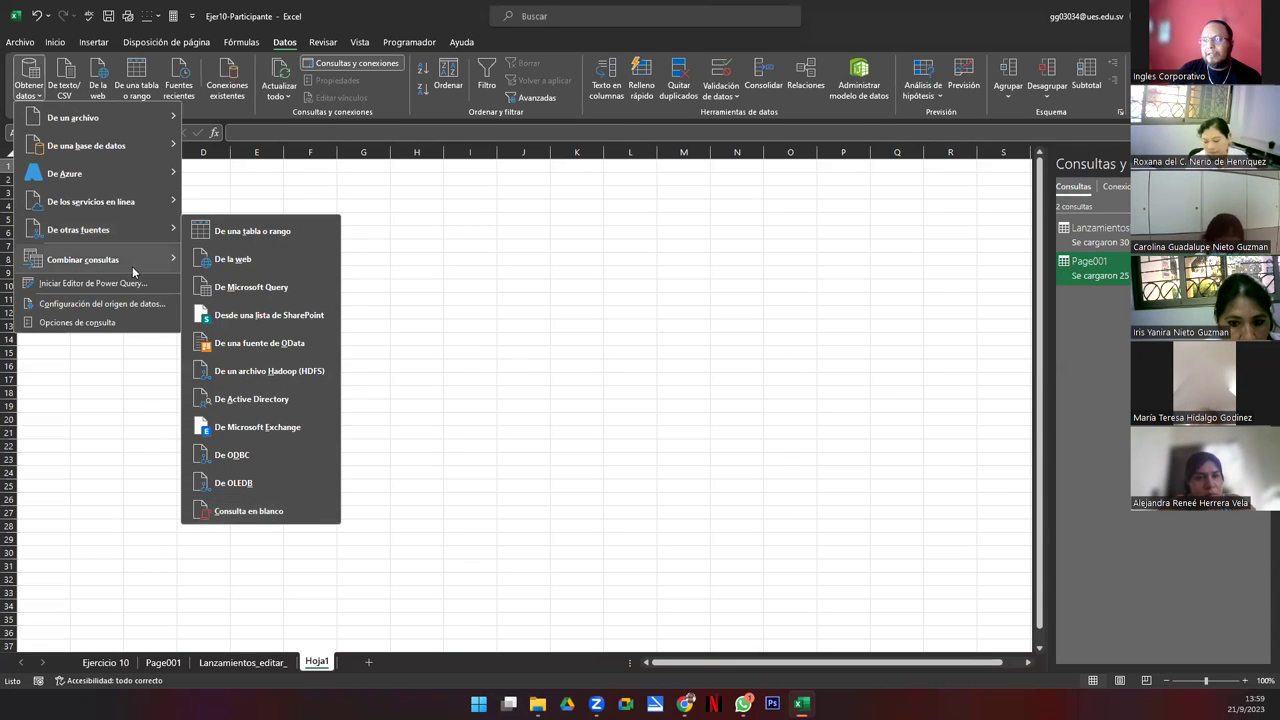
click(141, 157)
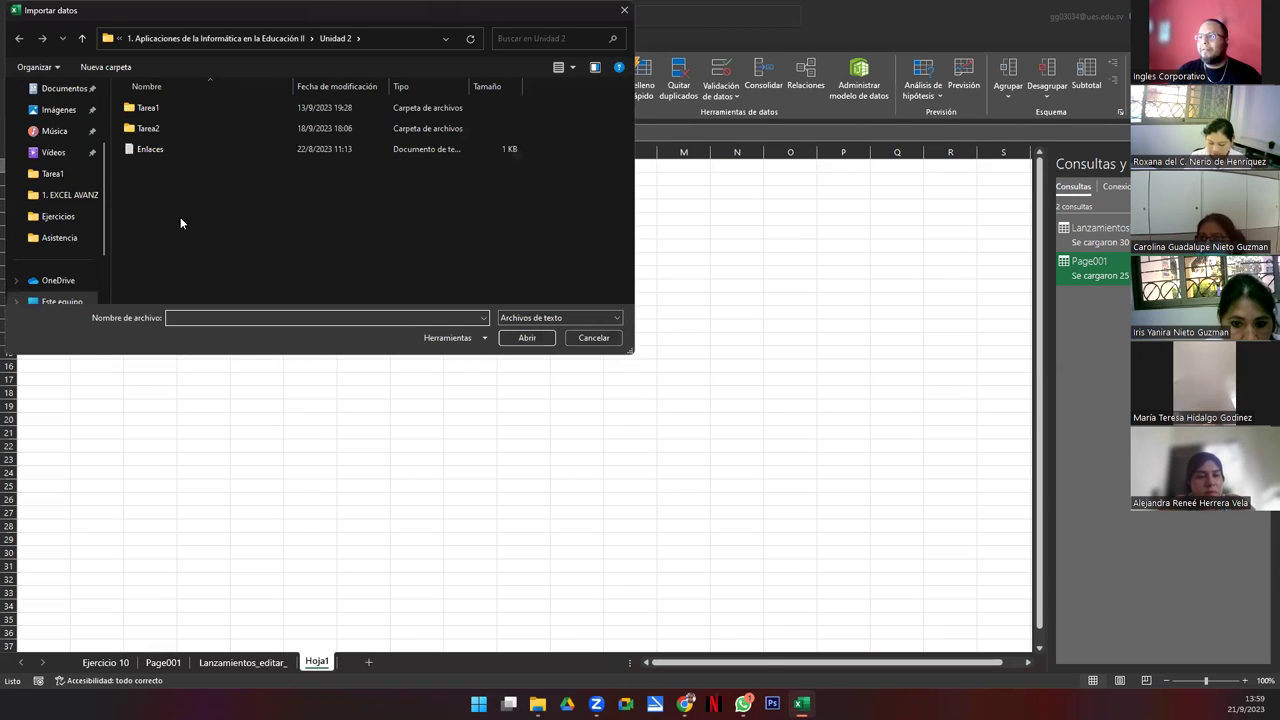
key(Escape)
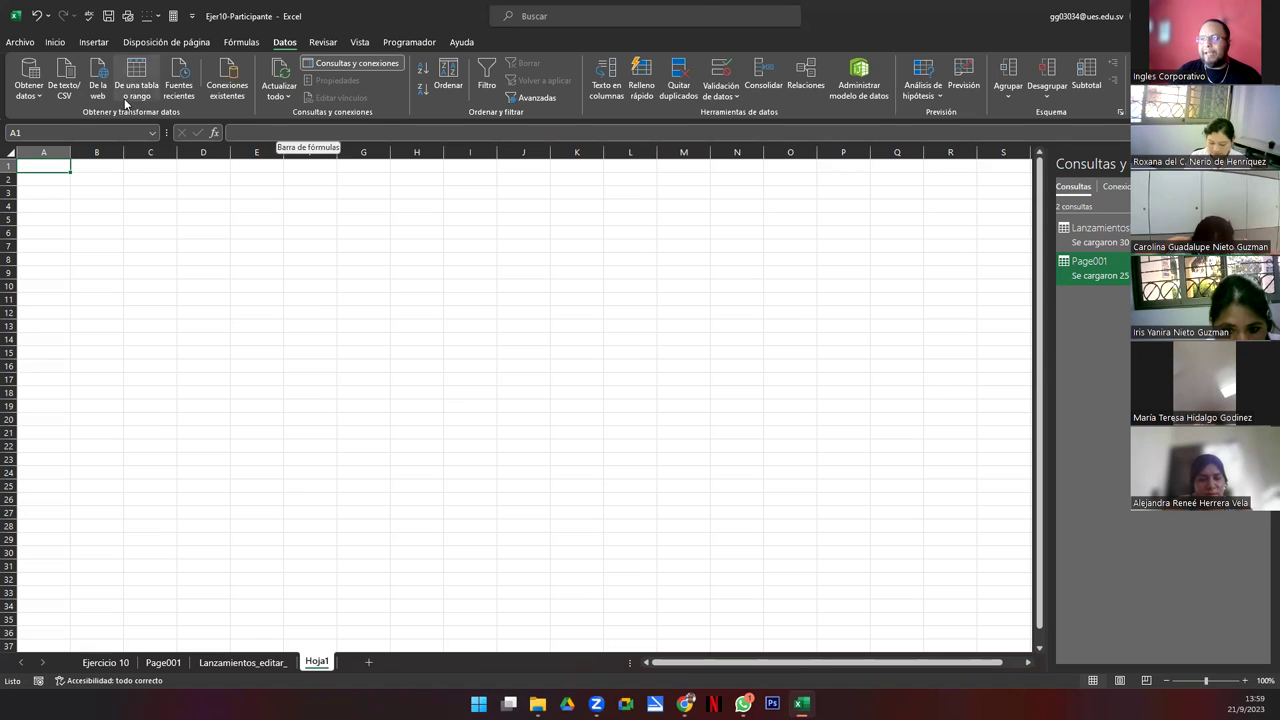
- Look through each sheet and check the total formula in Ejercicio 10 cell G22
click(206, 286)
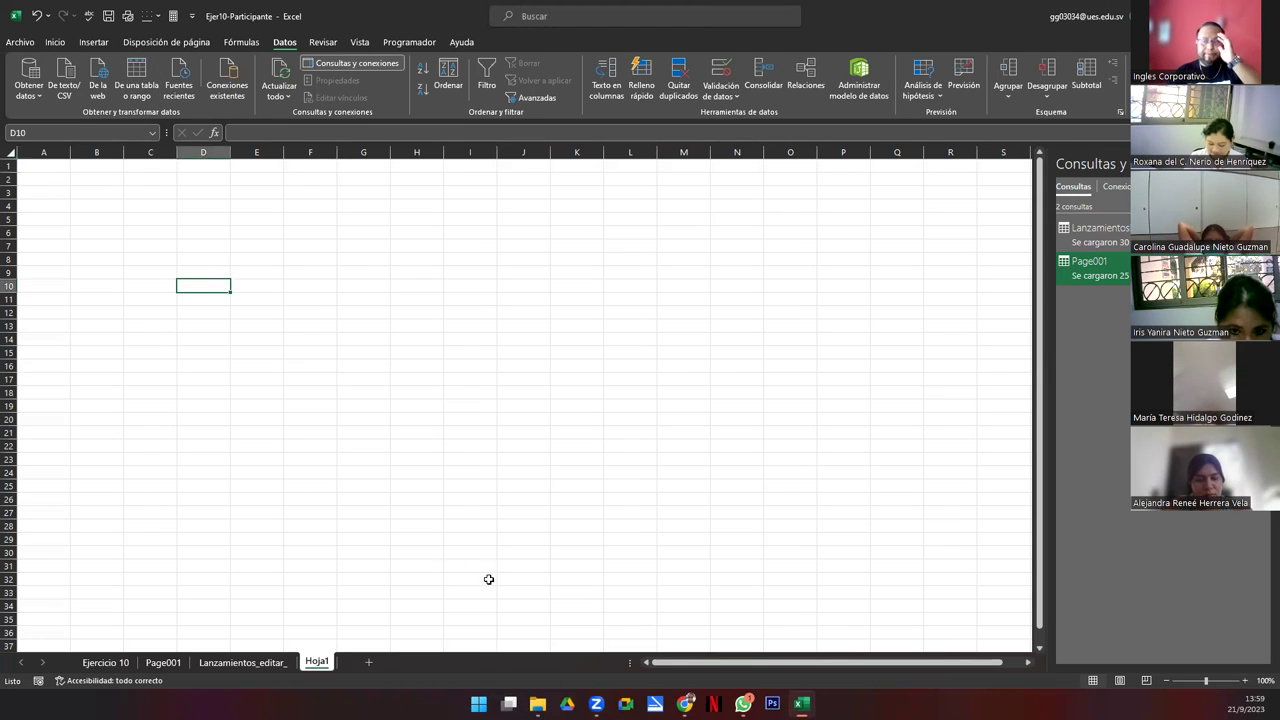
click(240, 662)
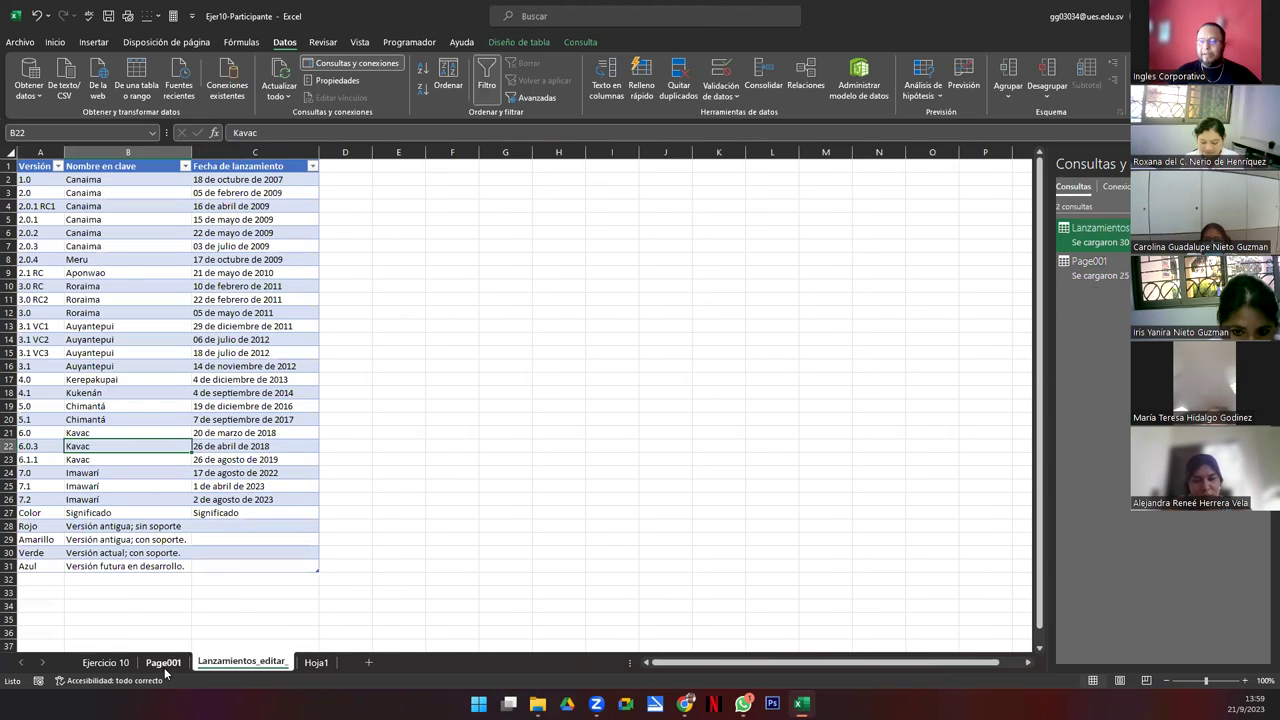
click(163, 662)
click(108, 664)
click(156, 377)
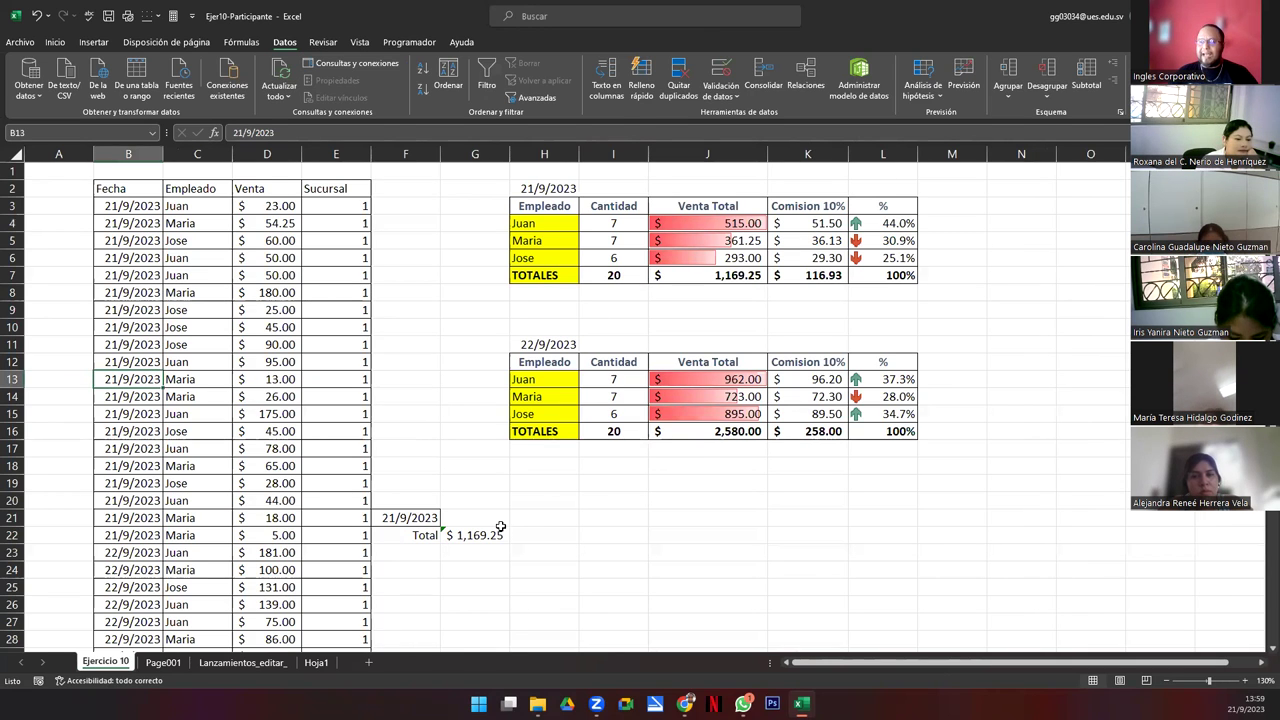
click(500, 530)
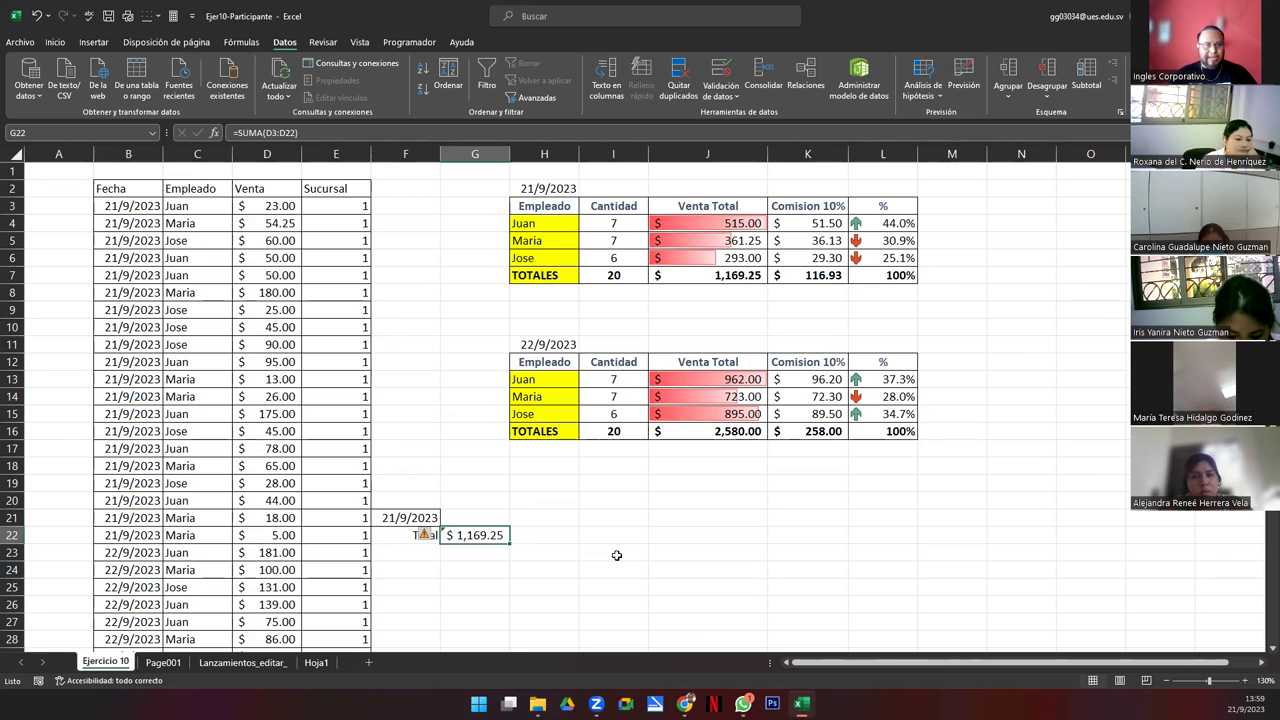
- Delete the Page001, Lanzamientos_editar and Hoja1 sheets, keeping only Ejercicio 10
click(176, 664)
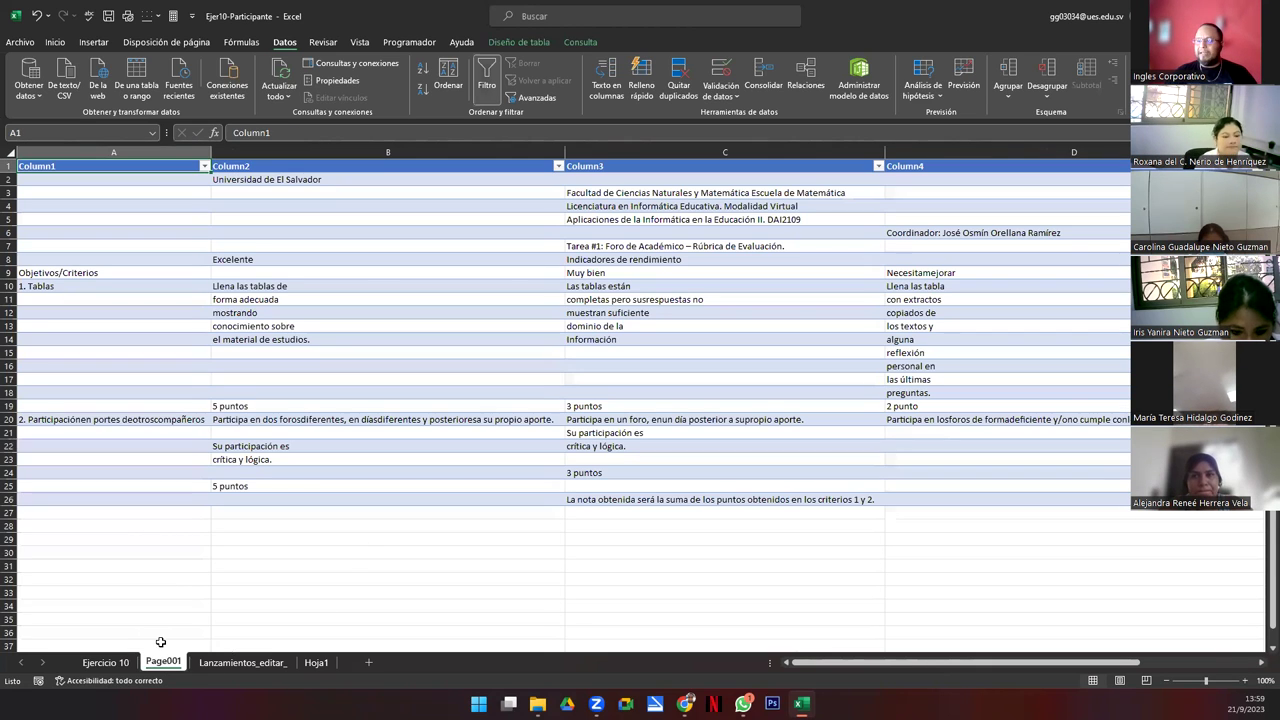
right_click(164, 664)
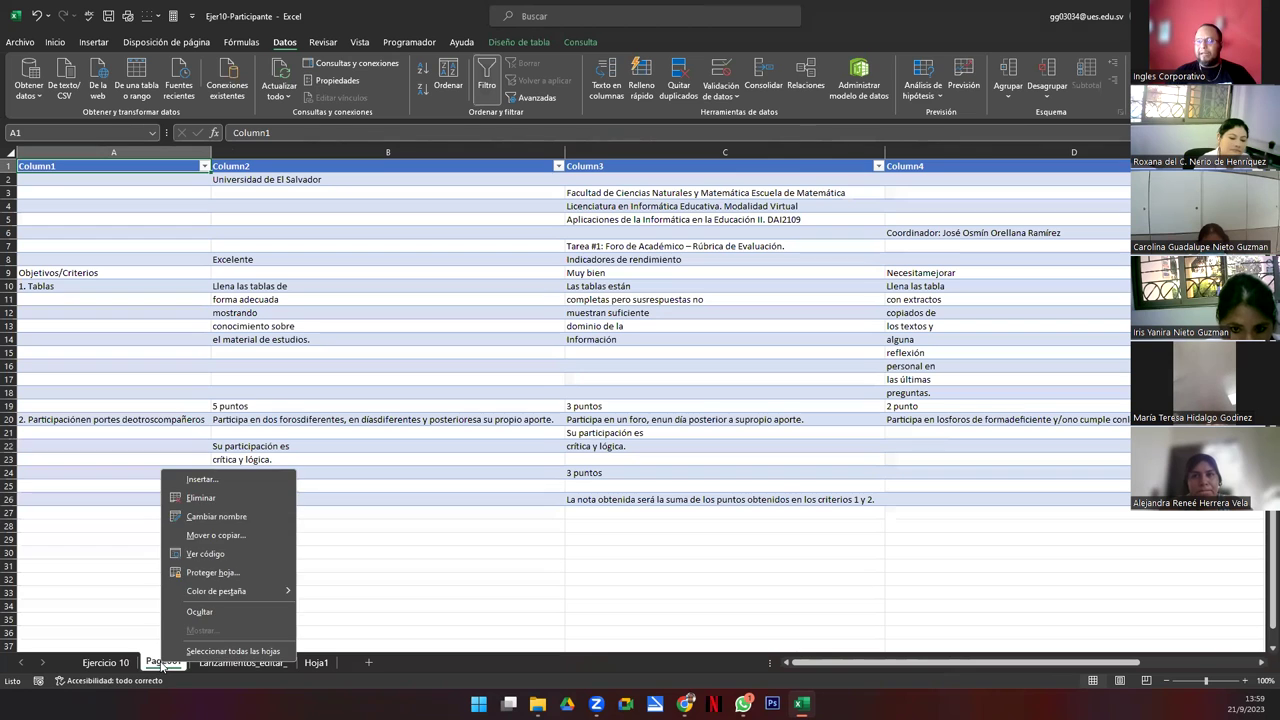
click(195, 497)
click(610, 387)
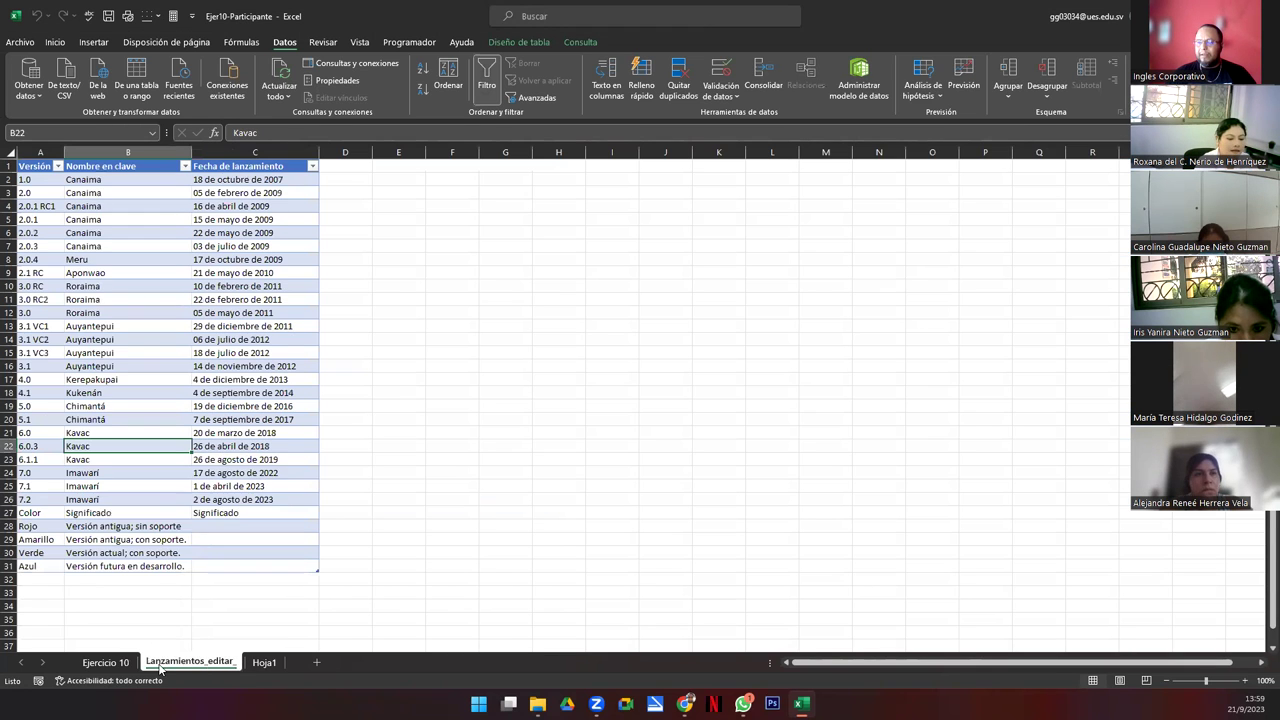
right_click(164, 663)
click(200, 500)
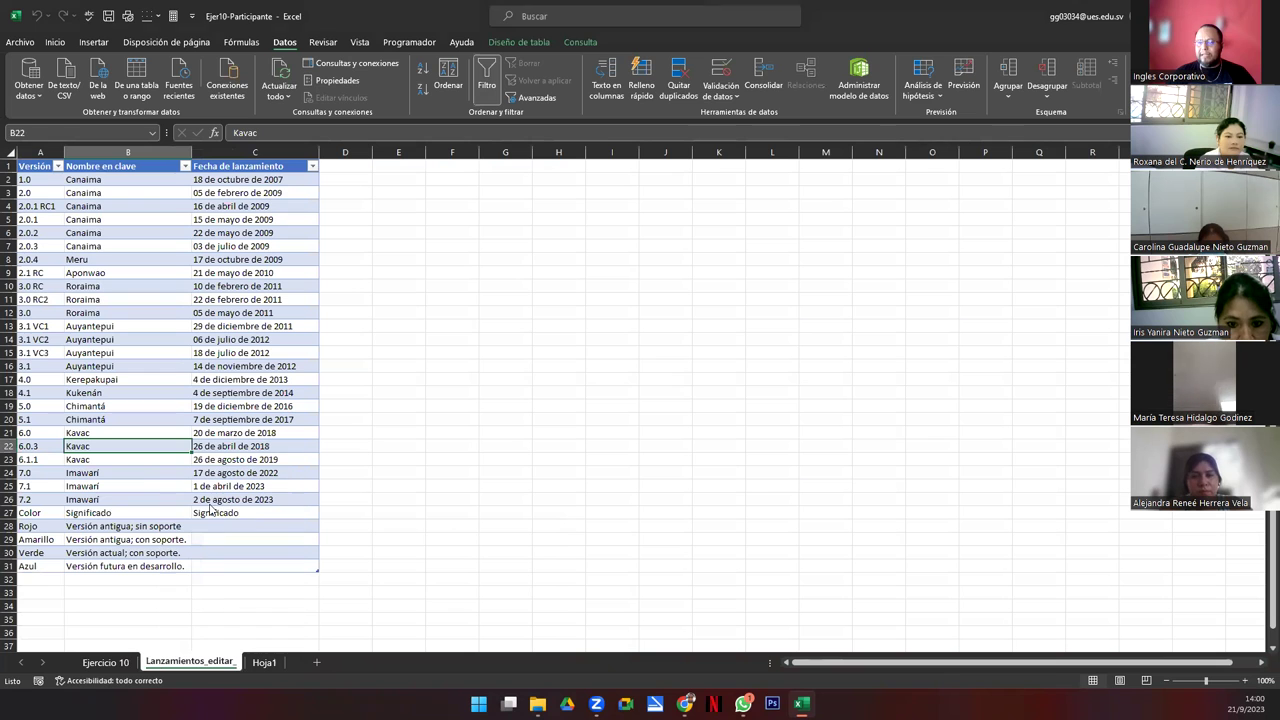
click(611, 388)
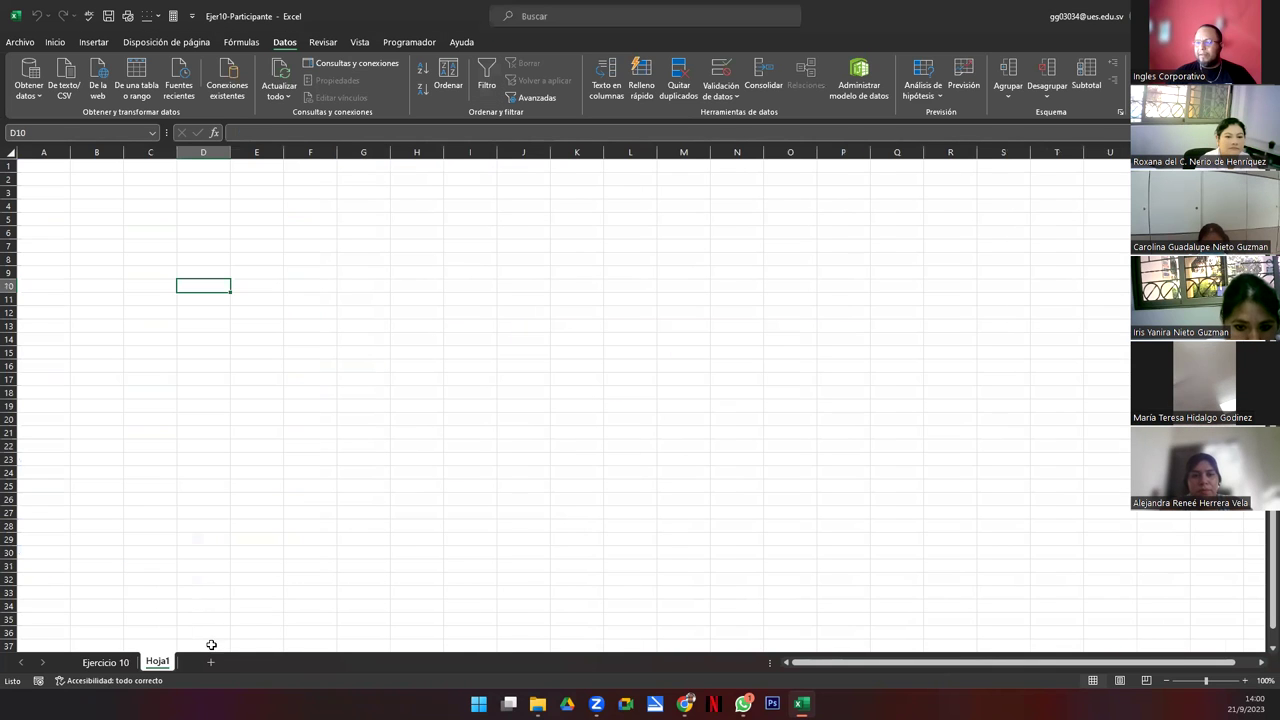
right_click(158, 662)
click(232, 497)
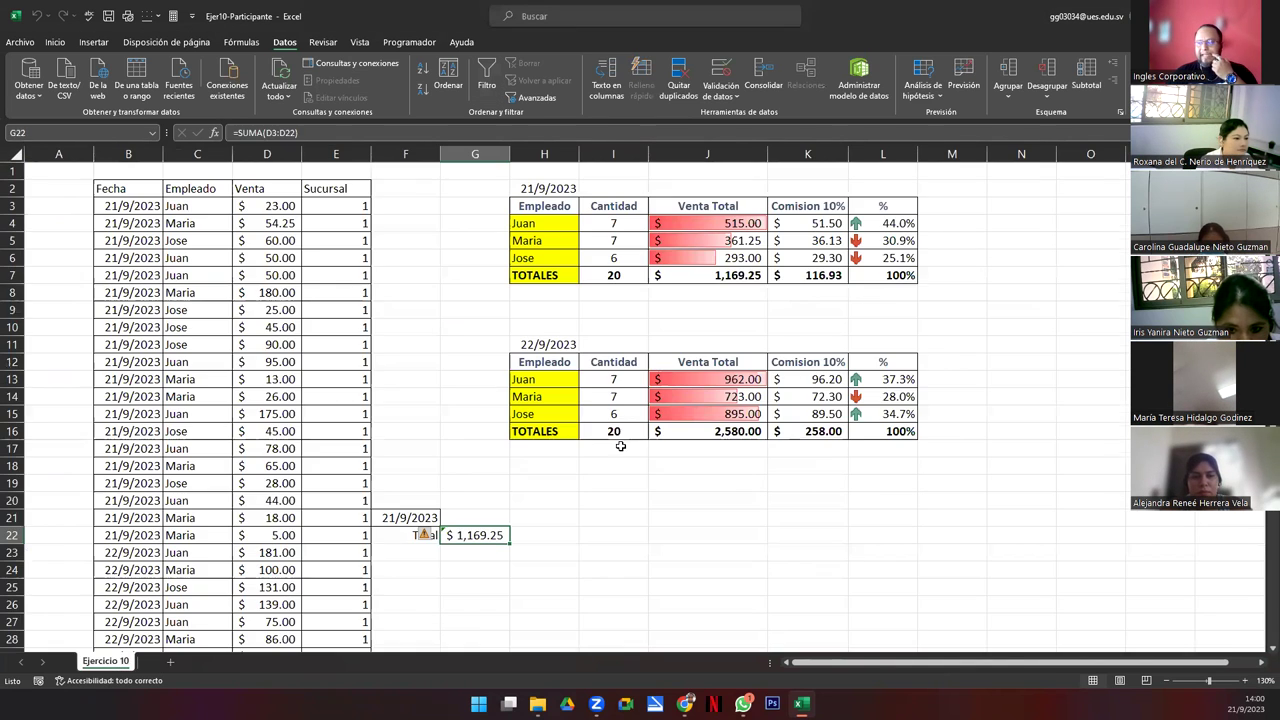
click(436, 485)
scroll(511, 509, down, 5)
scroll(520, 506, up, 5)
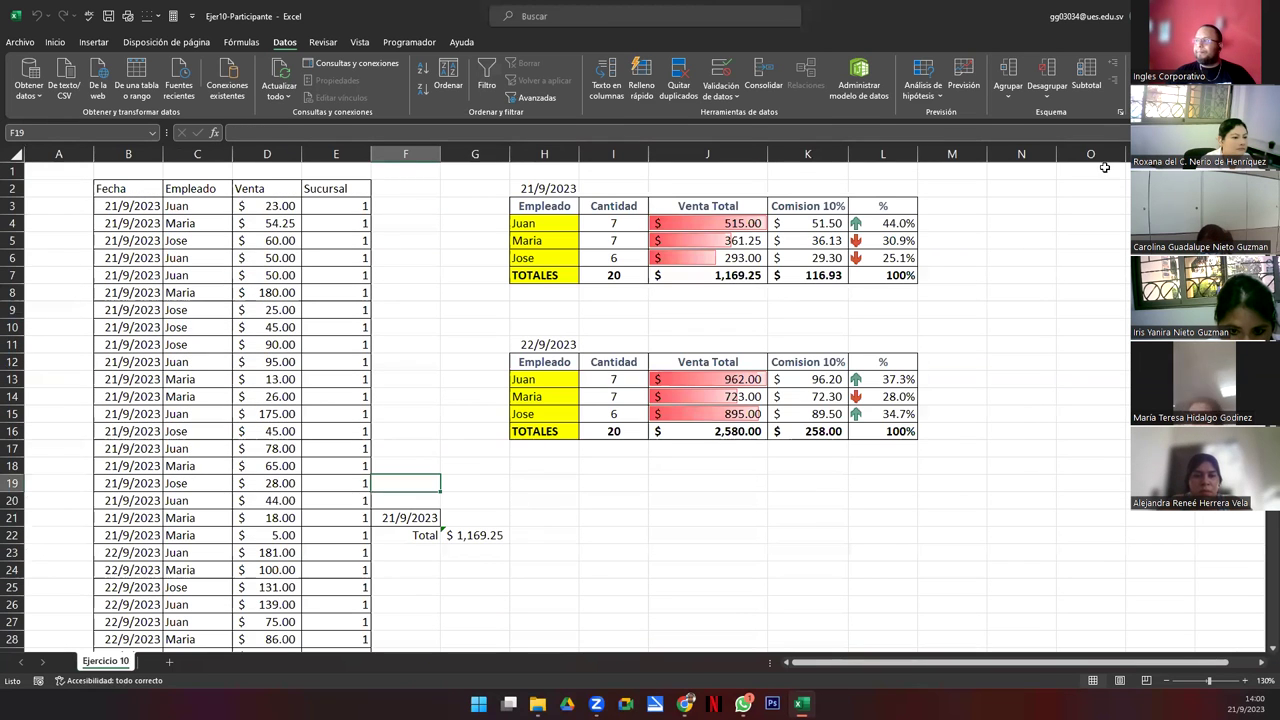
- Bring the Sesión10_A Genially presentation forward and show it full screen
key(alt+Tab)
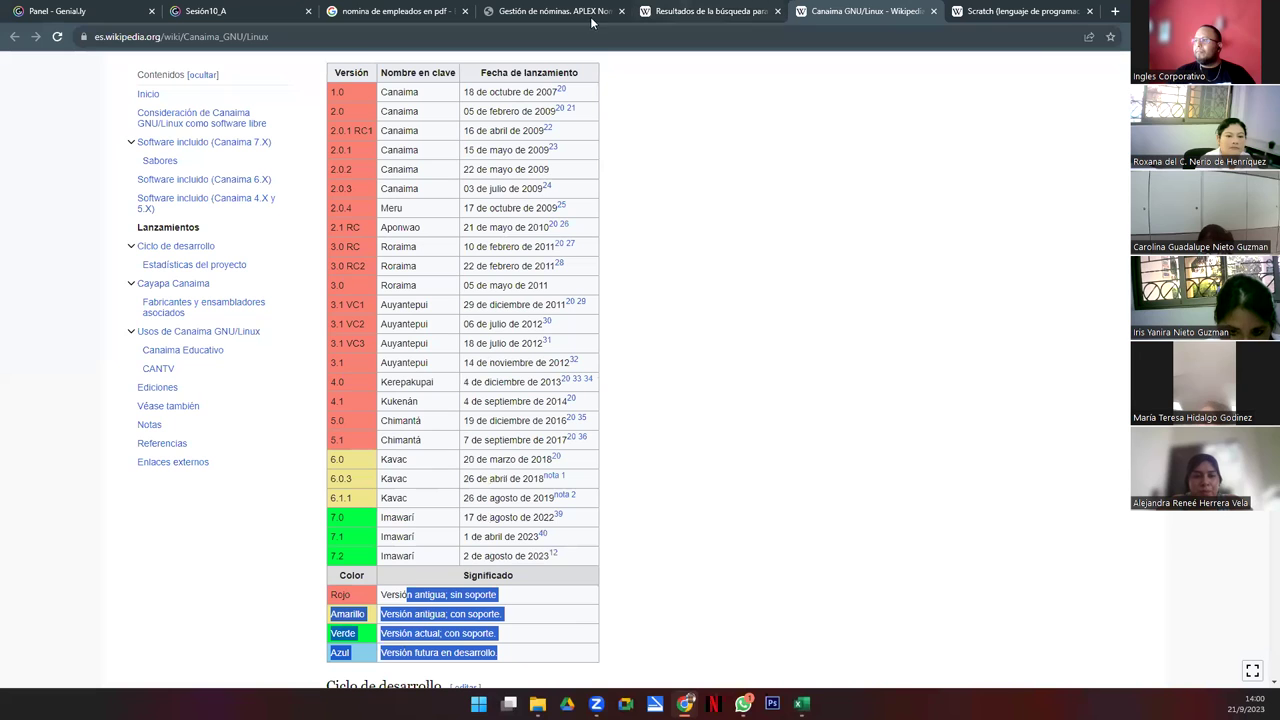
click(262, 12)
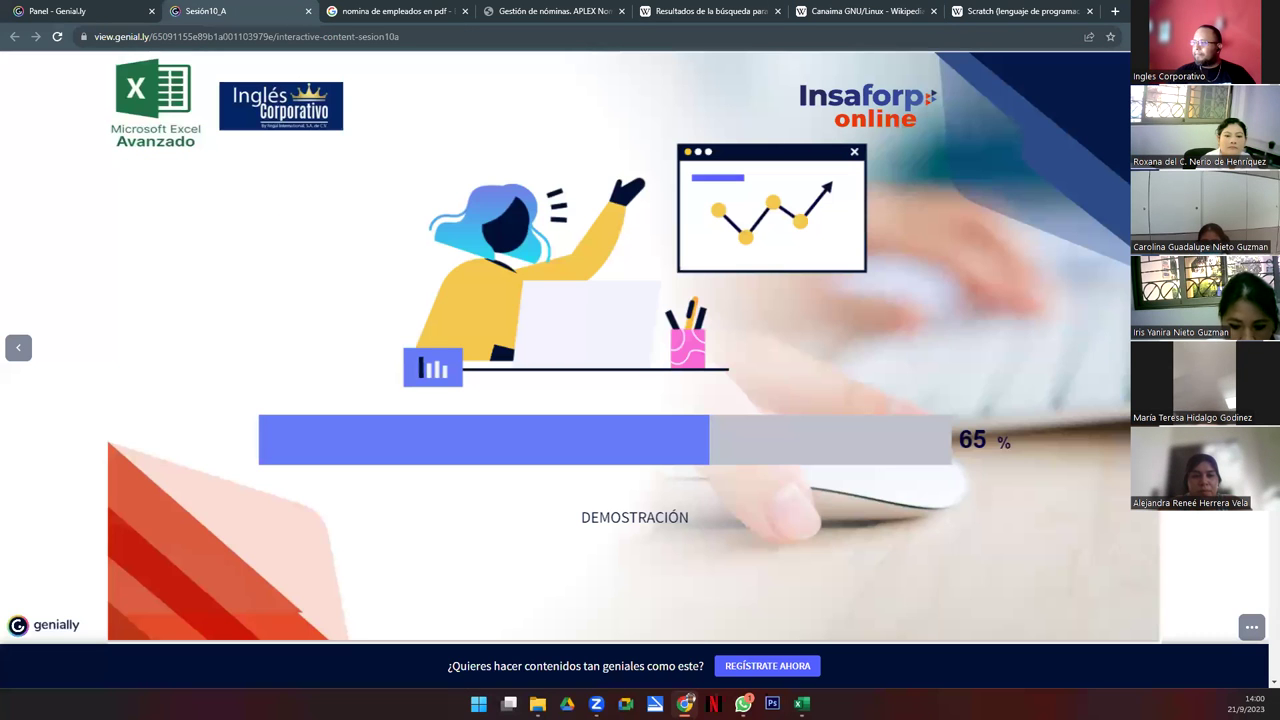
click(1250, 628)
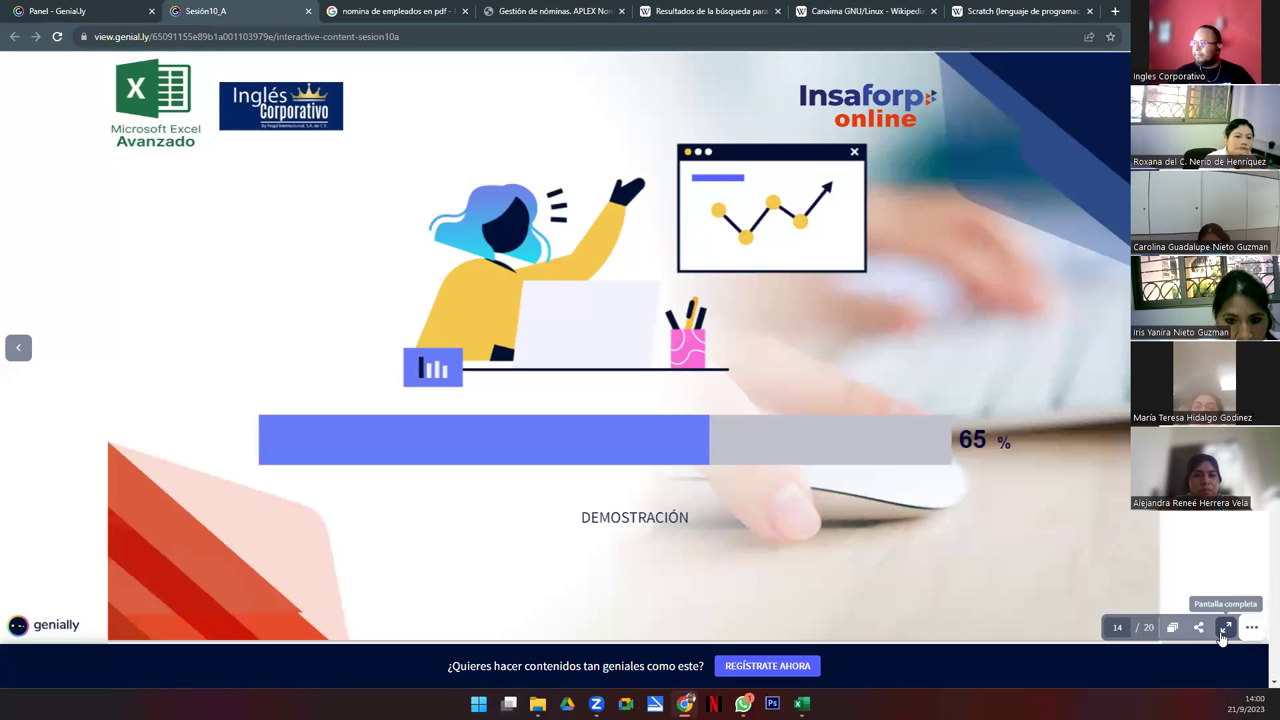
click(1226, 627)
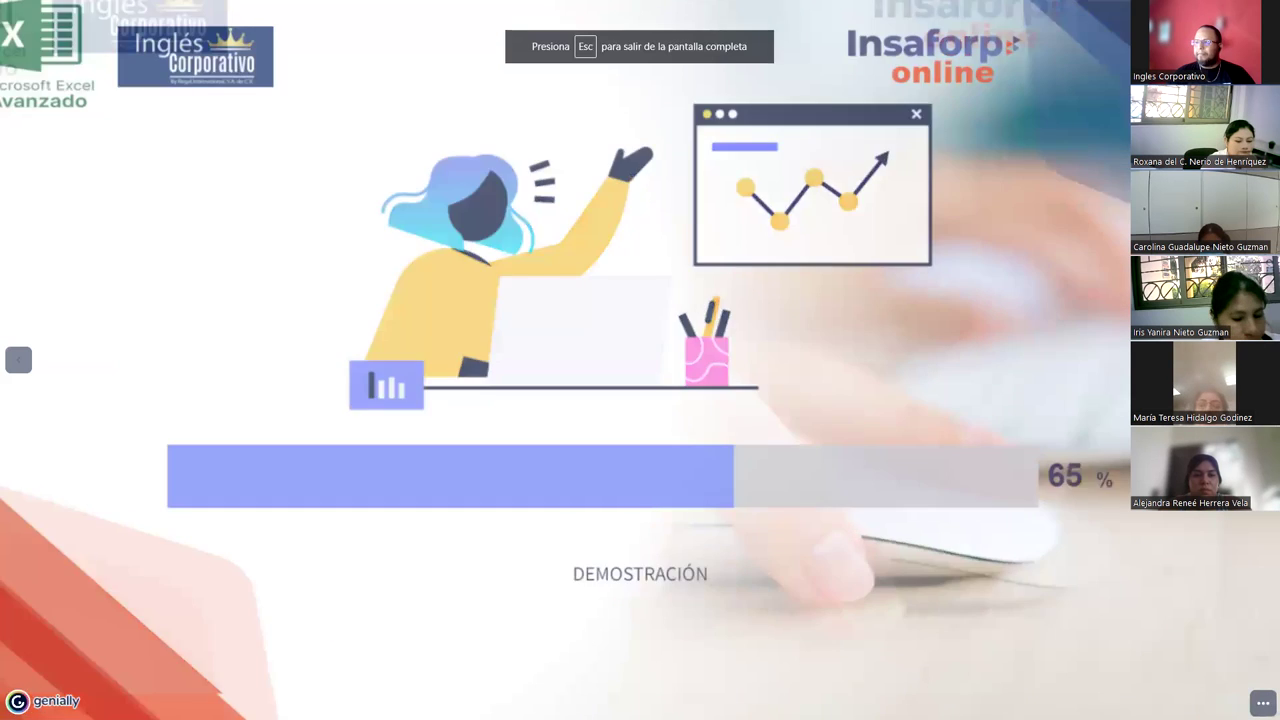